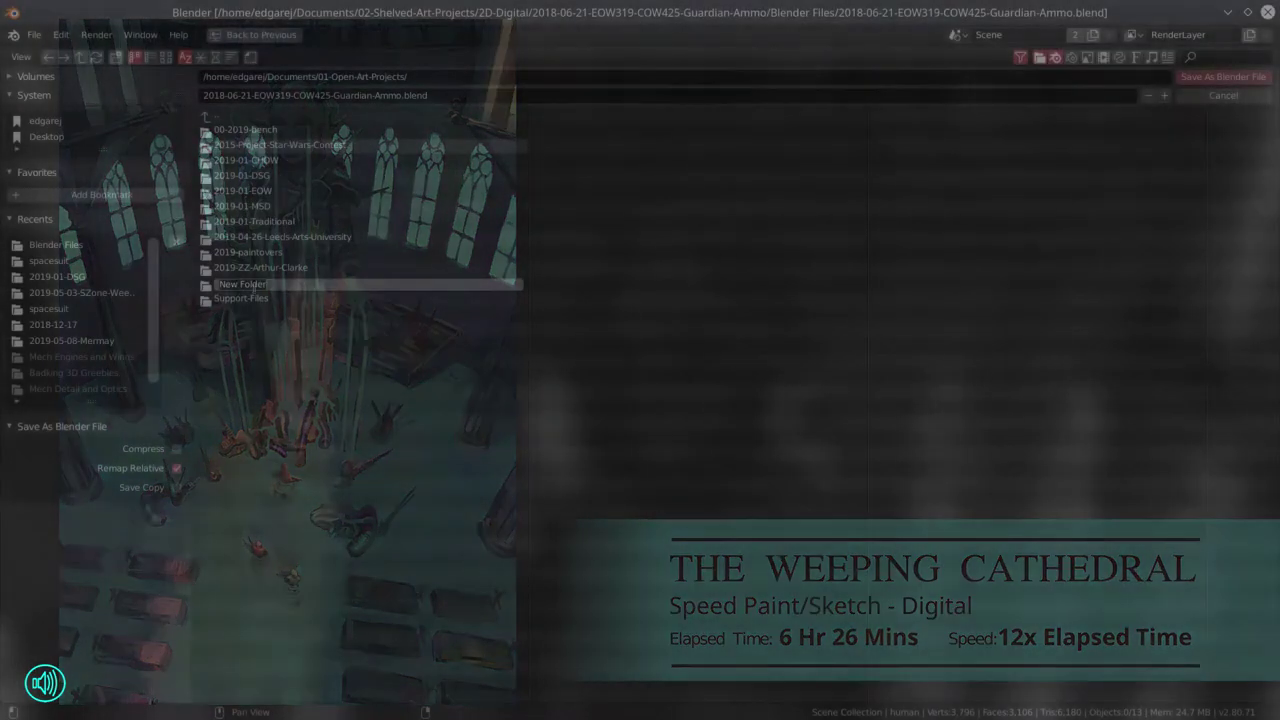
Step: Save the scene as 2019-05-27-IOW95-Weeping-Cathedral.blend in a new folder under 01-Open-Art-Projects
left_click(288, 115)
left_click(1040, 57)
type("2019-")
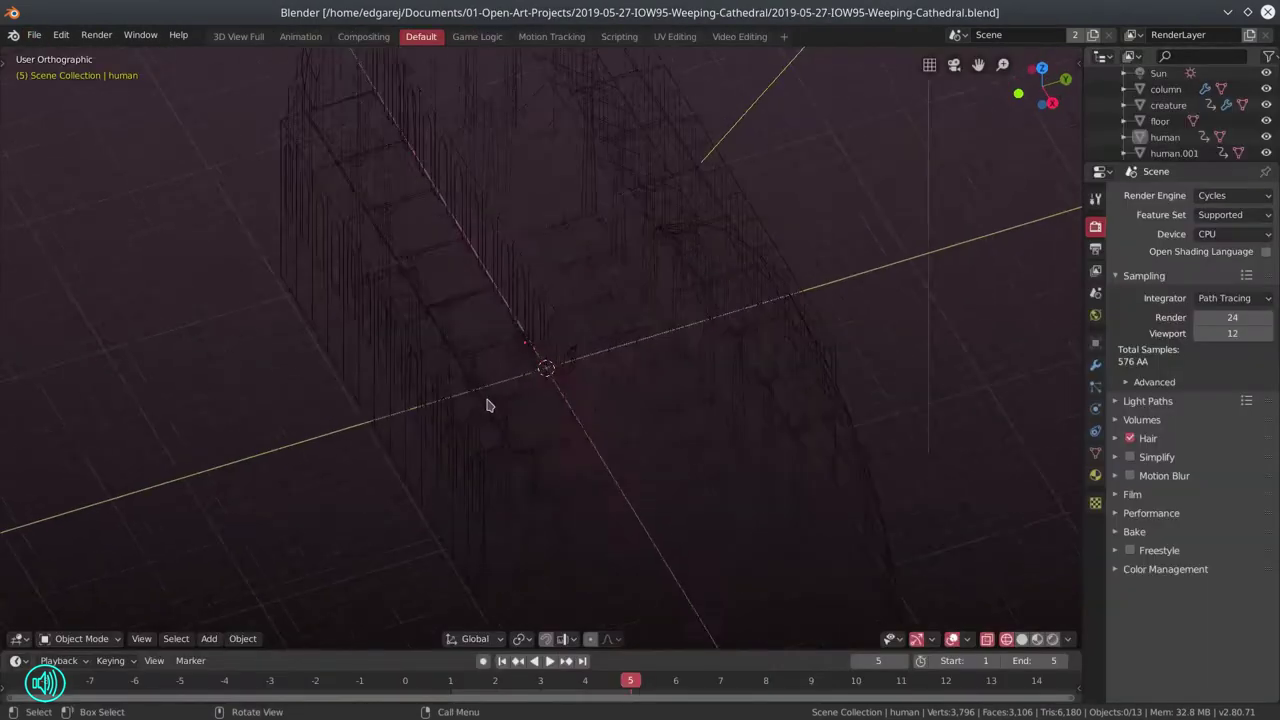
right_click(740, 47)
Step: Split the viewport down the middle and look through the scene camera in one half
left_click(748, 63)
left_click(584, 200)
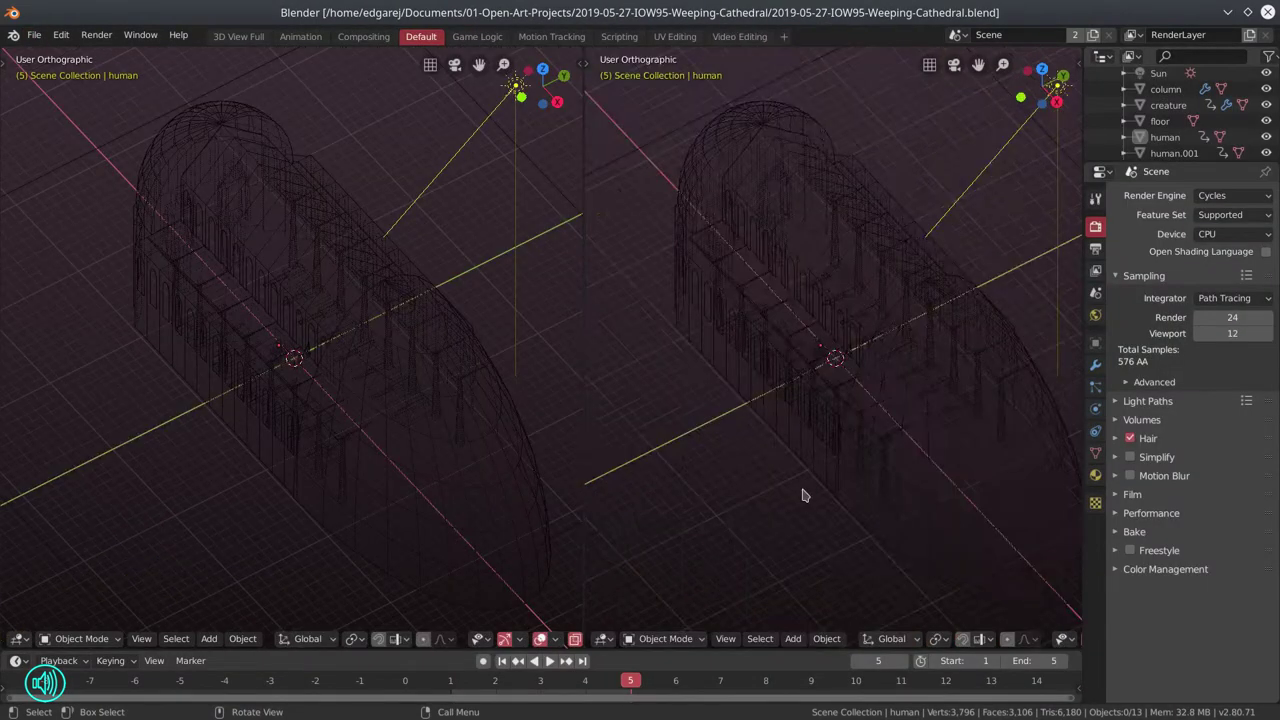
key("KP_0")
Step: Set the render resolution to 2000 × 3000 px for a portrait frame
left_click(1095, 248)
left_click(1232, 214)
type("2000")
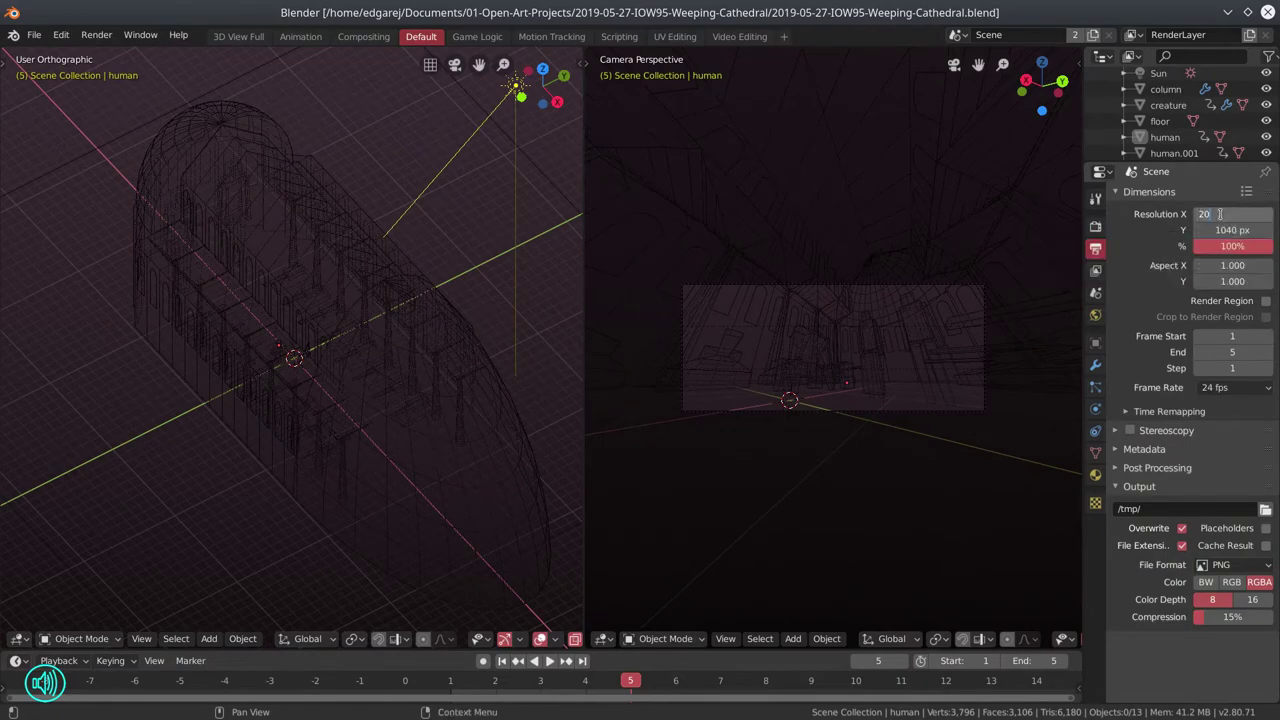
key("Tab")
type("3000")
key("Return")
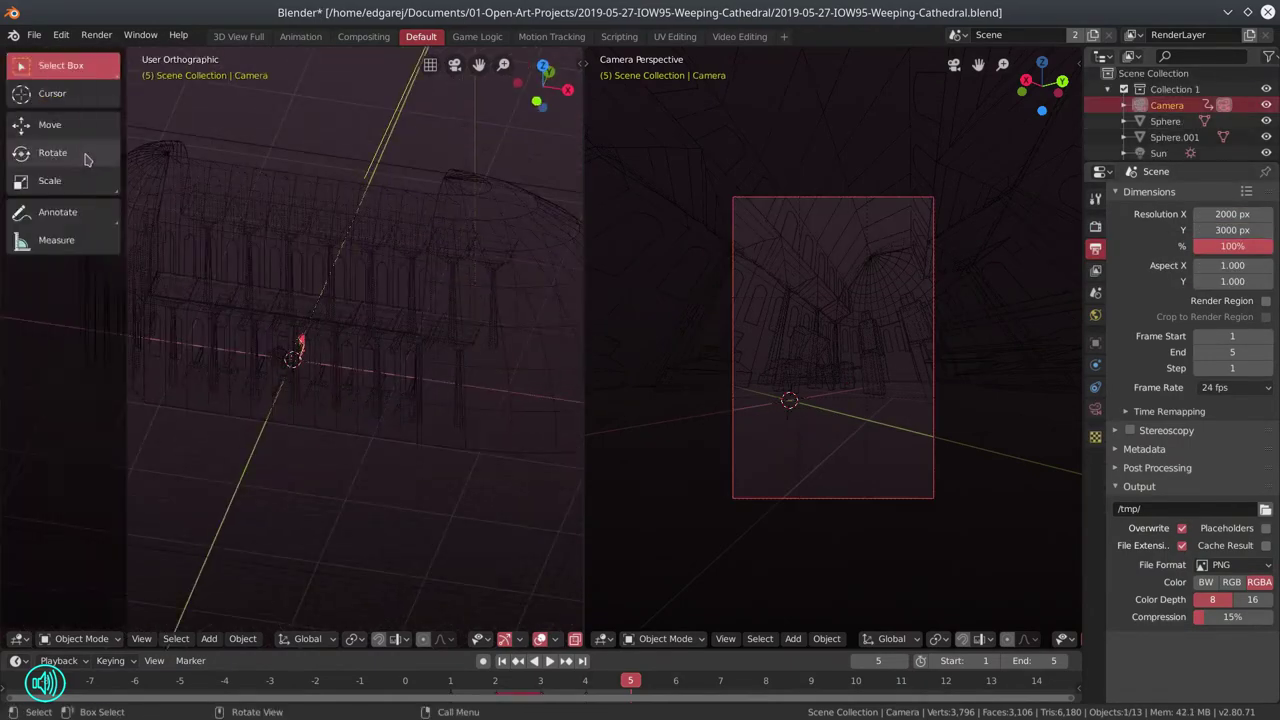
Step: Shift the camera left and drag the mecha figure into the camera's view
left_click_drag(310, 278, 323, 363)
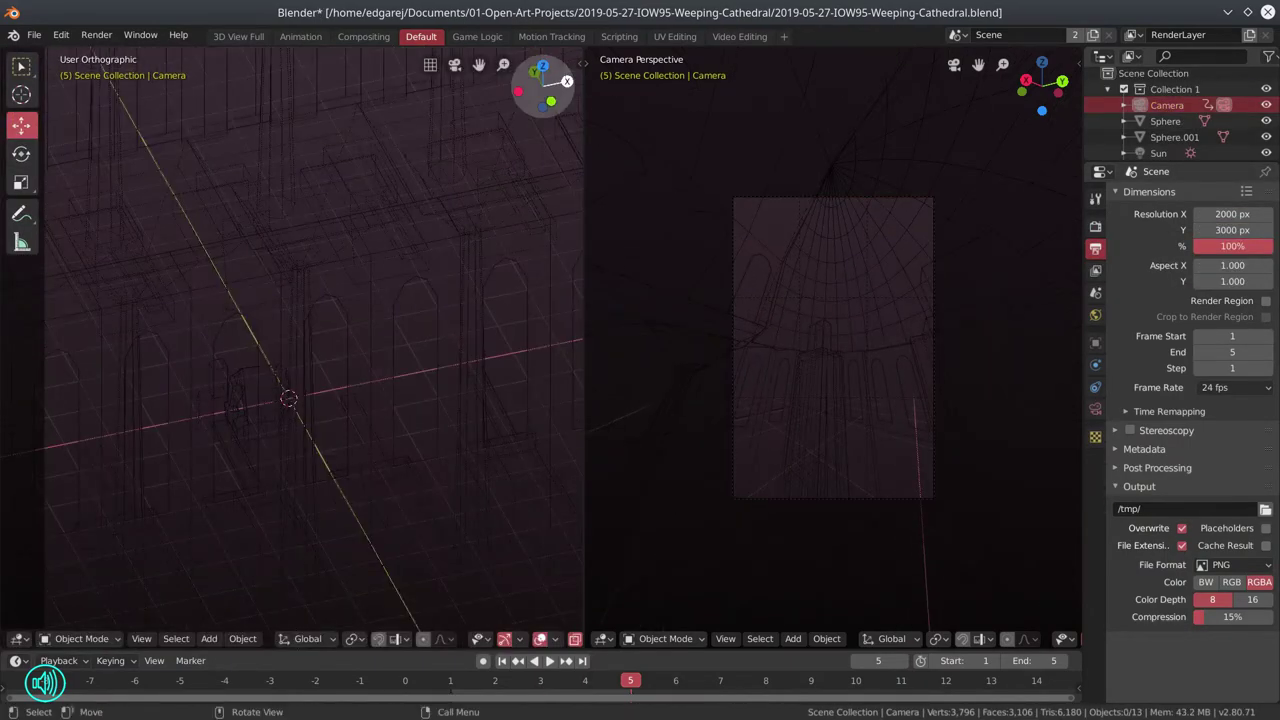
key("n")
key("n")
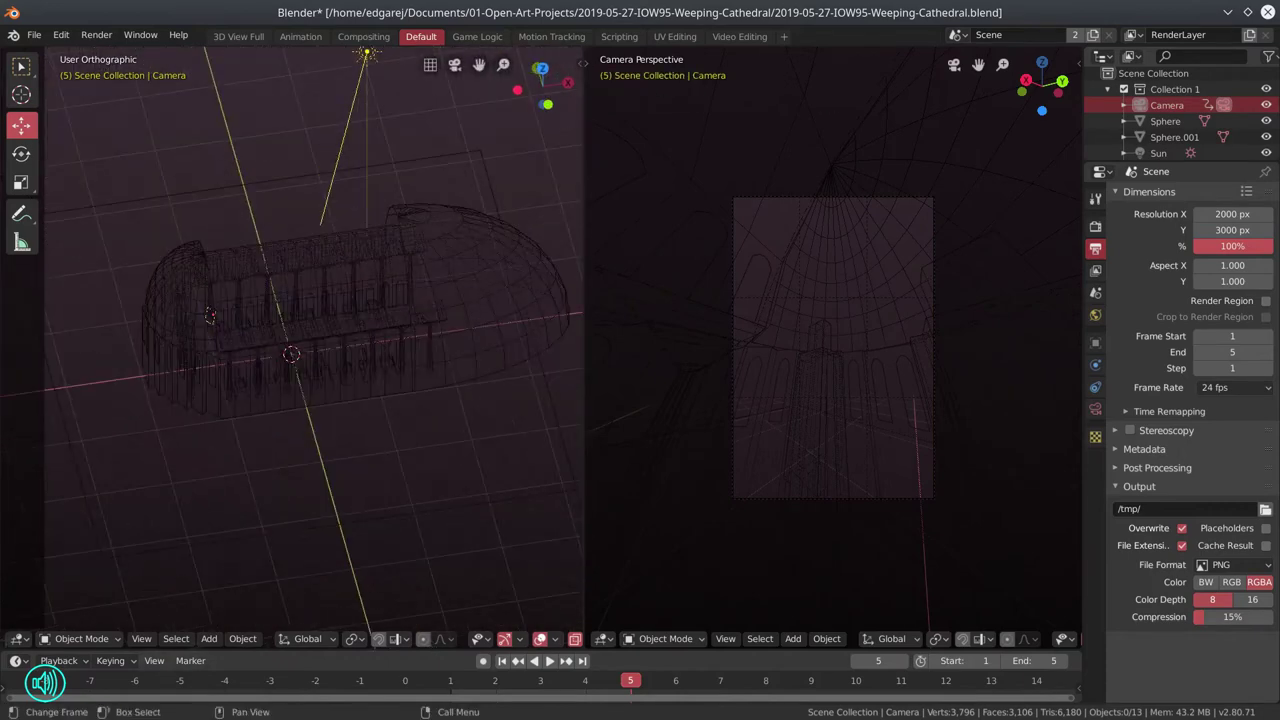
left_click(467, 639)
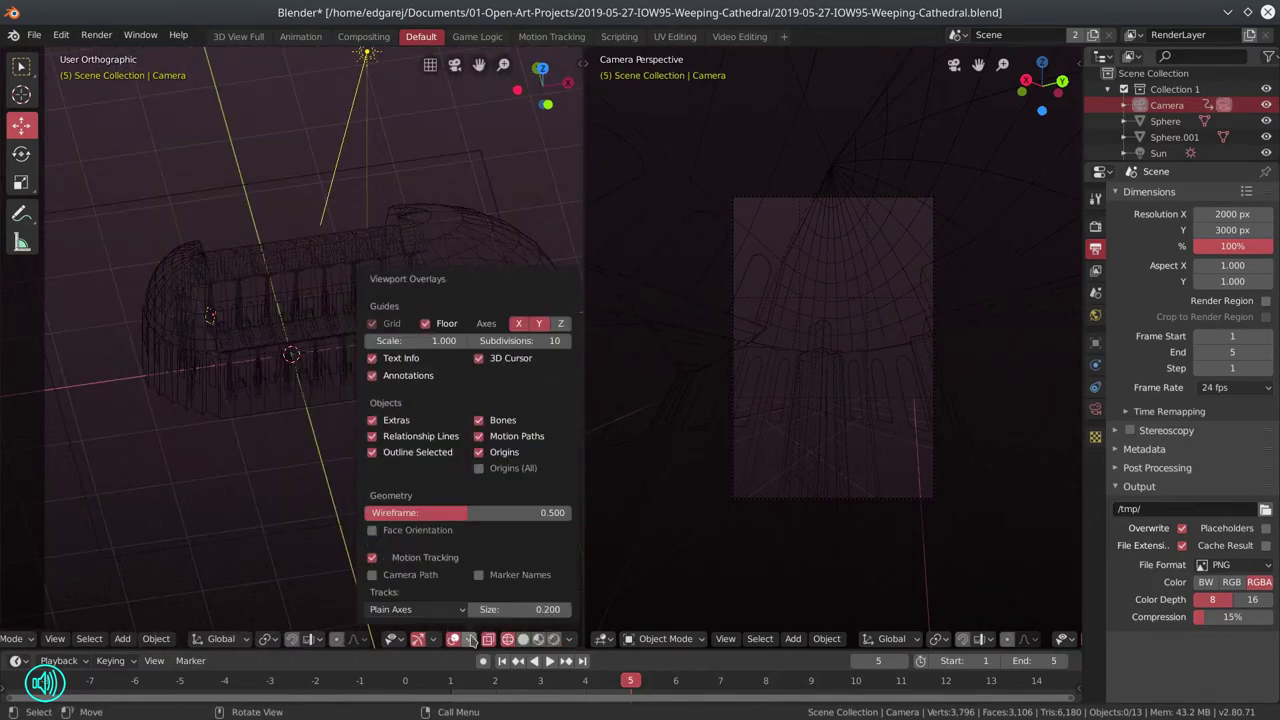
left_click_drag(310, 521, 409, 356)
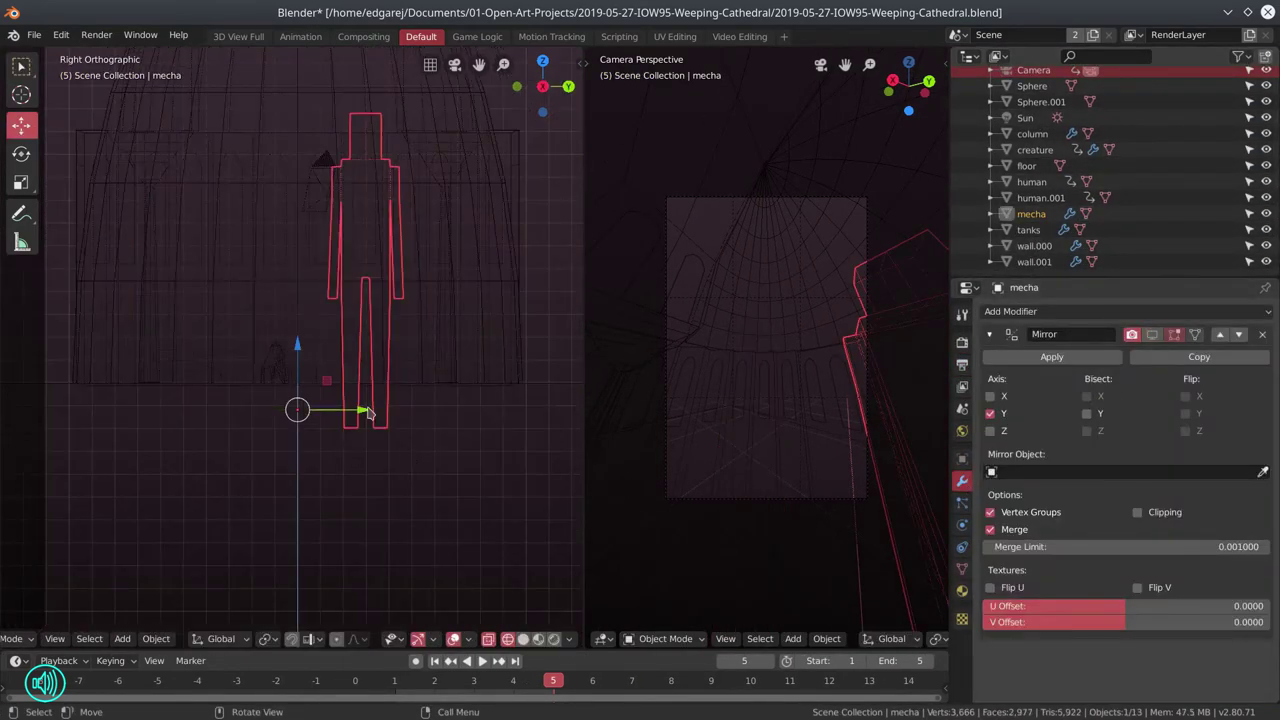
left_click_drag(368, 413, 298, 420)
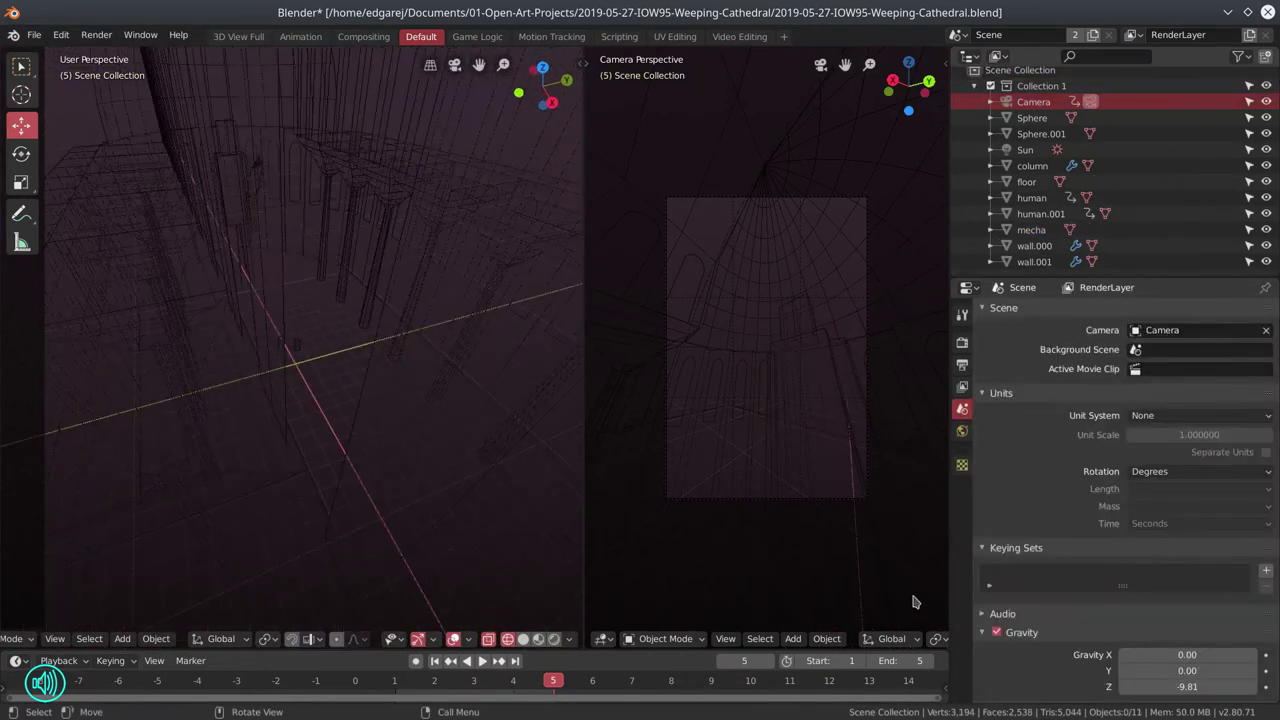
Step: Switch the camera view to solid shading and add an empty as the Camera Target
left_click(904, 639)
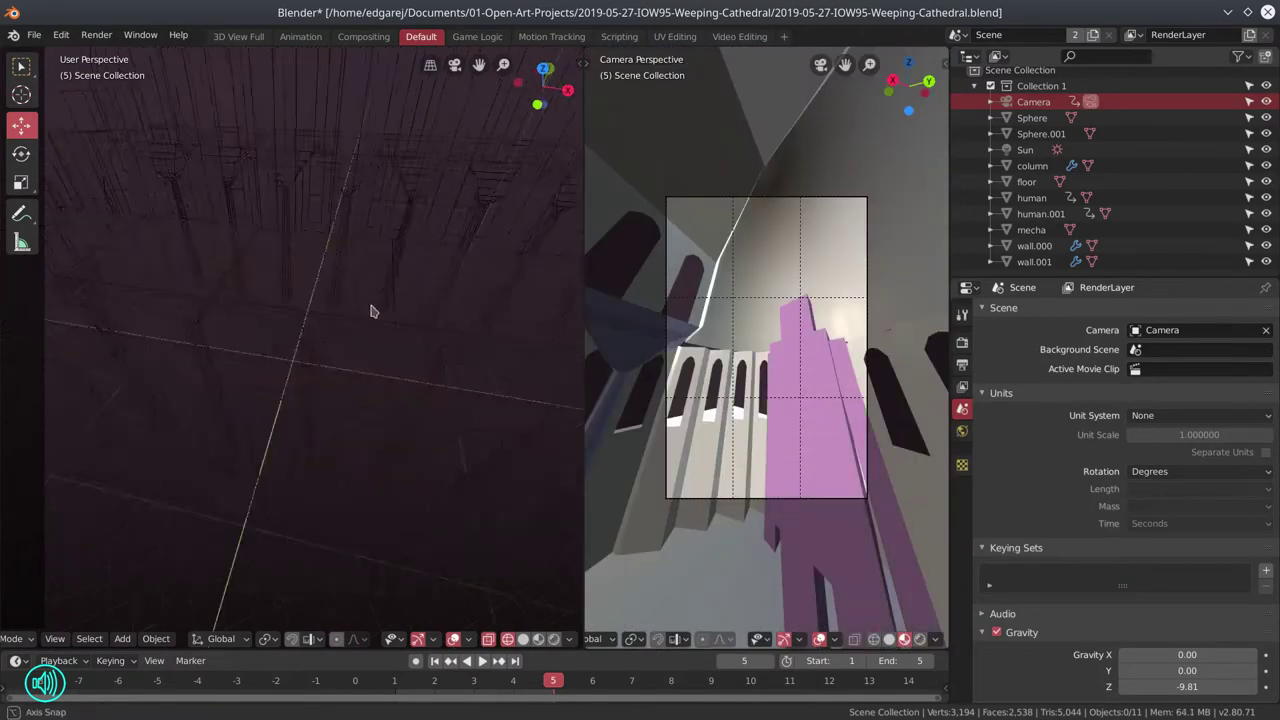
left_click(121, 638)
mouse_move(193, 541)
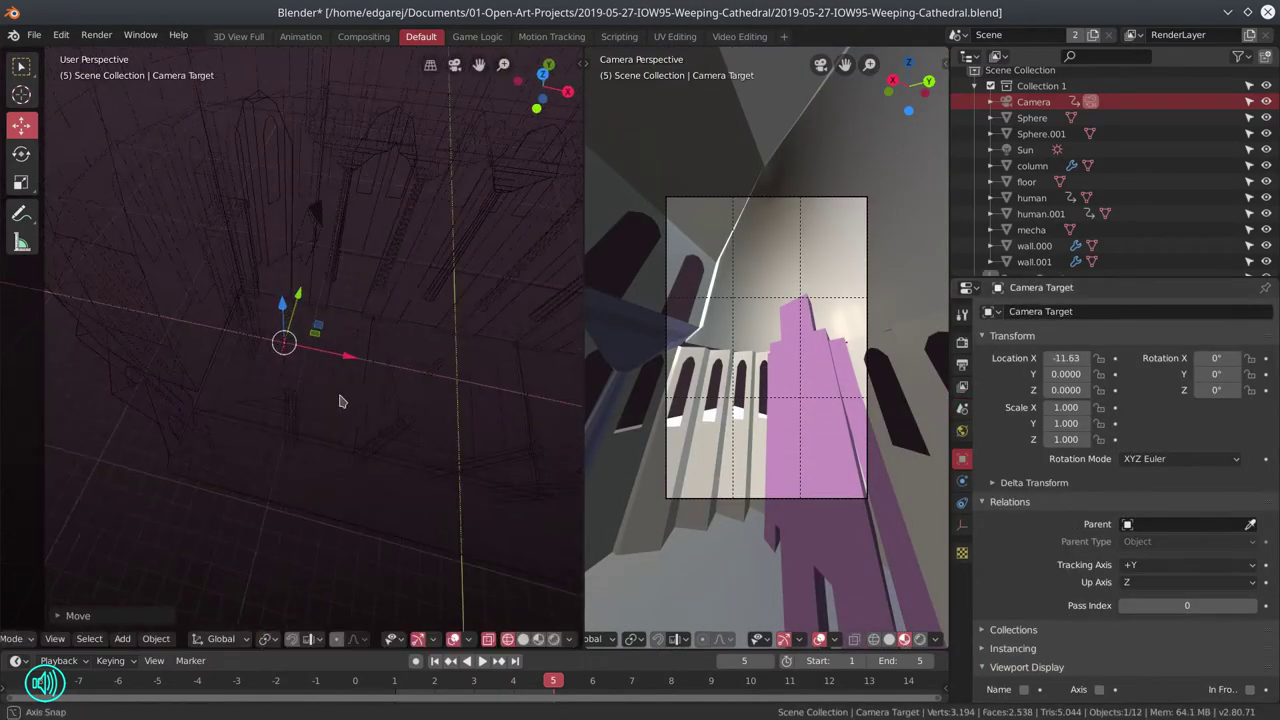
left_click(963, 484)
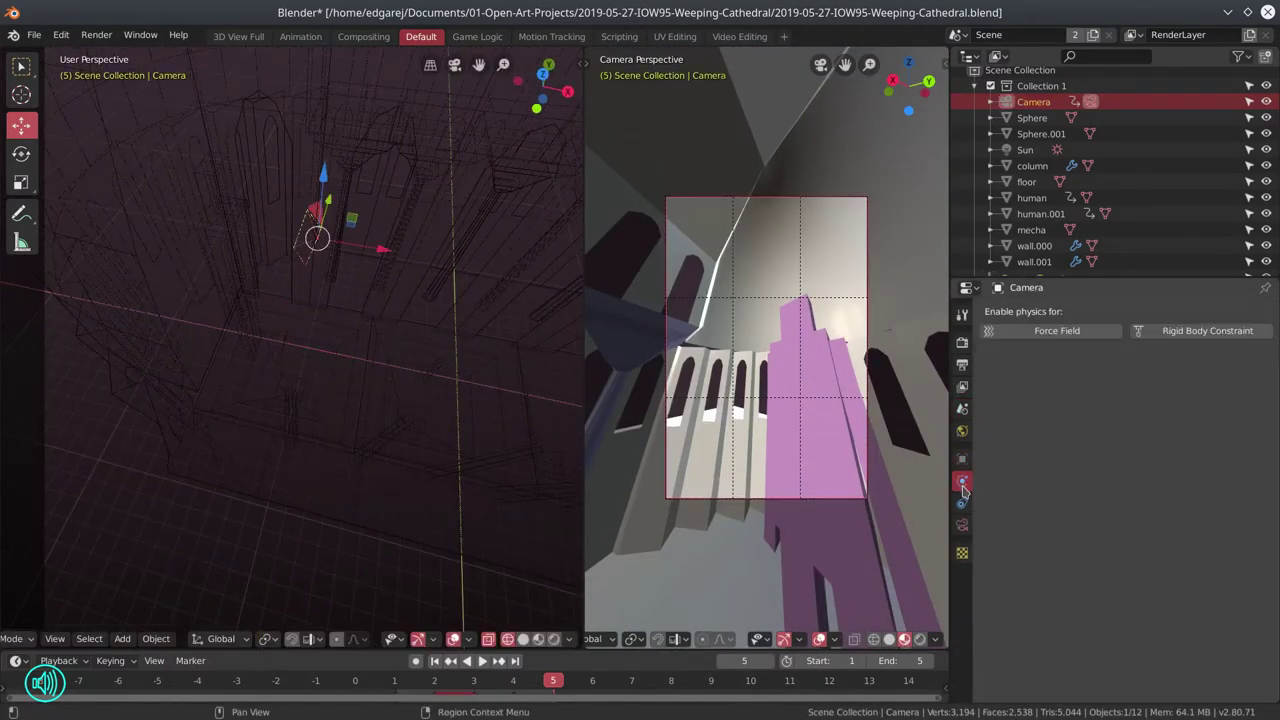
Step: Give the camera a Track To constraint aimed at Camera Target
left_click(962, 503)
left_click(1030, 311)
left_click(1140, 480)
left_click(1150, 362)
left_click(1020, 471)
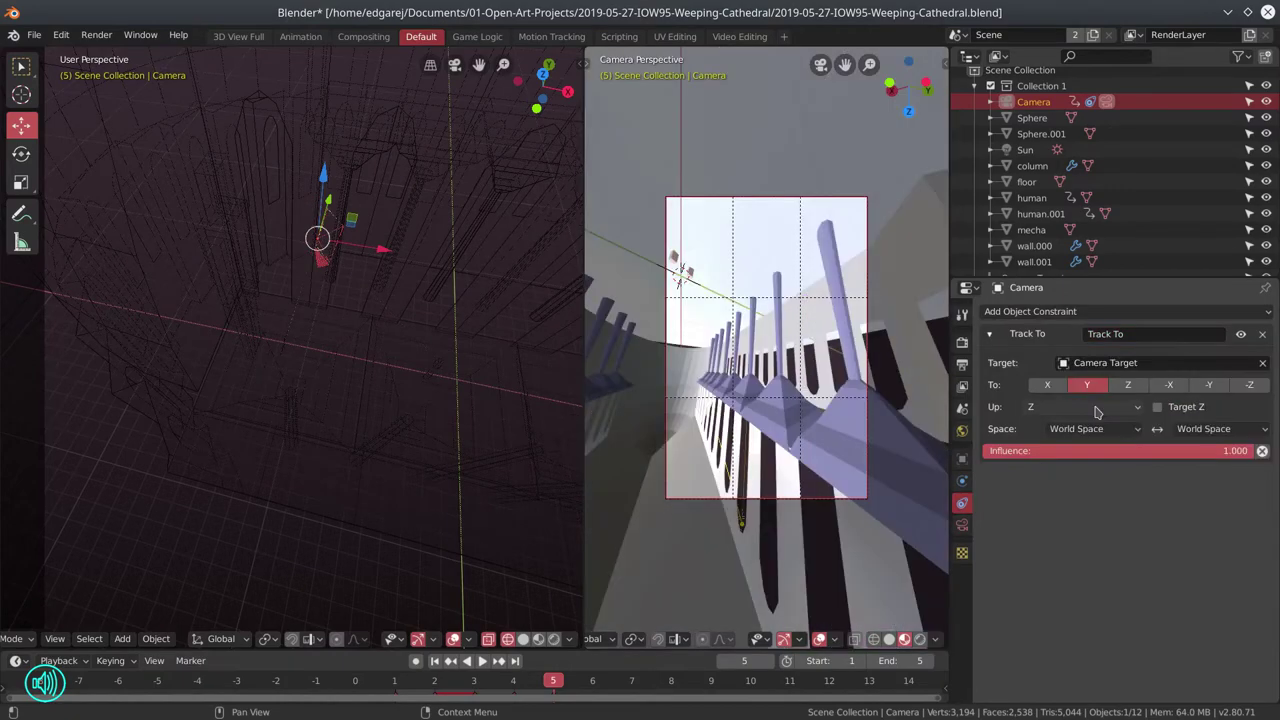
key("g")
Step: Set the camera's focal length to 20 mm
left_click(423, 277)
left_click(962, 525)
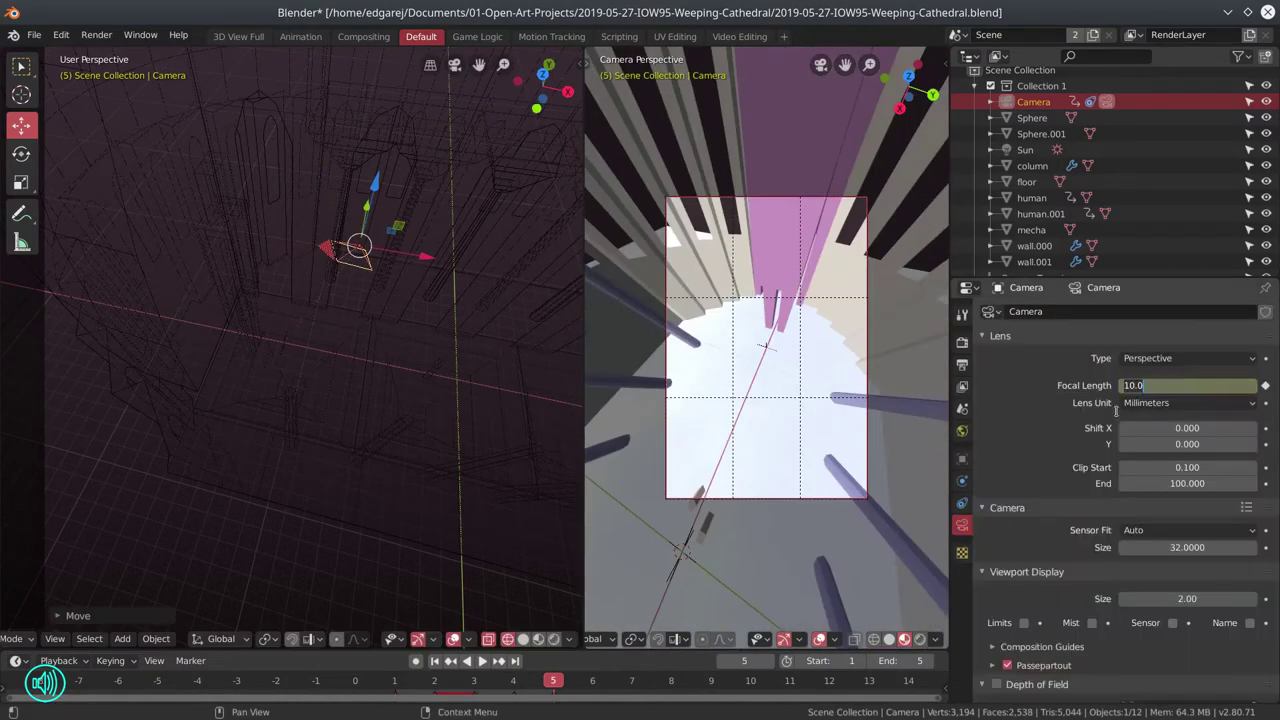
left_click(1179, 385)
type("20")
key("Return")
Step: Try another camera move, then undo and redo back to the Camera Target setup
key("g")
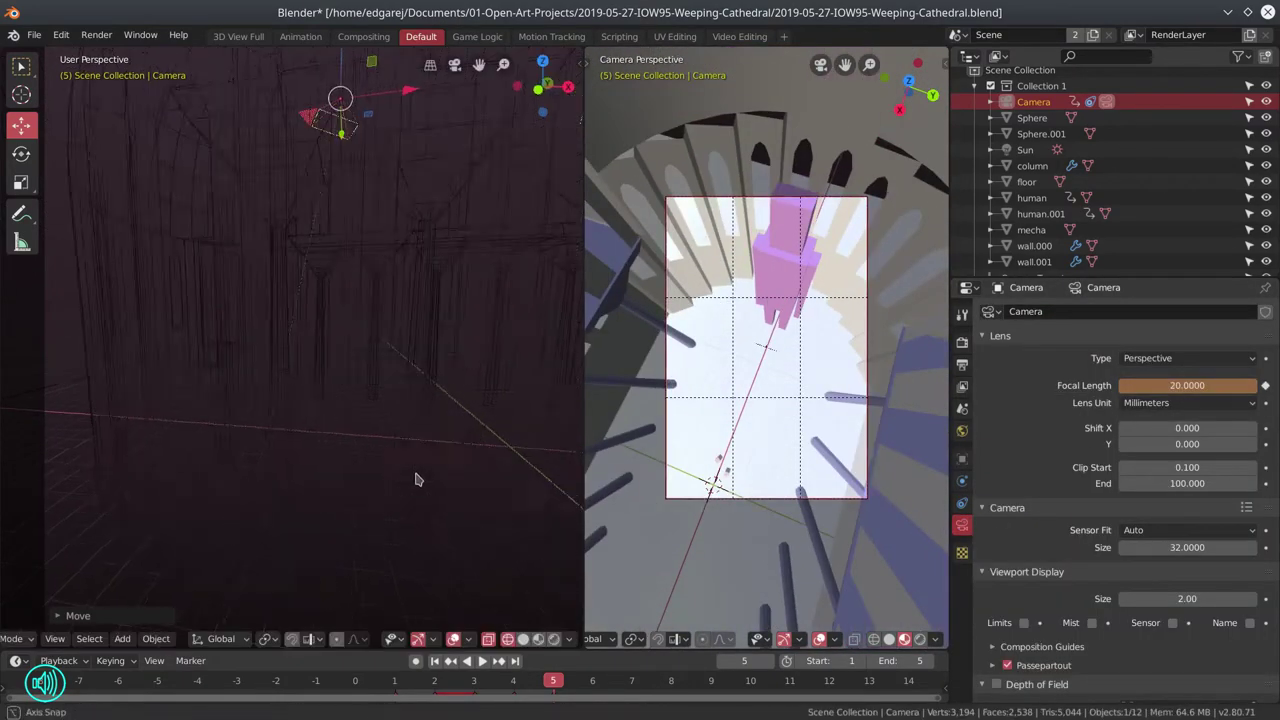
key("ctrl+z")
key("ctrl+z")
key("ctrl+z")
key("ctrl+z")
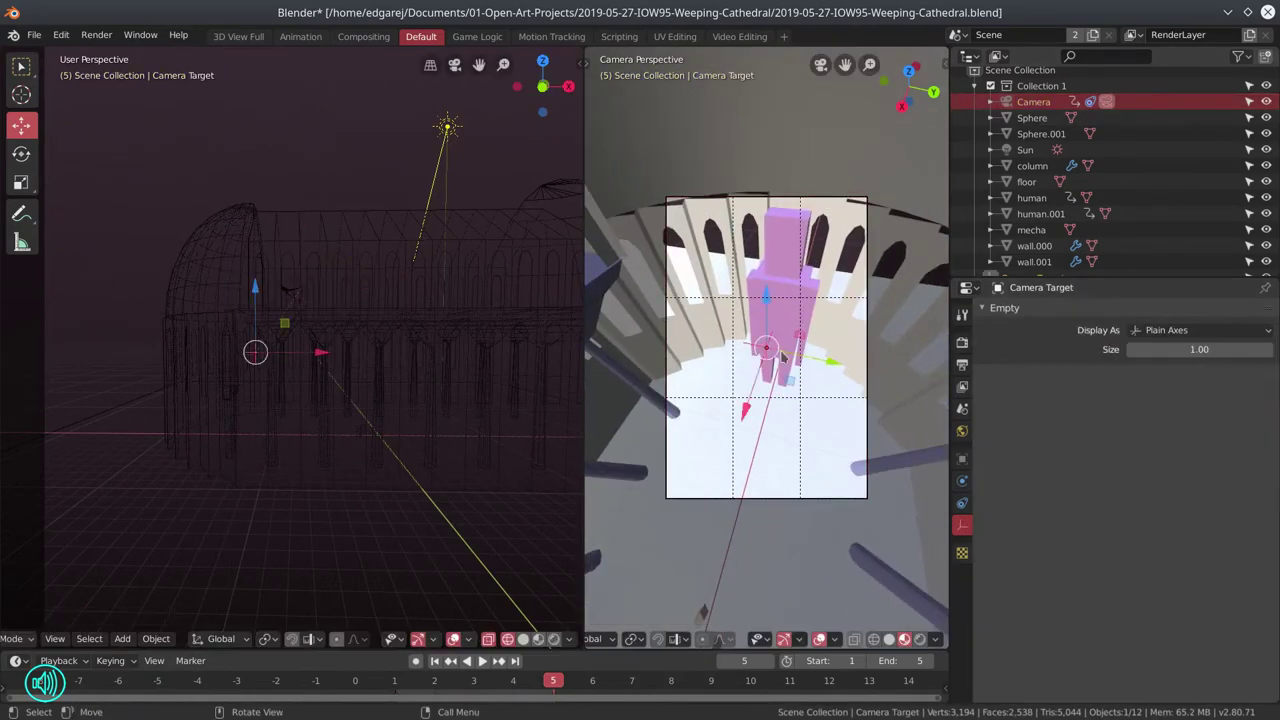
key("ctrl+shift+z")
key("ctrl+shift+z")
key("ctrl+shift+z")
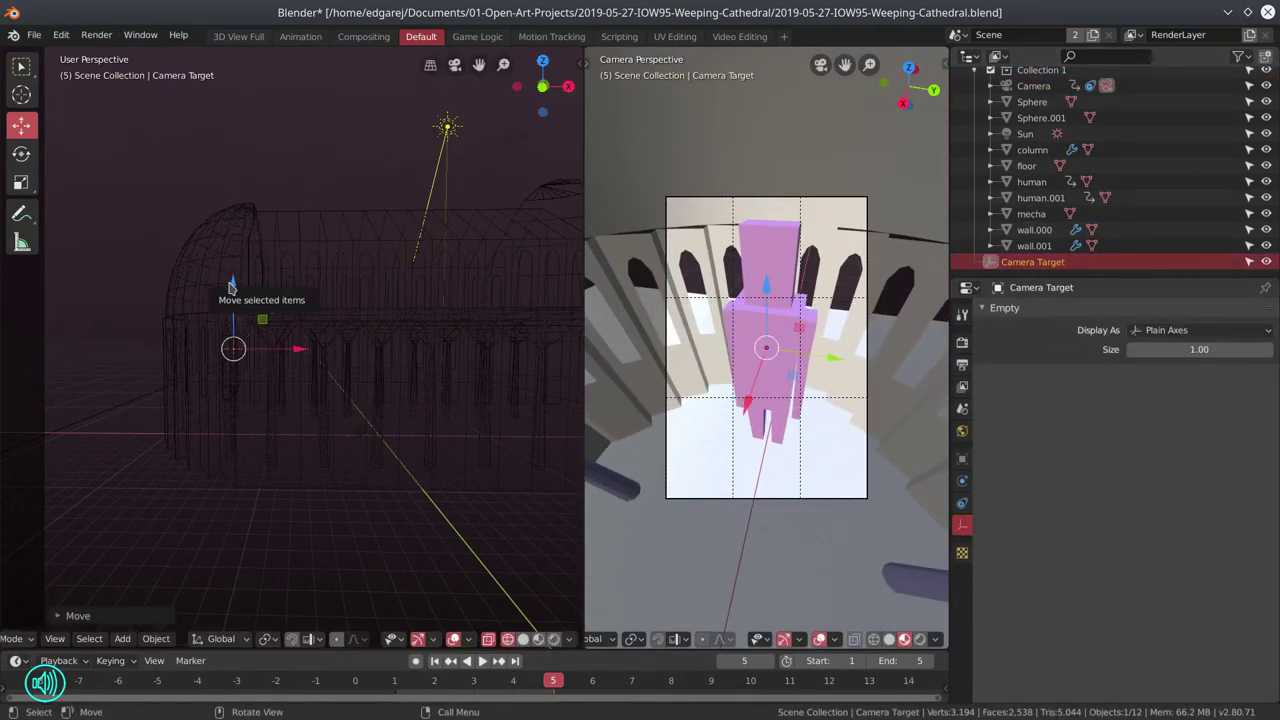
key("ctrl+z")
key("ctrl+z")
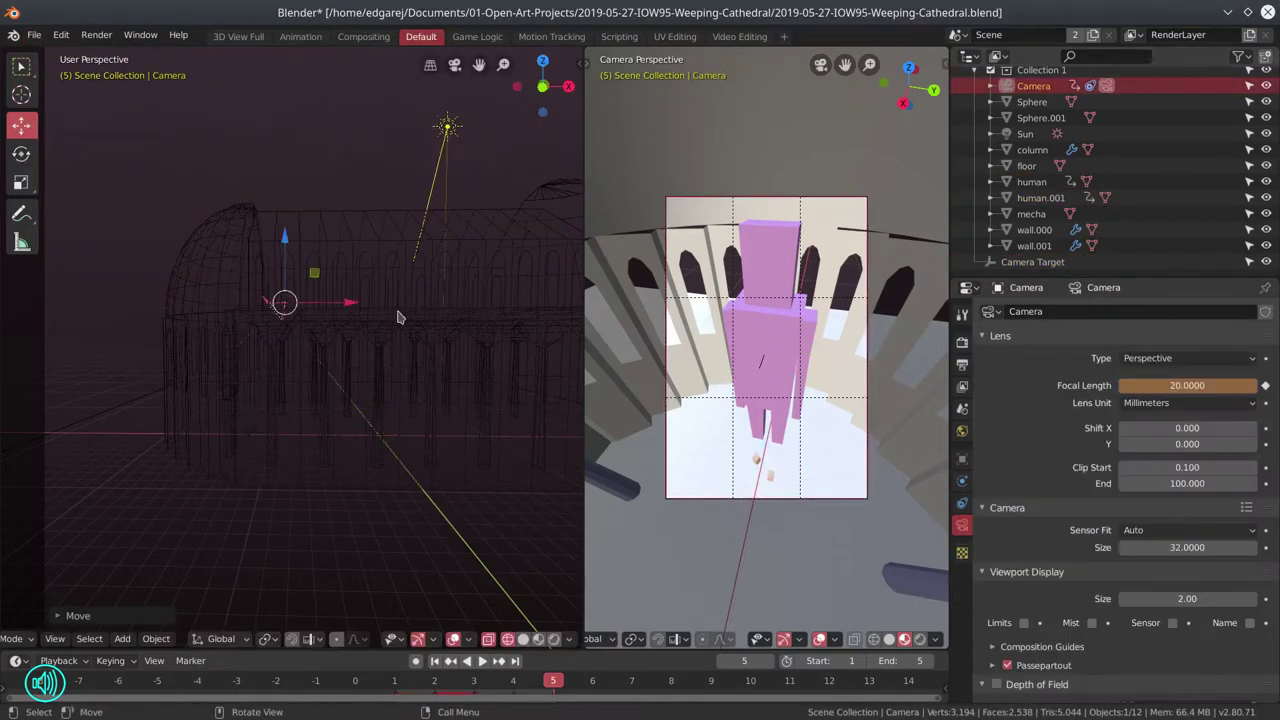
key("ctrl+shift+z")
key("ctrl+shift+z")
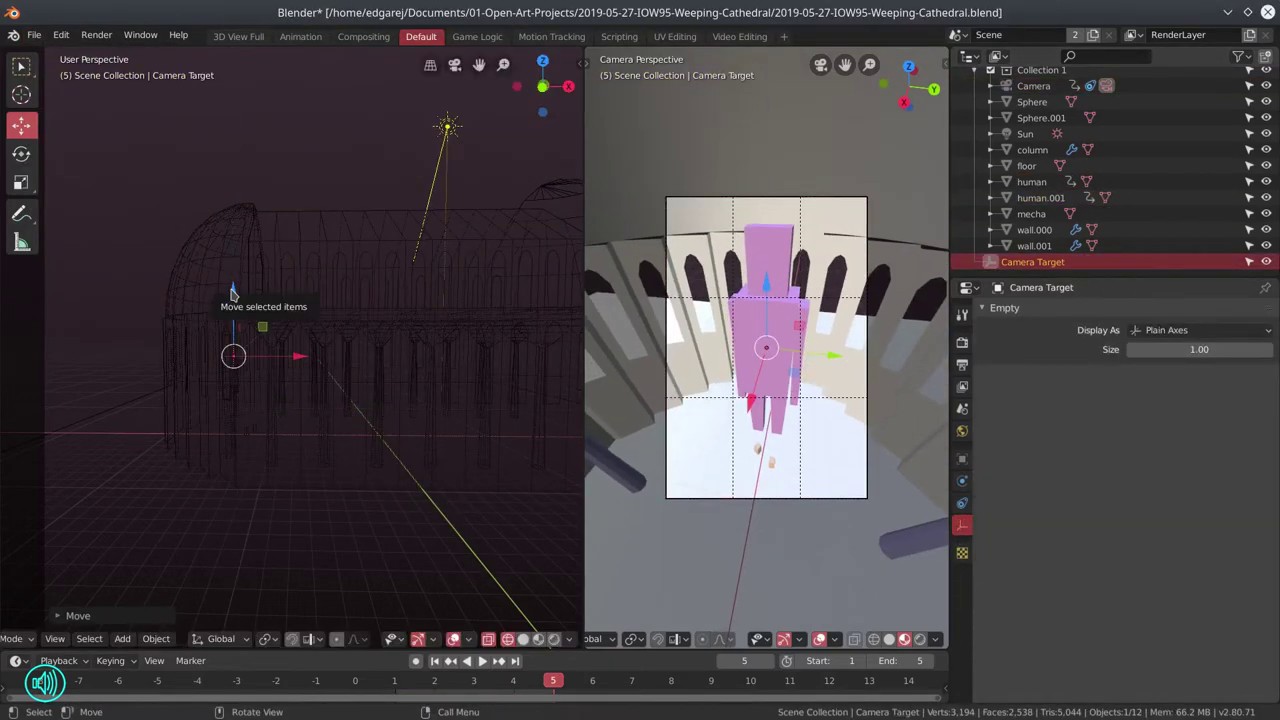
key("ctrl+z")
key("ctrl+z")
Step: Cancel the trial moves of the columns and cathedral shell, undoing back to the saved state
left_click_drag(338, 466, 334, 514)
key("ctrl+z")
key("g")
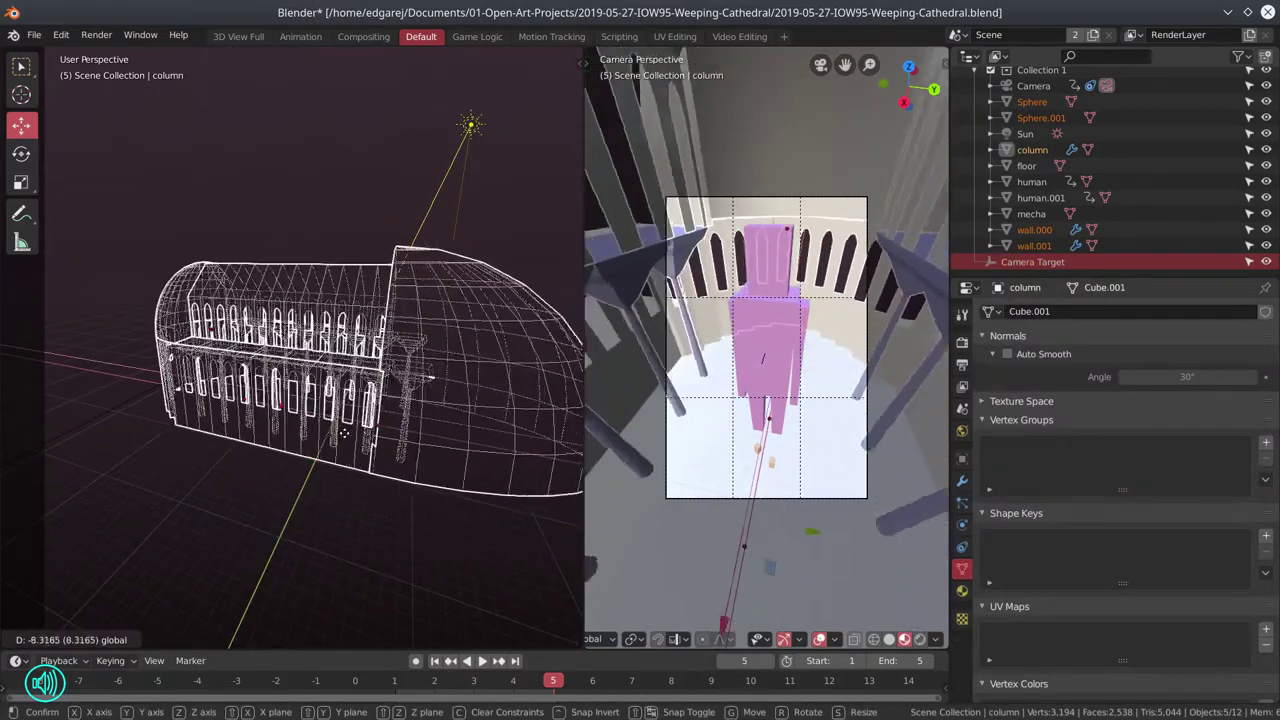
key("Escape")
key("ctrl+z")
key("ctrl+z")
key("ctrl+z")
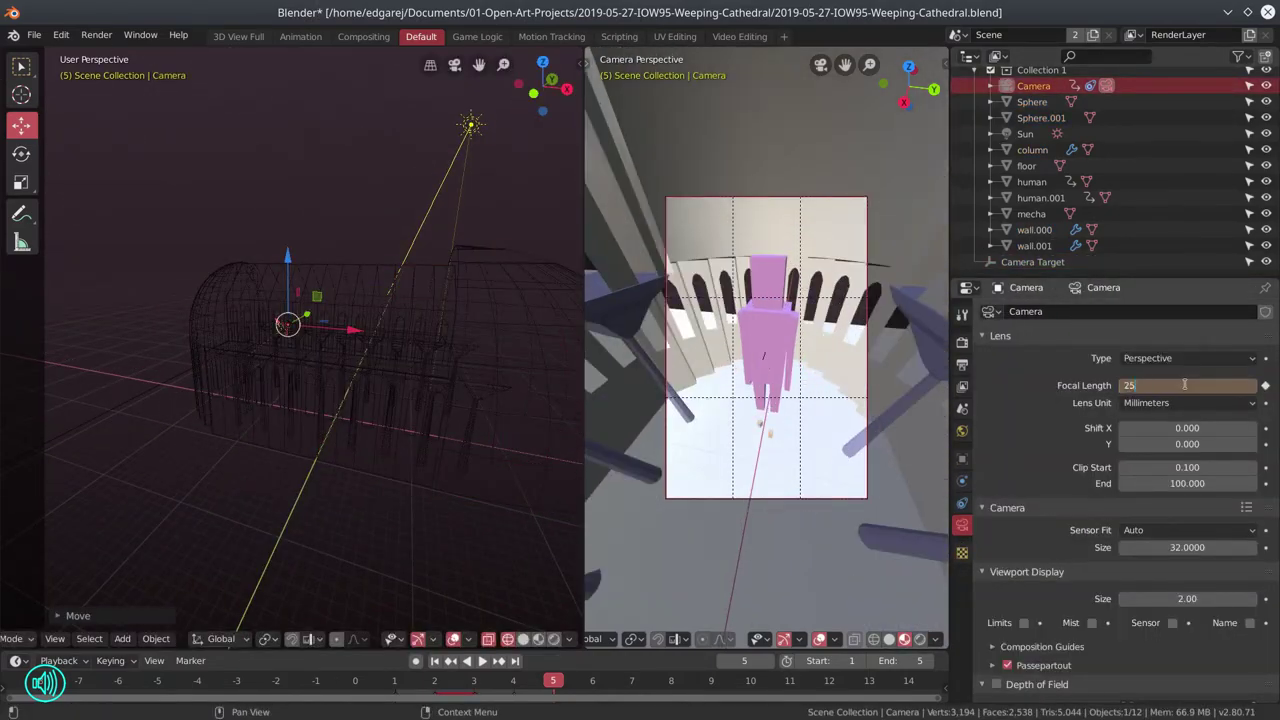
key("ctrl+z")
key("ctrl+z")
key("ctrl+z")
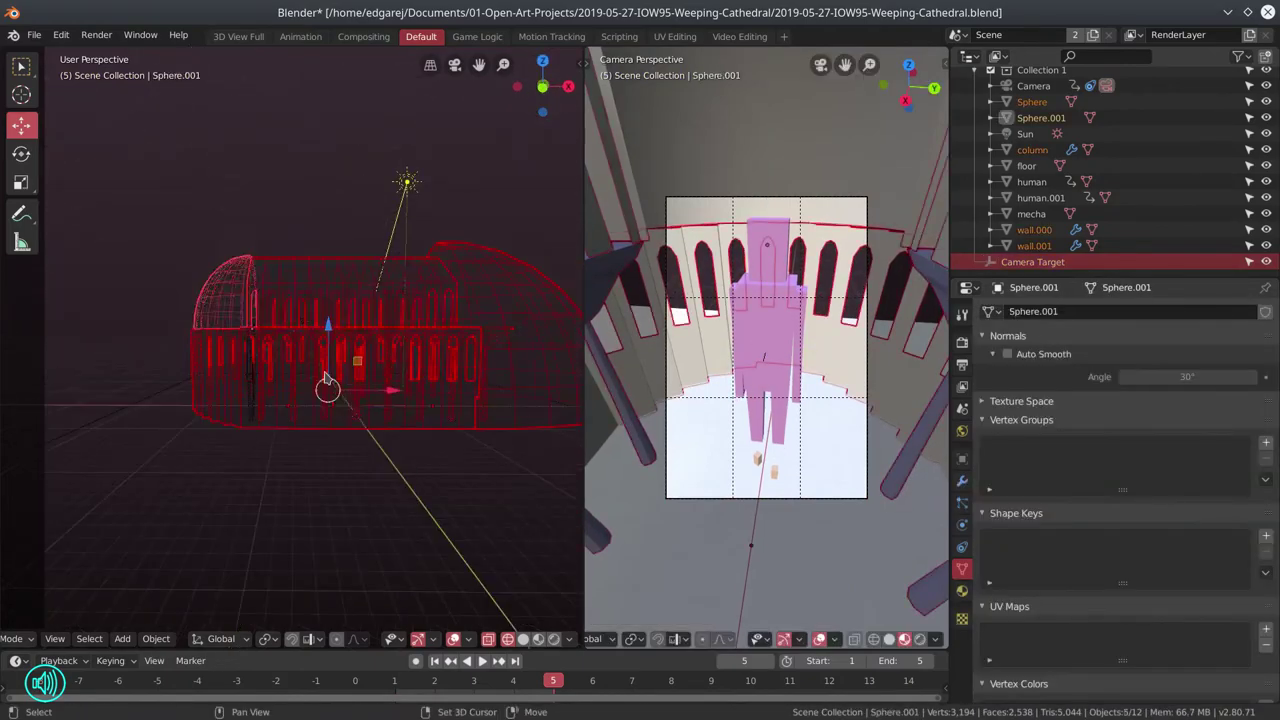
key("g")
key("Escape")
key("ctrl+z")
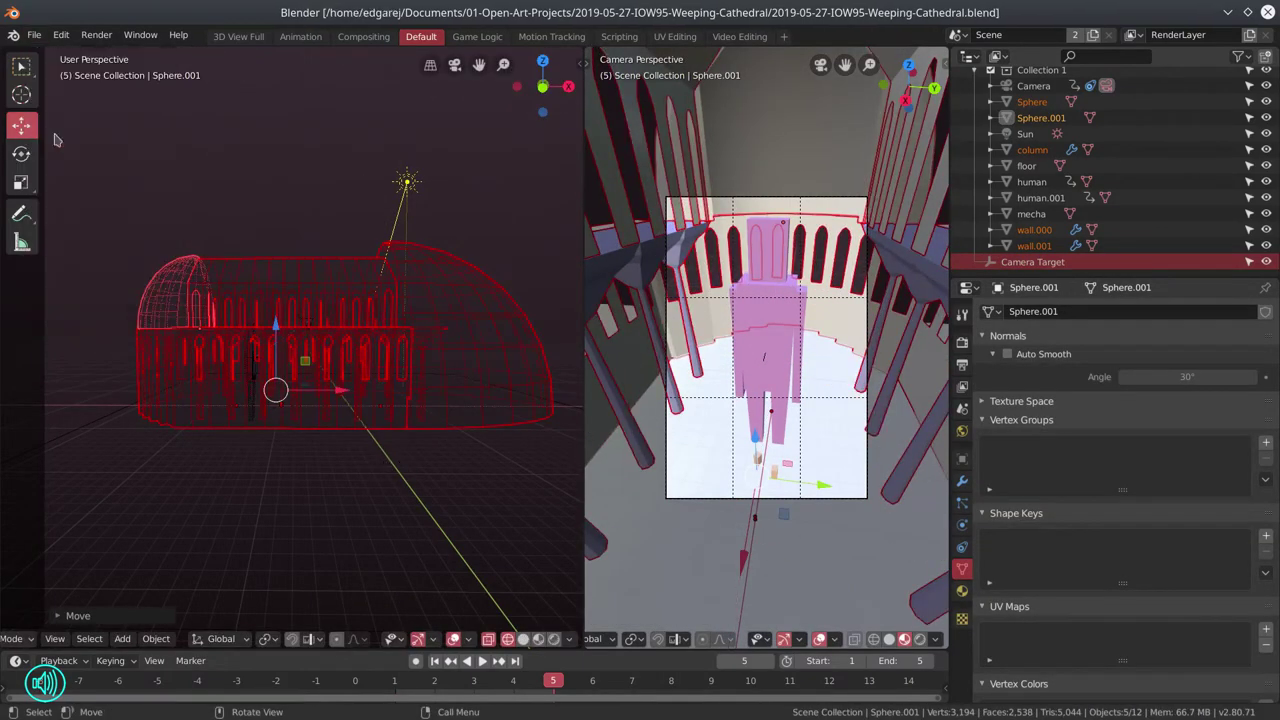
Step: Switch the camera view to rendered shading, frame the mecha figure, and deselect everything
left_click(920, 639)
key("alt+a")
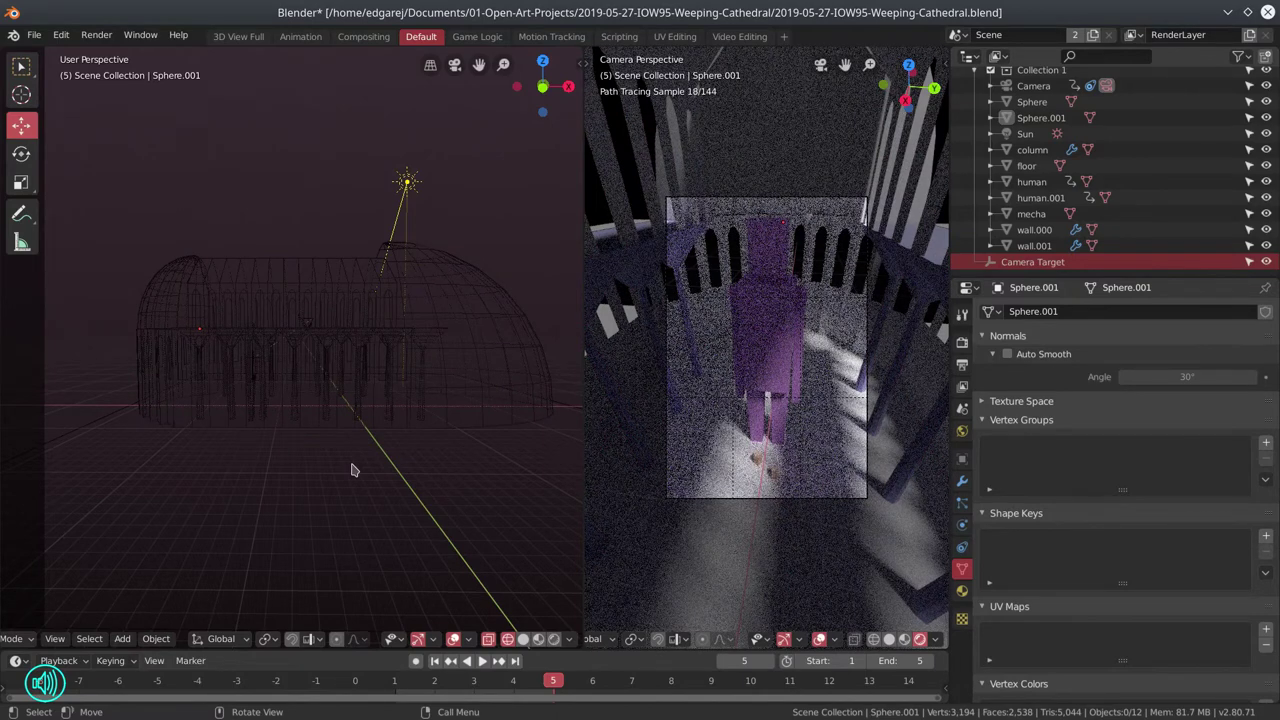
scroll(351, 470, "up", 5)
left_click(257, 429)
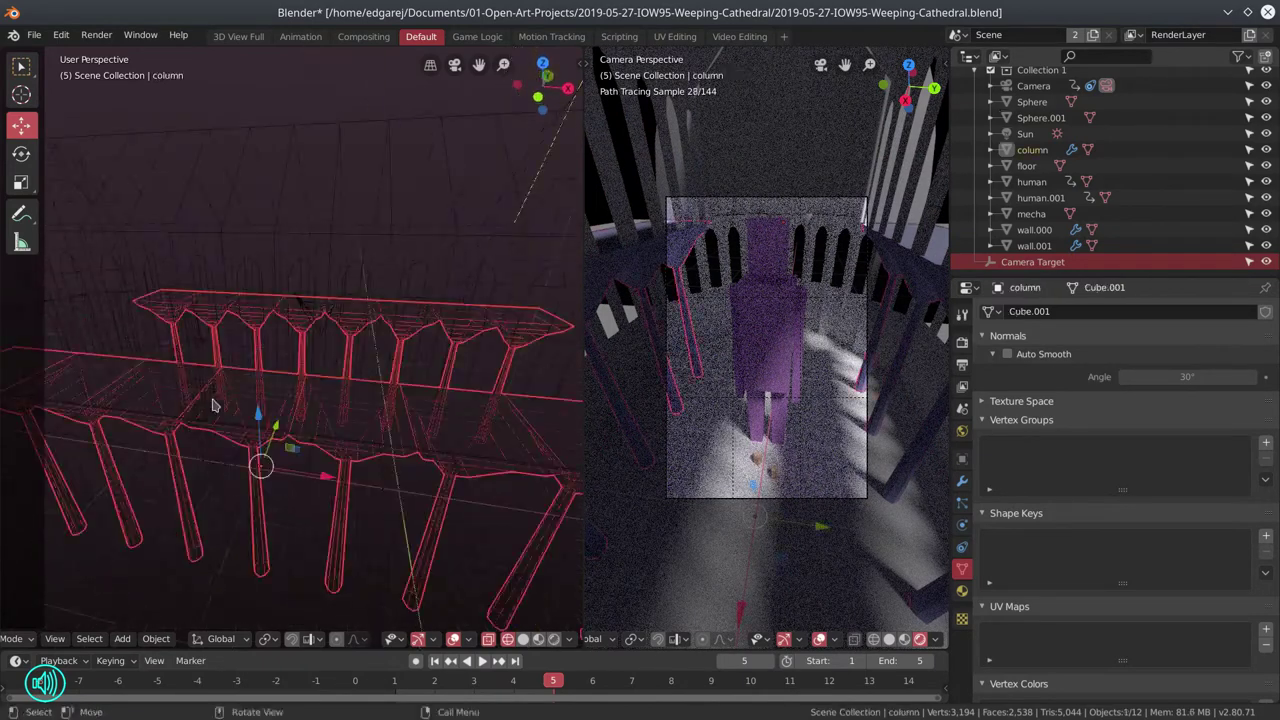
key("alt+a")
left_click(1230, 213)
key("KP_Decimal")
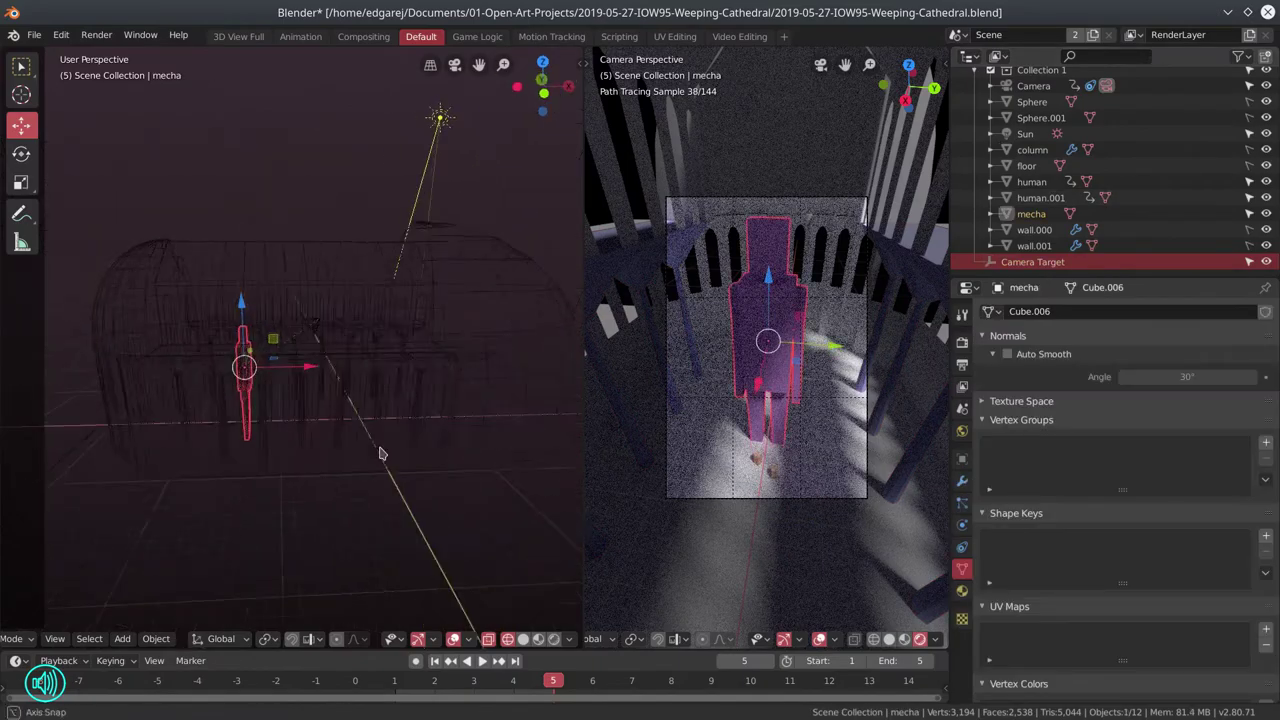
key("alt+a")
Step: Add a cube, shrink it, and move it into place
left_click(122, 638)
left_click(286, 477)
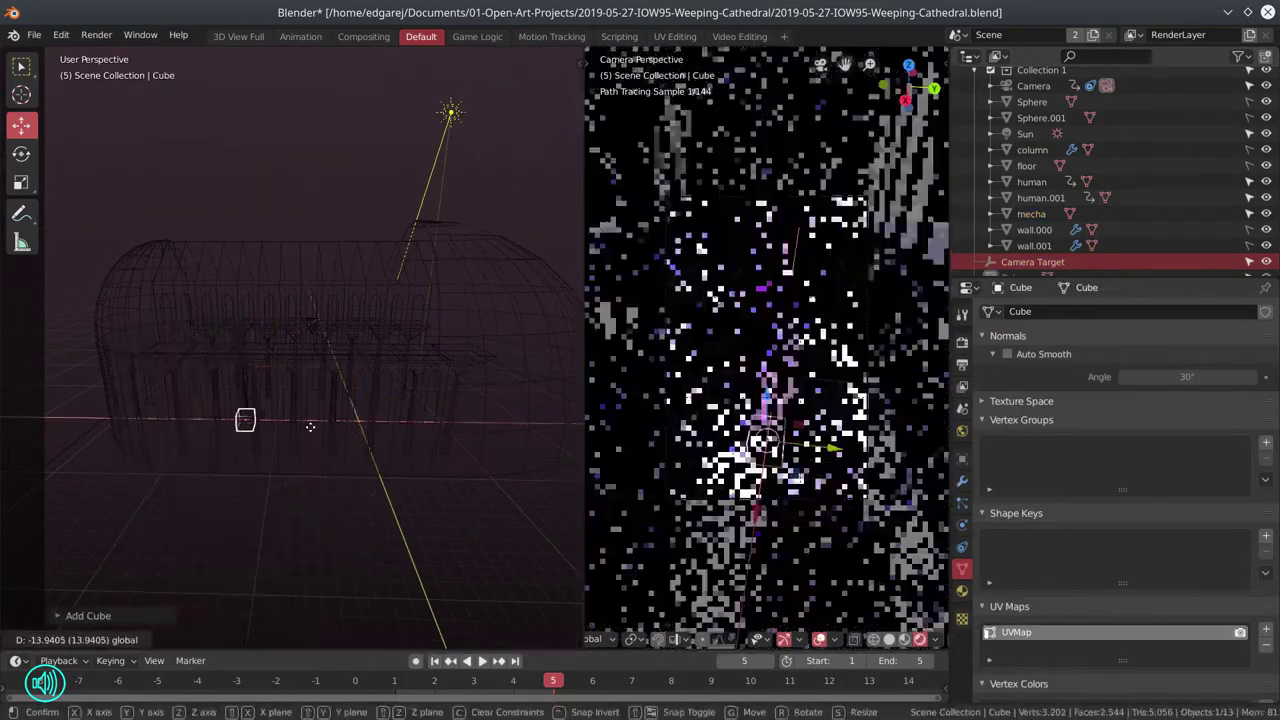
key("s")
key("Return")
key("KP_Decimal")
key("g")
left_click(337, 449)
Step: Duplicate the cube and position the copy using a side view
scroll(337, 449, "down", 3)
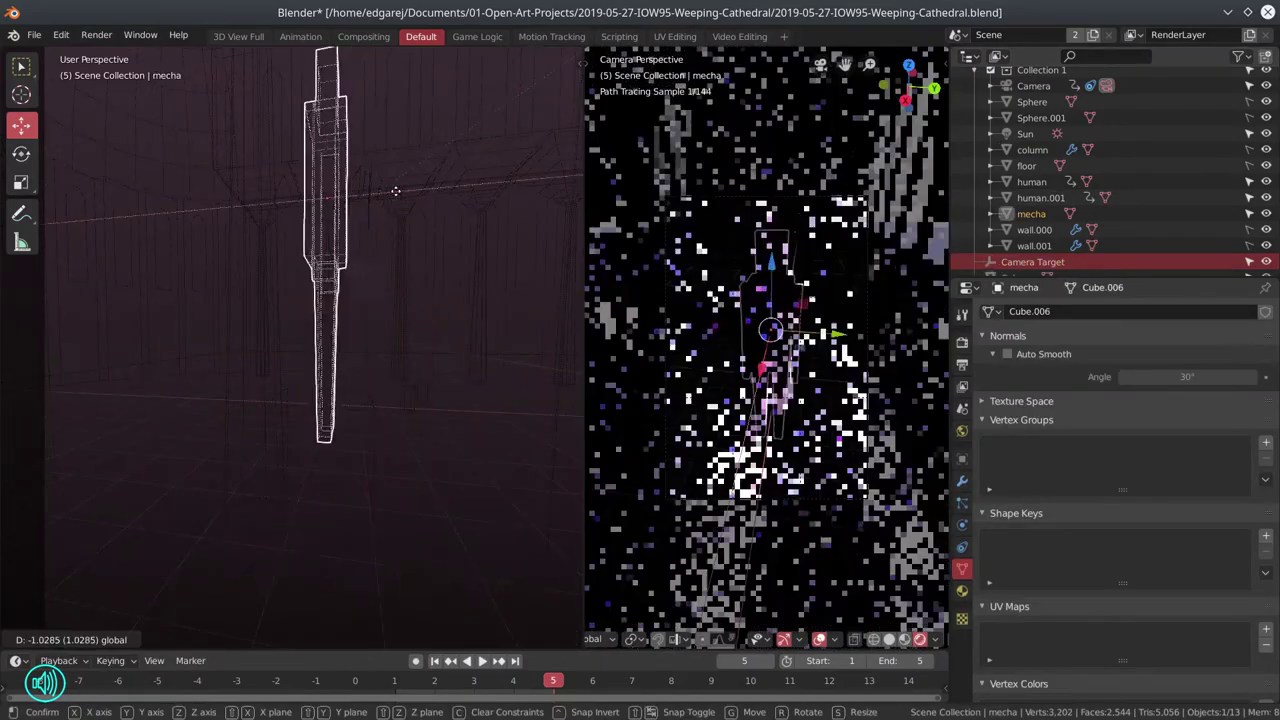
left_click(308, 445)
left_click(329, 517)
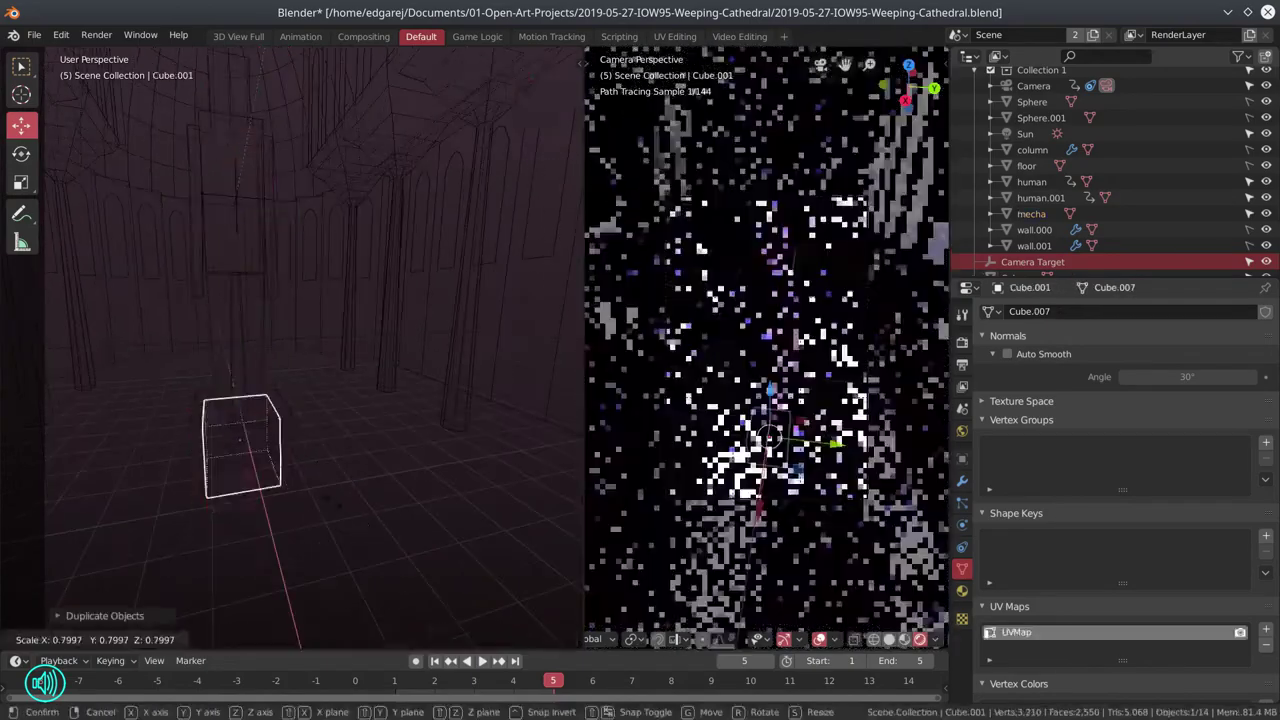
key("KP_3")
key("g")
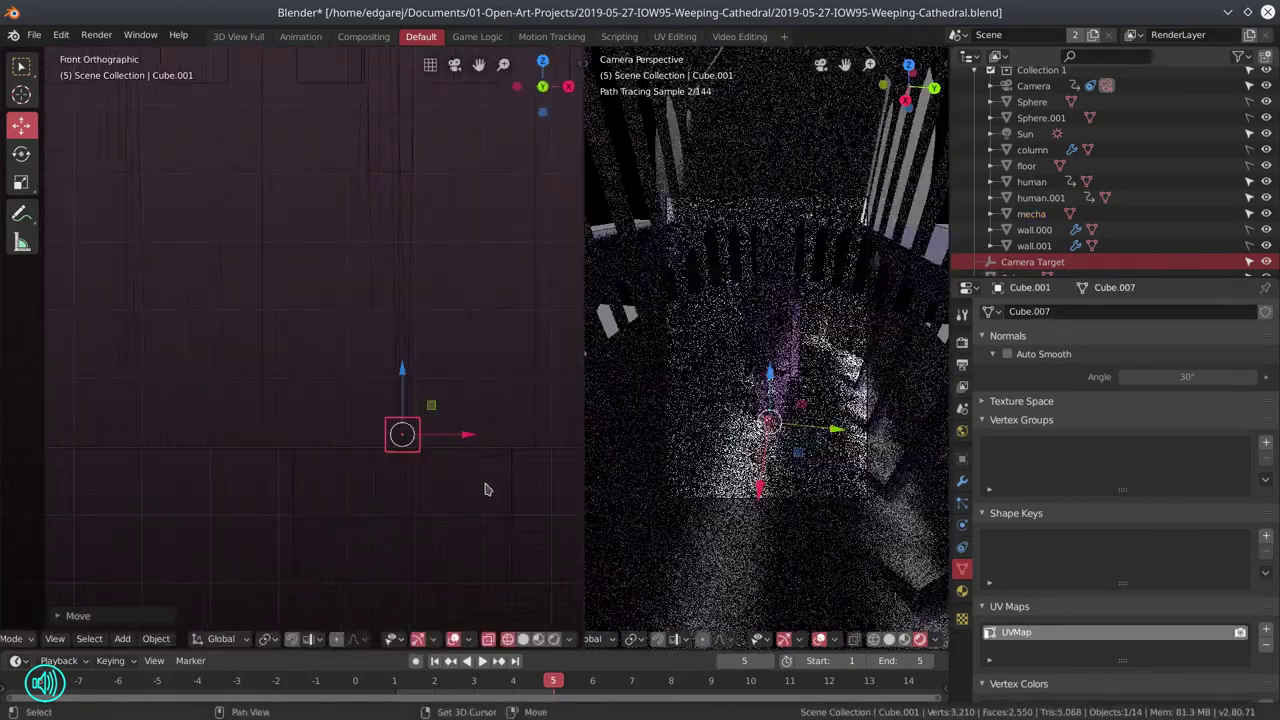
key("KP_8")
left_click(413, 564)
Step: Flatten the block into a thin slab and undo a stray move of the mecha figure
key("s")
left_click(333, 483)
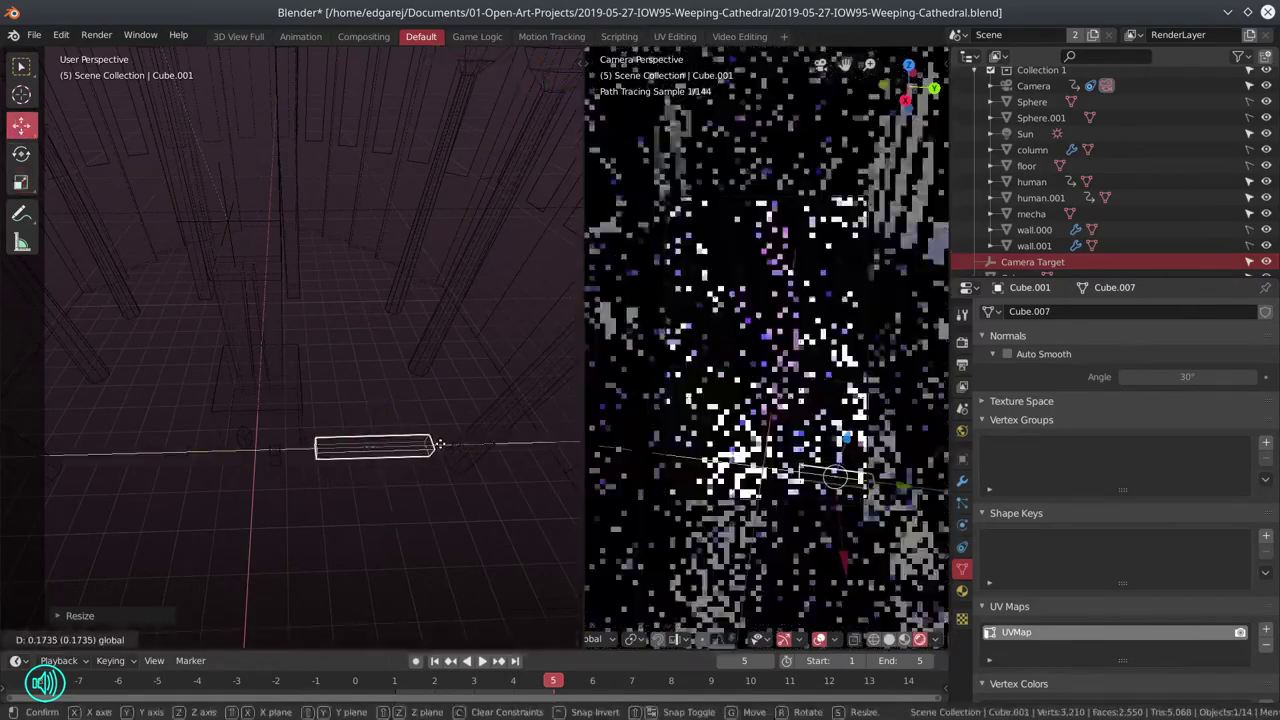
left_click(258, 425)
key("g")
key("ctrl+z")
Step: Raise the block's Array count to 16, apply its transforms, and add a Mirror modifier
left_click(962, 480)
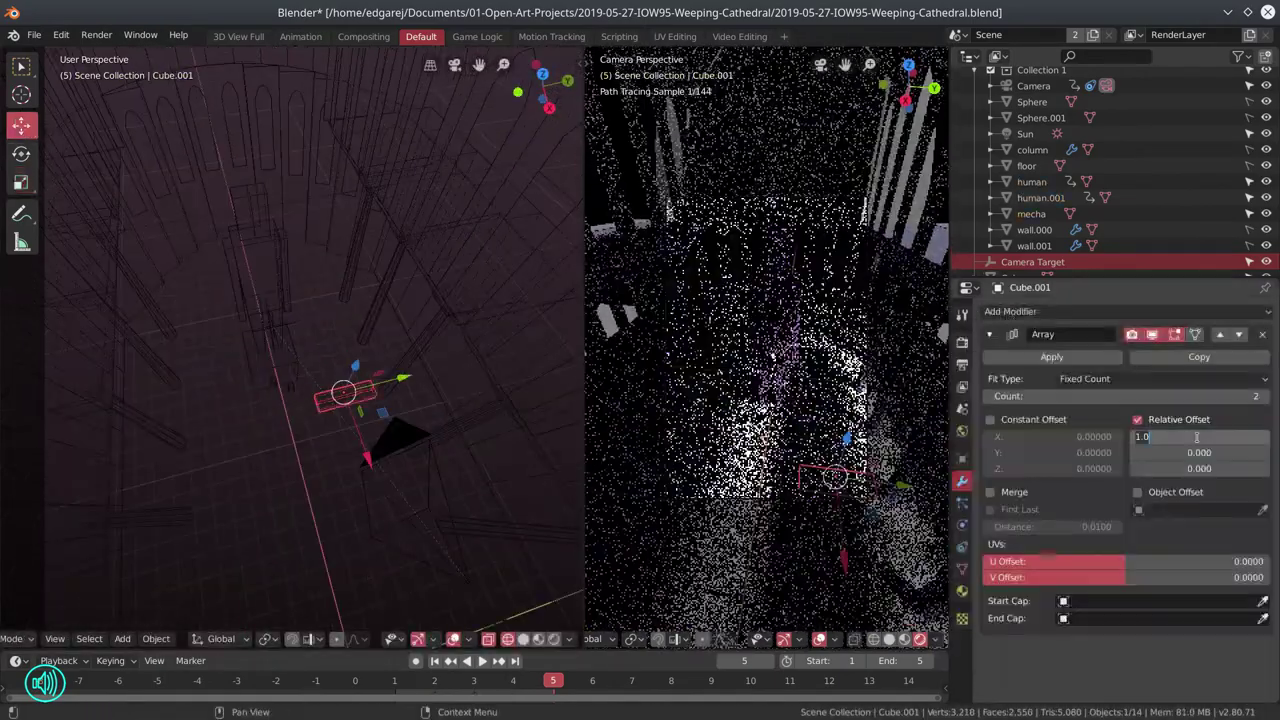
left_click(1266, 397)
left_click(1266, 397)
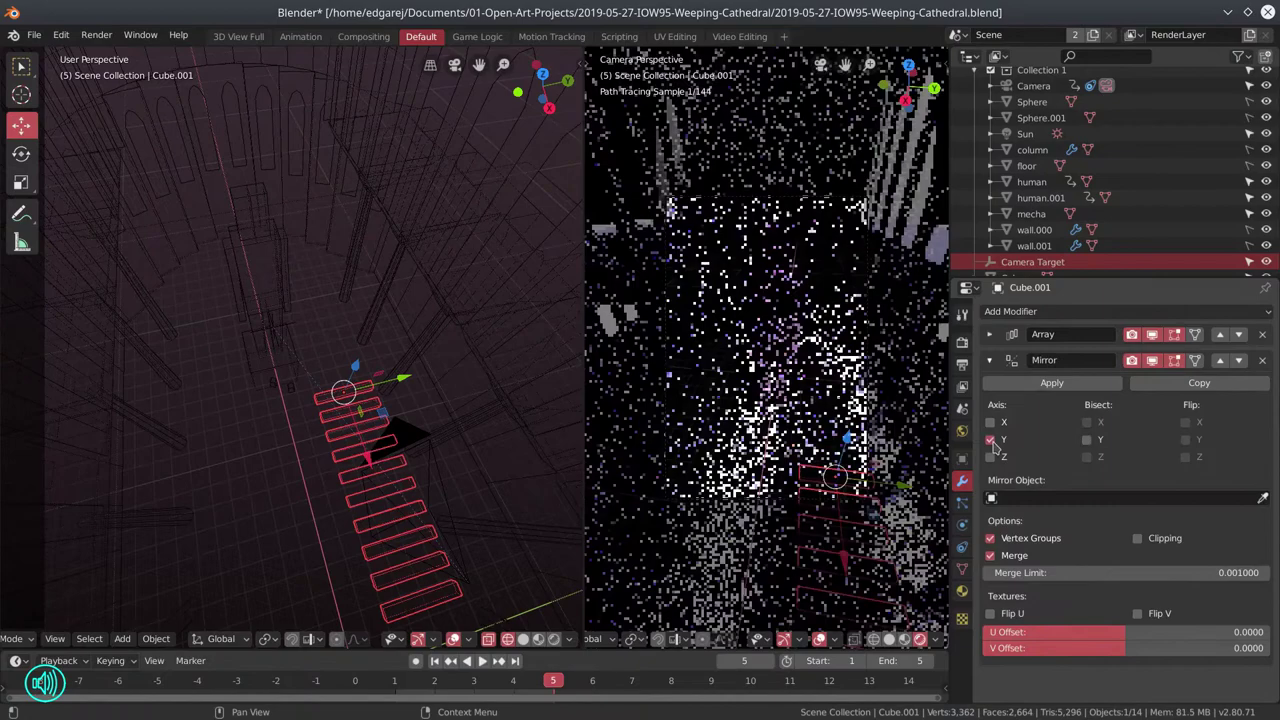
key("ctrl+a")
left_click(363, 541)
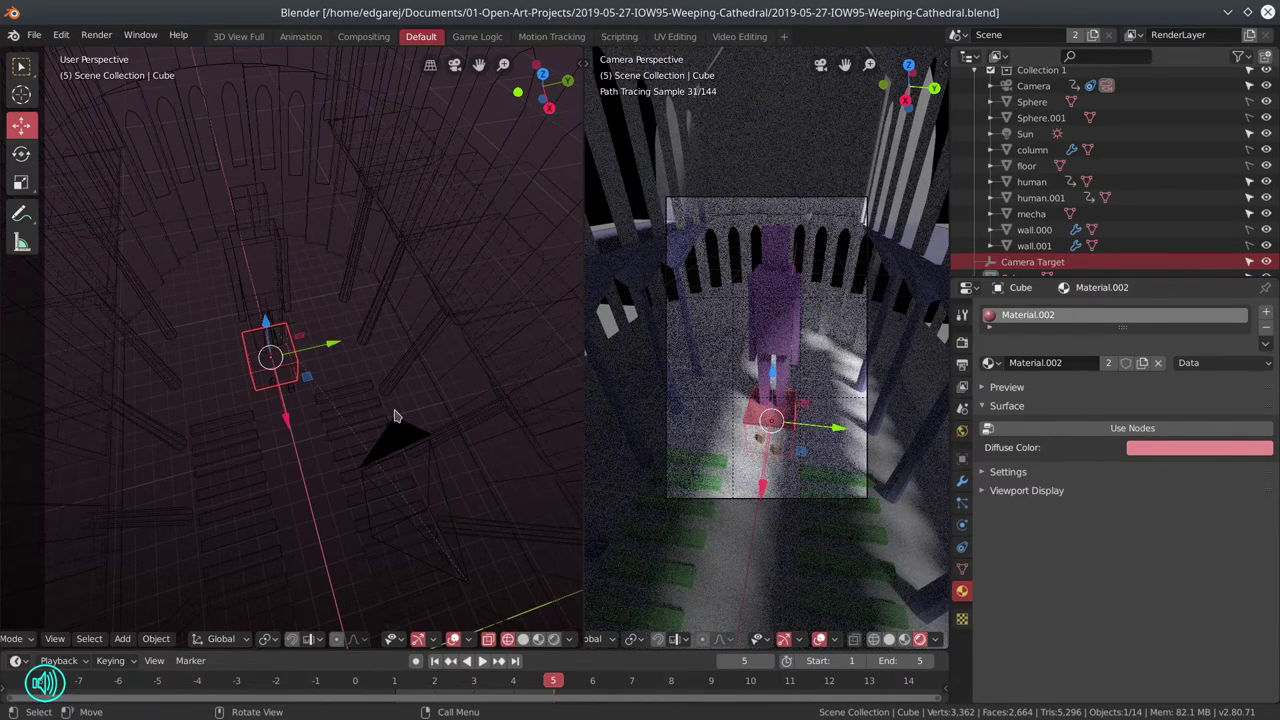
Step: Add a plane and raise one of its edges straight up into a tall sheet
left_click_drag(395, 416, 277, 428)
left_click(122, 638)
left_click(284, 472)
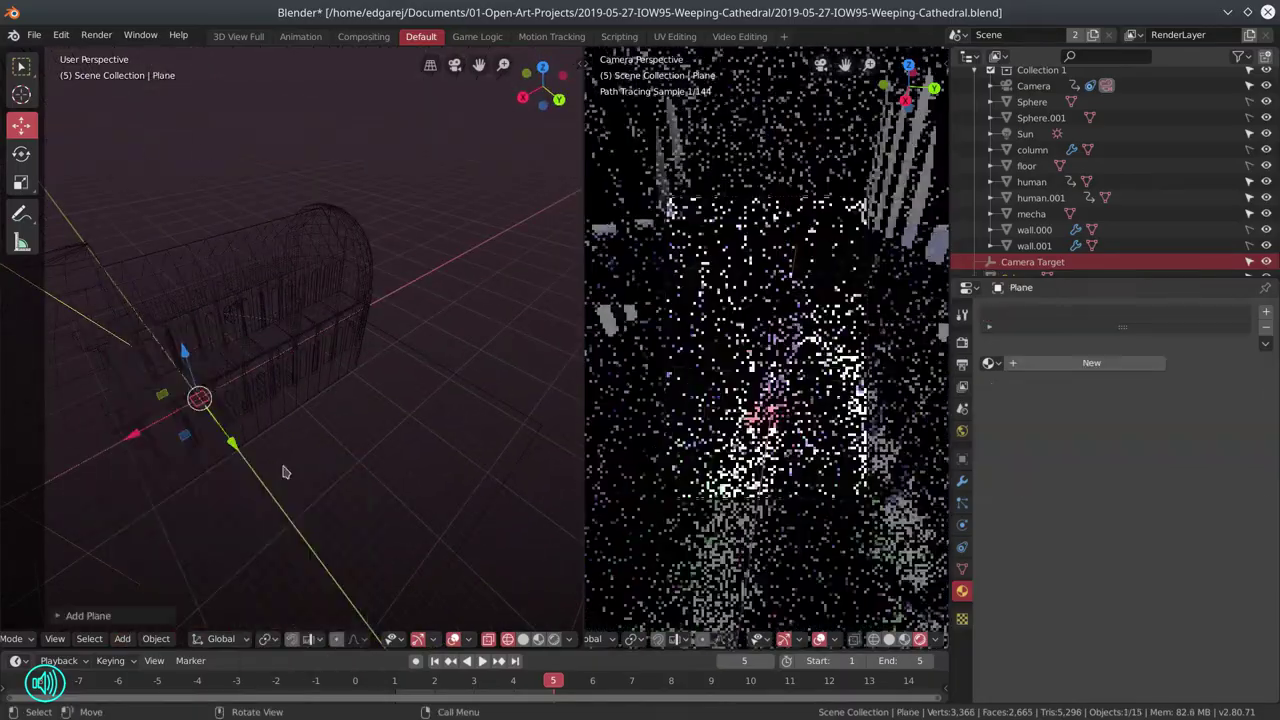
key("KP_3")
key("Tab")
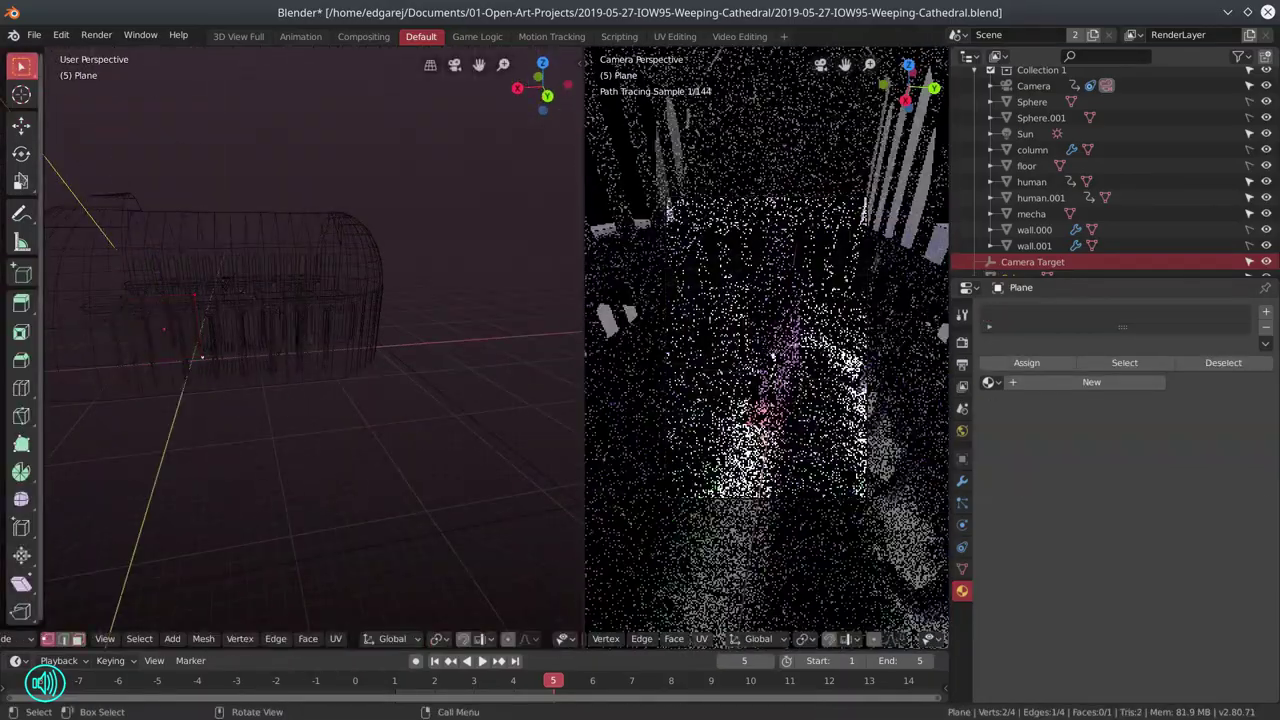
left_click_drag(201, 357, 411, 294)
left_click_drag(337, 420, 349, 122)
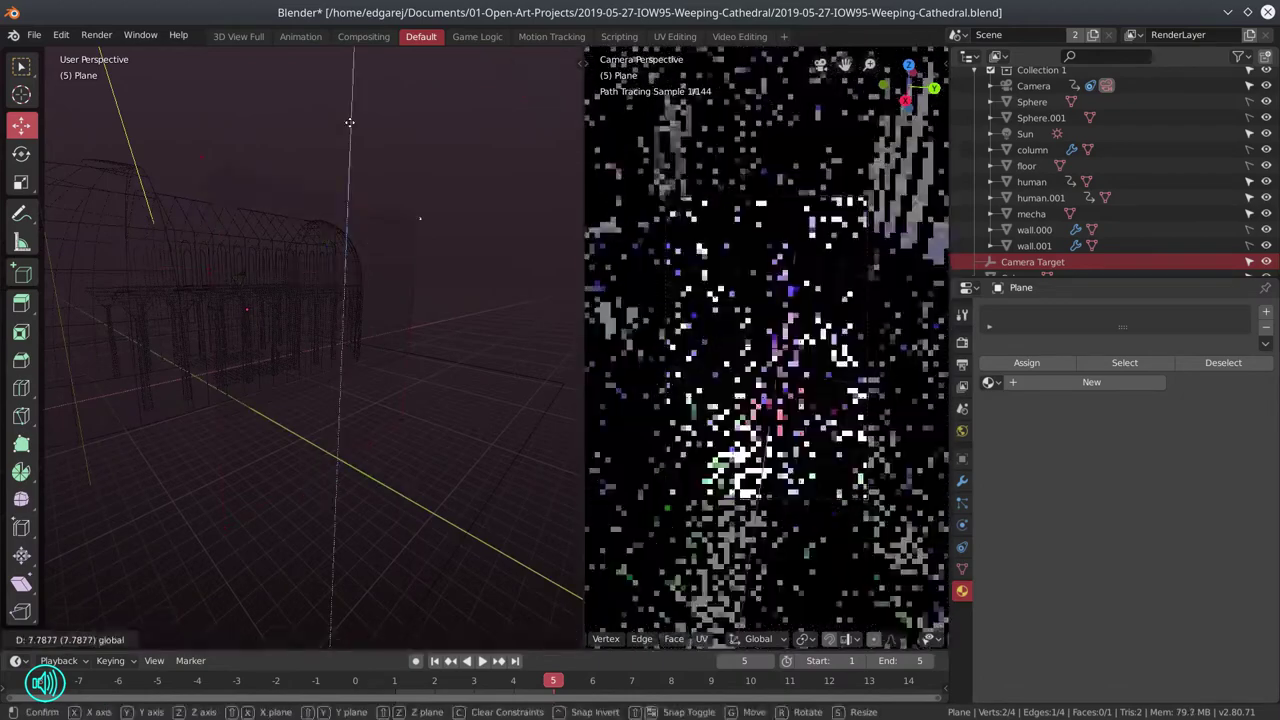
left_click(349, 122)
Step: Return to Object Mode and save the Blender scene
key("Tab")
left_click(34, 34)
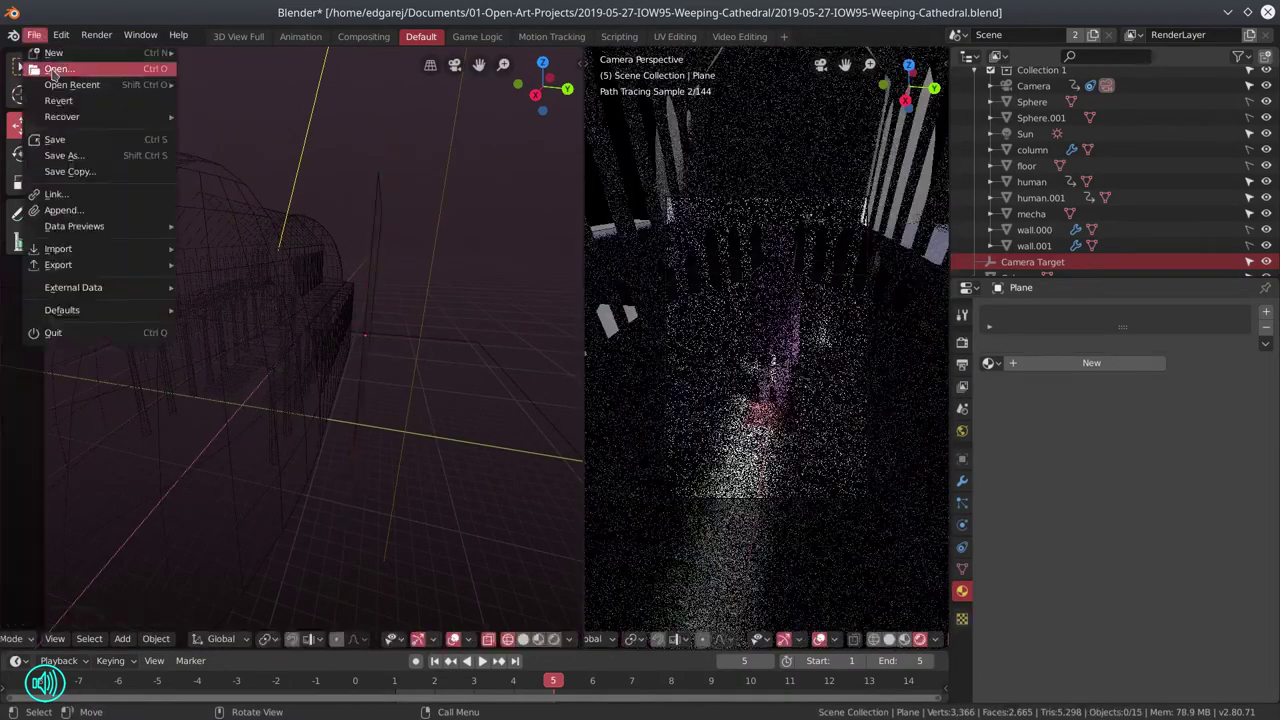
left_click(78, 138)
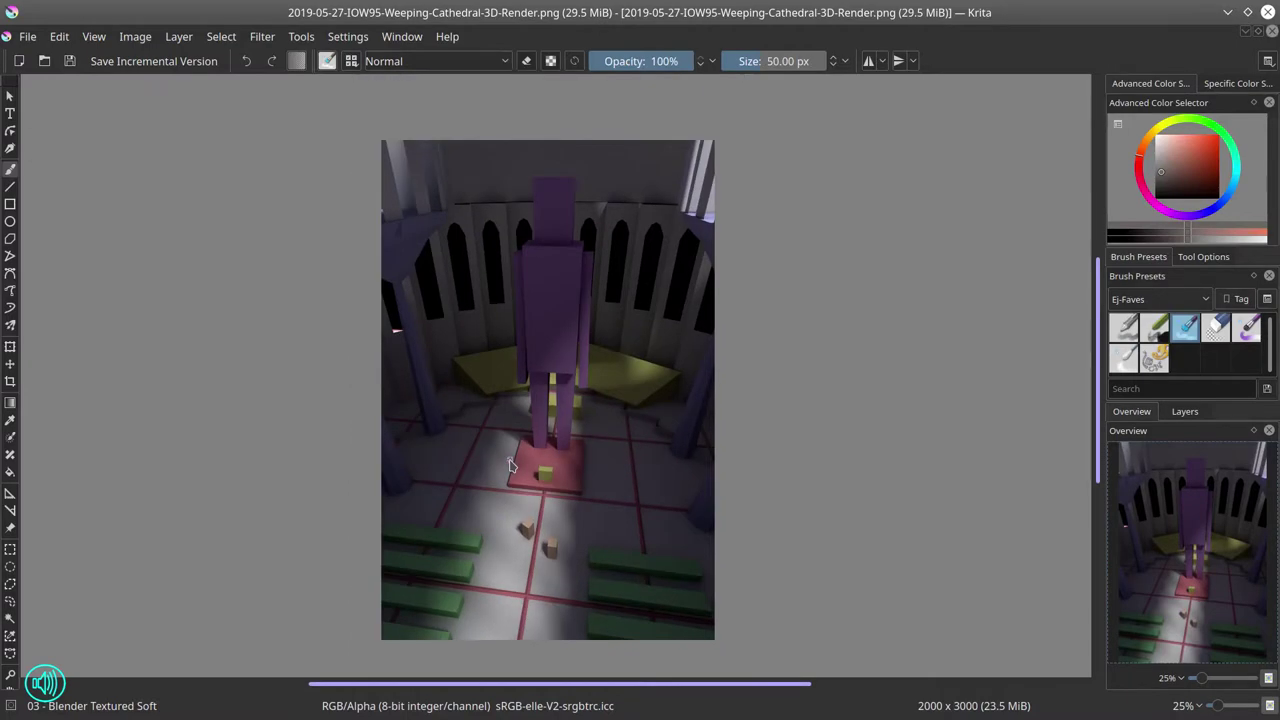
Step: Save the render as a .kra at 300 resolution with the Illustration of the Week title and CC licence metadata
left_click(28, 36)
left_click(60, 134)
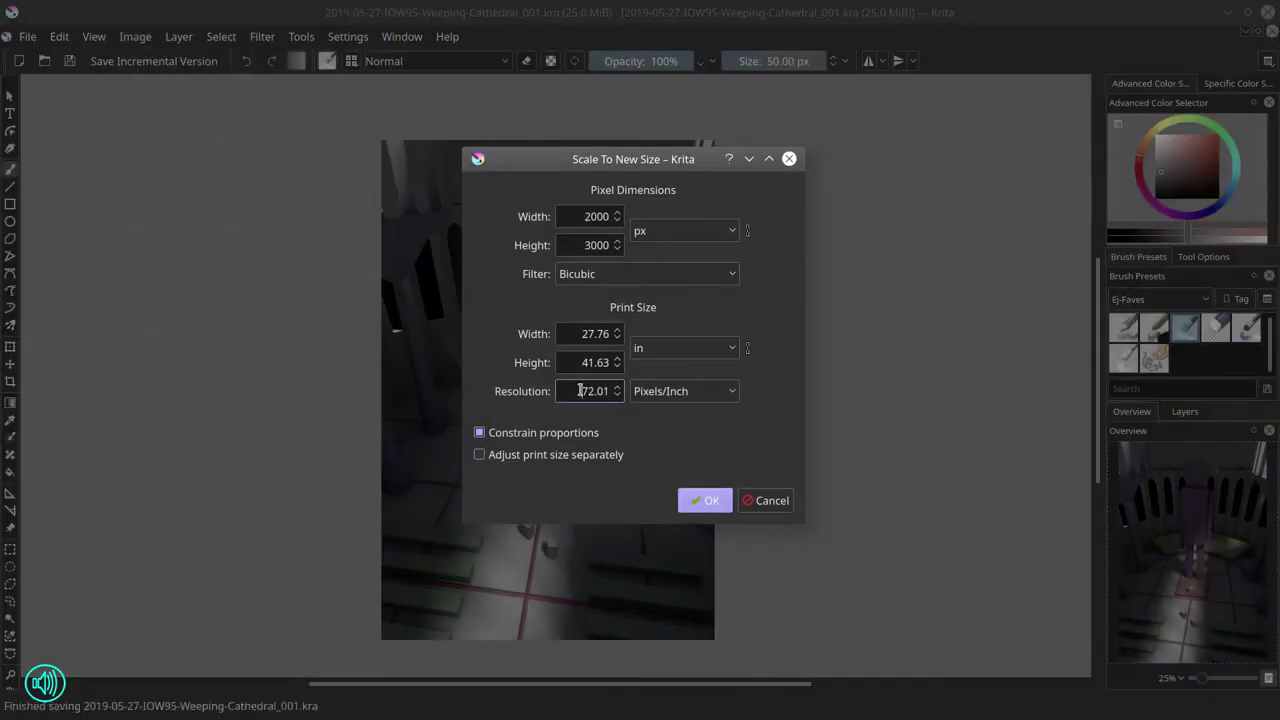
type("300")
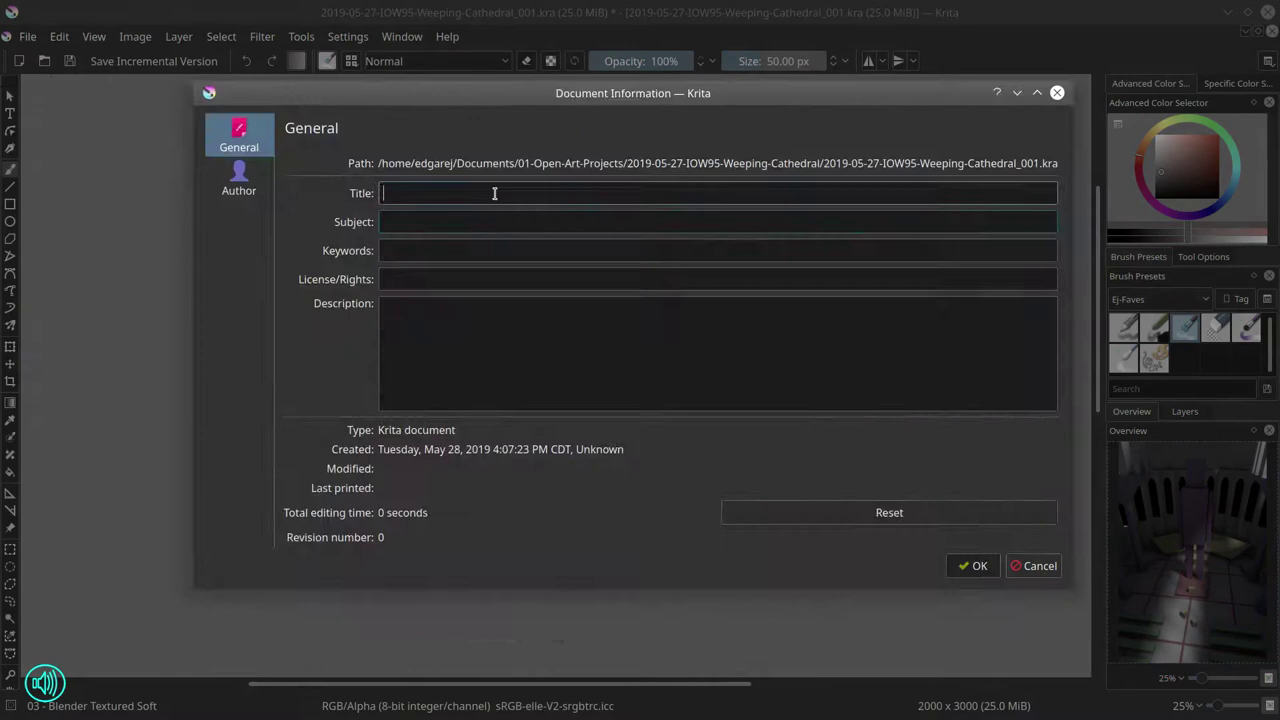
type("Illustration of the Week 95 - The Weeping Cathedral")
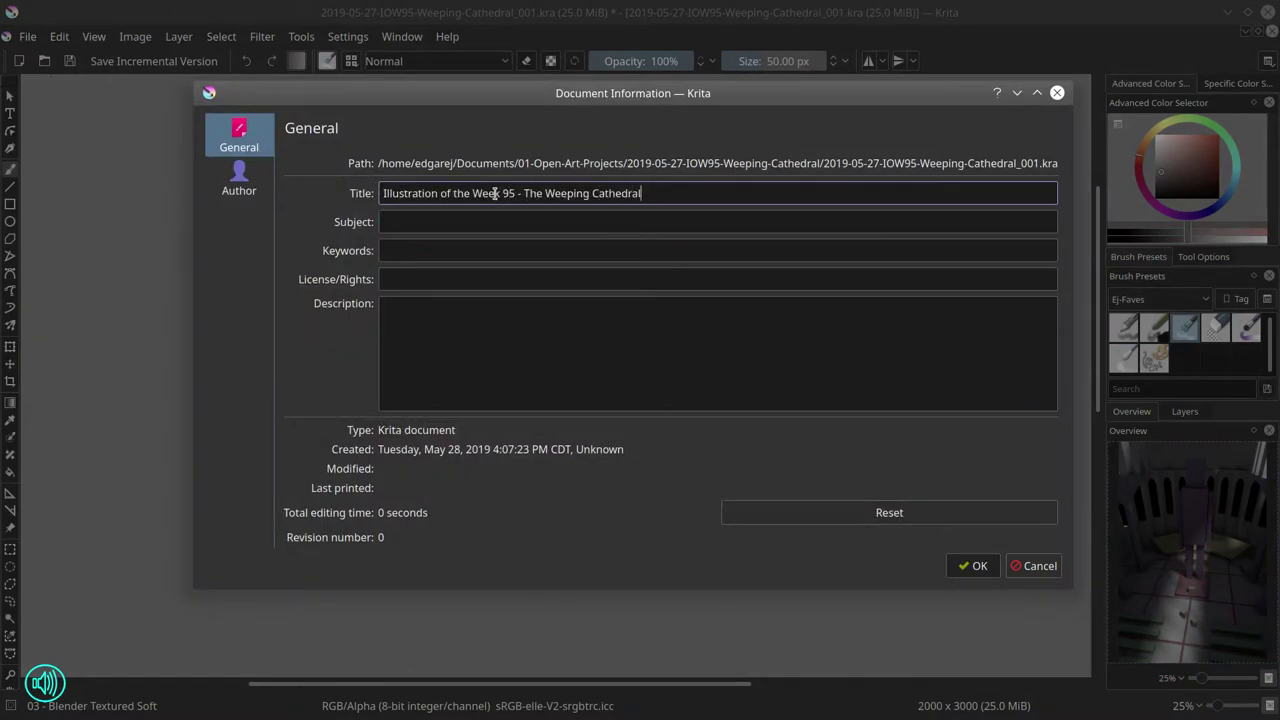
left_click(475, 279)
type("CC-BY-SA 4.0")
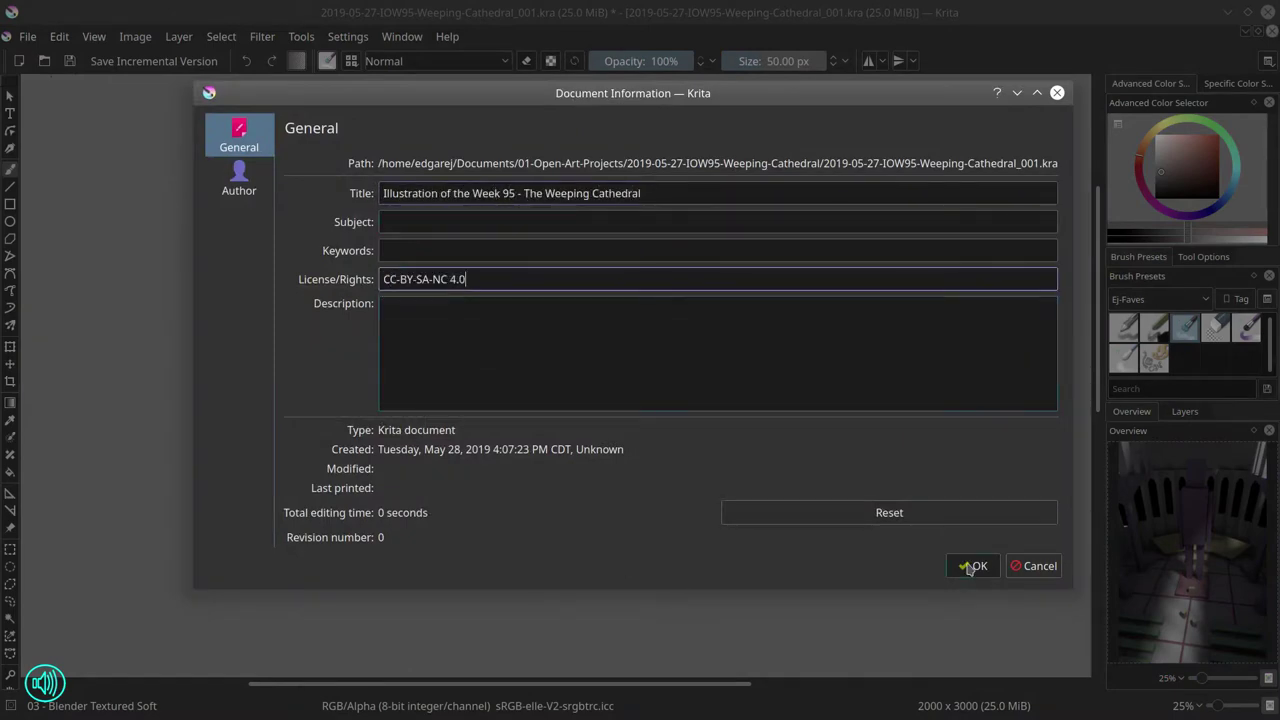
left_click(972, 566)
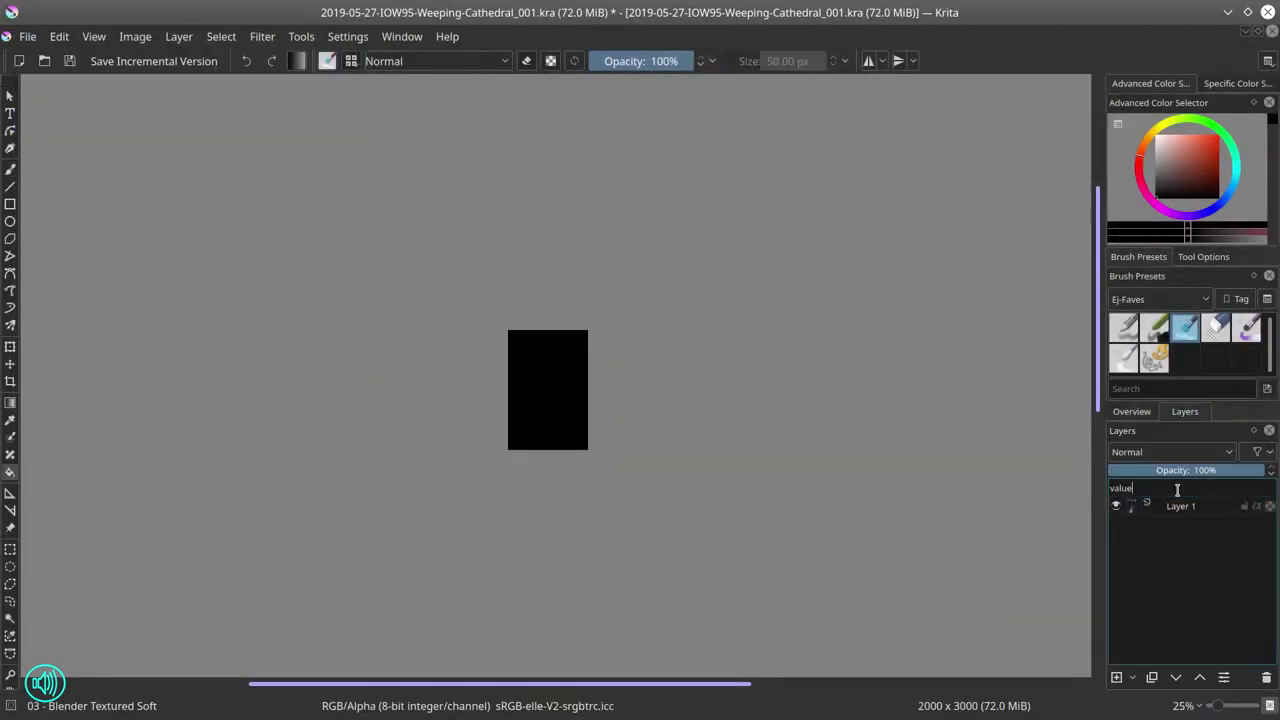
Step: Rename the new layer and save the document
double_click(1179, 505)
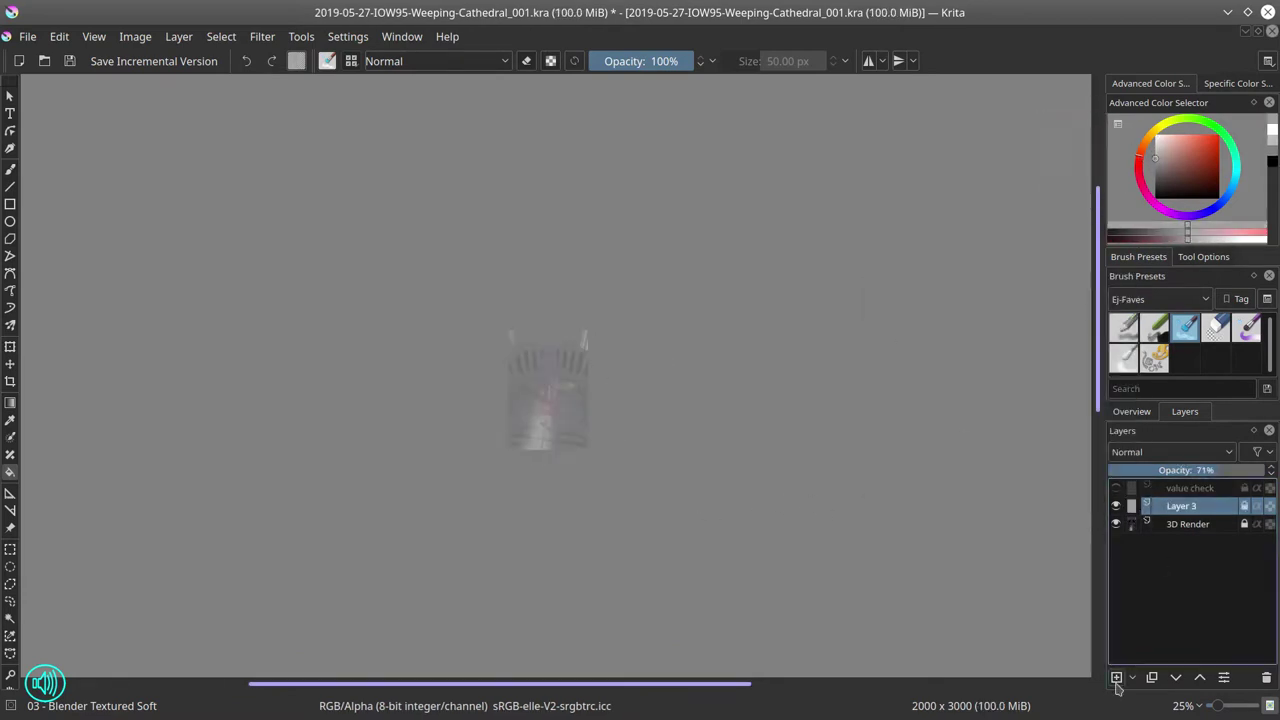
left_click(28, 36)
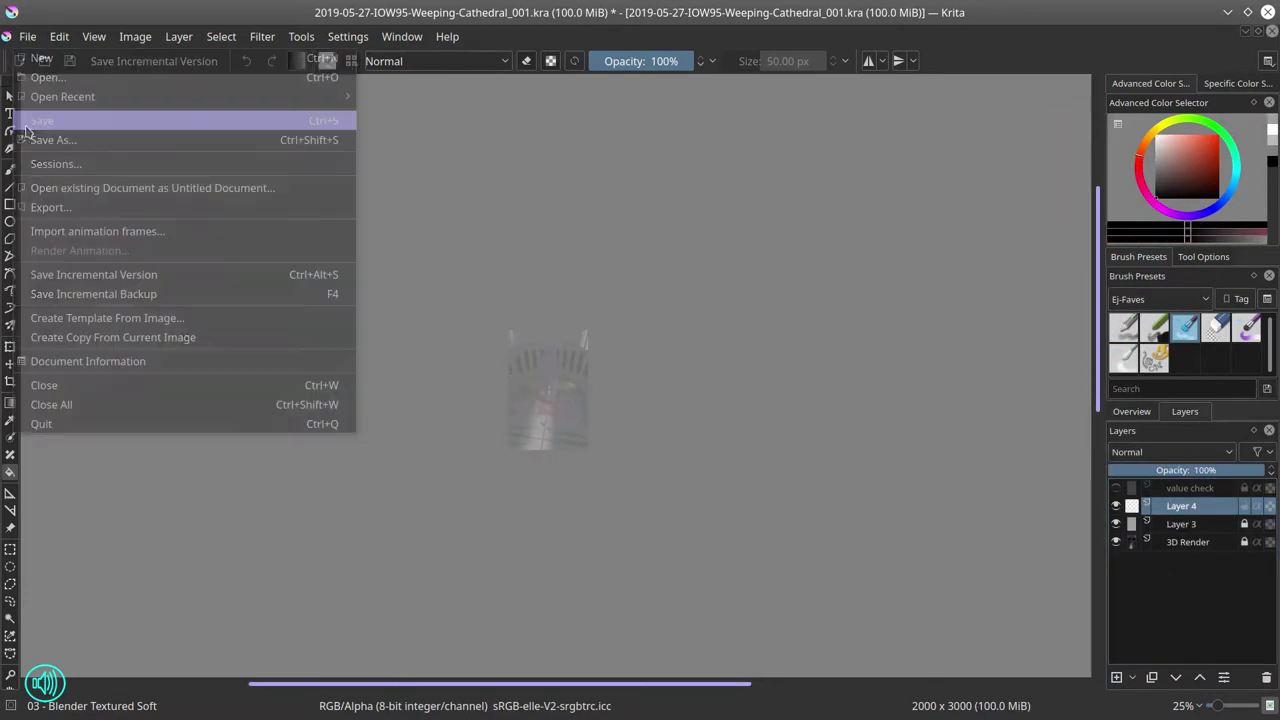
left_click(30, 121)
Step: Select the Basic-4 Flow Opacity brush at a fine sketching size and zoom into the canvas
left_click(1125, 326)
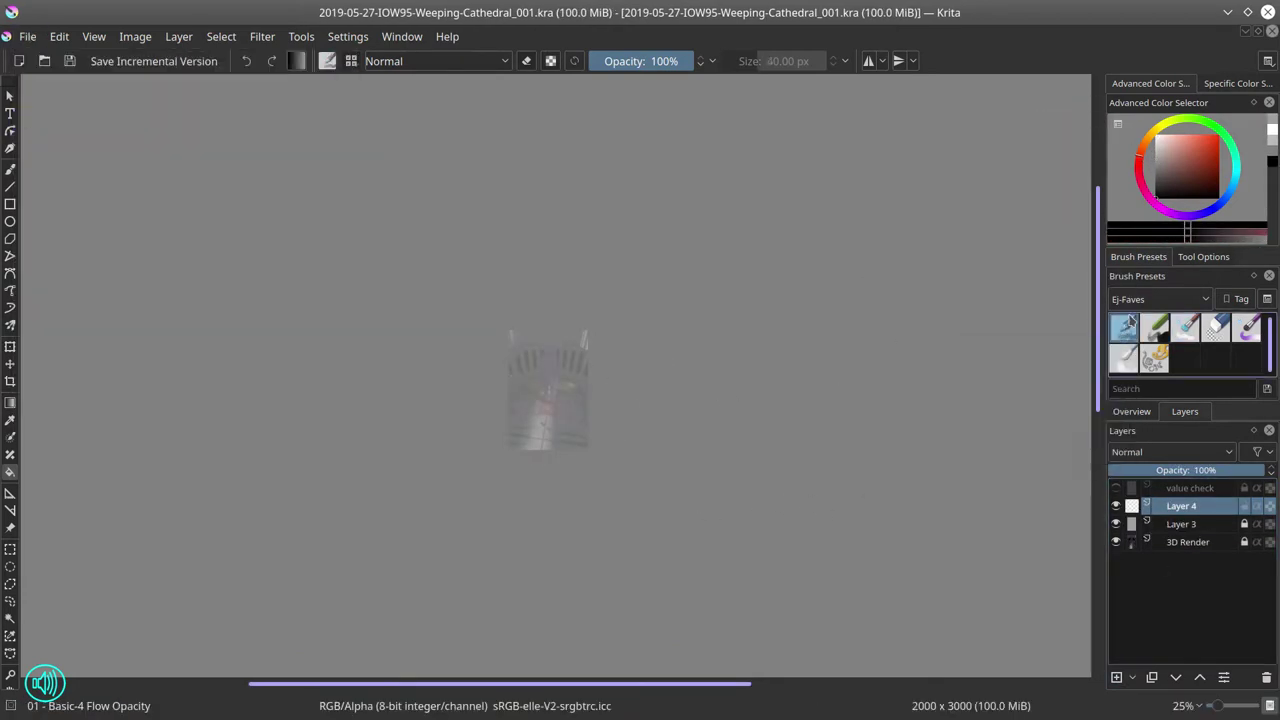
key("b")
key("ctrl+shift+0")
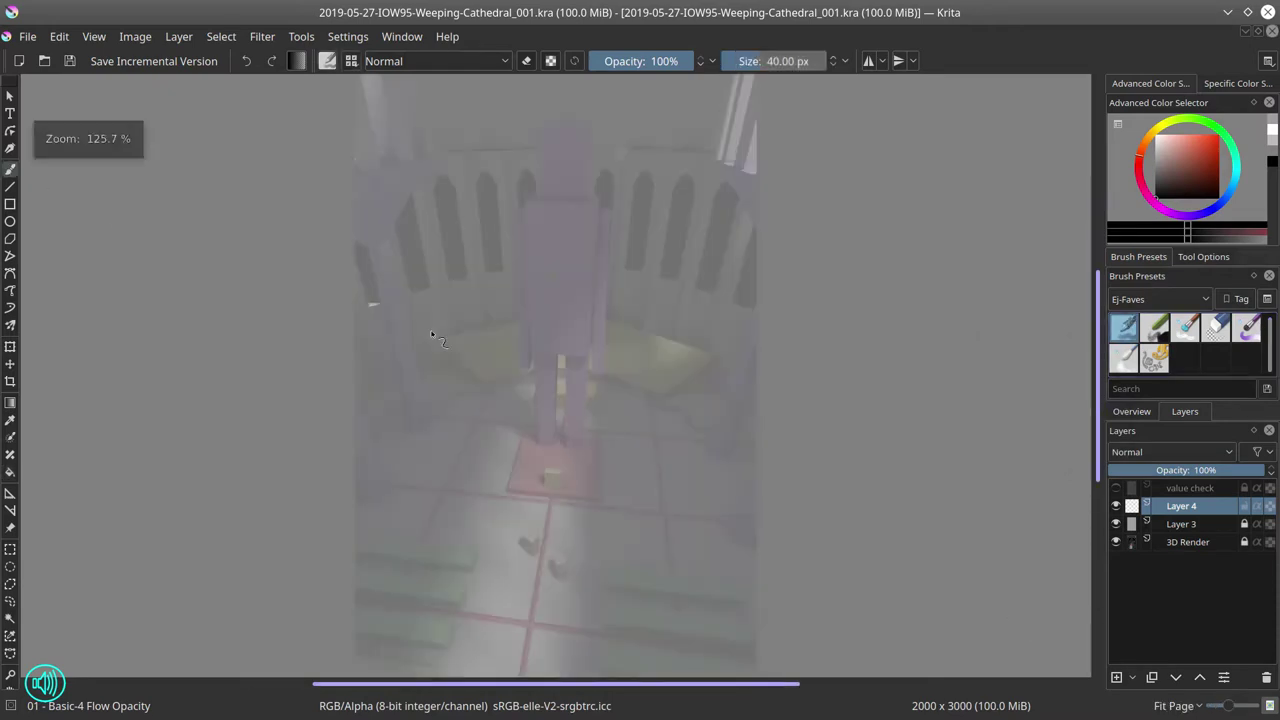
key("bracketleft")
key("bracketleft")
key("bracketleft")
scroll(420, 240, "up", 3)
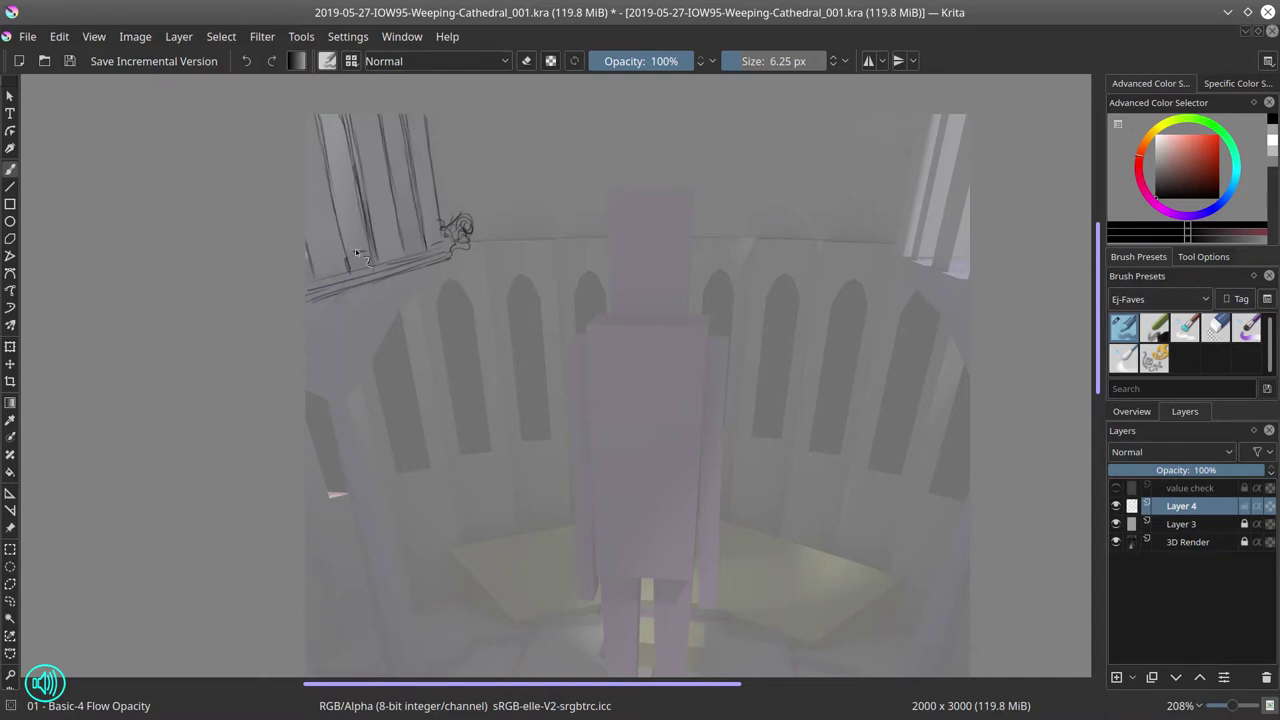
scroll(382, 349, "down", 1)
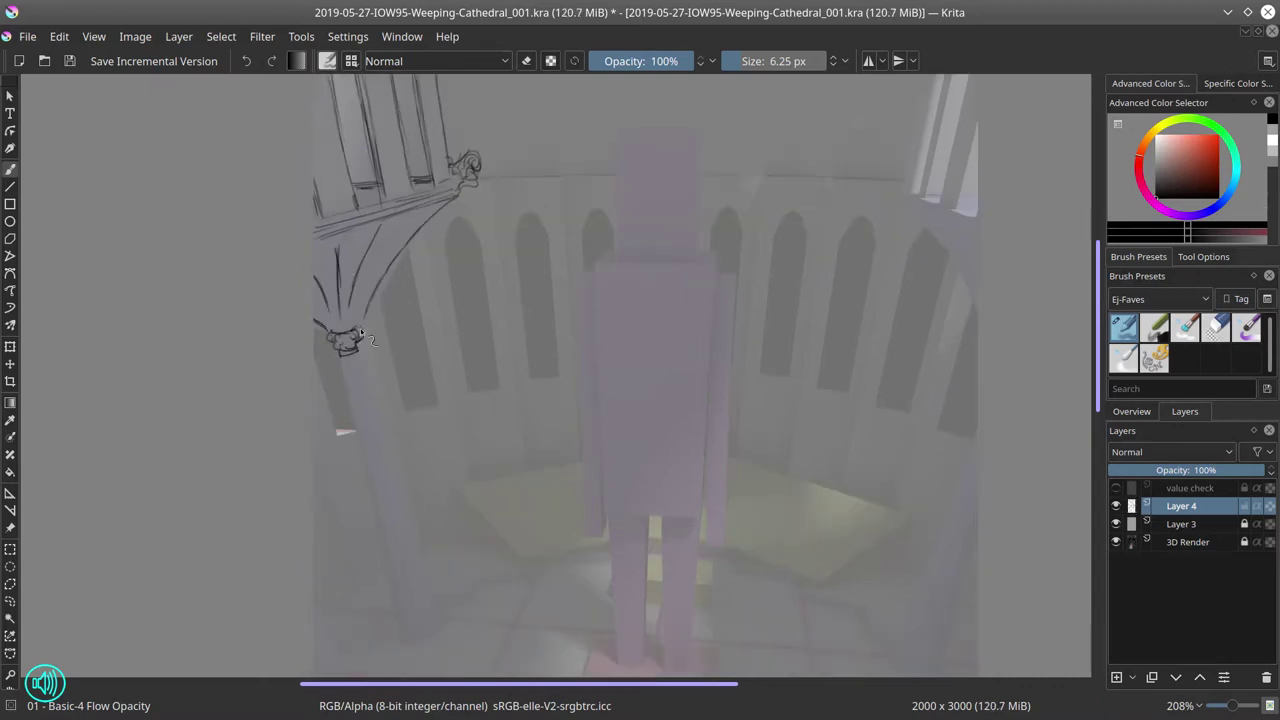
scroll(360, 328, "up", 2)
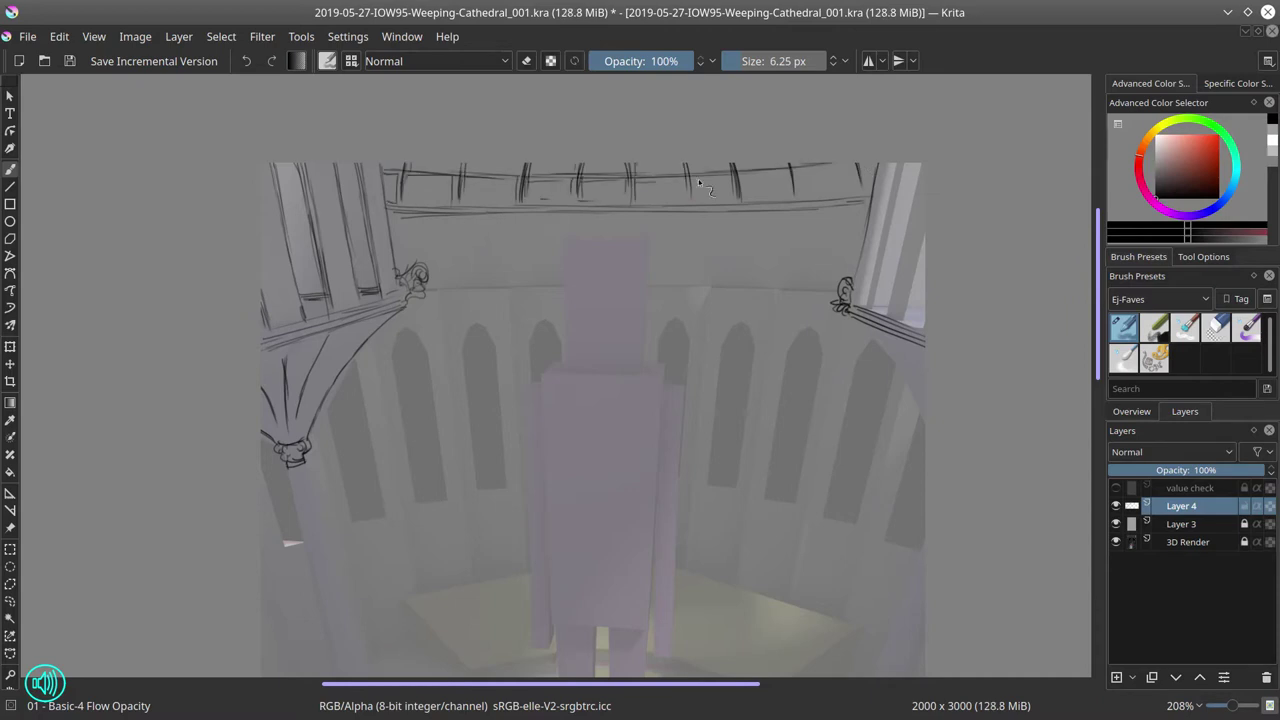
Step: Sketch the upper railing with its posts and detail lines on the right pillar
left_click_drag(749, 204, 832, 207)
left_click_drag(858, 268, 852, 298)
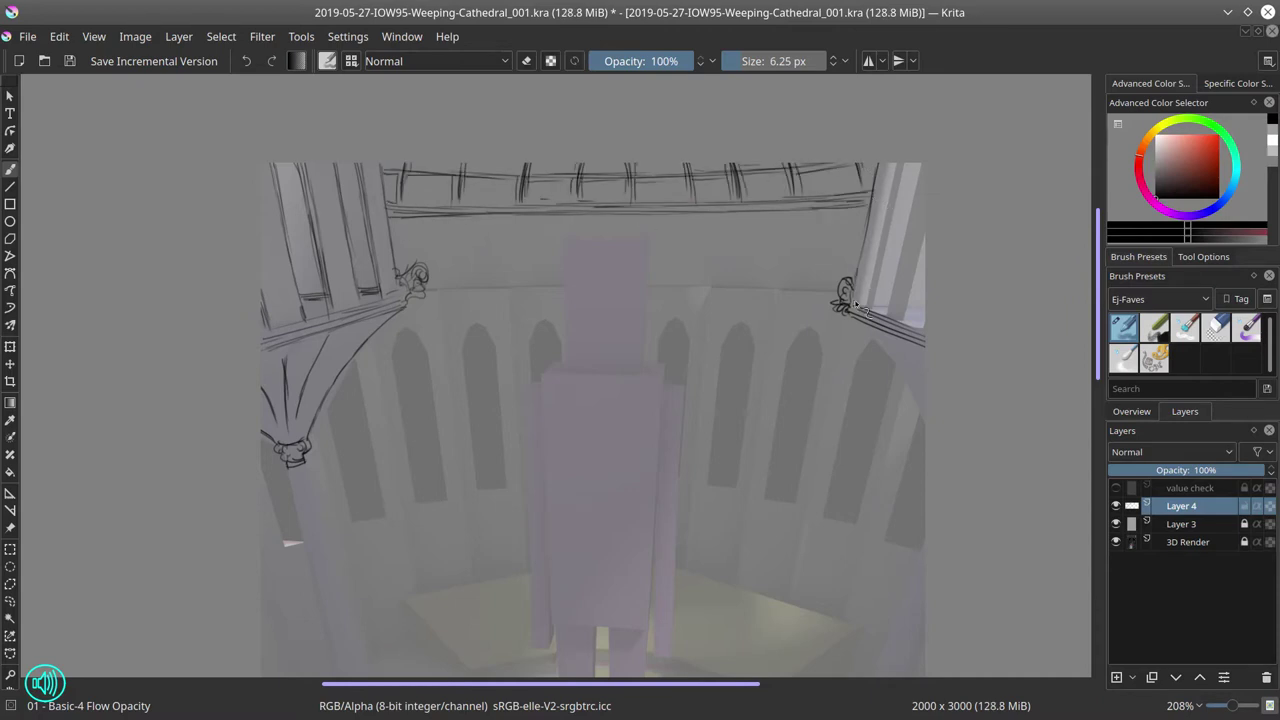
left_click_drag(898, 162, 878, 244)
left_click_drag(906, 162, 889, 224)
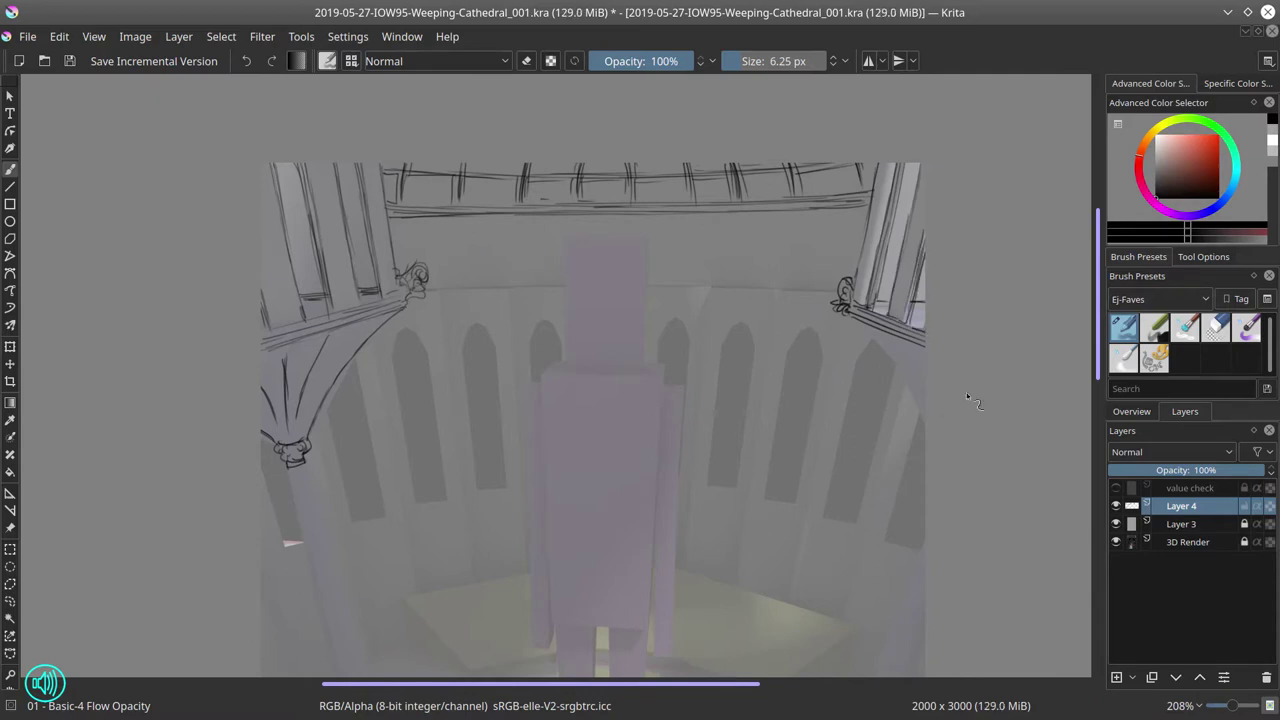
scroll(870, 276, "down", 5)
Step: Mirror the image horizontally, save, and zoom in to sketch the opposite drape
left_click(135, 36)
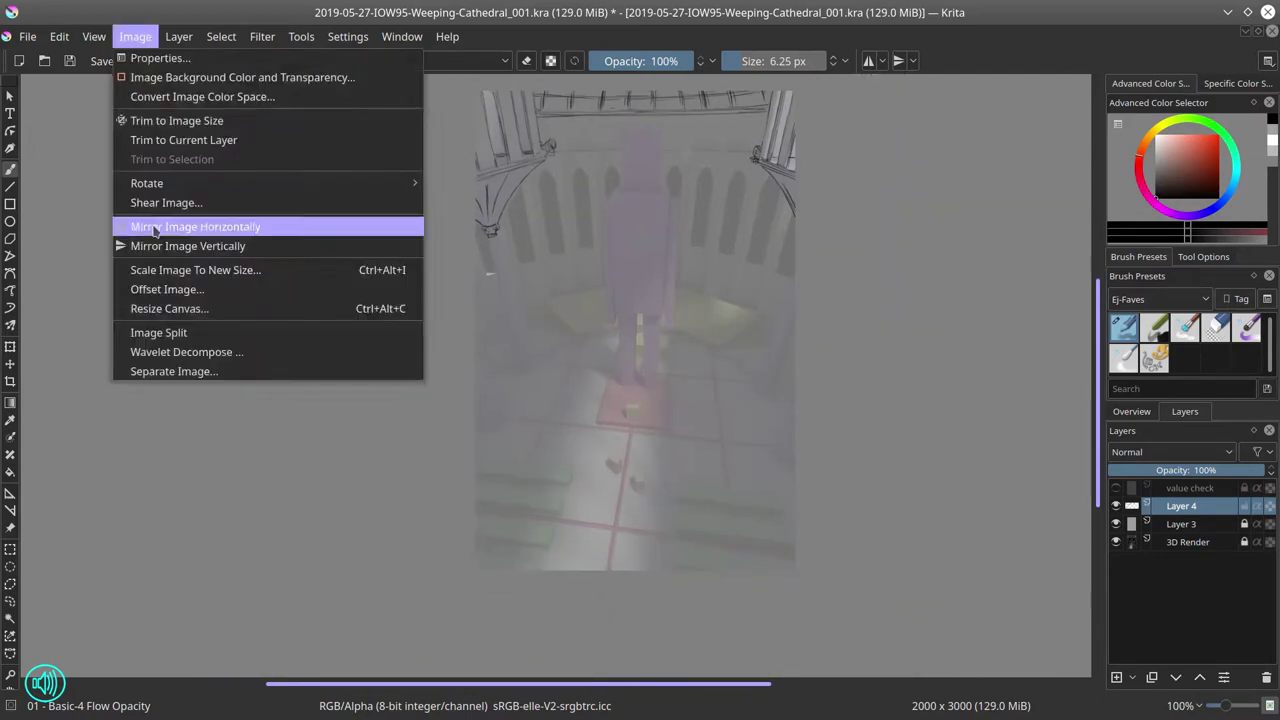
left_click(155, 227)
left_click(69, 61)
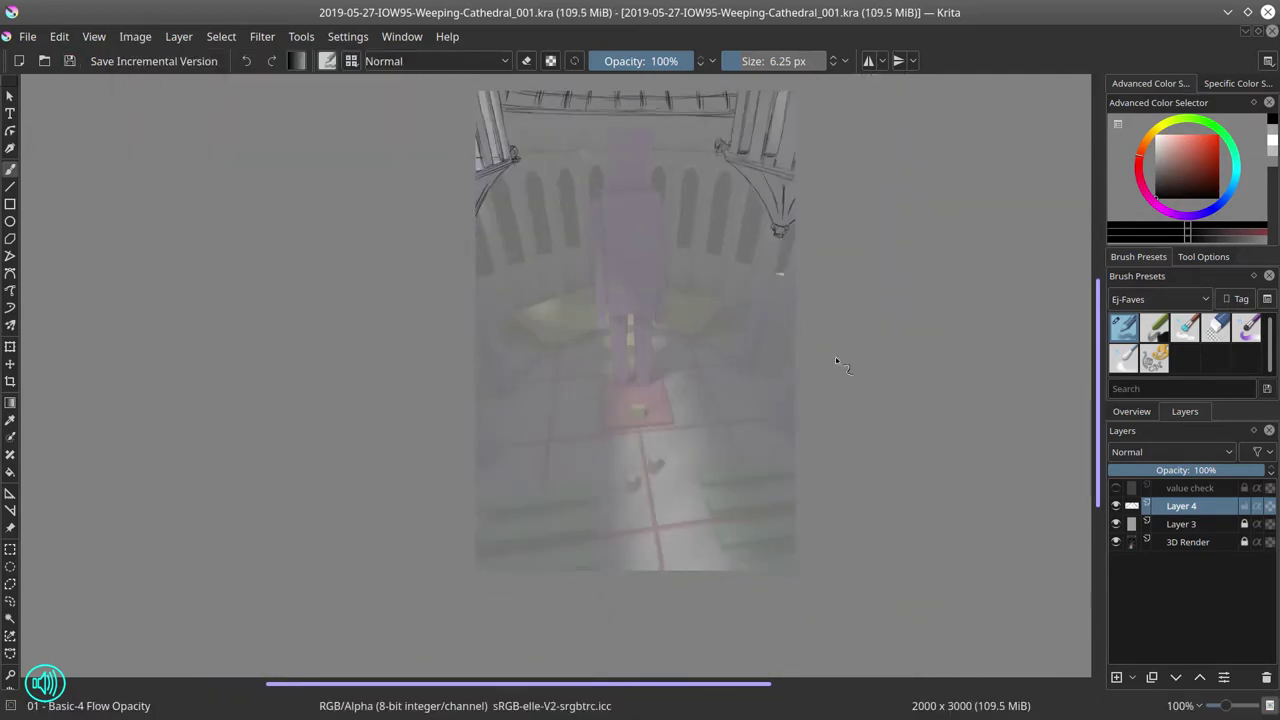
scroll(696, 354, "up", 3)
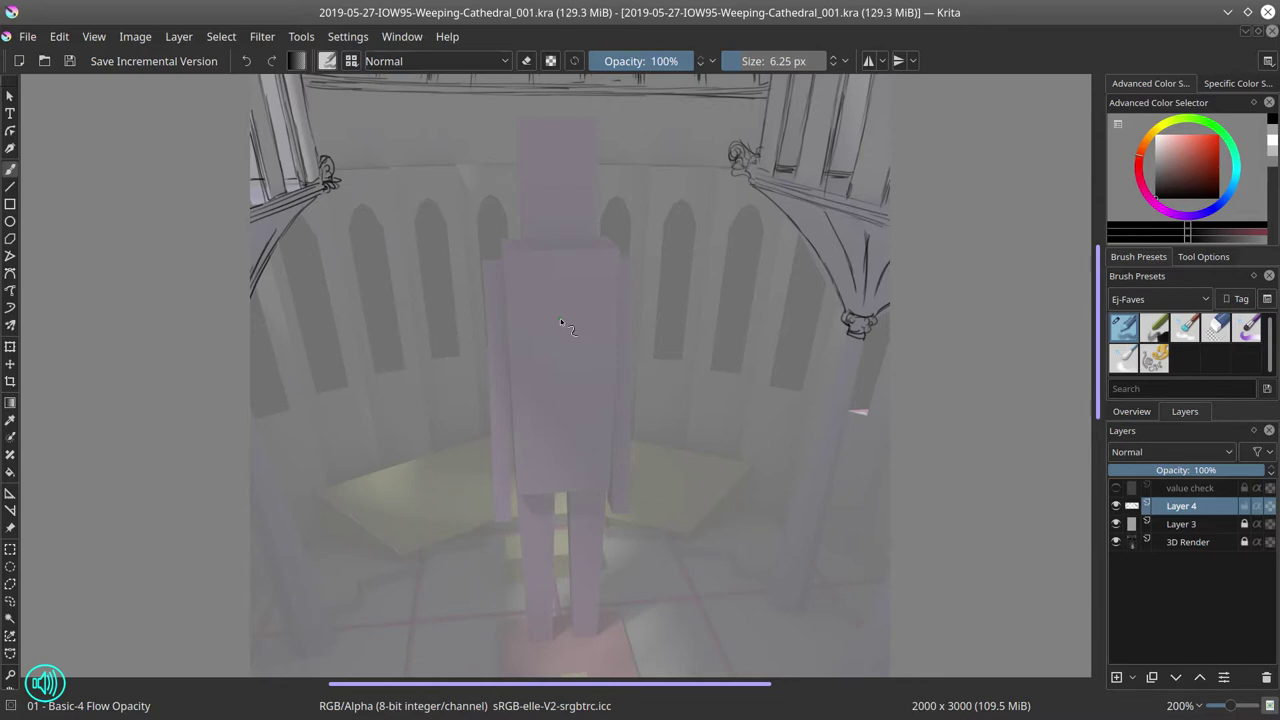
Step: Draw an oval head outline above the torso and erase its right half
mouse_move(542, 153)
left_mouse_down()
mouse_move(592, 140)
mouse_move(532, 226)
left_mouse_up()
key("slash")
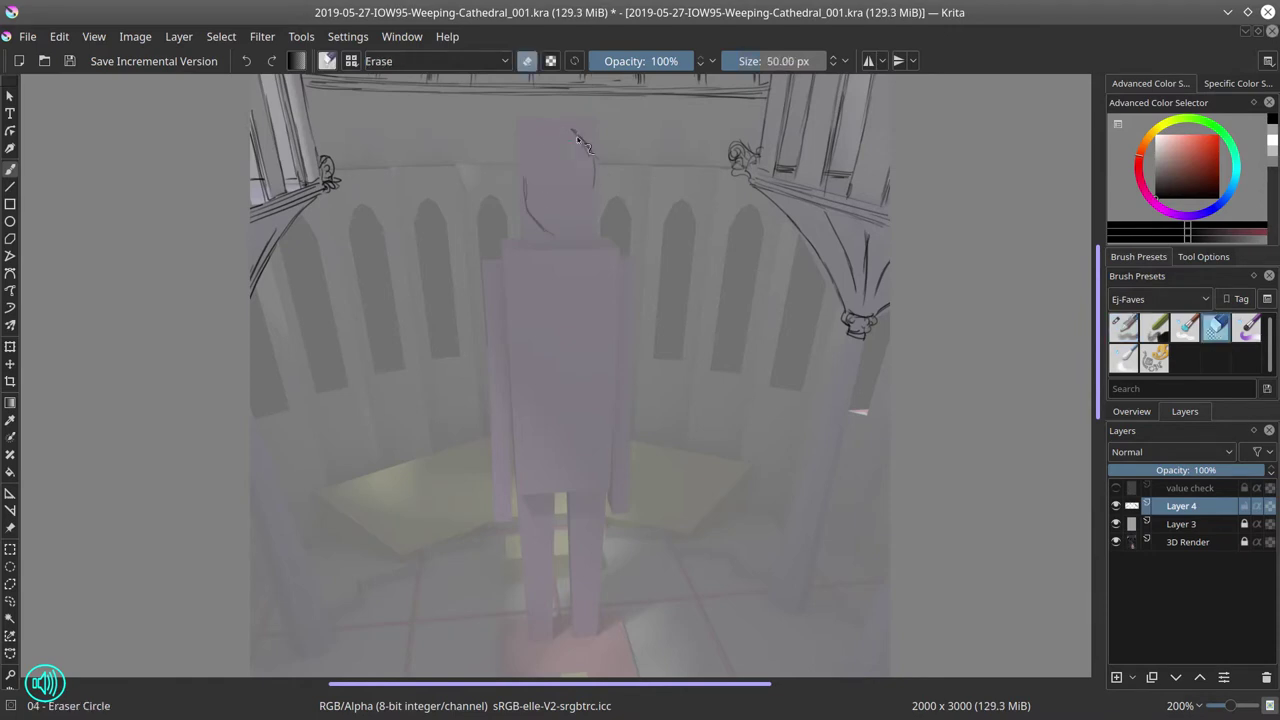
key("slash")
mouse_move(596, 195)
left_mouse_down()
mouse_move(581, 151)
mouse_move(600, 328)
left_mouse_up()
key("slash")
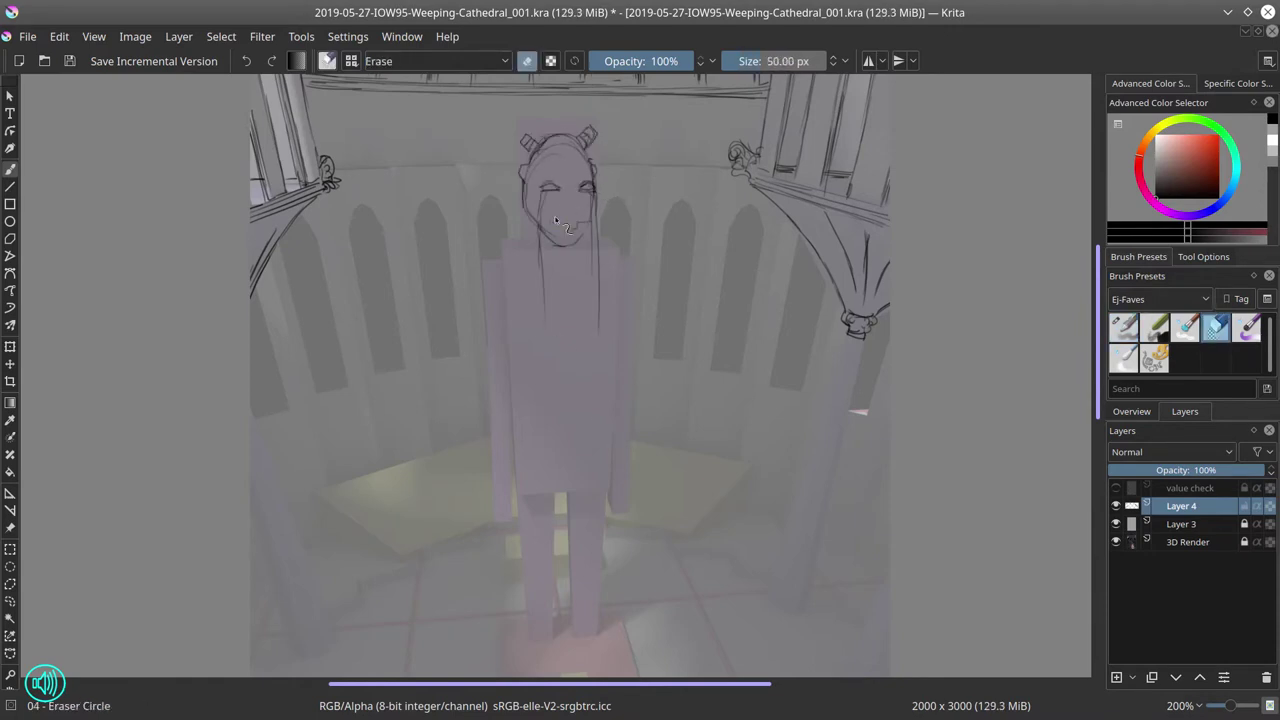
key("slash")
Step: Mirror the view, then sketch the face side, long hair strands and curls near the horn
key("m")
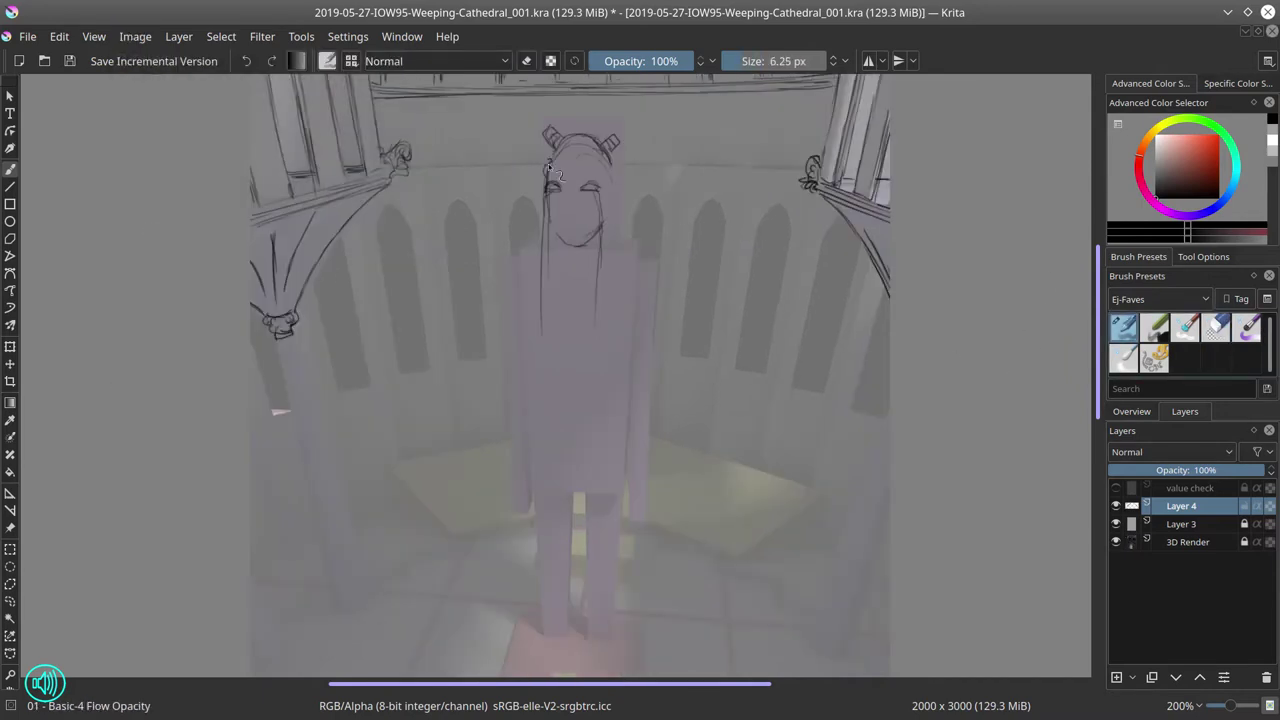
left_click_drag(620, 184, 622, 212)
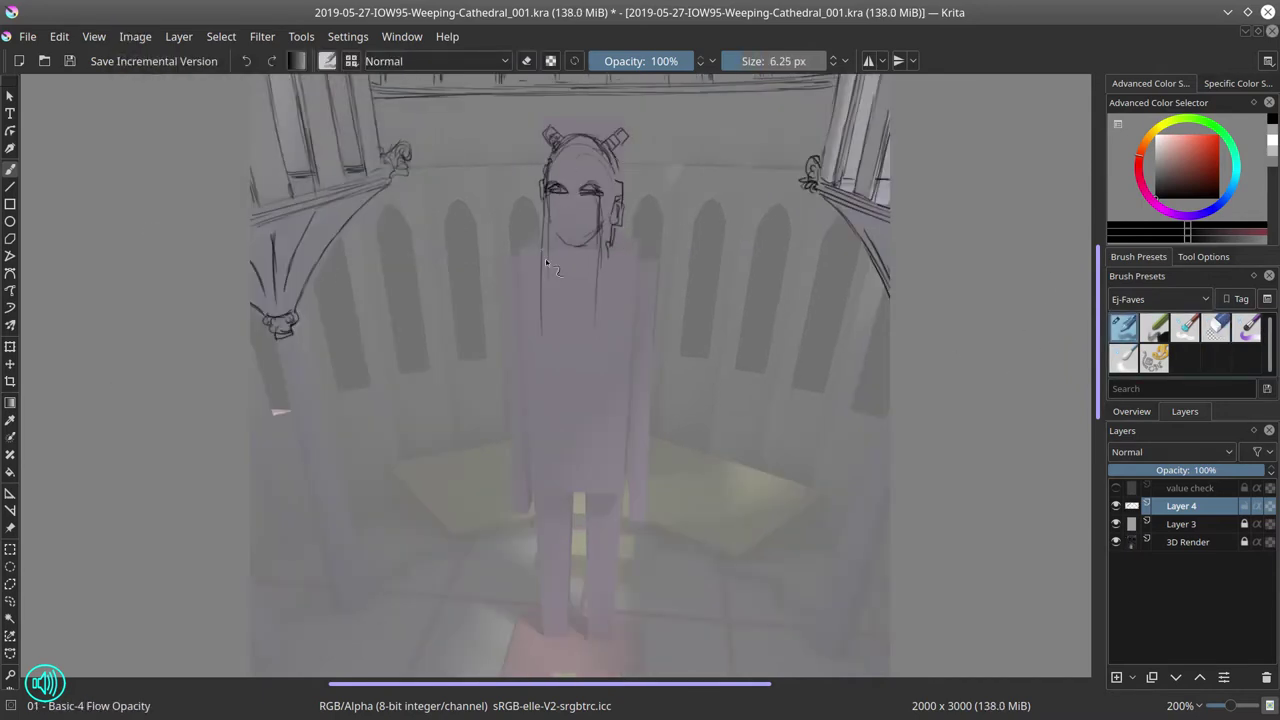
left_click_drag(548, 194, 552, 358)
left_click_drag(598, 195, 604, 338)
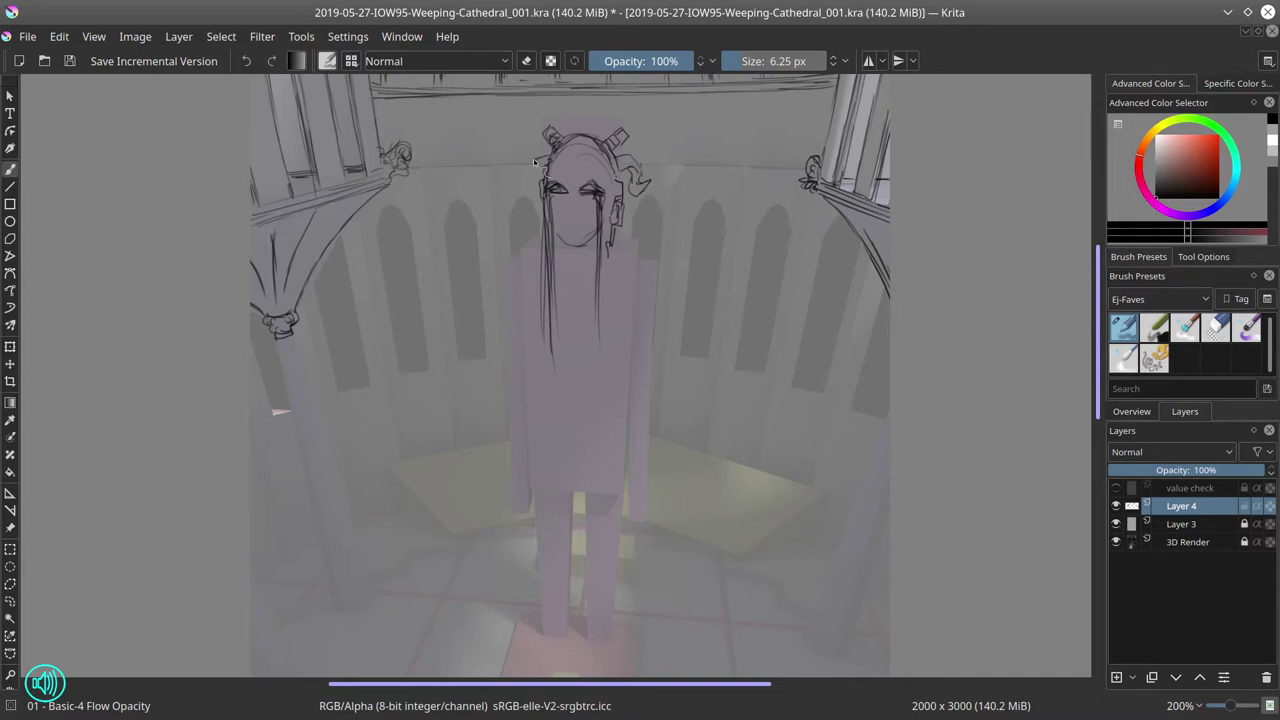
mouse_move(535, 161)
left_mouse_down()
mouse_move(516, 190)
mouse_move(538, 192)
left_mouse_up()
left_click_drag(630, 150, 614, 143)
Step: Sketch the robe's side outlines, the chin, the collar and the robe front
left_click_drag(532, 240, 530, 490)
left_click_drag(602, 232, 628, 440)
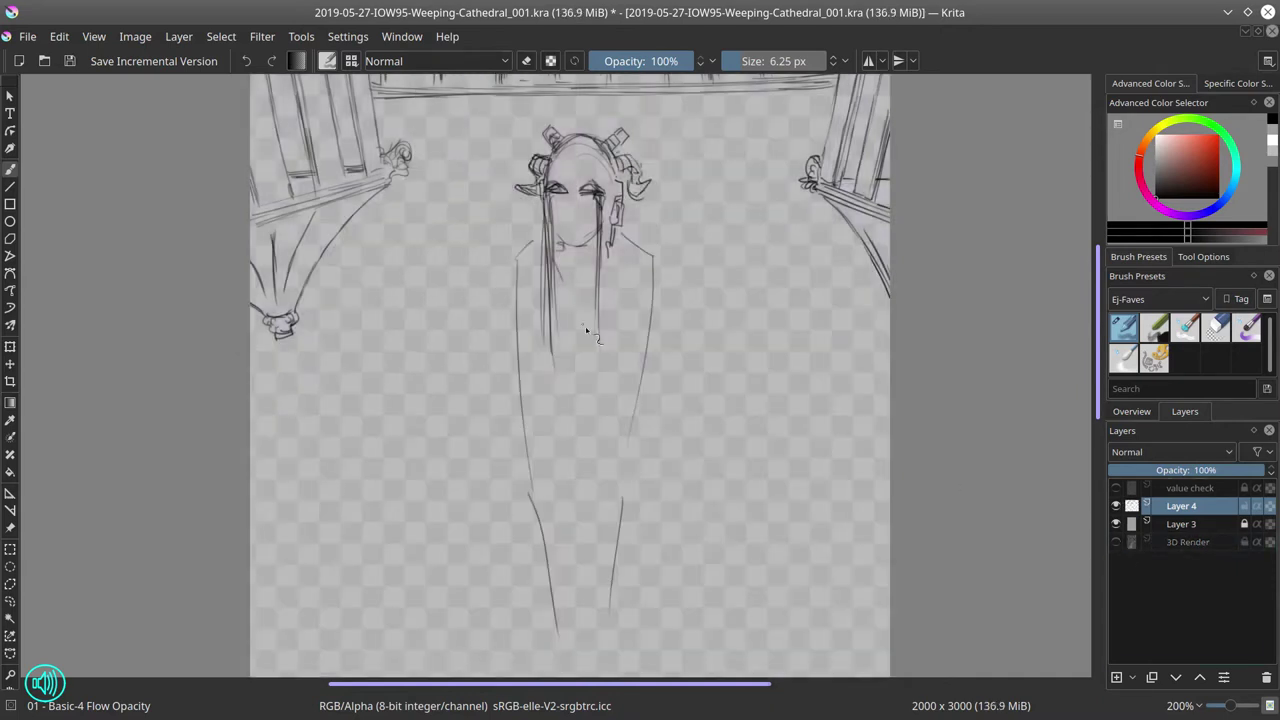
left_click_drag(526, 208, 540, 246)
mouse_move(512, 272)
left_mouse_down()
mouse_move(534, 262)
mouse_move(592, 288)
left_mouse_up()
left_click_drag(550, 222, 557, 410)
Step: Erase stray body lines and redraw the robe front more cleanly
key("/")
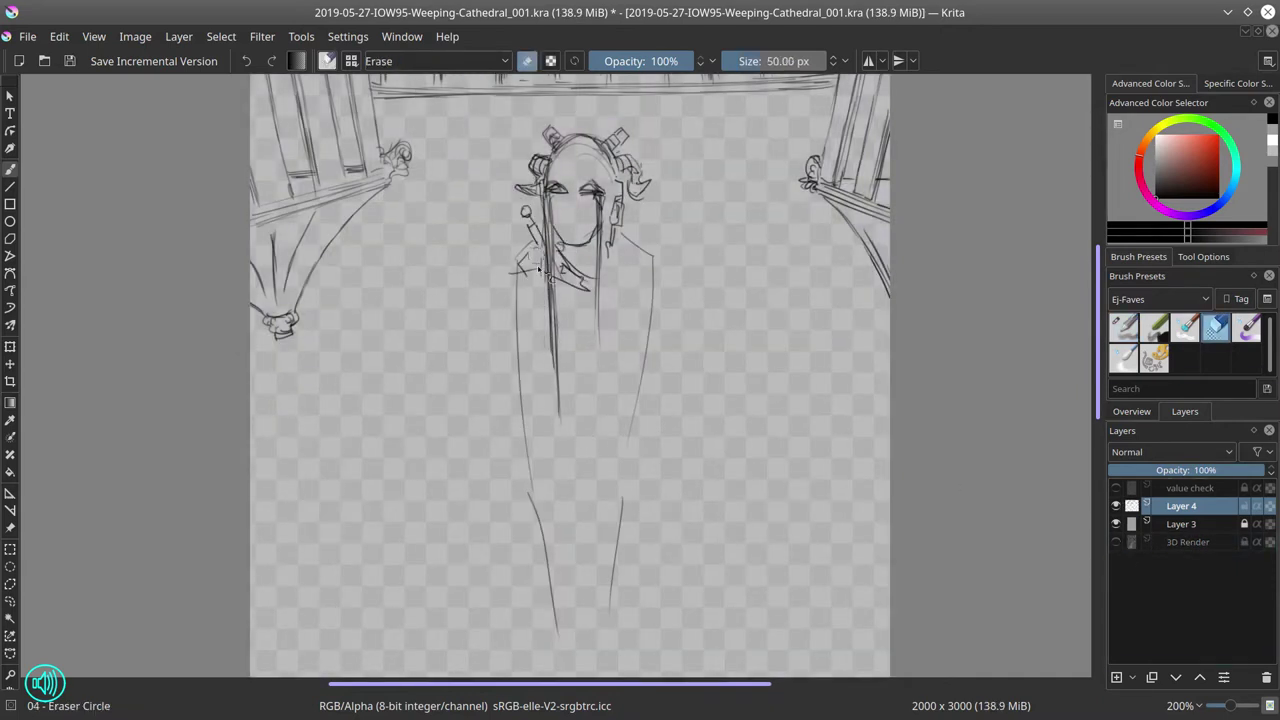
left_click_drag(548, 262, 556, 420)
left_click_drag(598, 200, 600, 340)
key("/")
left_click_drag(550, 200, 556, 358)
left_click_drag(598, 195, 600, 349)
left_click_drag(598, 255, 599, 430)
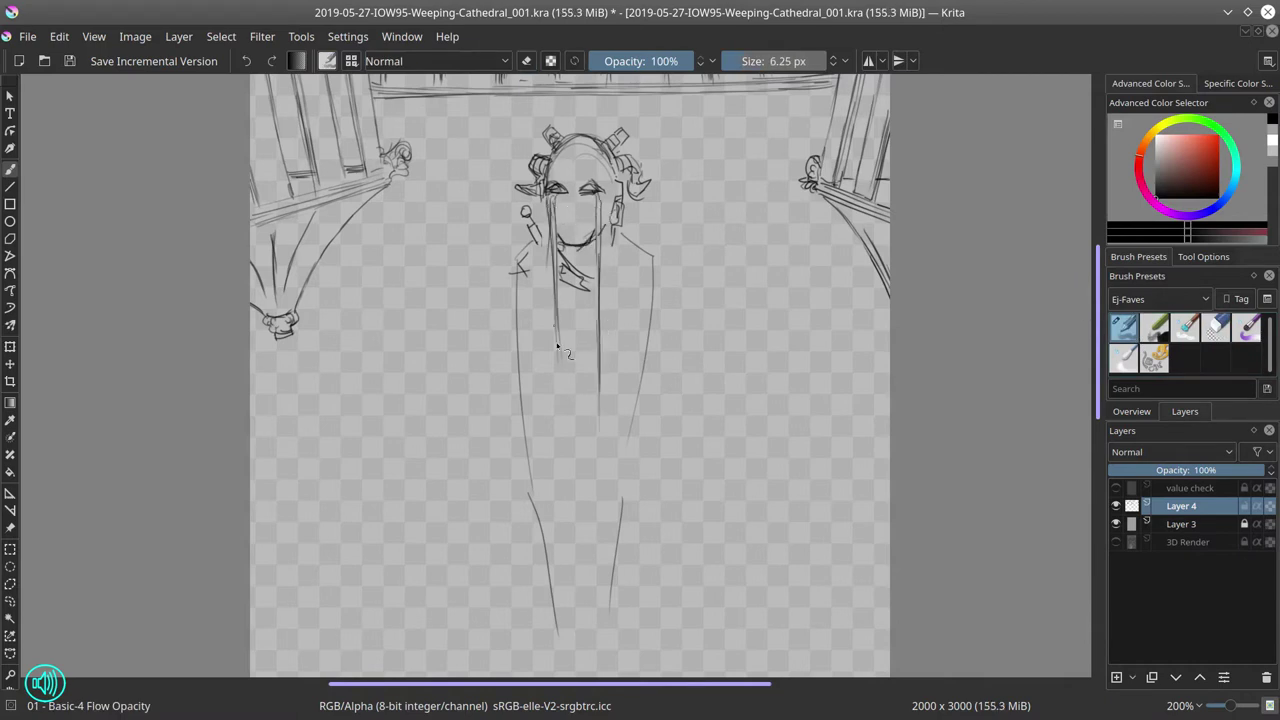
key("/")
mouse_move(560, 330)
left_mouse_down()
mouse_move(553, 458)
mouse_move(565, 415)
left_mouse_up()
key("/")
Step: Draw the hands with a held object, the left arm, draped front folds and collar strokes
mouse_move(597, 300)
left_mouse_down()
mouse_move(597, 430)
mouse_move(624, 350)
mouse_move(624, 382)
left_mouse_up()
left_click_drag(606, 242, 640, 296)
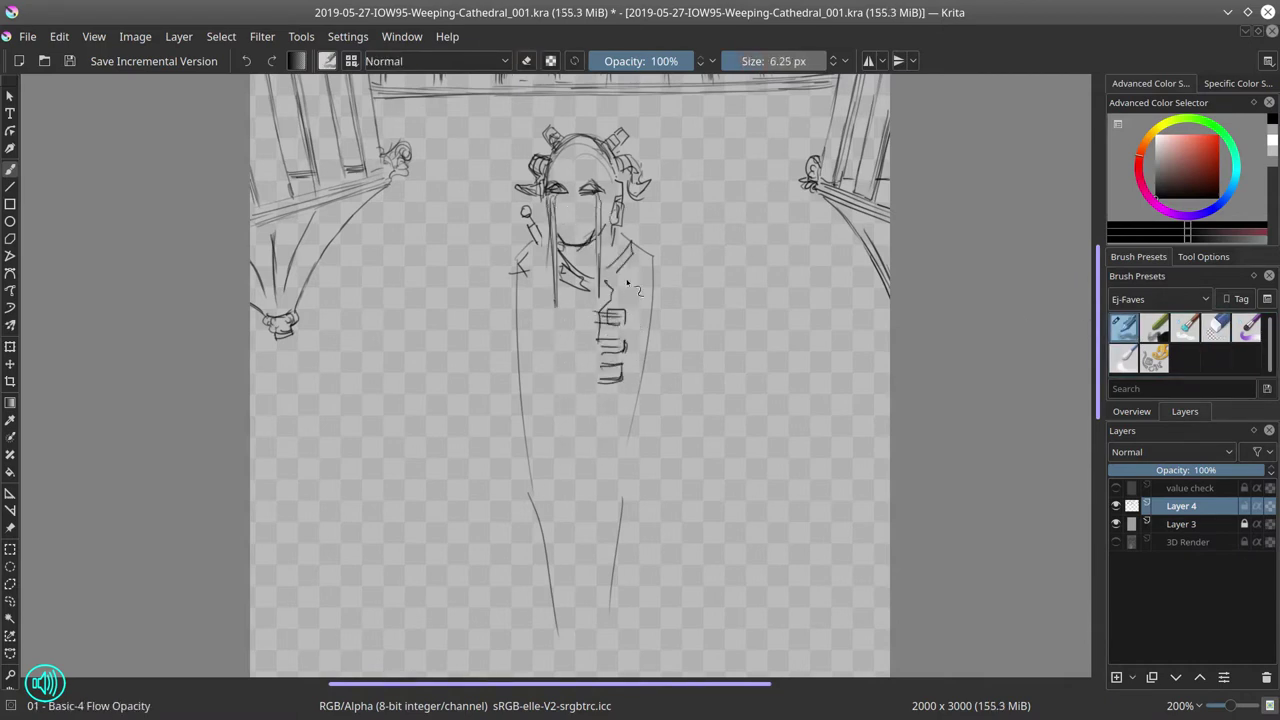
left_click_drag(598, 380, 600, 430)
mouse_move(512, 350)
left_mouse_down()
mouse_move(556, 318)
mouse_move(532, 578)
left_mouse_up()
mouse_move(545, 335)
left_mouse_down()
mouse_move(550, 580)
mouse_move(562, 582)
left_mouse_up()
left_click_drag(570, 322, 585, 580)
left_click_drag(596, 320, 594, 578)
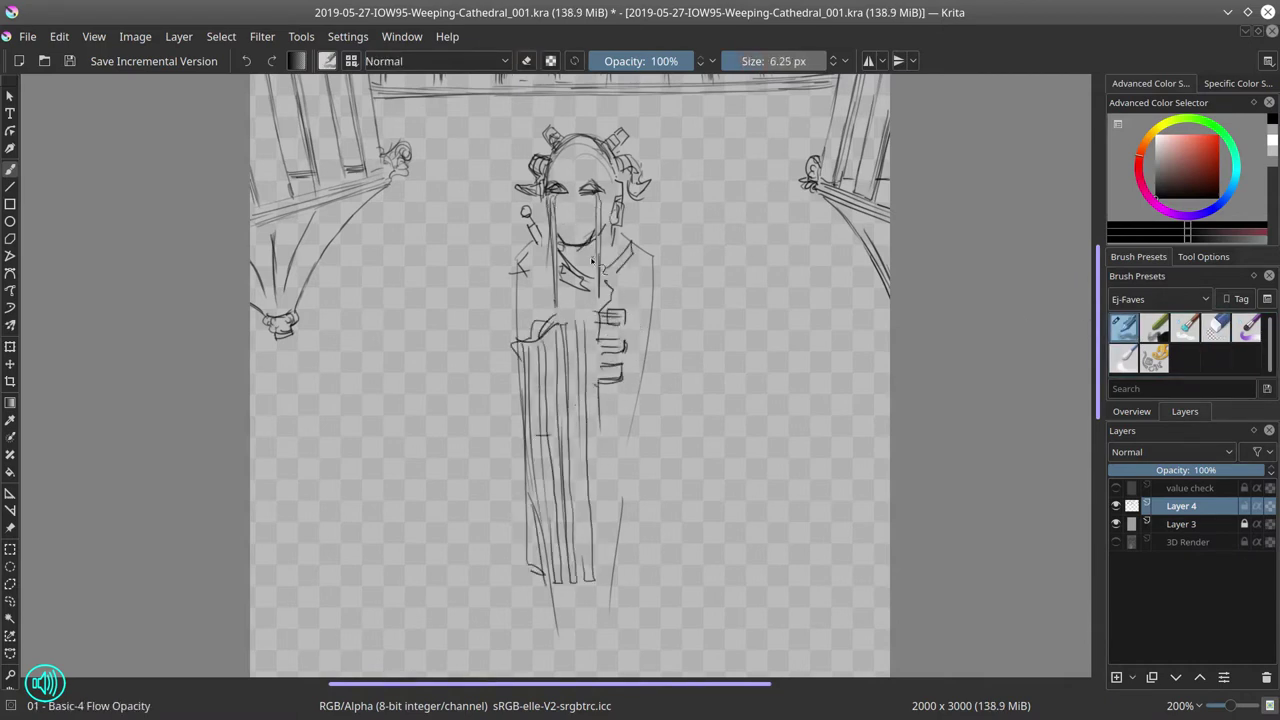
left_click_drag(570, 266, 600, 246)
mouse_move(605, 265)
left_mouse_down()
mouse_move(632, 222)
mouse_move(672, 200)
left_mouse_up()
Step: Sketch the sword over the shoulder and the arm lines on both sides
left_click_drag(520, 258, 505, 390)
left_click_drag(655, 258, 680, 310)
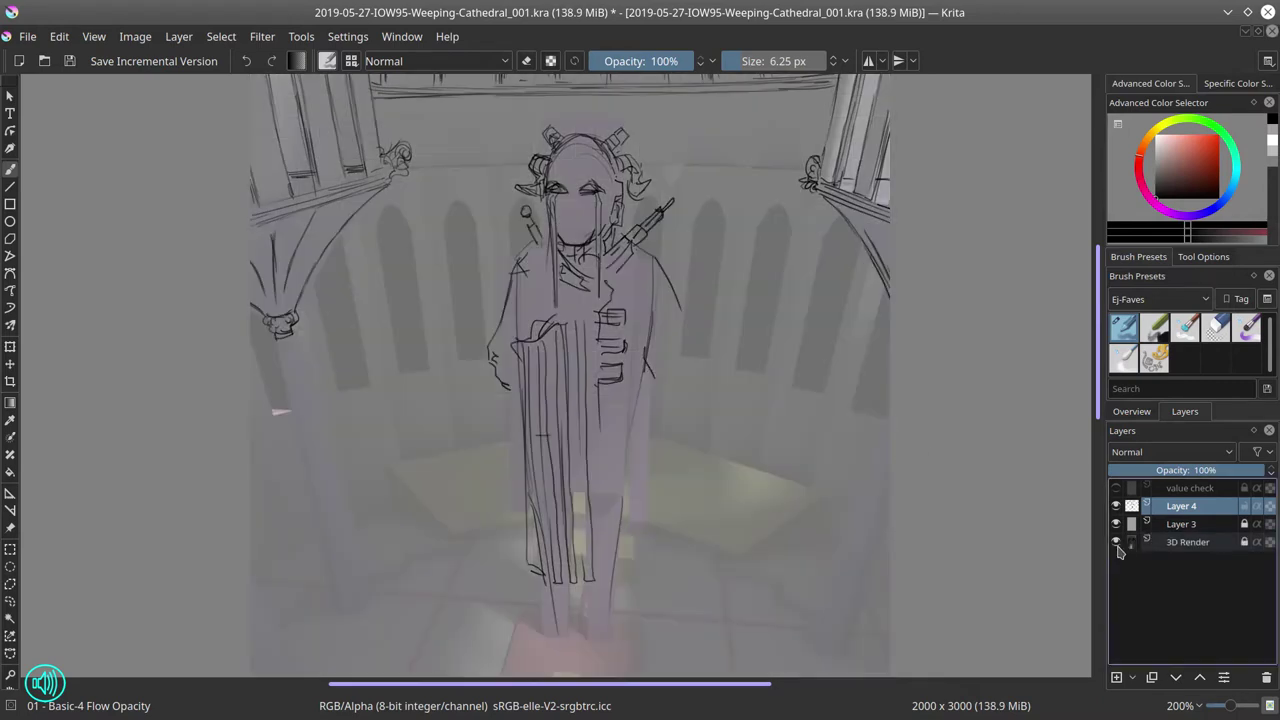
key("/")
key("/")
left_click_drag(642, 404, 682, 452)
left_click_drag(500, 368, 485, 434)
key("ctrl+h")
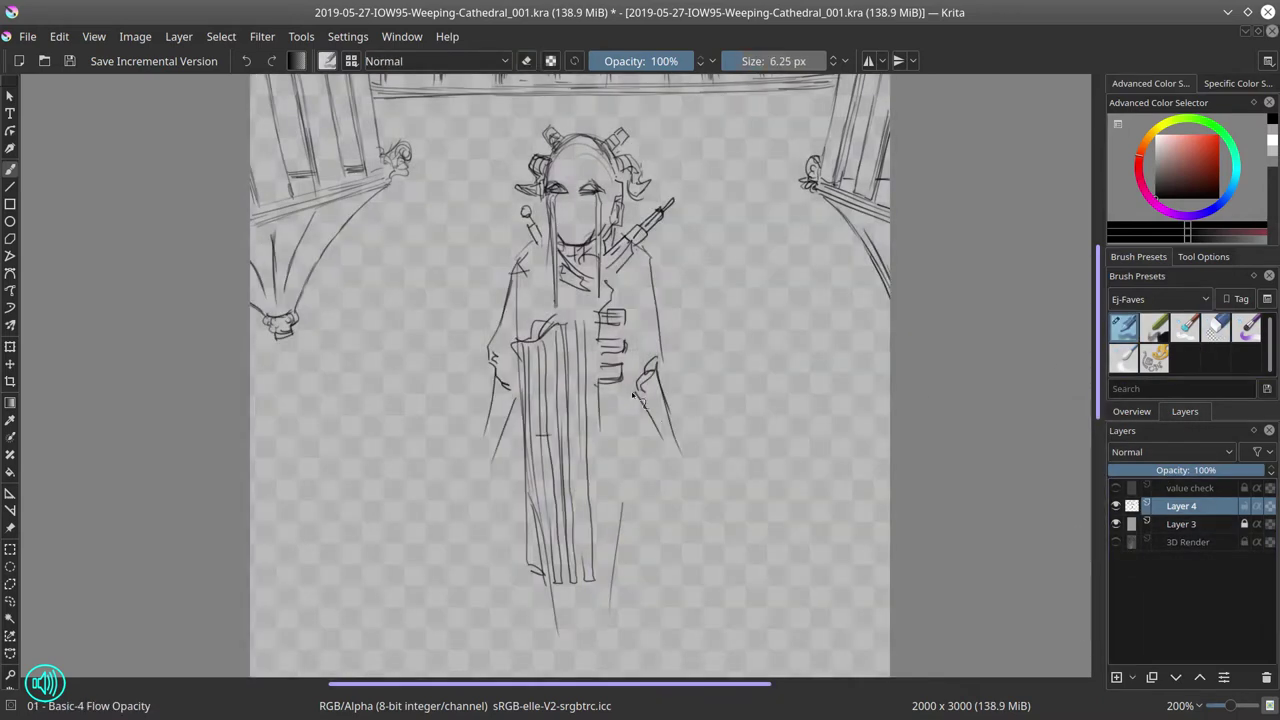
Step: Add arm strokes, then a small left hand gripping a long blade
left_click_drag(608, 278, 636, 314)
left_click_drag(626, 304, 648, 396)
left_click_drag(630, 390, 654, 432)
mouse_move(494, 384)
left_mouse_down()
mouse_move(512, 408)
mouse_move(500, 418)
left_mouse_up()
left_click_drag(484, 428, 477, 450)
left_click_drag(470, 455, 488, 494)
mouse_move(462, 502)
left_mouse_down()
mouse_move(485, 461)
mouse_move(502, 580)
left_mouse_up()
left_click_drag(478, 510, 484, 587)
Step: Draw the chest strap, right torso lines, the pouch and the right hand
left_click_drag(556, 272, 544, 390)
left_click_drag(596, 282, 592, 430)
left_click_drag(606, 272, 612, 320)
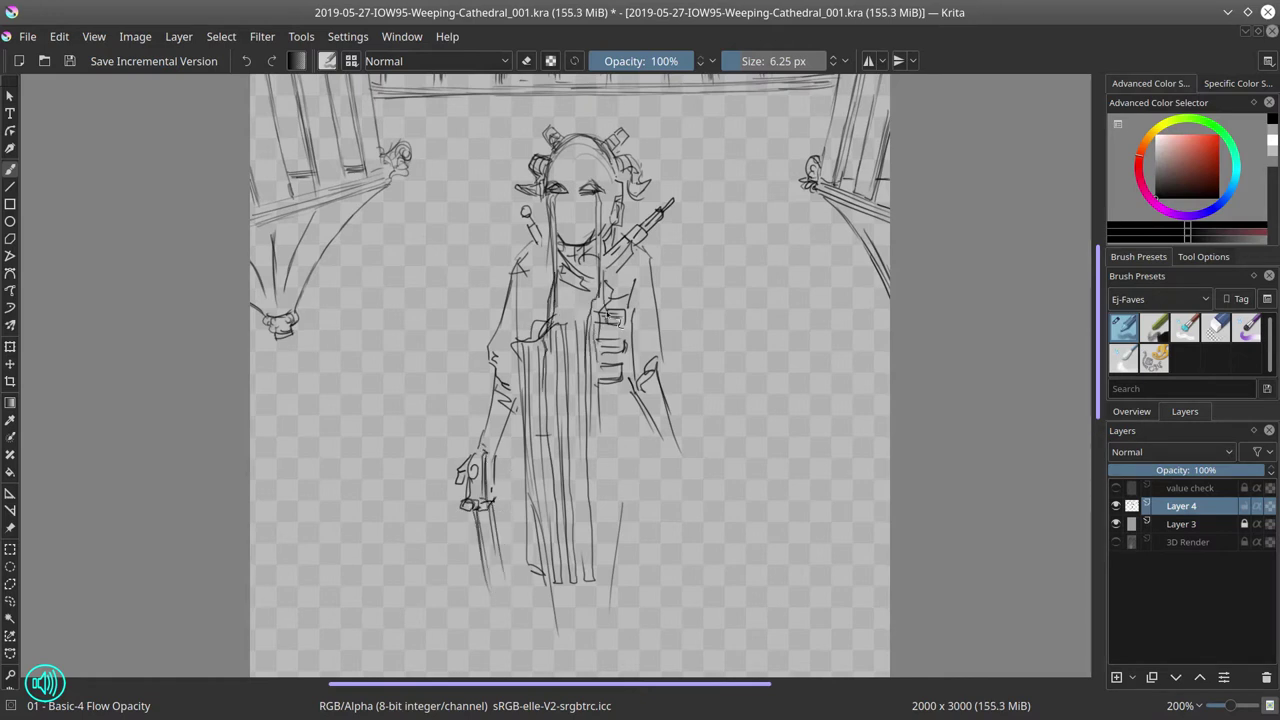
mouse_move(660, 440)
left_mouse_down()
mouse_move(682, 458)
mouse_move(620, 478)
left_mouse_up()
mouse_move(625, 415)
left_mouse_down()
mouse_move(622, 525)
mouse_move(638, 580)
left_mouse_up()
mouse_move(662, 460)
left_mouse_down()
mouse_move(700, 500)
mouse_move(712, 470)
left_mouse_up()
Step: Draw staff lines beside the figure, undo them and redraw slightly left
scroll(680, 470, "down", 3)
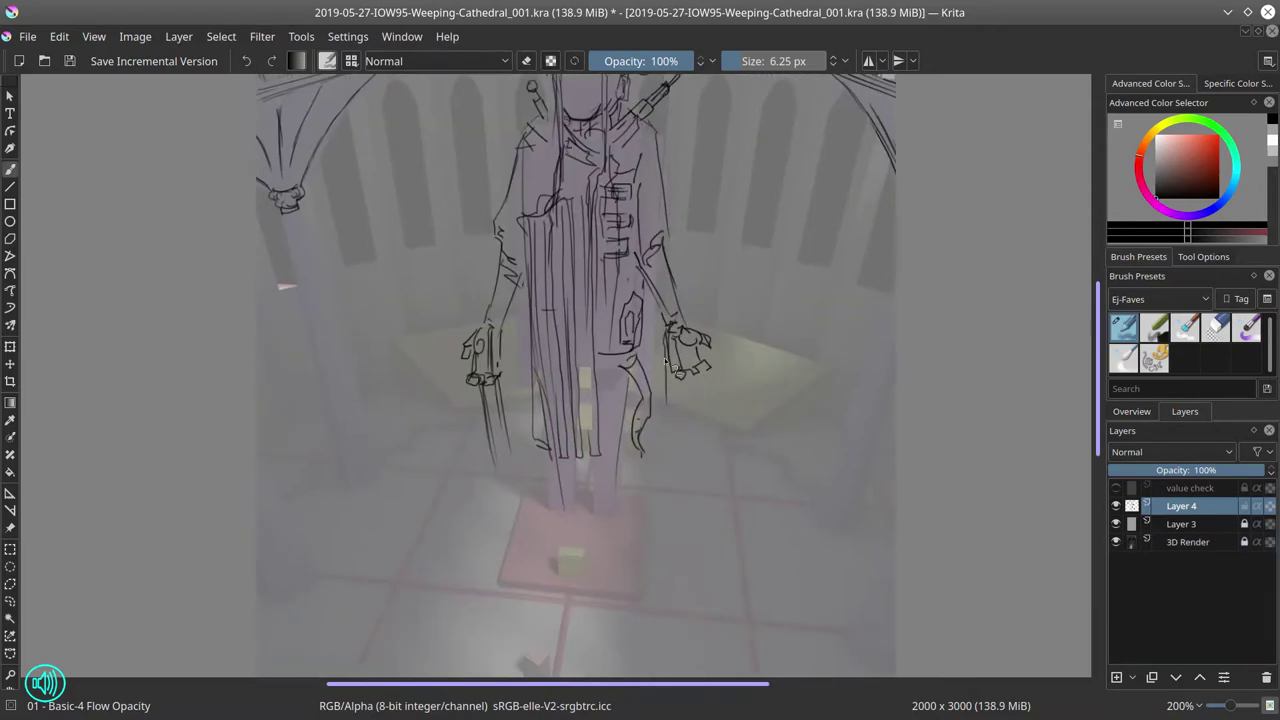
left_click_drag(667, 358, 668, 502)
left_click_drag(688, 378, 688, 465)
key("ctrl+z")
key("ctrl+z")
left_click_drag(662, 416, 652, 512)
left_click_drag(686, 416, 668, 508)
Step: Add vertical strokes at the robe's lower left and centre, then hide the 3D Render layer
left_click_drag(498, 390, 516, 496)
left_click_drag(490, 430, 506, 498)
left_click_drag(544, 440, 552, 506)
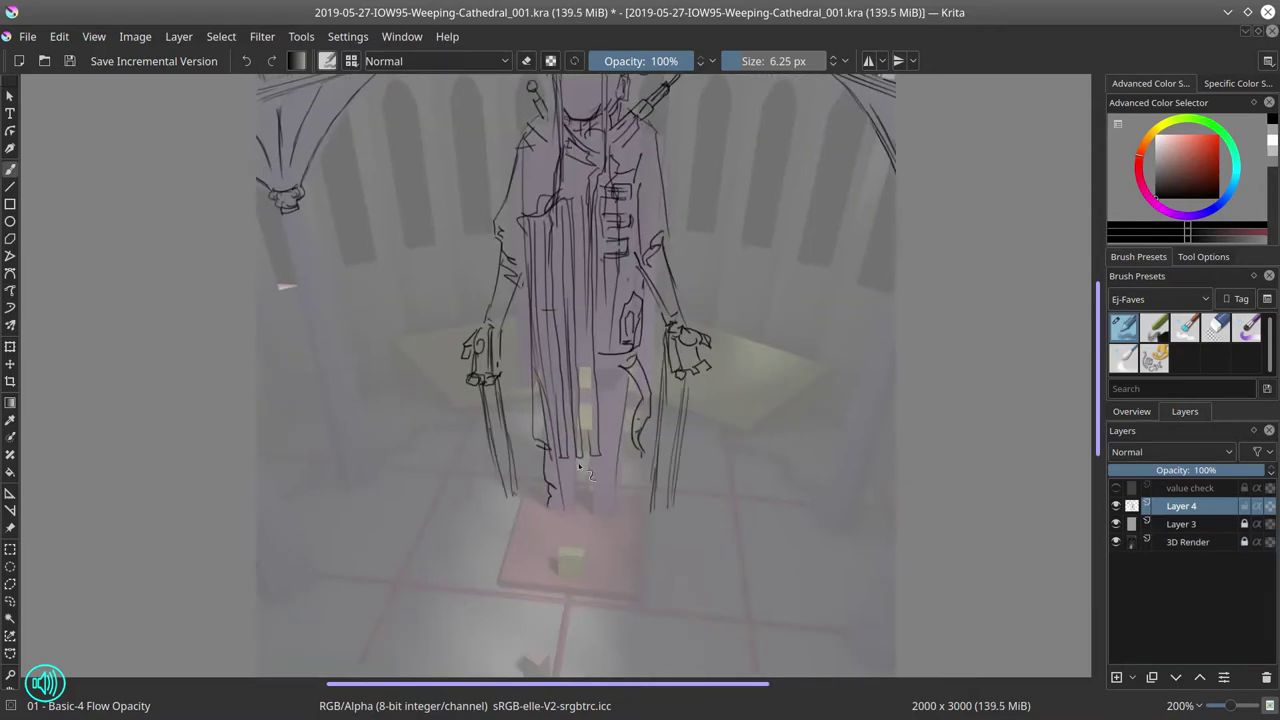
left_click_drag(546, 462, 532, 528)
left_click_drag(536, 508, 516, 540)
left_click(1116, 541)
Step: Add detail strokes across the chest and right shoulder
scroll(560, 380, "up", 2)
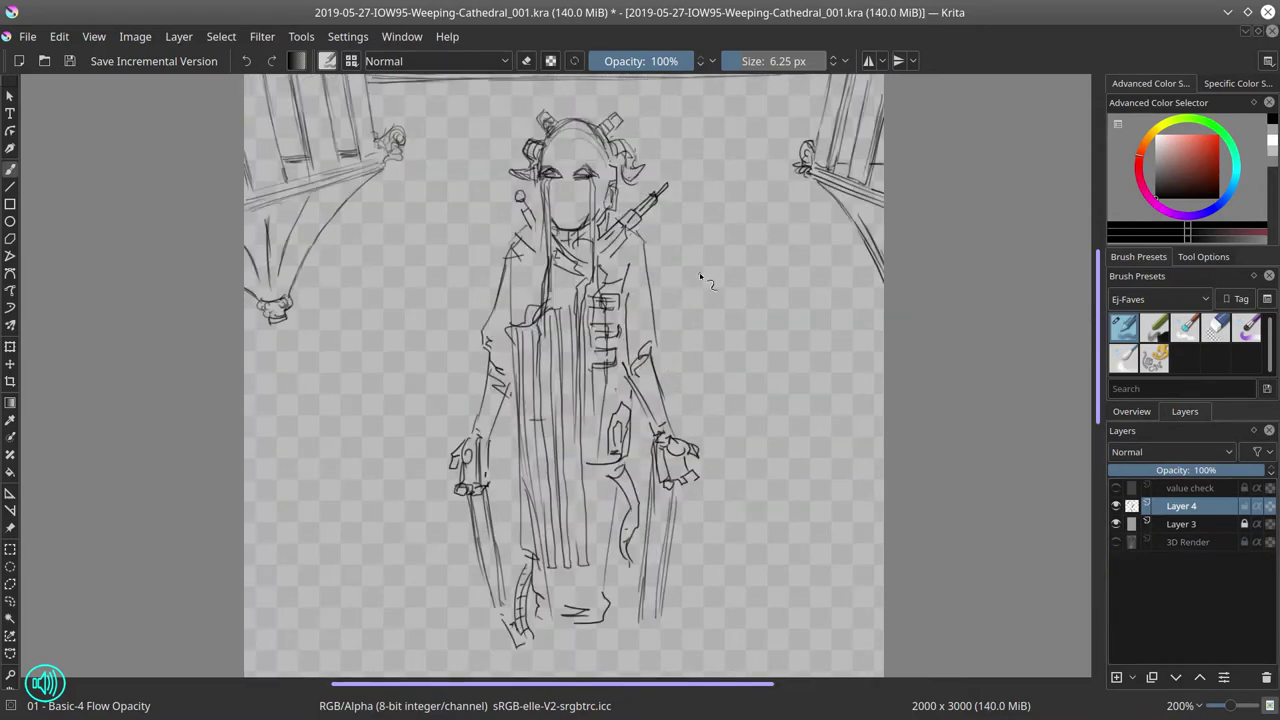
left_click_drag(540, 266, 514, 312)
left_click_drag(606, 254, 622, 284)
mouse_move(652, 366)
left_mouse_down()
mouse_move(648, 394)
mouse_move(724, 334)
left_mouse_up()
left_click_drag(660, 246, 644, 346)
scroll(560, 380, "down", 3)
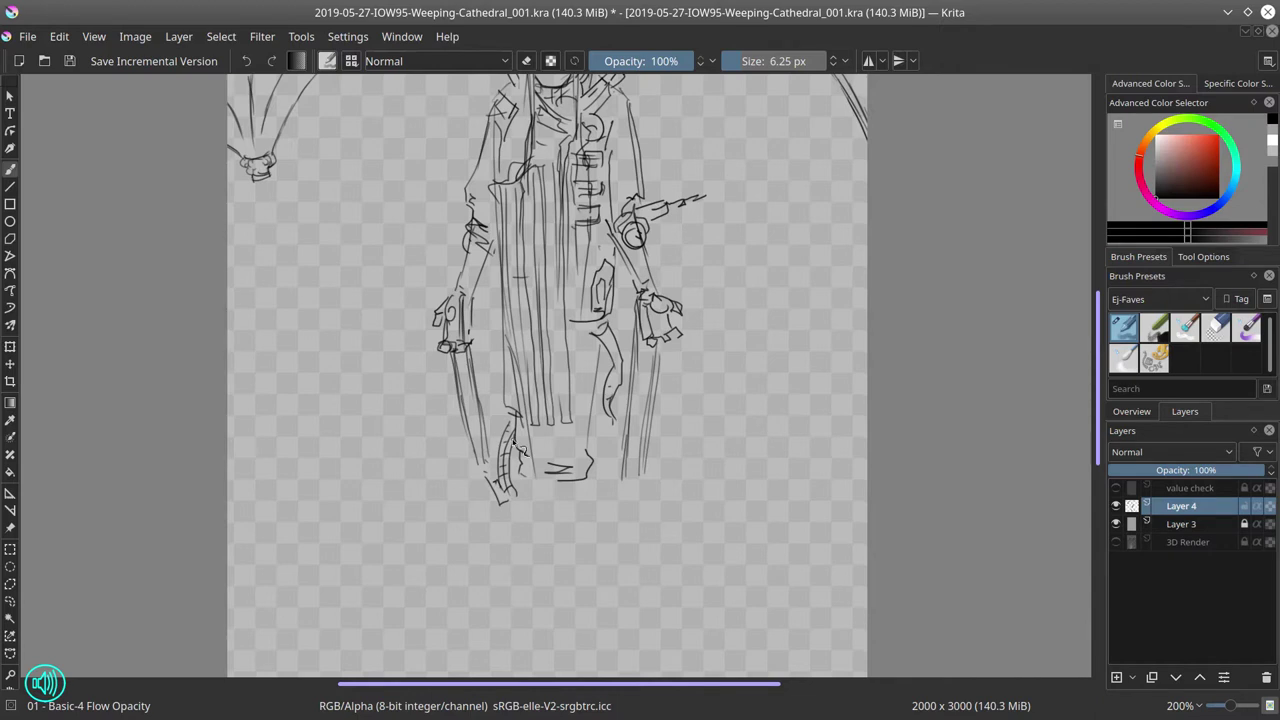
Step: Draw claw-like coils at the robe's base, a cylinder at lower left and strokes near the right foot
mouse_move(516, 468)
left_mouse_down()
mouse_move(548, 500)
mouse_move(574, 476)
left_mouse_up()
left_click_drag(430, 432, 472, 500)
left_click_drag(578, 420, 592, 500)
mouse_move(560, 480)
left_mouse_down()
mouse_move(568, 508)
mouse_move(572, 462)
left_mouse_up()
left_click_drag(578, 404, 590, 448)
mouse_move(574, 346)
left_mouse_down()
mouse_move(572, 436)
mouse_move(604, 490)
left_mouse_up()
left_click_drag(1098, 296, 1099, 278)
Step: Erase stray robe lines and rework the strokes on the robe
key("slash")
left_click_drag(500, 420, 505, 530)
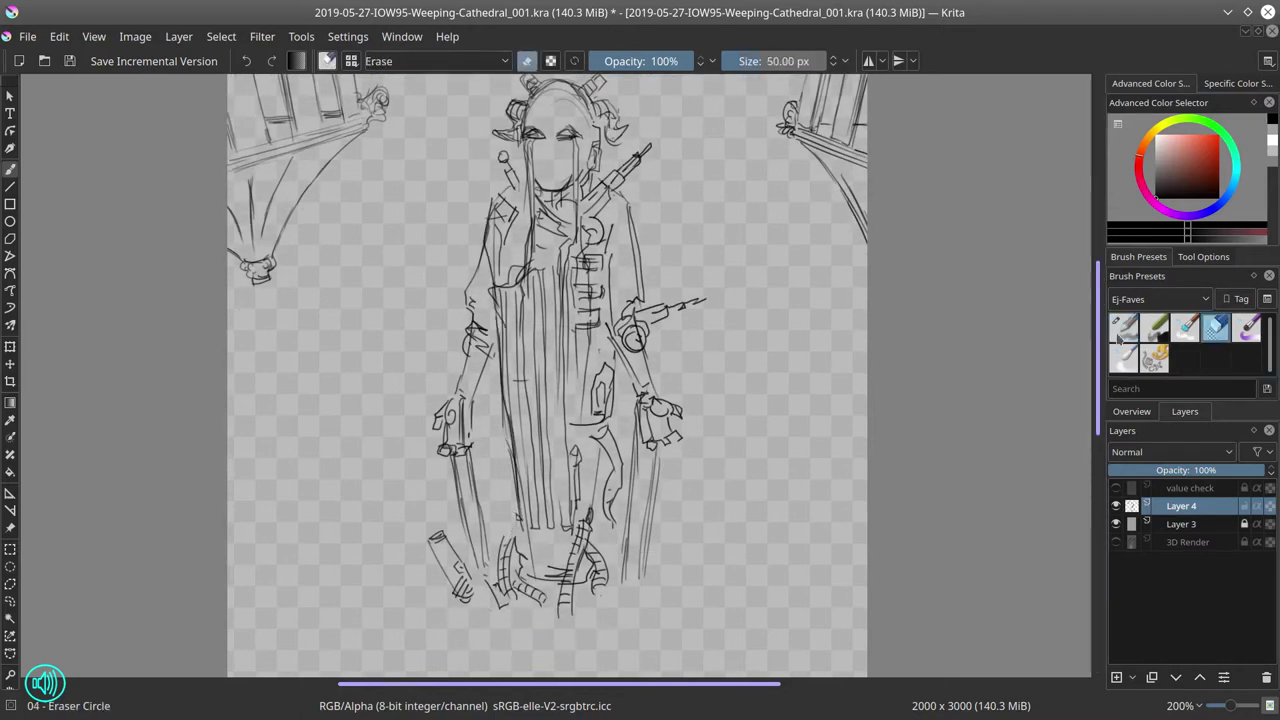
key("slash")
mouse_move(568, 330)
left_mouse_down()
mouse_move(600, 332)
mouse_move(607, 513)
left_mouse_up()
key("slash")
key("slash")
mouse_move(600, 395)
left_mouse_down()
mouse_move(612, 436)
mouse_move(604, 498)
left_mouse_up()
mouse_move(606, 380)
left_mouse_down()
mouse_move(634, 388)
mouse_move(640, 415)
left_mouse_up()
Step: Refine the right hand and add lines down the figure's left side
left_click_drag(664, 392, 716, 385)
left_click_drag(610, 346, 618, 380)
left_click_drag(492, 364, 512, 440)
left_click_drag(431, 229, 470, 322)
left_click_drag(446, 254, 466, 292)
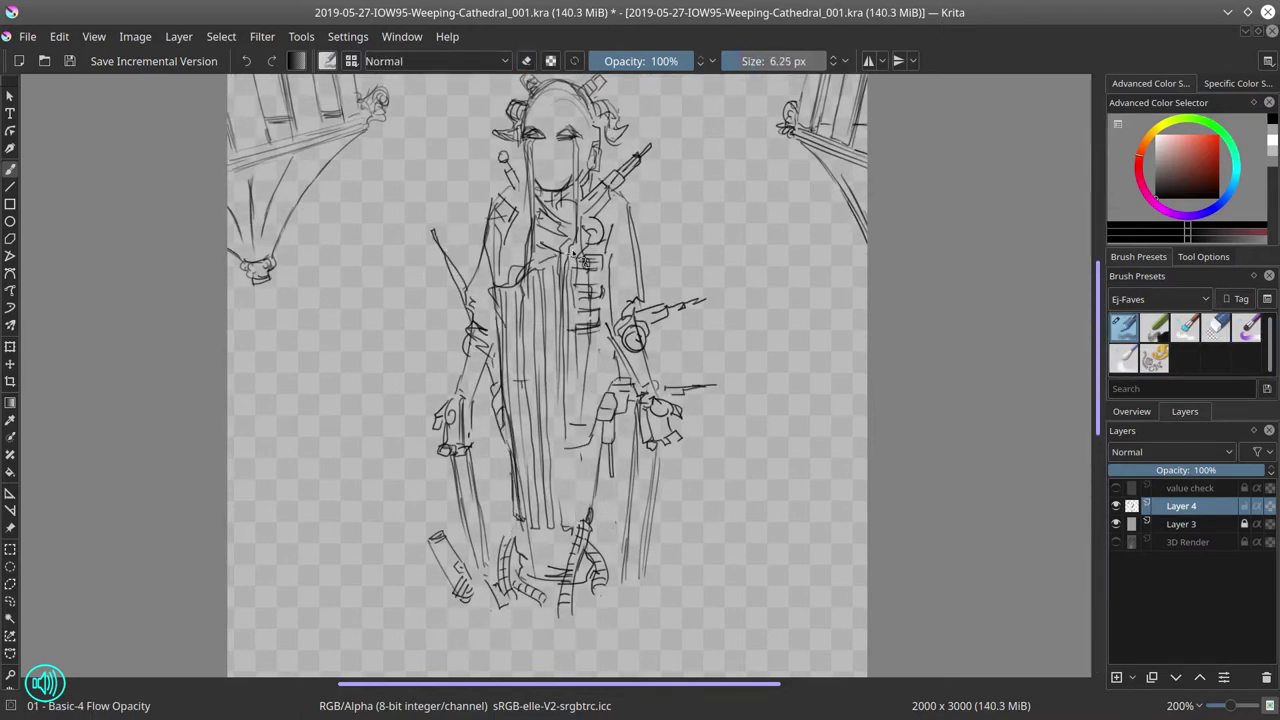
Step: Add collar strokes, the right shoulder strap and long lines off the left shoulder
left_click_drag(556, 202, 575, 222)
mouse_move(604, 212)
left_mouse_down()
mouse_move(660, 262)
mouse_move(686, 232)
left_mouse_up()
left_click_drag(484, 204, 492, 236)
left_click_drag(482, 182, 500, 240)
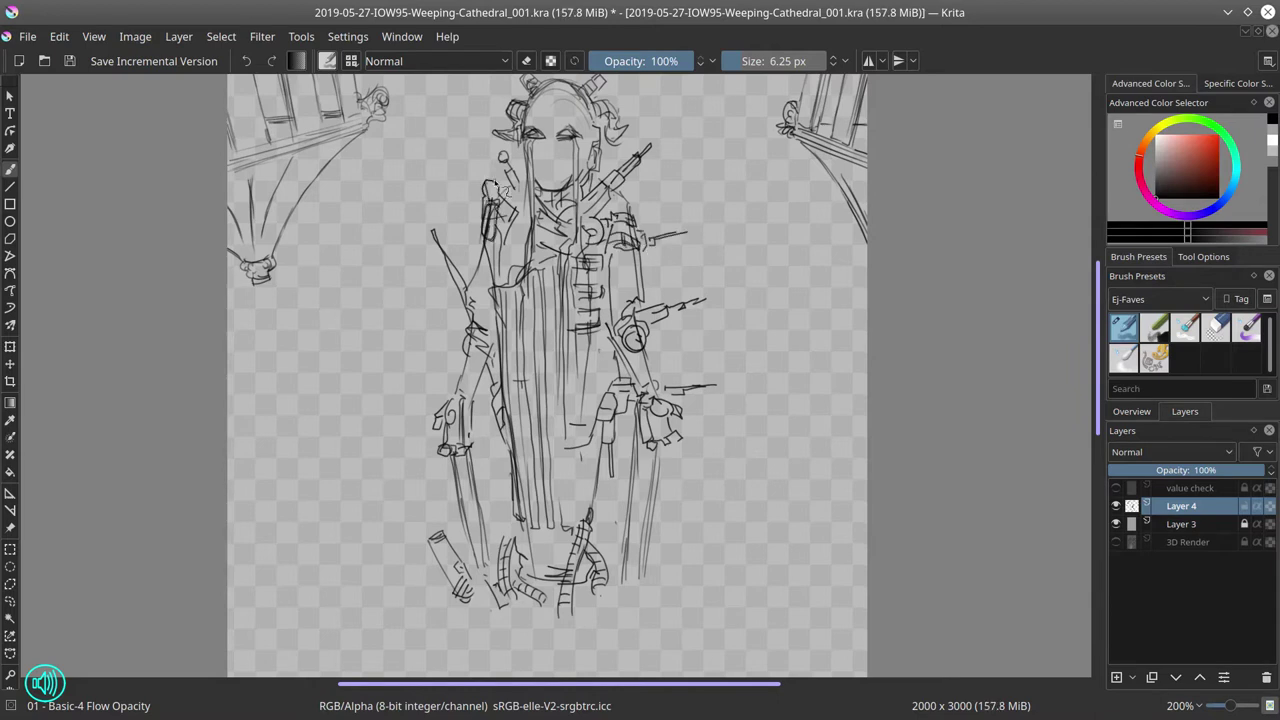
left_click_drag(470, 126, 492, 180)
Step: Add vertical segment strokes to the lower robe, then zoom out and show the 3D Render layer
left_click_drag(520, 518, 524, 560)
left_click_drag(508, 442, 516, 526)
mouse_move(562, 446)
left_mouse_down()
mouse_move(560, 510)
mouse_move(564, 494)
left_mouse_up()
left_click_drag(556, 480, 568, 530)
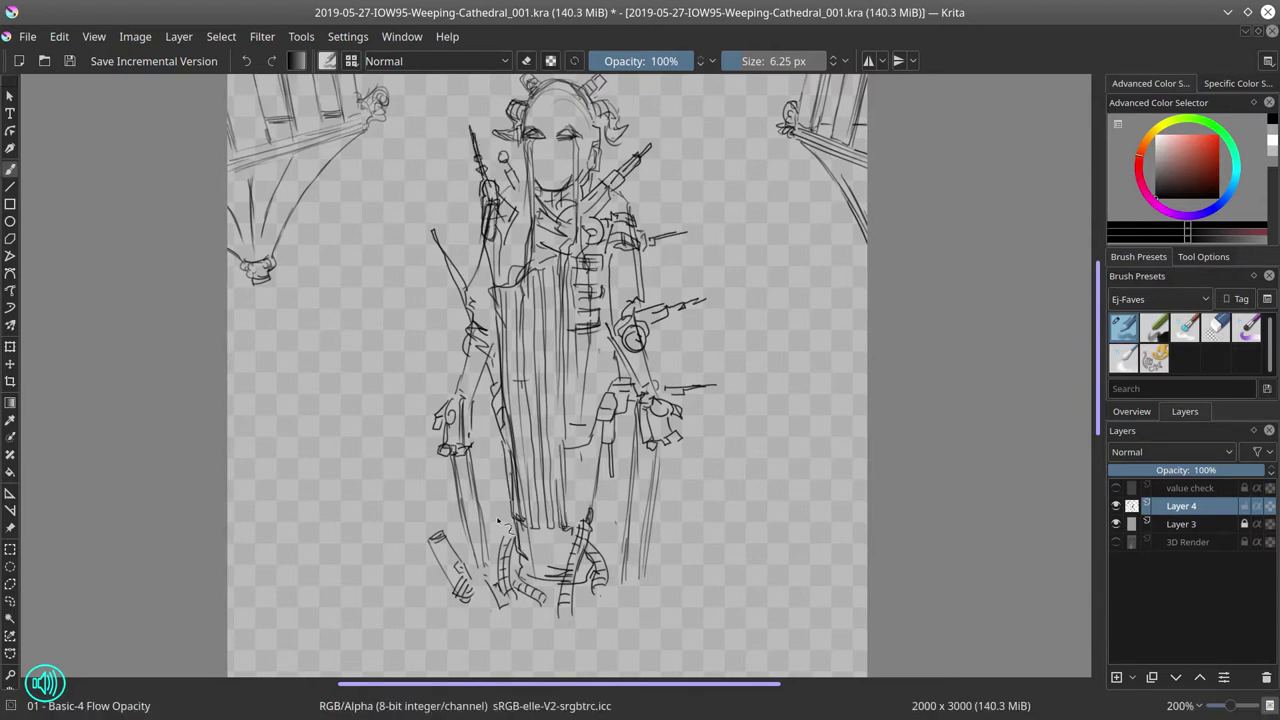
key("minus")
double_click(1116, 542)
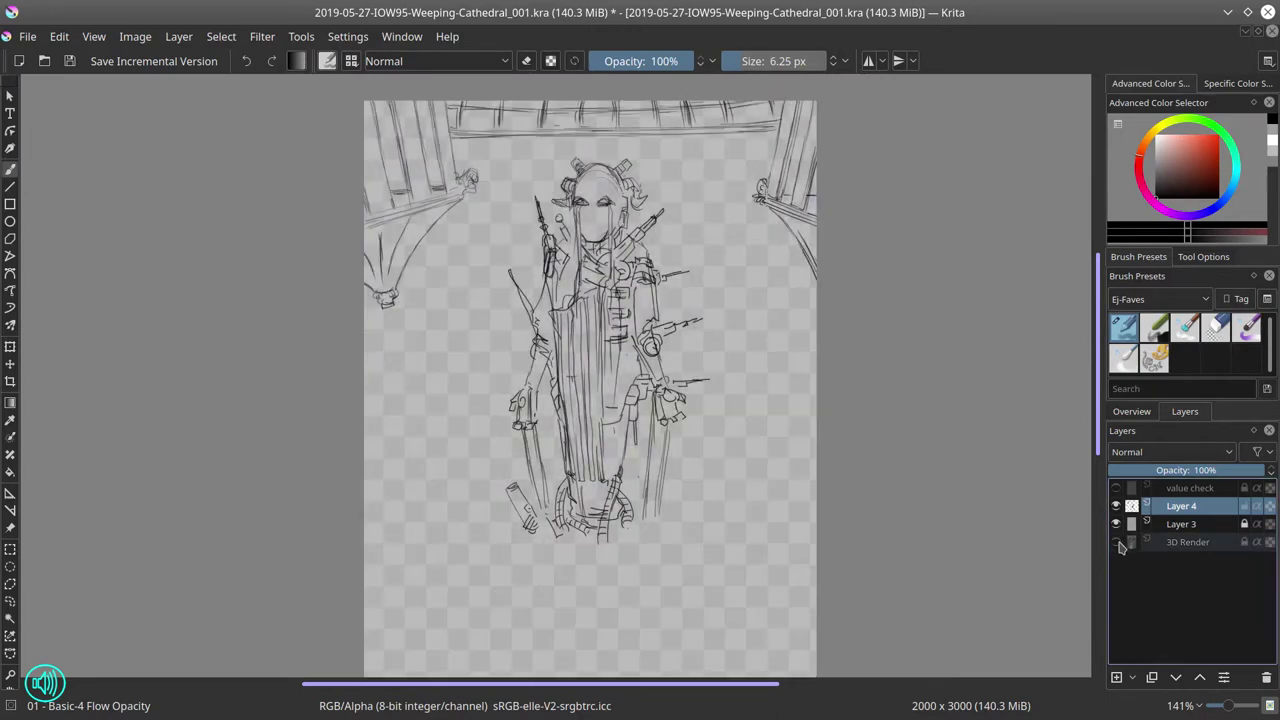
left_click(1116, 542)
scroll(592, 417, "down", 5)
Step: Extend the right vertical line, add lower-left strokes and sketch a small figure on the platform
scroll(555, 365, "up", 2)
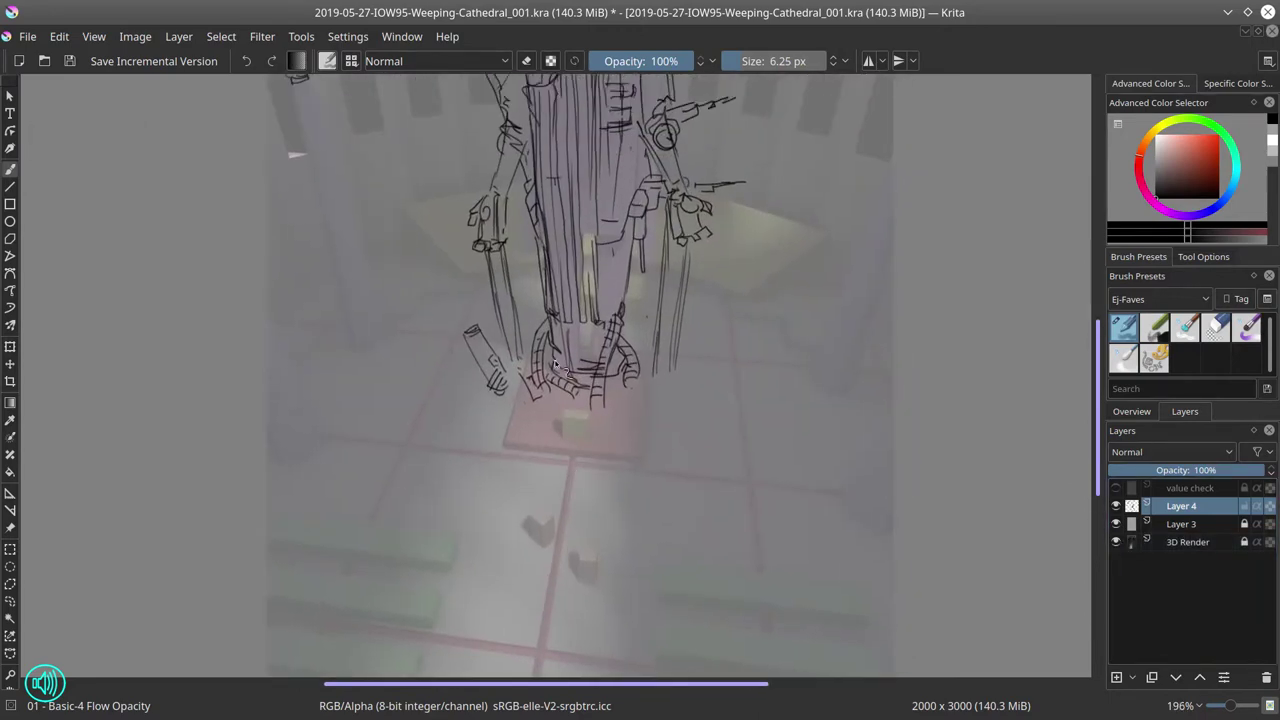
left_click_drag(656, 402, 662, 420)
left_click_drag(672, 362, 668, 392)
left_click_drag(522, 346, 526, 366)
left_click_drag(496, 300, 510, 368)
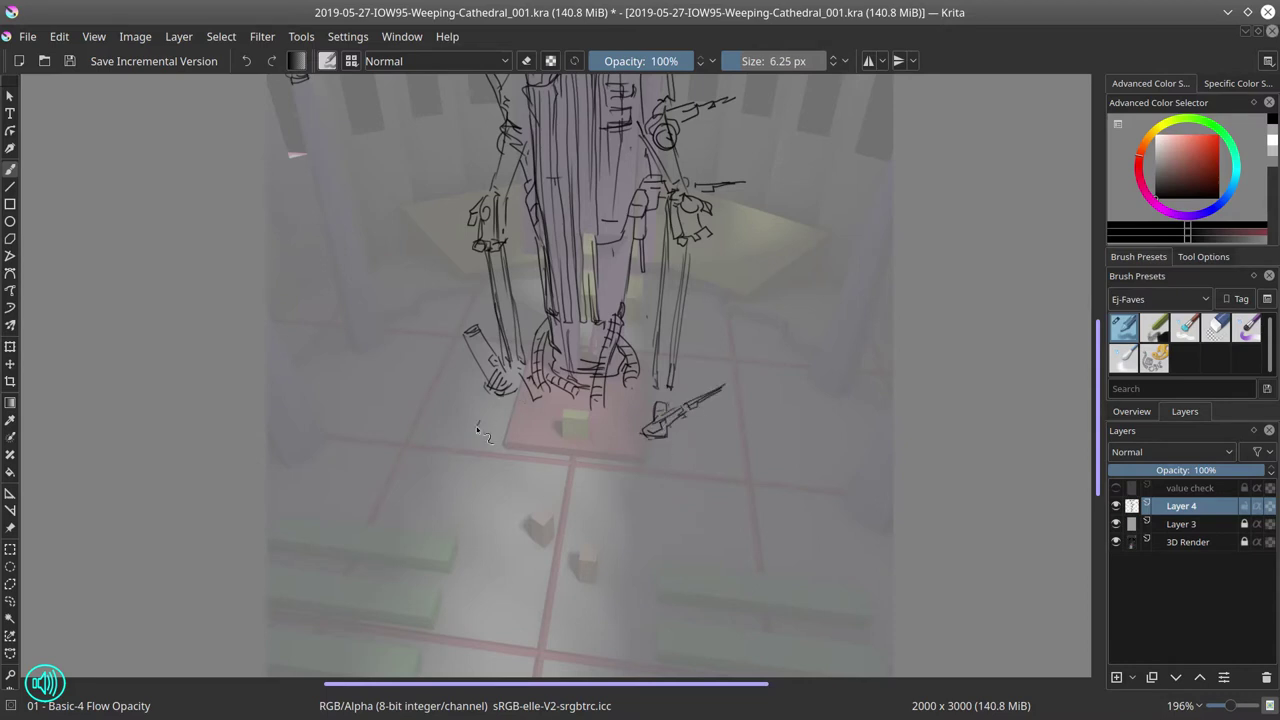
scroll(546, 461, "up", 2)
left_click_drag(558, 394, 557, 423)
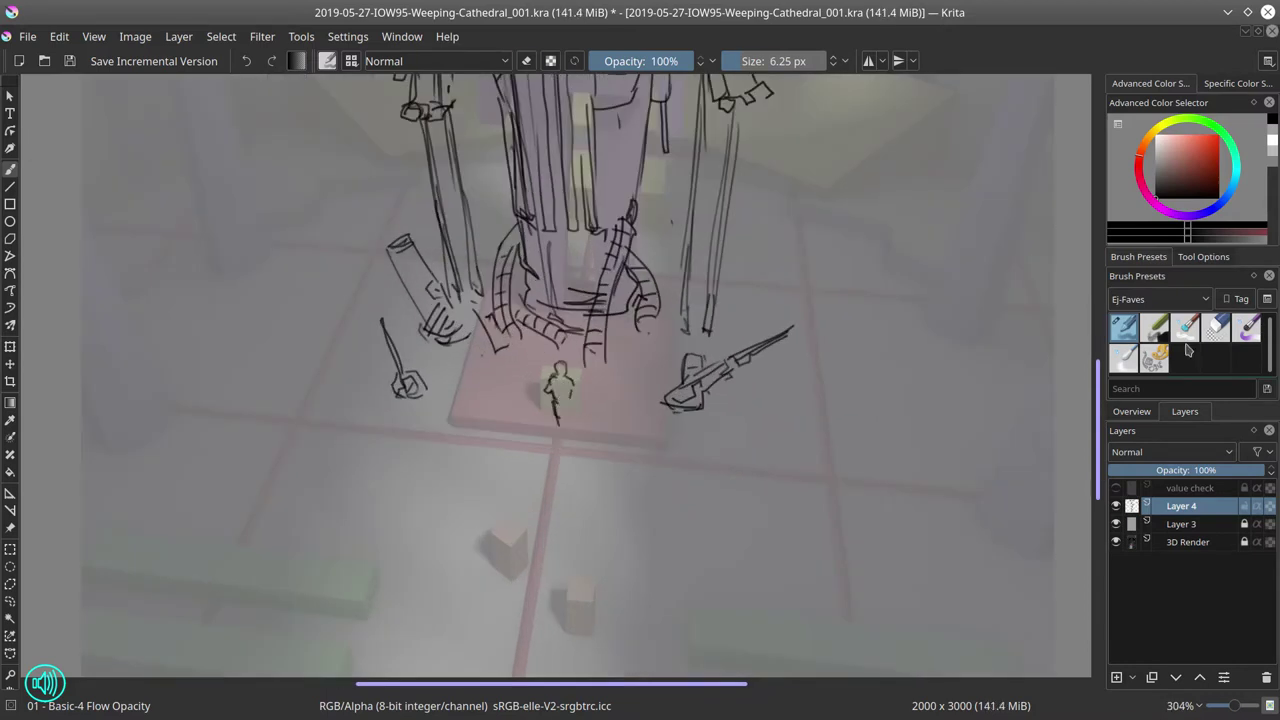
Step: Draw five tentacle ends around the robe's base with the 3D Render layer hidden
key("h")
left_click_drag(590, 358, 605, 370)
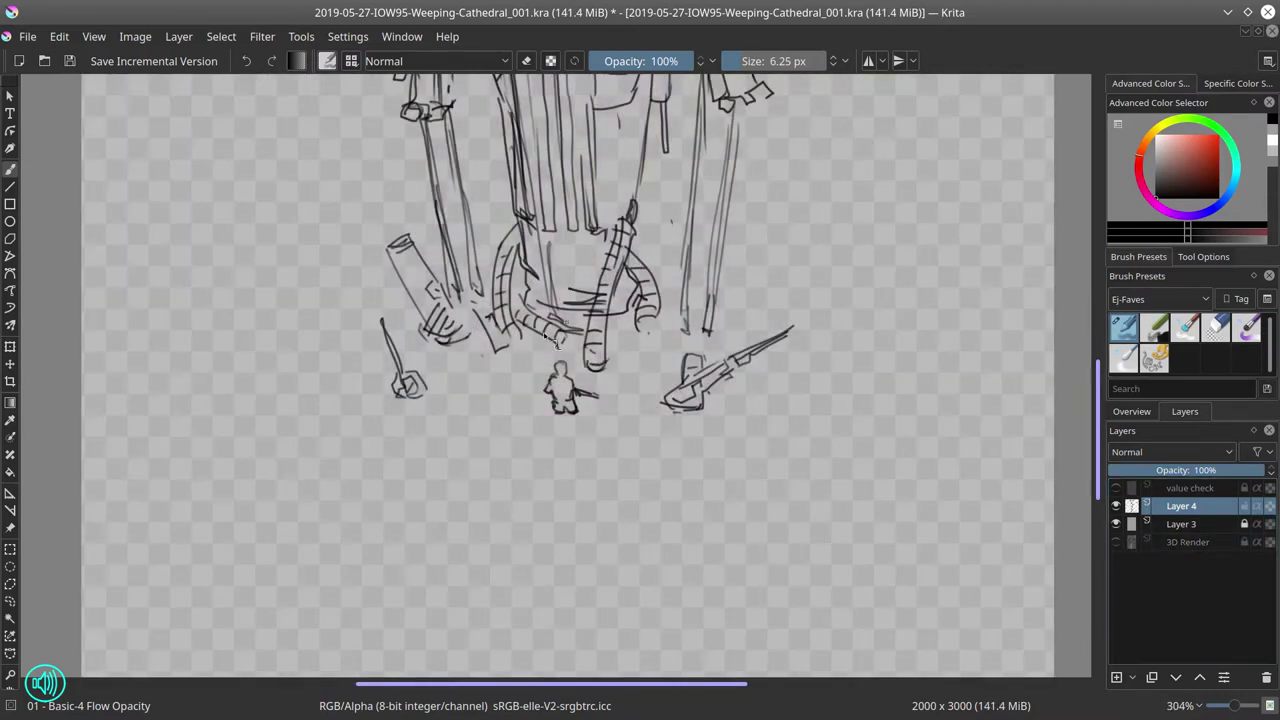
left_click_drag(505, 334, 526, 345)
left_click_drag(555, 340, 572, 350)
left_click_drag(490, 342, 505, 362)
left_click_drag(640, 318, 655, 328)
key("h")
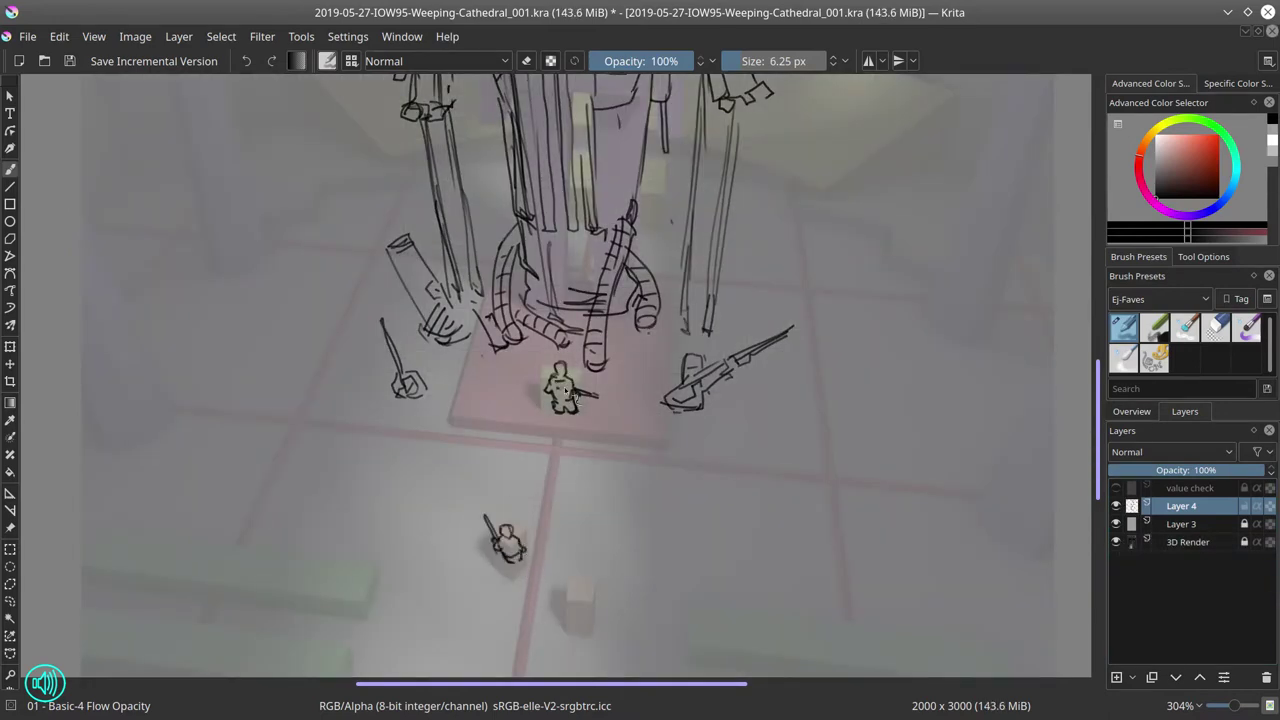
Step: Draw a small gun beside the lower figure and scribble a shadow under the middle figure
scroll(541, 443, "down", 2)
left_click_drag(550, 471, 543, 483)
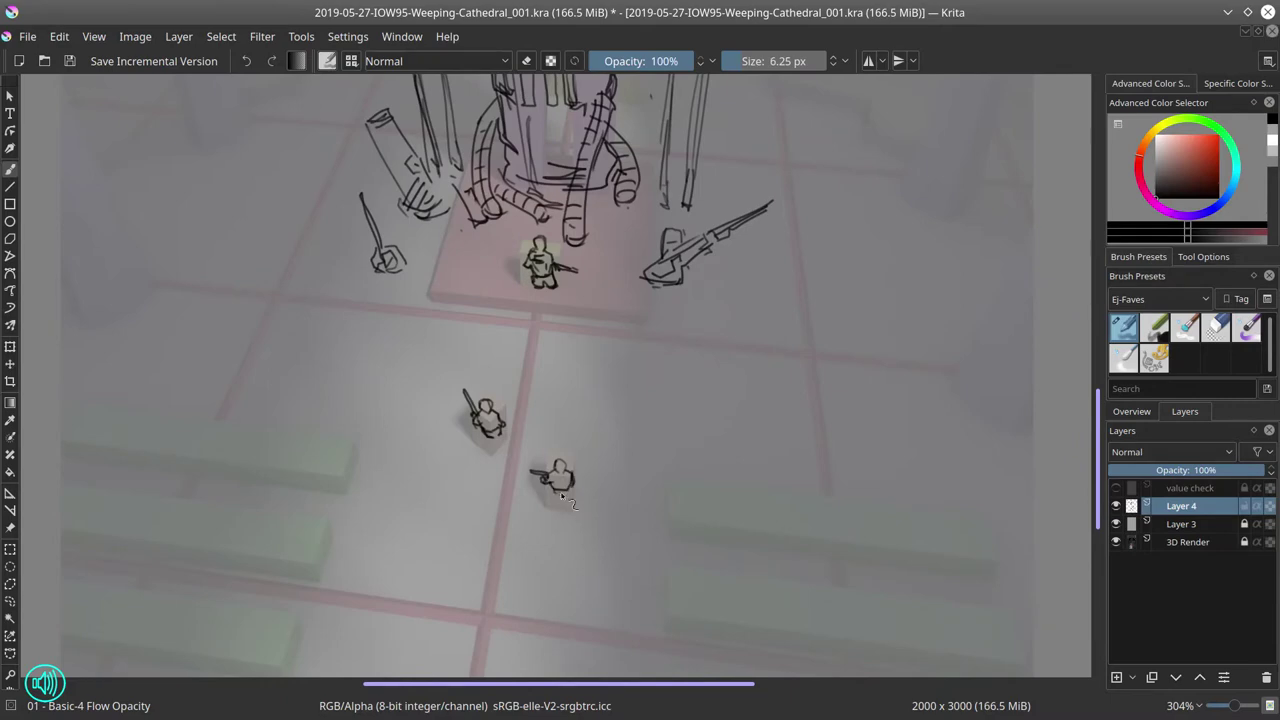
left_click_drag(482, 438, 500, 464)
key("h")
scroll(674, 389, "down", 4)
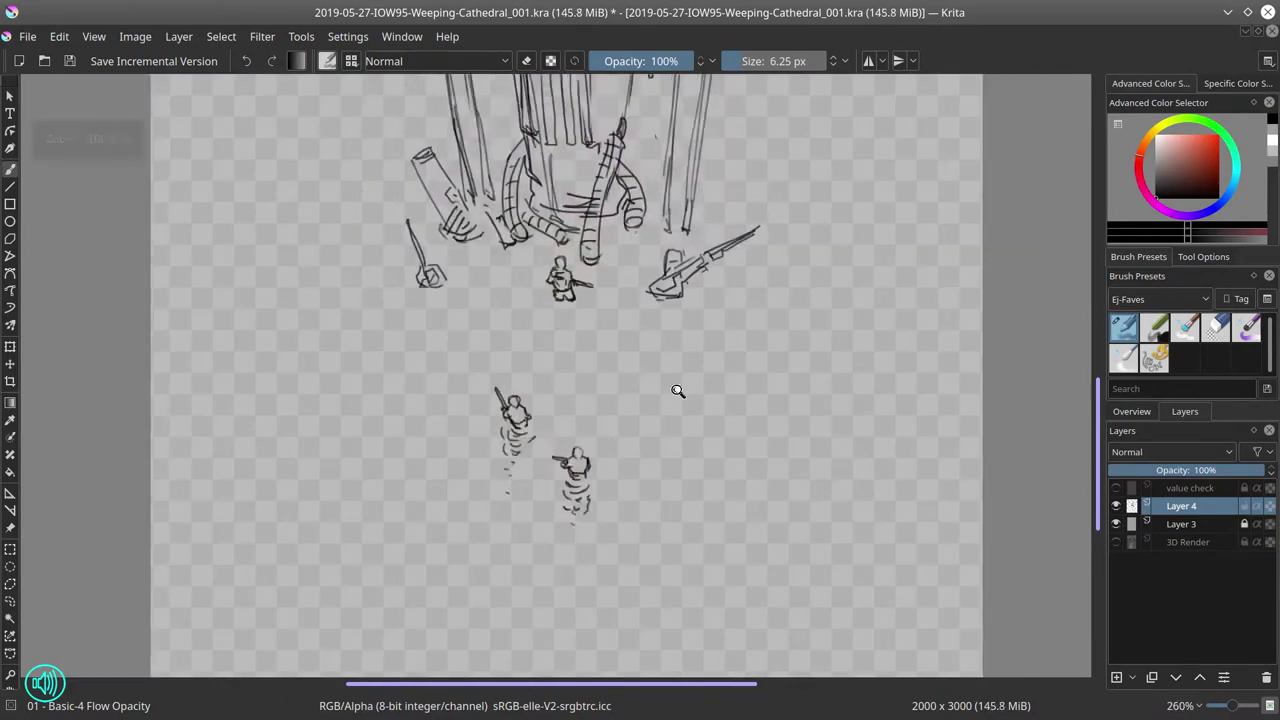
scroll(556, 546, "up", 3)
scroll(909, 394, "down", 1)
Step: Add more shadow strokes under the middle figure and compare against the 3D Render
mouse_move(575, 386)
left_mouse_down()
mouse_move(562, 416)
mouse_move(545, 416)
left_mouse_up()
left_click_drag(560, 408, 572, 424)
scroll(565, 422, "down", 5)
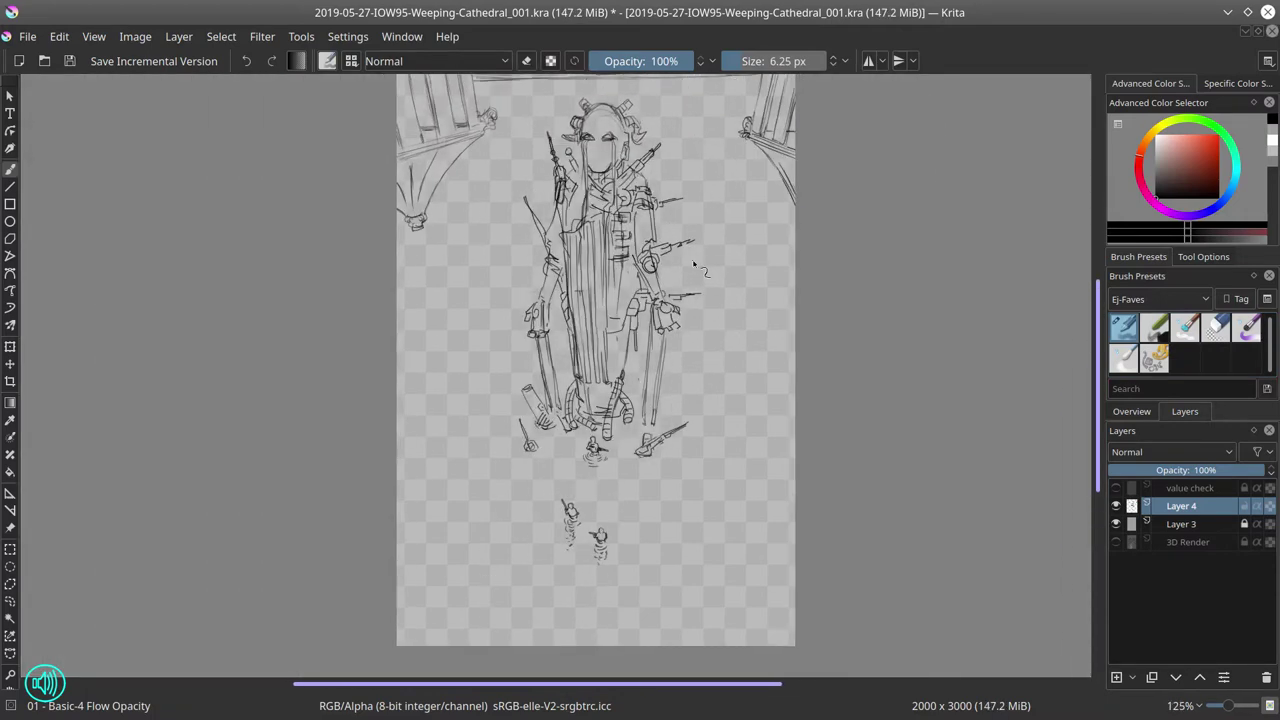
key("h")
Step: Extend the small figure's spear, firm up the hook shape and draw a flattened floor cylinder
scroll(436, 420, "up", 2)
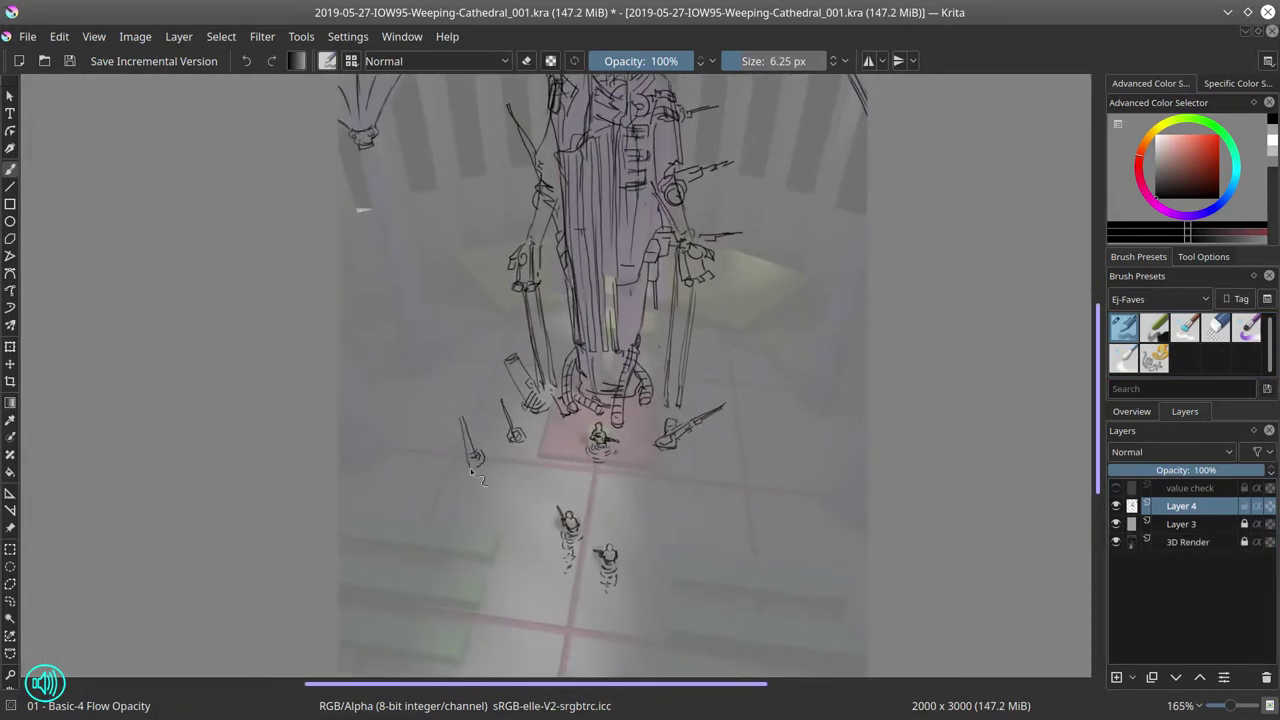
left_click_drag(478, 456, 497, 440)
left_click_drag(438, 470, 458, 486)
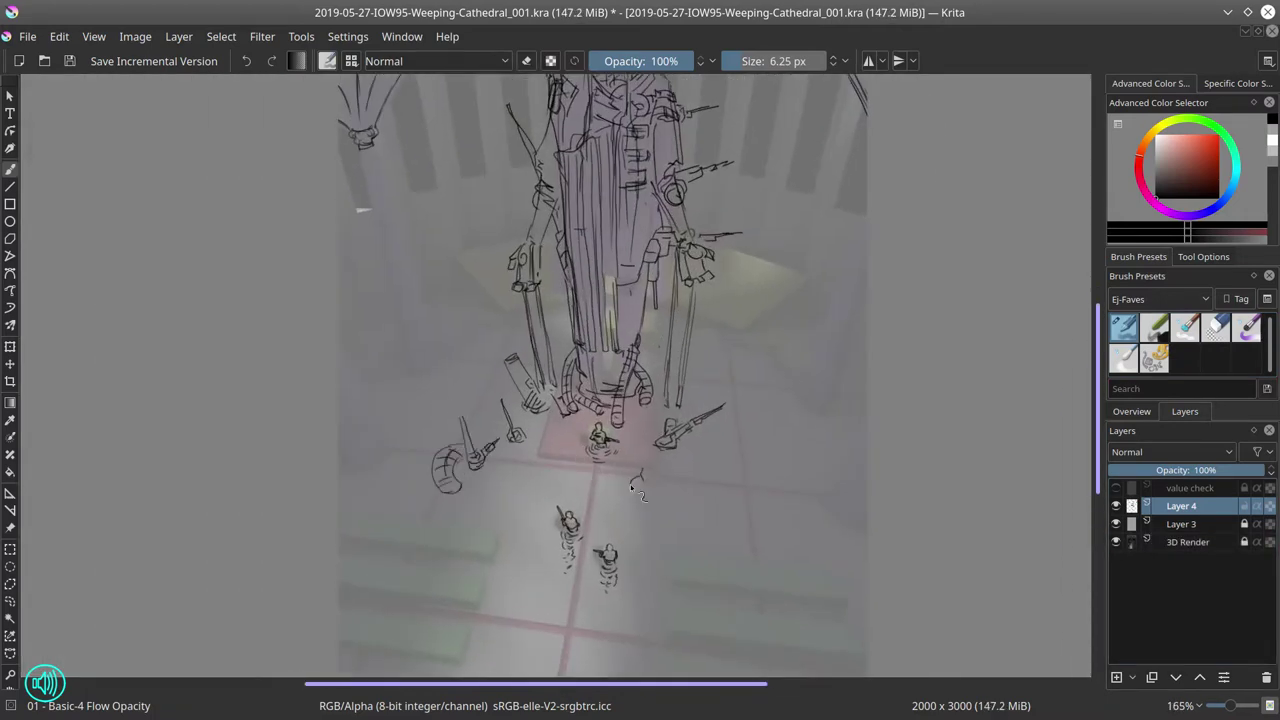
left_click_drag(632, 487, 633, 490)
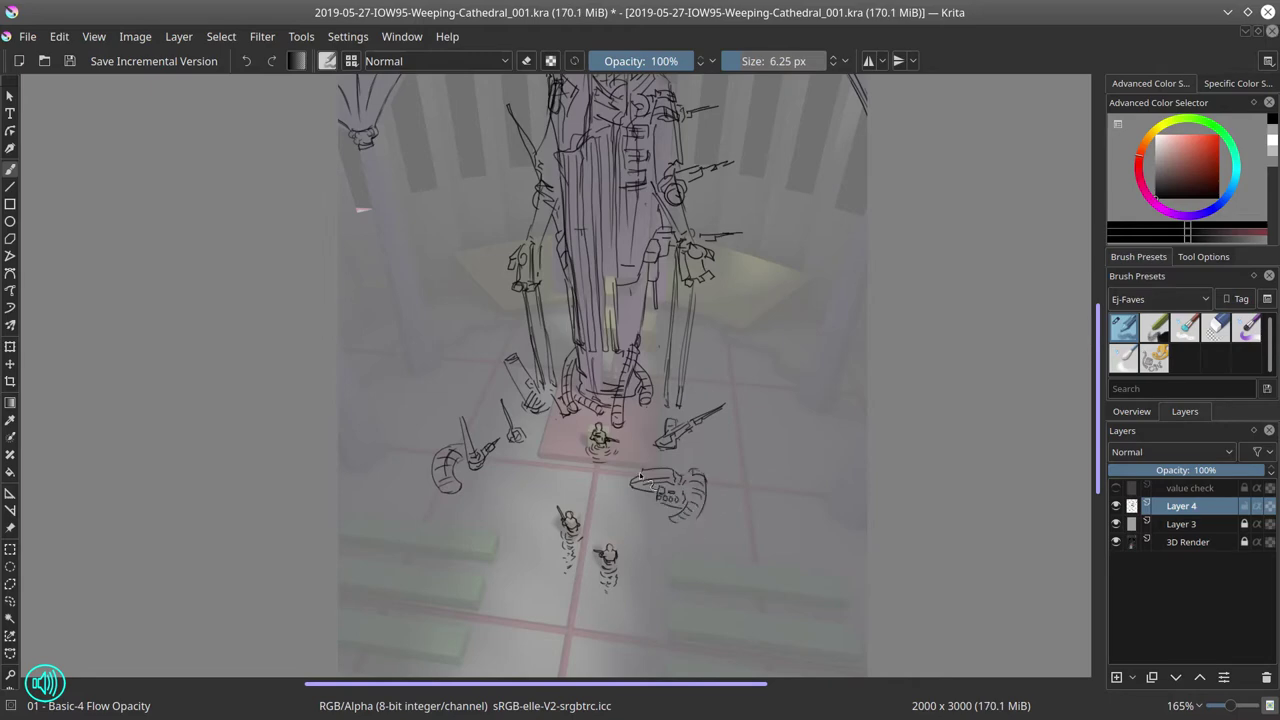
Step: Hide the 3D Render reference, mirror the canvas view horizontally, and save the file
key("minus")
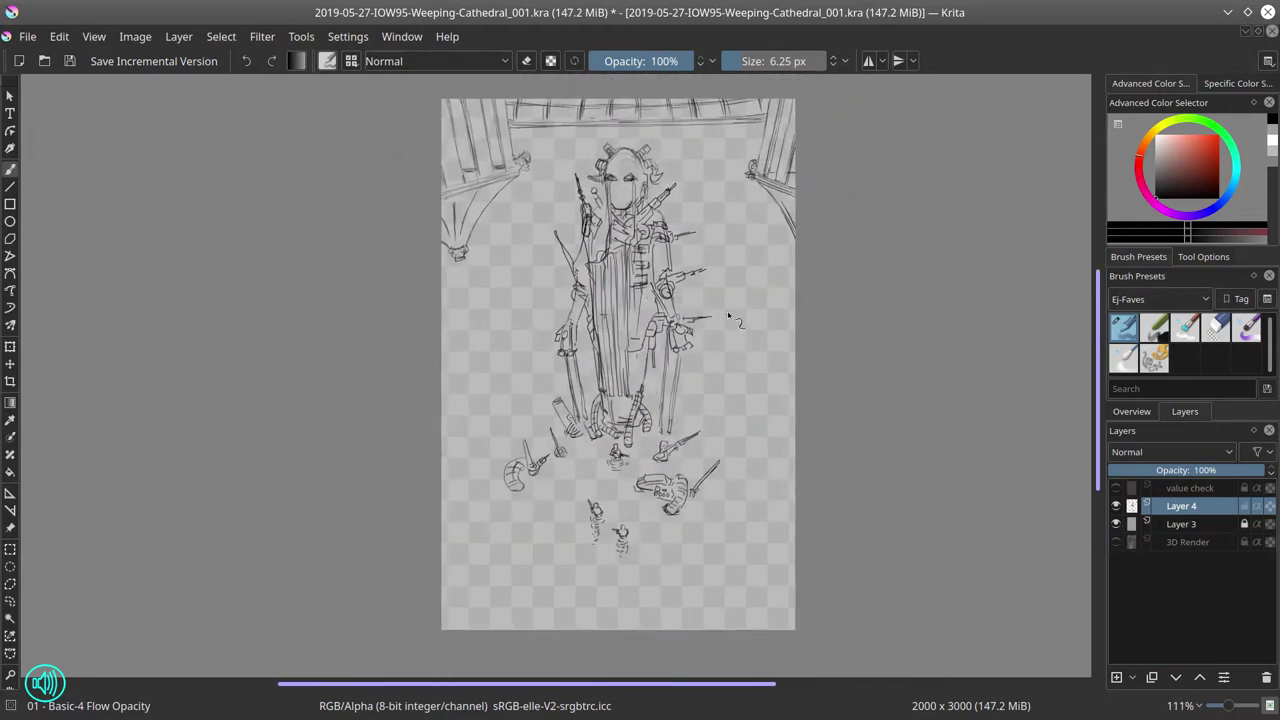
key("m")
key("ctrl+s")
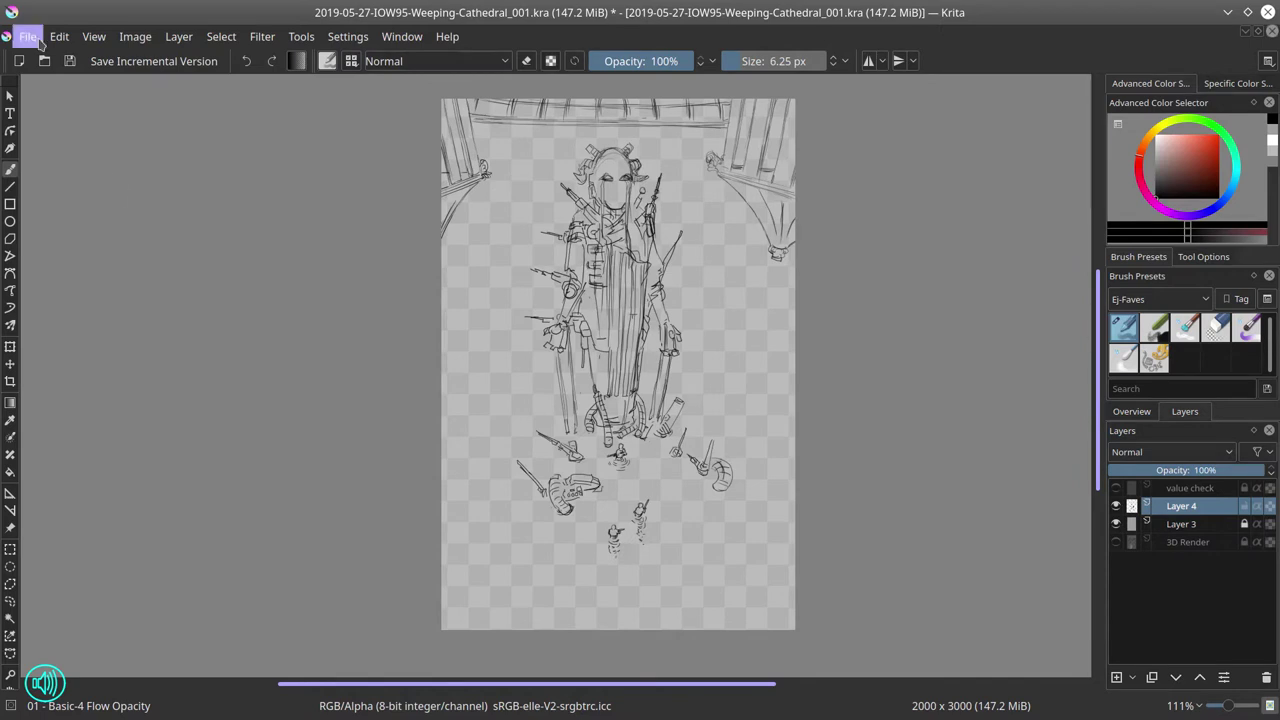
Step: Show the 3D Render reference and sketch small antennaed creatures around the robed figure's base
left_click(1116, 542)
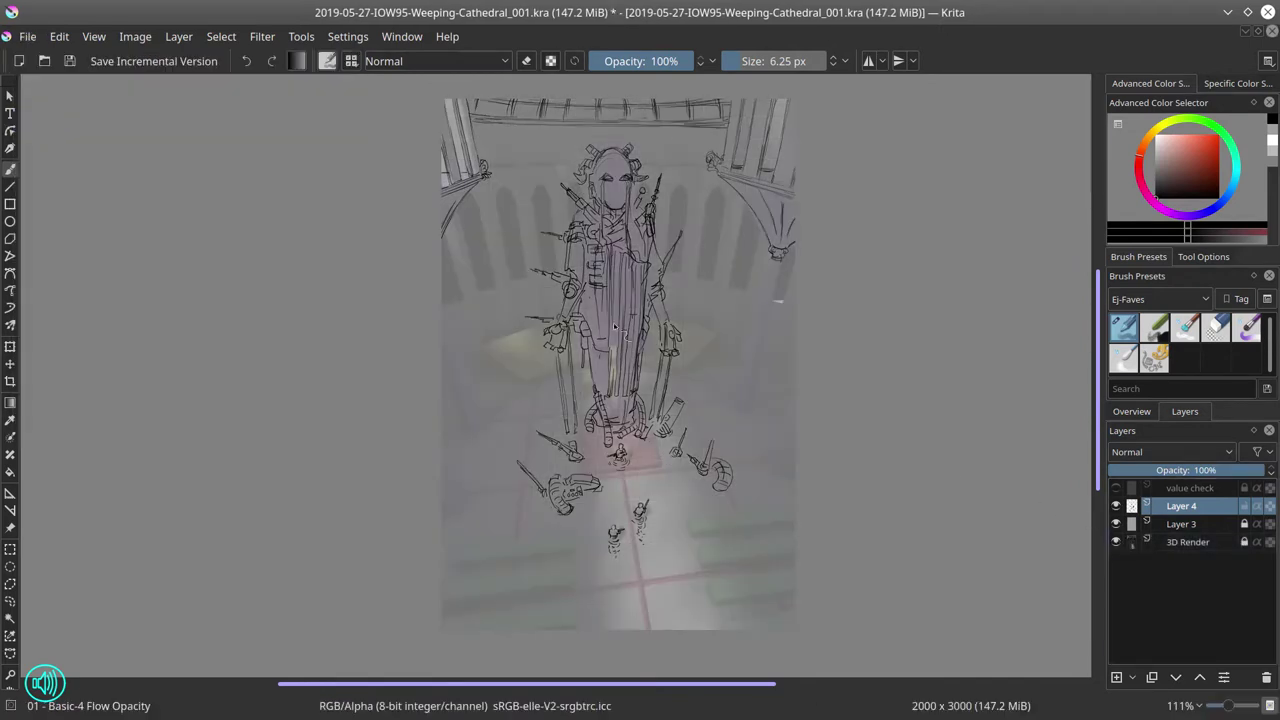
key("plus")
left_click_drag(455, 322, 470, 338)
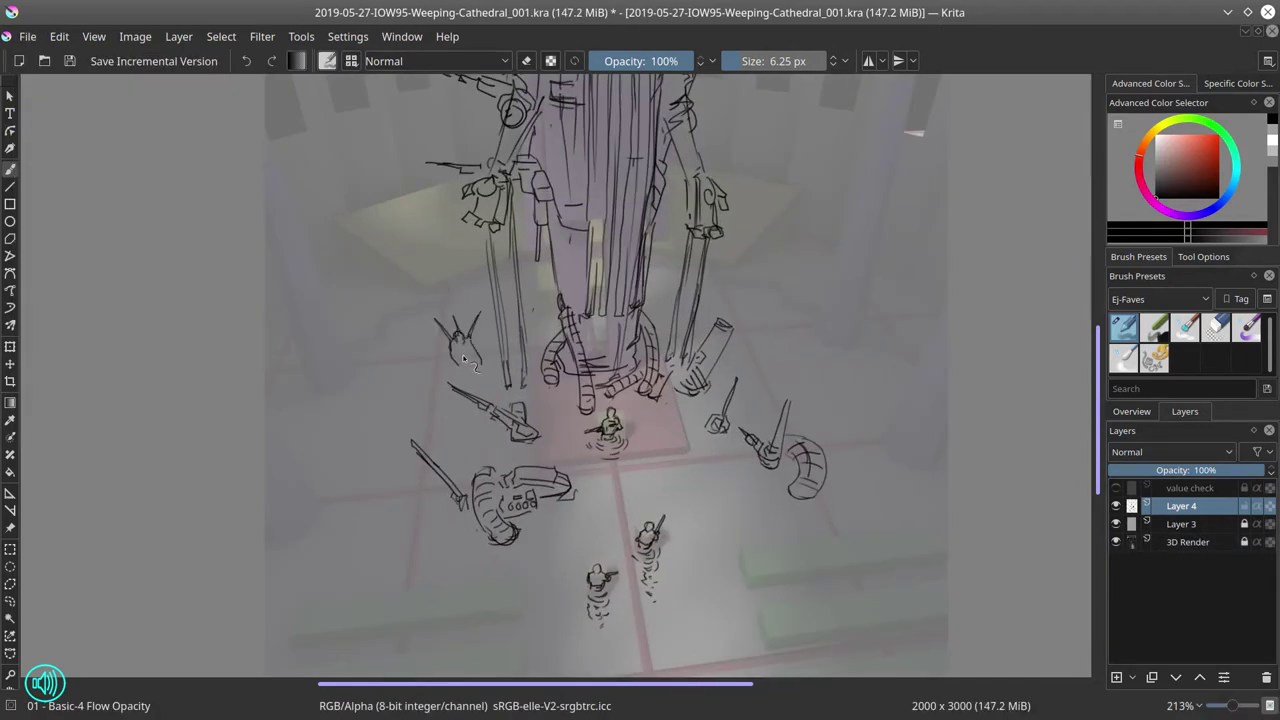
mouse_move(540, 314)
left_mouse_down()
mouse_move(533, 346)
mouse_move(548, 357)
left_mouse_up()
left_click_drag(788, 336, 778, 366)
left_click_drag(768, 337, 762, 358)
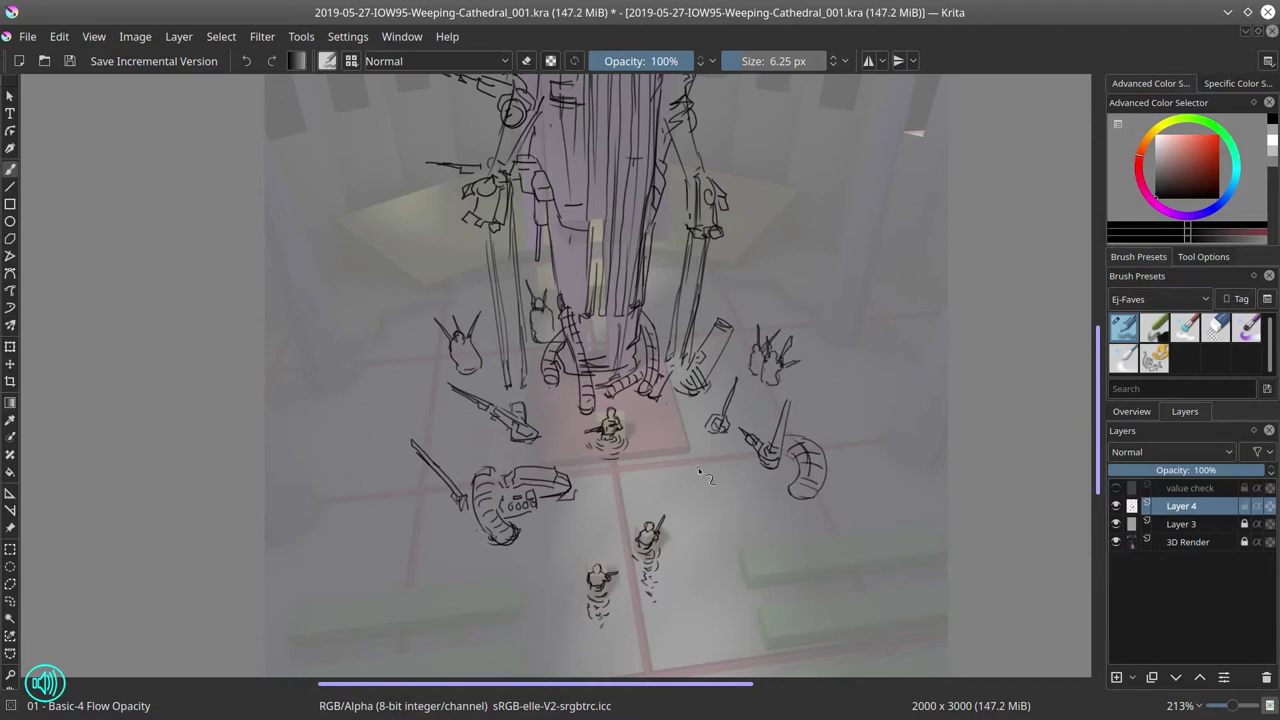
scroll(414, 425, "up", 2)
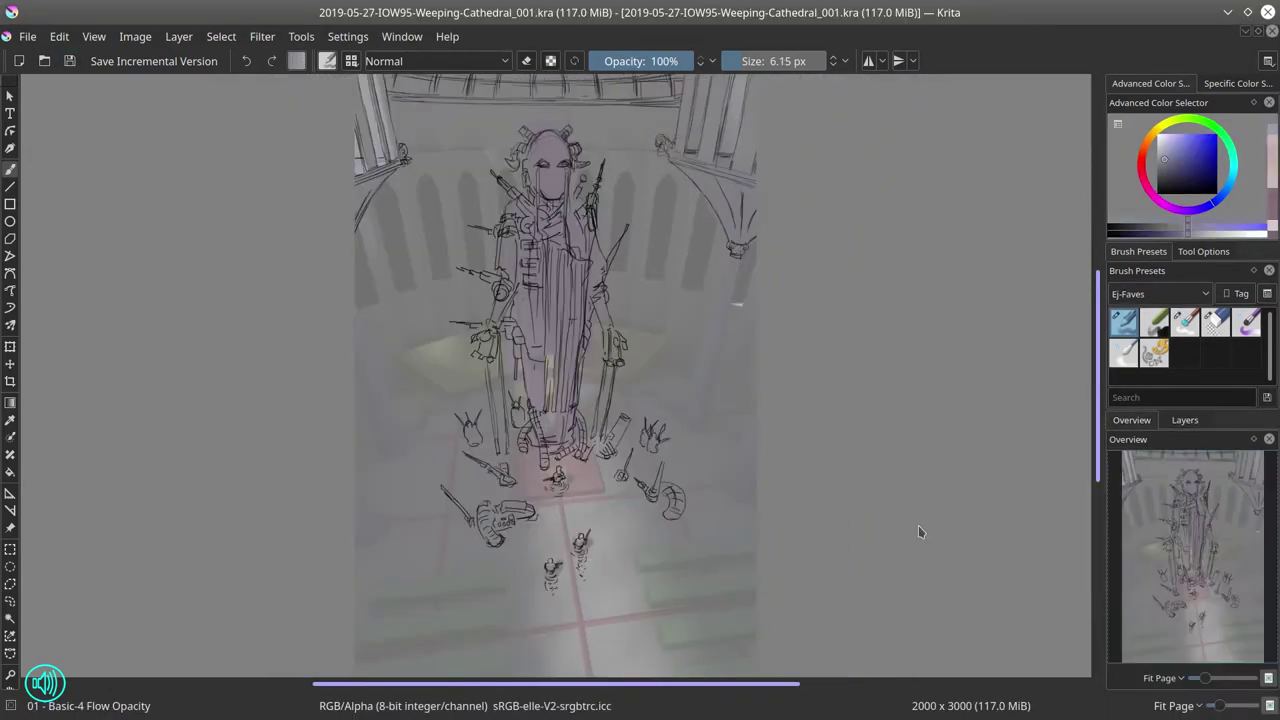
Step: Switch to black and outline the left and right bench edges on both sides of the column
key("d")
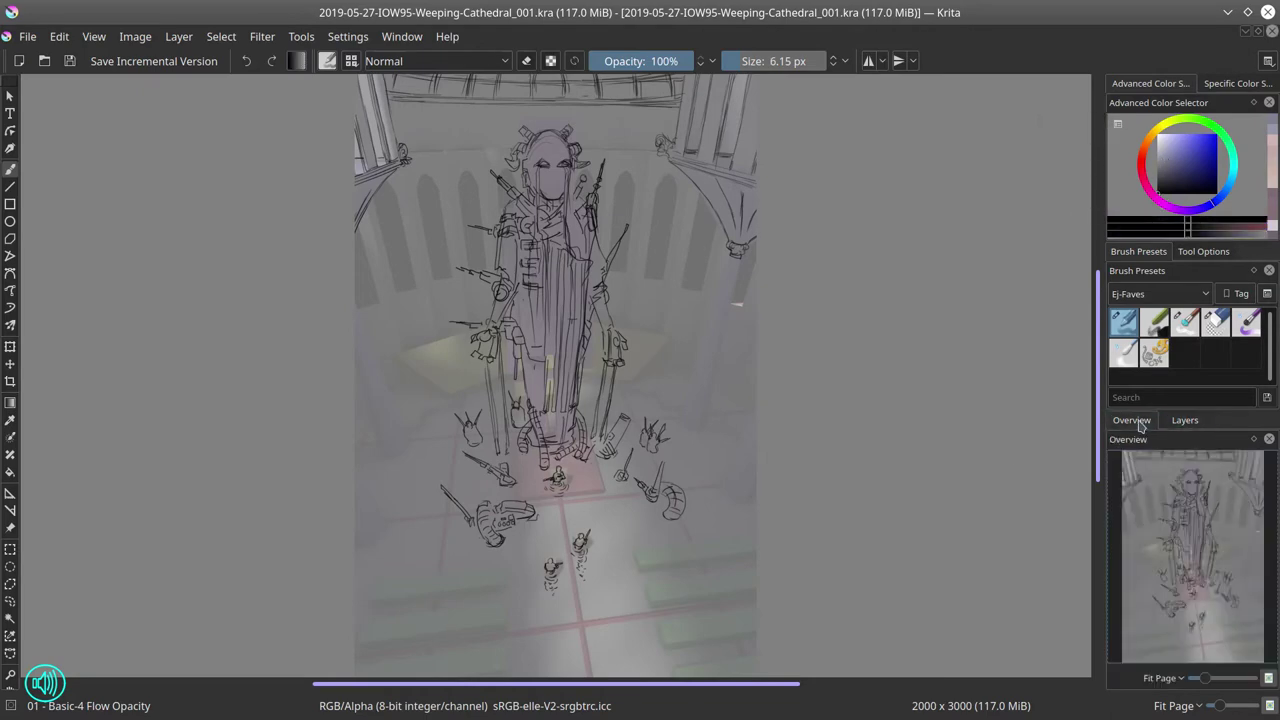
scroll(432, 406, "up", 4)
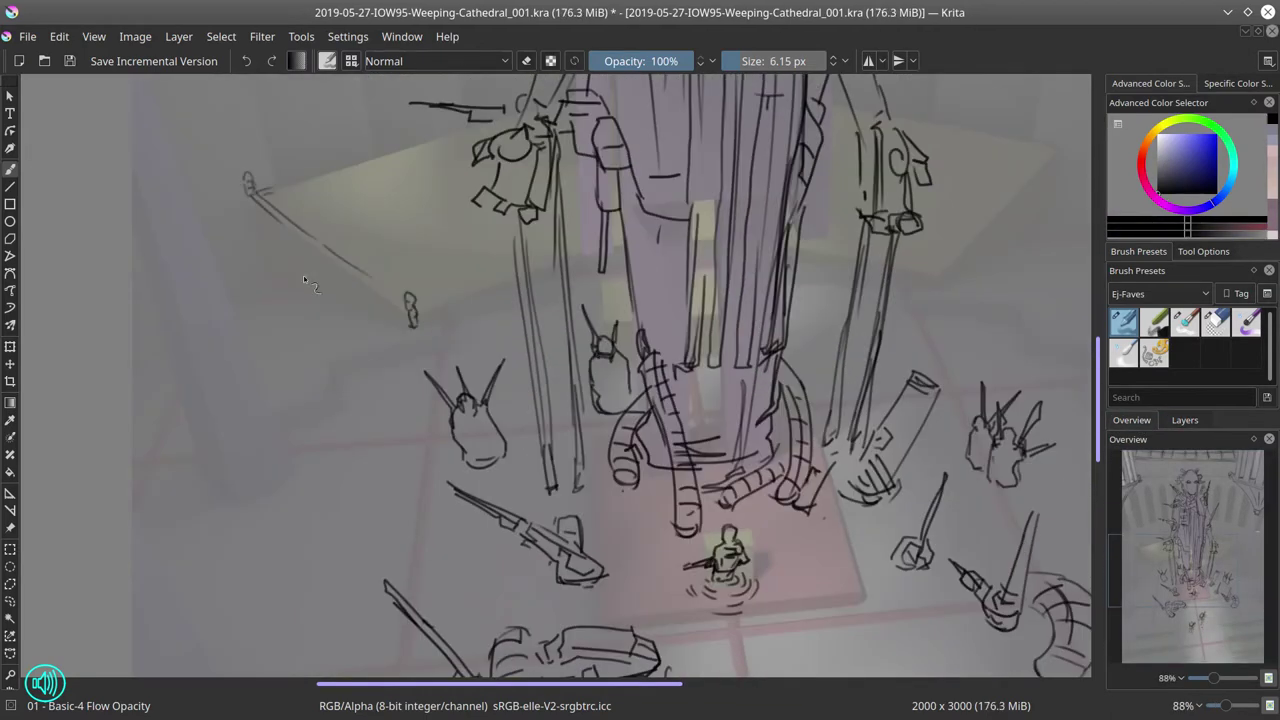
left_click_drag(250, 196, 280, 284)
left_click_drag(427, 295, 505, 258)
left_click_drag(258, 194, 514, 115)
key("slash")
key("slash")
mouse_move(530, 262)
left_mouse_down()
mouse_move(802, 248)
mouse_move(935, 280)
left_mouse_up()
mouse_move(935, 280)
left_mouse_down()
mouse_move(817, 348)
mouse_move(929, 212)
mouse_move(920, 305)
mouse_move(831, 351)
left_mouse_up()
key("slash")
key("slash")
left_click_drag(774, 185, 921, 215)
Step: Hatch the left and right benches and add lines beside the central column
left_click_drag(296, 356, 358, 324)
left_click_drag(240, 318, 400, 290)
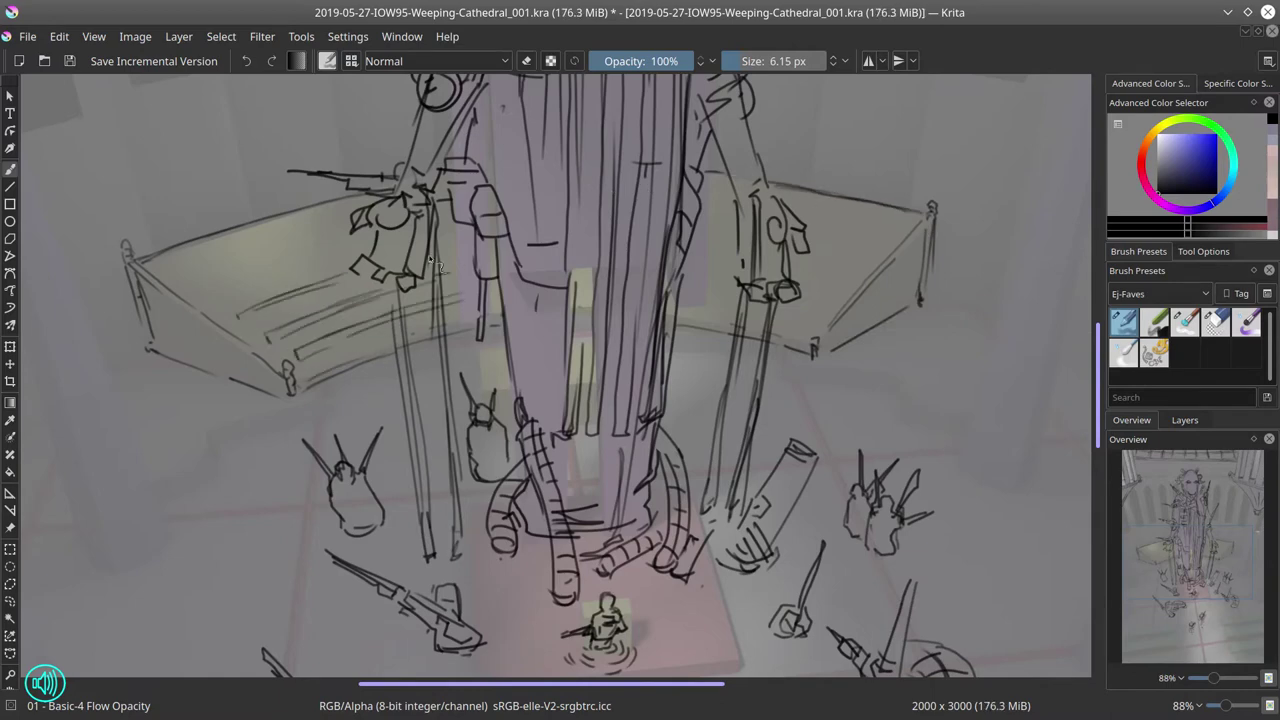
left_click_drag(256, 268, 372, 236)
left_click_drag(270, 244, 362, 212)
left_click_drag(204, 304, 292, 276)
left_click_drag(244, 326, 330, 298)
left_click_drag(280, 344, 346, 322)
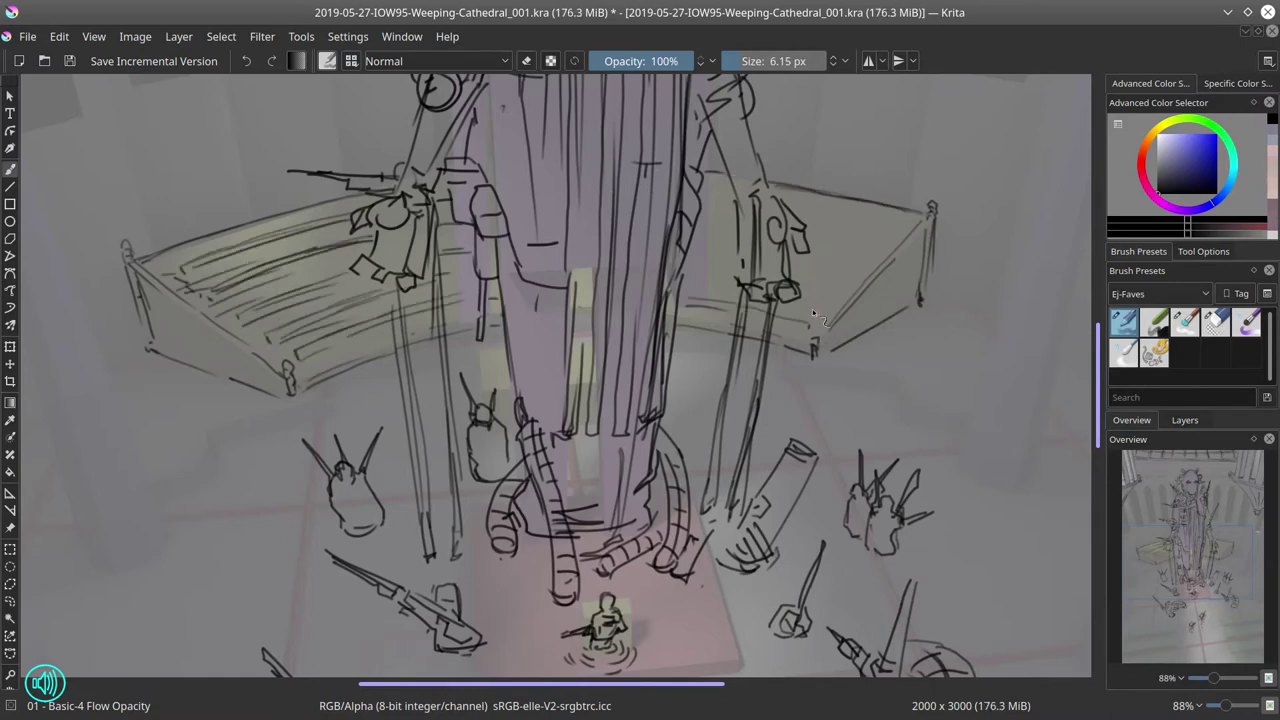
left_click_drag(794, 328, 830, 296)
left_click_drag(810, 276, 898, 214)
left_click_drag(694, 198, 734, 184)
Step: Erase stray hatching, then sketch seated figures on the left bench and beside the column
left_click_drag(724, 281, 690, 292)
mouse_move(270, 248)
left_mouse_down()
mouse_move(284, 200)
mouse_move(248, 282)
left_mouse_up()
key("slash")
left_click_drag(848, 198, 830, 230)
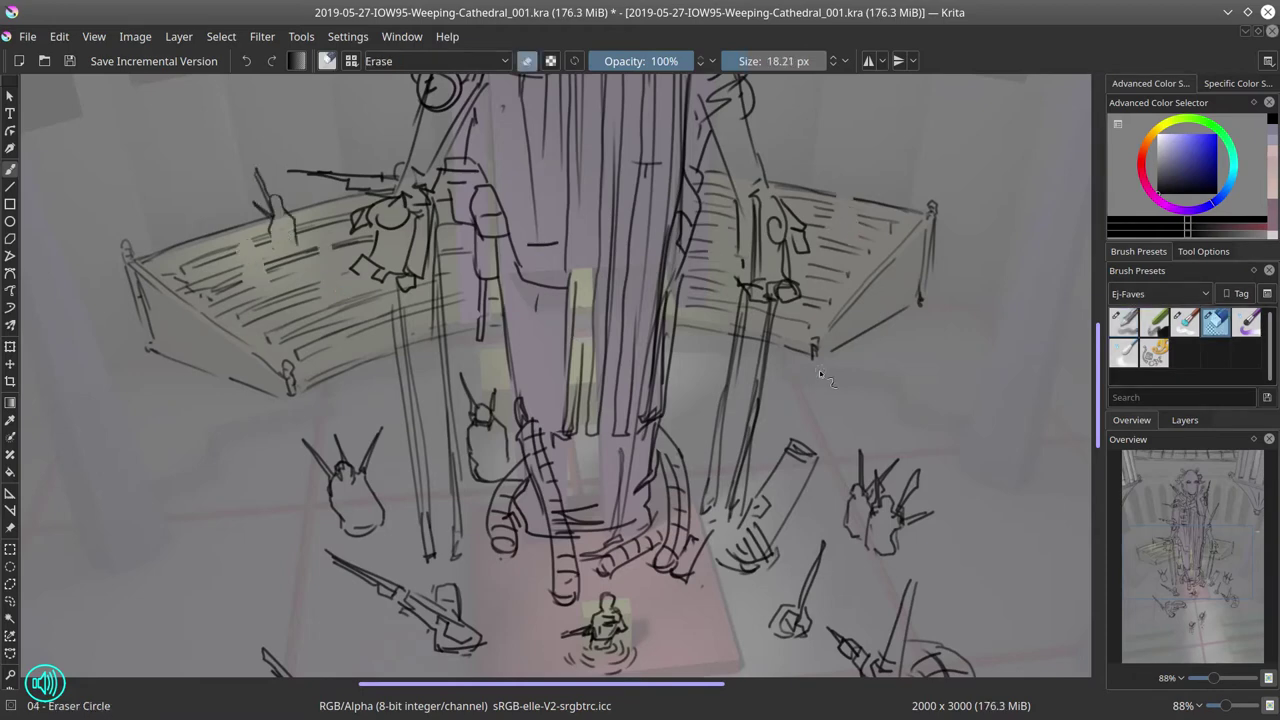
key("slash")
left_click_drag(240, 250, 272, 292)
left_click_drag(214, 206, 255, 232)
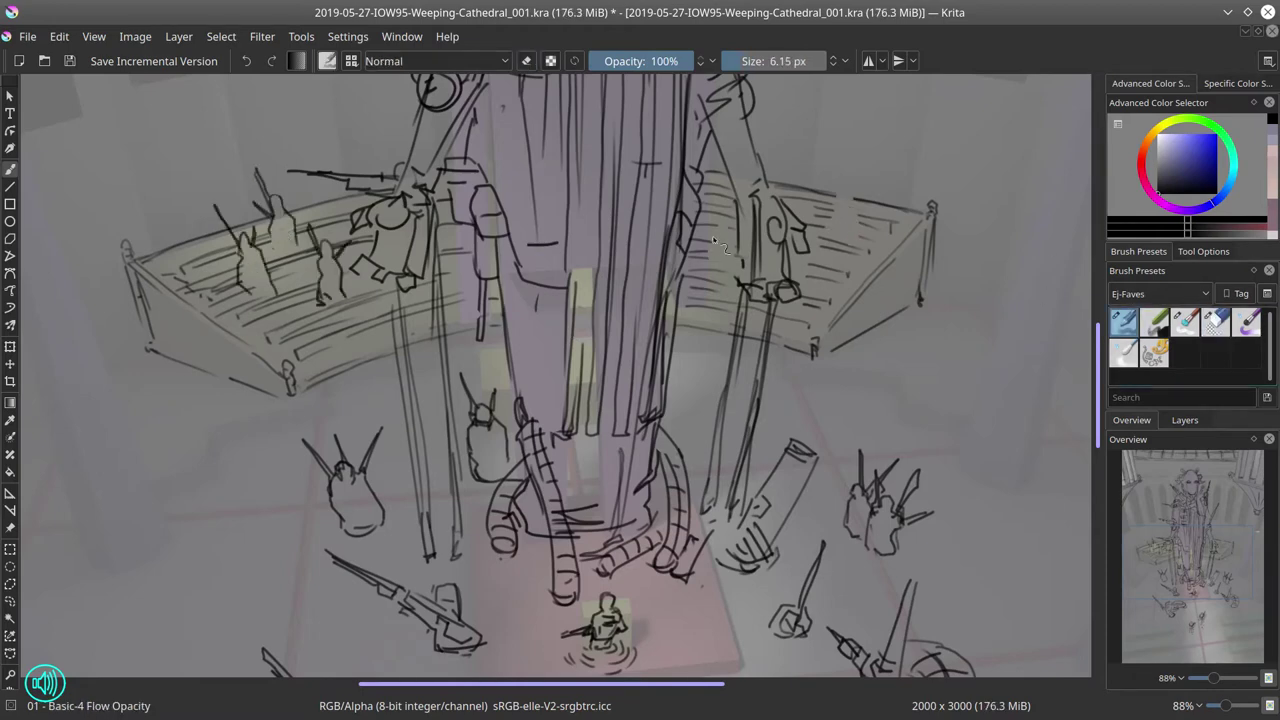
left_click_drag(716, 206, 720, 264)
left_click_drag(732, 210, 736, 236)
left_click_drag(708, 244, 732, 270)
Step: Sketch another small figure beside the central column in the upper pews
left_click_drag(874, 172, 839, 107)
key("slash")
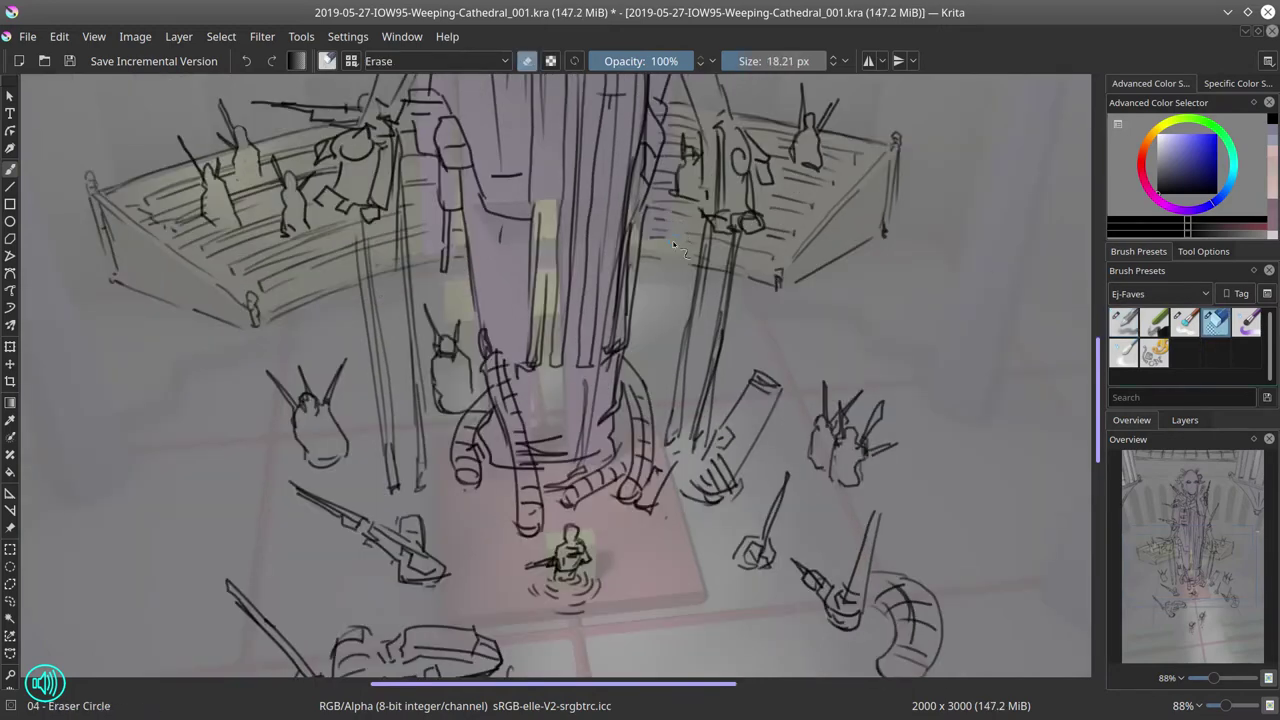
key("slash")
left_click_drag(690, 240, 670, 290)
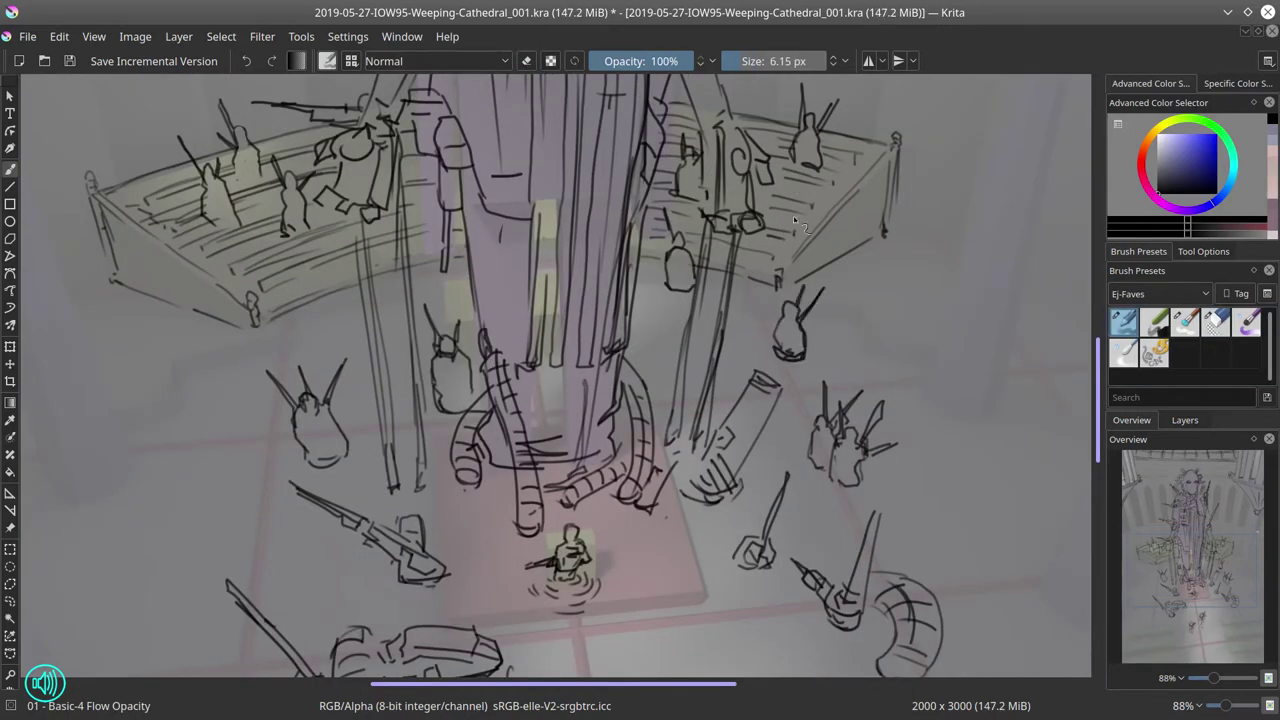
left_click_drag(708, 610, 708, 395)
scroll(716, 342, "down", 6)
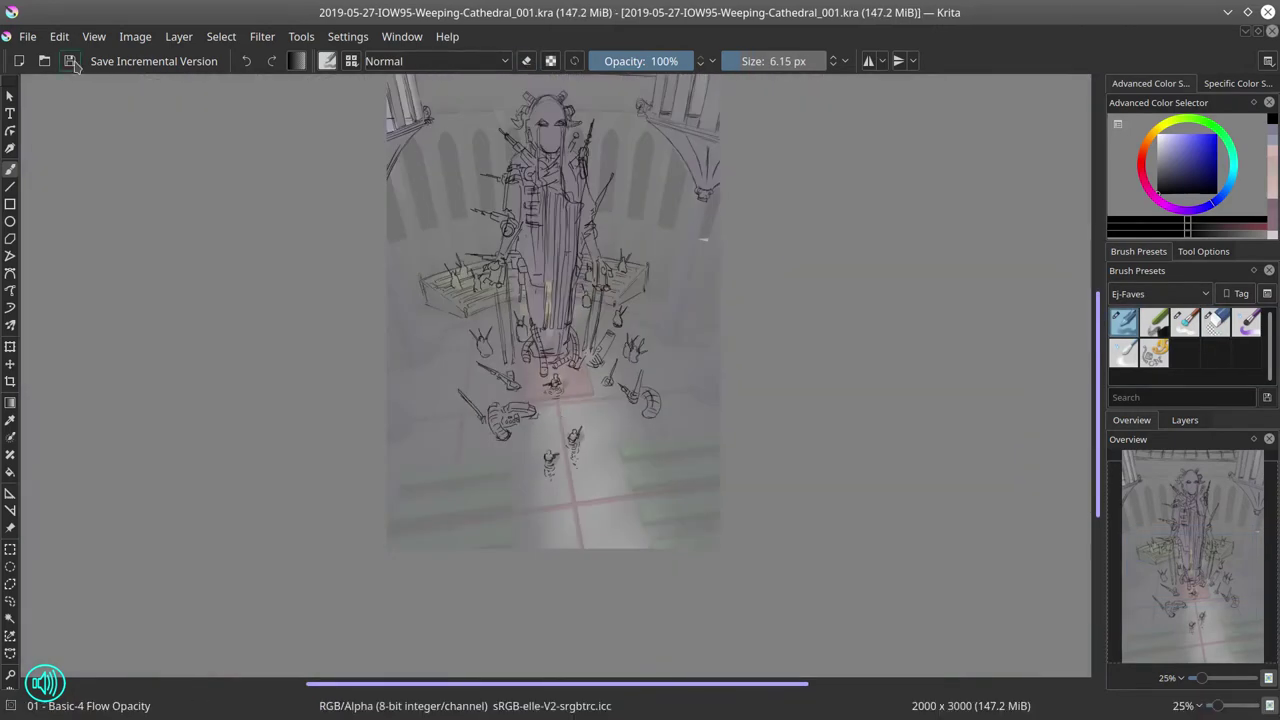
Step: Outline window columns and arched windows on the left wall and behind the figure
scroll(451, 366, "up", 6)
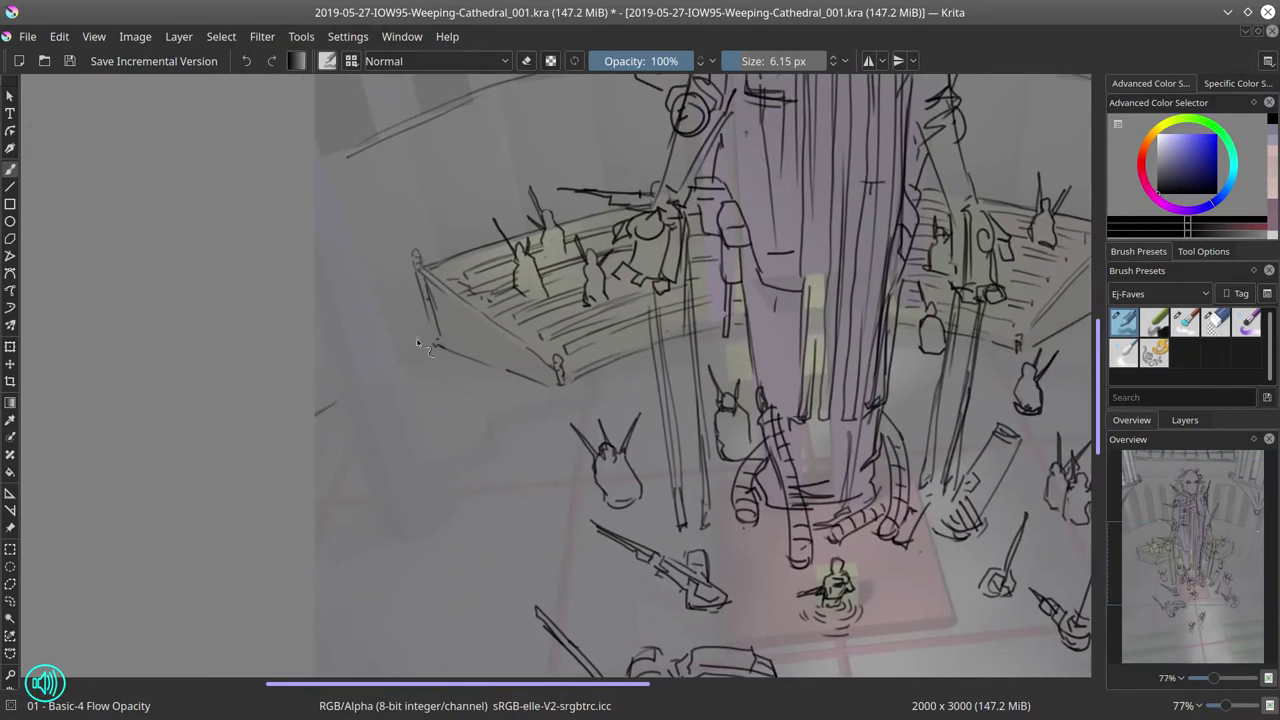
scroll(550, 382, "down", 3)
scroll(550, 382, "up", 2)
left_click_drag(405, 326, 381, 467)
key("e")
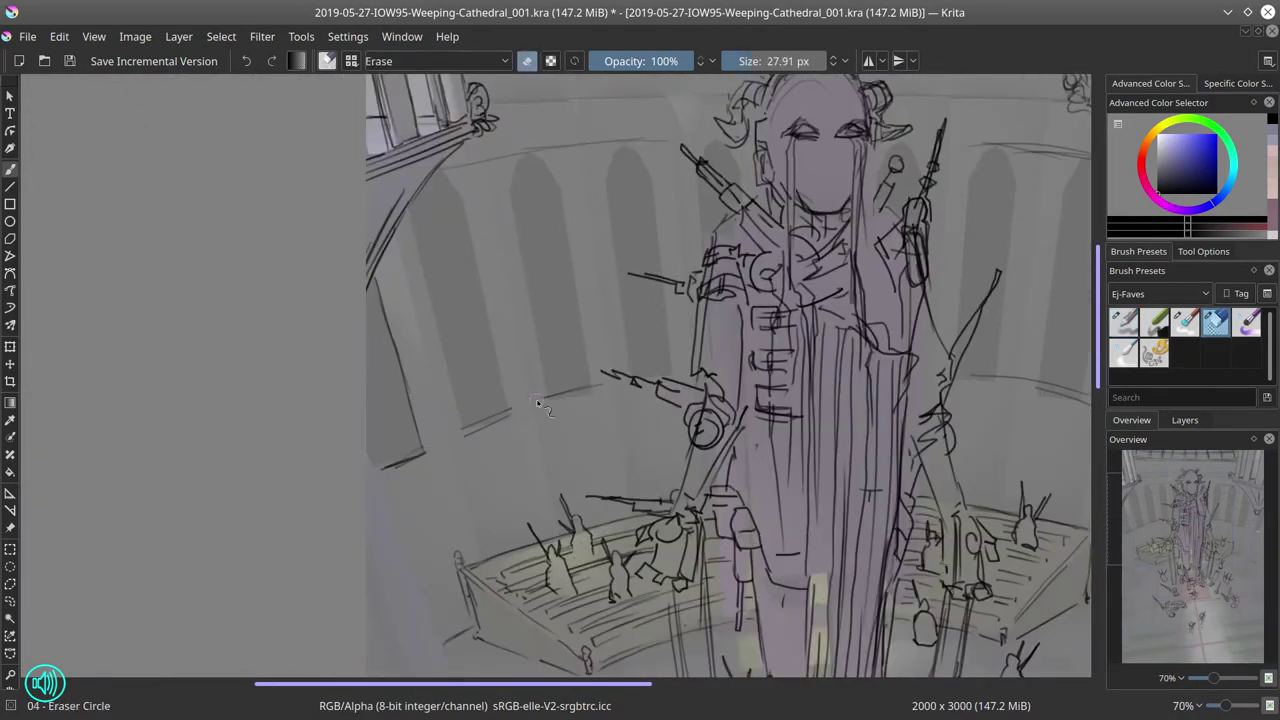
key("e")
left_click_drag(466, 216, 511, 404)
left_click_drag(410, 204, 465, 430)
left_click_drag(550, 397, 596, 387)
mouse_move(510, 196)
left_mouse_down()
mouse_move(568, 239)
mouse_move(592, 388)
left_mouse_up()
left_click_drag(510, 185, 550, 395)
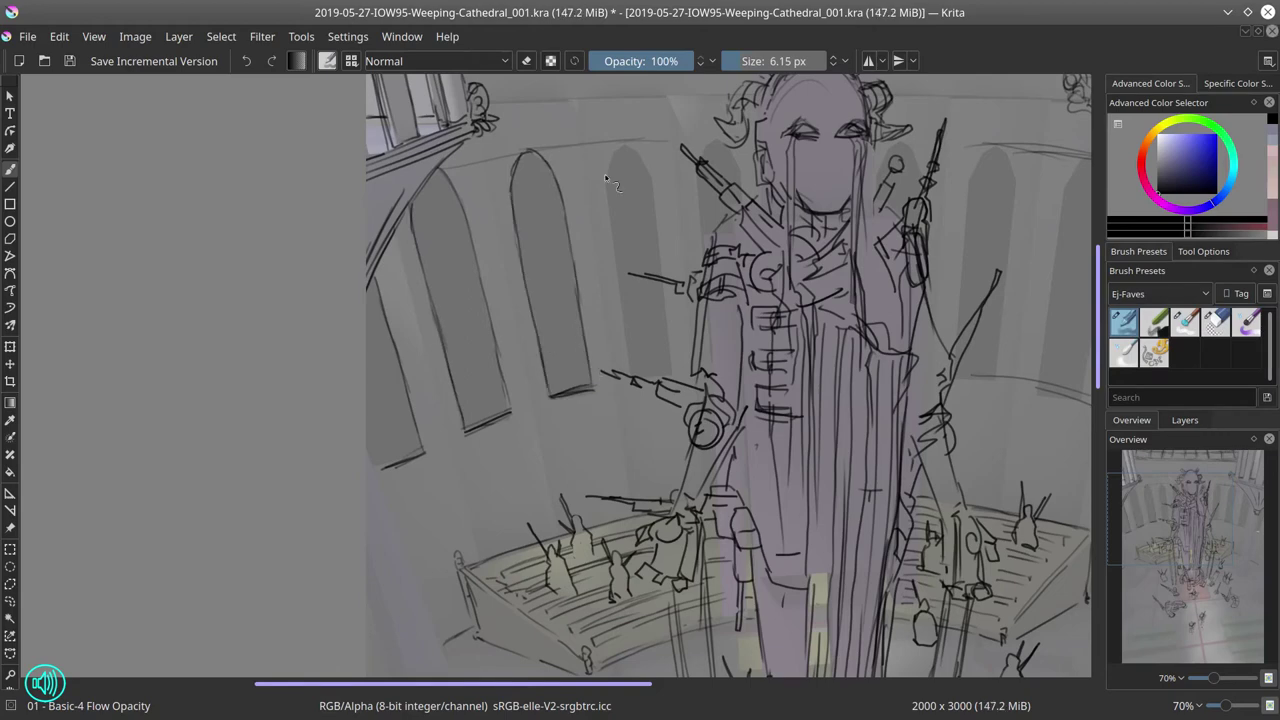
mouse_move(630, 372)
left_mouse_down()
mouse_move(662, 276)
mouse_move(668, 368)
left_mouse_up()
Step: Outline more arched windows along the wall and erase stray lines at the arch tops
key("e")
key("e")
left_click_drag(959, 283, 669, 298)
mouse_move(774, 217)
left_mouse_down()
mouse_move(694, 193)
mouse_move(664, 392)
left_mouse_up()
left_click_drag(692, 190, 714, 350)
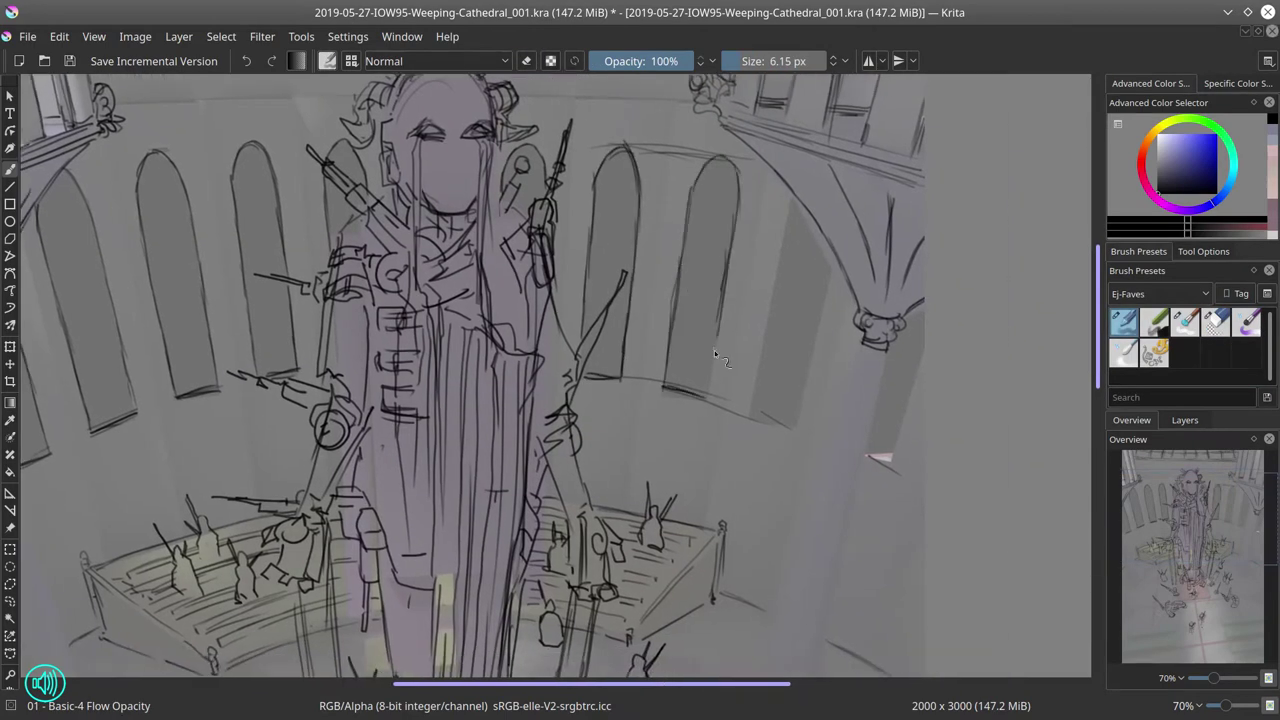
left_click_drag(792, 200, 756, 428)
left_click_drag(838, 262, 800, 440)
left_click_drag(899, 442, 925, 362)
key("e")
left_click_drag(628, 150, 748, 156)
key("e")
Step: Hatch the left and right pews
left_click_drag(96, 570, 230, 508)
left_click_drag(124, 578, 255, 540)
left_click_drag(196, 574, 262, 508)
left_click_drag(590, 514, 646, 498)
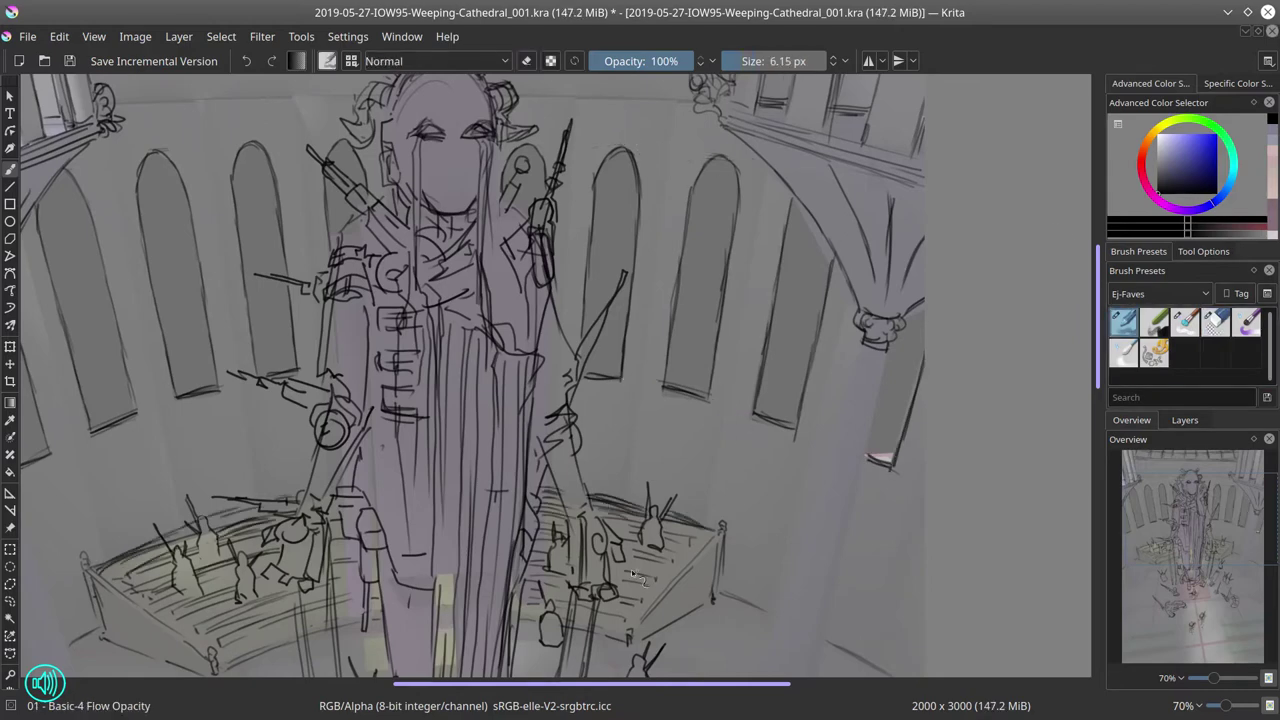
left_click_drag(631, 569, 316, 220)
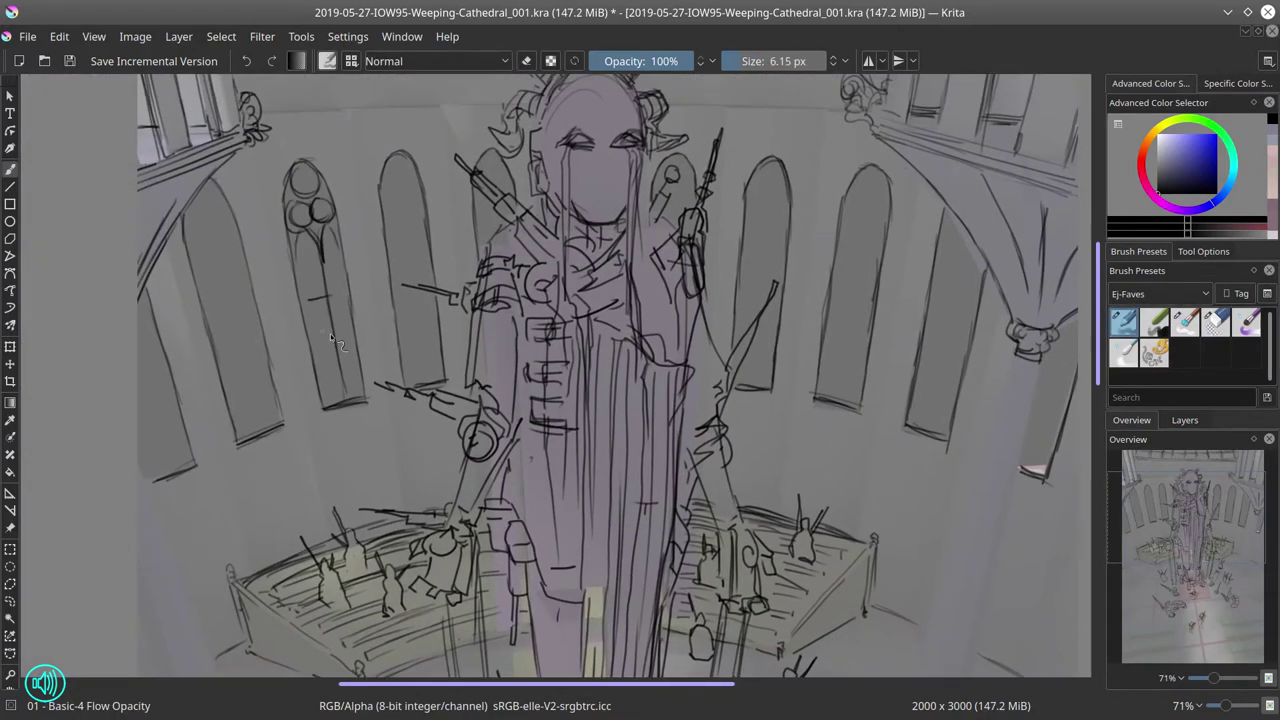
Step: Add cross-bars, tracery circles and mullions to the left arched windows, then save
left_click_drag(304, 302, 348, 296)
left_click_drag(318, 350, 358, 345)
left_click_drag(214, 324, 264, 318)
left_click_drag(228, 382, 272, 364)
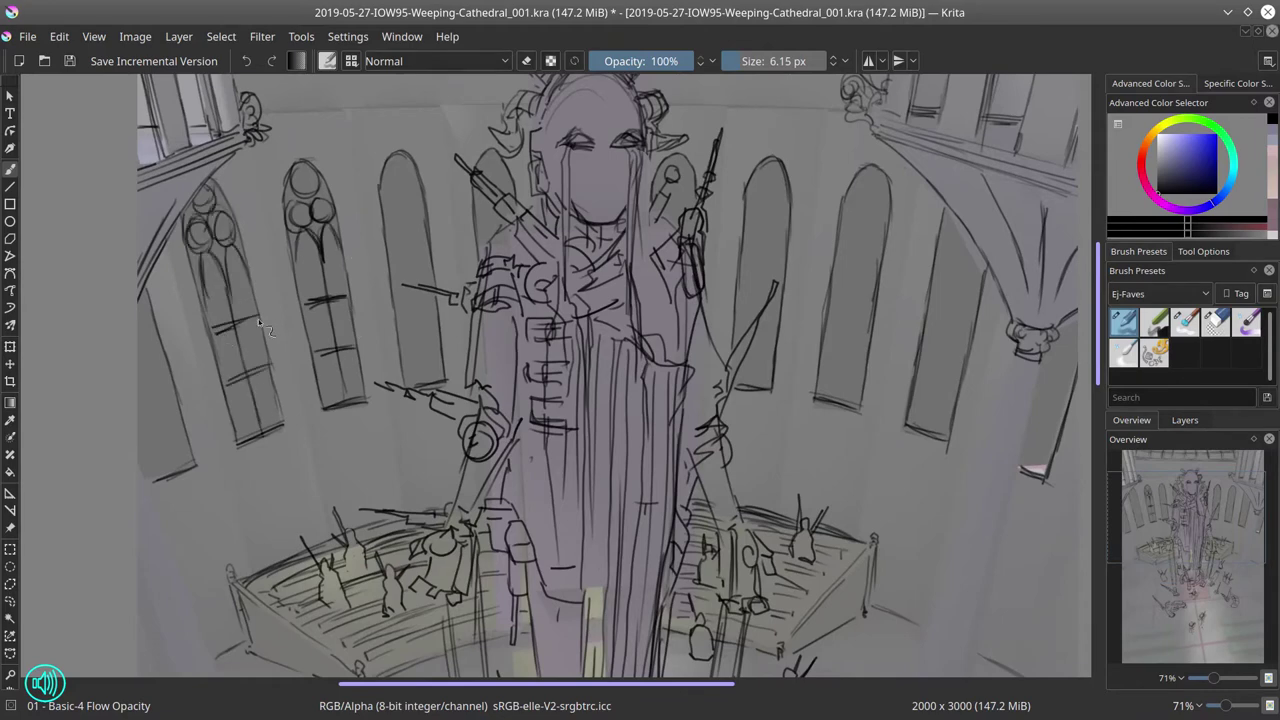
left_click_drag(138, 400, 180, 388)
left_click_drag(138, 470, 182, 458)
left_click_drag(402, 340, 442, 332)
left_click_drag(388, 286, 416, 282)
left_click_drag(393, 184, 404, 200)
left_click_drag(404, 254, 420, 356)
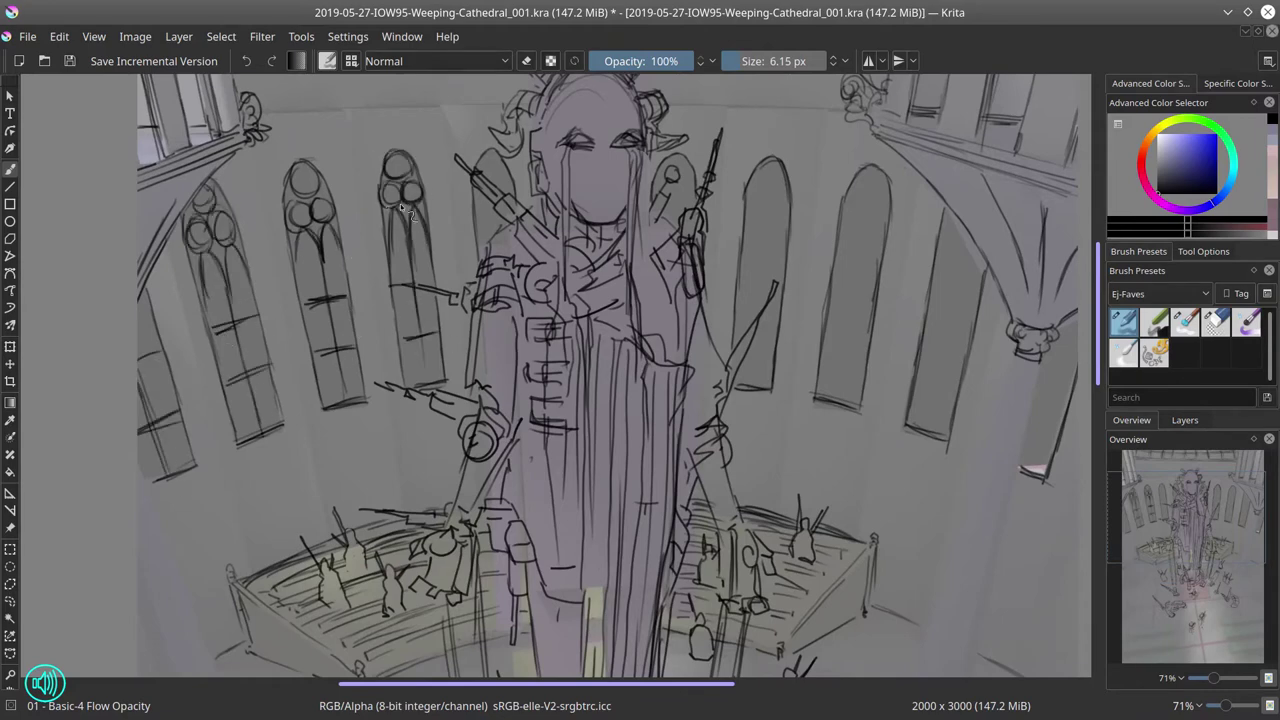
key("ctrl+s")
Step: Sketch details left of the head and add tracery and cross-bars to the fourth and fifth windows
left_click_drag(480, 240, 490, 198)
left_click_drag(498, 132, 508, 178)
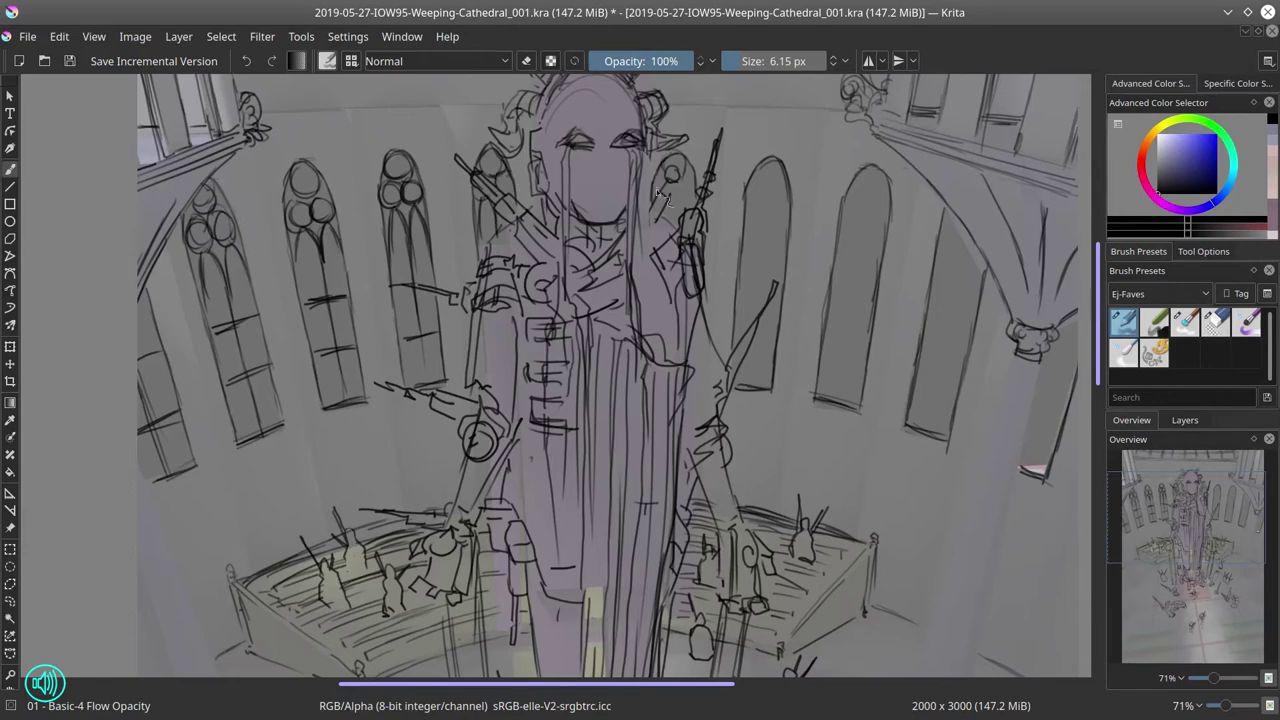
left_click_drag(770, 198, 772, 214)
left_click_drag(766, 290, 738, 294)
left_click_drag(752, 328, 730, 342)
left_click_drag(866, 170, 880, 184)
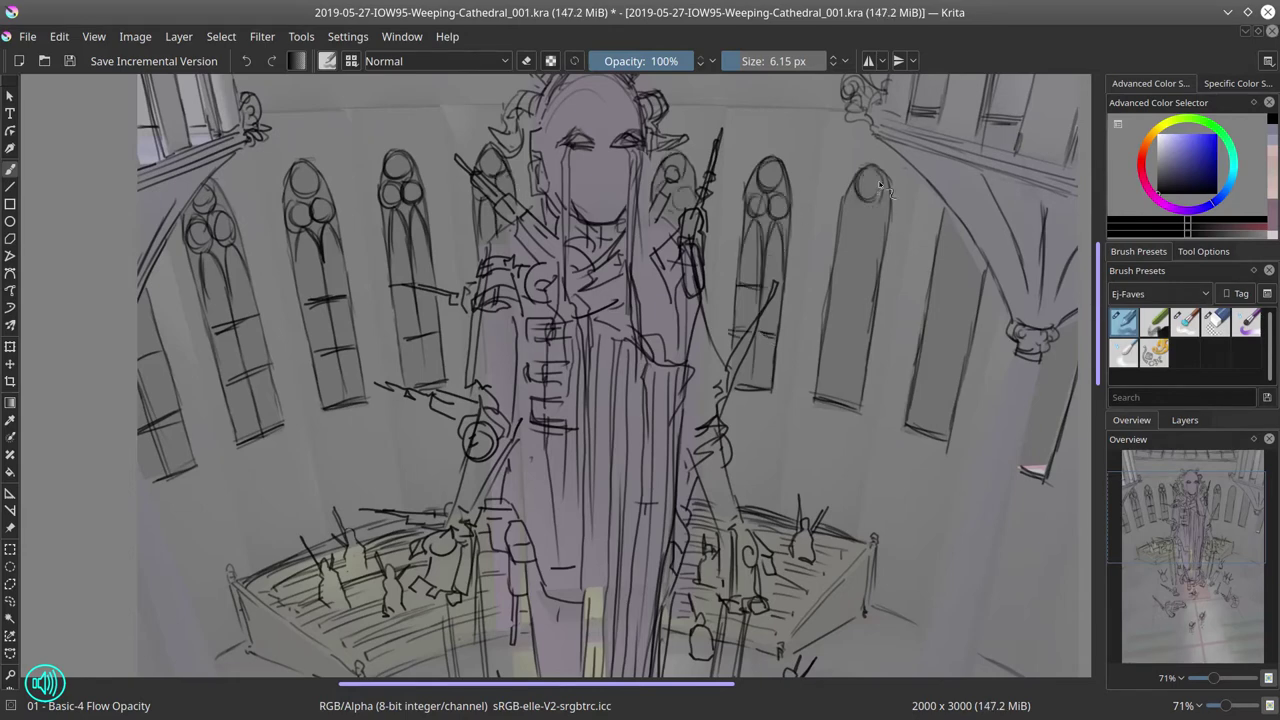
left_click_drag(858, 236, 880, 272)
left_click_drag(842, 358, 838, 392)
Step: Draw the sixth window with tracery circles, stroke the right column, and save the drawing
left_click_drag(880, 262, 884, 290)
left_click_drag(866, 300, 830, 352)
mouse_move(942, 222)
left_mouse_down()
mouse_move(962, 256)
mouse_move(928, 440)
left_mouse_up()
left_click_drag(974, 270, 960, 444)
left_click_drag(932, 322, 986, 312)
mouse_move(924, 372)
left_mouse_down()
mouse_move(960, 360)
mouse_move(958, 374)
left_mouse_up()
left_click_drag(1072, 344, 1026, 470)
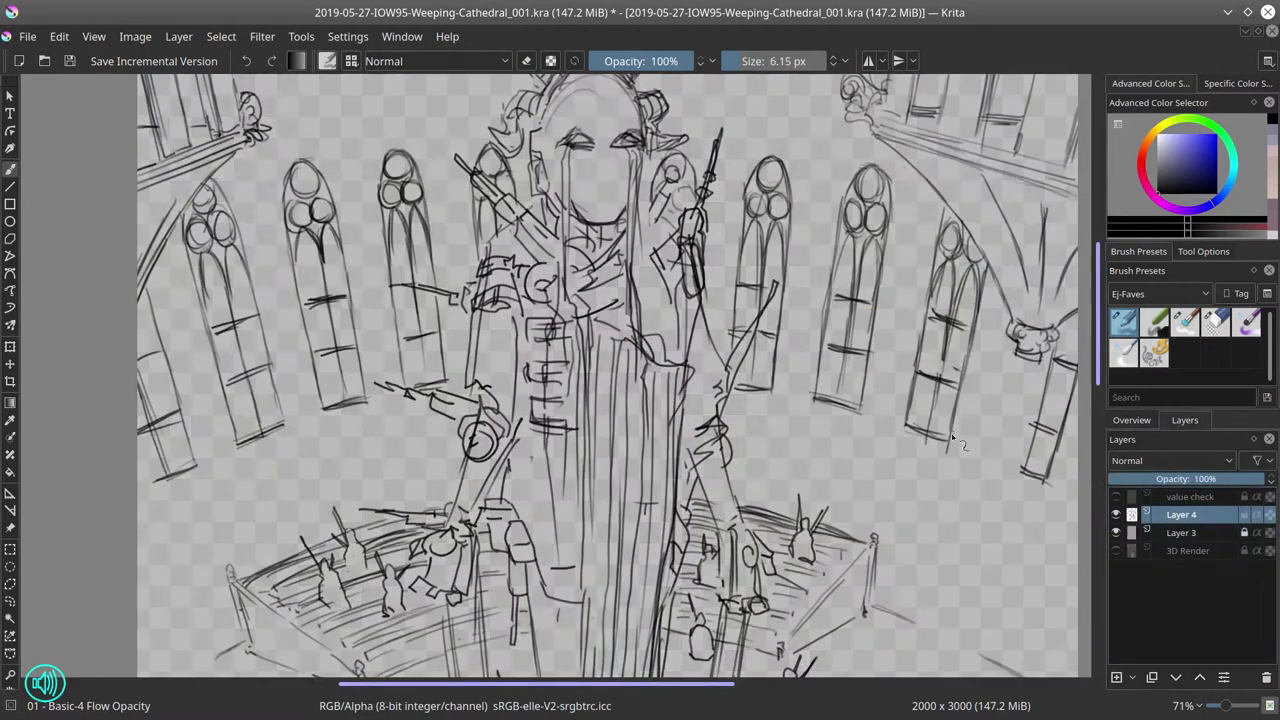
scroll(958, 441, "down", 4)
left_click(69, 61)
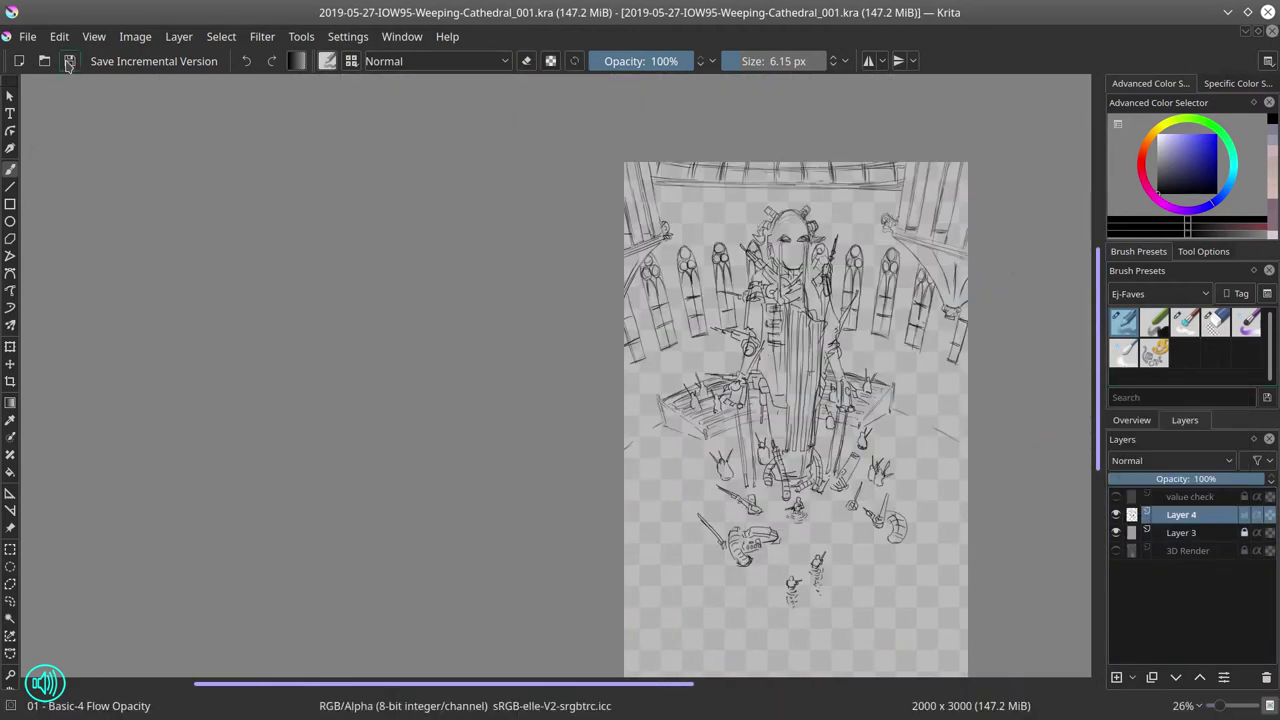
Step: Show the 3D render beneath the sketch and outline two columns on the right
left_click_drag(486, 280, 380, 155)
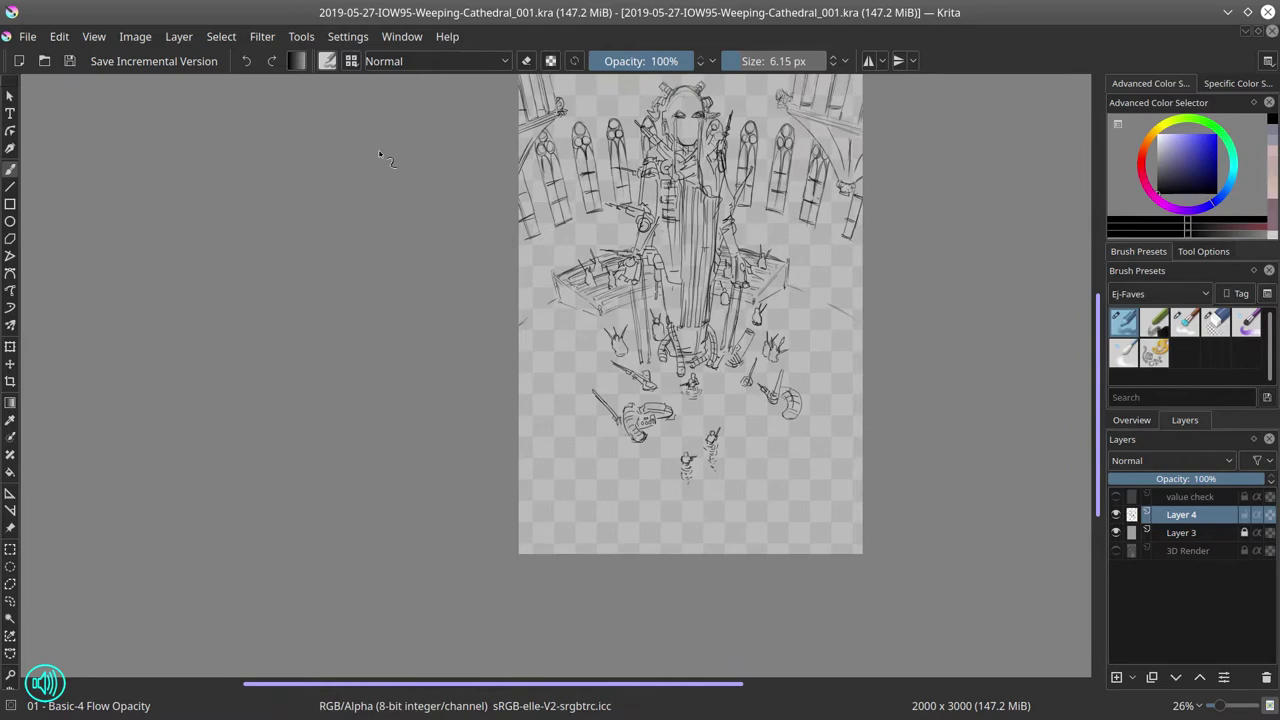
left_click(1116, 550)
scroll(780, 262, "up", 4)
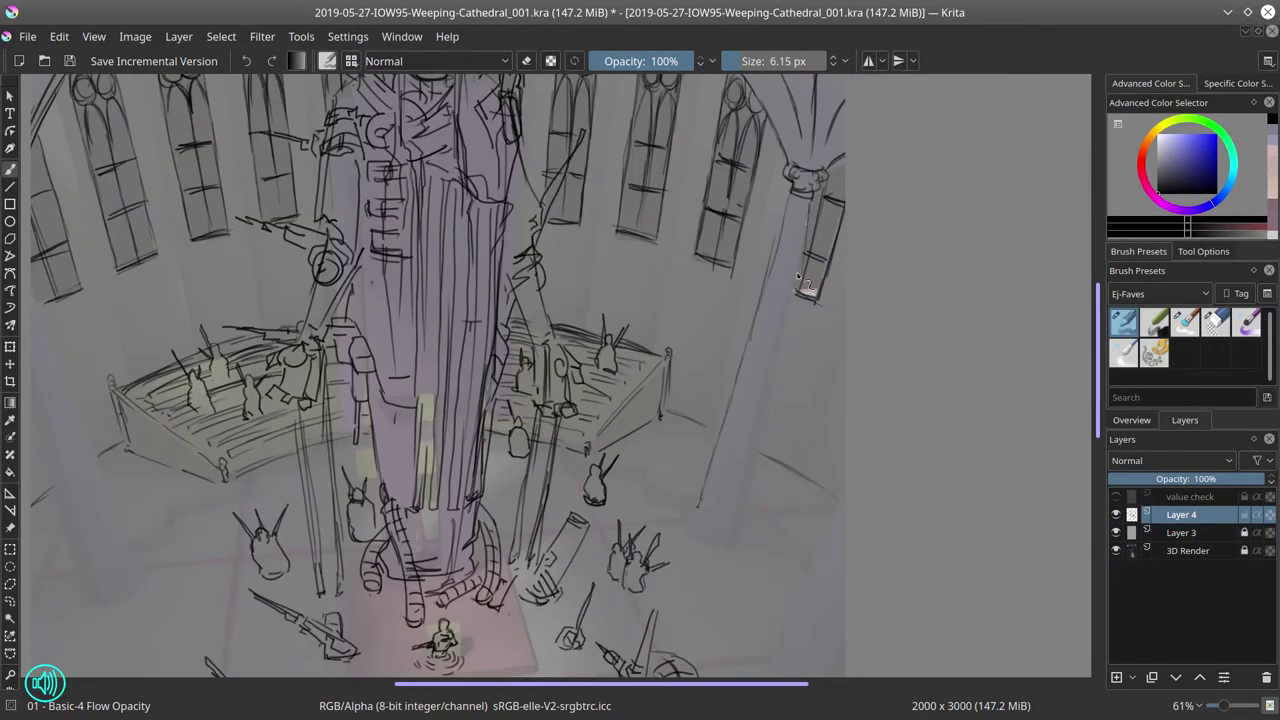
mouse_move(808, 214)
left_mouse_down()
mouse_move(738, 540)
mouse_move(740, 400)
left_mouse_up()
left_click_drag(842, 352, 772, 516)
left_click_drag(766, 500, 835, 541)
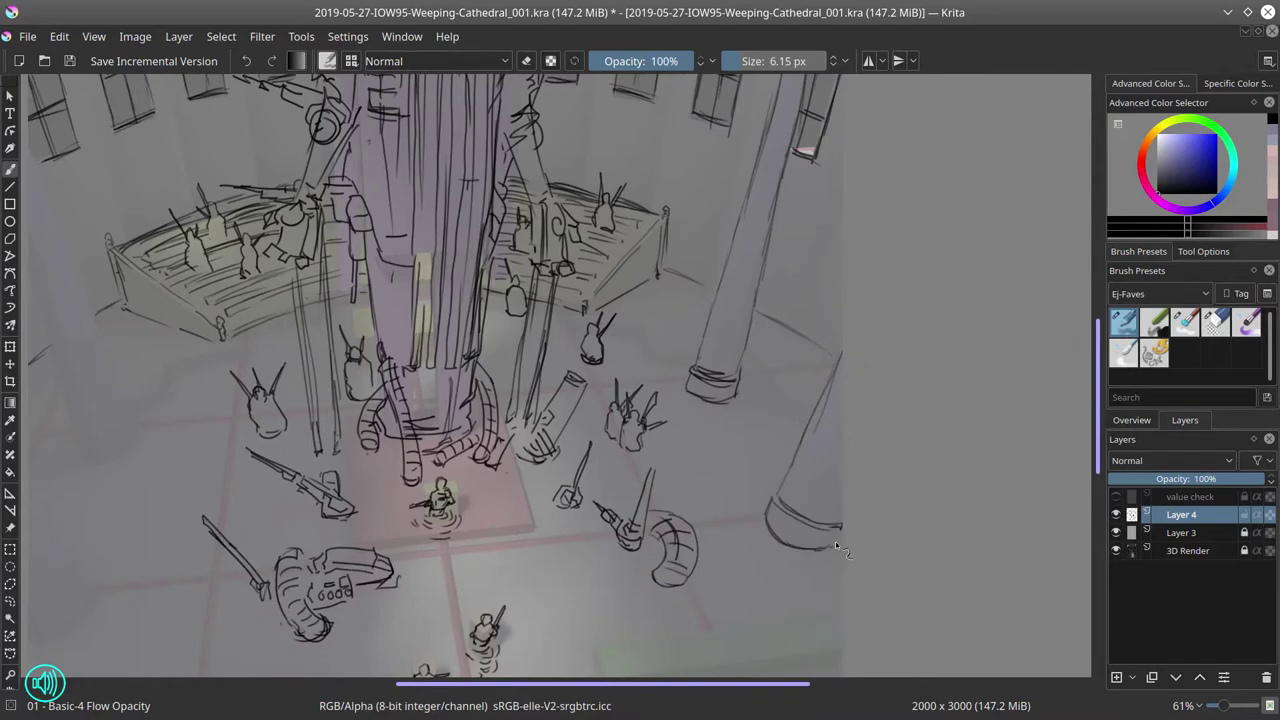
Step: Sketch the left columns with curved strokes and hatch both left and right columns
left_click_drag(75, 439, 335, 419)
left_click_drag(290, 80, 330, 380)
left_click_drag(340, 80, 385, 375)
left_click_drag(340, 522, 280, 582)
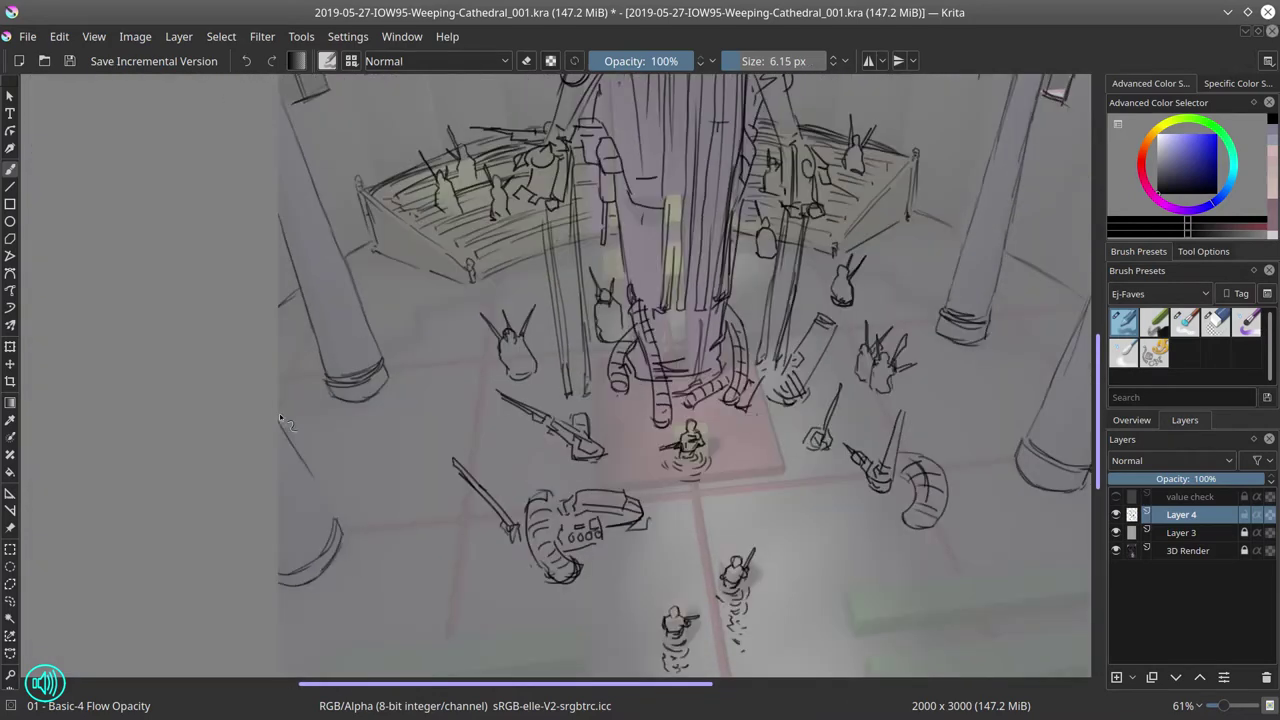
left_click_drag(282, 452, 322, 556)
mouse_move(284, 186)
left_mouse_down()
mouse_move(312, 282)
mouse_move(376, 370)
mouse_move(352, 305)
mouse_move(45, 396)
left_mouse_up()
left_click_drag(736, 136, 660, 420)
left_click_drag(728, 583, 703, 468)
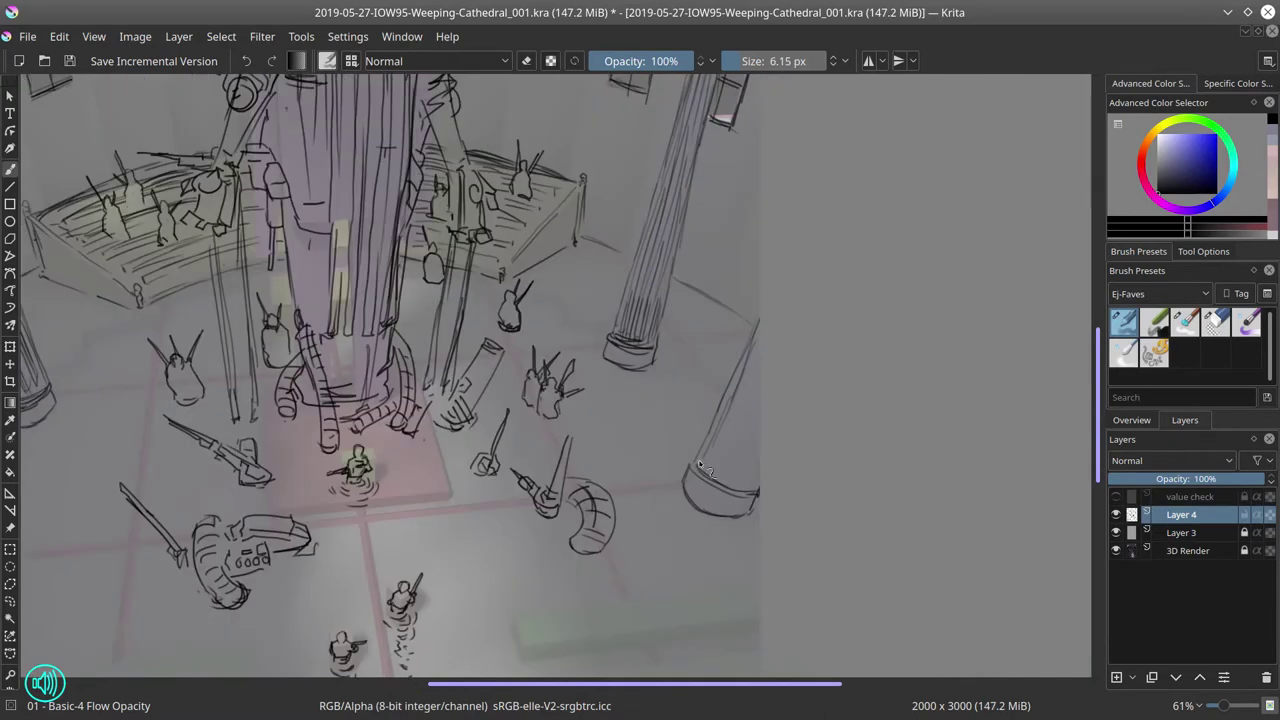
left_click_drag(742, 350, 752, 494)
Step: Draw the first box-shaped bench on the floor and the right bench beside it
left_click_drag(720, 480, 784, 205)
left_click_drag(580, 340, 660, 366)
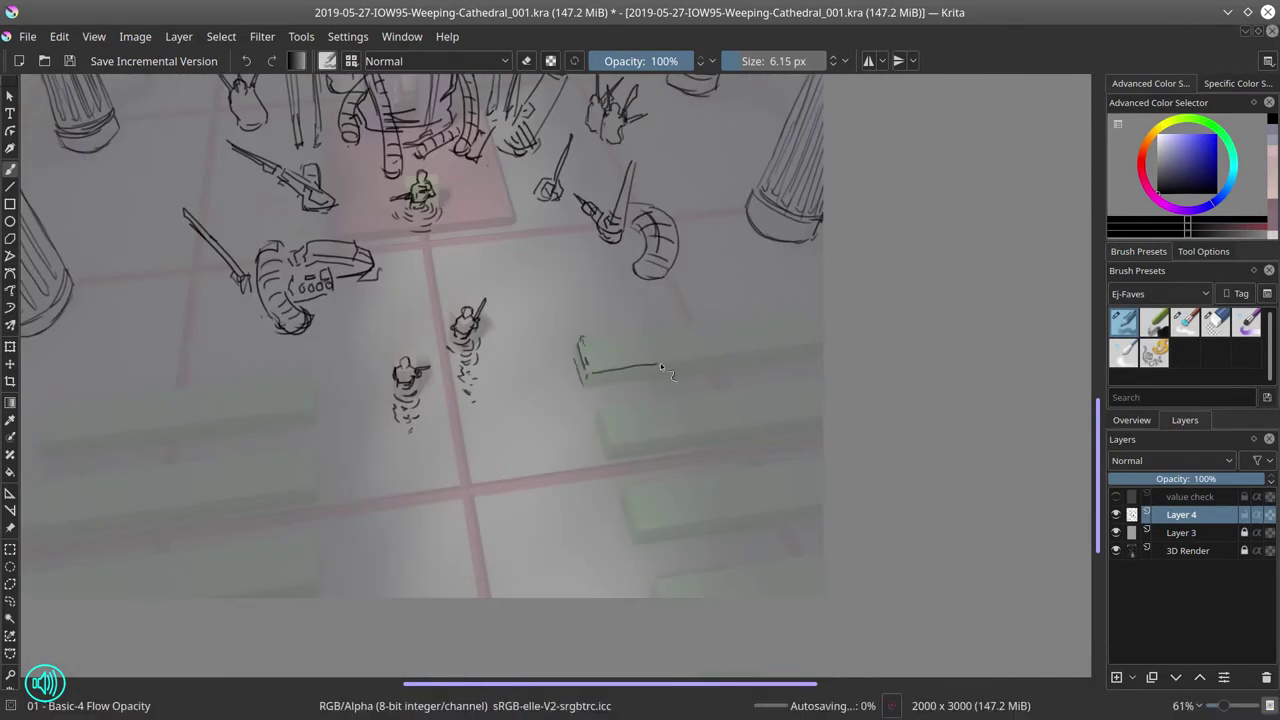
left_click_drag(698, 320, 696, 358)
left_click_drag(586, 342, 690, 328)
left_click_drag(588, 372, 704, 364)
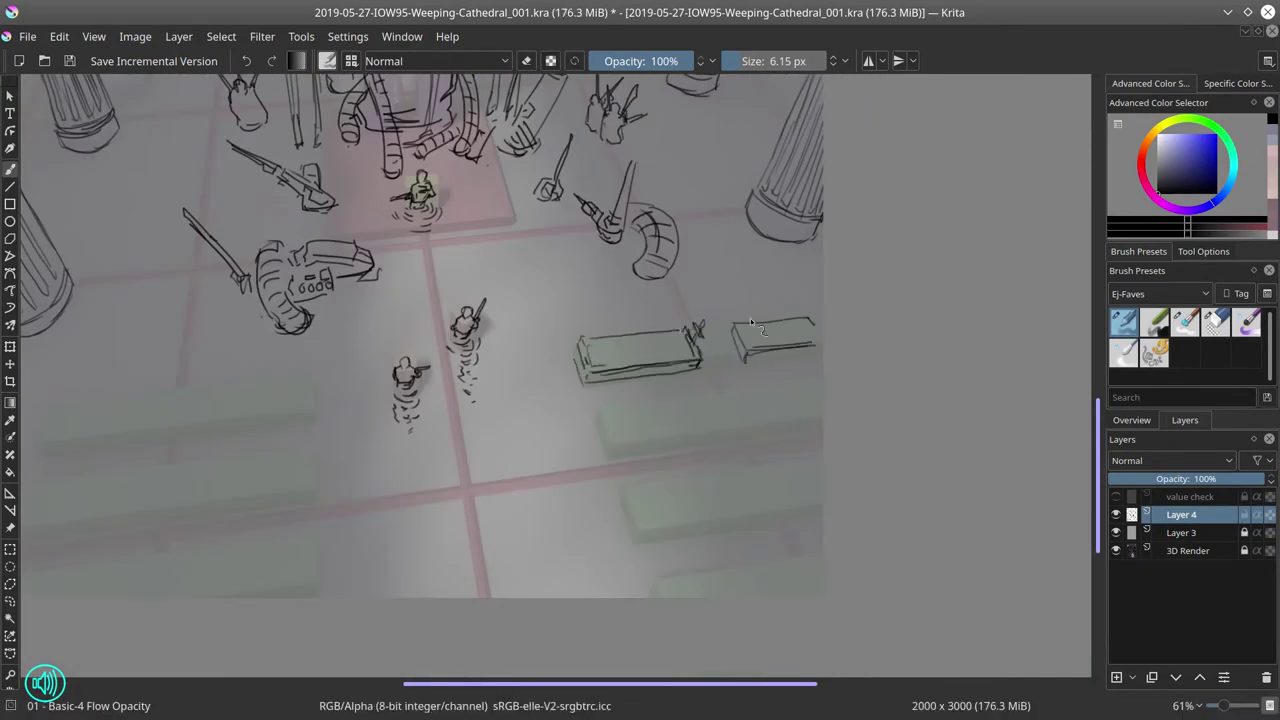
left_click_drag(790, 315, 820, 326)
left_click_drag(750, 360, 818, 350)
Step: Add further rows of bench boxes below, extending the right benches and a bottom bench
left_click_drag(600, 420, 716, 396)
left_click_drag(614, 450, 730, 432)
left_click_drag(596, 414, 604, 460)
left_click_drag(612, 456, 682, 444)
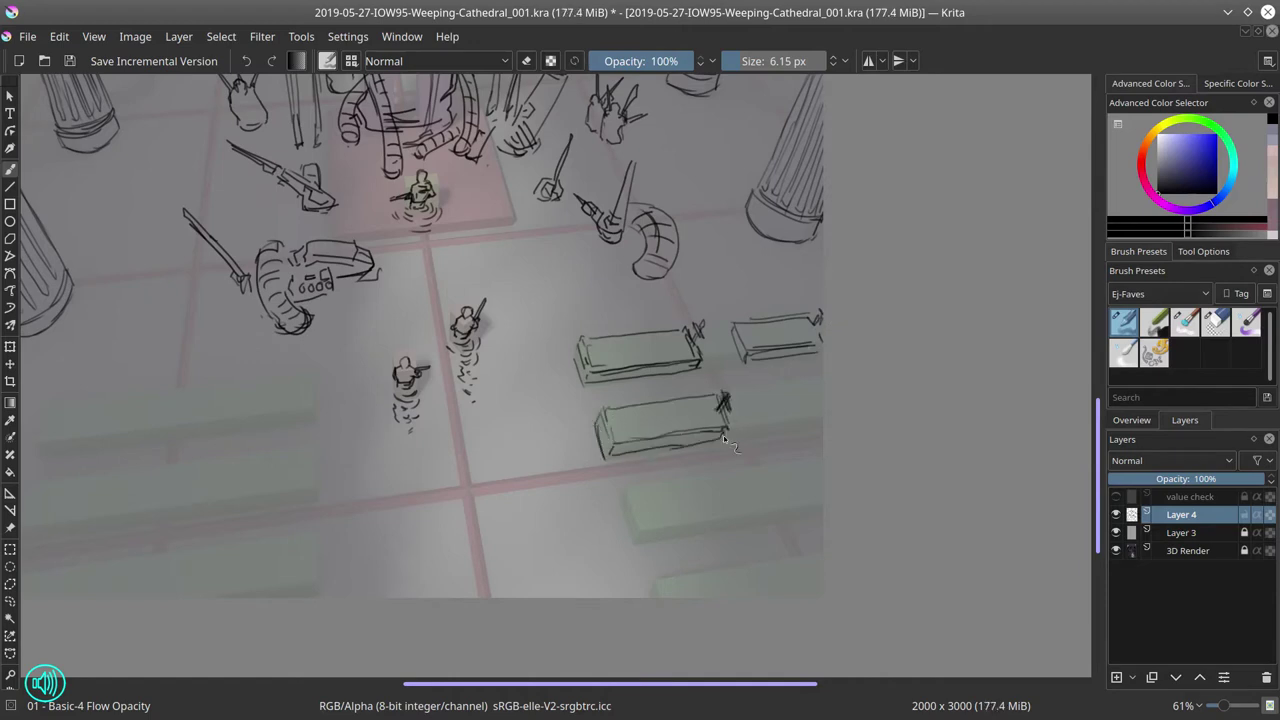
left_click_drag(758, 390, 822, 379)
left_click_drag(772, 430, 822, 417)
mouse_move(626, 491)
left_mouse_down()
mouse_move(680, 523)
mouse_move(744, 526)
left_mouse_up()
left_click_drag(690, 526, 762, 512)
left_click_drag(802, 505, 788, 477)
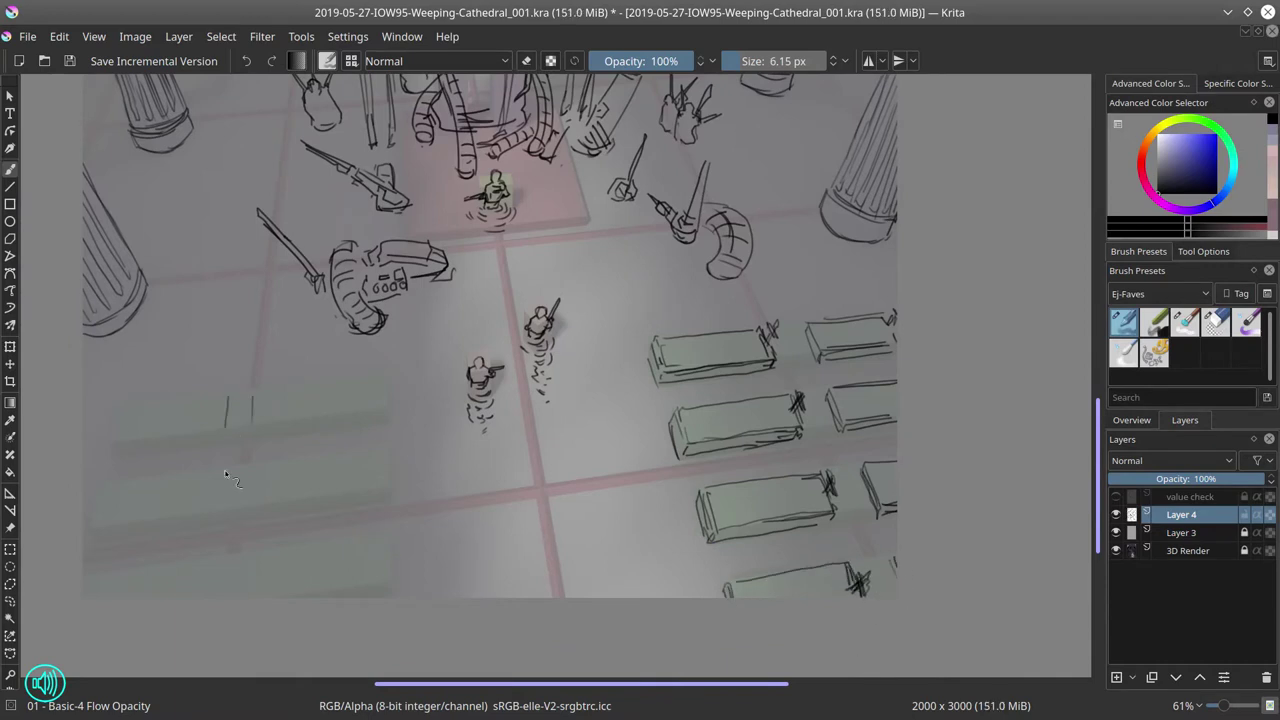
Step: Outline bench boxes on the left floor and hide the 3D Render layer
key("slash")
key("slash")
left_click_drag(250, 386, 349, 372)
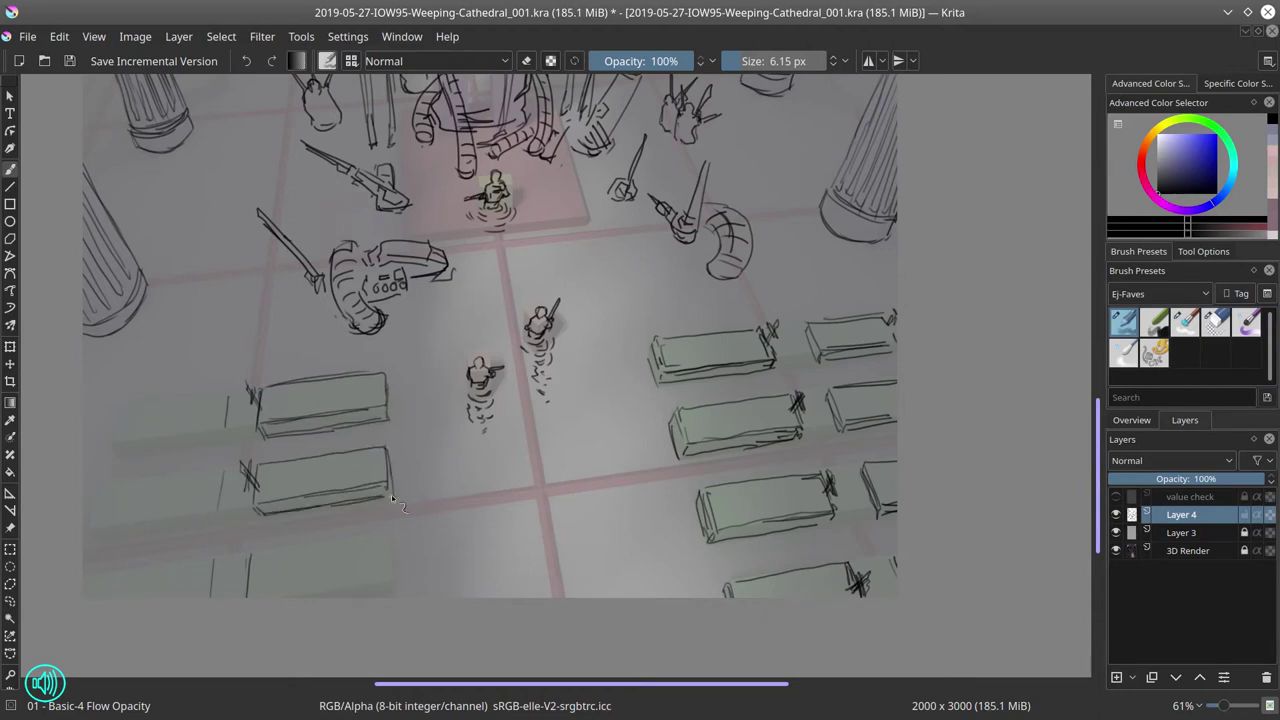
mouse_move(250, 552)
left_mouse_down()
mouse_move(384, 528)
mouse_move(394, 596)
left_mouse_up()
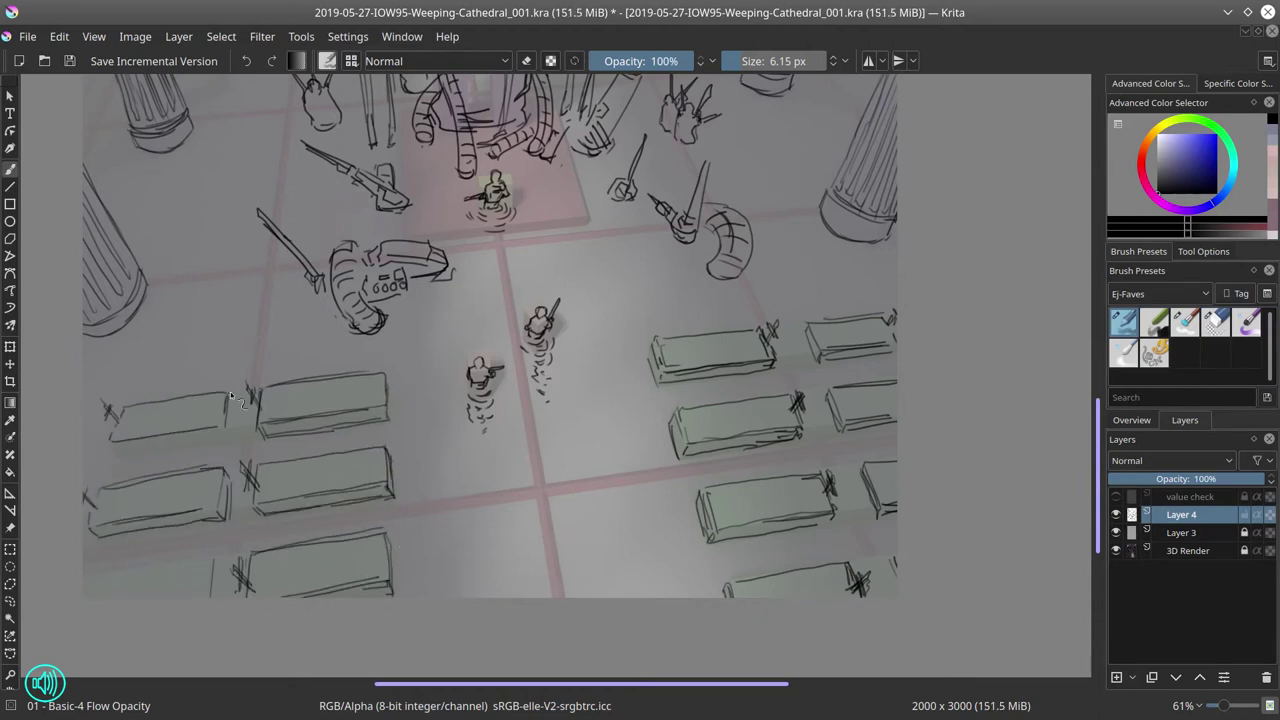
scroll(62, 562, "down", 5)
left_click(1116, 550)
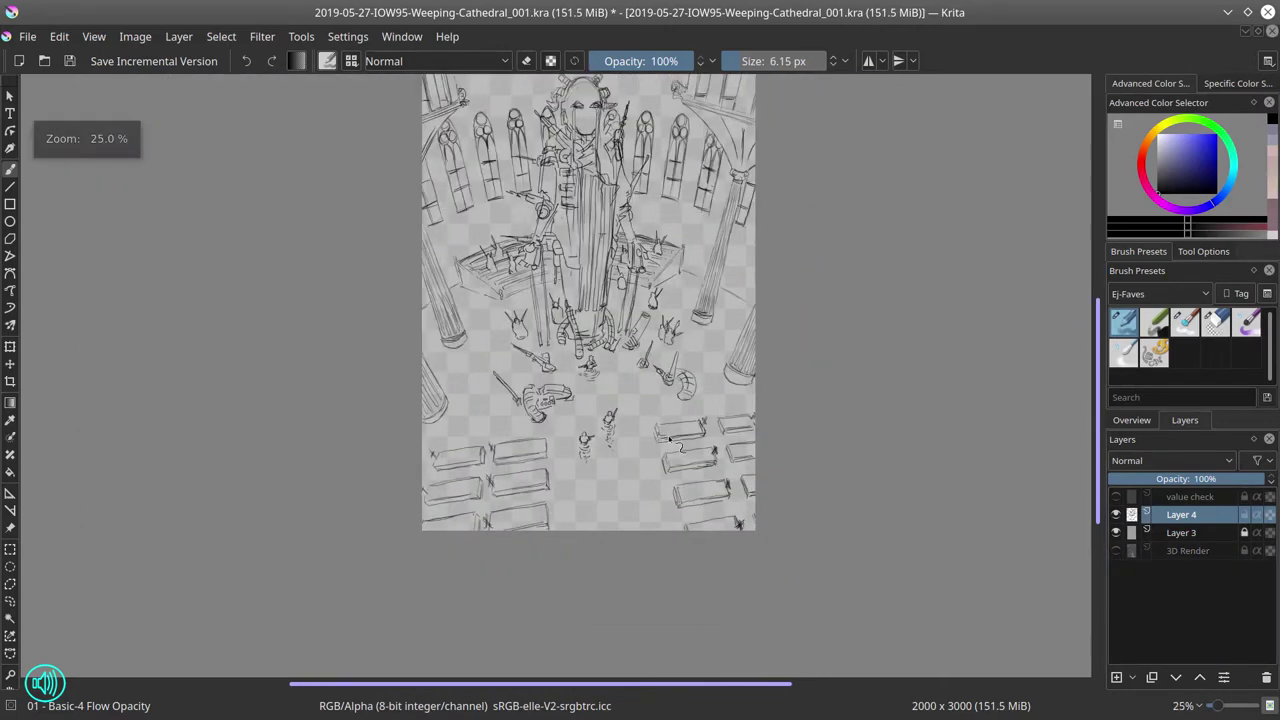
Step: Save the painting and undo the last two actions to return to Layer 3
left_click(28, 36)
left_click(43, 117)
key("ctrl+z")
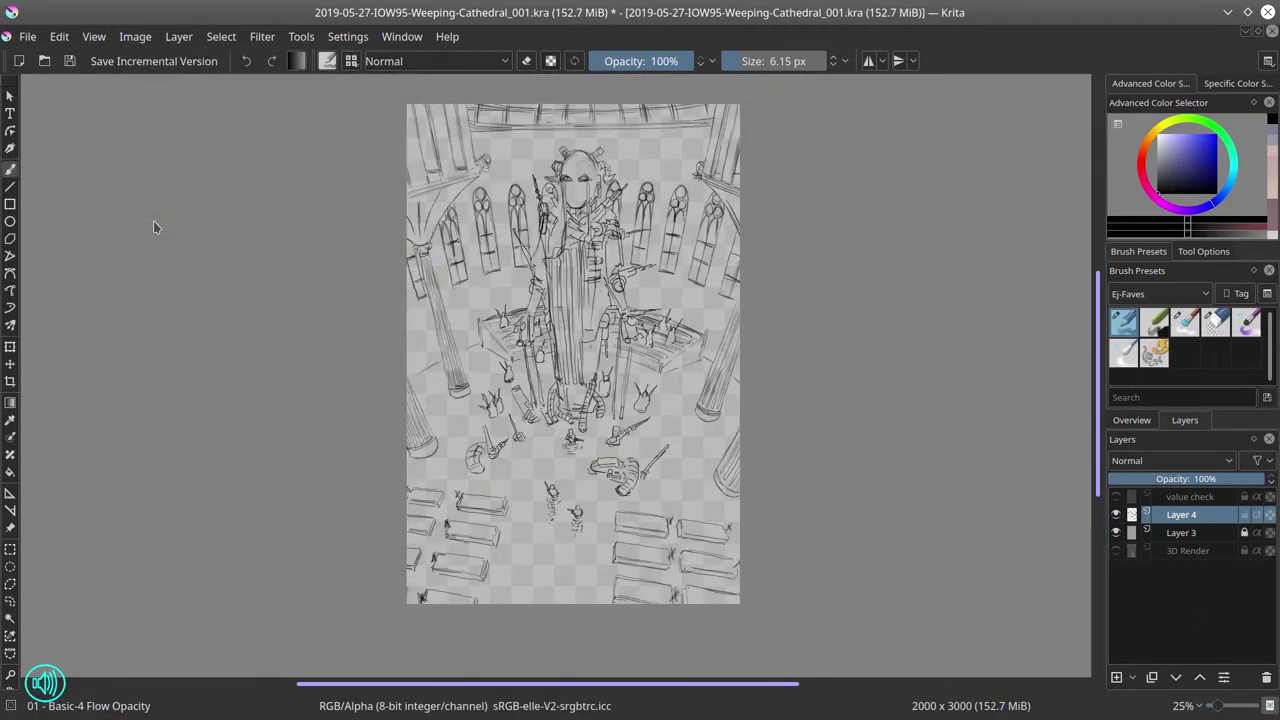
key("ctrl+z")
key("ctrl+z")
key("ctrl+z")
key("ctrl+z")
key("ctrl+z")
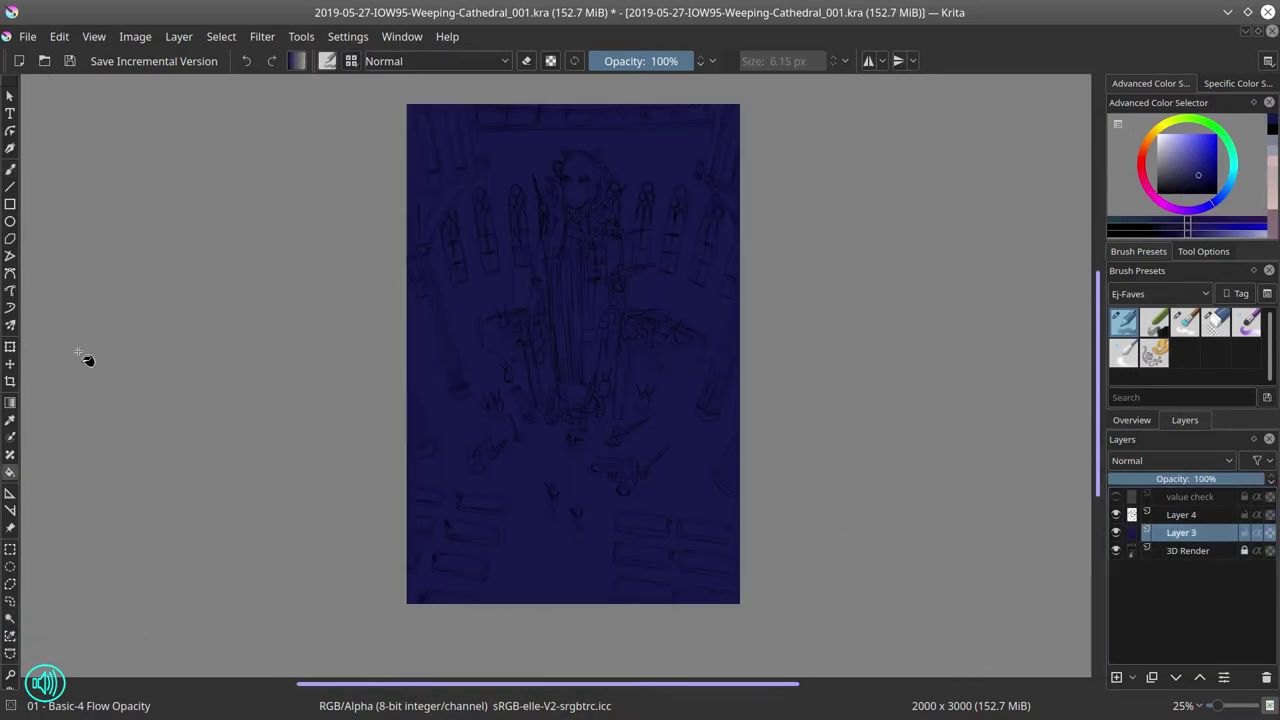
Step: Polygon-select the light shaft area on Layer 3 and bucket-fill it tan
left_click(10, 584)
left_click(526, 395)
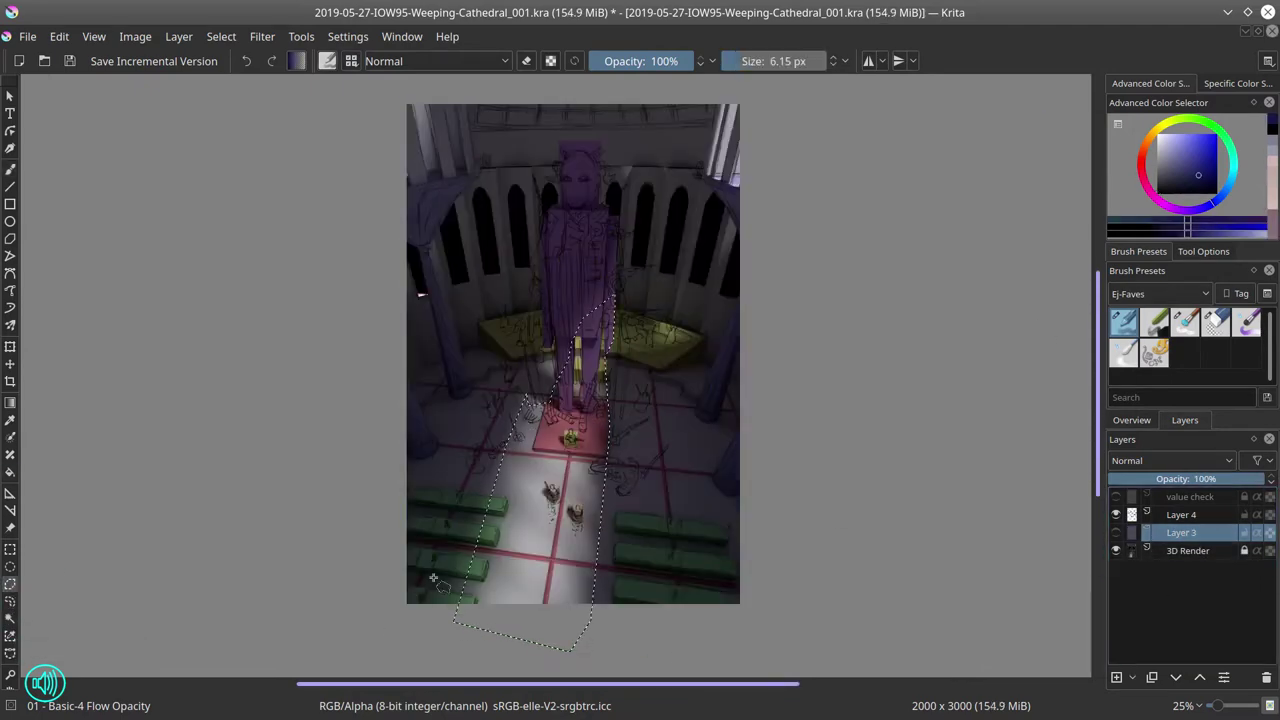
key("f")
left_click(580, 466)
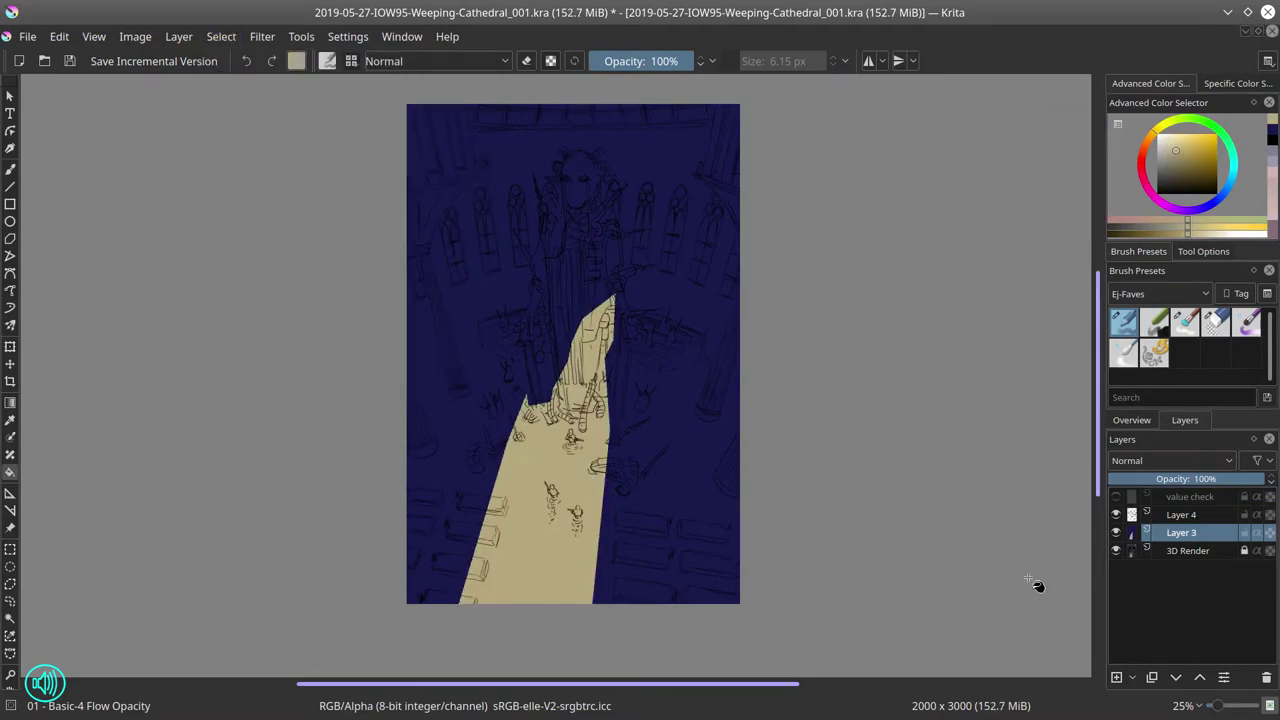
Step: Duplicate and group the sketch and light layers, and copy the 3D Render layer
right_click(1200, 515)
left_click(1090, 468)
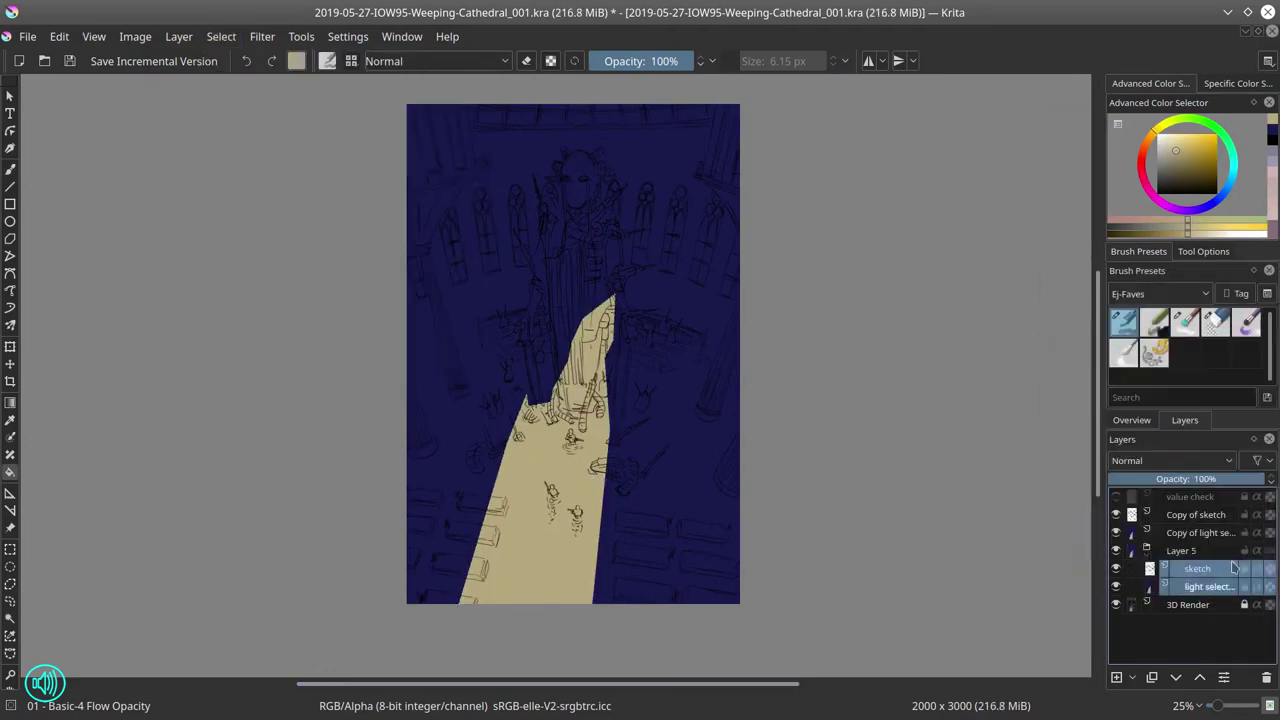
right_click(1195, 531)
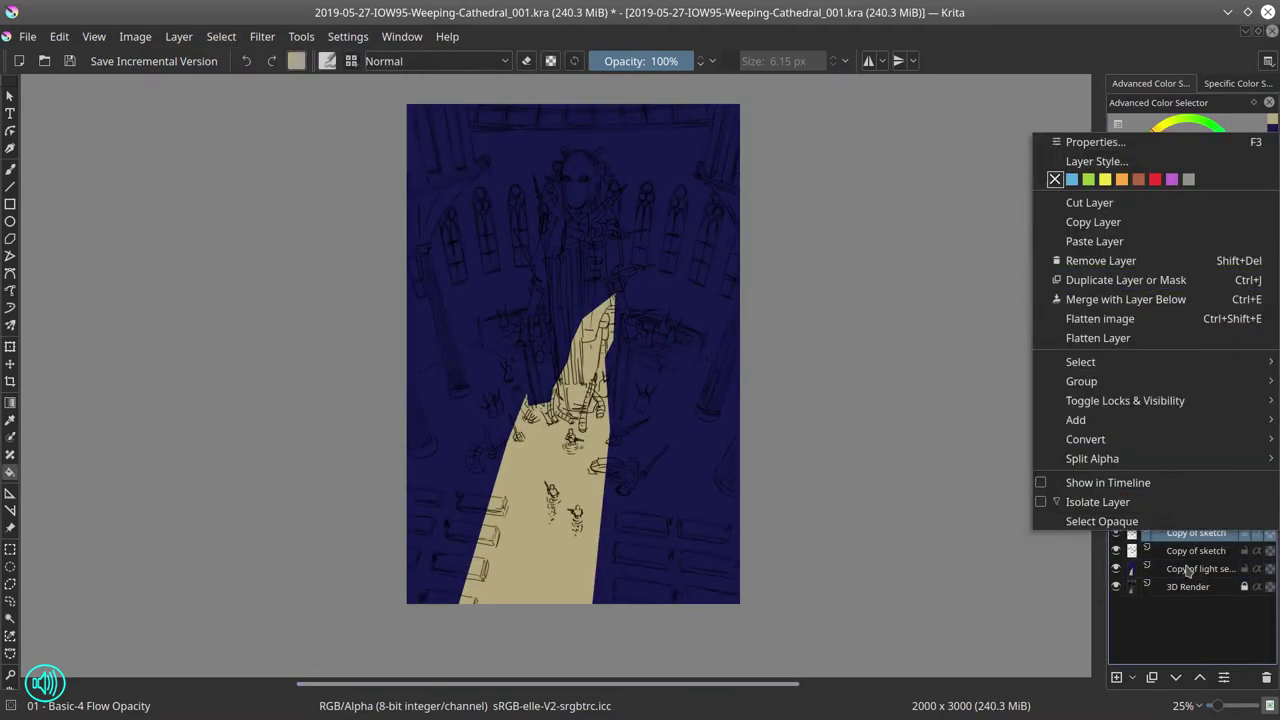
left_click(1188, 570)
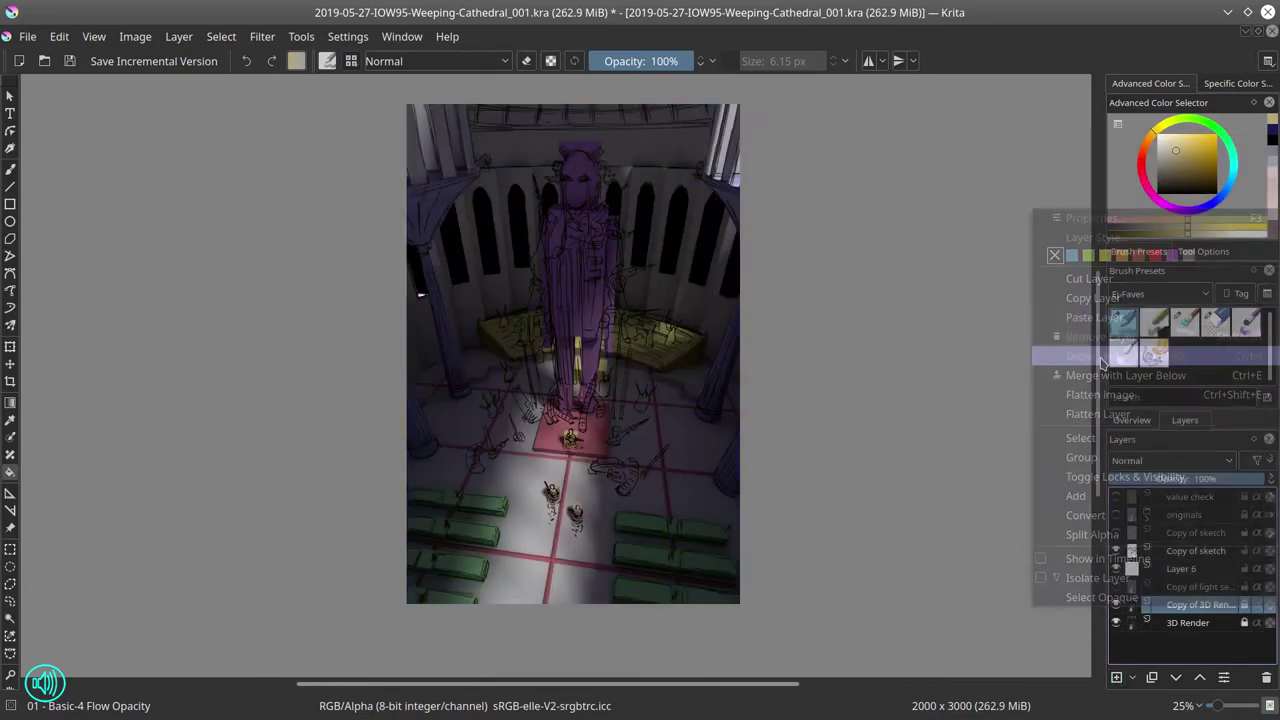
Step: Apply an HSV/HSL Adjustment, select the light selection copy layer, and save
key("ctrl+u")
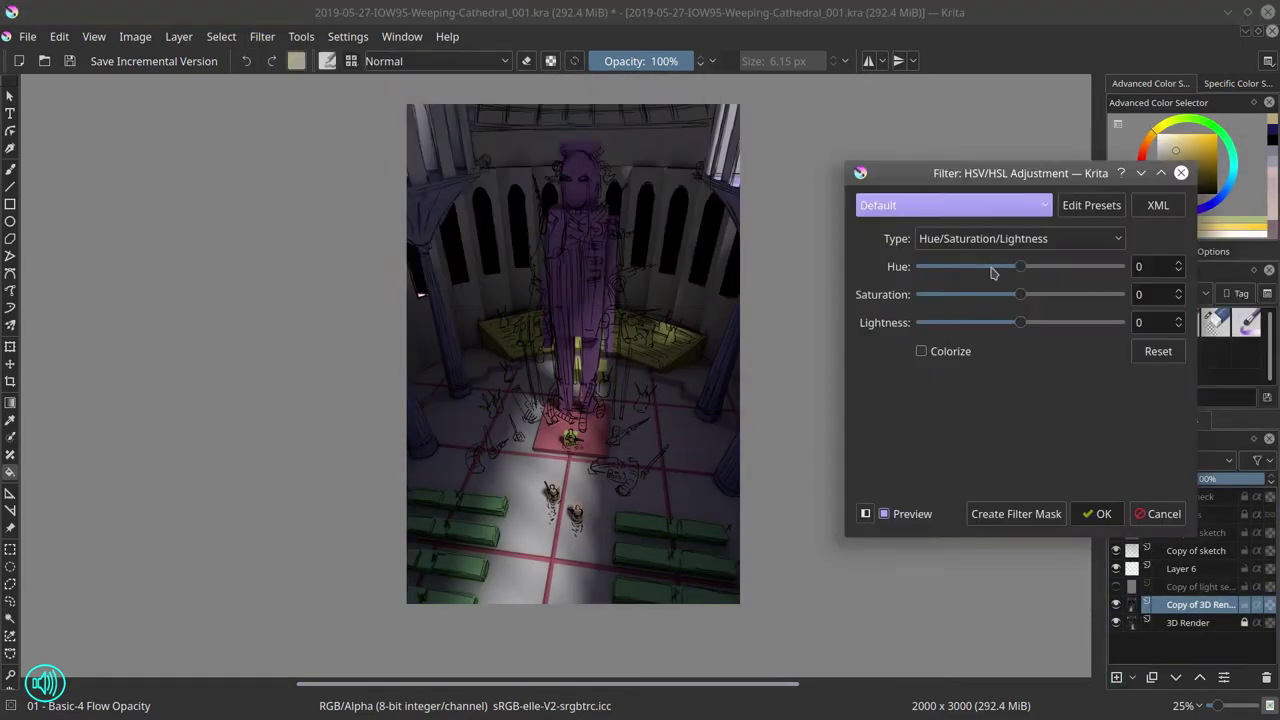
left_click(1103, 513)
left_click(1200, 590)
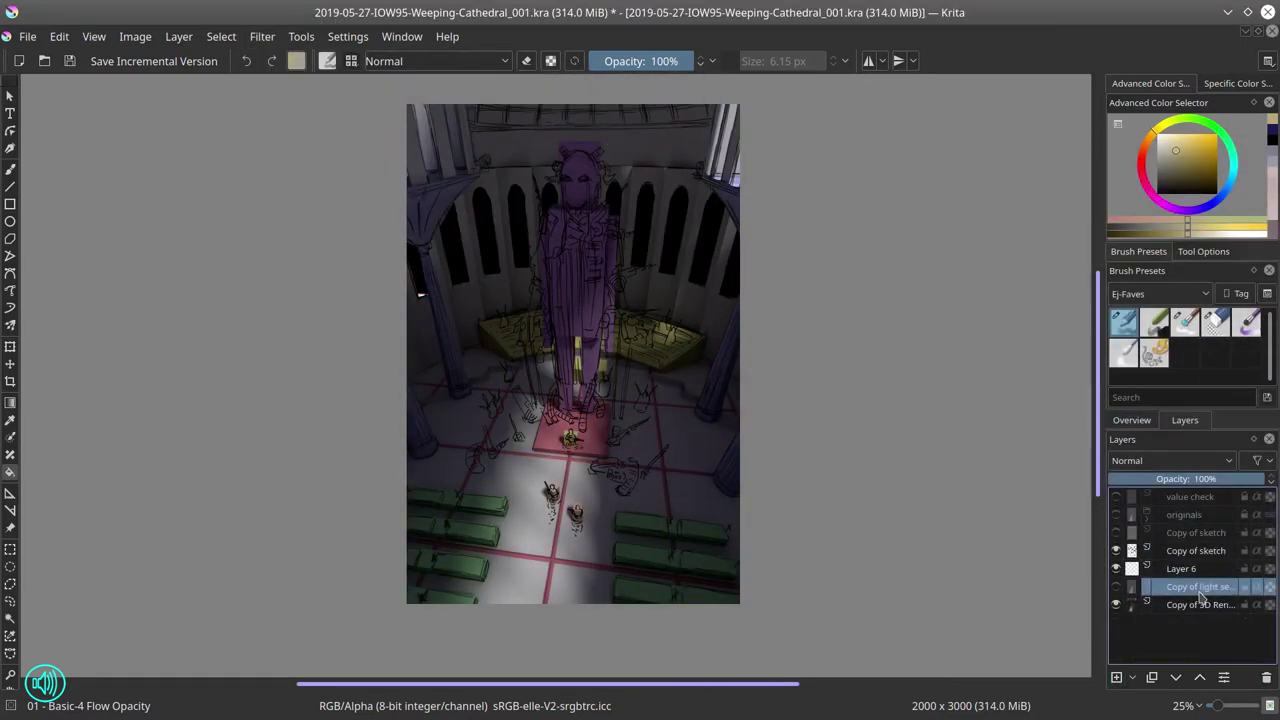
left_click(28, 36)
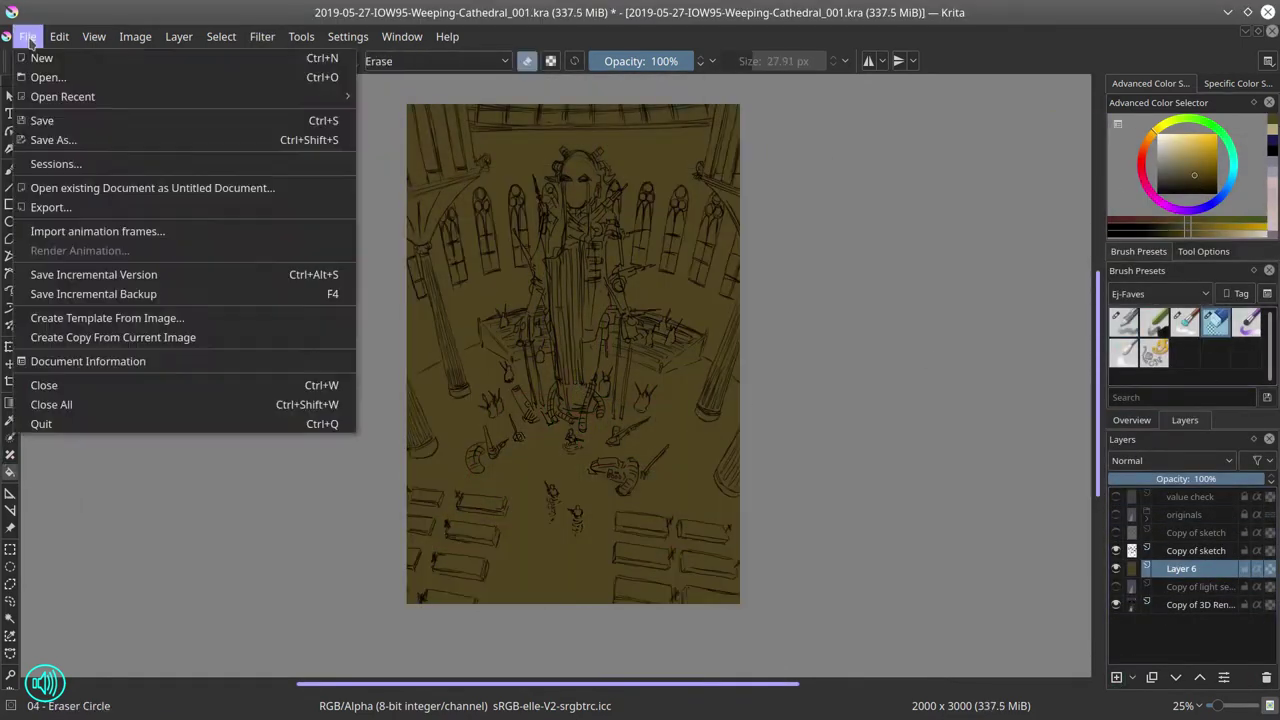
left_click(271, 122)
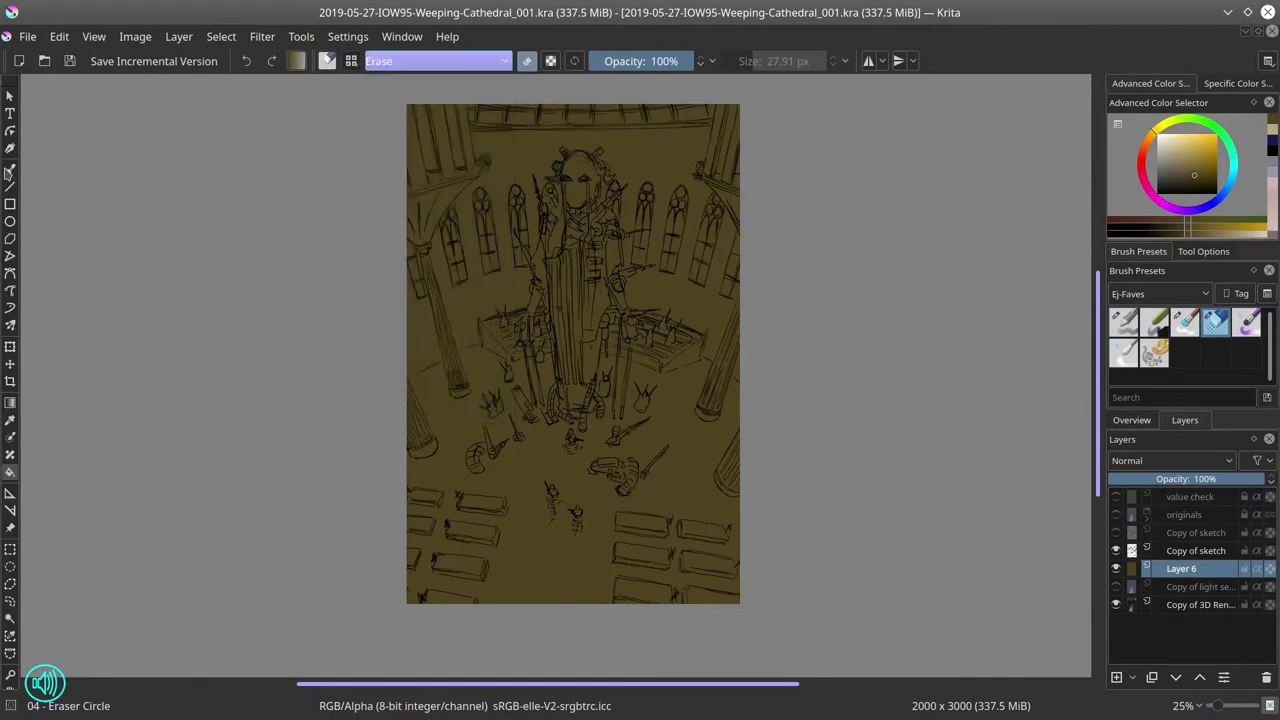
Step: Paint teal, cream, magenta and dark teal colour masses in Normal mode, then take a blending brush
key("e")
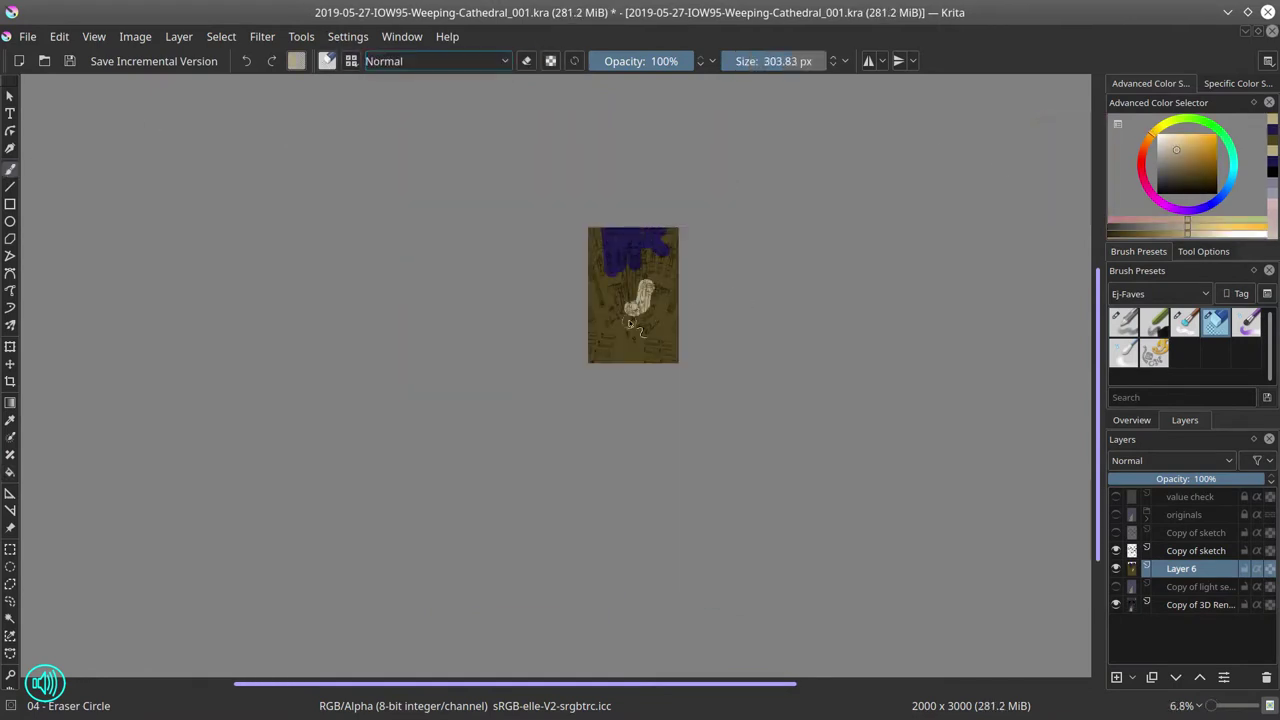
mouse_move(635, 305)
left_mouse_down()
mouse_move(628, 250)
mouse_move(632, 350)
left_mouse_up()
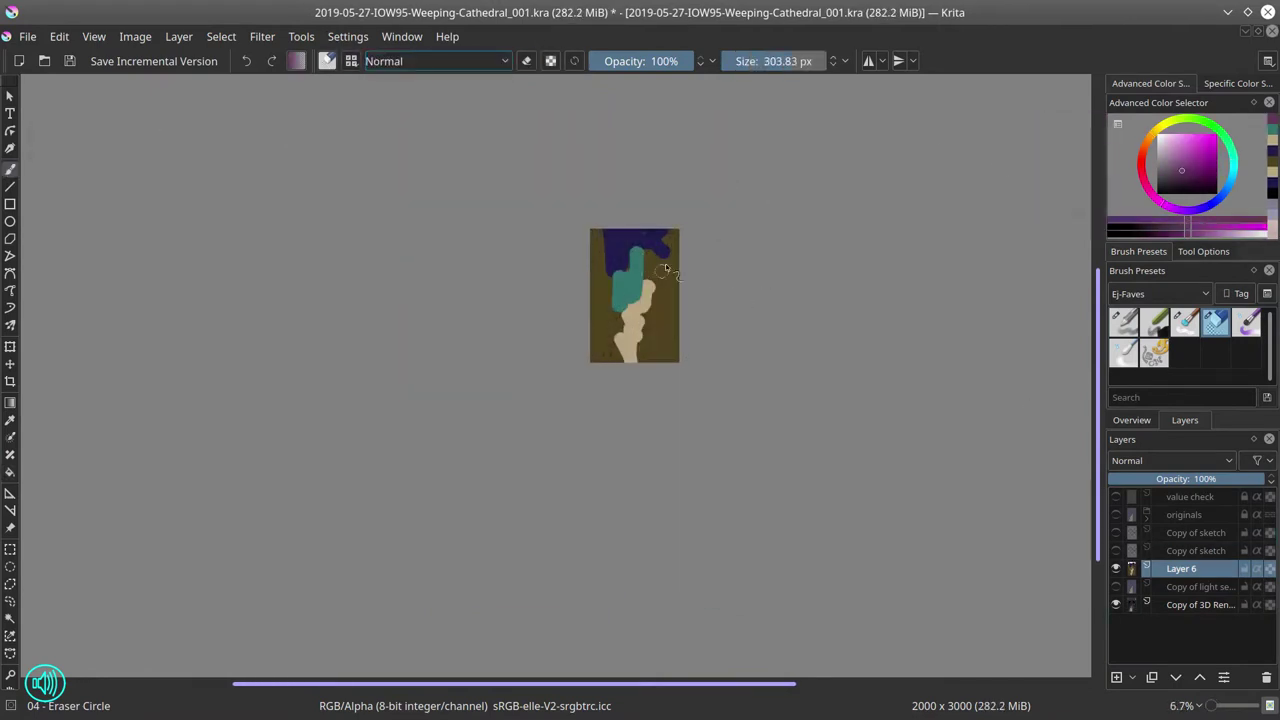
mouse_move(640, 265)
left_mouse_down()
mouse_move(614, 303)
mouse_move(665, 350)
left_mouse_up()
left_click(1197, 186)
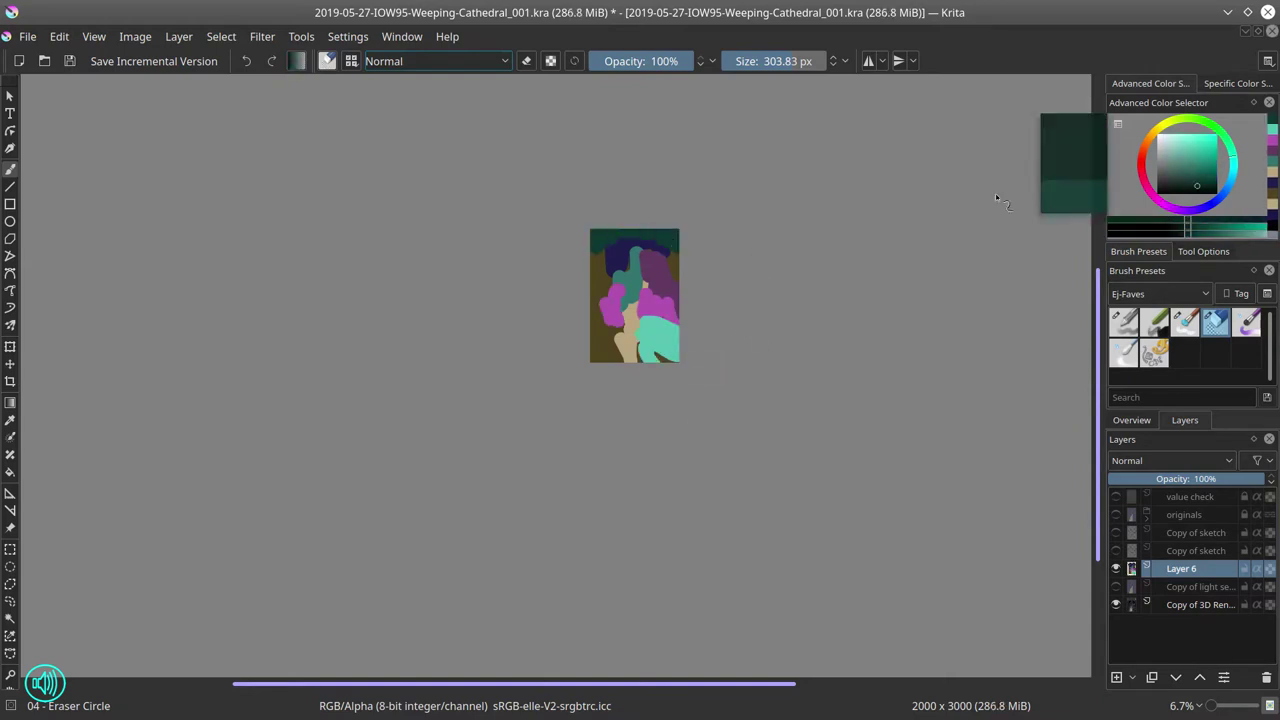
mouse_move(600, 240)
left_mouse_down()
mouse_move(682, 289)
mouse_move(640, 300)
mouse_move(618, 287)
left_mouse_up()
left_click(1123, 352)
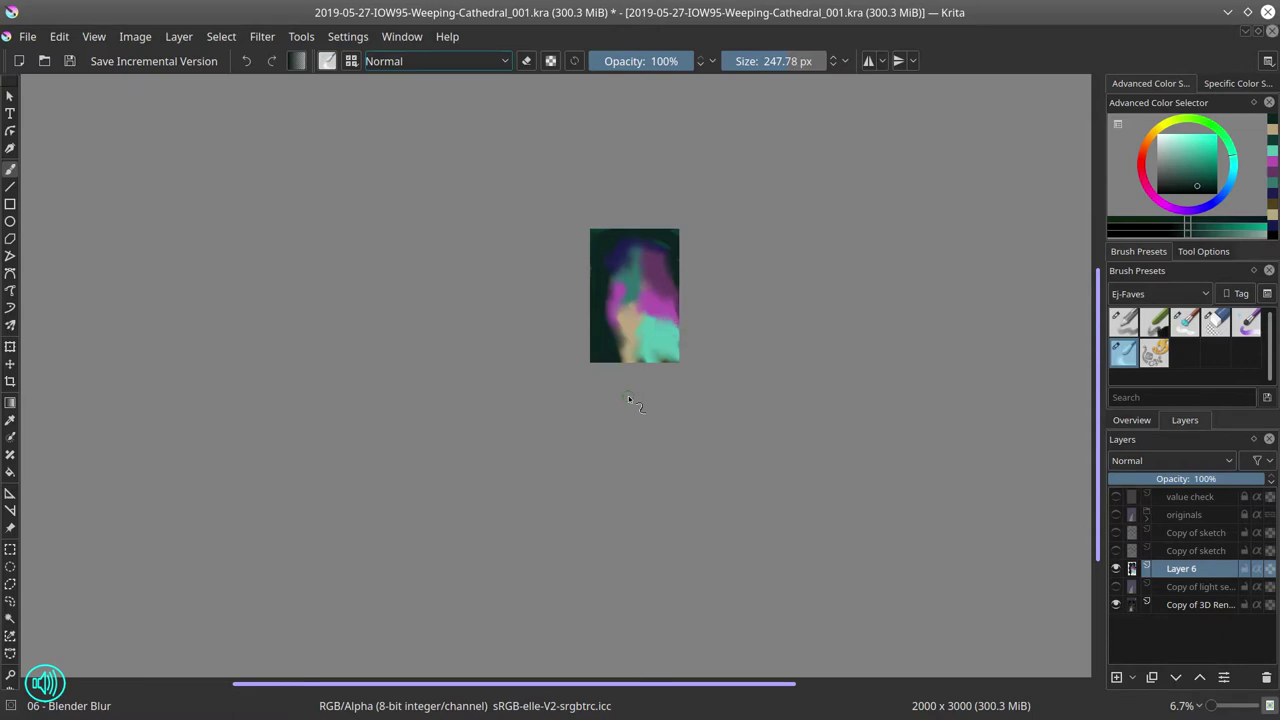
Step: Shift the colours' hue to 107 with HSV/HSL Adjustment, pick magenta, and save
left_click(262, 36)
left_click(560, 230)
left_click_drag(1020, 266, 1080, 287)
key("Return")
key("slash")
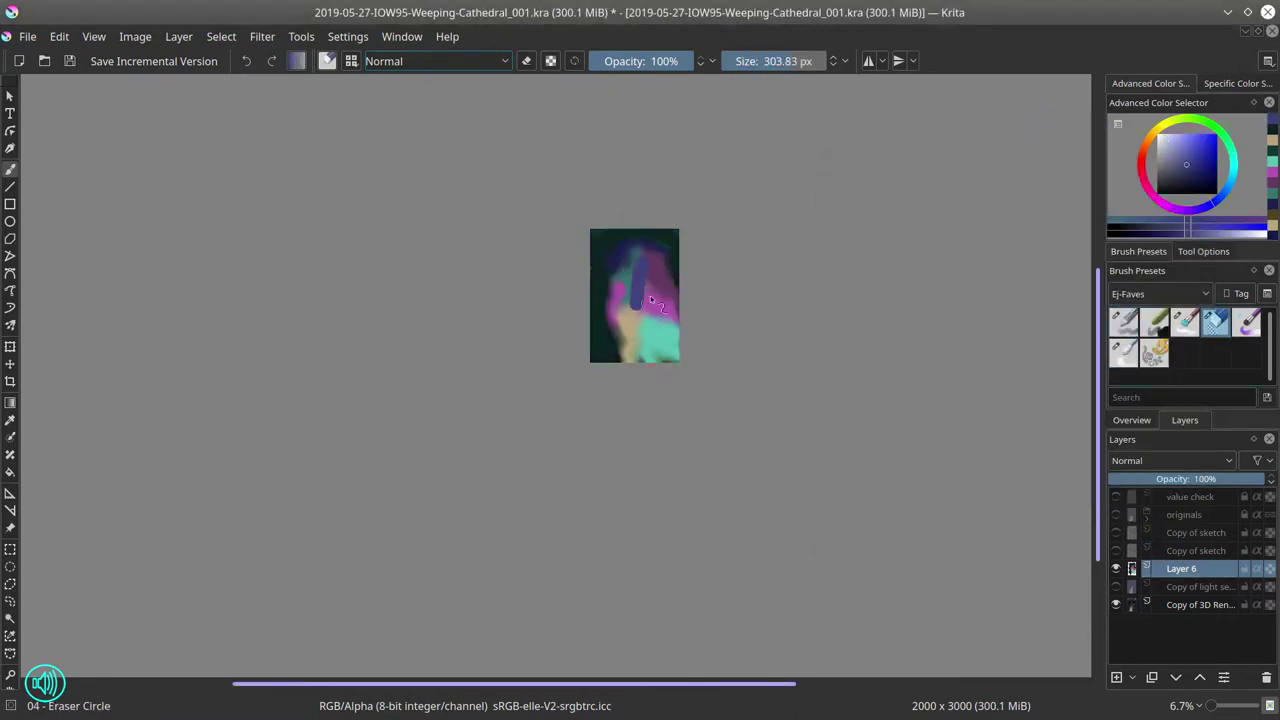
left_click_drag(612, 272, 600, 320)
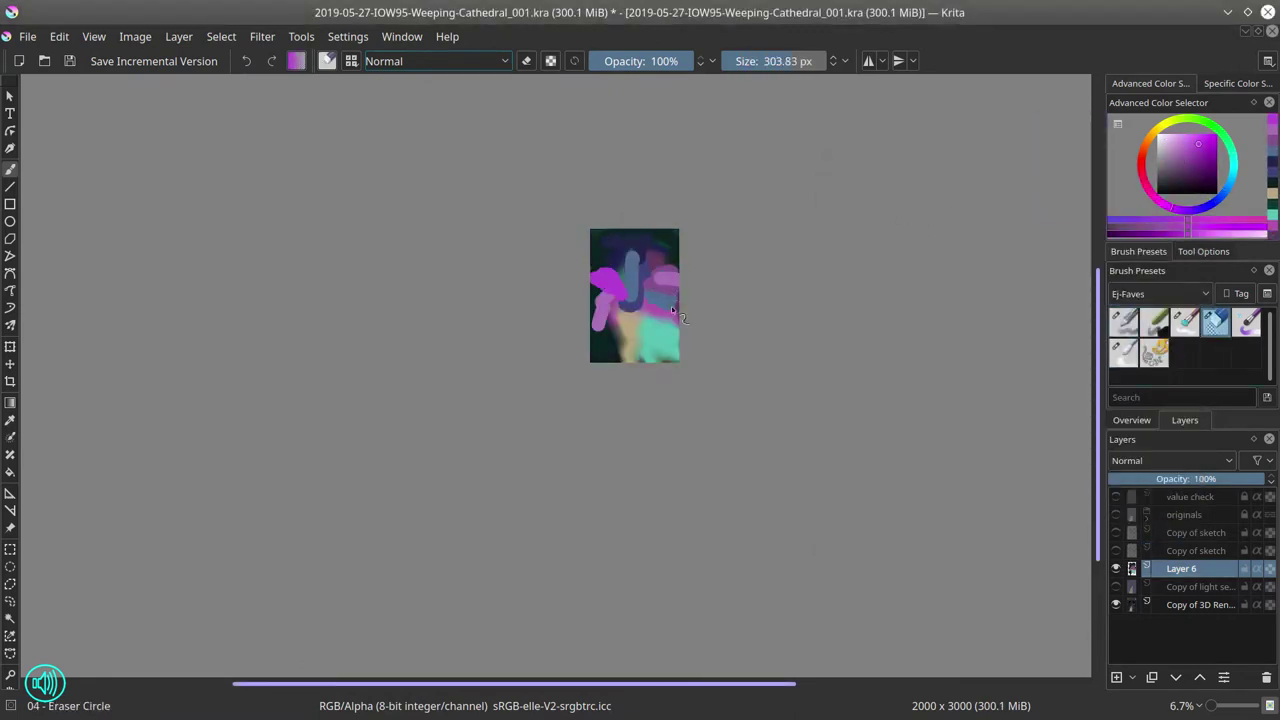
key("ctrl+s")
Step: On a new Layer 7, scatter gold and magenta marks with the Shapes Mecha brush
key("Insert")
left_click(1153, 352)
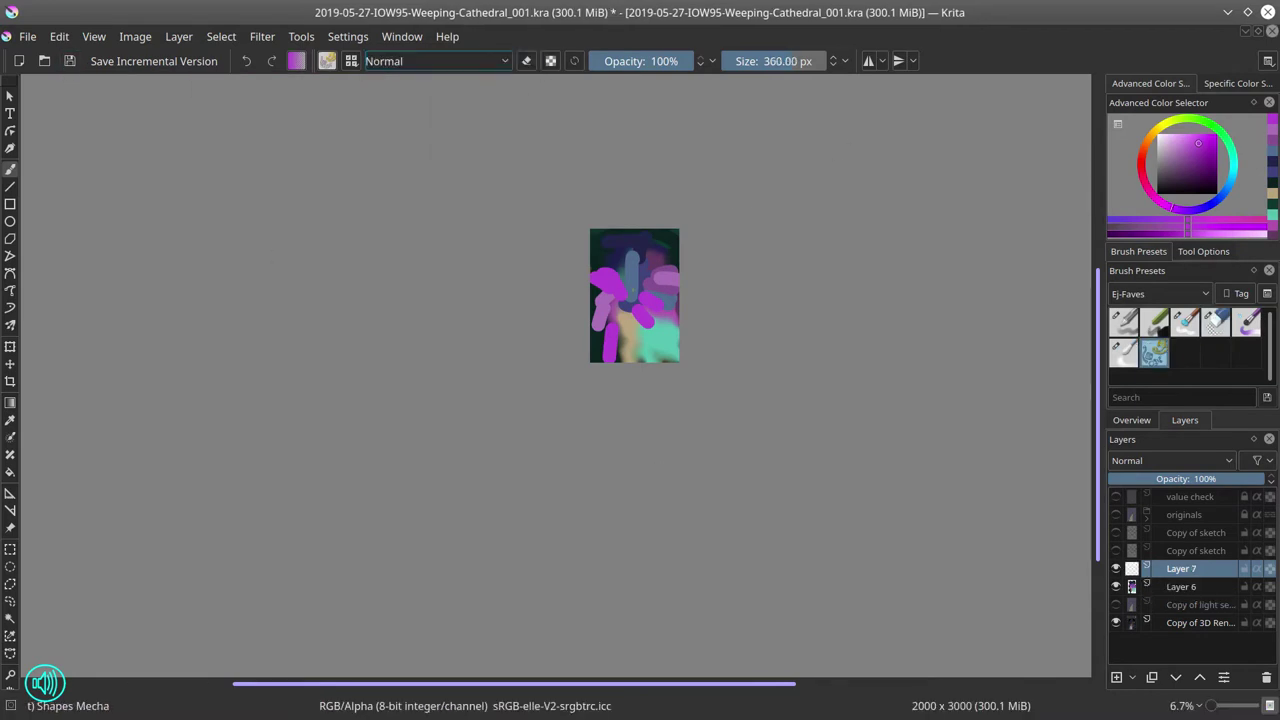
key("F5")
key("F5")
left_click_drag(625, 340, 641, 177)
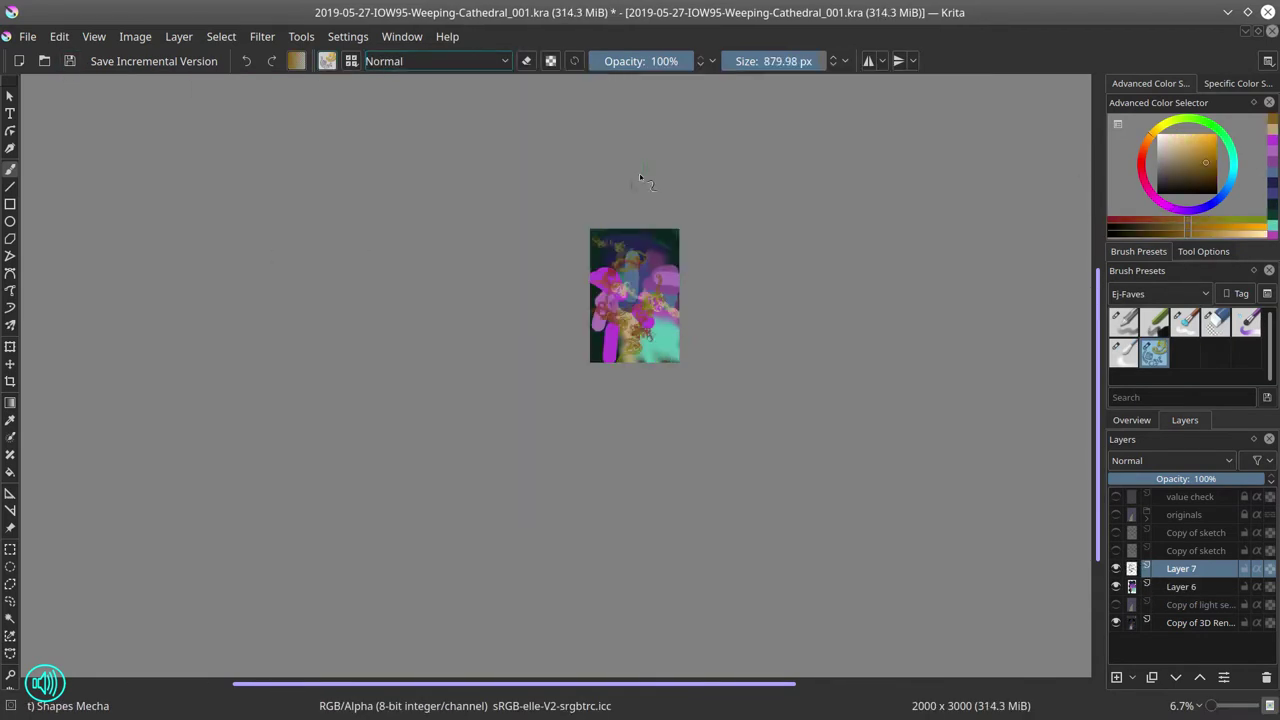
left_click(620, 300, "ctrl")
left_click_drag(610, 250, 615, 330)
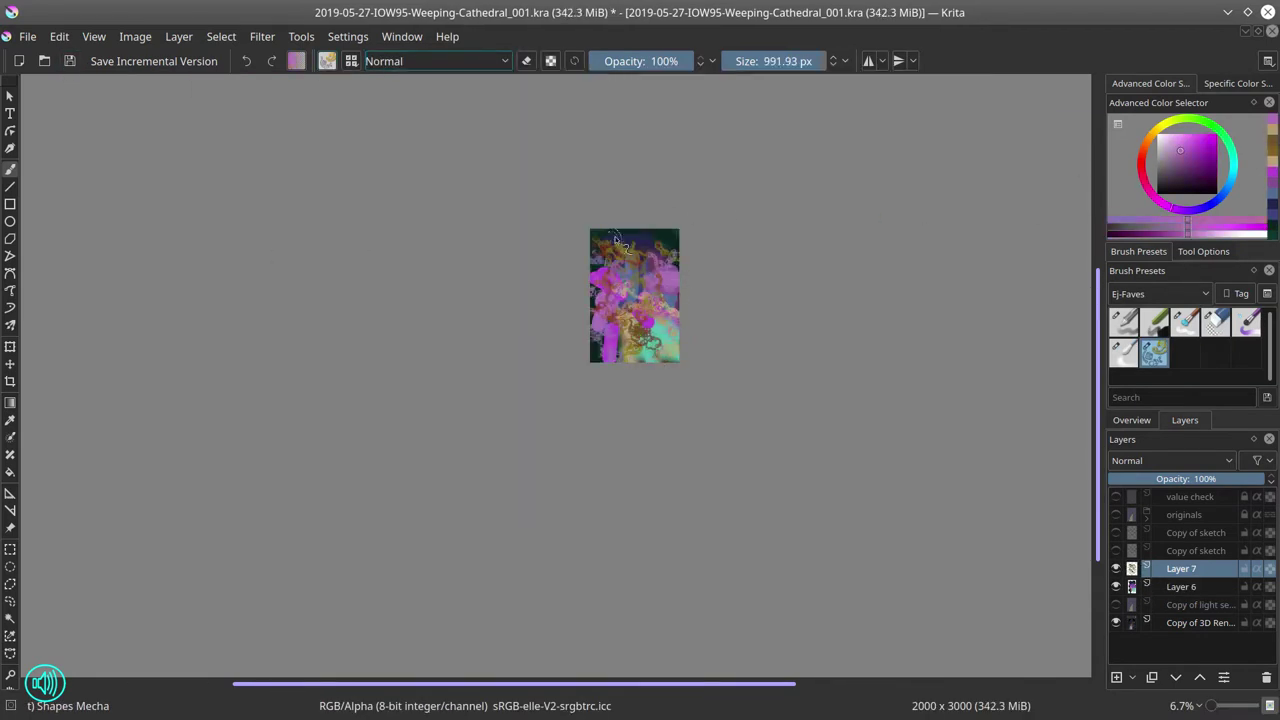
Step: Select the light shaft shape through the light selection copy and Layer 6 layers
left_click(1118, 605)
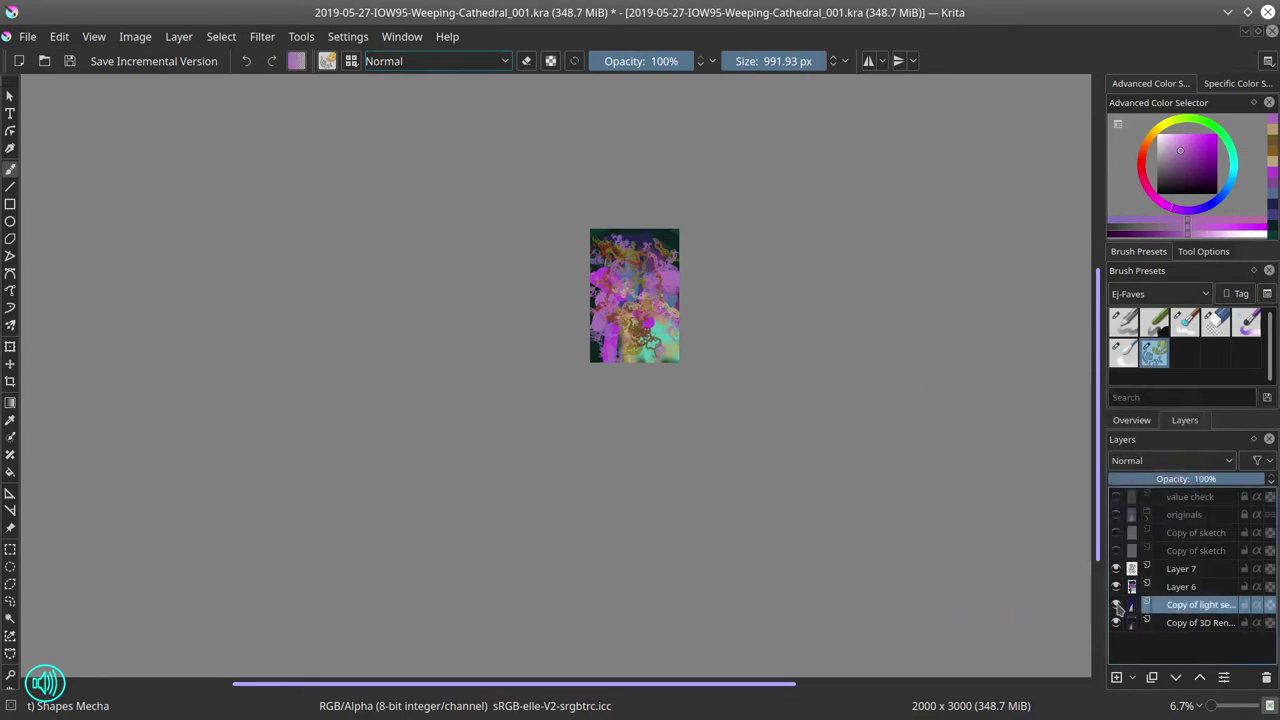
left_click(1181, 586)
scroll(625, 440, "up", 5)
left_click(1181, 568)
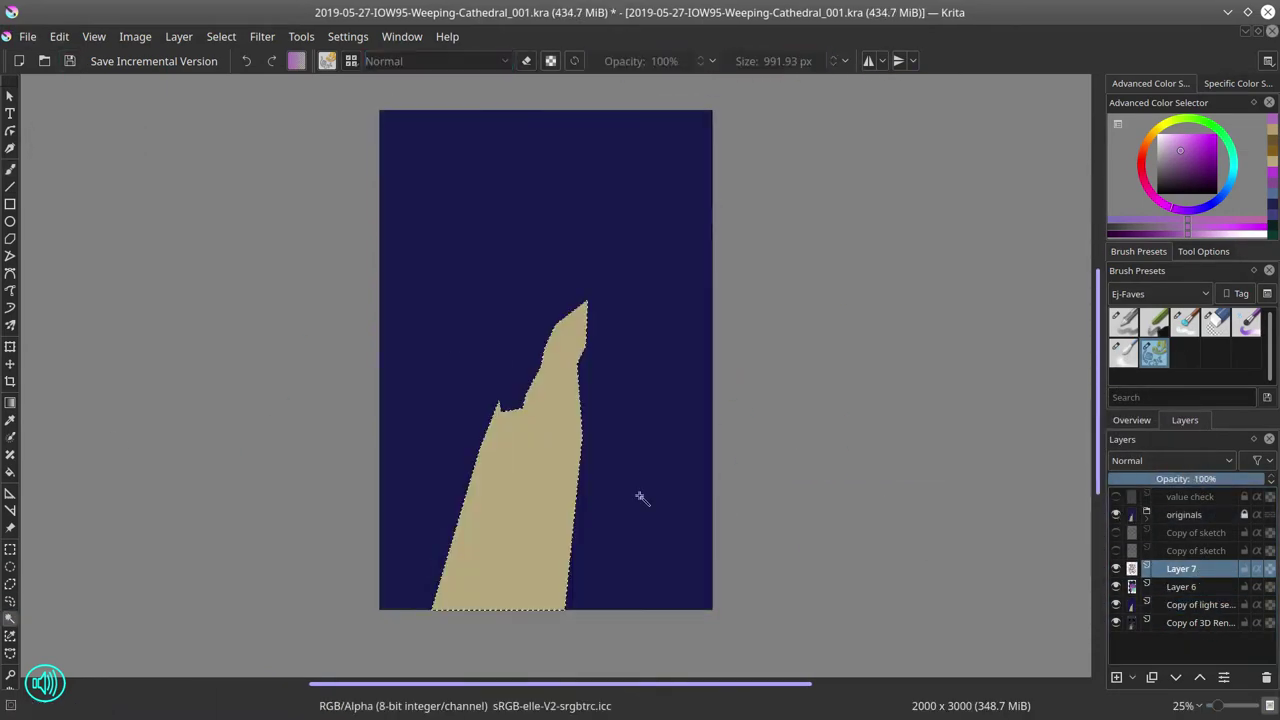
Step: Brighten the light shaft with a raised curve, adjust curves on the inverted selection, and save
key("ctrl+m")
left_click_drag(994, 357, 994, 330)
left_click(1096, 513)
left_click(179, 36)
left_click(250, 100)
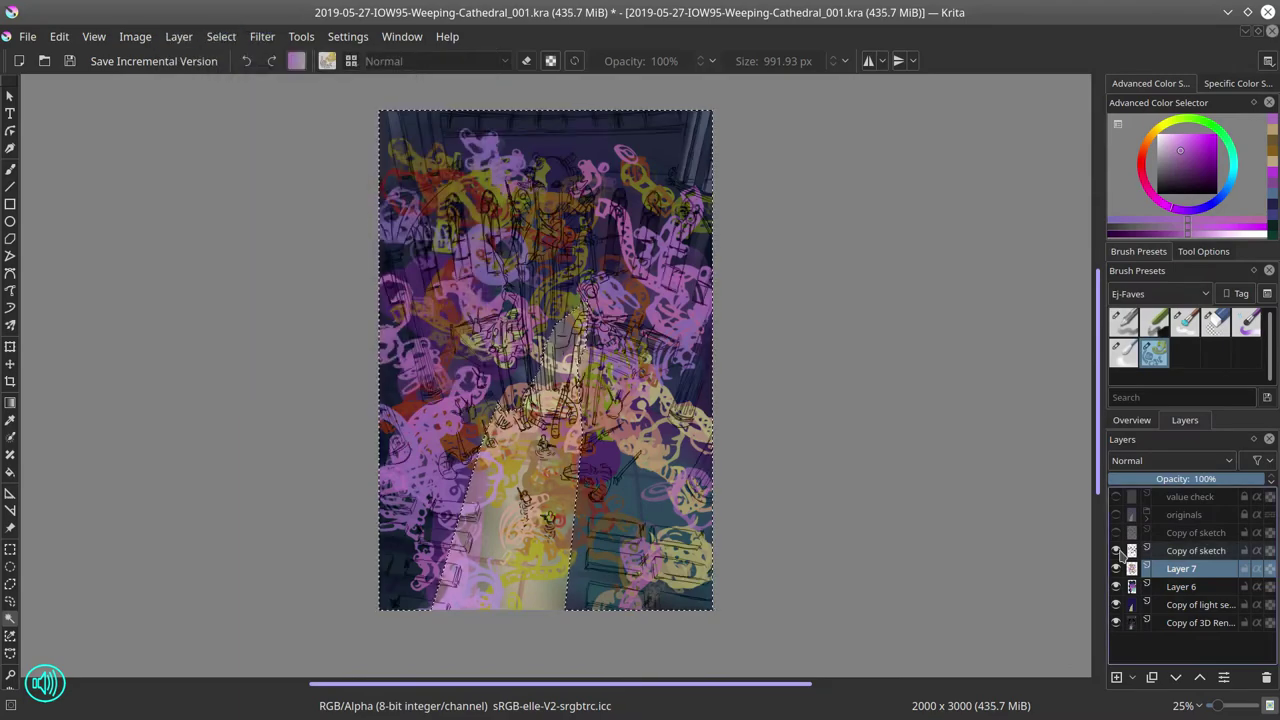
key("ctrl+m")
left_click(1092, 512)
left_click(69, 61)
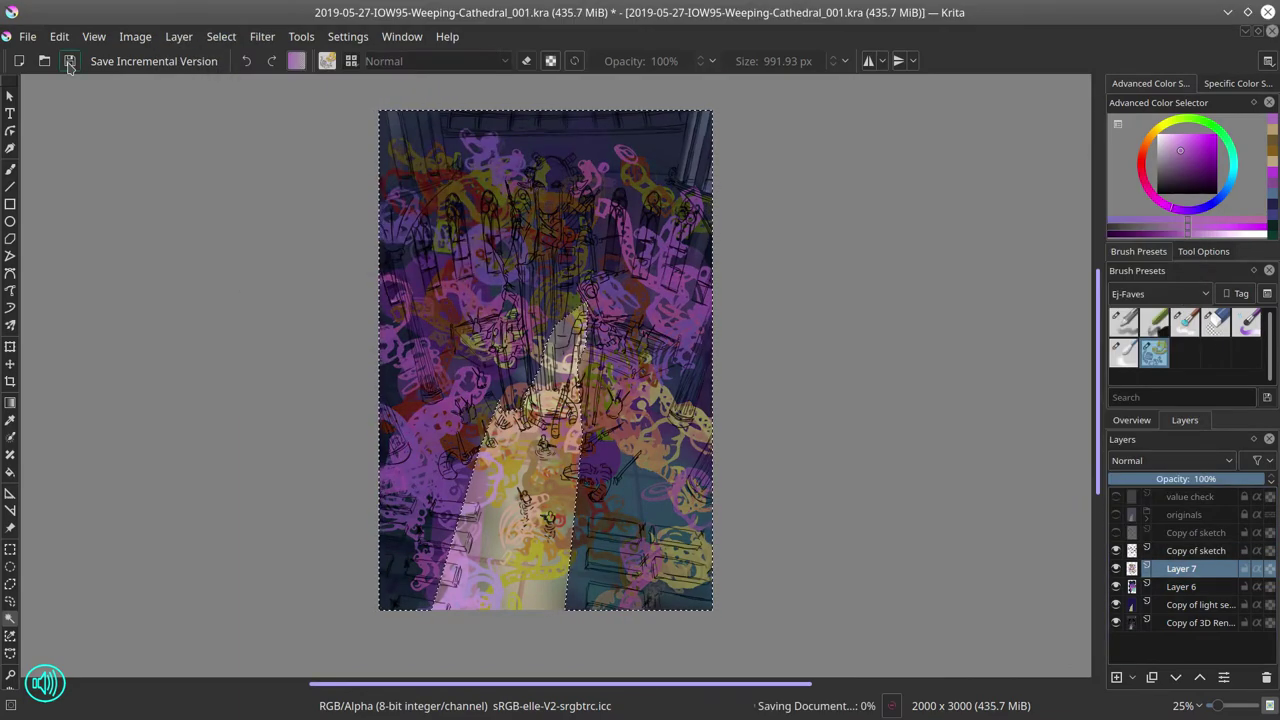
Step: Import the robot café painting from the digital artwork folder as a new layer
left_click(179, 36)
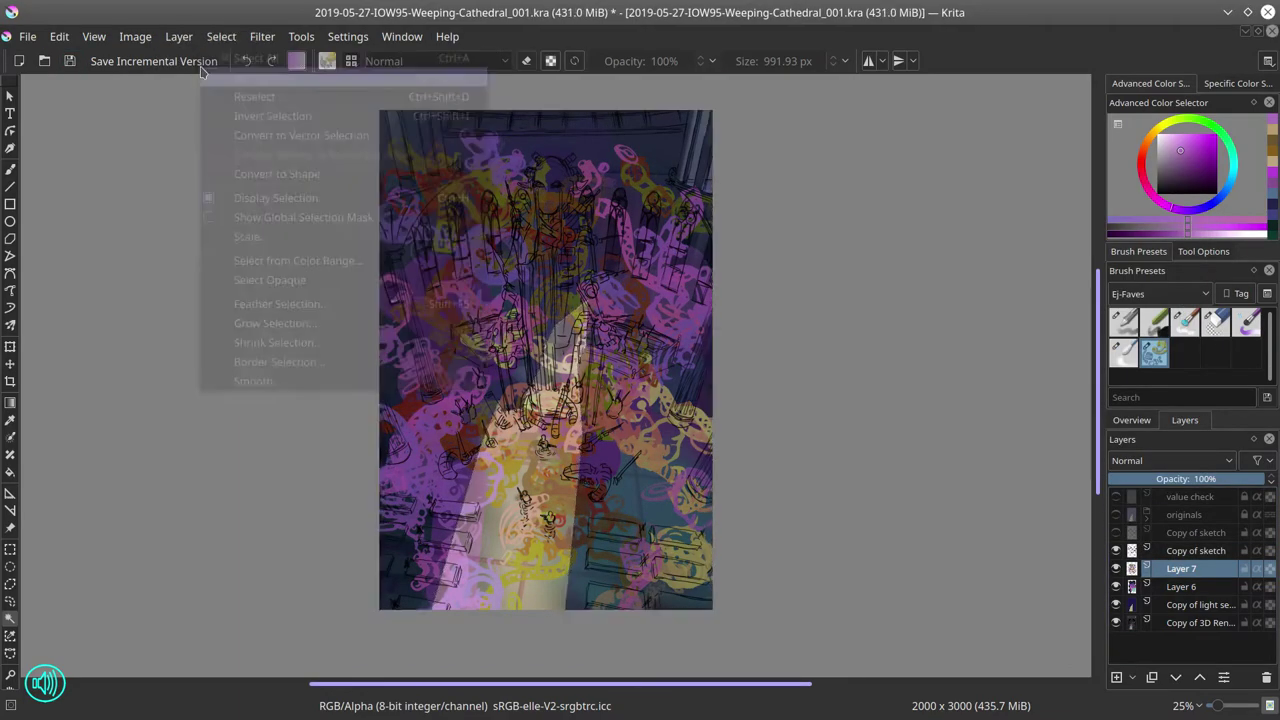
left_click(260, 150)
double_click(675, 328)
left_click(686, 351)
left_click(923, 523)
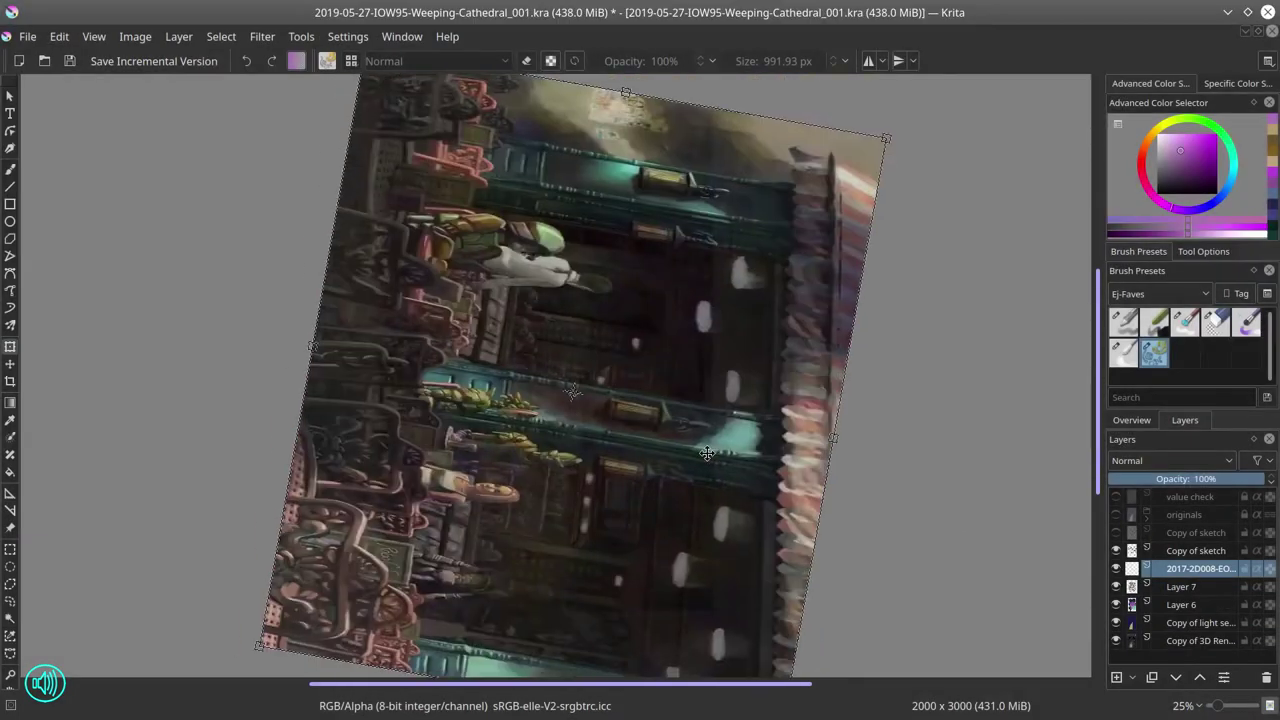
Step: Select the whole canvas, apply a brightening curve, and lower the imported layer's opacity
left_click(221, 36)
left_click(222, 92)
key("ctrl+m")
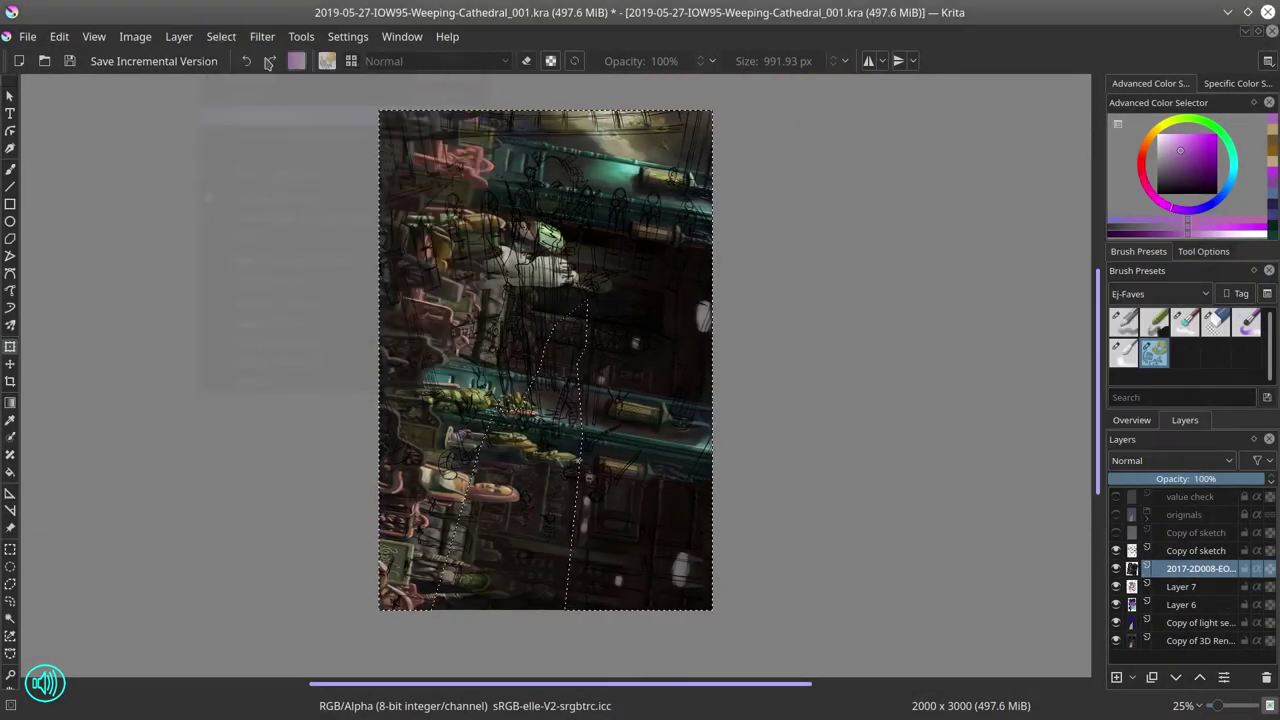
left_click(1097, 513)
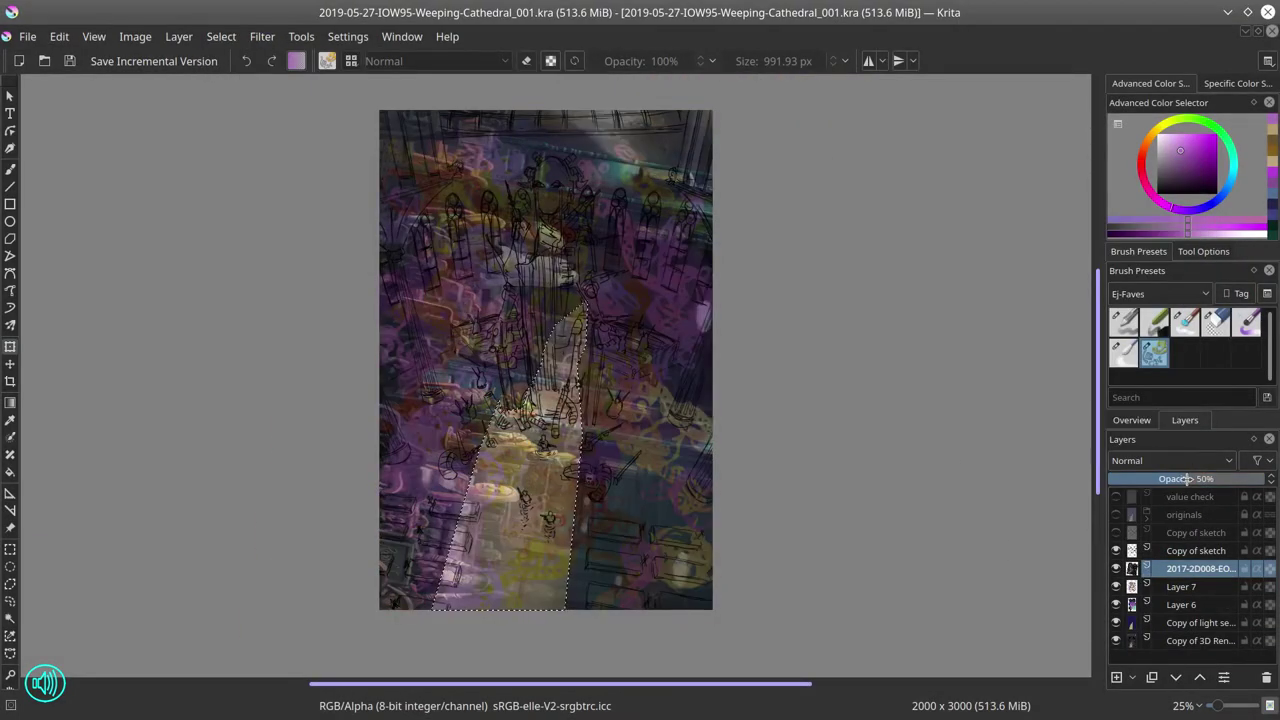
right_click(1143, 545)
left_click(1100, 280)
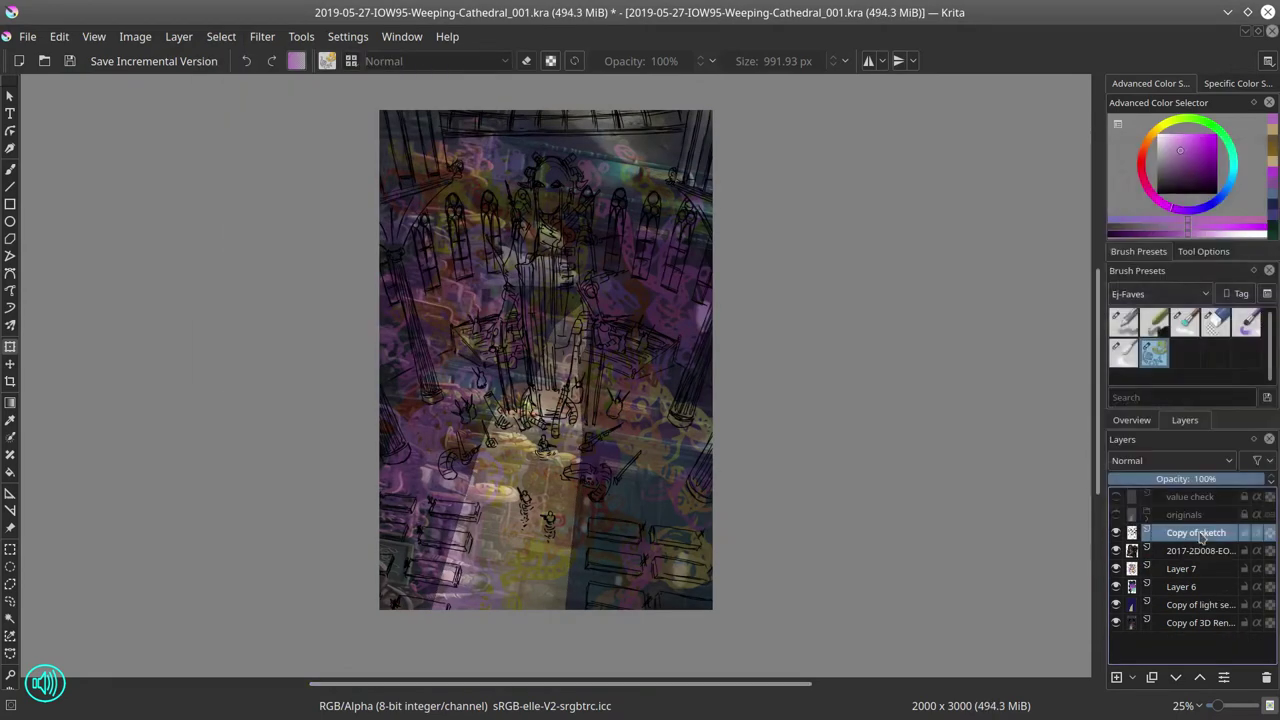
Step: On a new layer, paint pale cyan glowing light into the left, arched, right-hand and upper windows
key("Insert")
left_click(1123, 321)
left_click_drag(425, 222, 430, 285)
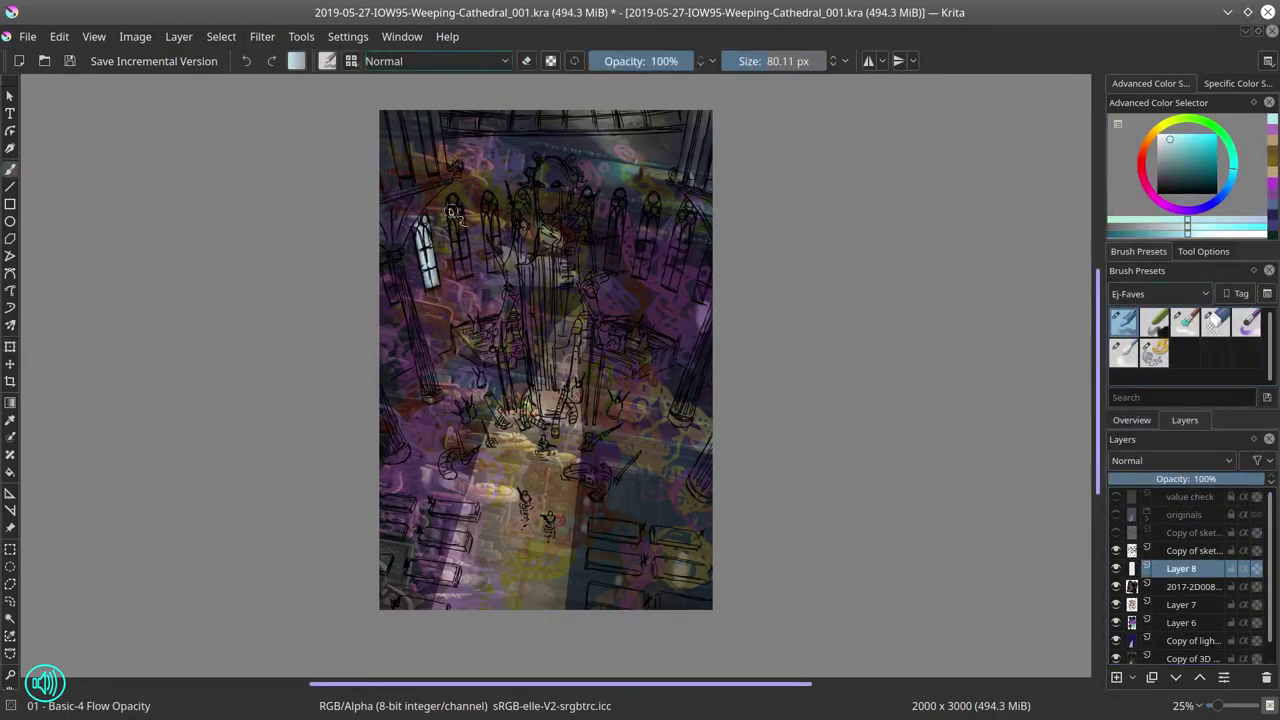
left_click_drag(455, 200, 460, 275)
left_click_drag(488, 200, 490, 268)
left_click_drag(618, 195, 620, 272)
mouse_move(652, 200)
left_mouse_down()
mouse_move(655, 280)
mouse_move(700, 300)
left_mouse_up()
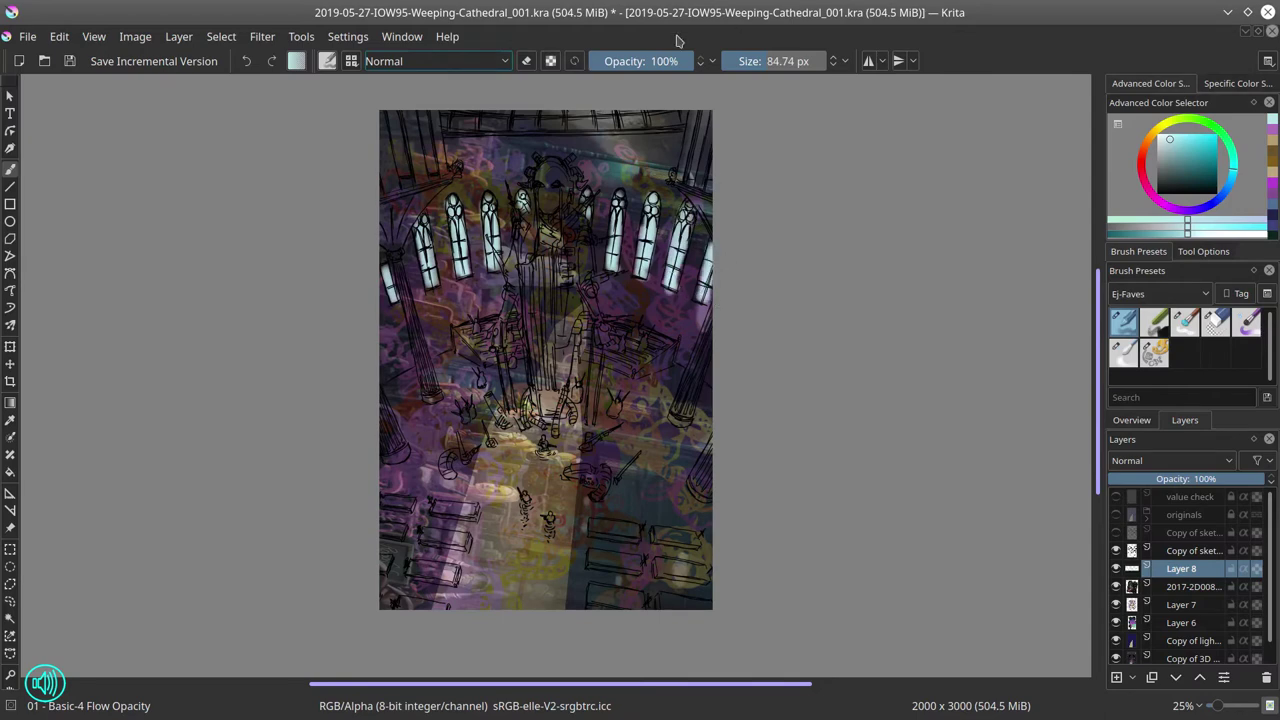
key("k")
key("bracketright")
left_click_drag(410, 120, 405, 195)
left_click_drag(700, 190, 705, 112)
left_click(585, 465, "ctrl")
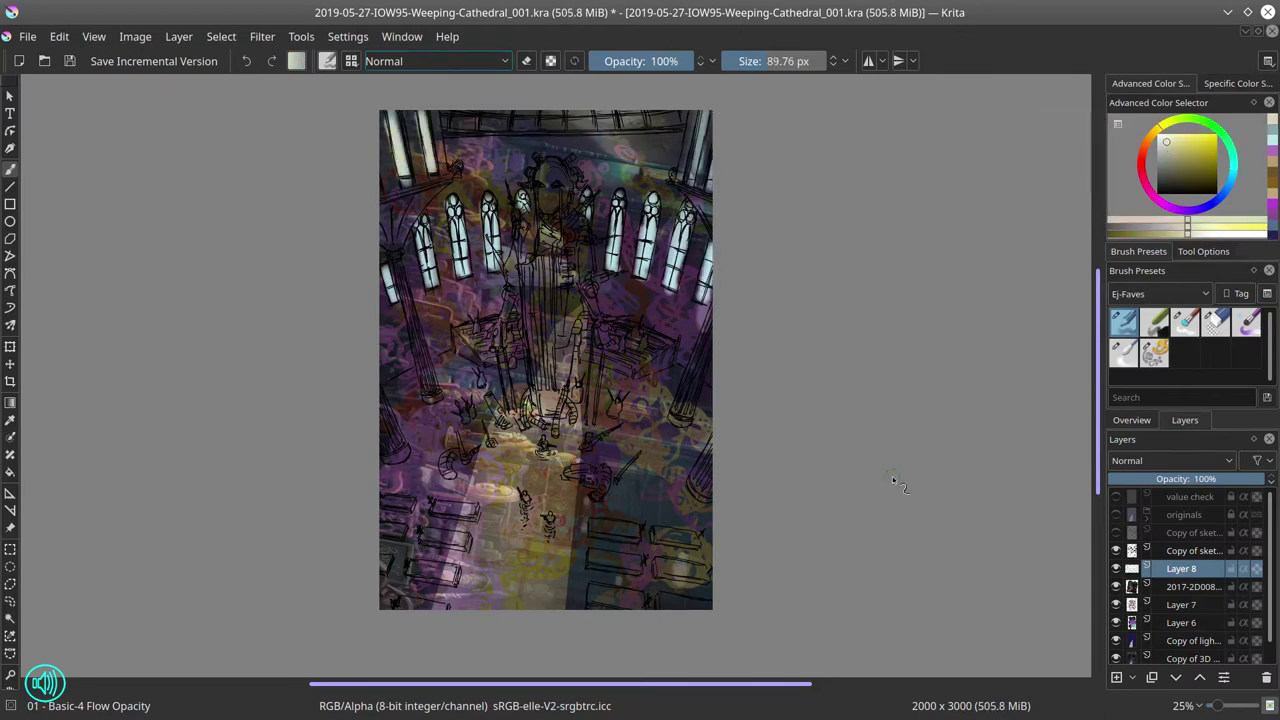
Step: Hide the other layers, then on a new layer polygon-select the cathedral floor and fill it teal
left_click(1116, 550, "shift")
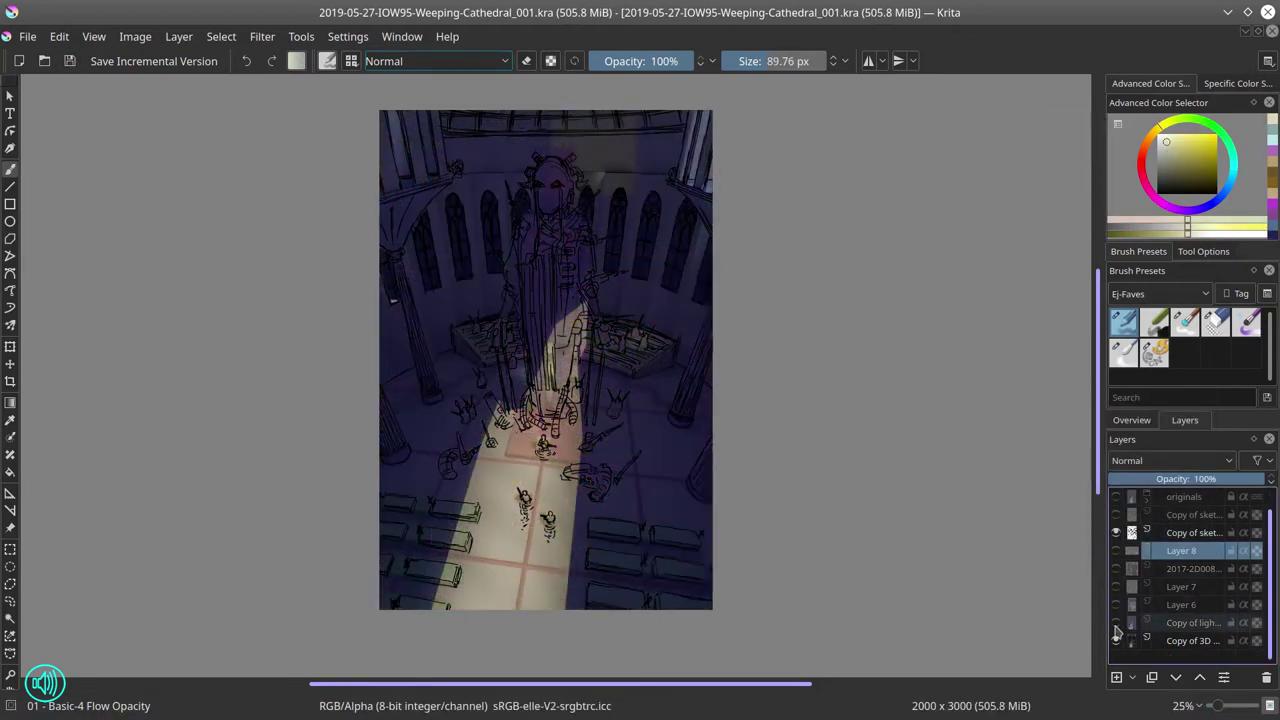
key("Insert")
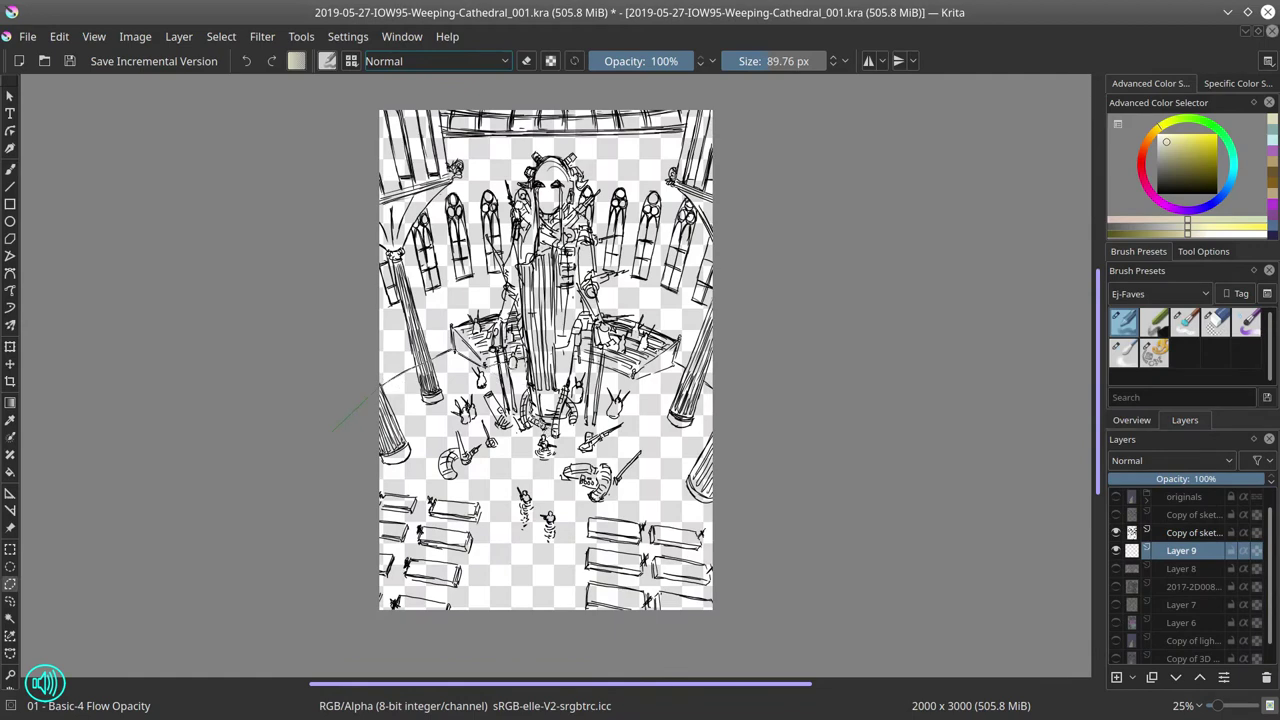
left_click(338, 430)
key("x")
key("shift+BackSpace")
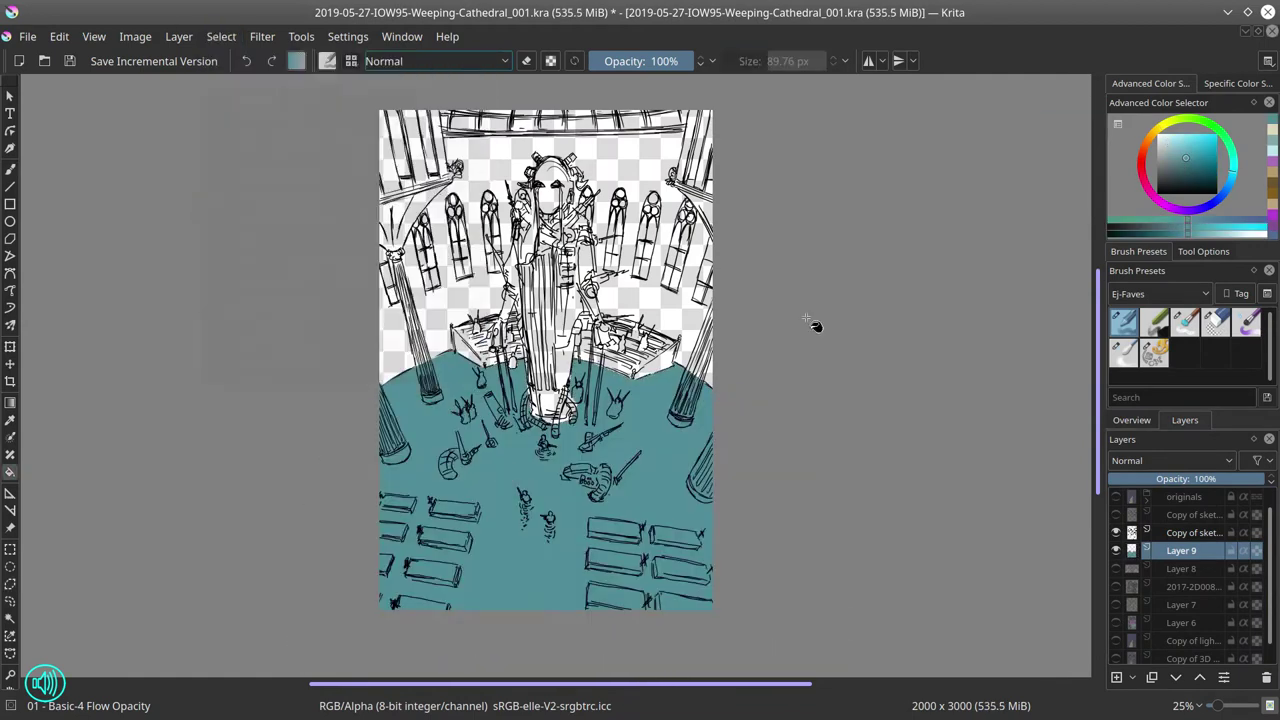
Step: Erase the teal from the column bases, left and right pews, and right column edges with Eraser Circle
key("ctrl+shift+a")
key("e")
key("b")
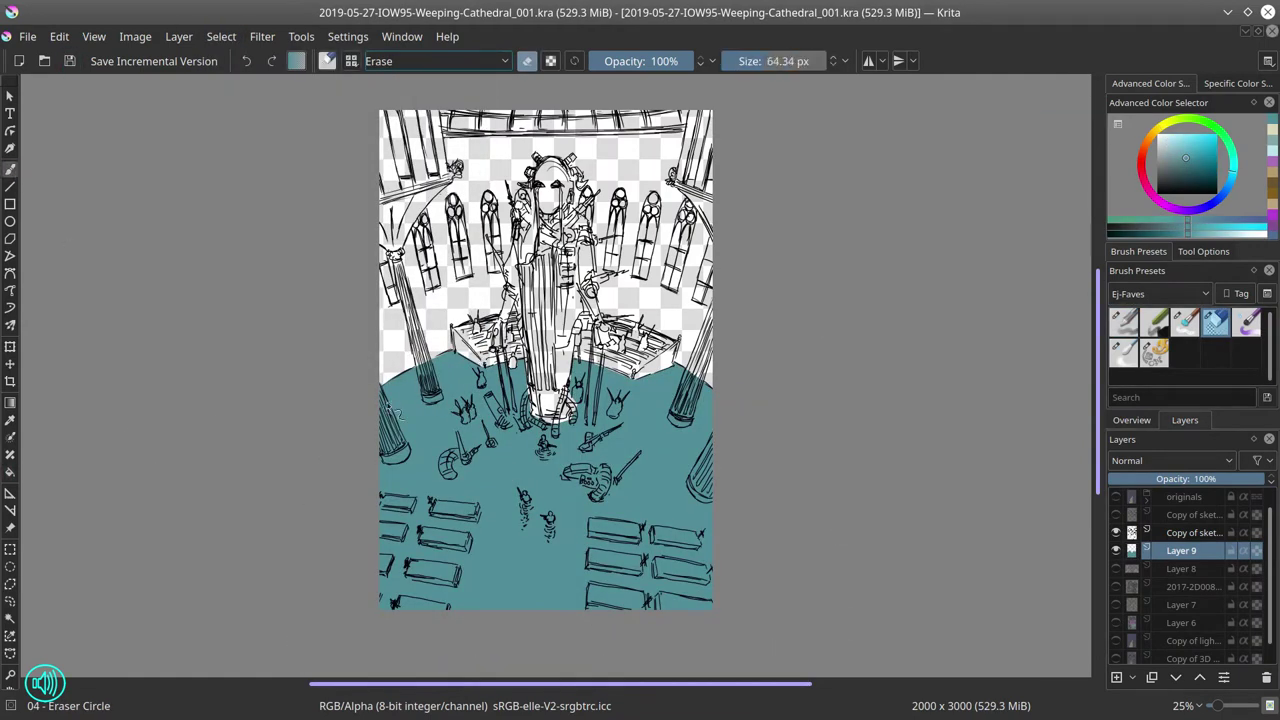
mouse_move(390, 445)
left_mouse_down()
mouse_move(463, 480)
mouse_move(396, 510)
mouse_move(471, 557)
mouse_move(432, 576)
left_mouse_up()
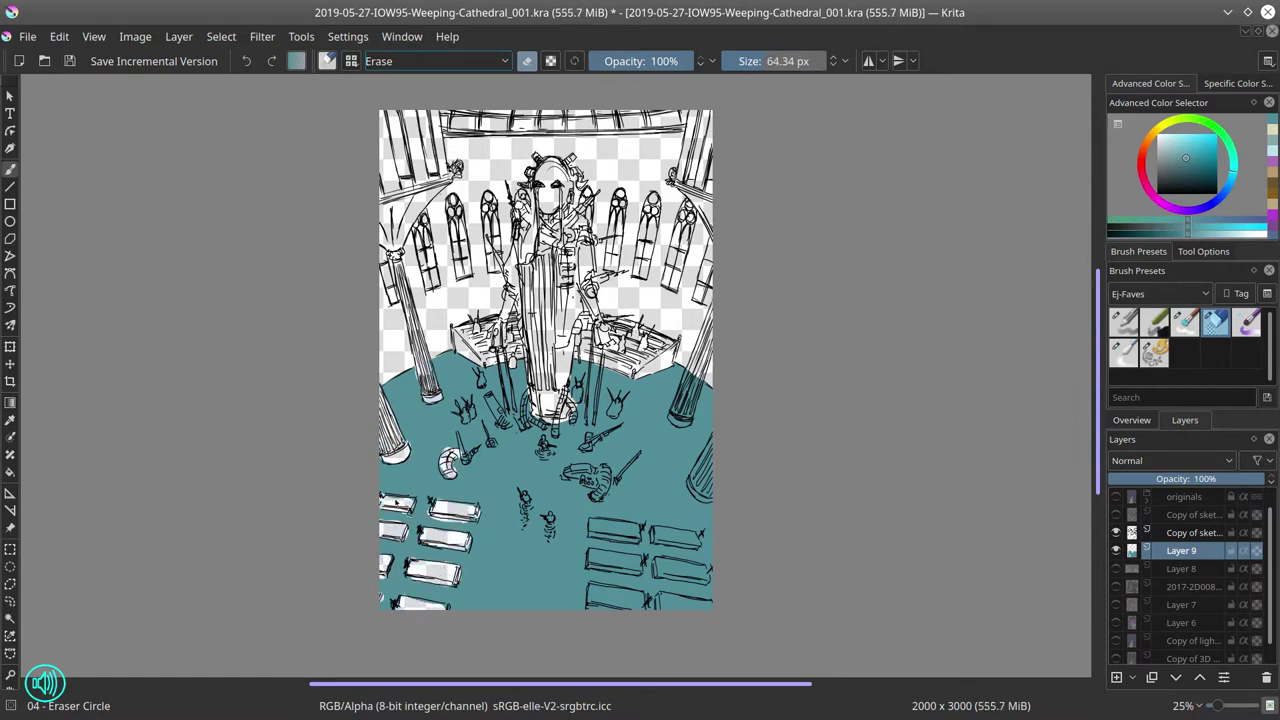
mouse_move(648, 550)
left_mouse_down()
mouse_move(694, 541)
mouse_move(632, 561)
mouse_move(694, 574)
mouse_move(678, 612)
left_mouse_up()
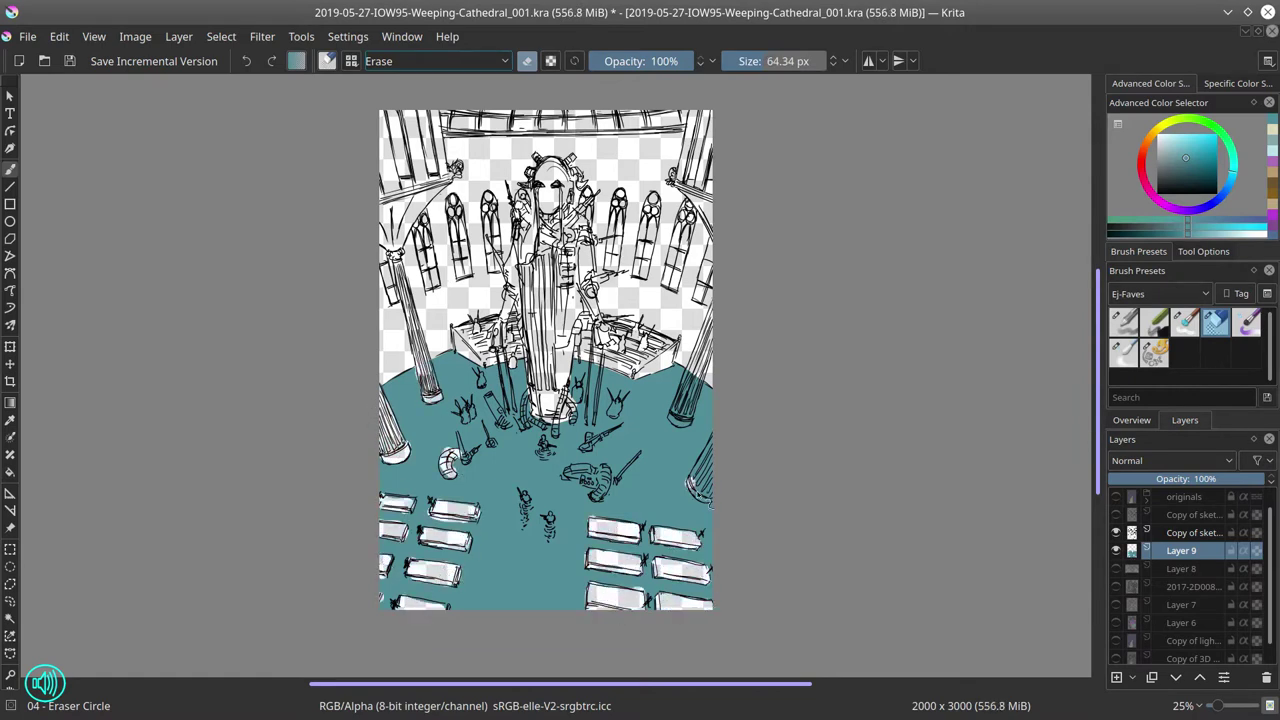
key("bracketright")
left_click_drag(705, 440, 706, 505)
left_click_drag(695, 380, 678, 425)
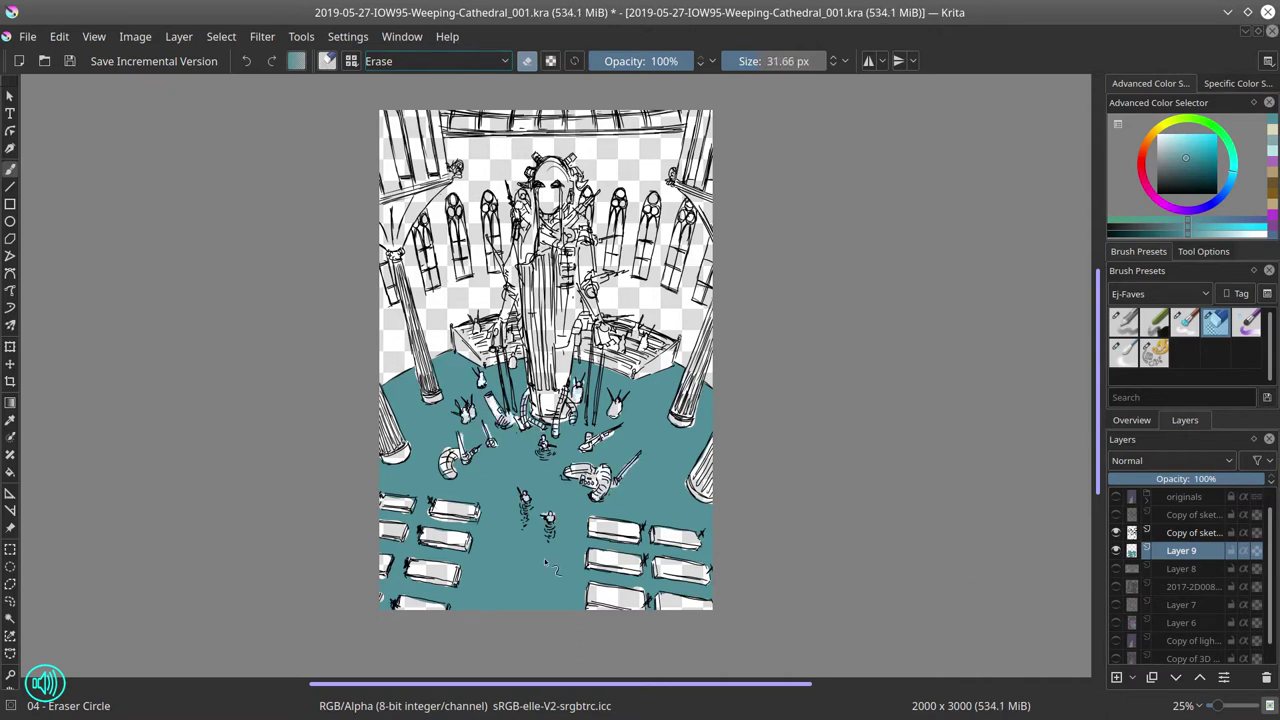
Step: Streak teal strokes down the figure's robe
key("e")
left_click_drag(538, 190, 538, 268)
left_click_drag(563, 195, 563, 272)
left_click_drag(502, 326, 505, 360)
left_click_drag(590, 318, 592, 360)
left_click_drag(604, 324, 605, 366)
left_click_drag(548, 275, 550, 422)
left_click_drag(532, 258, 532, 390)
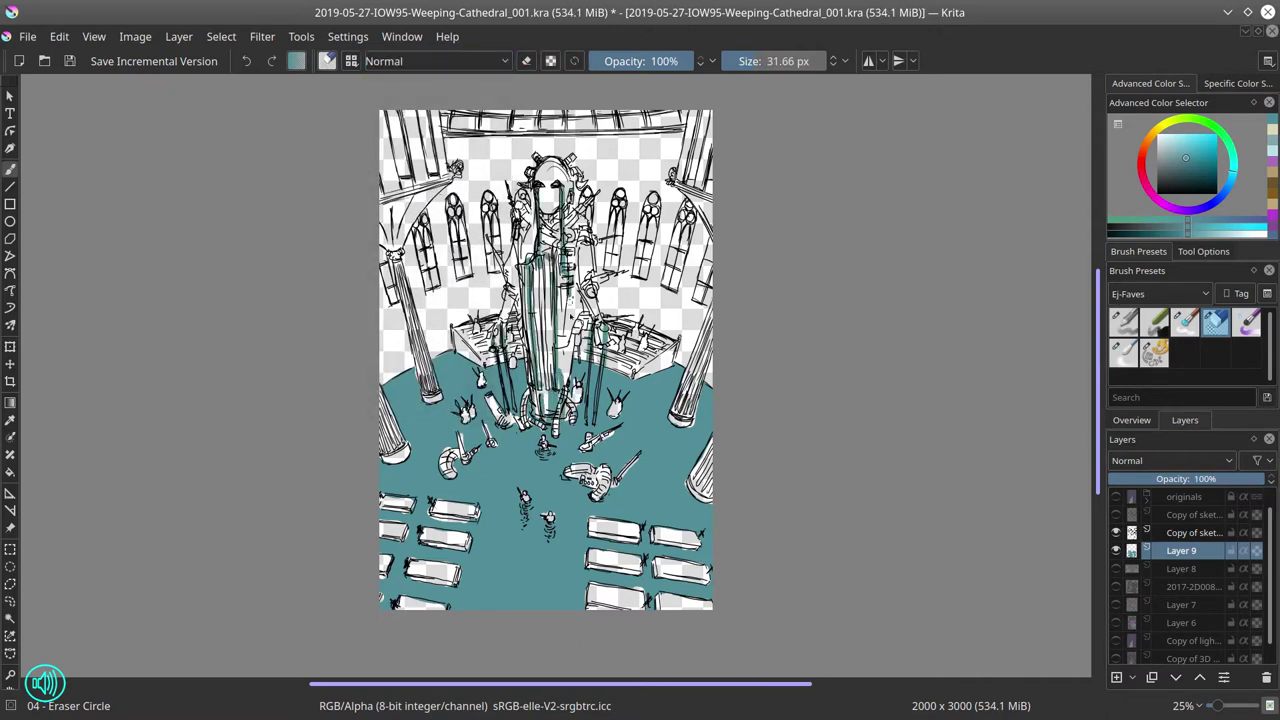
Step: Show all layers again in colour and select the light shape from its layer
right_click(1183, 558)
left_click(1090, 500)
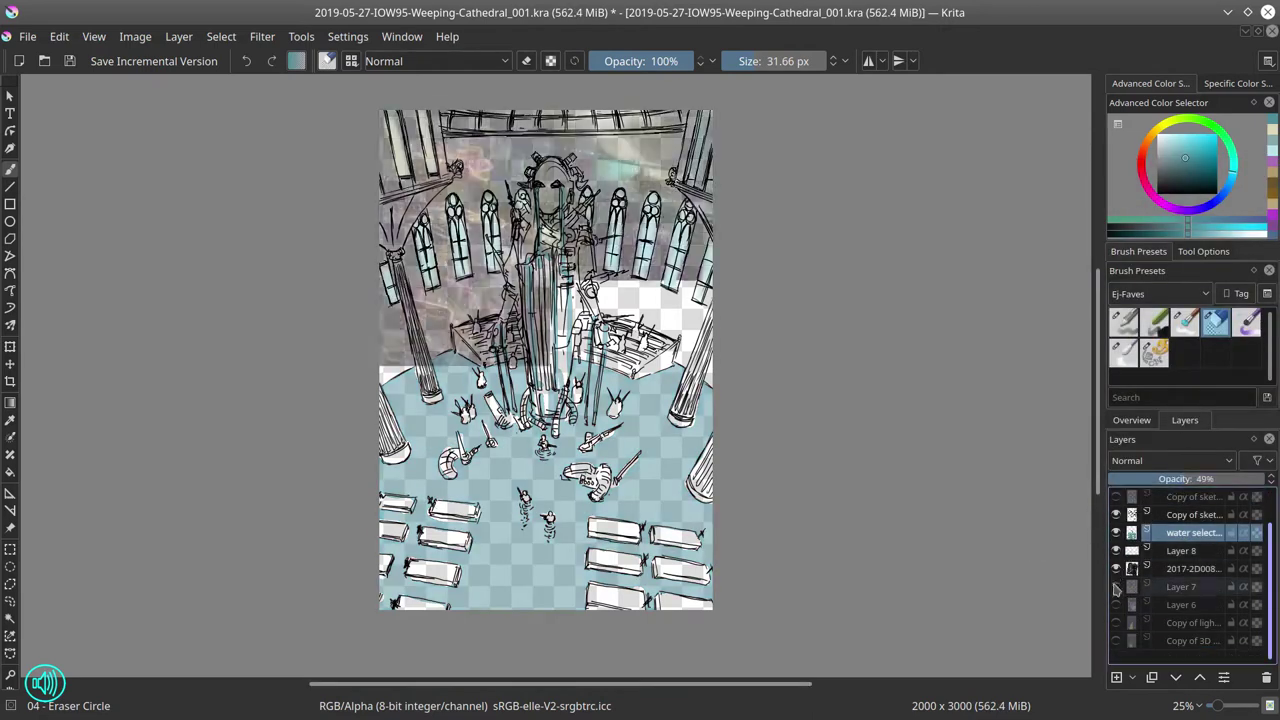
left_click(27, 37)
left_click(270, 280)
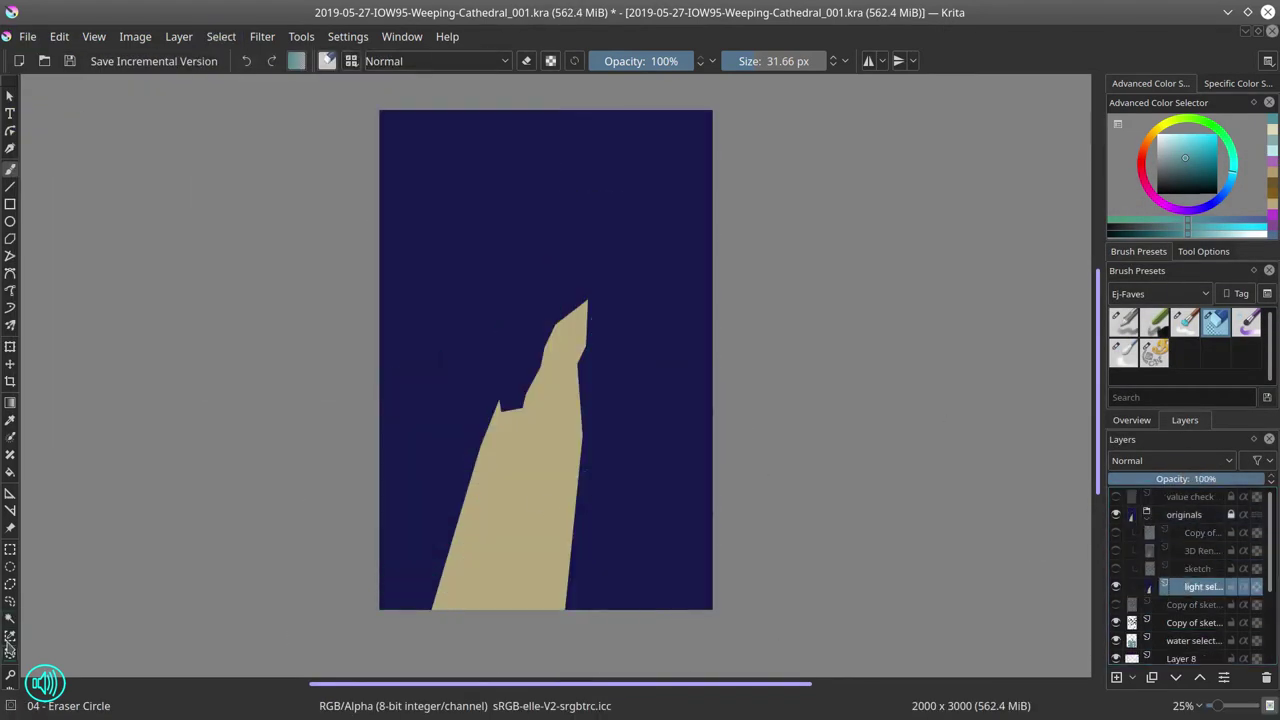
key("ctrl+m")
Step: On a new Multiply layer, shade the left pews and paint purple shading across the middle and top
left_click(221, 36)
left_click(1170, 460)
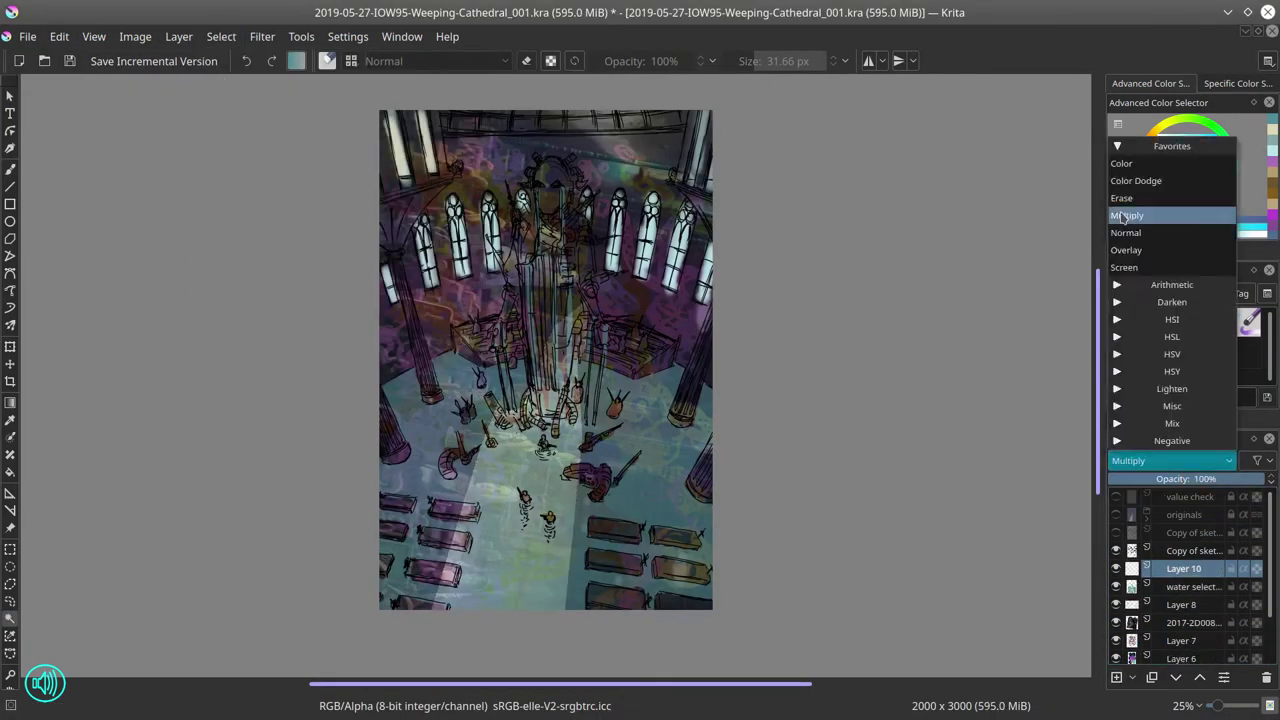
left_click(437, 61)
key("slash")
mouse_move(480, 506)
left_mouse_down()
mouse_move(450, 560)
mouse_move(418, 502)
left_mouse_up()
mouse_move(474, 370)
left_mouse_down()
mouse_move(590, 345)
mouse_move(410, 385)
left_mouse_up()
left_click_drag(450, 140, 640, 120)
Step: Add a Color Dodge layer with a red glow around the central figures, save version 002, and select layers down from Layer 11
left_click(1118, 678)
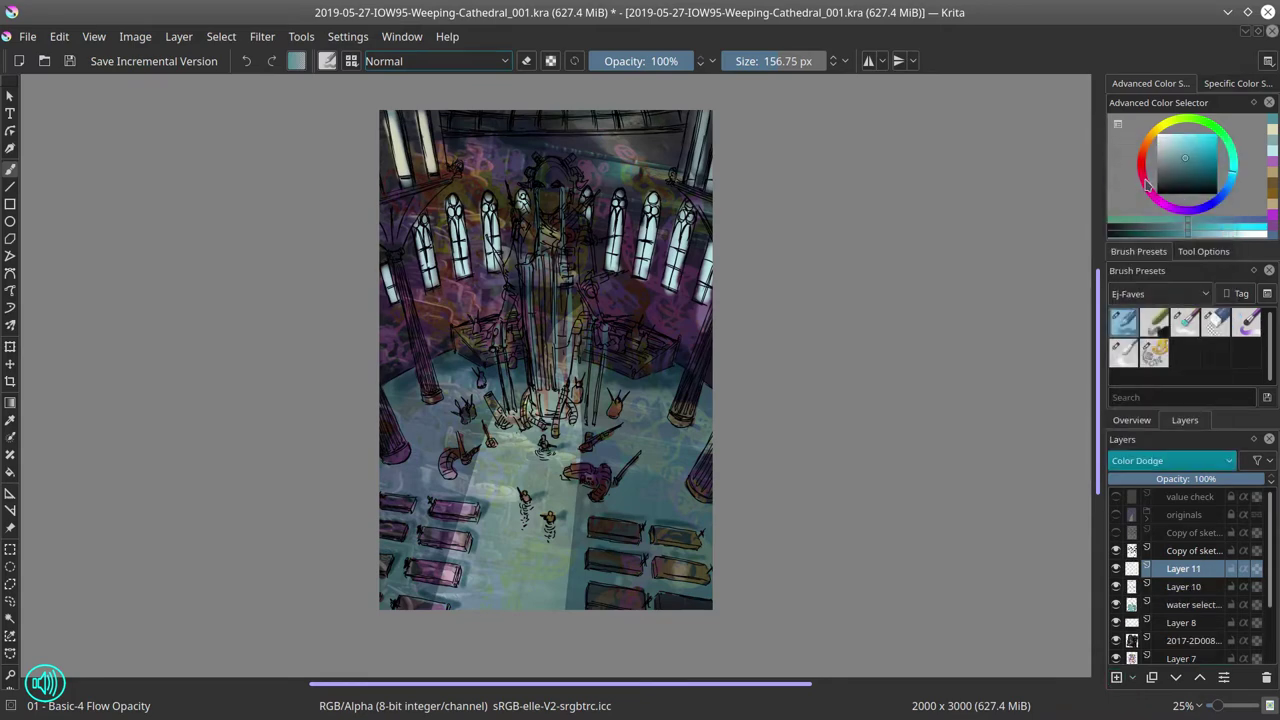
key("alt+shift+d")
left_click_drag(565, 350, 537, 490)
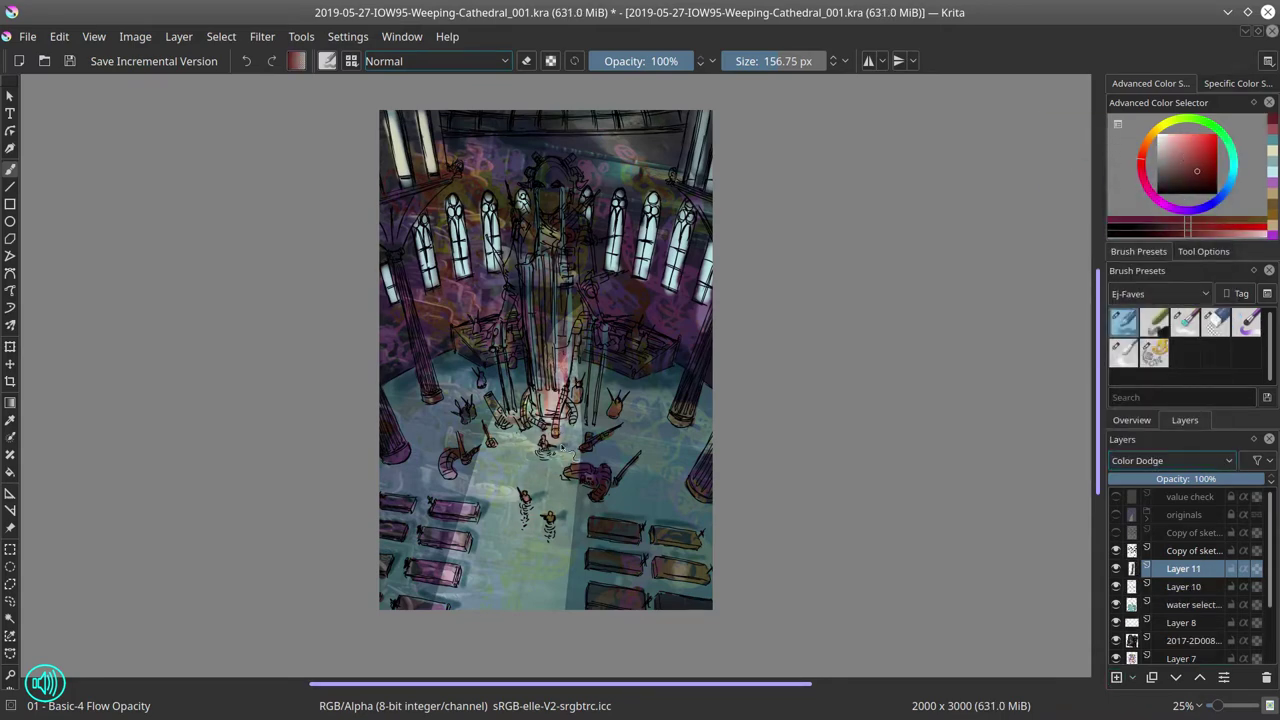
left_click_drag(520, 430, 545, 400)
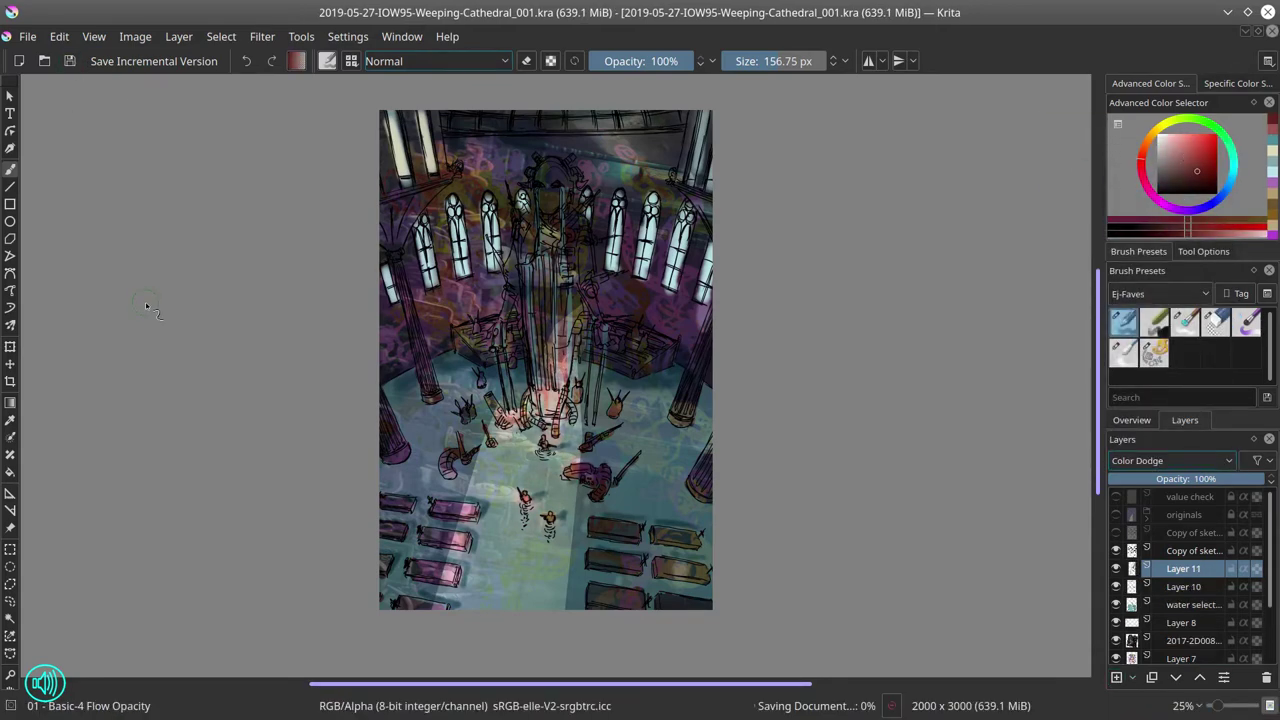
left_click(1190, 551, "shift")
key("shift+End")
Step: Merge the selected layers, then darken the wall between the upper-left pillars in Multiply mode
key("ctrl+e")
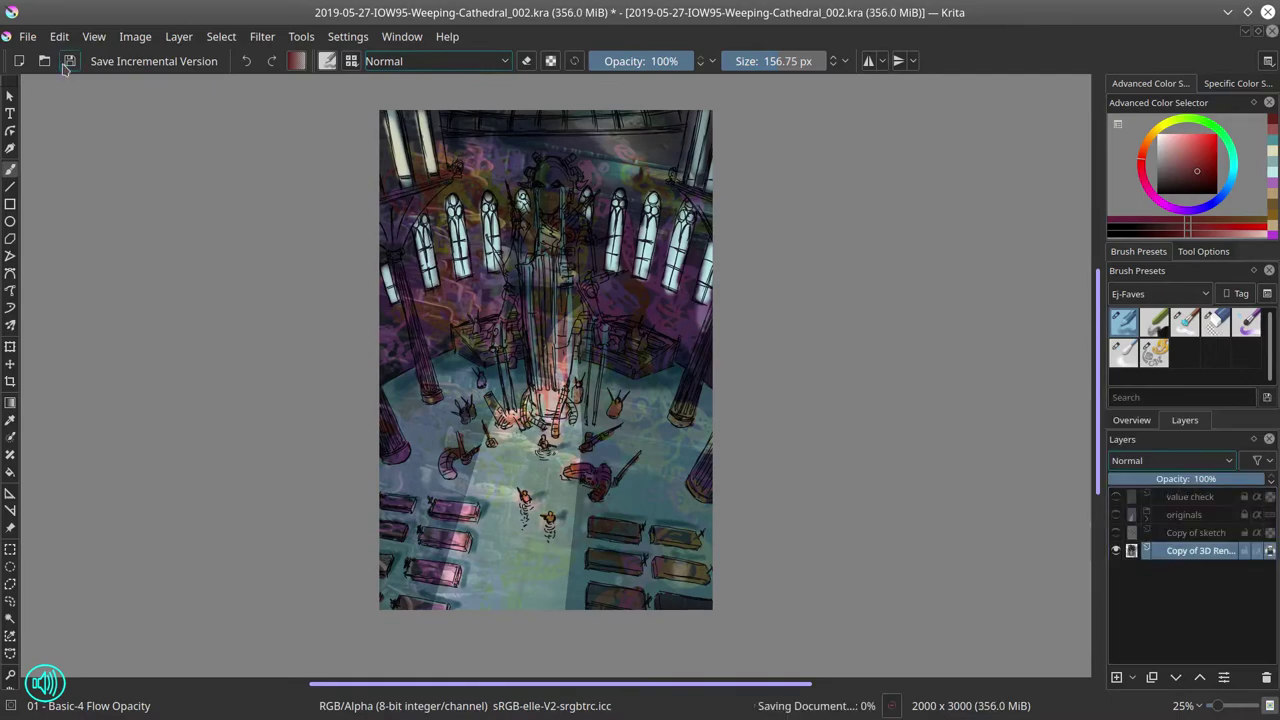
key("alt+shift+m")
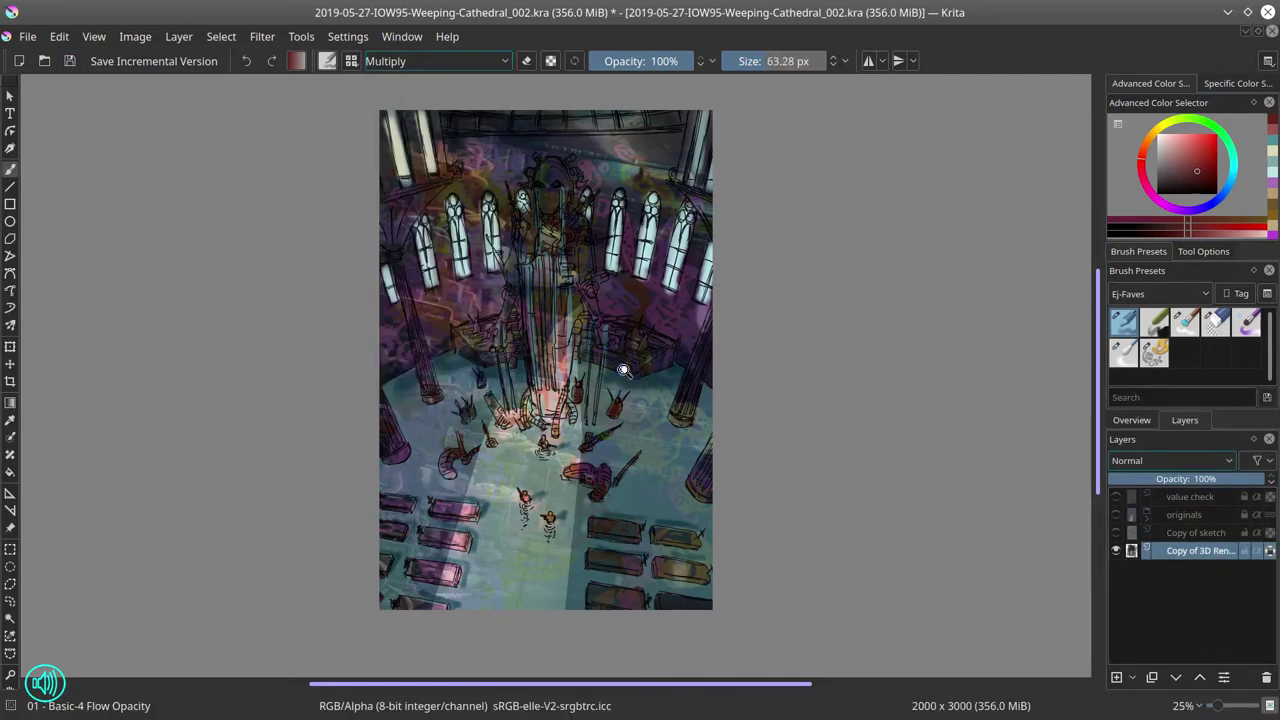
mouse_move(623, 371)
left_mouse_down()
mouse_move(436, 299)
mouse_move(393, 357)
mouse_move(410, 297)
mouse_move(380, 300)
left_mouse_up()
key("slash")
left_click_drag(332, 514, 348, 428)
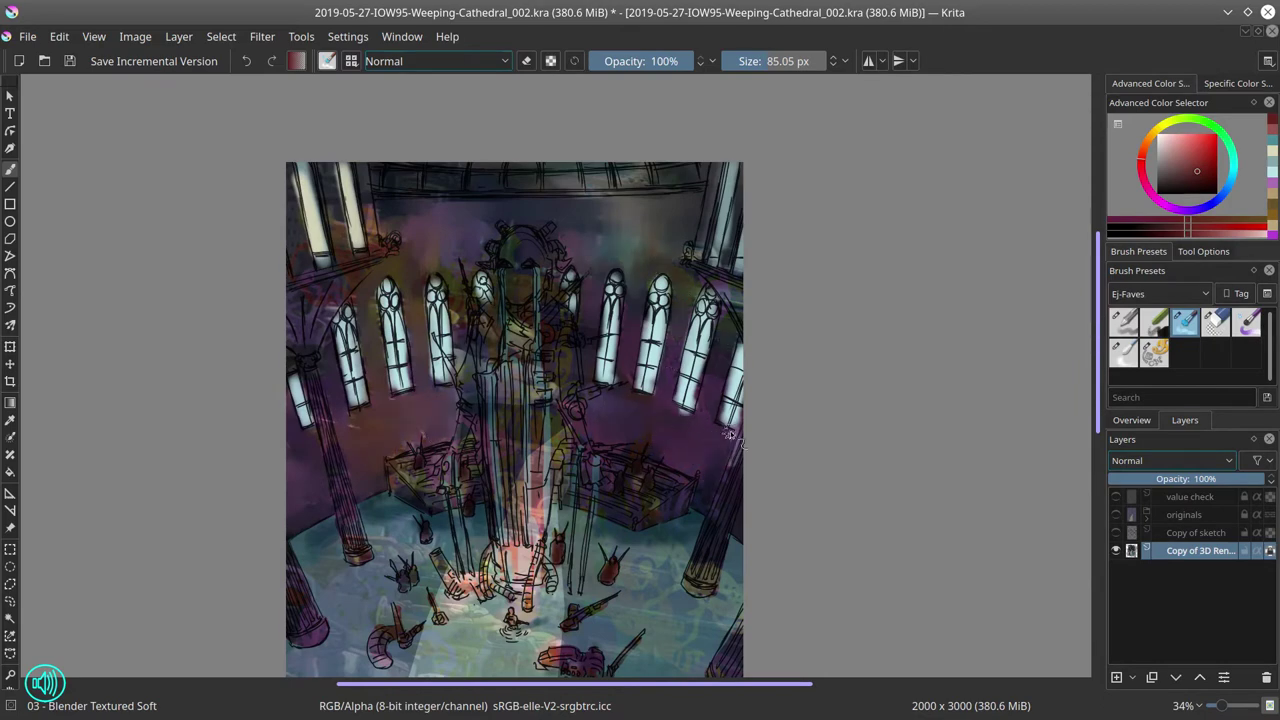
scroll(585, 208, "down", 3)
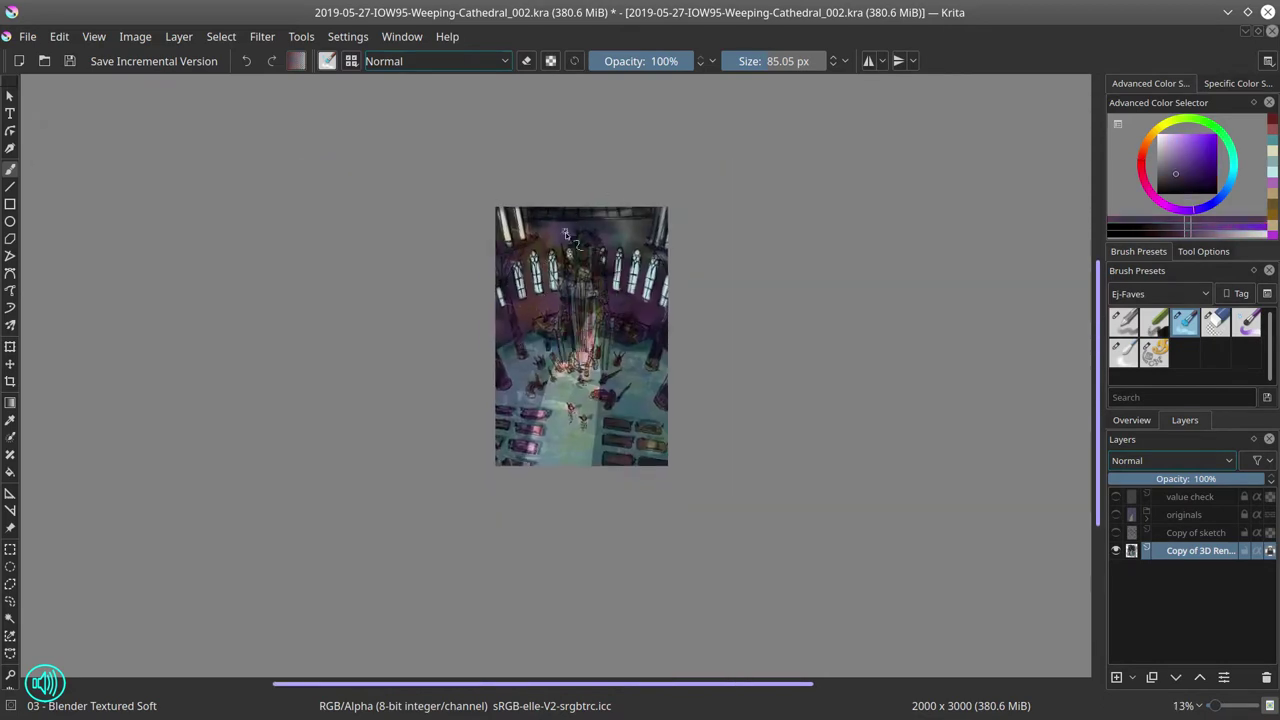
key("slash")
key("slash")
scroll(540, 280, "up", 3)
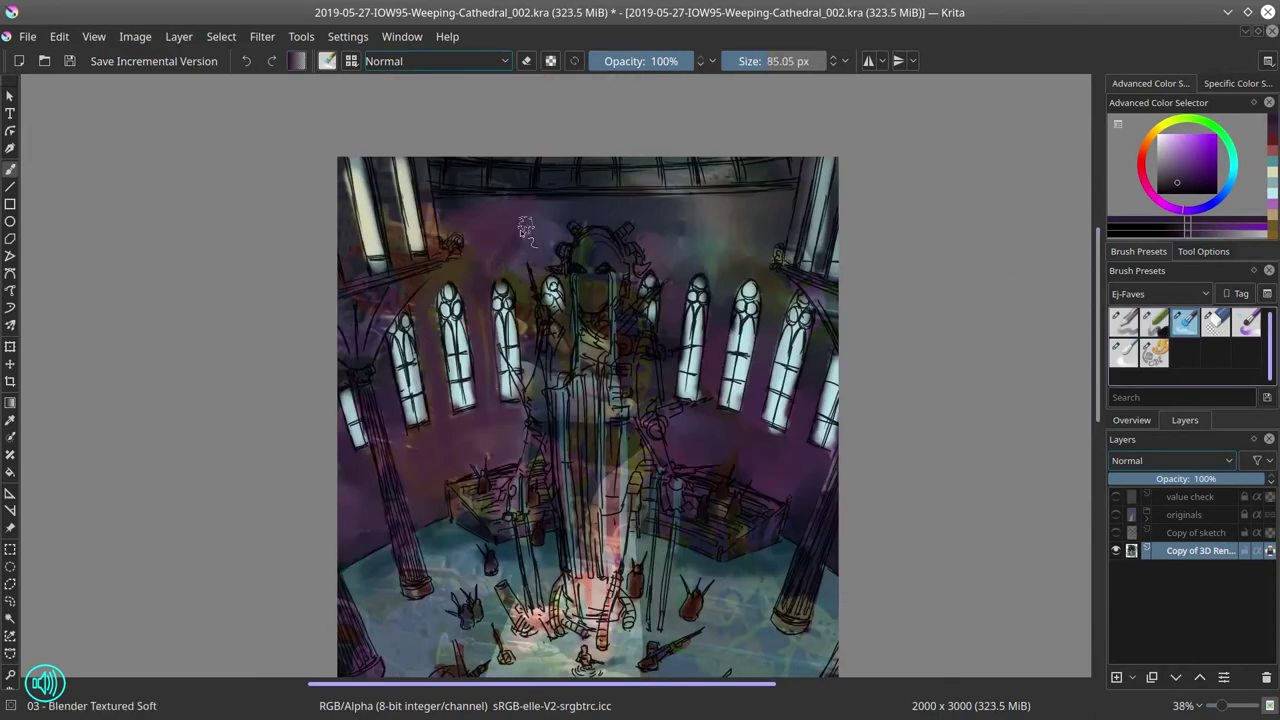
scroll(340, 518, "up", 1)
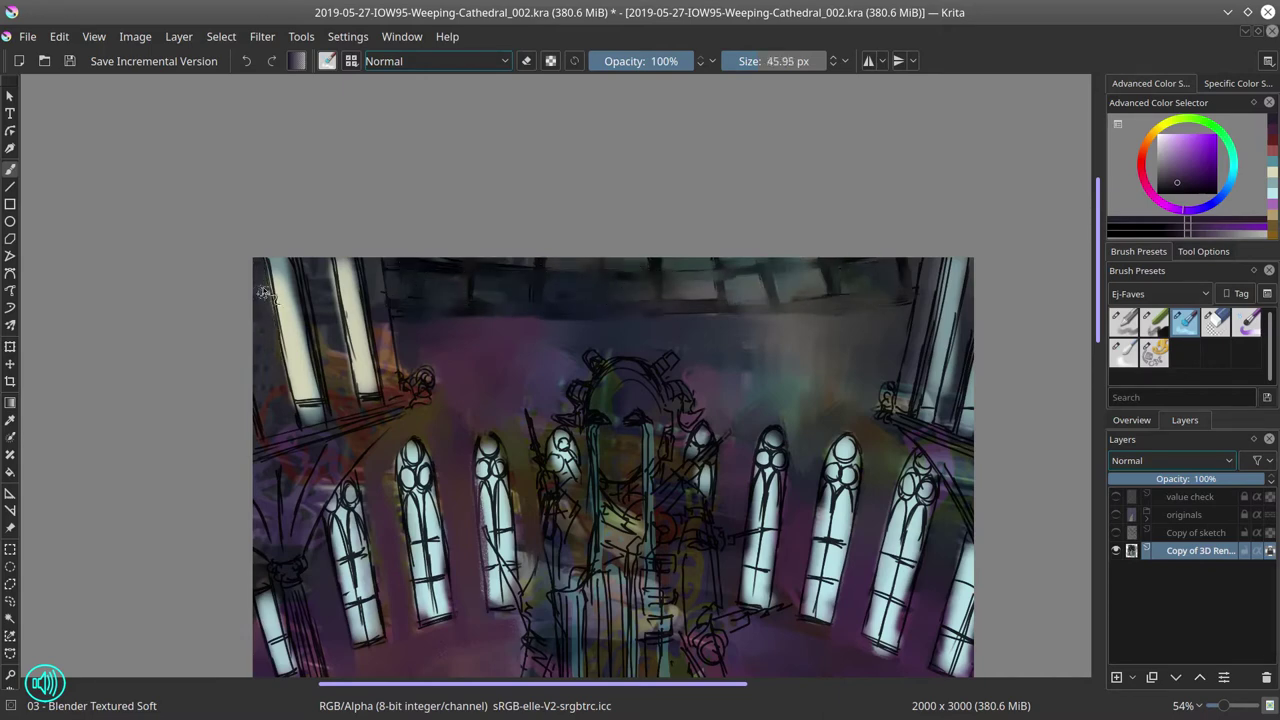
mouse_move(300, 440)
left_mouse_down()
mouse_move(286, 269)
mouse_move(316, 390)
mouse_move(319, 288)
mouse_move(308, 278)
mouse_move(339, 343)
mouse_move(314, 323)
mouse_move(362, 419)
mouse_move(427, 381)
mouse_move(400, 307)
mouse_move(378, 357)
mouse_move(388, 343)
mouse_move(391, 398)
mouse_move(373, 290)
left_mouse_up()
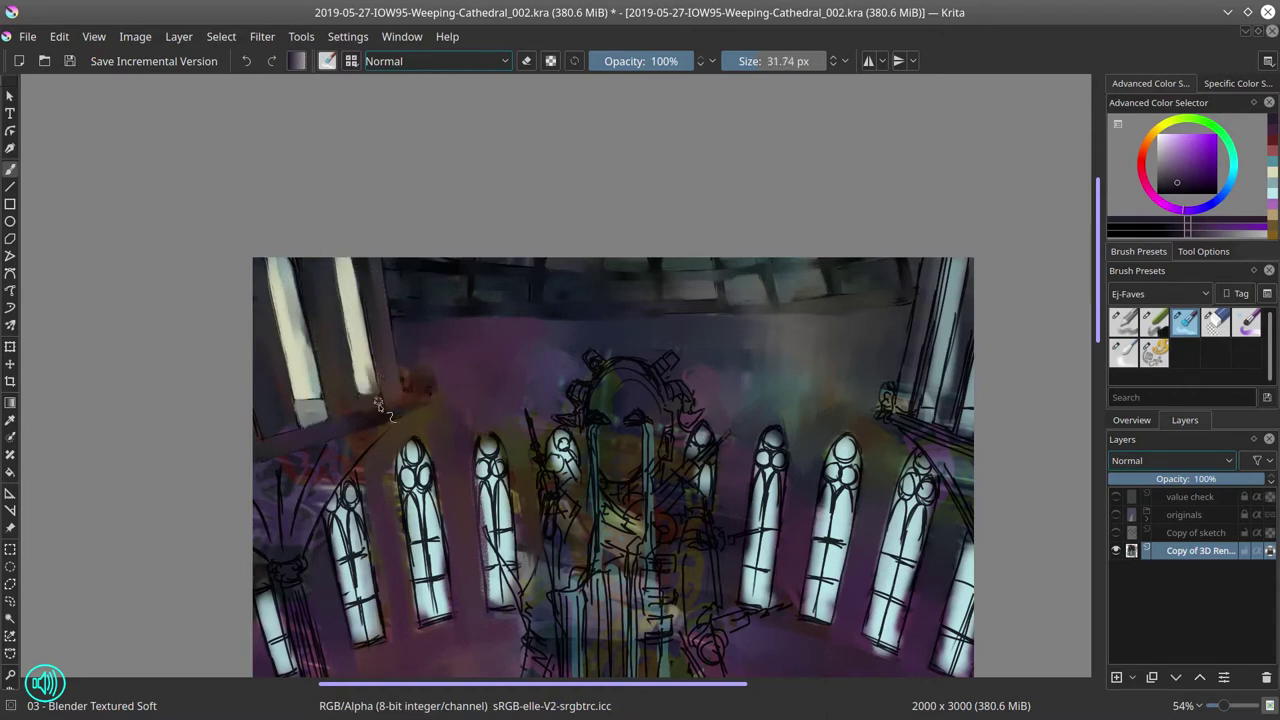
left_click_drag(378, 404, 375, 280)
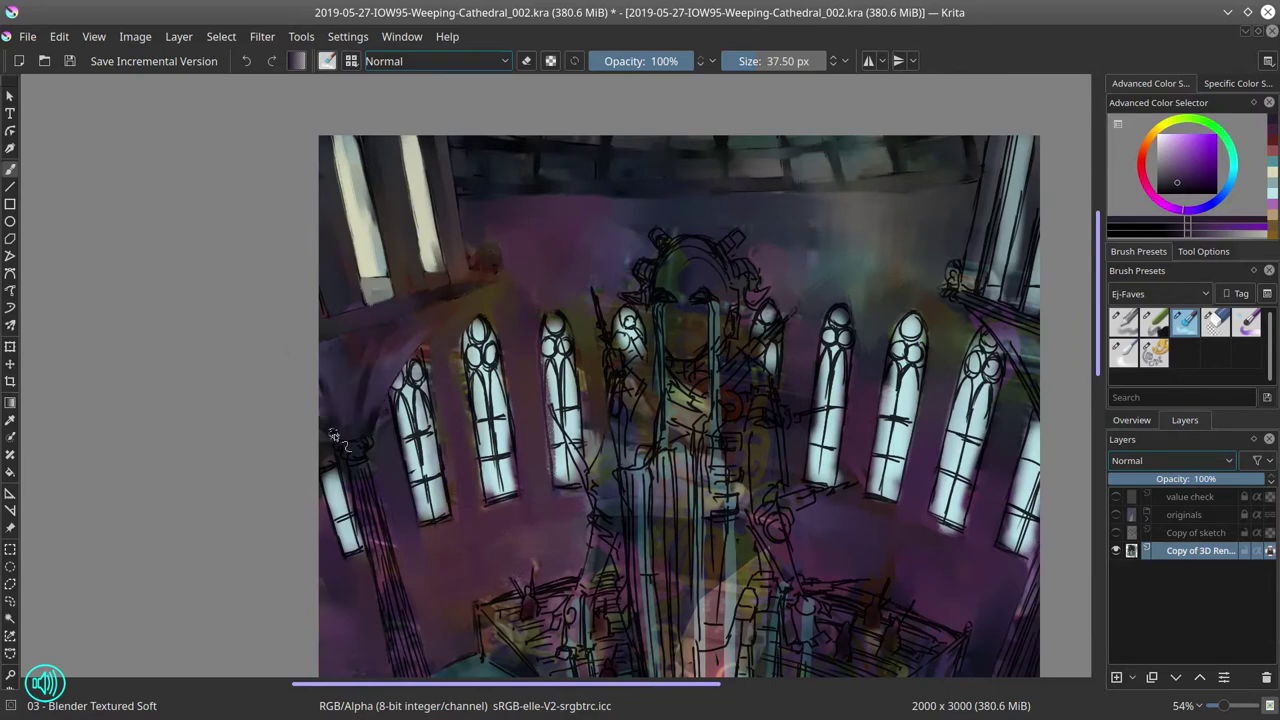
left_click(1131, 421)
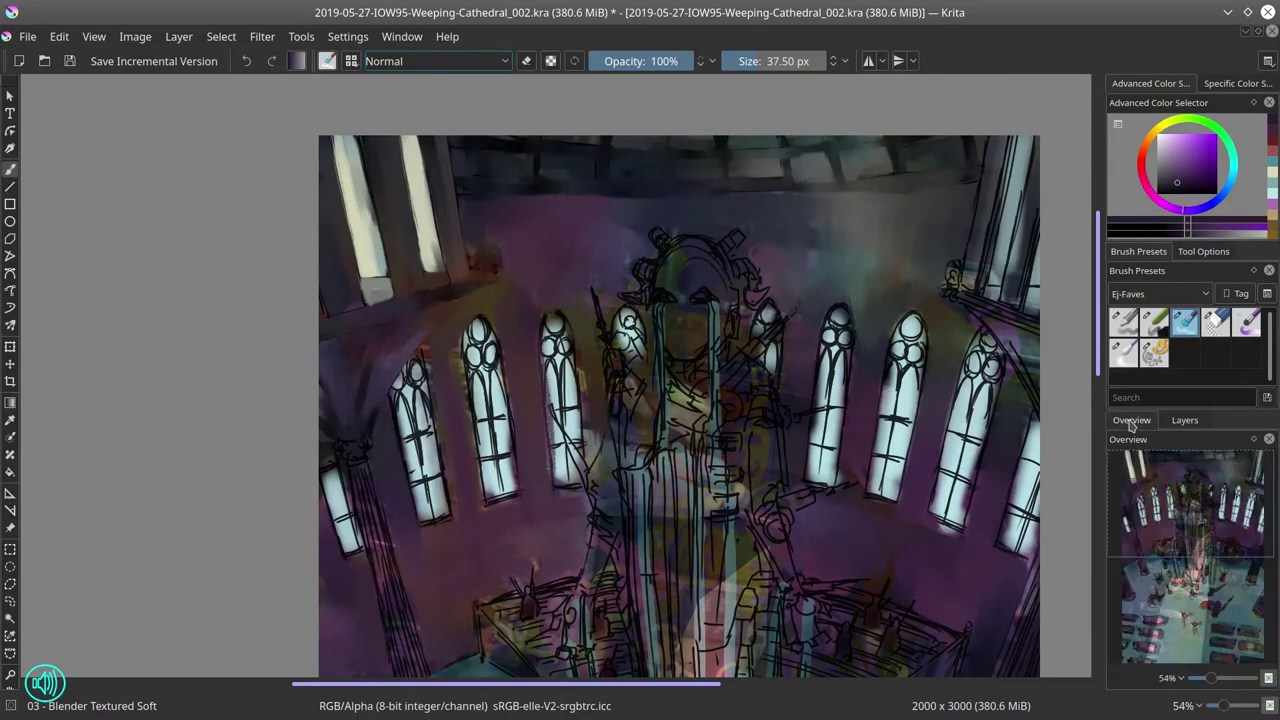
Step: Save, then export a JPEG copy 2019-05-27-IOW95-Weeping-Cathedral_WIP01.jpg into Pictures/WIPS
key("ctrl+s")
key("ctrl+shift+s")
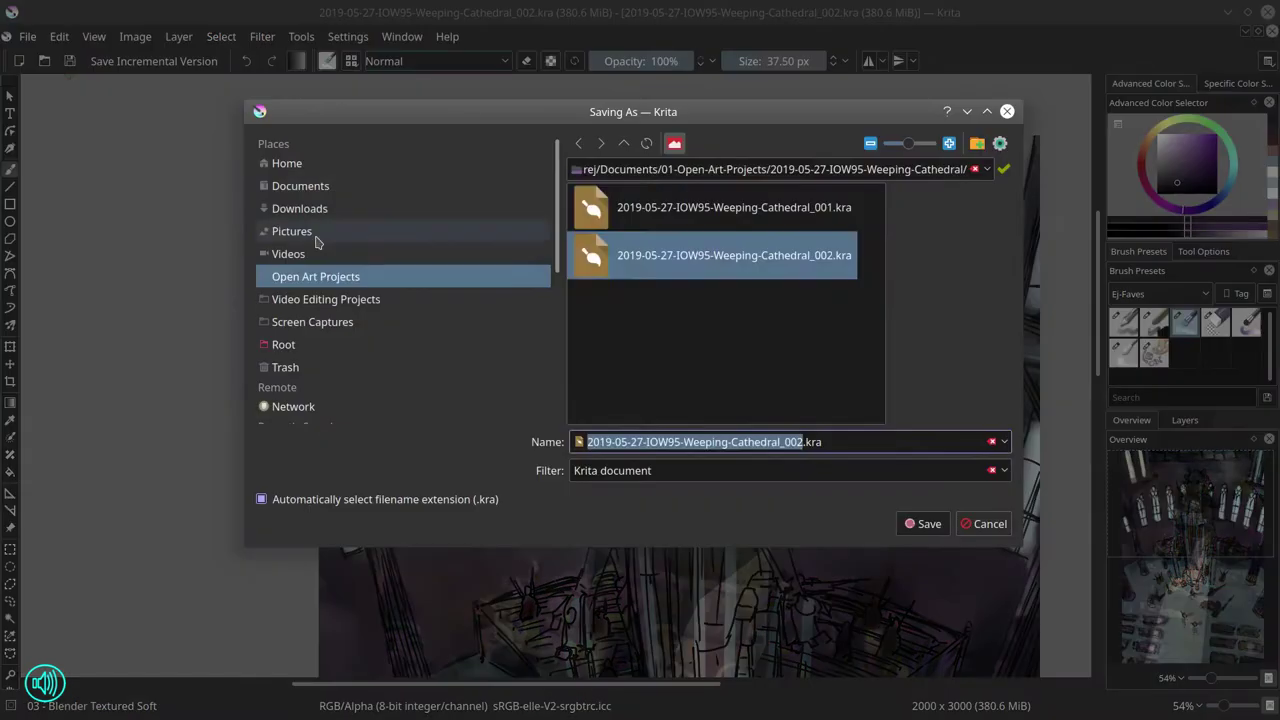
left_click(291, 231)
double_click(640, 208)
left_click_drag(613, 420, 880, 421)
left_click(786, 441)
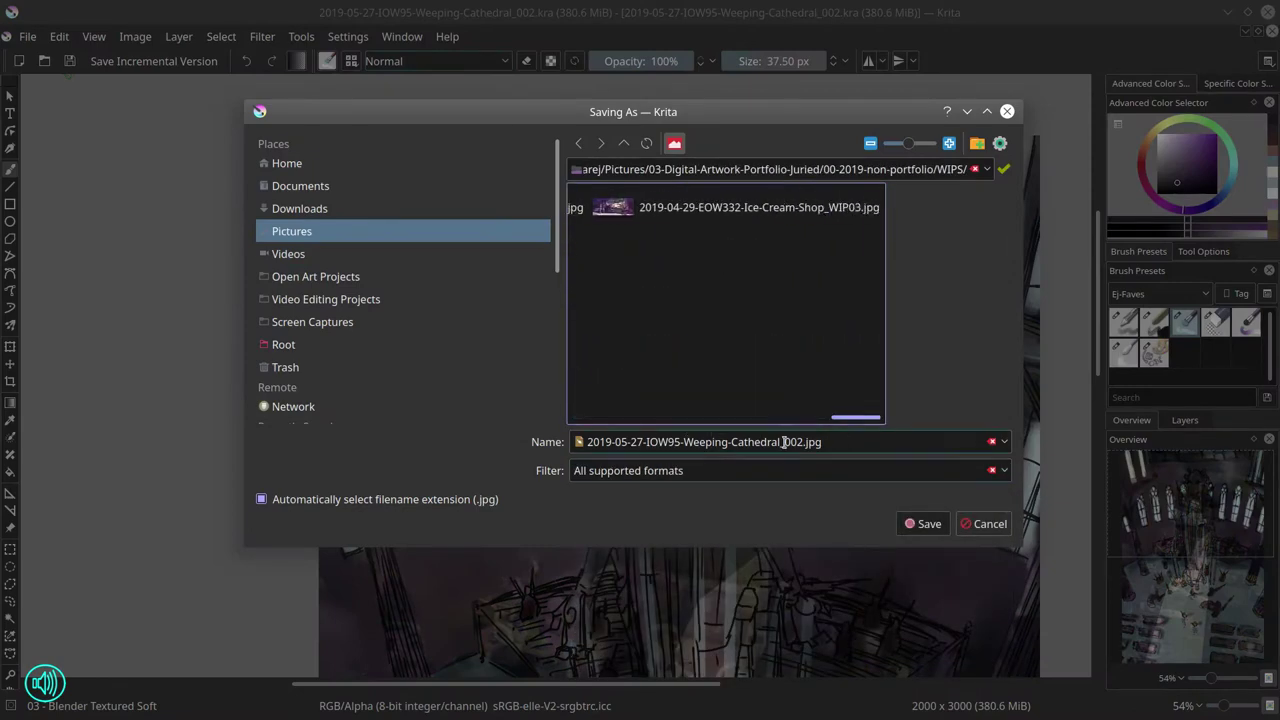
key("Delete")
key("Delete")
key("Delete")
type("WIP")
key("Return")
left_click(749, 508)
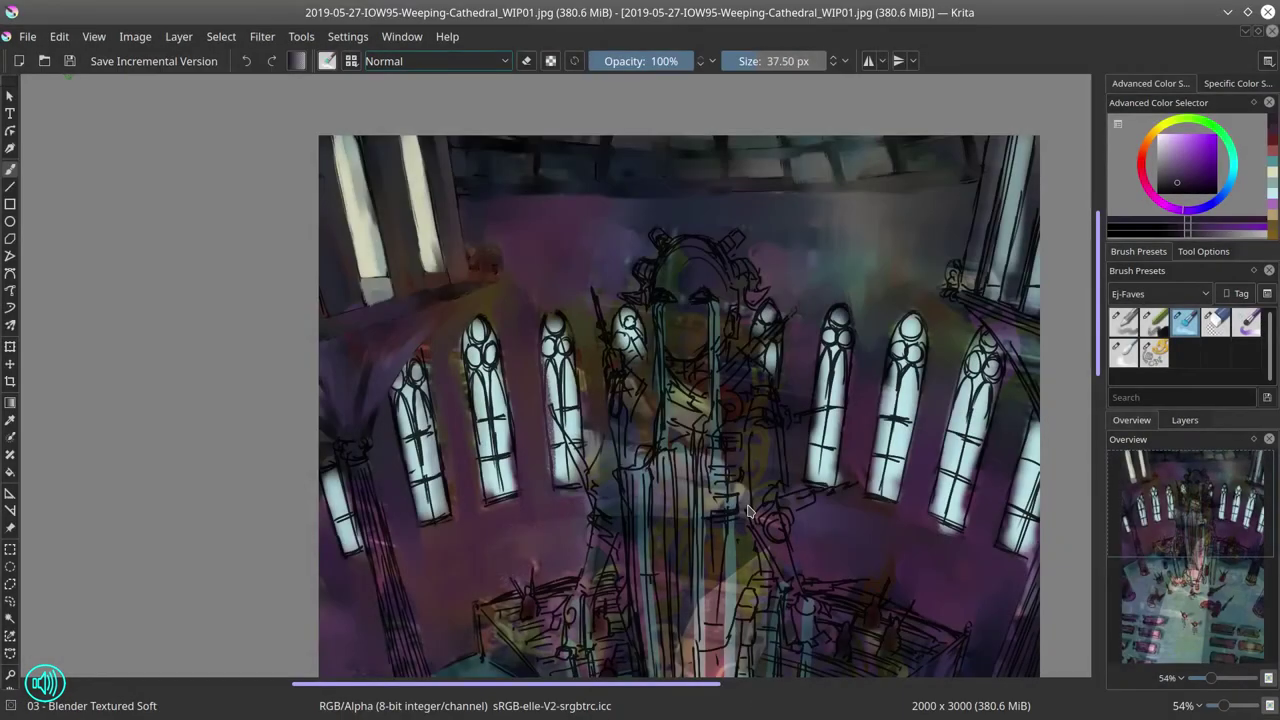
Step: Lighten the right pillar with the chalk details brush in pale green
key("/")
left_click(1015, 200, "ctrl")
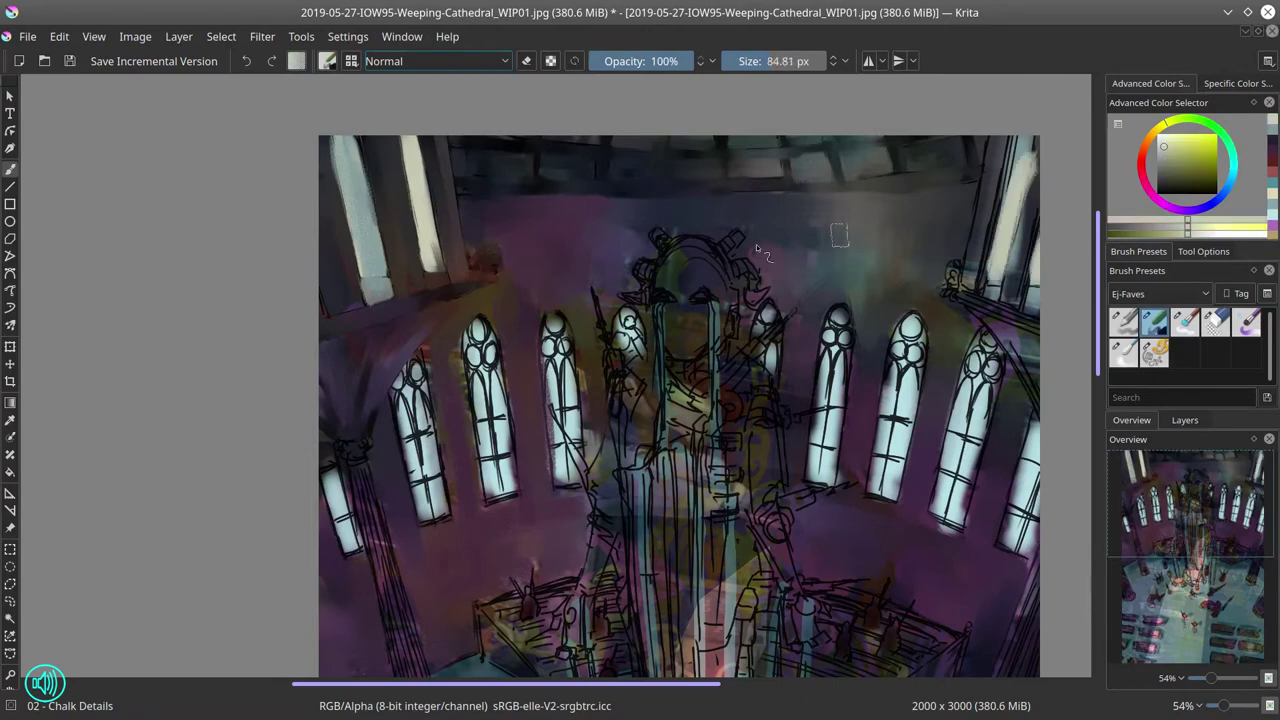
mouse_move(1015, 160)
left_mouse_down()
mouse_move(1028, 290)
mouse_move(1020, 150)
mouse_move(982, 291)
left_mouse_up()
key("/")
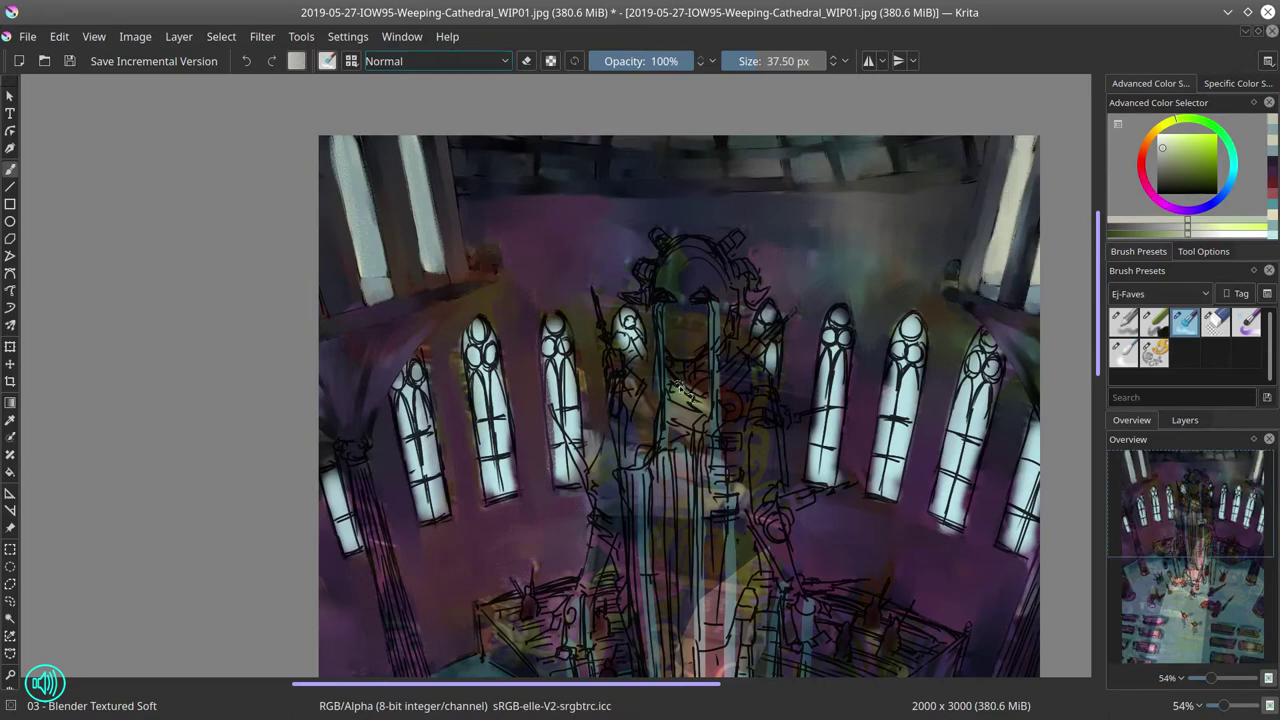
Step: Darken and smooth the left column shaft with the textured soft brush in cyan
left_click_drag(677, 389, 615, 159)
key("/")
left_click(275, 242, "ctrl")
key("/")
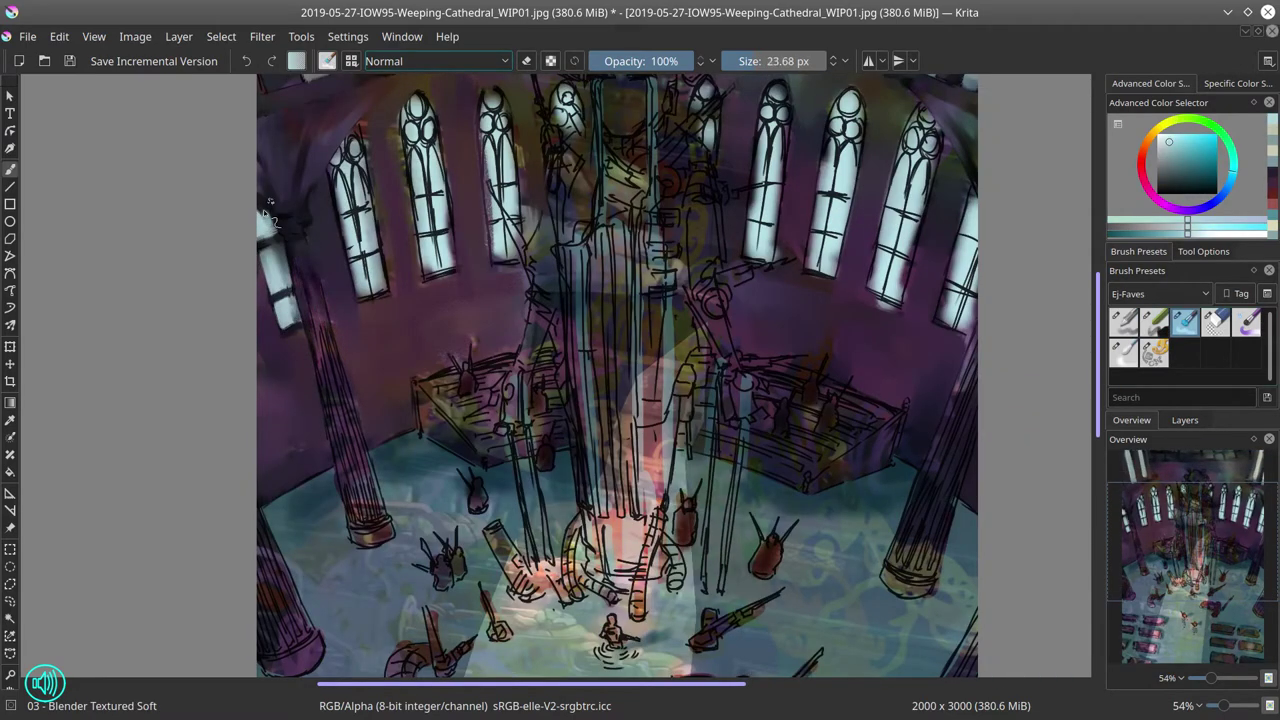
left_click_drag(336, 298, 314, 258)
key("]")
mouse_move(327, 336)
left_mouse_down()
mouse_move(343, 394)
mouse_move(336, 438)
left_mouse_up()
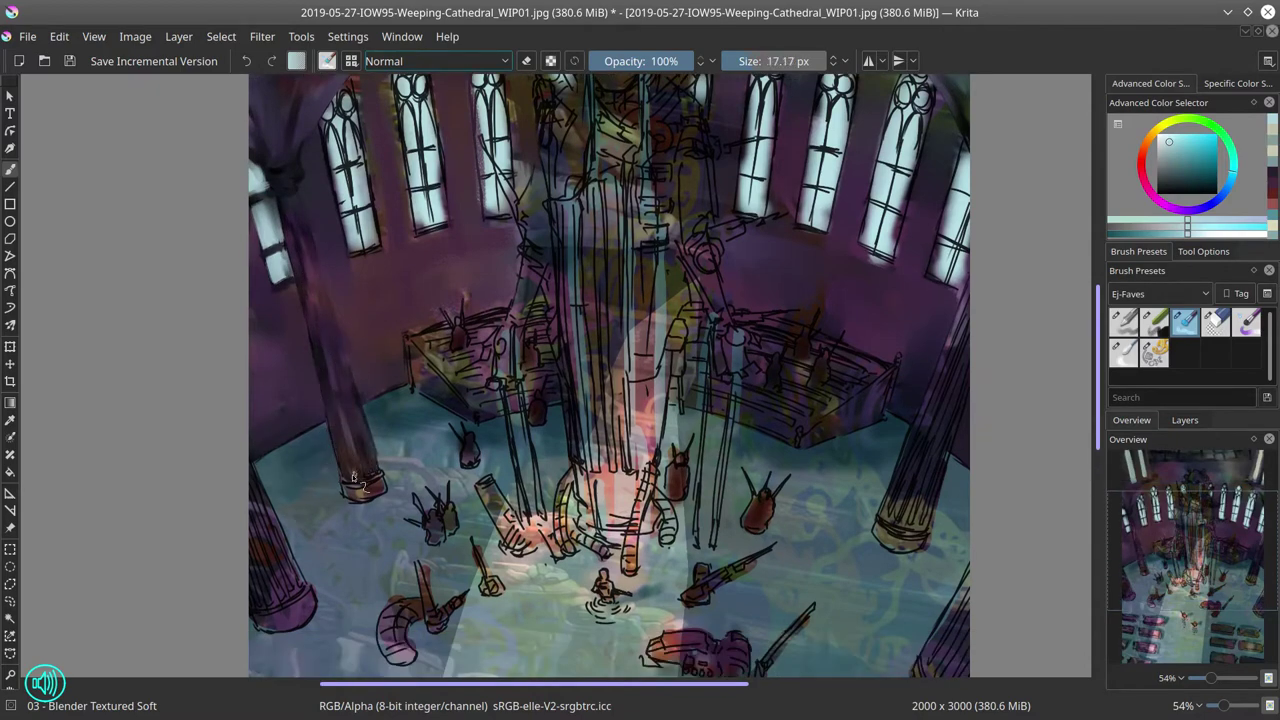
mouse_move(381, 437)
left_mouse_down()
mouse_move(350, 345)
mouse_move(397, 410)
left_mouse_up()
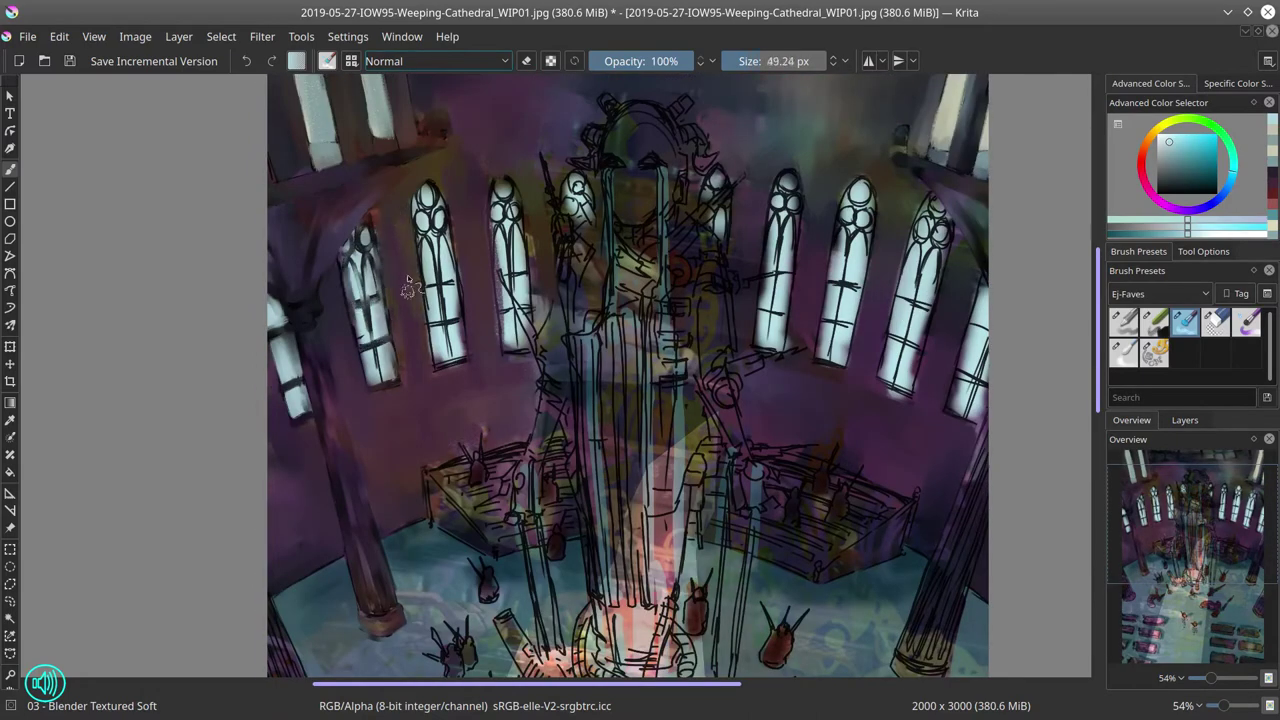
Step: Save the painting as 2019-05-27-IOW95-Weeping-Cathedral_003.kra
left_click(28, 36)
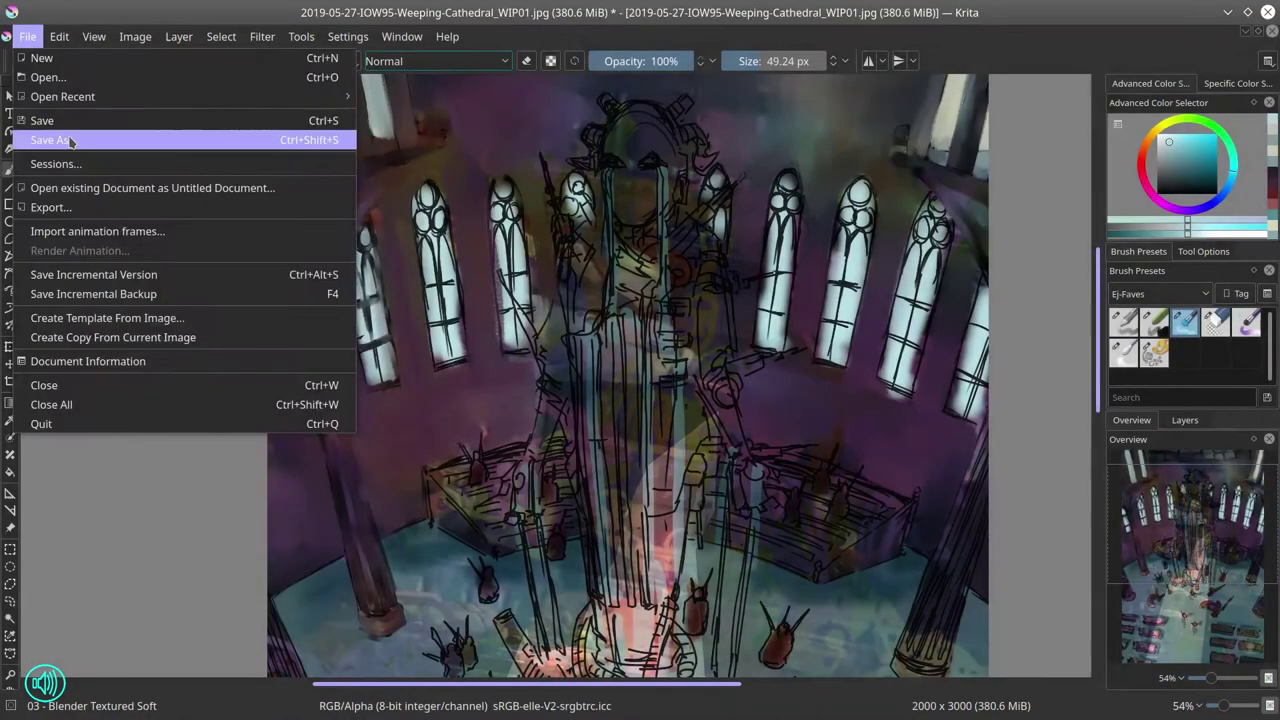
left_click(45, 134)
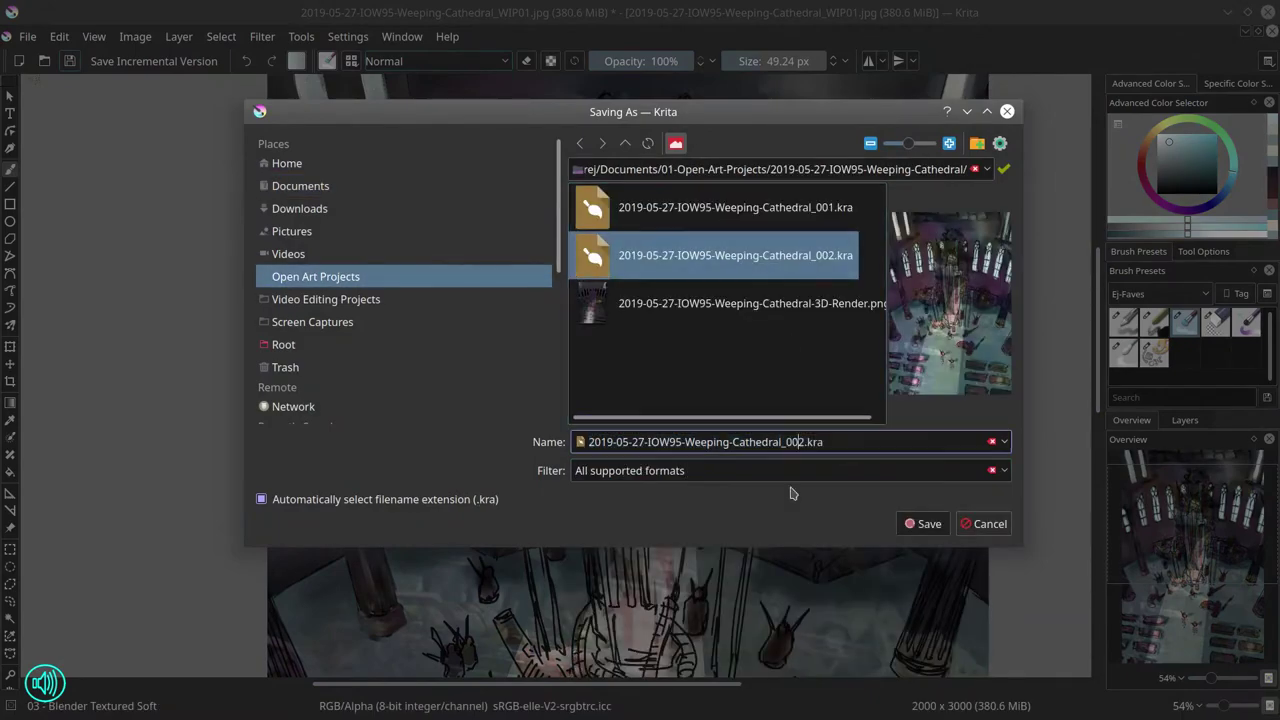
left_click(925, 524)
left_click(135, 36)
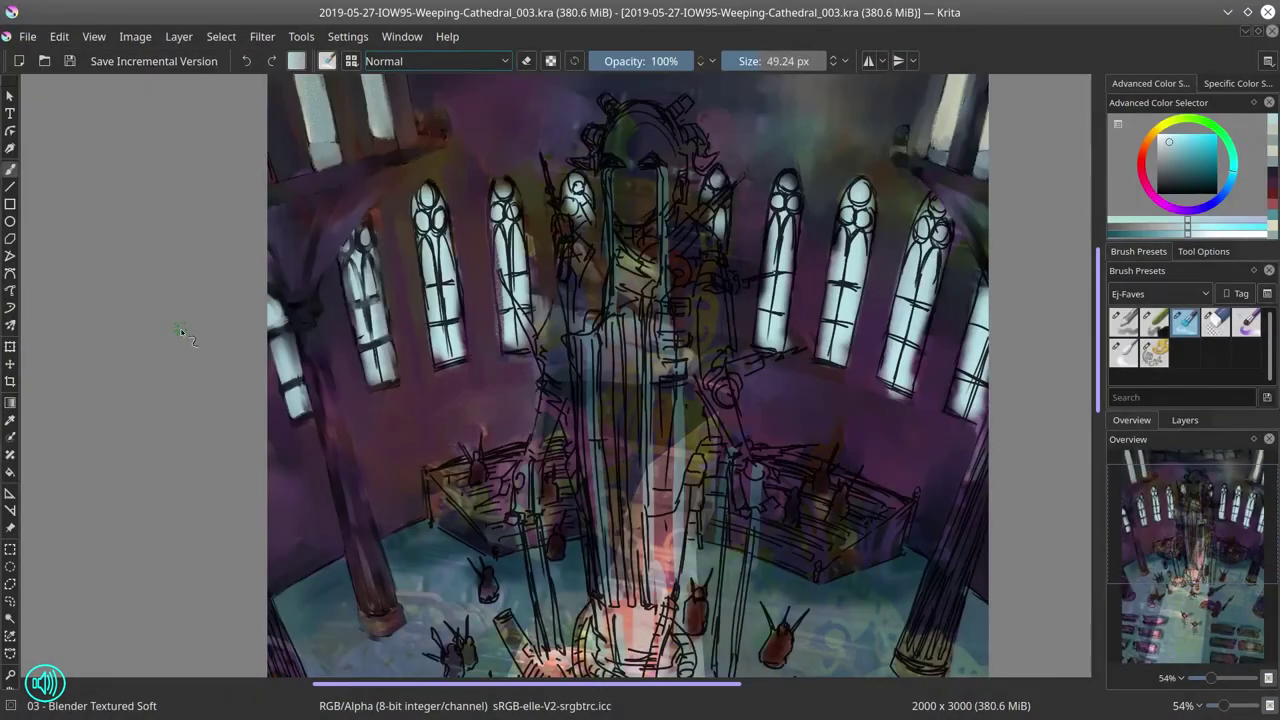
Step: Paint dark strokes over the tall left window with a smaller brush, then save
key("bracketleft")
left_click(427, 195)
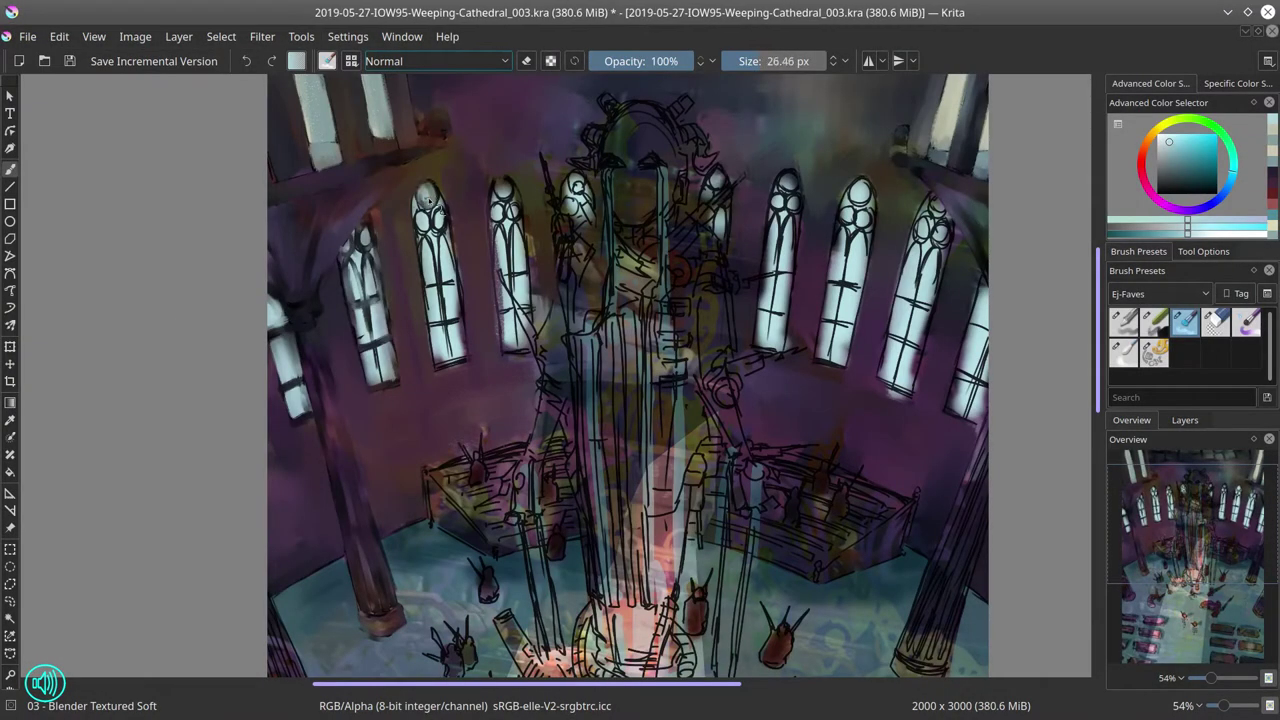
left_click_drag(450, 345, 425, 320)
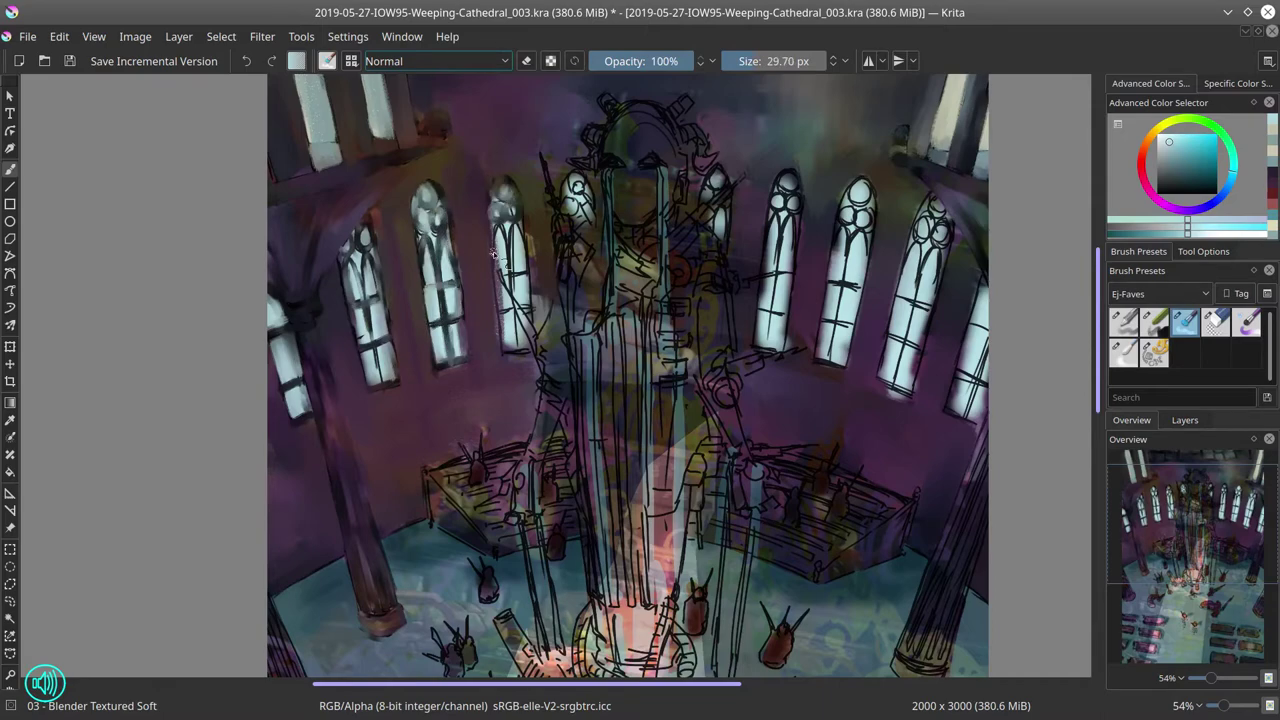
left_click_drag(492, 253, 520, 335)
key("minus")
key("minus")
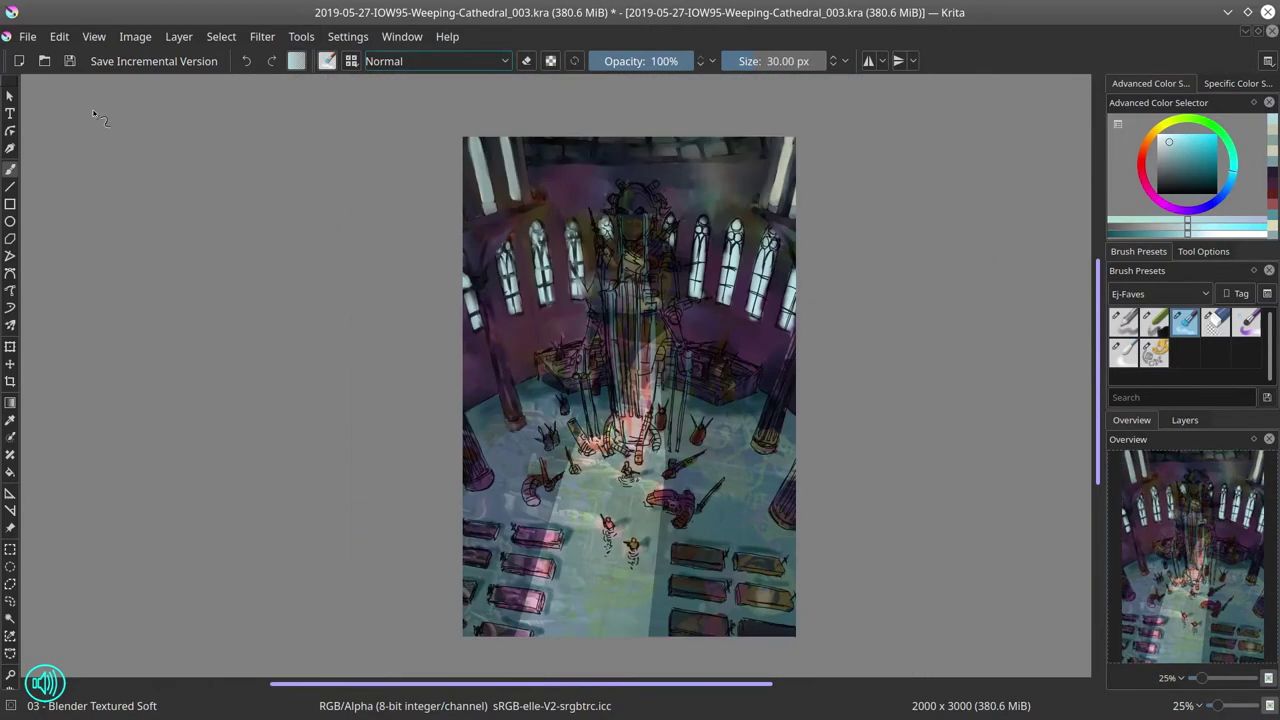
key("ctrl+s")
Step: Begin a freehand selection outlining the robed figure
key("plus")
left_click(10, 584)
left_click_drag(640, 132, 625, 190)
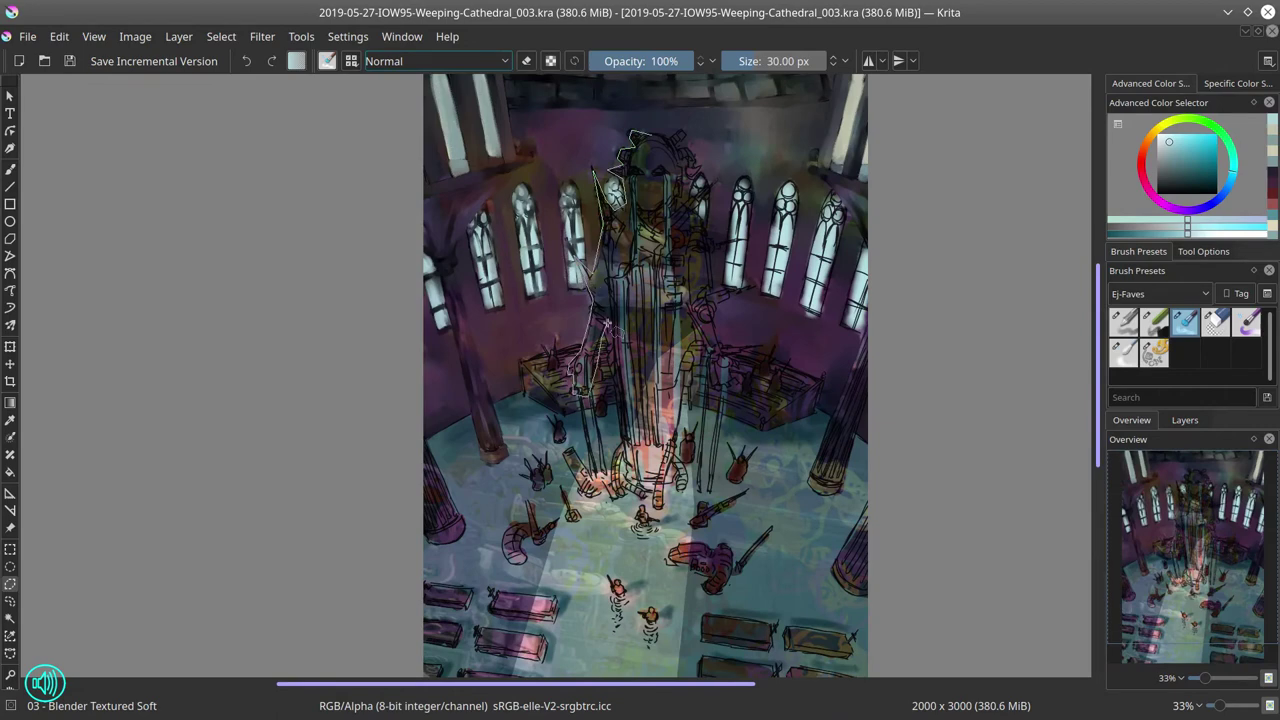
Step: Close the figure selection and apply HSV Adjustment with lower lightness and shifted hue
left_click_drag(686, 133, 684, 136)
left_click(262, 36)
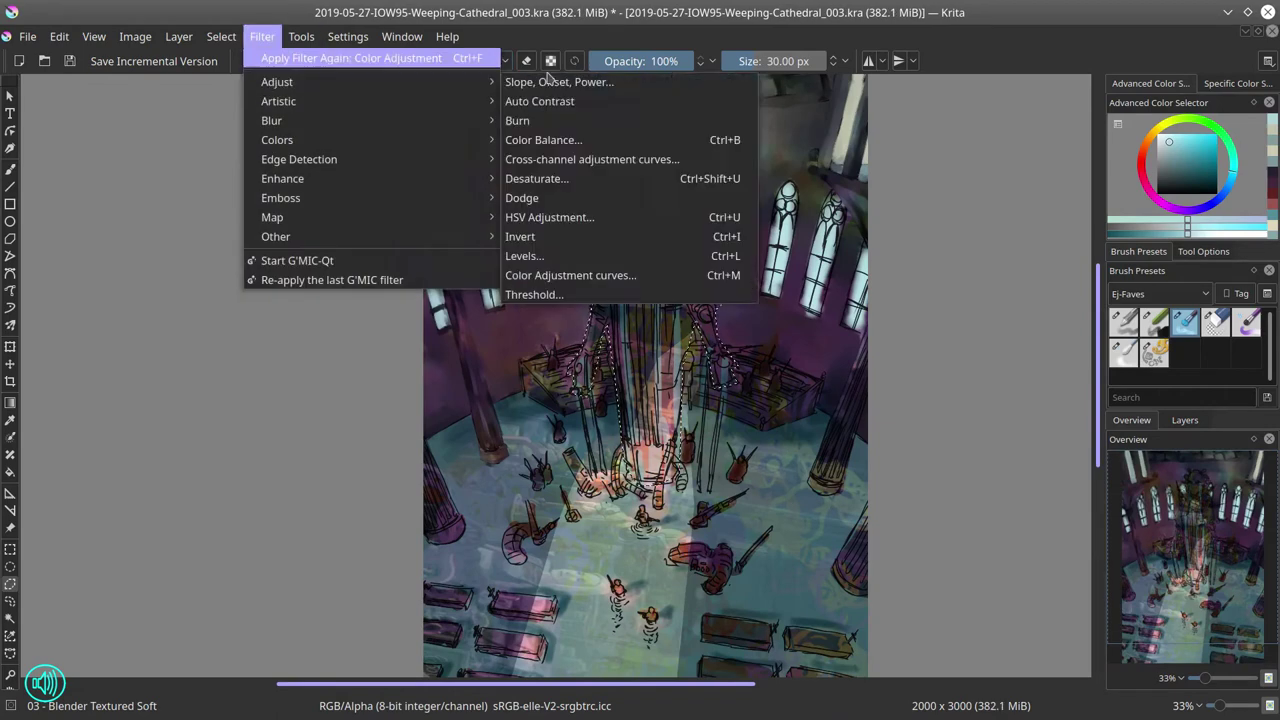
left_click(565, 209)
mouse_move(1012, 322)
left_mouse_down()
mouse_move(1033, 326)
mouse_move(1020, 333)
left_mouse_up()
left_click_drag(921, 266, 988, 276)
left_click(1096, 513)
Step: Apply Color Balance pushing the figure's shadows toward cyan, then deselect
left_click(262, 36)
mouse_move(300, 80)
left_click(565, 132)
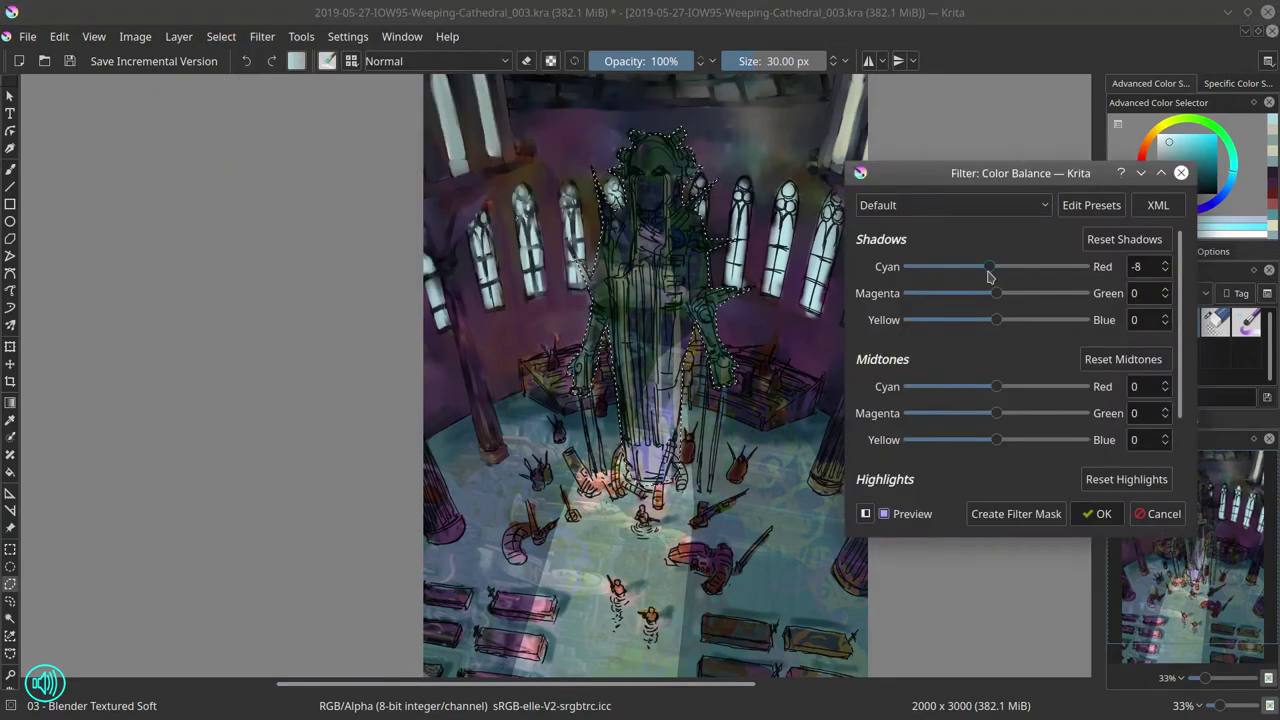
left_click(1096, 513)
key("minus")
key("ctrl+shift+a")
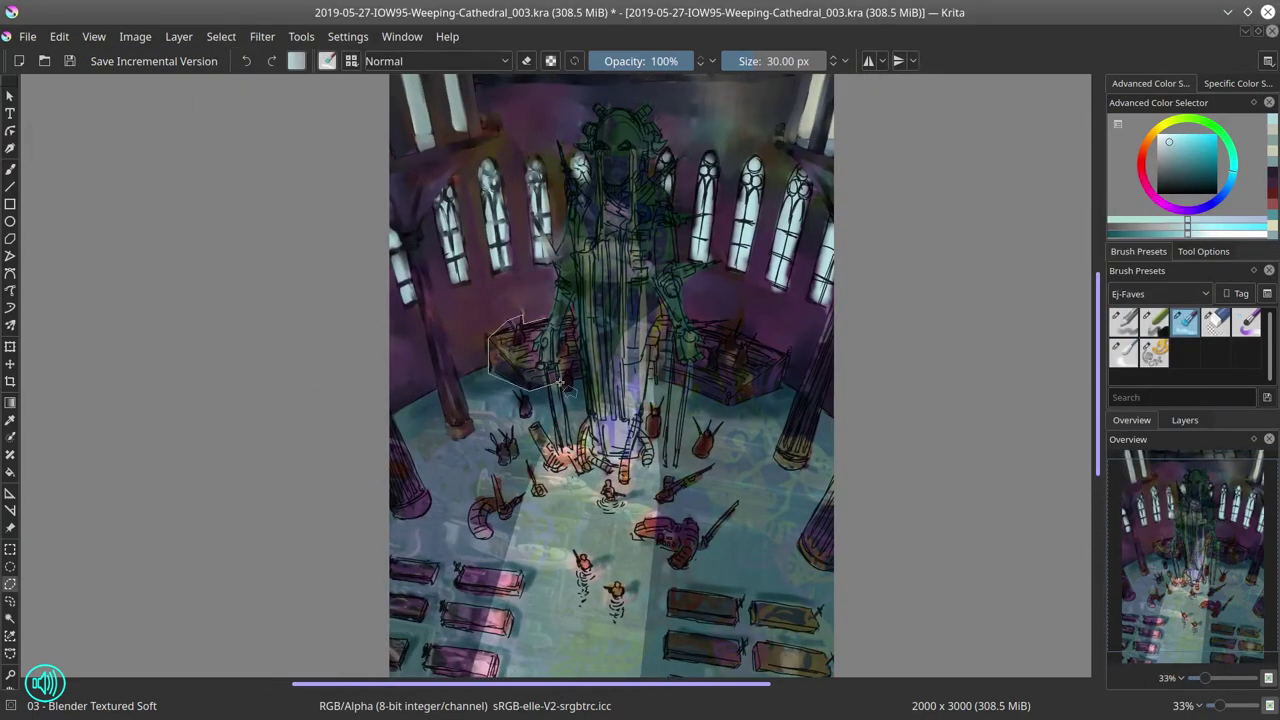
Step: Apply Color Balance and a hue and lightness change to the pews
left_click(262, 36)
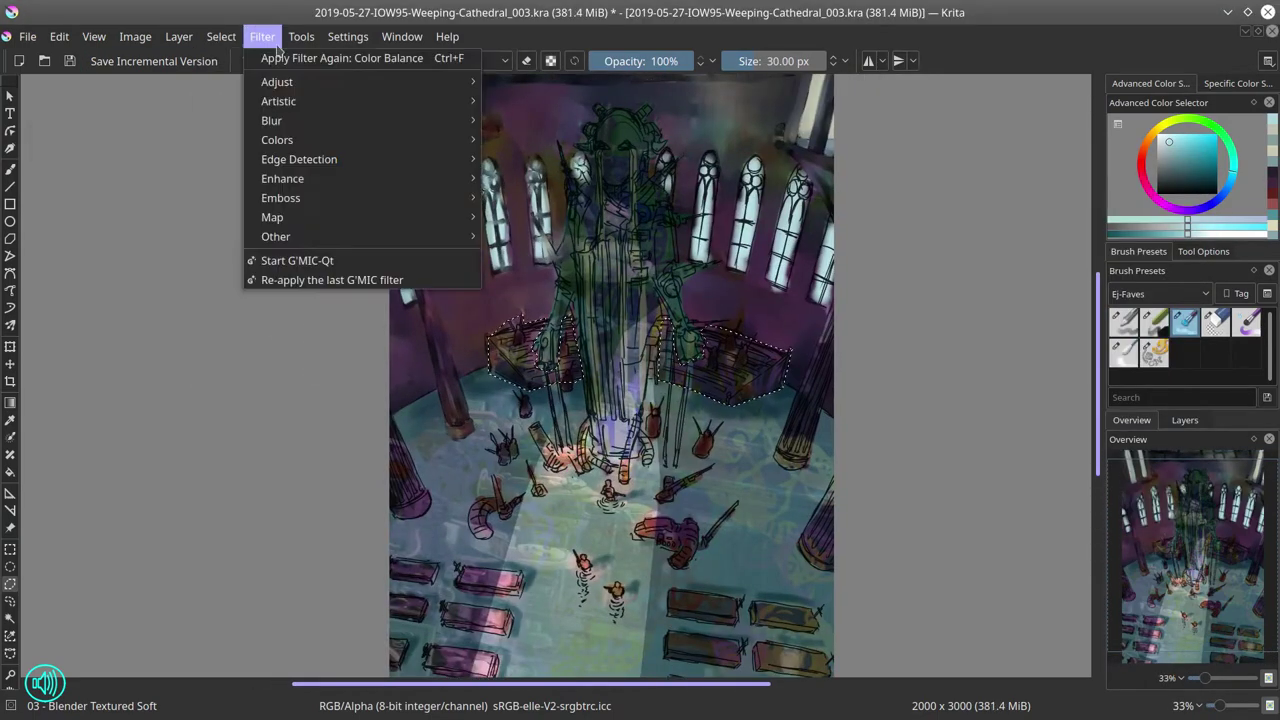
left_click(420, 126)
key("Escape")
left_click(262, 36)
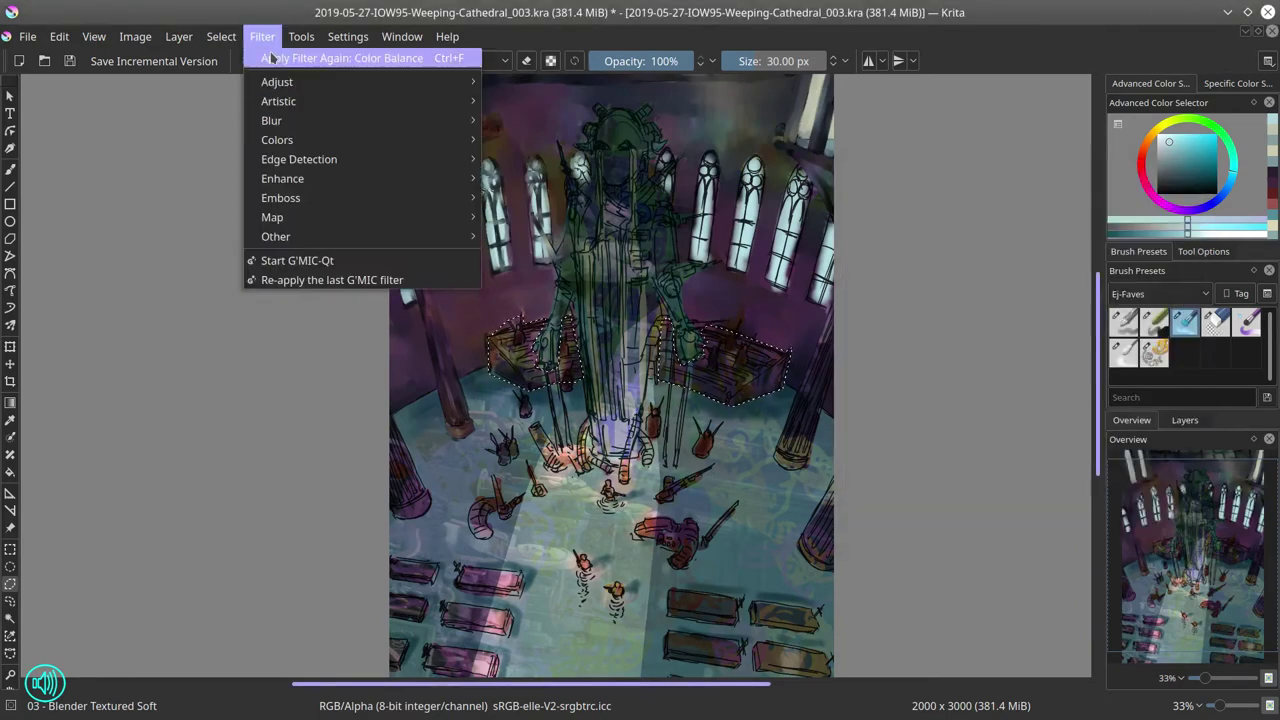
left_click(330, 57)
left_click(1097, 514)
Step: Try the Slope, Offset, Power filter, cancel it, and apply hue and lightness to the pews instead
left_click(262, 36)
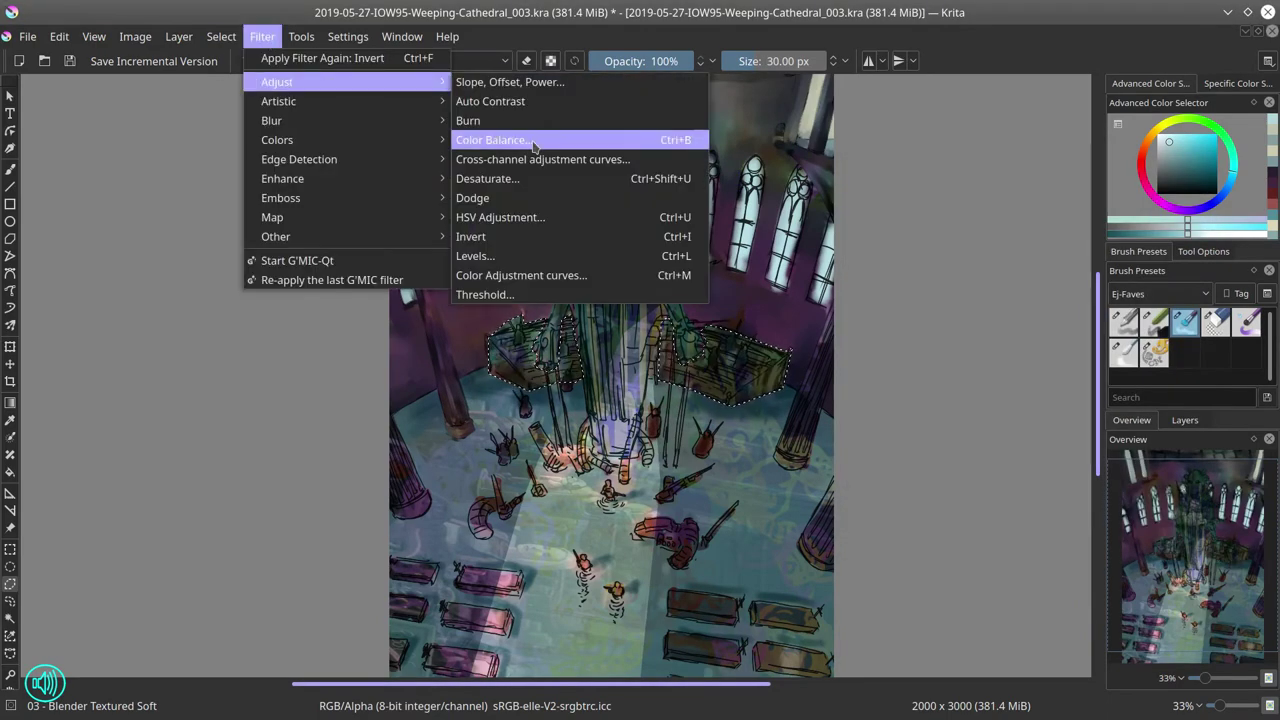
left_click(543, 80)
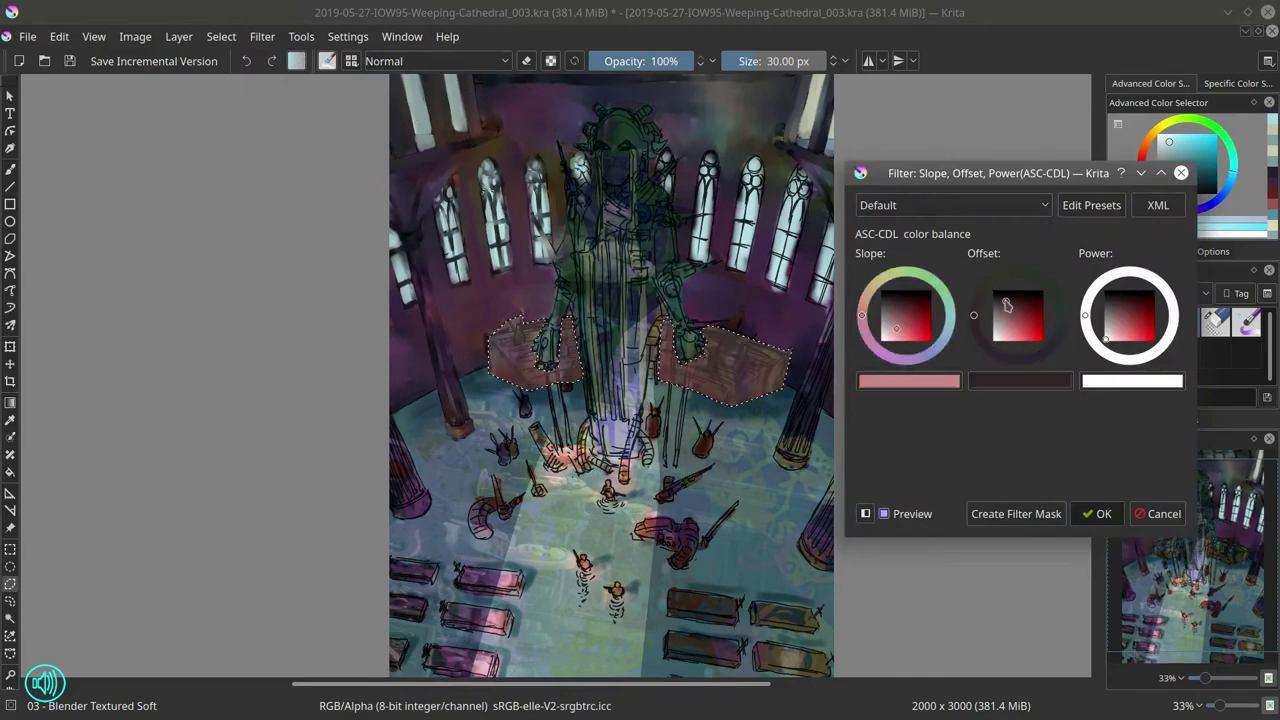
left_click(953, 205)
key("Escape")
key("Escape")
left_click(262, 36)
left_click(543, 217)
key("Escape")
left_click(262, 36)
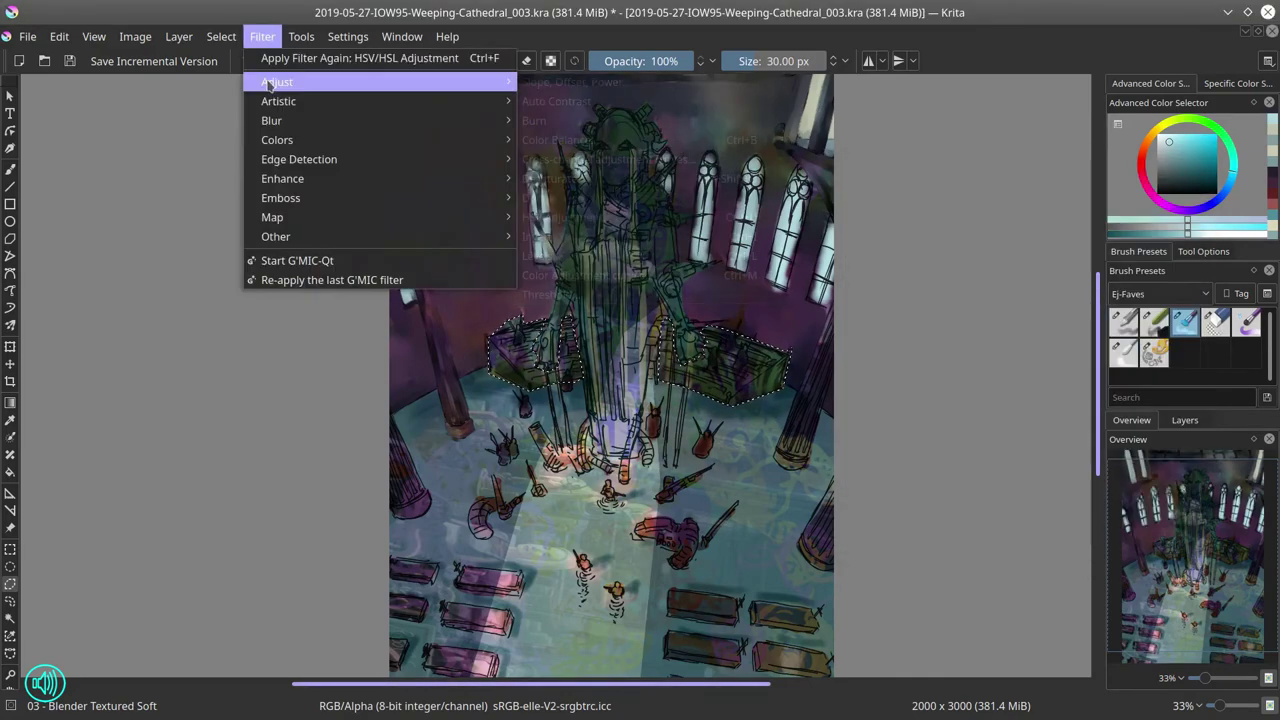
Step: Deselect the pews and save the painting
left_click(90, 57)
left_click(221, 36)
left_click(260, 80)
key("ctrl+s")
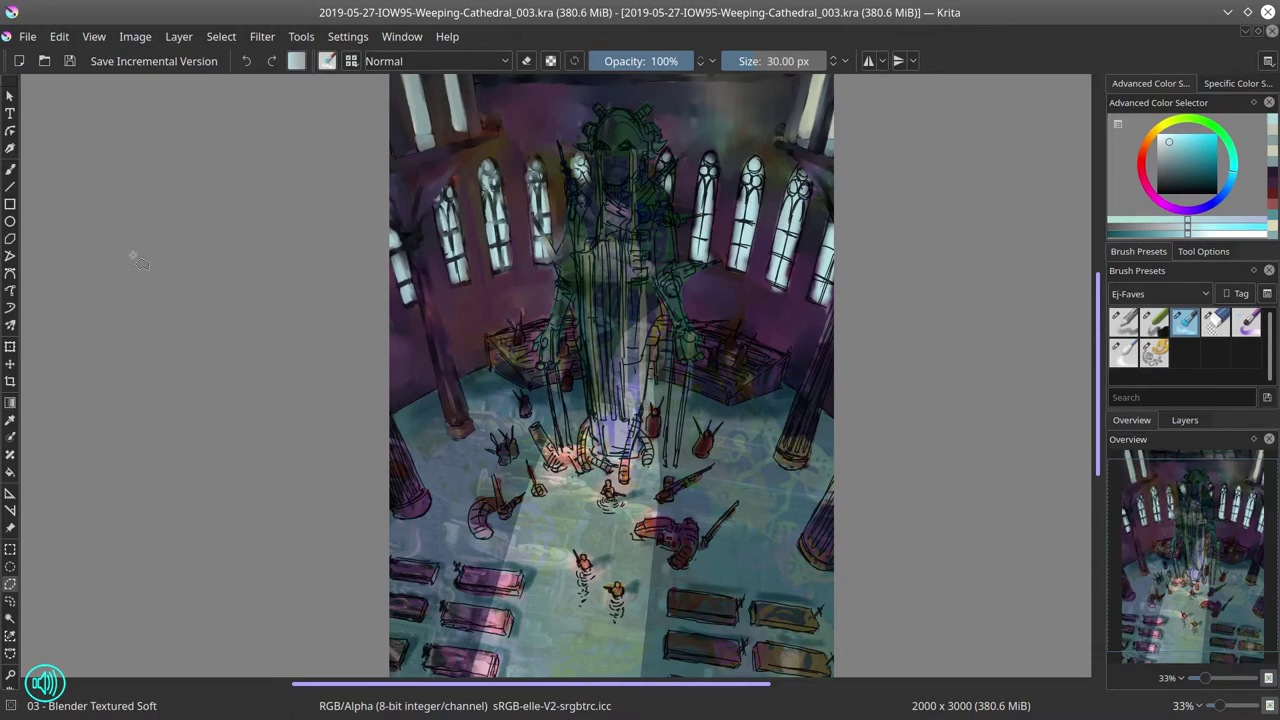
Step: Repaint and darken the stained-glass windows right of the figure
key("b")
key("plus")
key("plus")
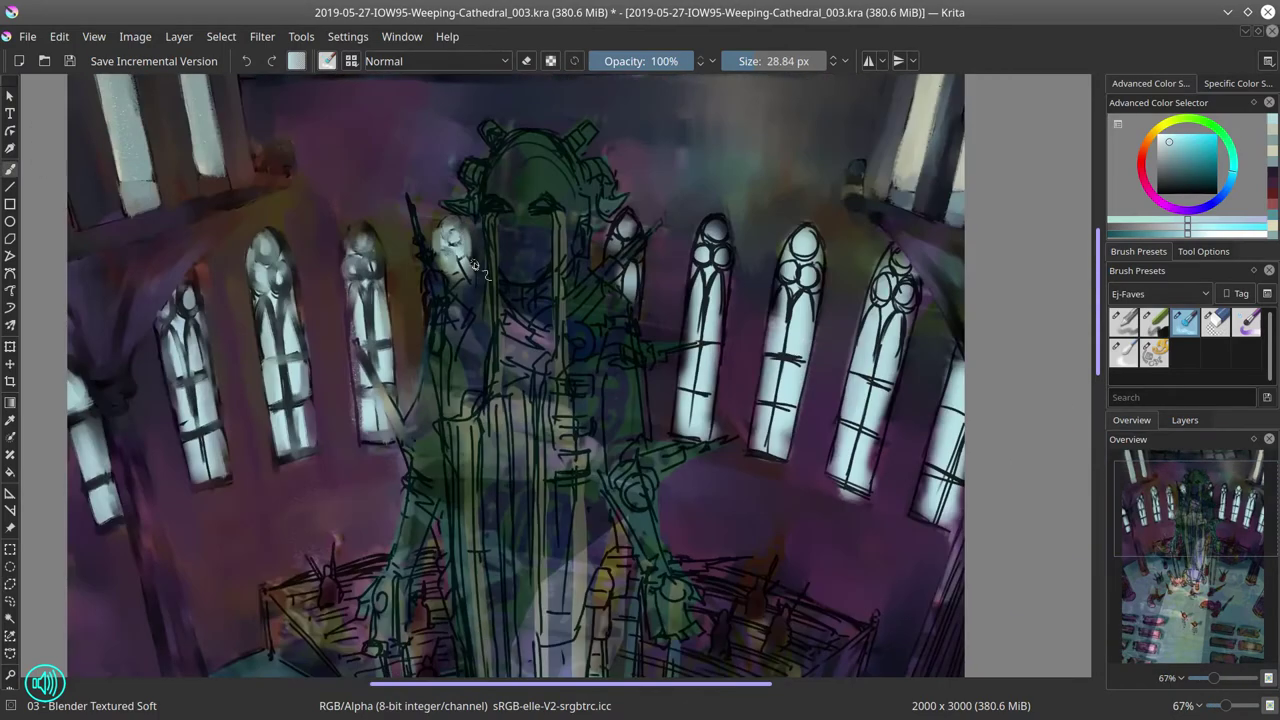
mouse_move(600, 212)
left_mouse_down()
mouse_move(668, 301)
mouse_move(668, 350)
left_mouse_up()
key("bracketleft")
mouse_move(700, 225)
left_mouse_down()
mouse_move(705, 280)
mouse_move(724, 293)
mouse_move(688, 305)
mouse_move(695, 445)
left_mouse_up()
left_click_drag(720, 315, 690, 445)
left_click_drag(812, 232, 780, 390)
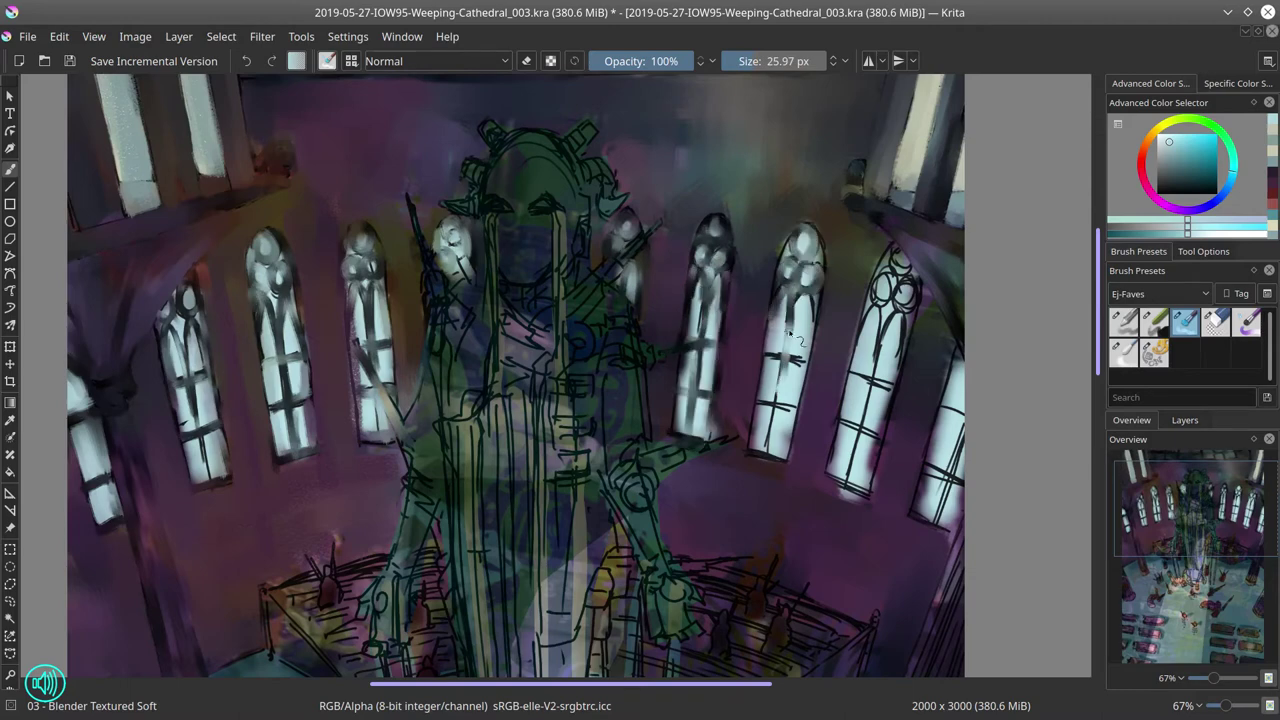
Step: Lighten and brighten the glass of the next window to the right
left_click_drag(810, 290, 775, 445)
left_click_drag(785, 240, 820, 262)
left_click_drag(815, 355, 780, 460)
left_click_drag(800, 380, 790, 455)
mouse_move(860, 330)
left_mouse_down()
mouse_move(807, 273)
mouse_move(820, 320)
left_mouse_up()
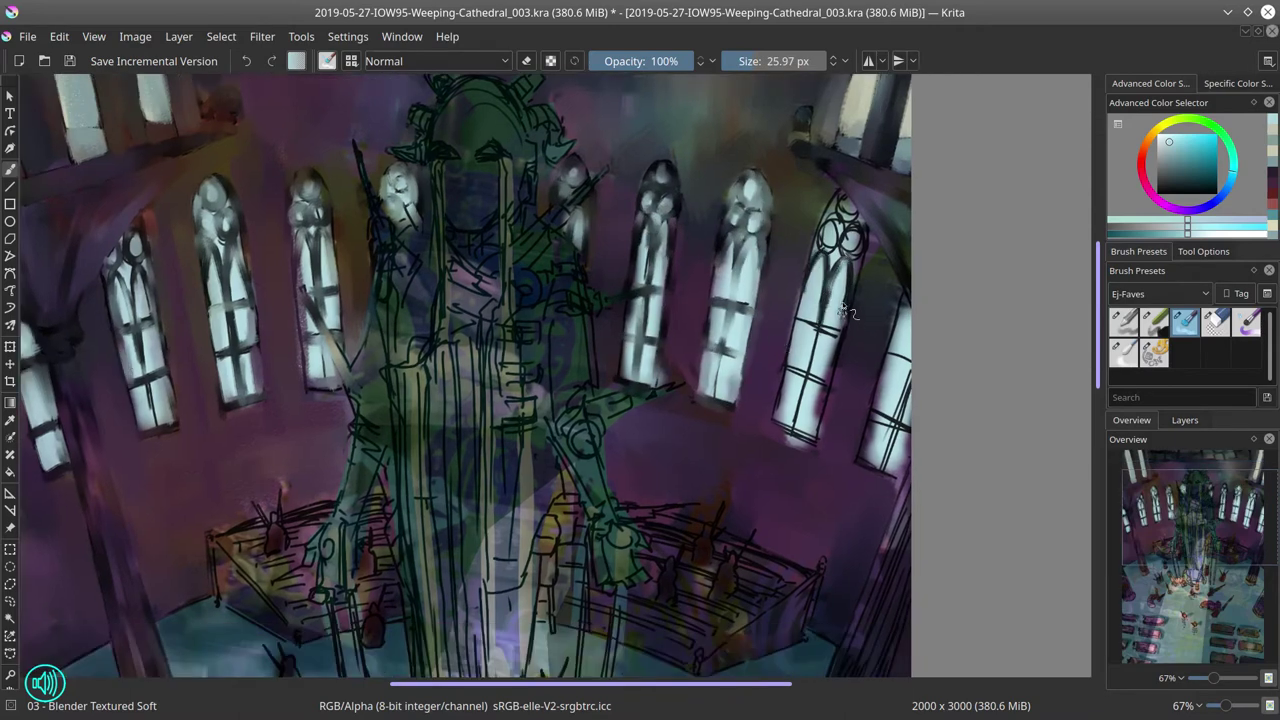
mouse_move(850, 200)
left_mouse_down()
mouse_move(815, 410)
mouse_move(790, 455)
left_mouse_up()
Step: Touch up the rightmost window with a larger brush
key("bracketright")
key("bracketright")
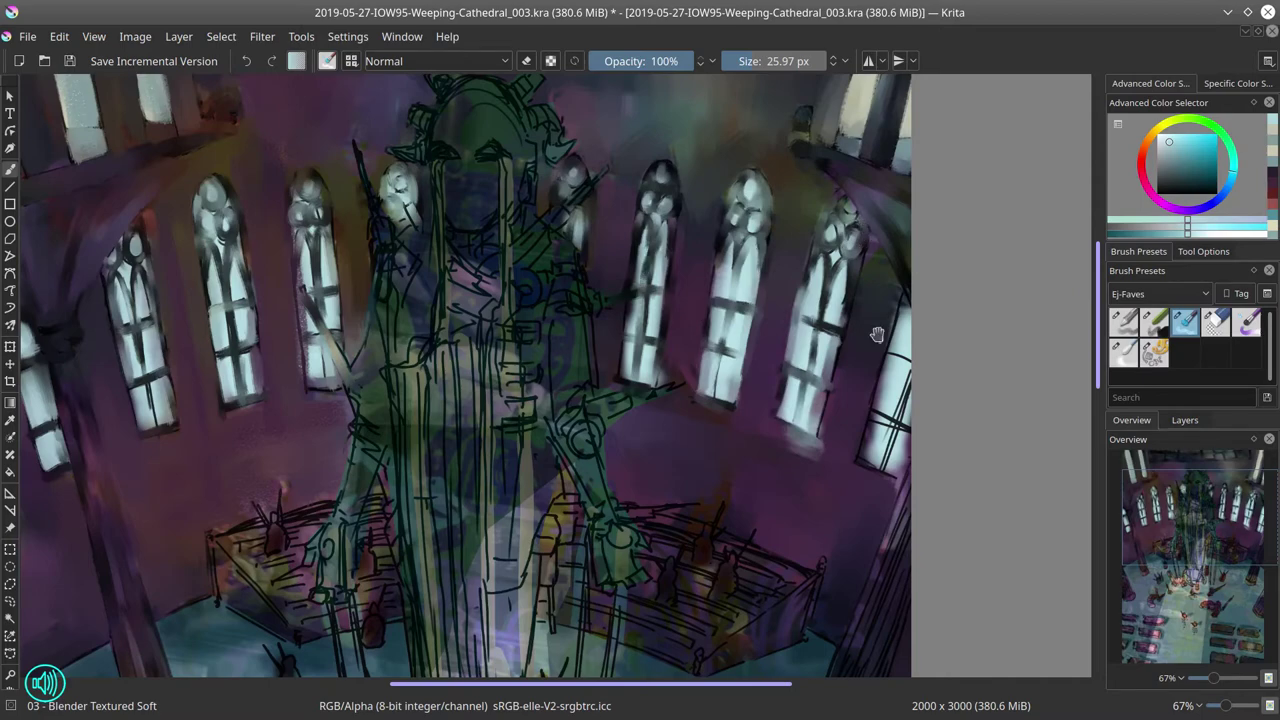
mouse_move(826, 297)
left_mouse_down()
mouse_move(796, 371)
mouse_move(800, 430)
left_mouse_up()
left_click_drag(830, 335, 808, 440)
left_click_drag(812, 300, 798, 388)
Step: Darken the right pillar over its line art
key("bracketleft")
key("bracketleft")
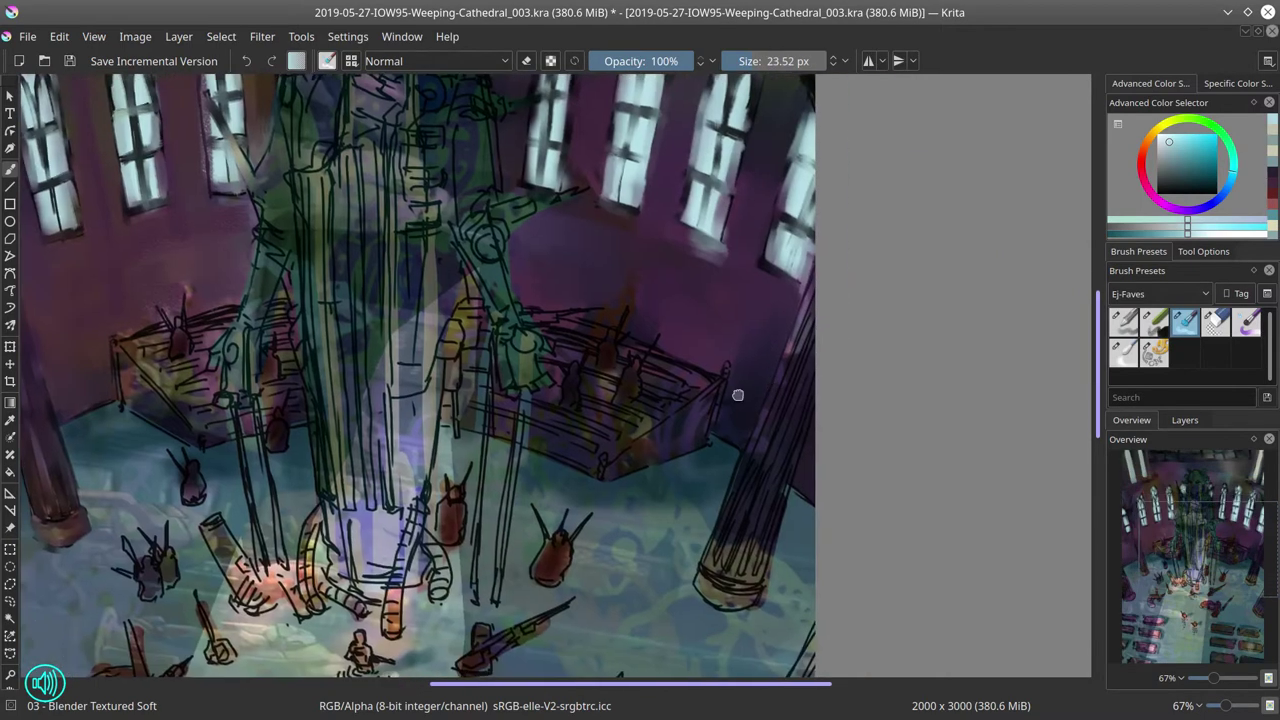
key("bracketright")
left_click_drag(740, 270, 700, 430)
left_click_drag(720, 360, 670, 540)
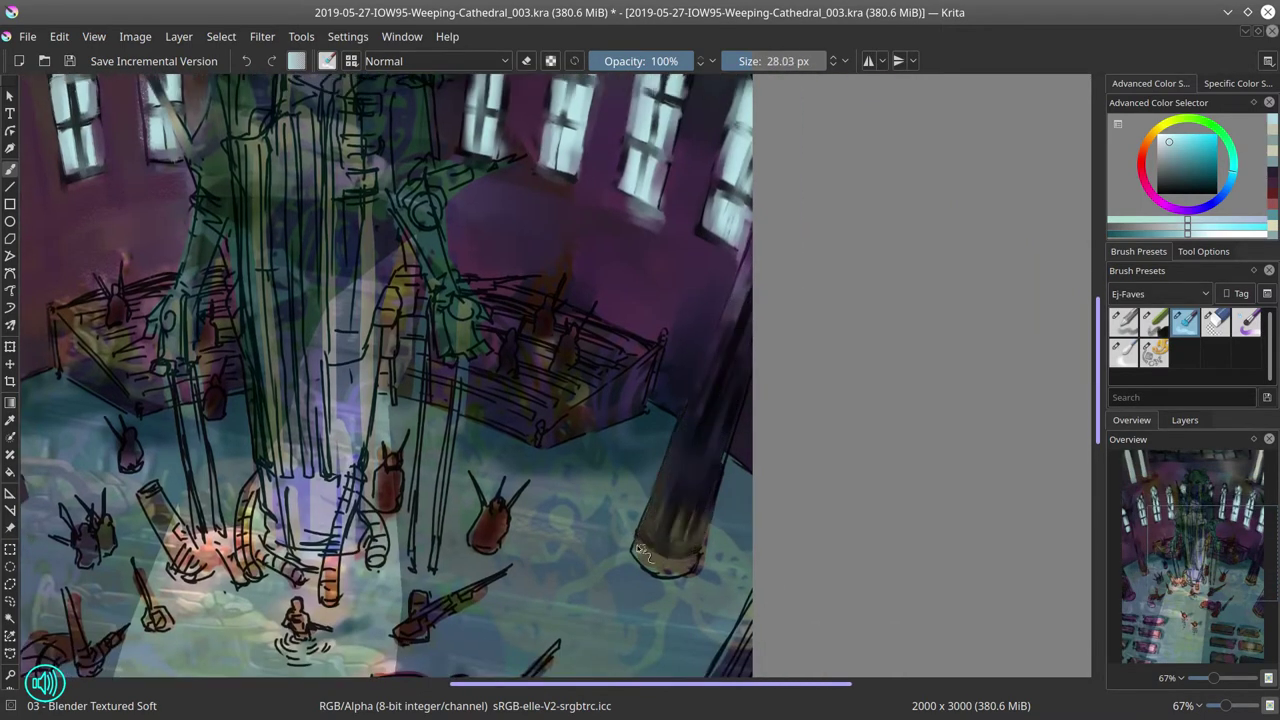
left_click_drag(700, 470, 650, 570)
scroll(740, 420, "down", 3)
Step: Add more dark strokes to the lower right pillar with a smaller brush, then save
key("bracketleft")
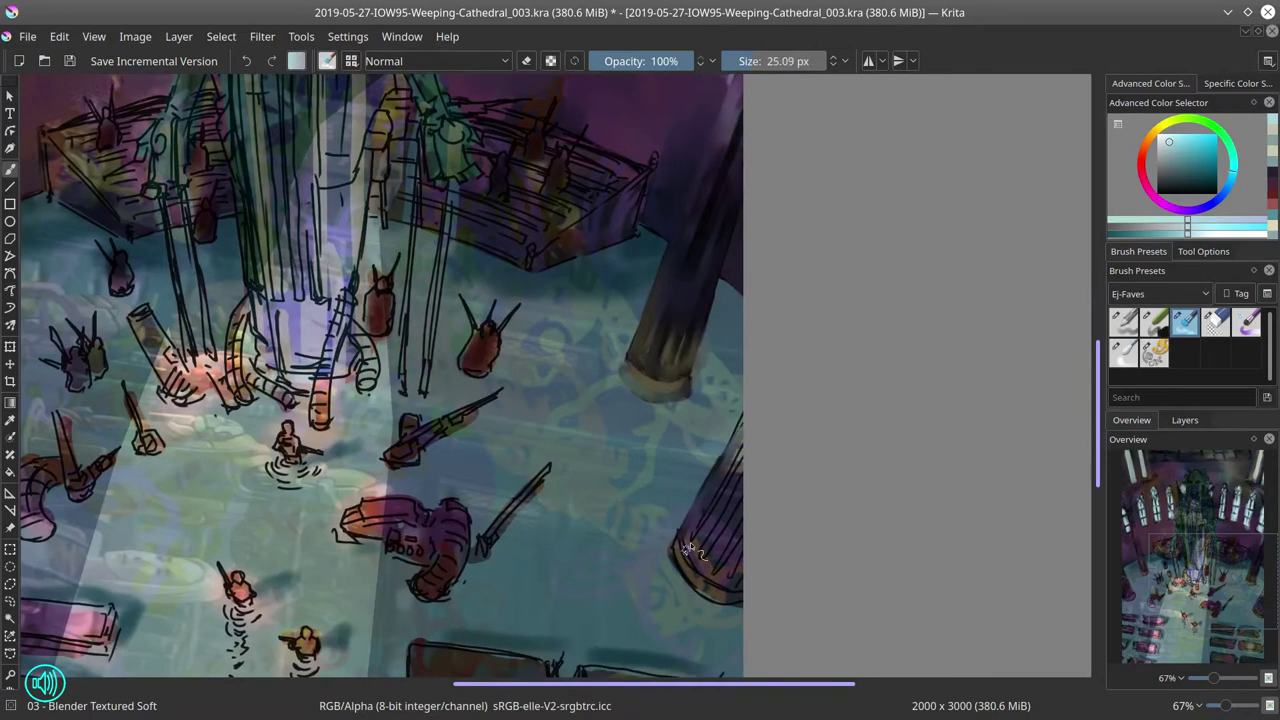
left_click_drag(730, 450, 700, 590)
left_click_drag(735, 480, 715, 580)
scroll(720, 410, "down", 3)
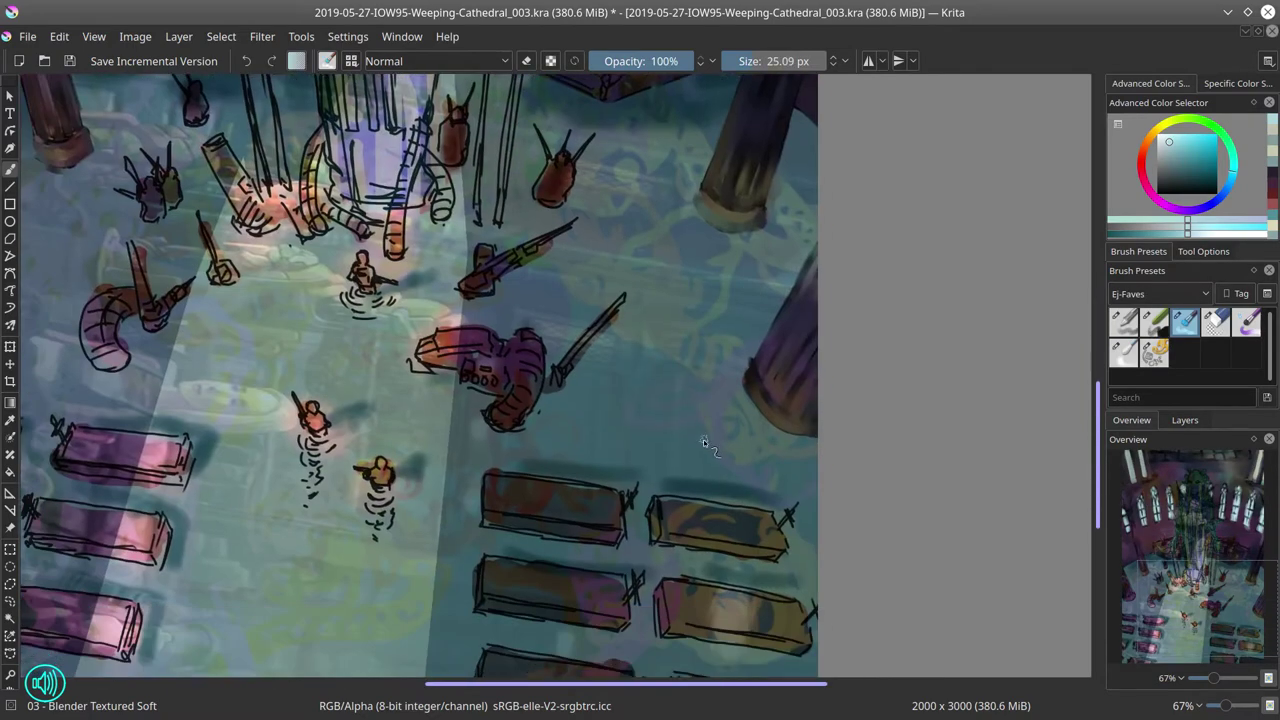
key("ctrl+s")
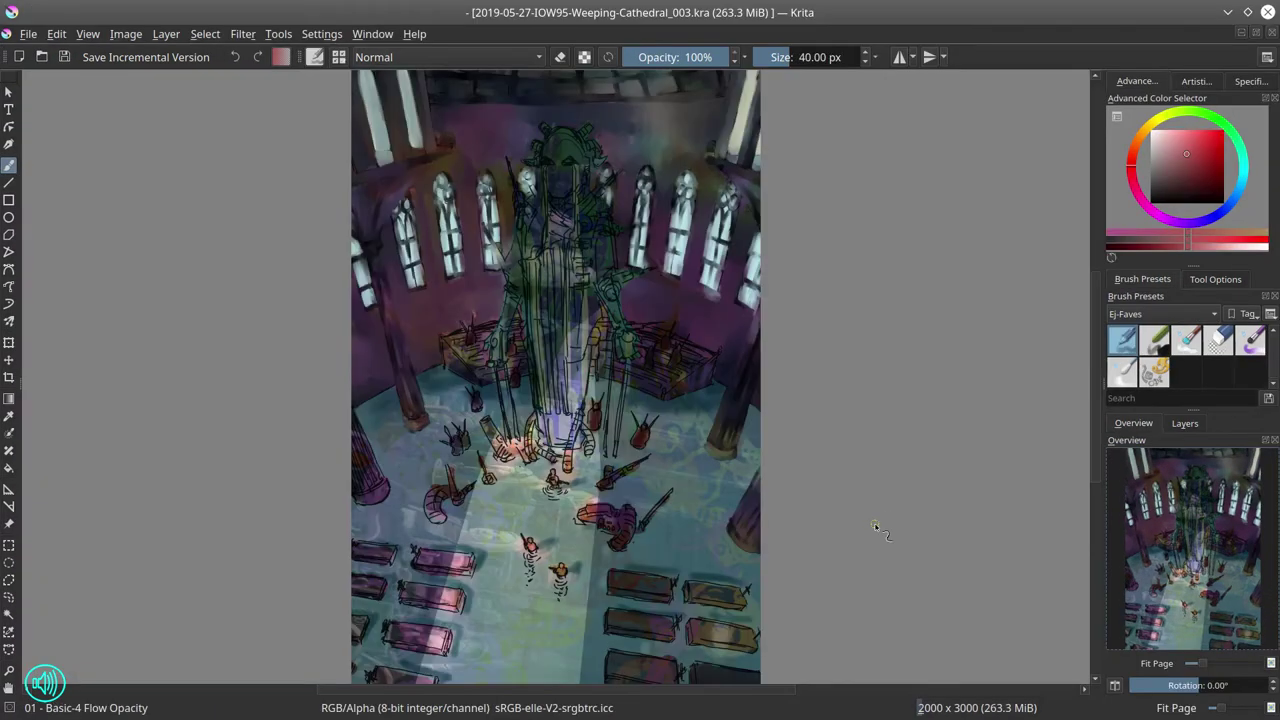
Step: Make the originals layer visible in the Layers docker and add a new empty layer
left_click(1184, 423)
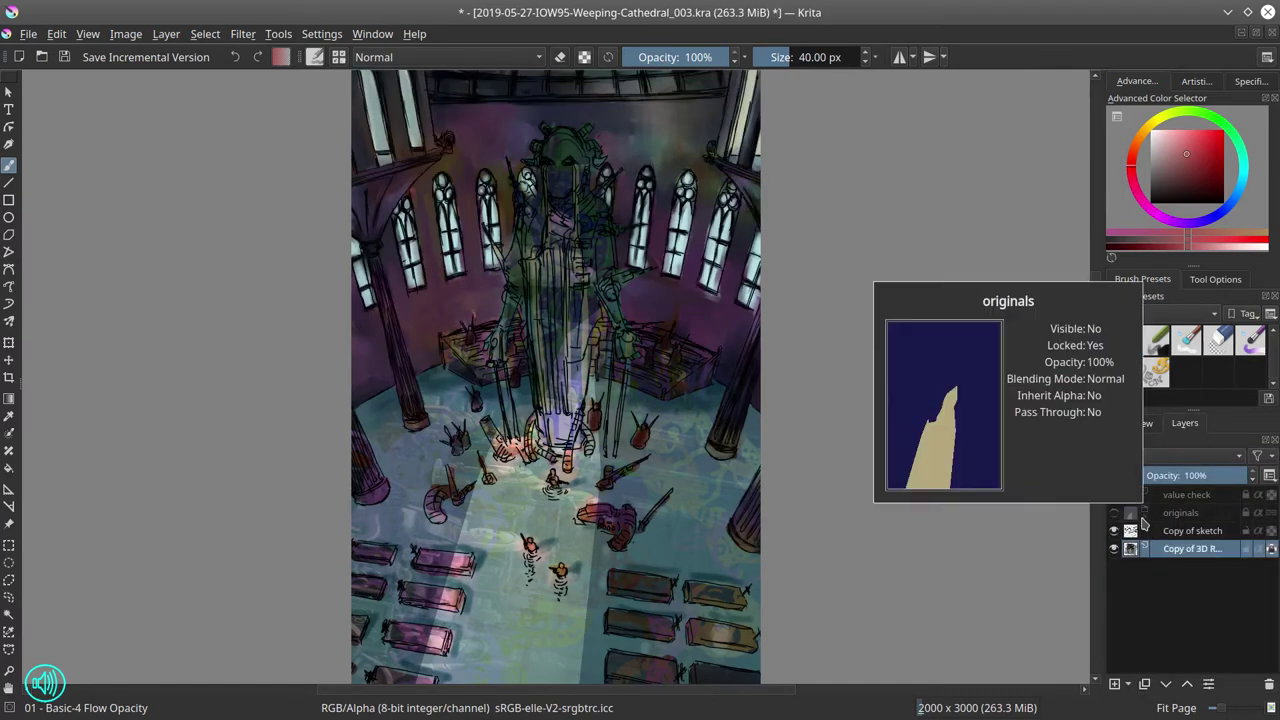
left_click(1187, 686)
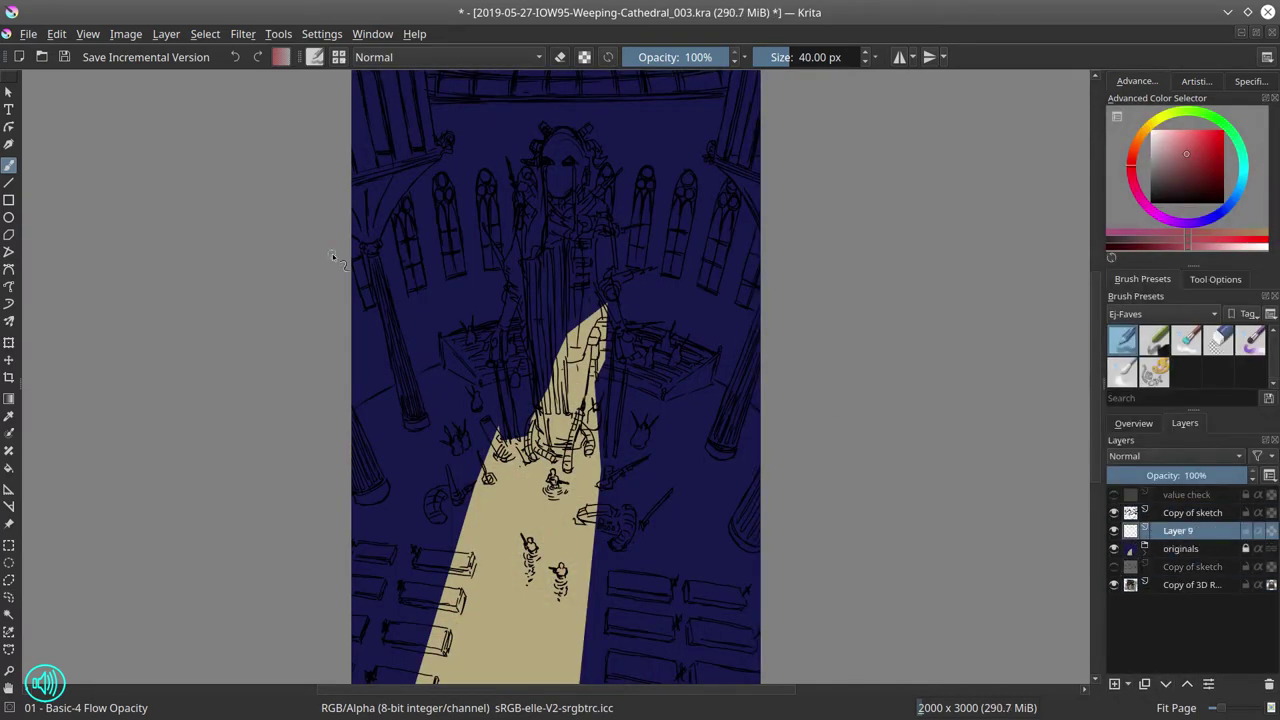
key("ctrl+s")
Step: Switch to the Artistic Color Selector and rotate it to 183°
left_click(1196, 81)
right_click(593, 429)
left_click(672, 342)
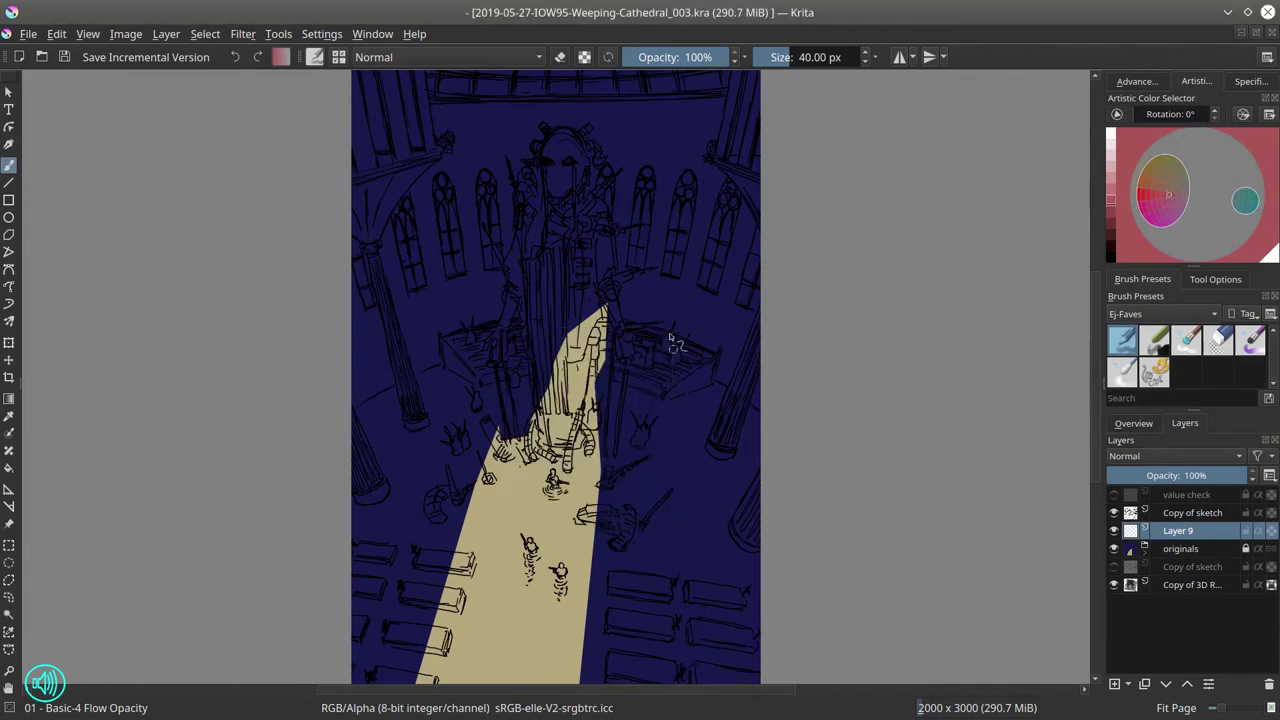
left_click(1172, 114)
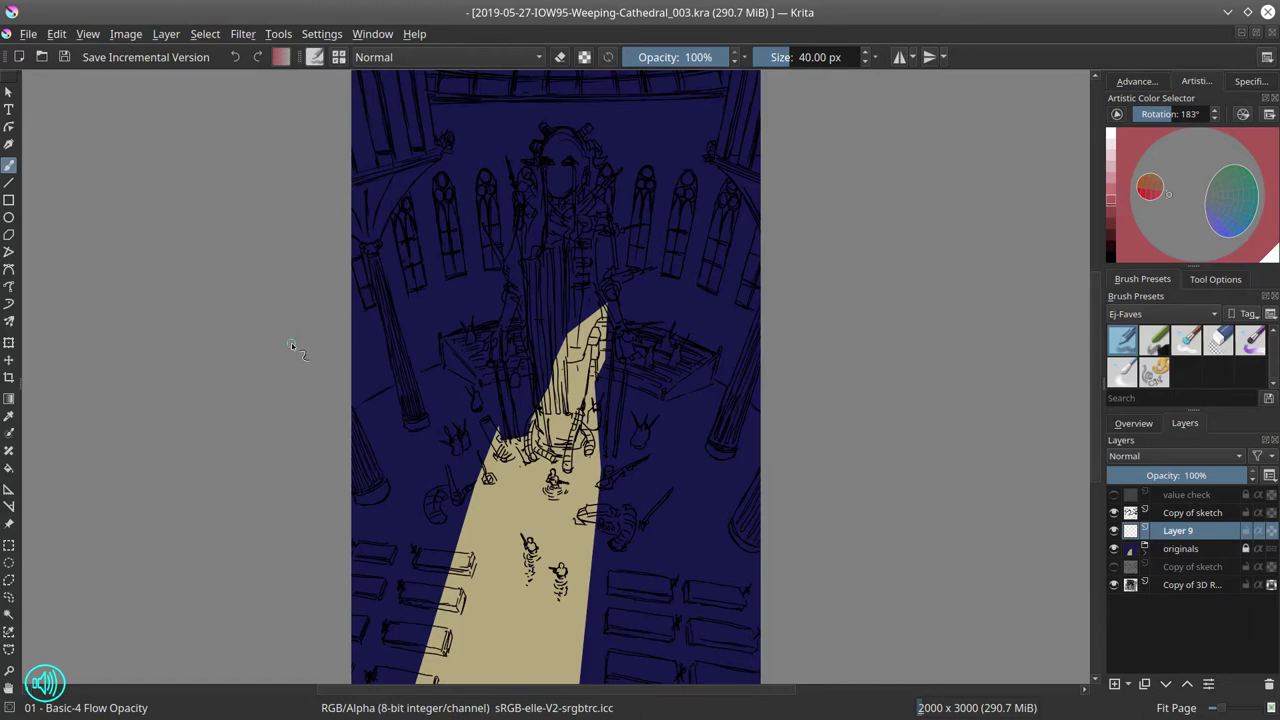
Step: Paint teal light over the lower floor with the large Shapes Mecha brush
left_click(1154, 372)
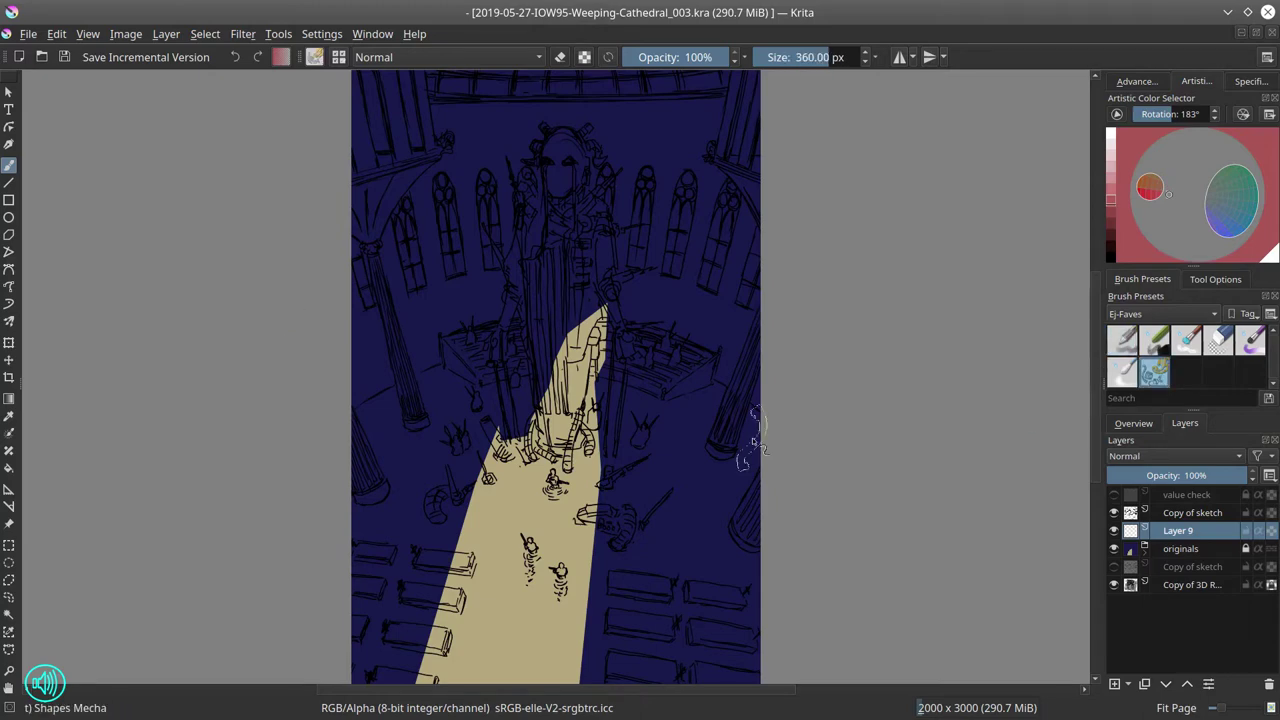
left_click_drag(410, 385, 455, 425)
left_click_drag(380, 400, 530, 500)
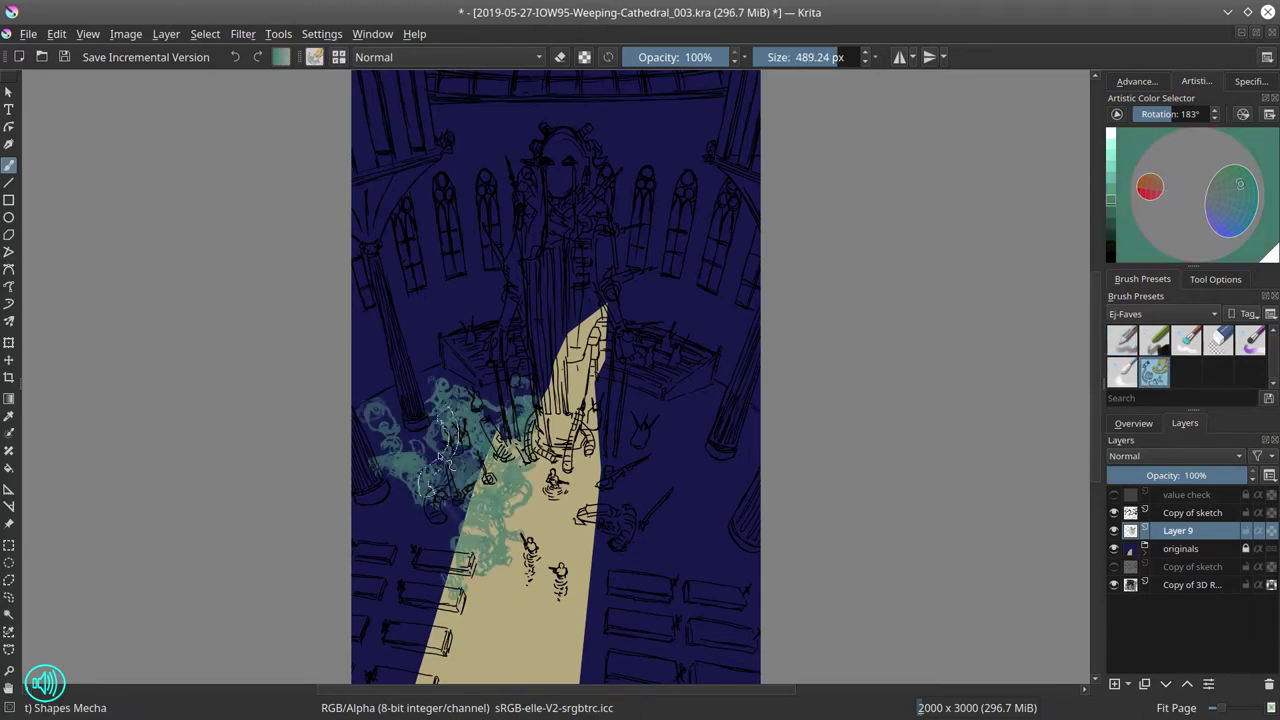
key("ctrl+z")
key("F5")
mouse_move(480, 420)
left_mouse_down()
mouse_move(552, 635)
mouse_move(580, 478)
mouse_move(442, 446)
mouse_move(402, 576)
mouse_move(594, 638)
mouse_move(713, 632)
mouse_move(672, 467)
mouse_move(388, 414)
mouse_move(740, 491)
mouse_move(600, 515)
left_mouse_up()
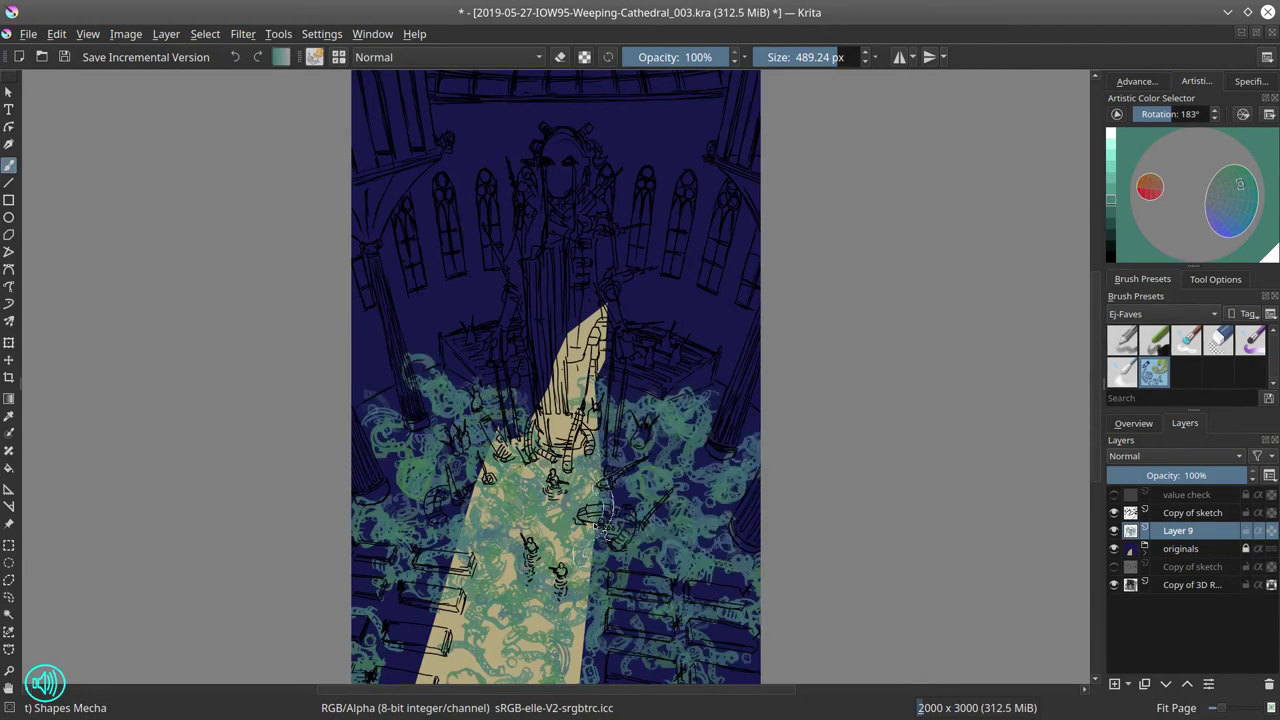
mouse_move(600, 520)
left_mouse_down()
mouse_move(740, 460)
mouse_move(440, 400)
left_mouse_up()
Step: Paint grey-green strokes over the upper left and a dark red-brown stroke across the top at 88% opacity
left_click(440, 395, "ctrl")
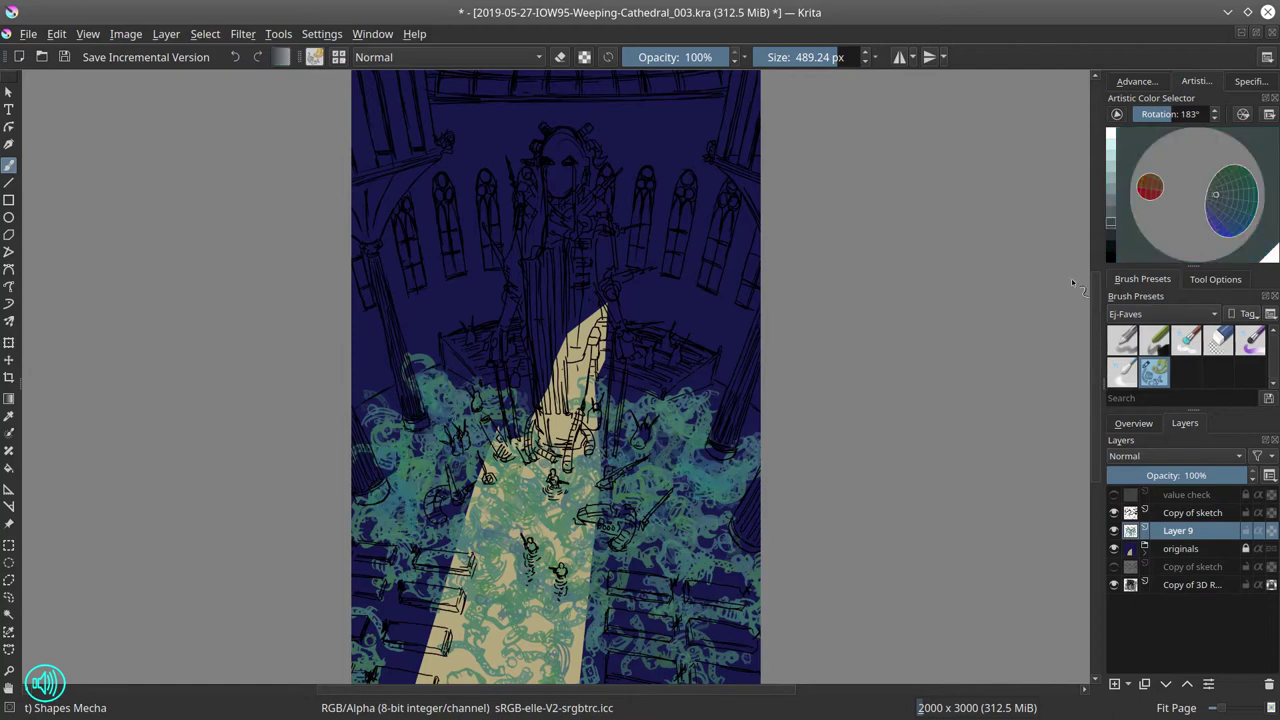
mouse_move(380, 110)
left_mouse_down()
mouse_move(420, 415)
mouse_move(562, 245)
mouse_move(588, 255)
mouse_move(545, 110)
mouse_move(633, 127)
mouse_move(708, 180)
mouse_move(690, 322)
mouse_move(730, 350)
left_mouse_up()
key("o")
scroll(771, 271, "down", 1)
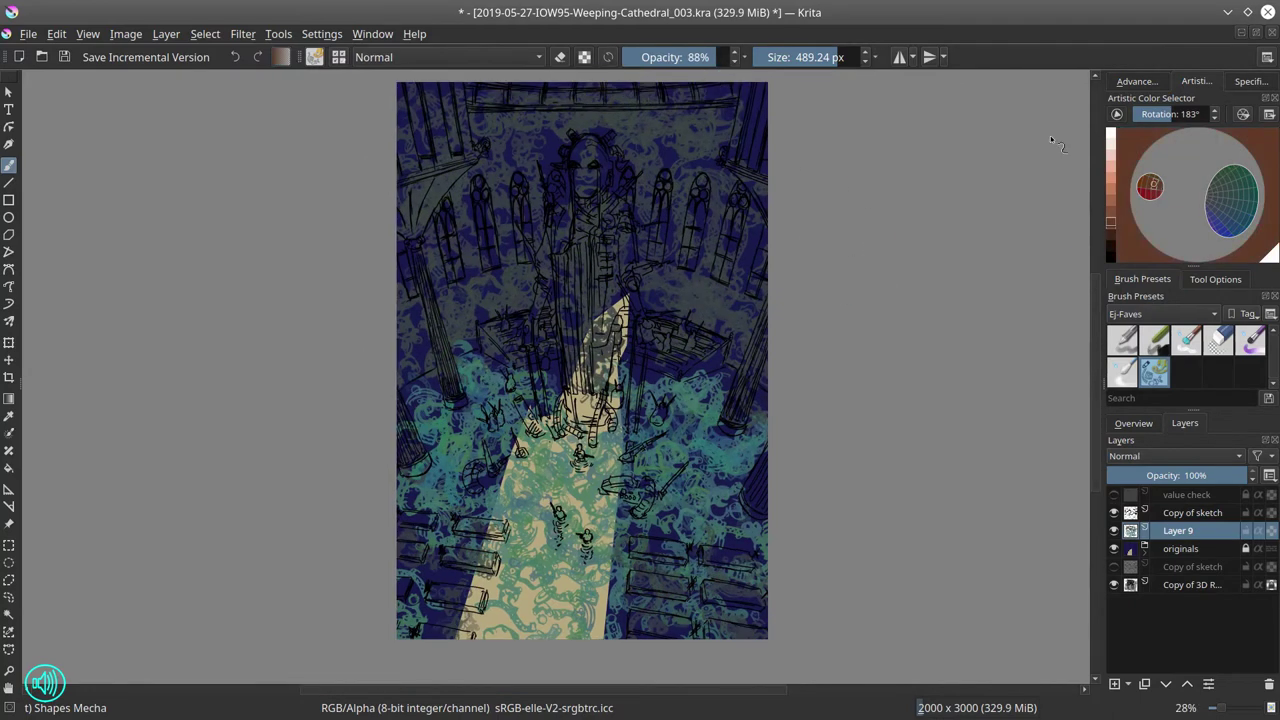
left_click(1150, 187)
mouse_move(500, 150)
left_mouse_down()
mouse_move(716, 98)
mouse_move(420, 200)
mouse_move(510, 130)
left_mouse_up()
Step: Paint cyan light over the upper windows and salmon warmth onto the central figure
key("l")
key("l")
key("l")
key("l")
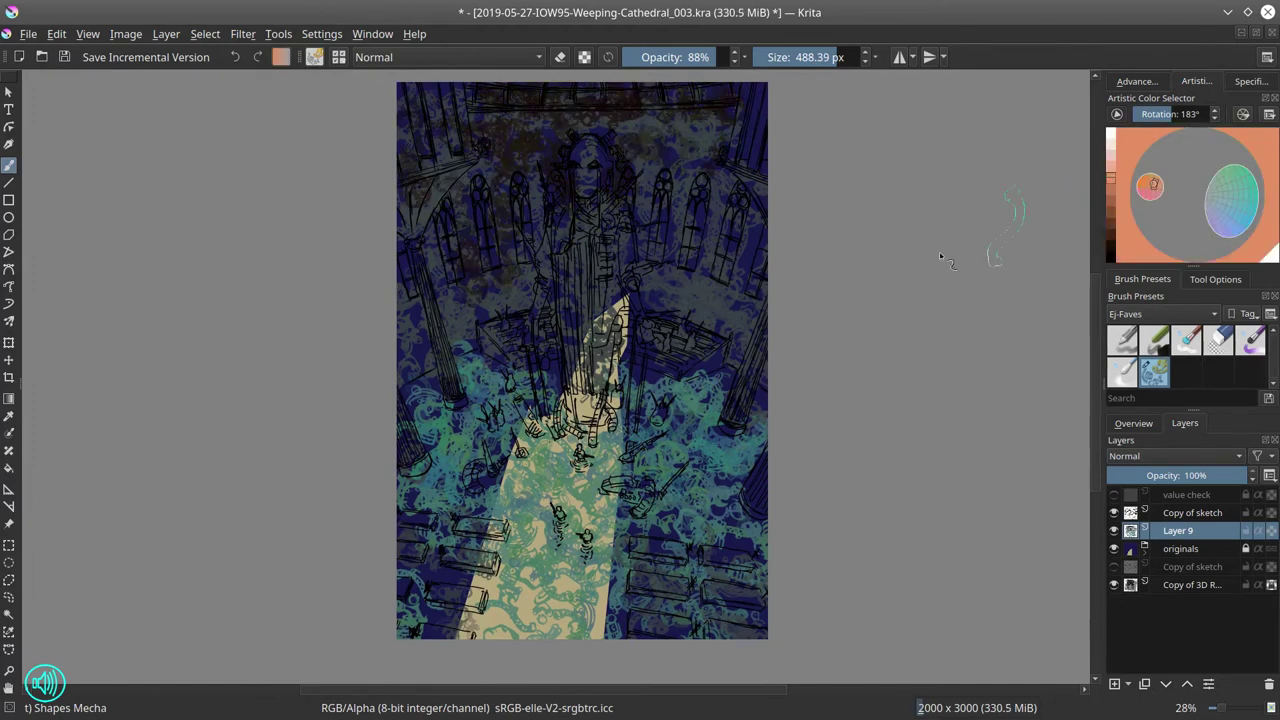
key("bracketleft")
key("bracketleft")
key("x")
mouse_move(758, 255)
left_mouse_down()
mouse_move(670, 210)
mouse_move(452, 272)
left_mouse_up()
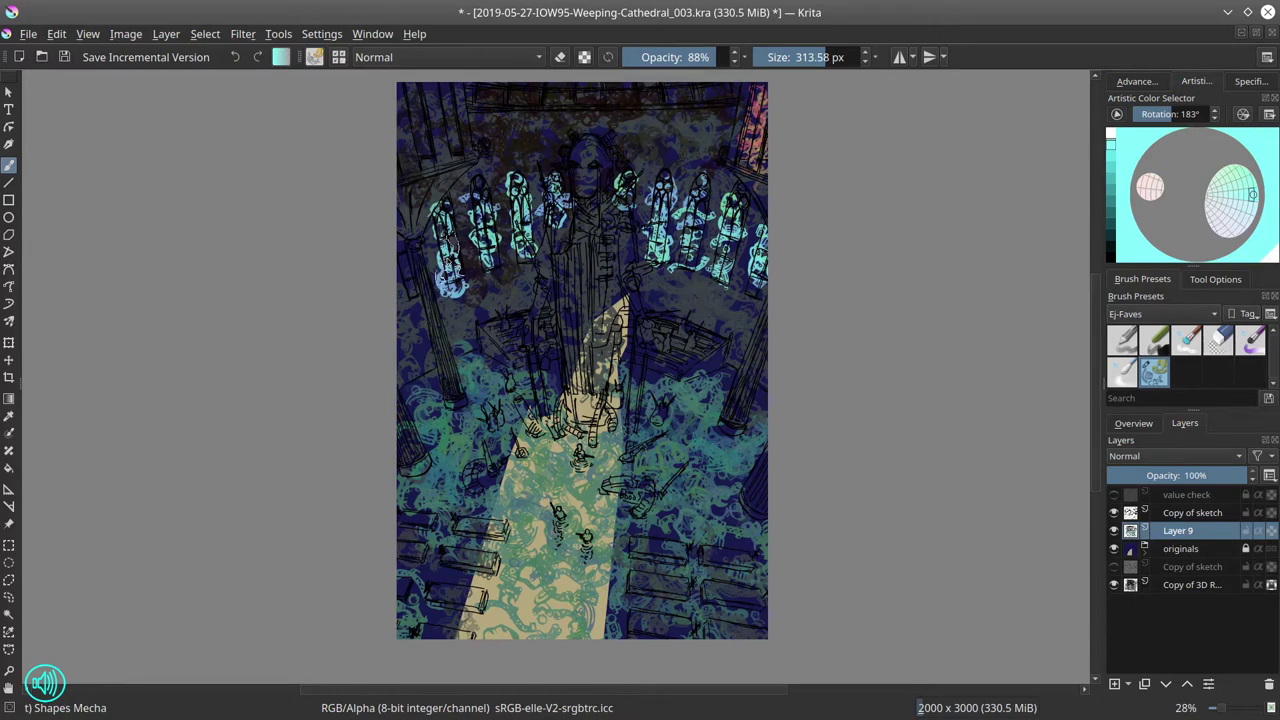
key("x")
left_click_drag(625, 290, 595, 410)
left_click_drag(595, 410, 530, 420)
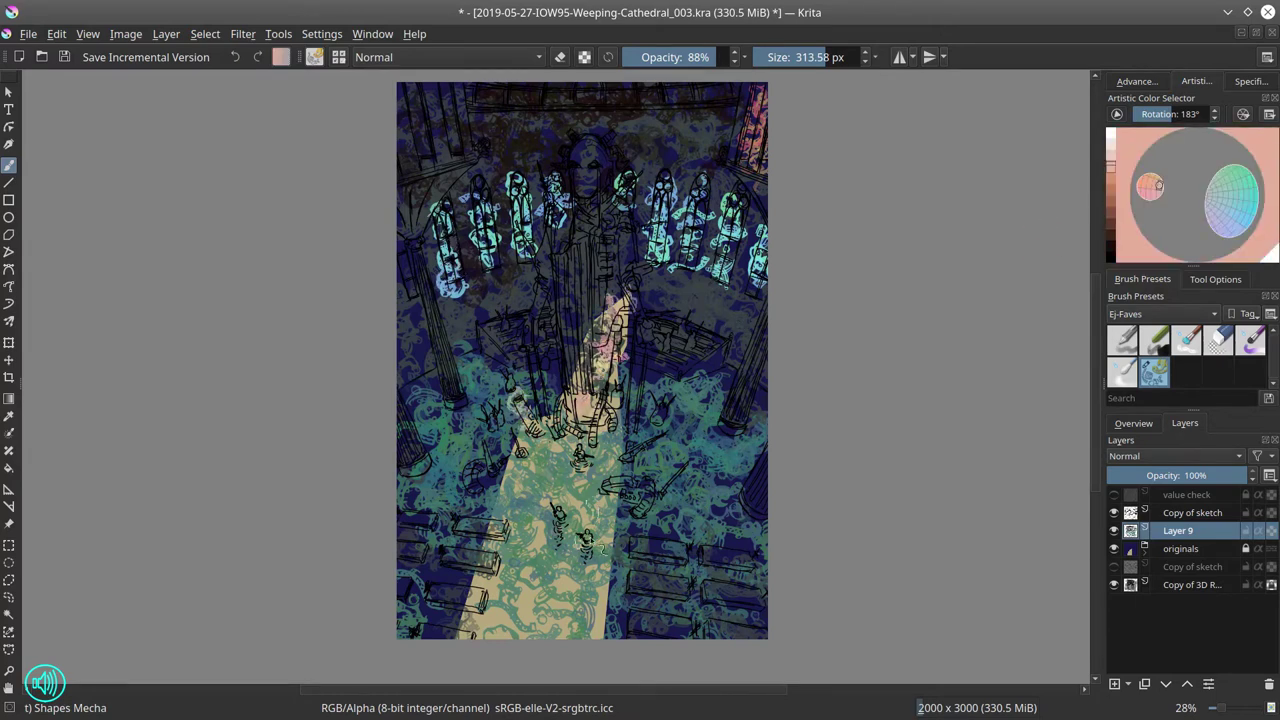
Step: Add dark strokes along the right side and brighten the windows and lower-centre floor with cyan
key("x")
left_click_drag(700, 330, 672, 375)
key("x")
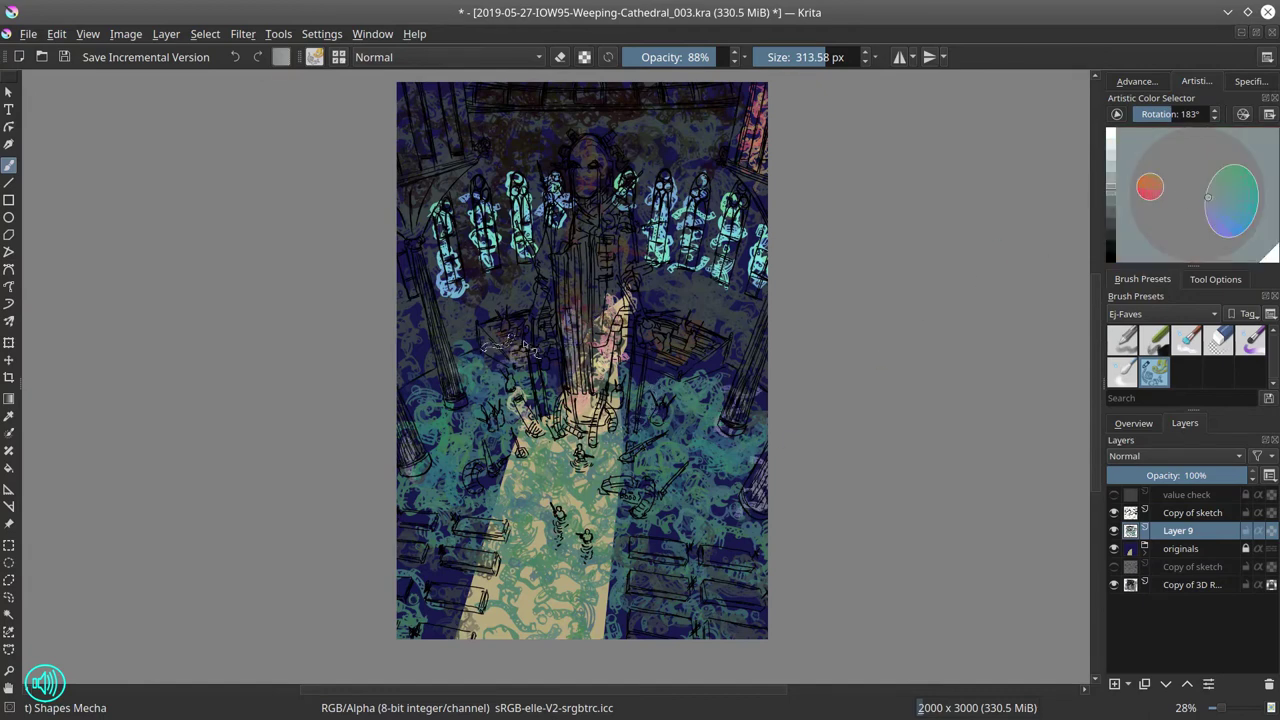
left_click(1112, 238)
key("x")
mouse_move(410, 280)
left_mouse_down()
mouse_move(480, 190)
mouse_move(740, 205)
left_mouse_up()
mouse_move(555, 440)
left_mouse_down()
mouse_move(540, 600)
mouse_move(600, 560)
left_mouse_up()
Step: Choose salmon, save, and move Layer 9 beneath the originals layer
left_click(1152, 192)
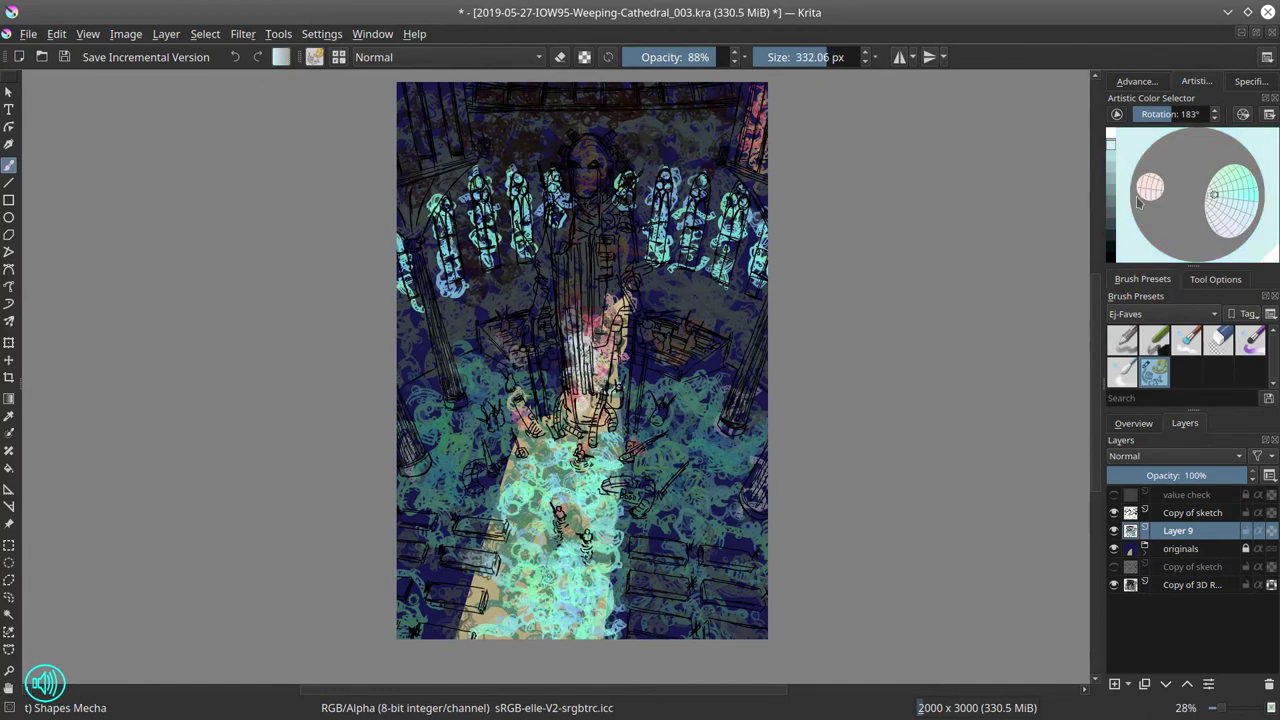
left_click(1158, 186)
key("ctrl+s")
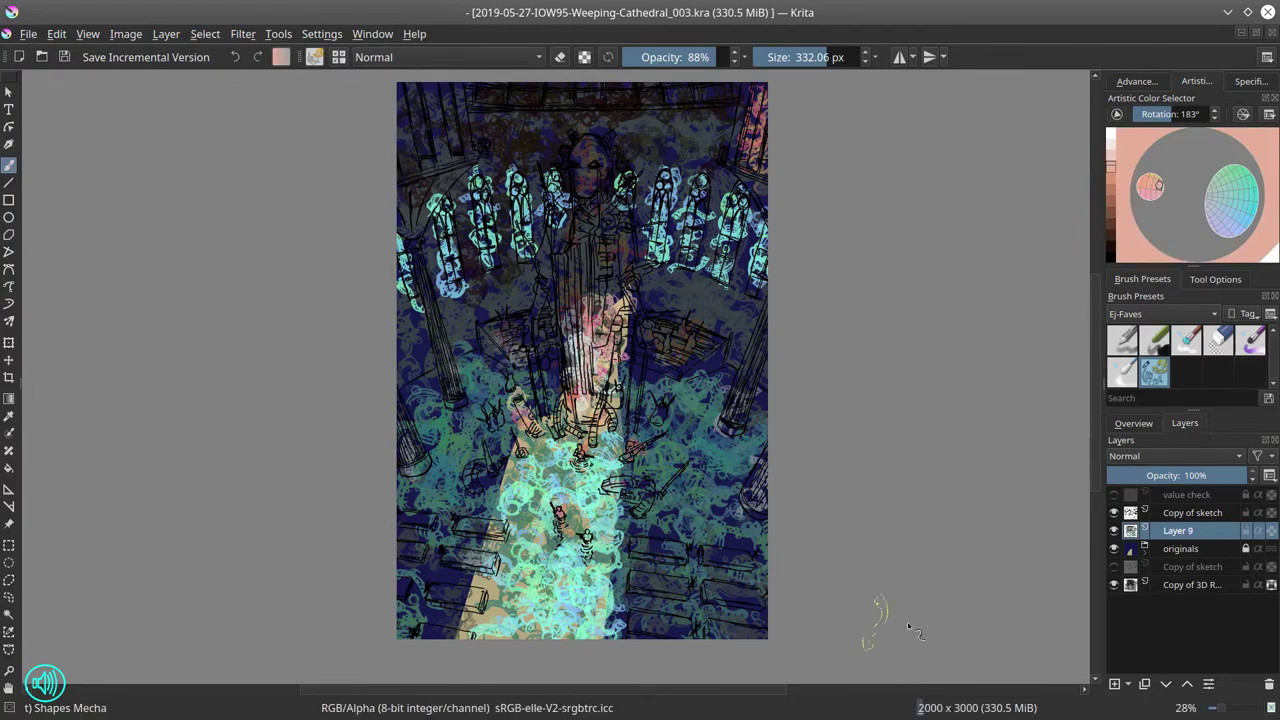
left_click(1166, 683)
left_click(1166, 683)
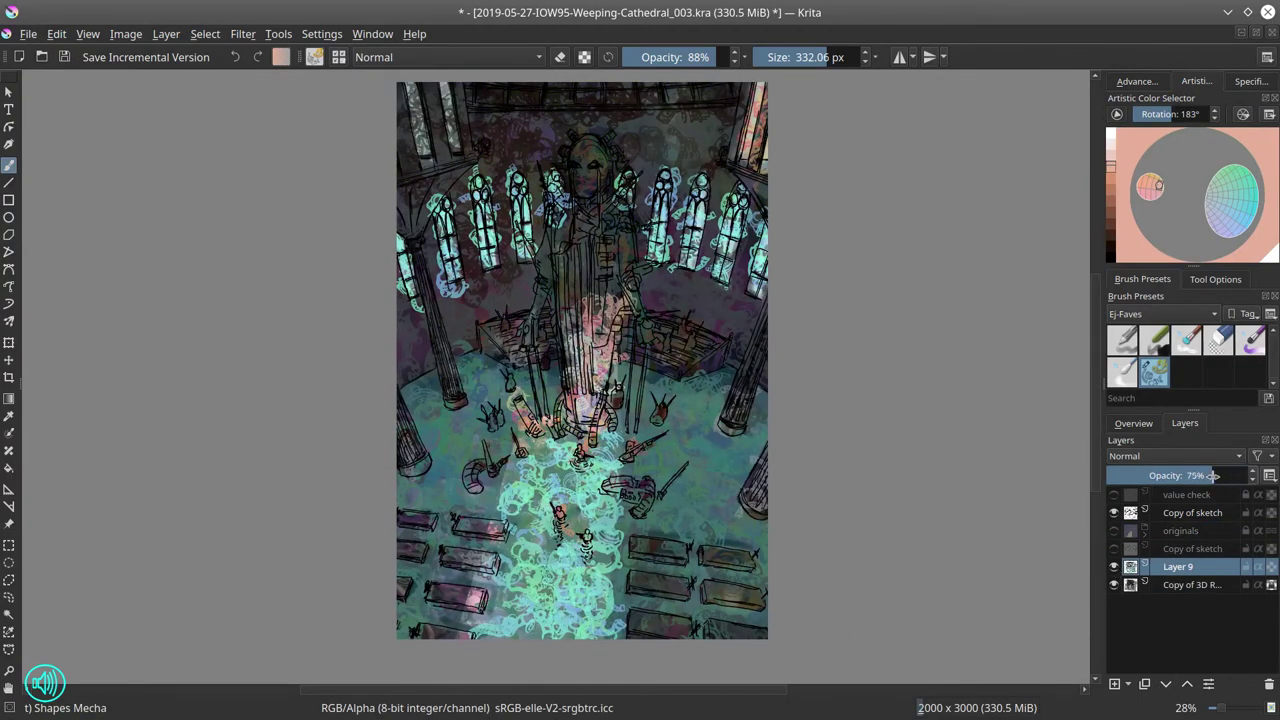
Step: Brighten the painting's upper tones with a Color Adjustment curve and save
left_click(242, 34)
left_click(290, 80)
left_click_drag(1100, 312, 1100, 293)
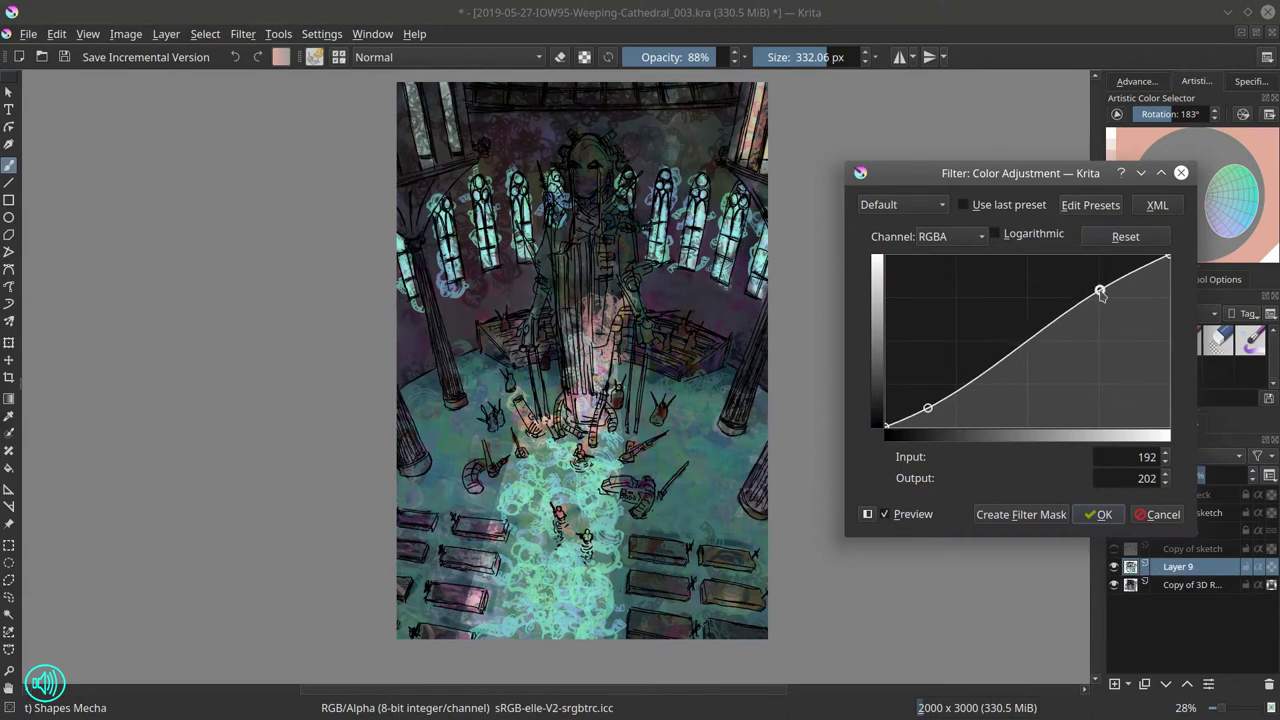
left_click(1098, 514)
left_click(65, 58)
Step: Move the Copy of sketch layer lower in the stack, set its opacity and visibility, and save
left_click_drag(1190, 512, 1190, 548)
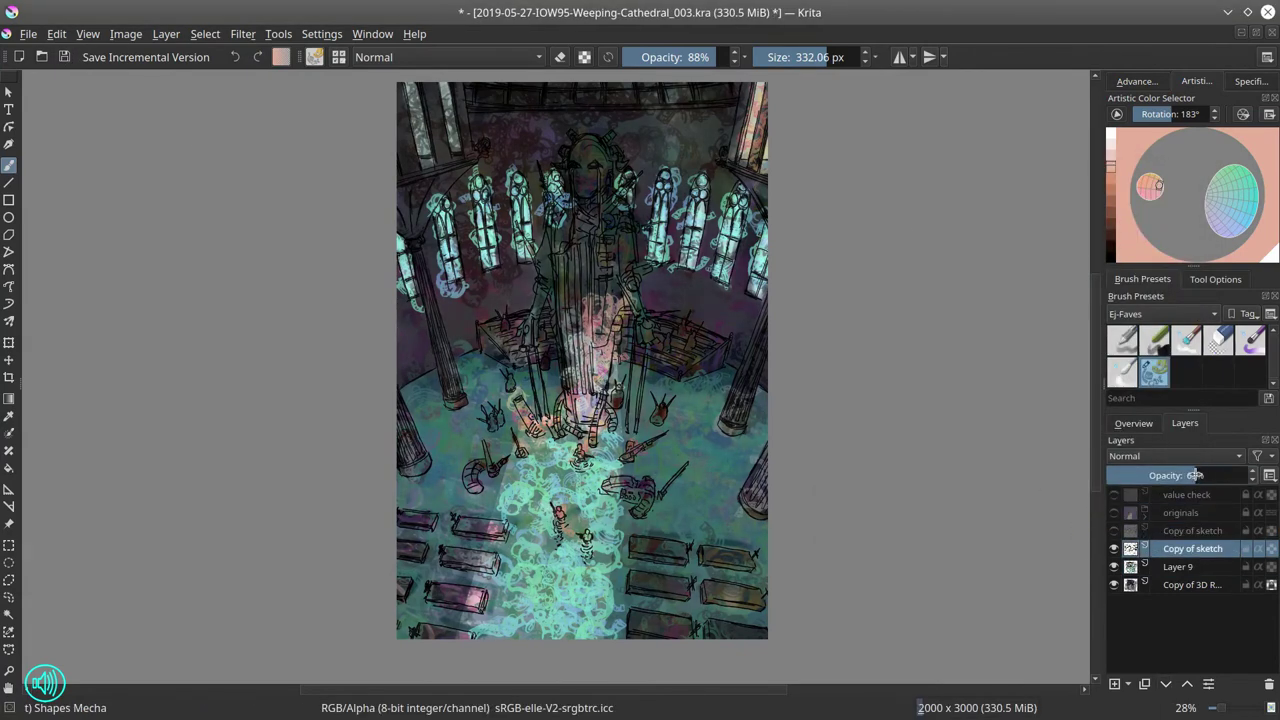
left_click(1114, 548)
left_click(1114, 548)
key("ctrl+s")
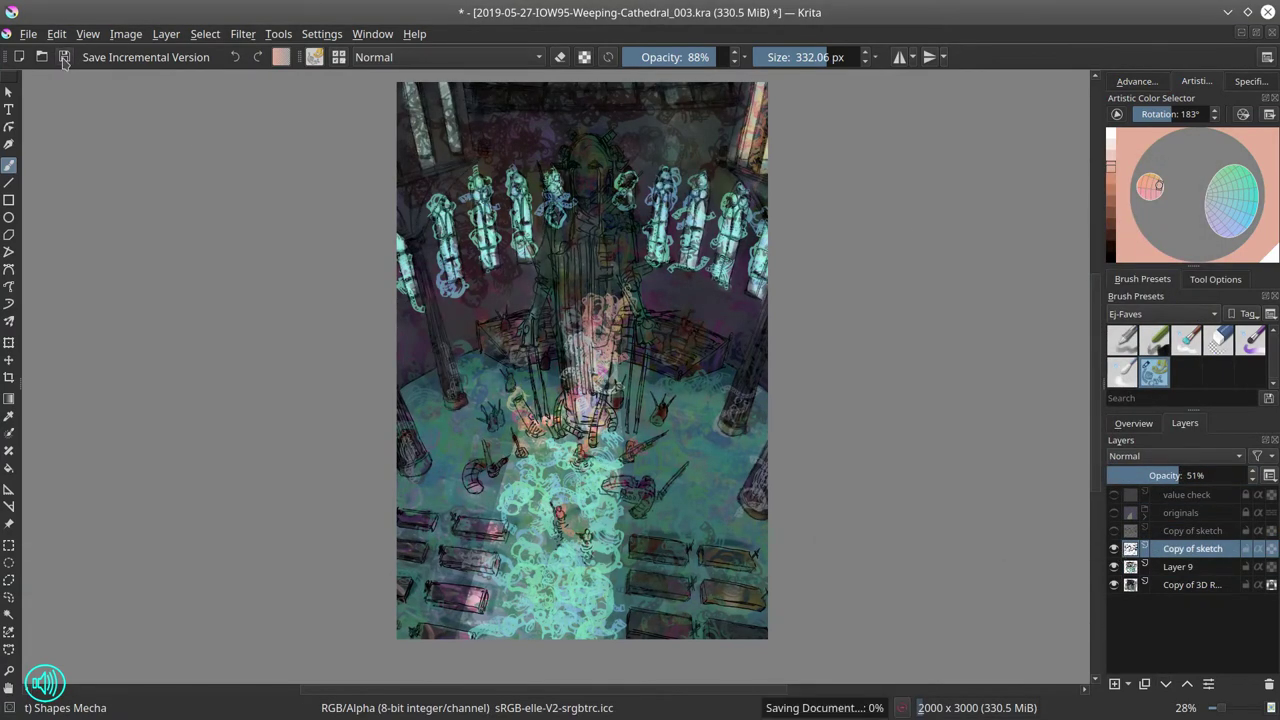
Step: Add a new Multiply-blended layer above Layer 9
key("Page_Down")
left_click(1114, 684)
left_click(1175, 456)
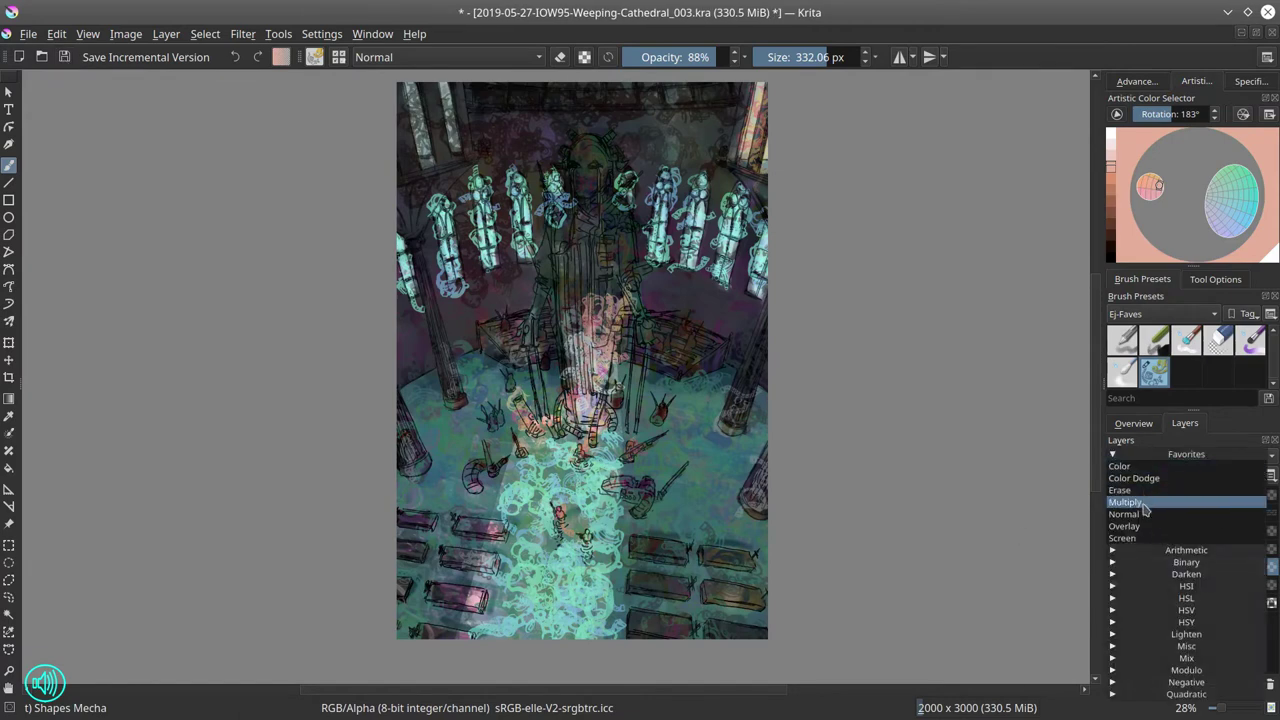
left_click(1150, 512)
Step: Paint dark Multiply marks over the figure and head with a ~221 px brush, saving as version _004
key("bracketleft")
key("bracketleft")
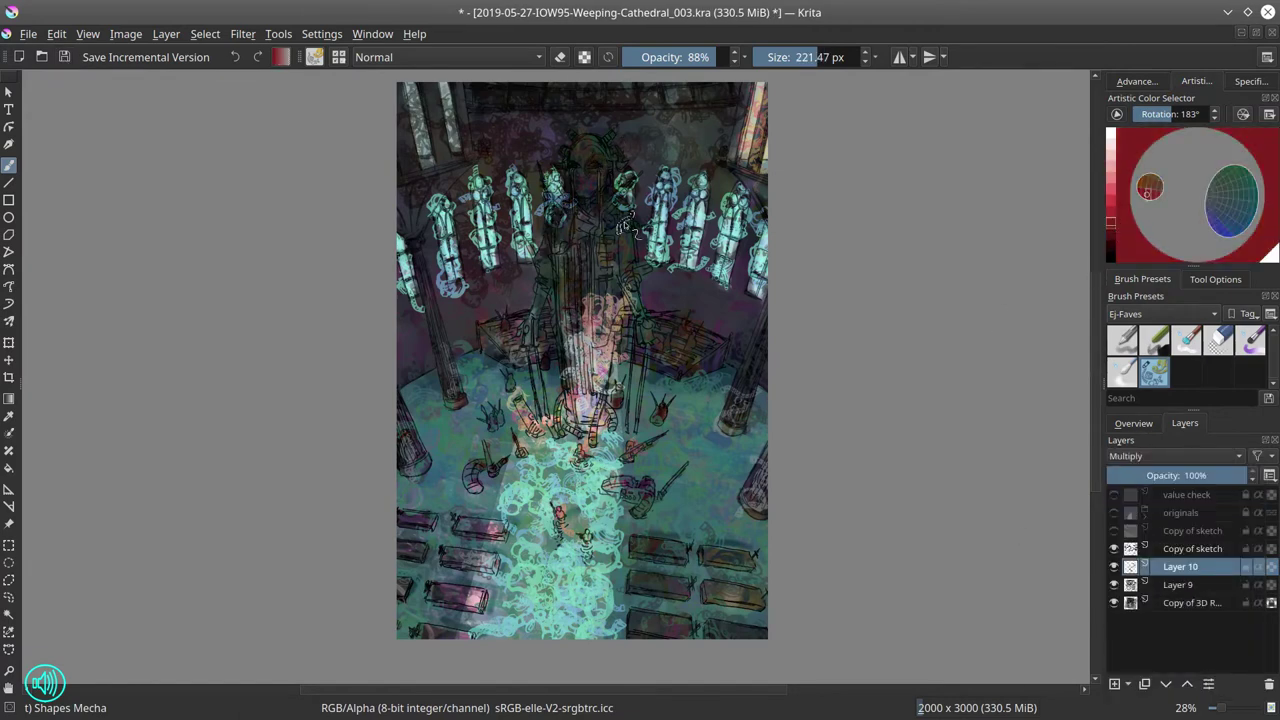
left_click_drag(660, 414, 586, 546)
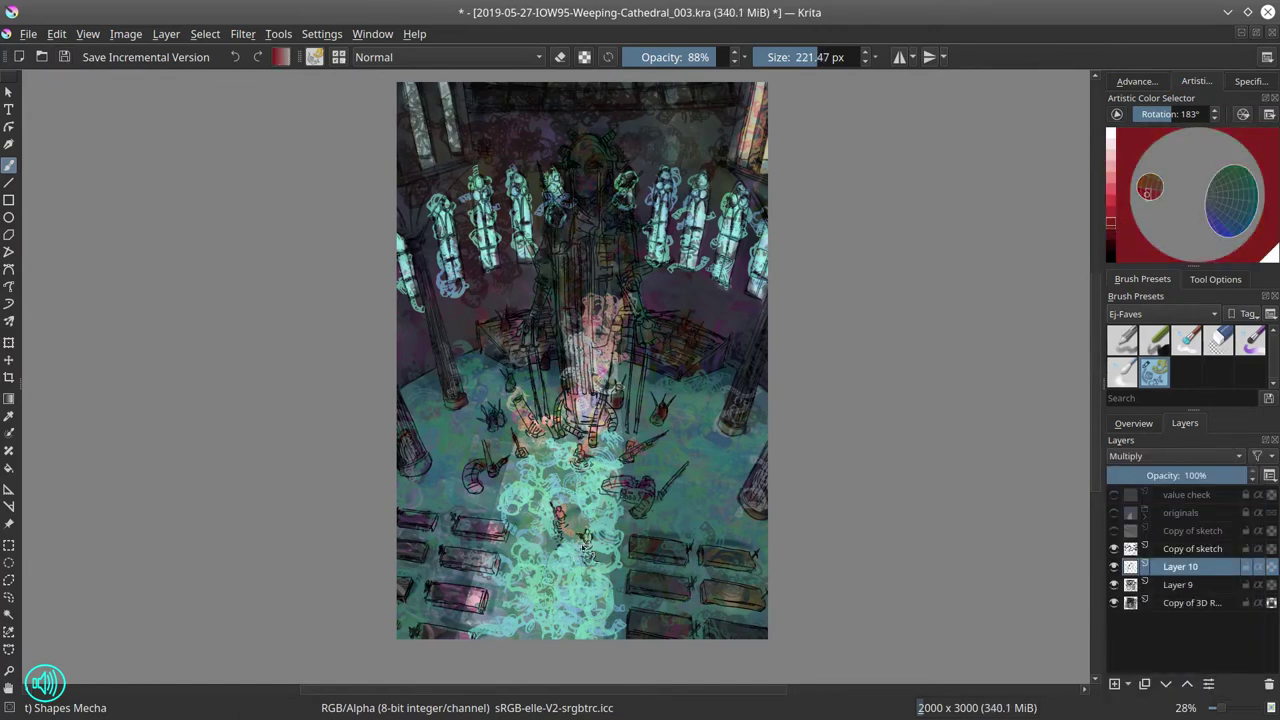
key("ctrl+s")
left_click_drag(557, 138, 660, 130)
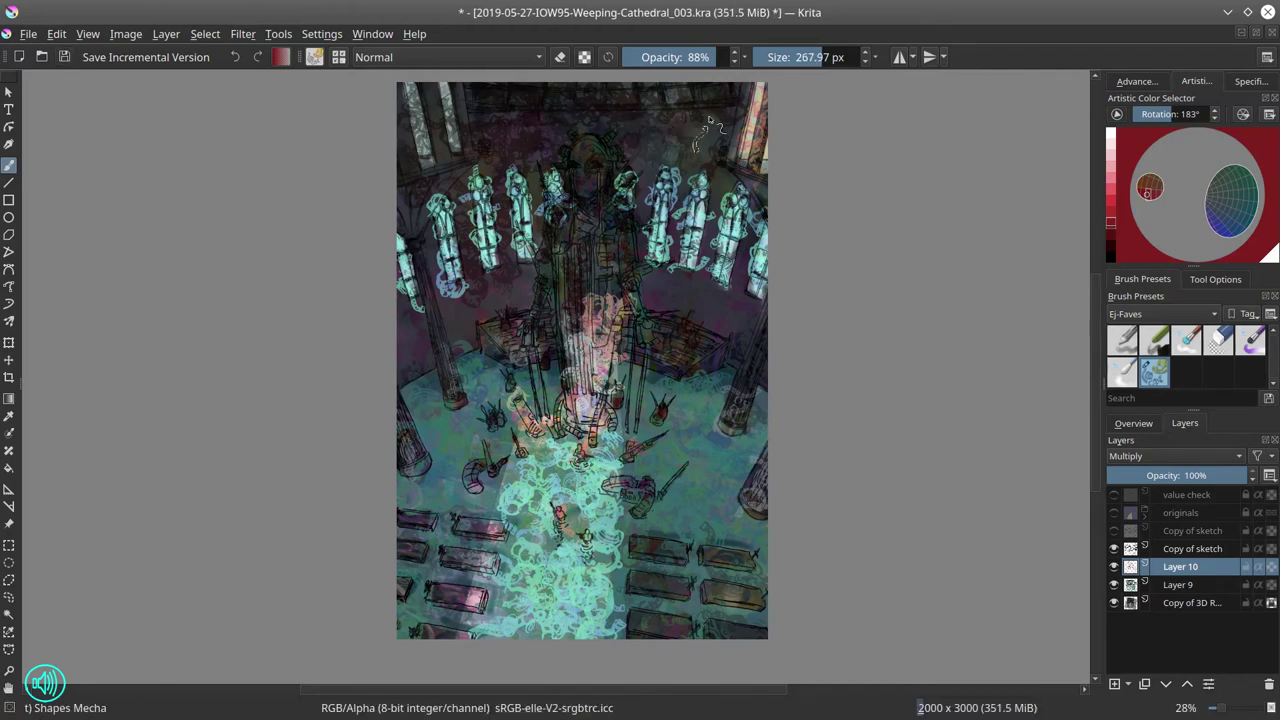
key("bracketright")
key("bracketright")
left_click(64, 57)
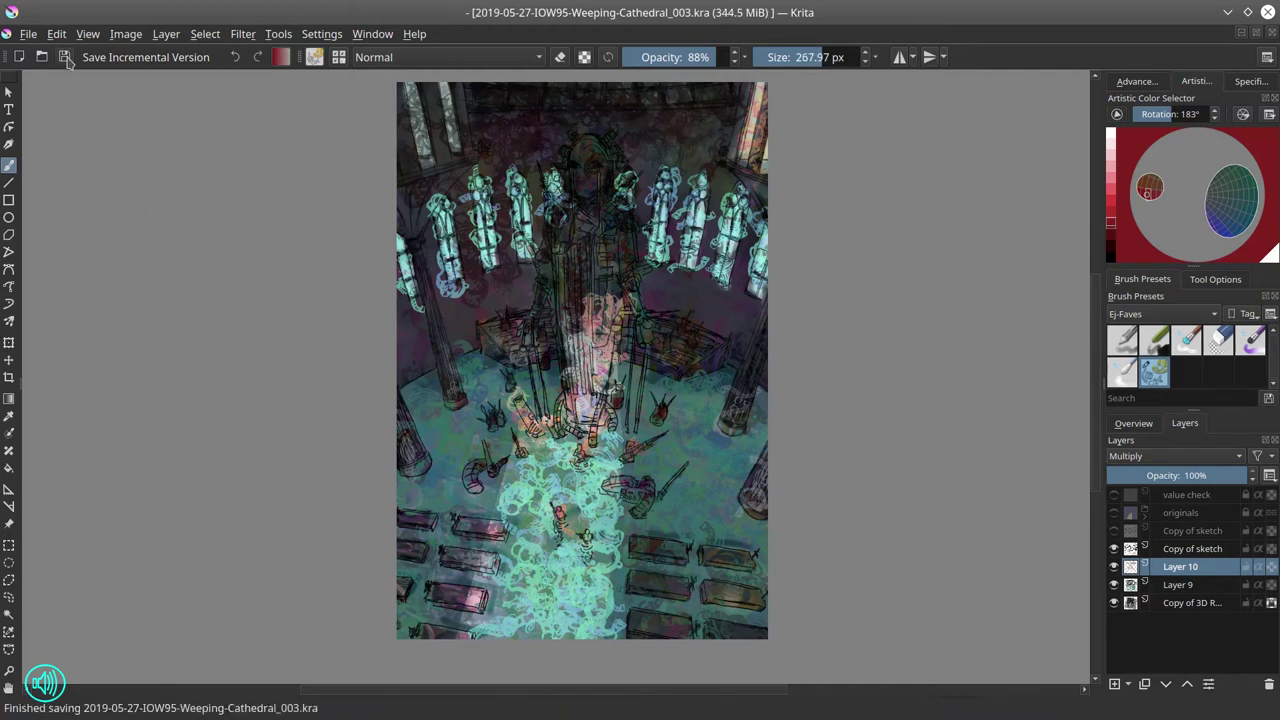
Step: Merge down the Copy of sketch layer, set the brush to Multiply at about 157 px, and save
key("Page_Up")
key("ctrl+e")
left_click(1133, 423)
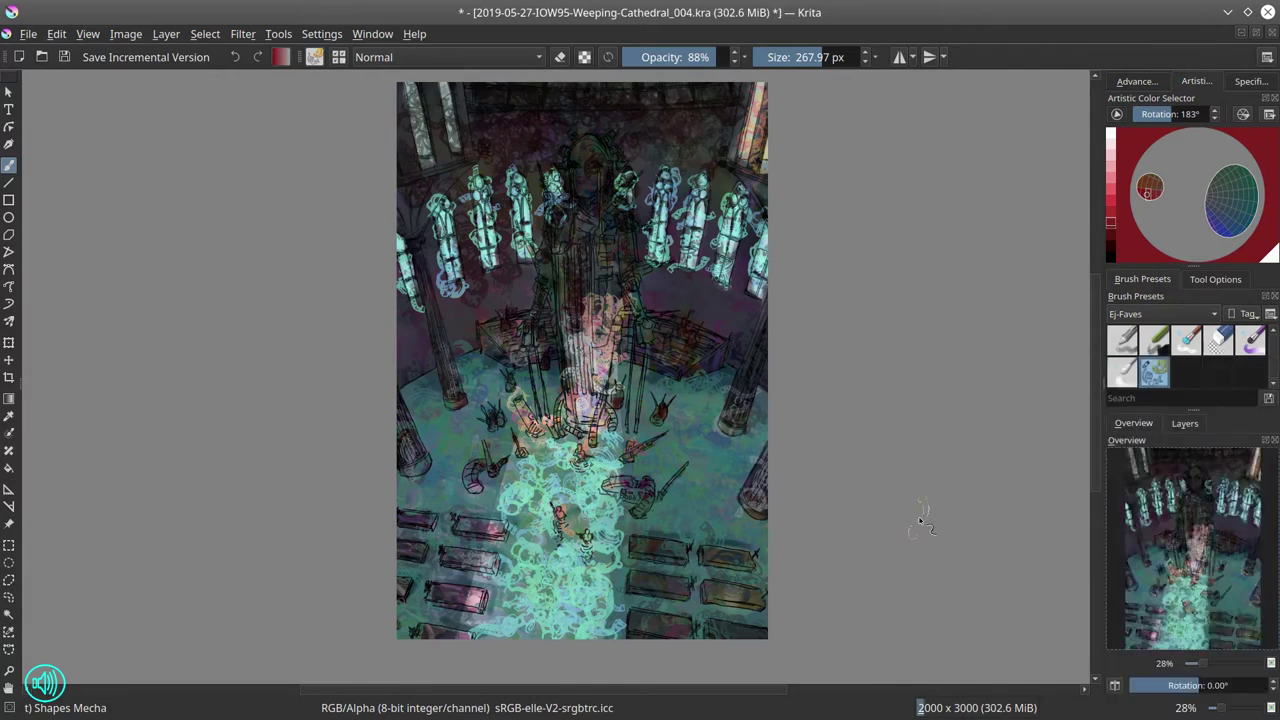
left_click(518, 57)
left_click(460, 200)
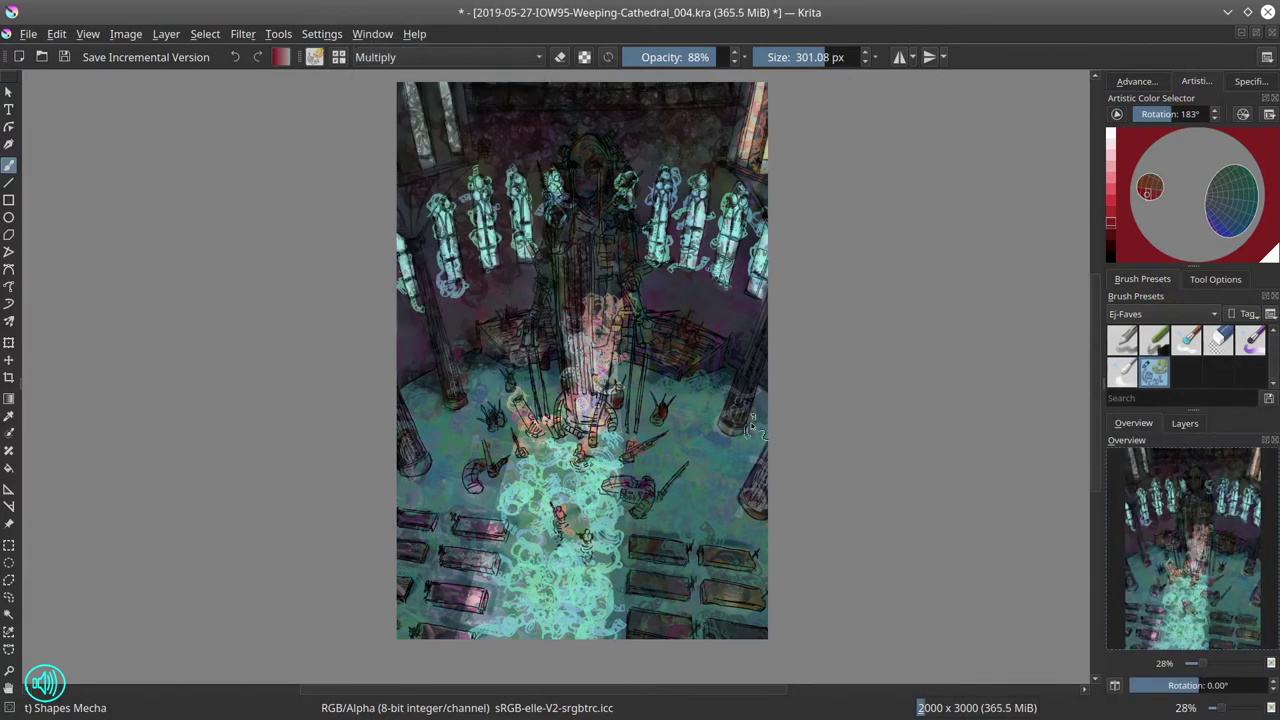
key("bracketright")
mouse_move(679, 547)
left_mouse_down()
mouse_move(653, 617)
mouse_move(673, 650)
left_mouse_up()
left_click(64, 57)
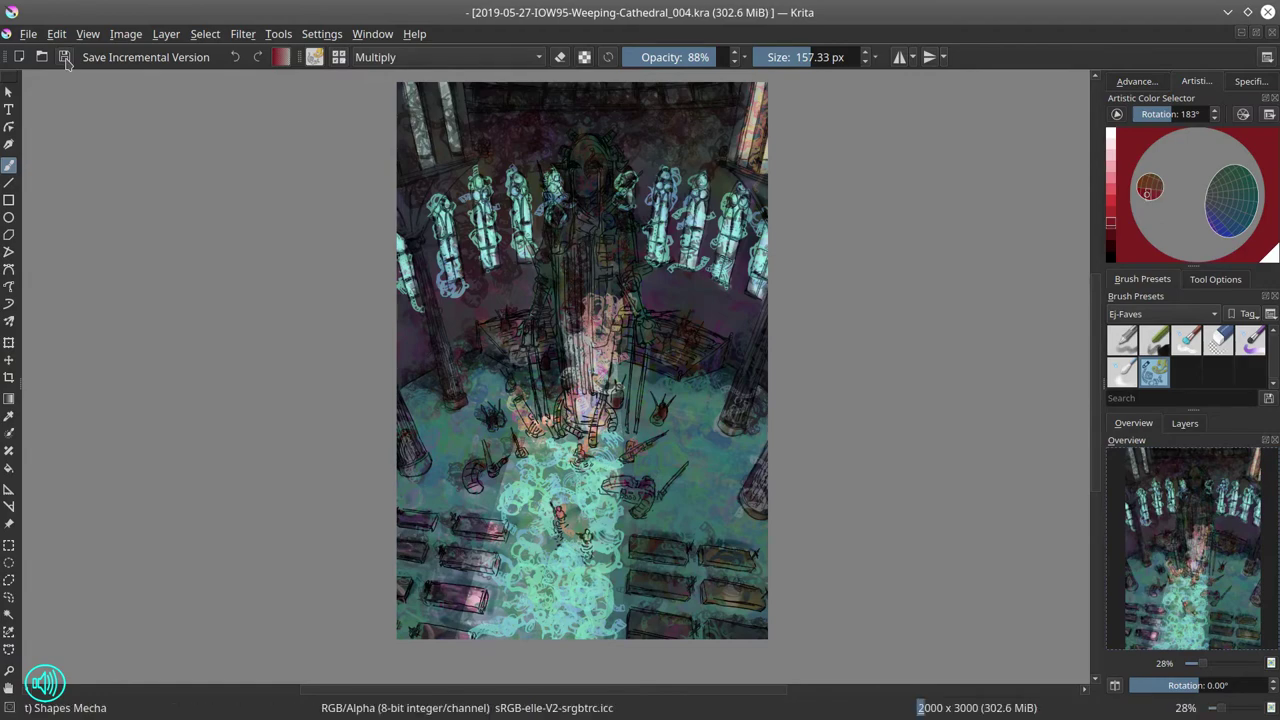
key("slash")
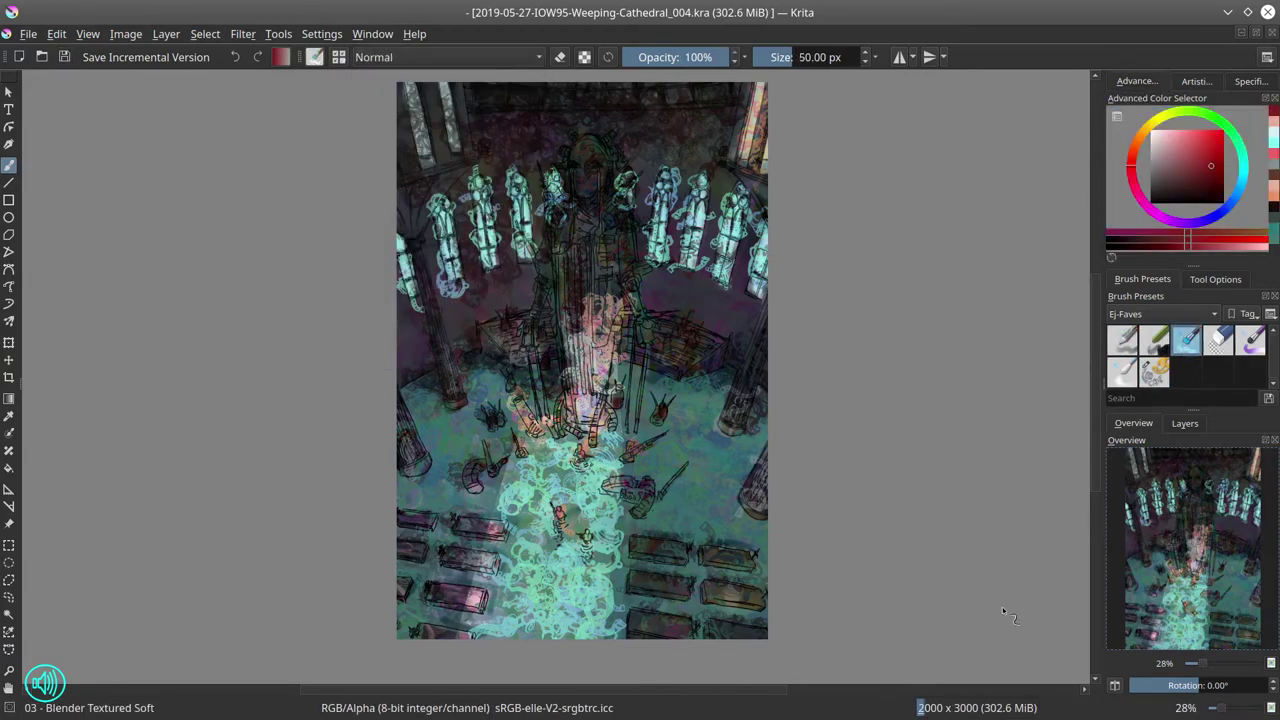
Step: Undo the blue swirl, darken the left window tops, and cover the light outline between right windows
left_click_drag(583, 363, 583, 330)
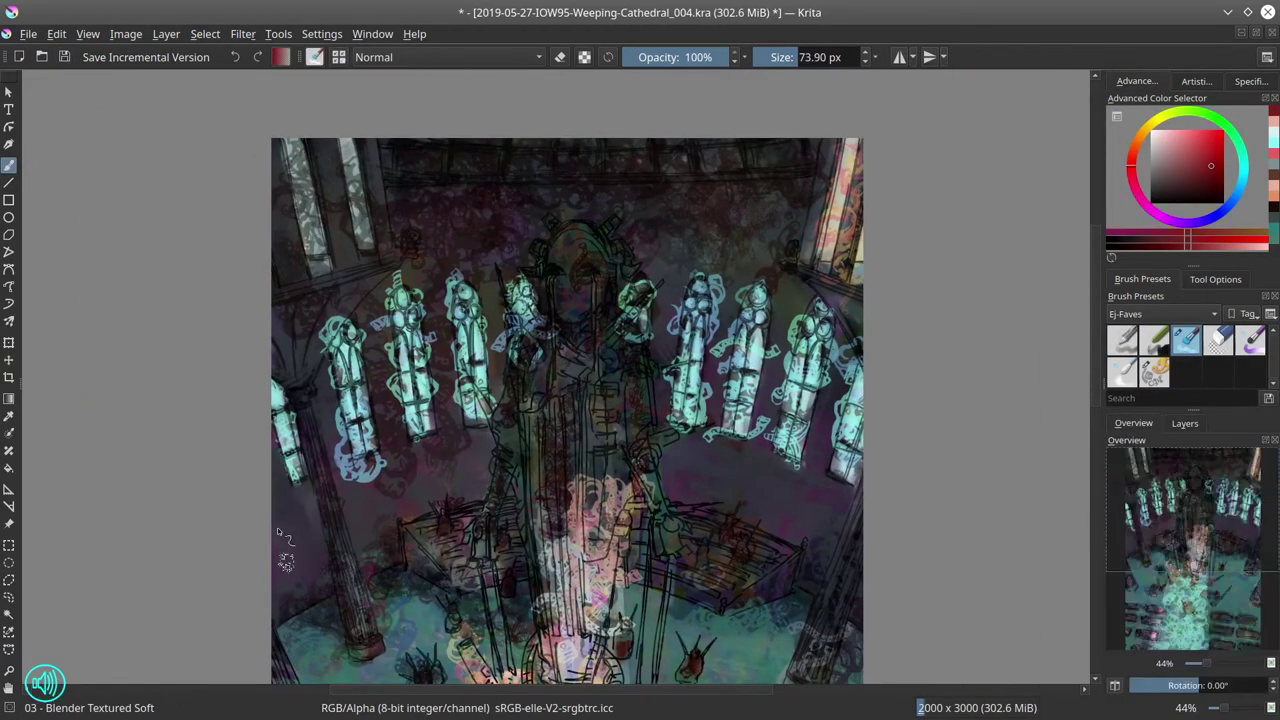
key("ctrl+z")
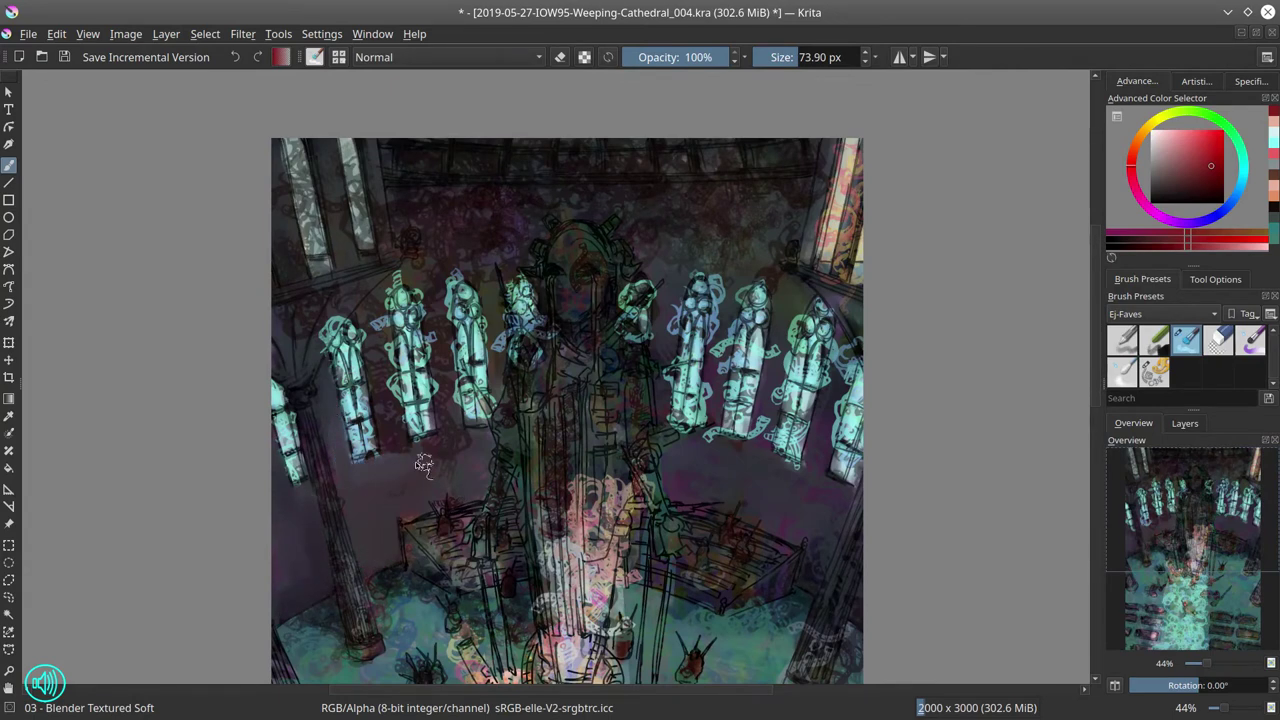
mouse_move(385, 375)
left_mouse_down()
mouse_move(400, 300)
mouse_move(442, 286)
mouse_move(420, 210)
mouse_move(472, 262)
mouse_move(401, 324)
left_mouse_up()
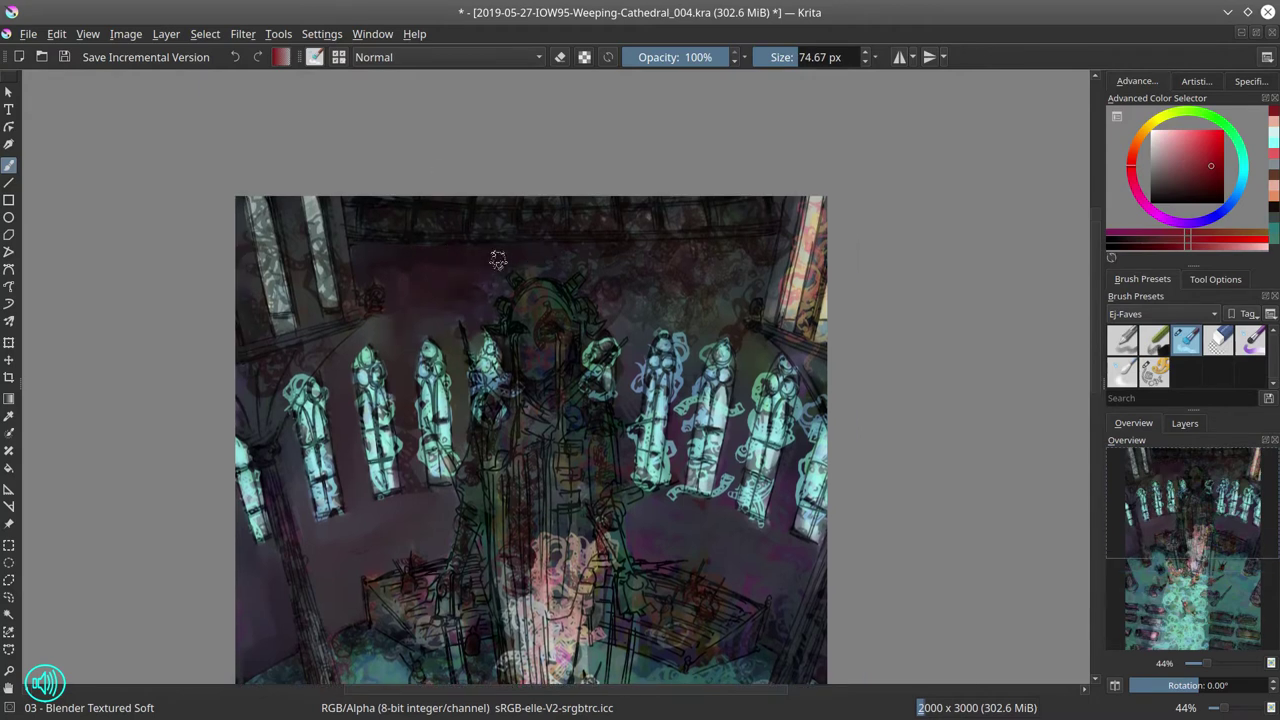
key("bracketright")
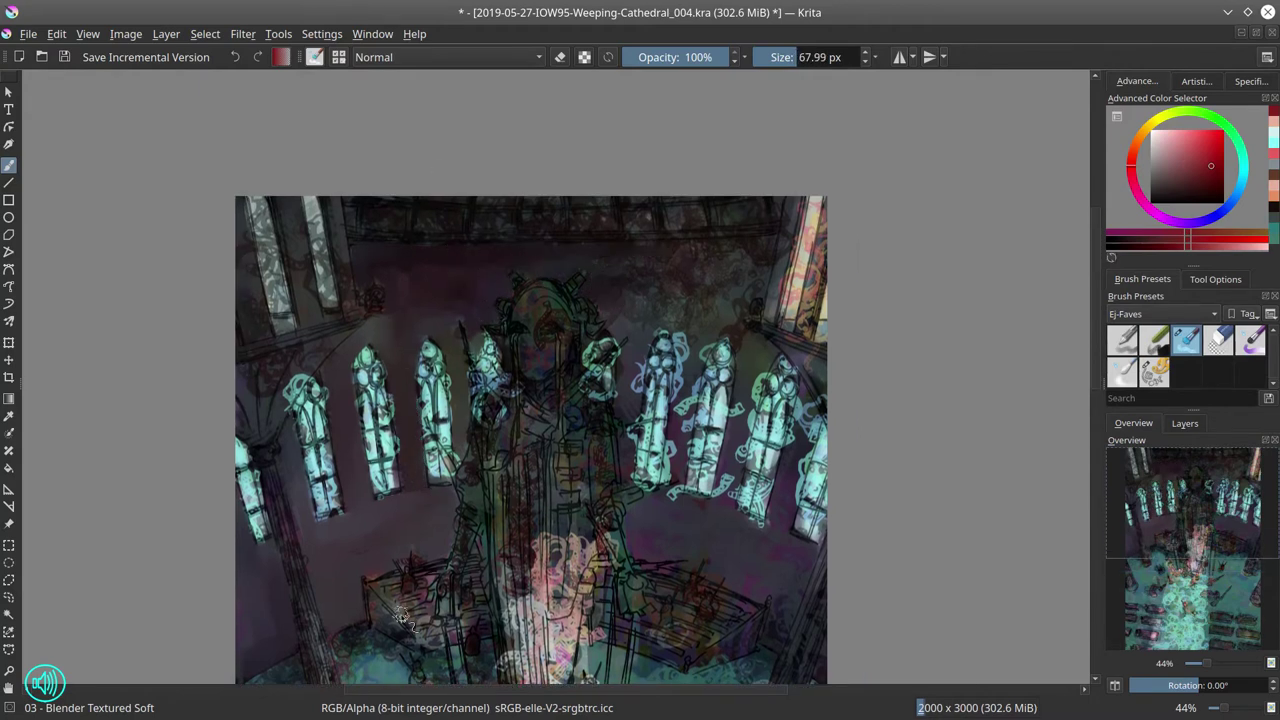
mouse_move(719, 288)
left_mouse_down()
mouse_move(684, 366)
mouse_move(616, 329)
mouse_move(637, 353)
mouse_move(631, 434)
mouse_move(673, 422)
mouse_move(684, 444)
mouse_move(746, 361)
mouse_move(724, 482)
mouse_move(739, 469)
mouse_move(760, 368)
mouse_move(752, 381)
mouse_move(811, 418)
left_mouse_up()
Step: Blend light teal over the lower-centre floor by the pews and save
left_click_drag(771, 543, 650, 372)
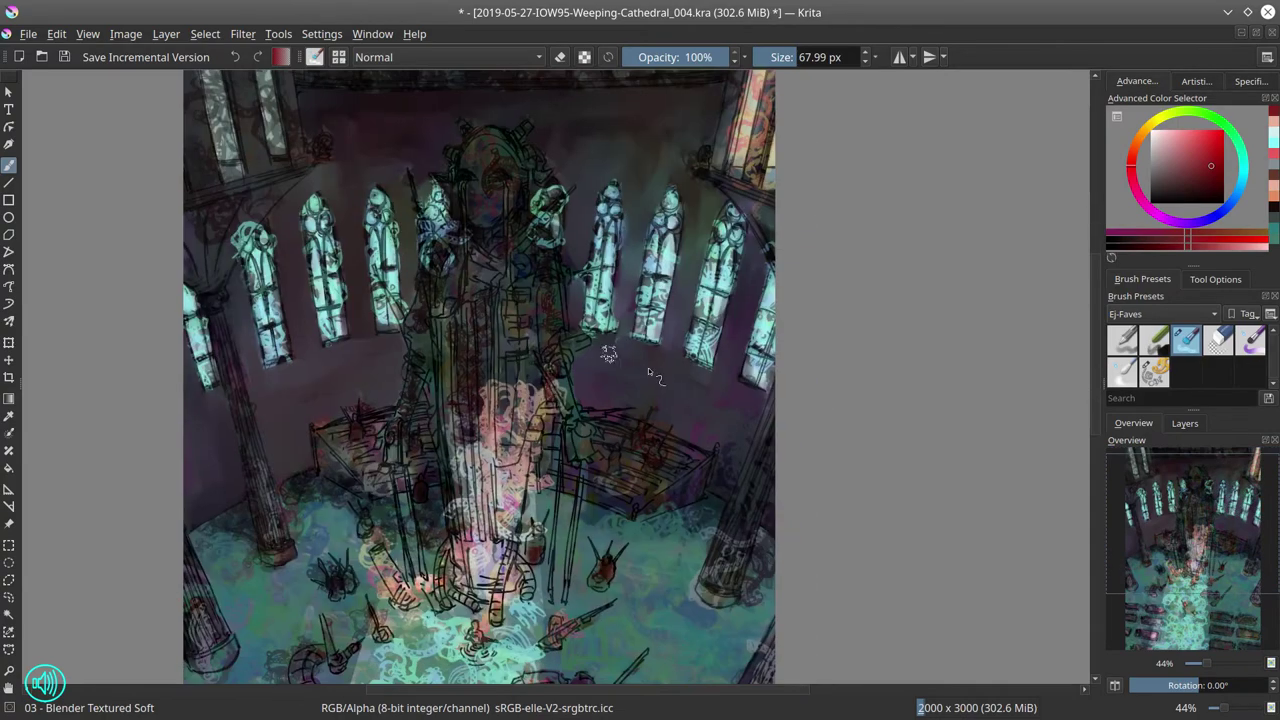
left_click_drag(745, 415, 865, 60)
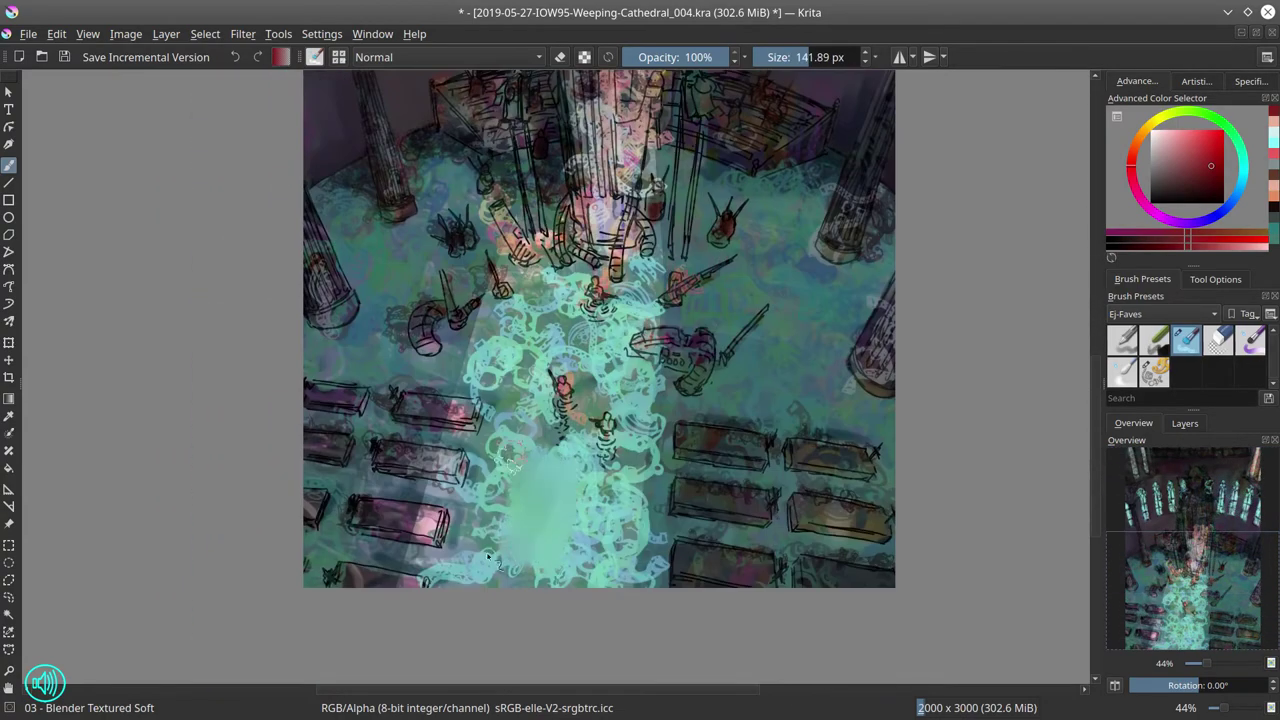
mouse_move(522, 566)
left_mouse_down()
mouse_move(584, 526)
mouse_move(590, 361)
mouse_move(656, 491)
mouse_move(651, 528)
mouse_move(605, 519)
left_mouse_up()
left_click(66, 58)
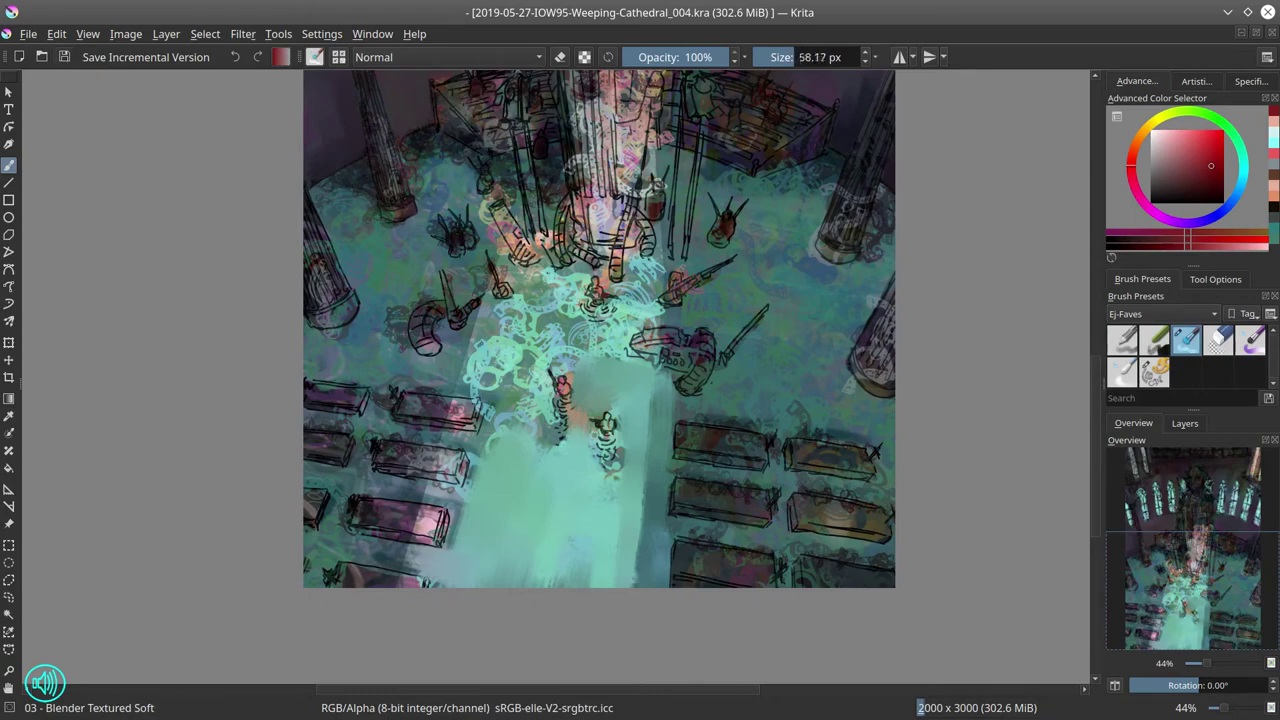
Step: Blend paint over the central figures with a finer brush, then save the painting
mouse_move(490, 420)
left_mouse_down()
mouse_move(515, 290)
mouse_move(600, 300)
left_mouse_up()
left_click_drag(671, 160, 571, 275)
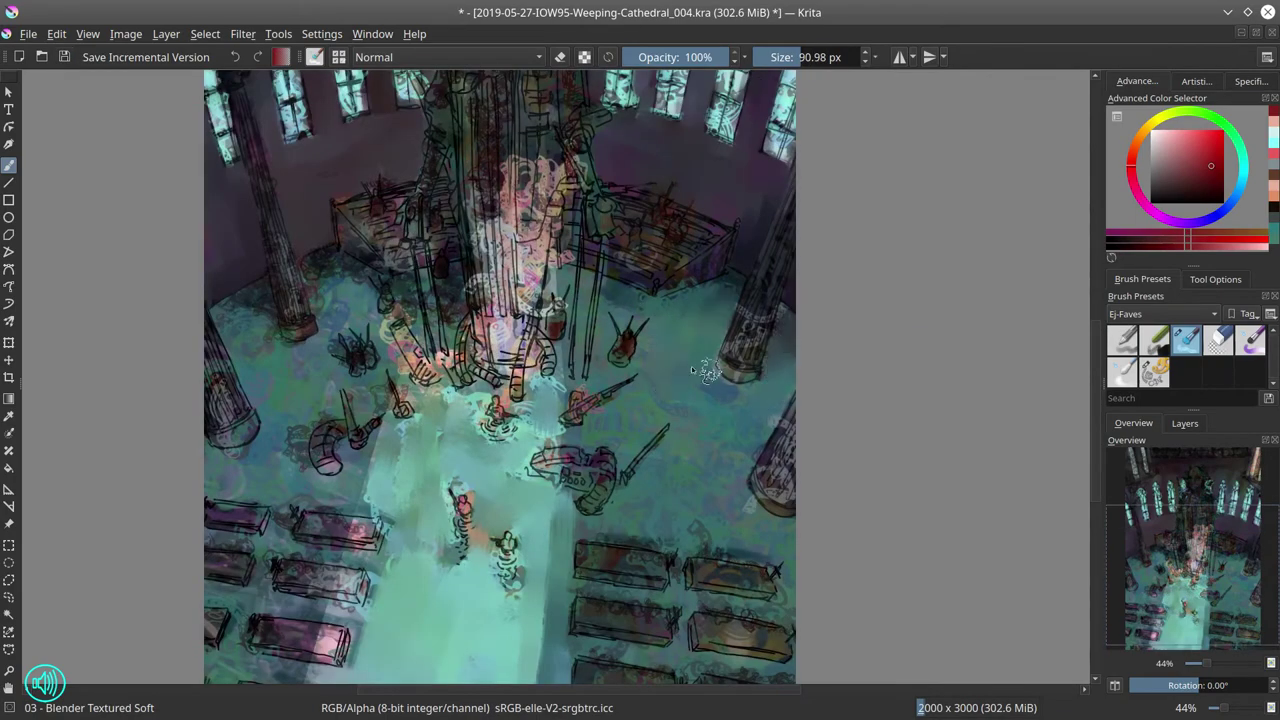
key("bracketleft")
scroll(636, 436, "down", 2)
key("bracketleft")
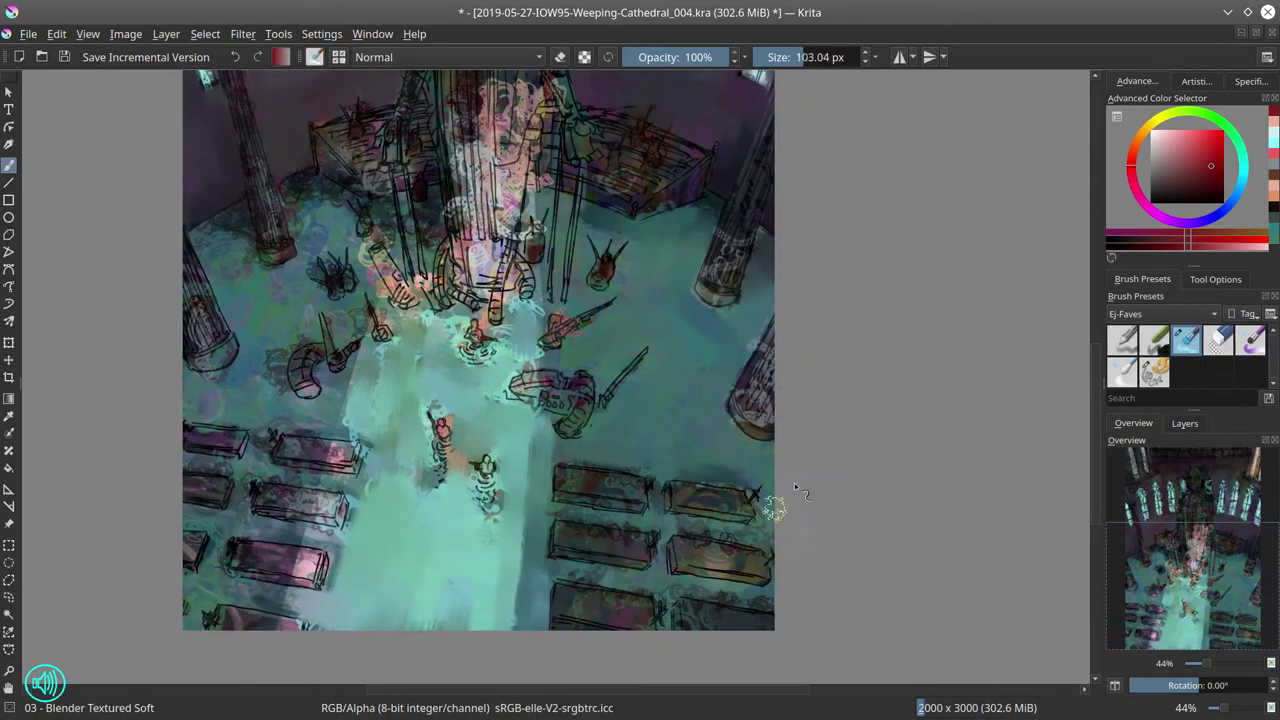
scroll(600, 420, "down", 3)
scroll(600, 420, "left", 4)
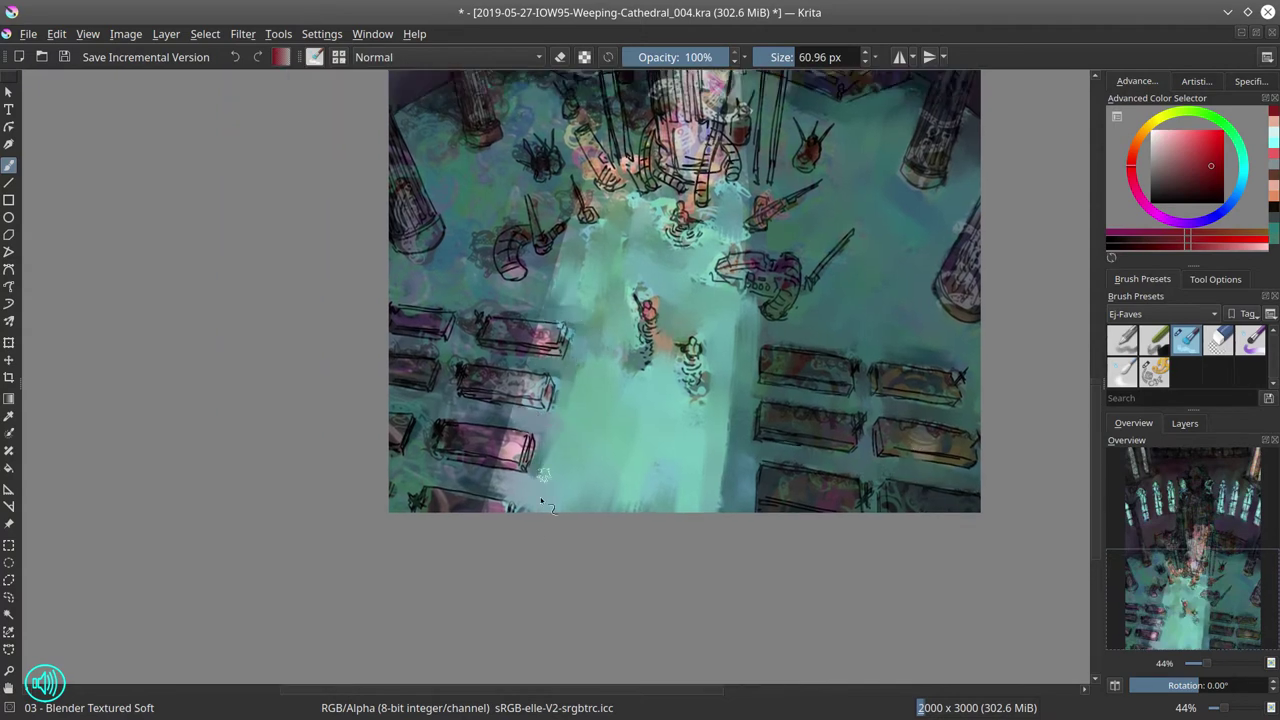
mouse_move(552, 364)
left_mouse_down()
mouse_move(580, 364)
mouse_move(555, 364)
left_mouse_up()
scroll(508, 332, "up", 2)
key("bracketleft")
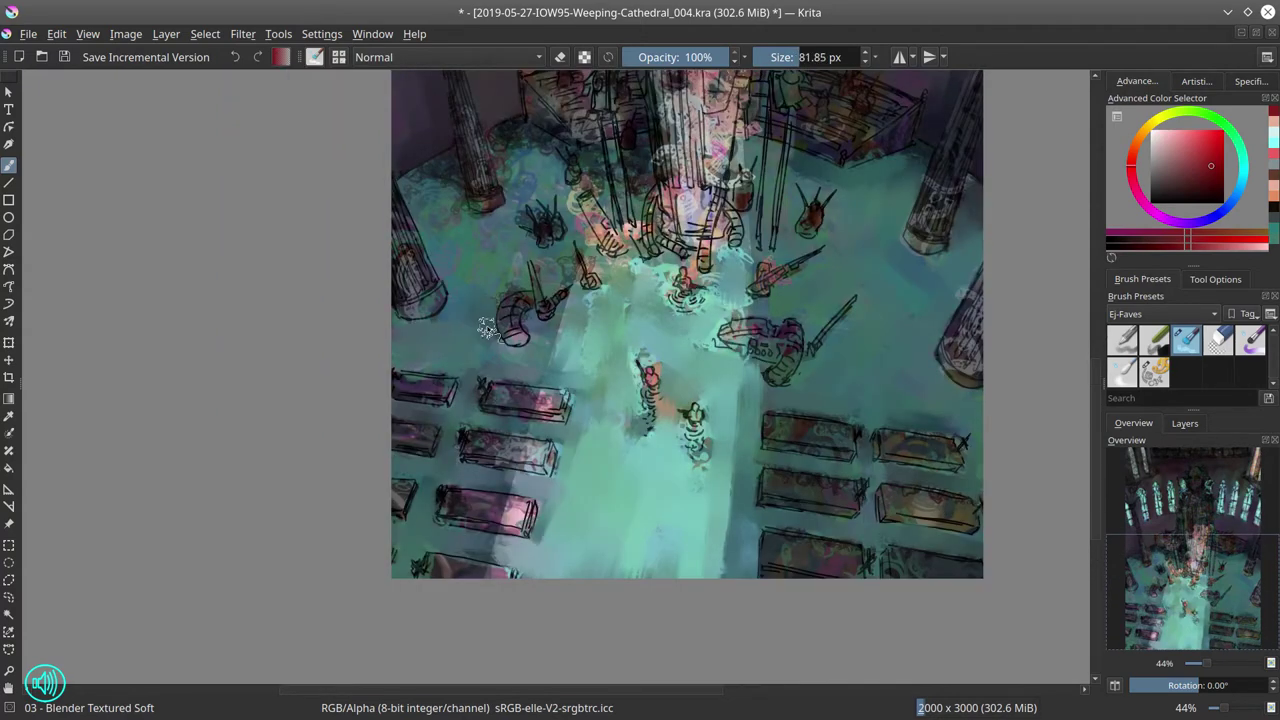
scroll(480, 320, "up", 3)
key("bracketleft")
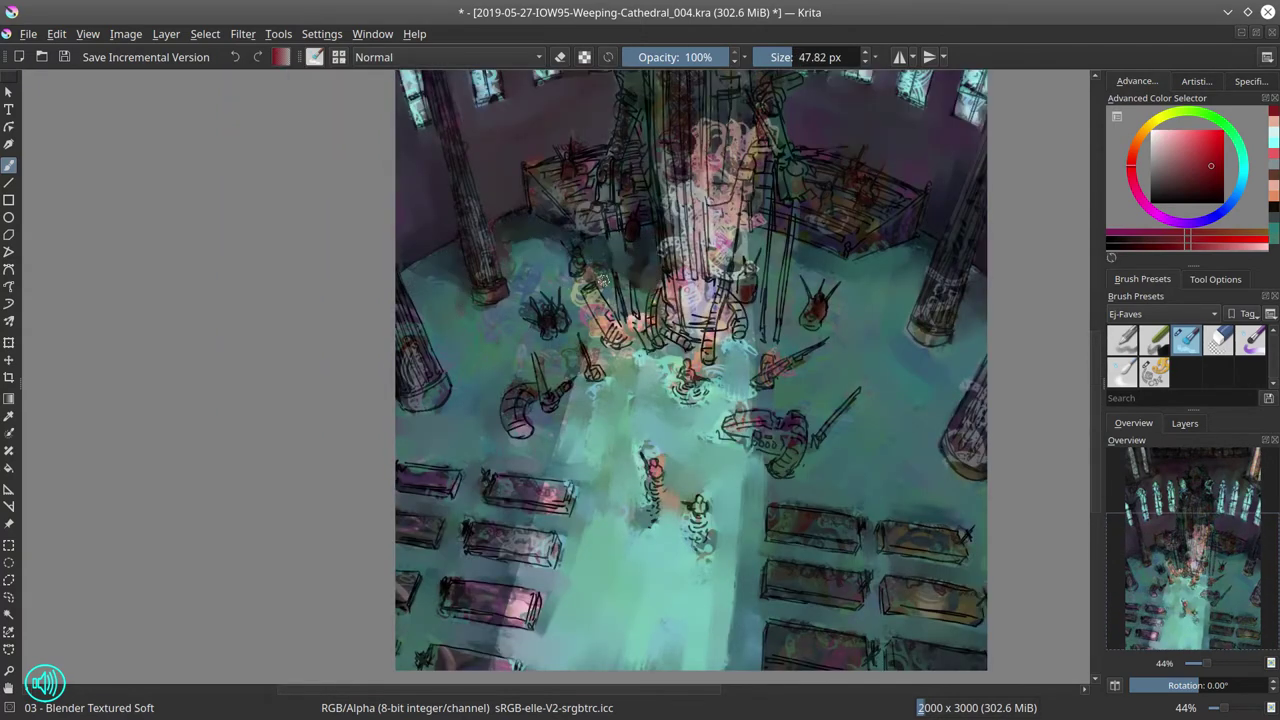
key("bracketright")
left_click(68, 60)
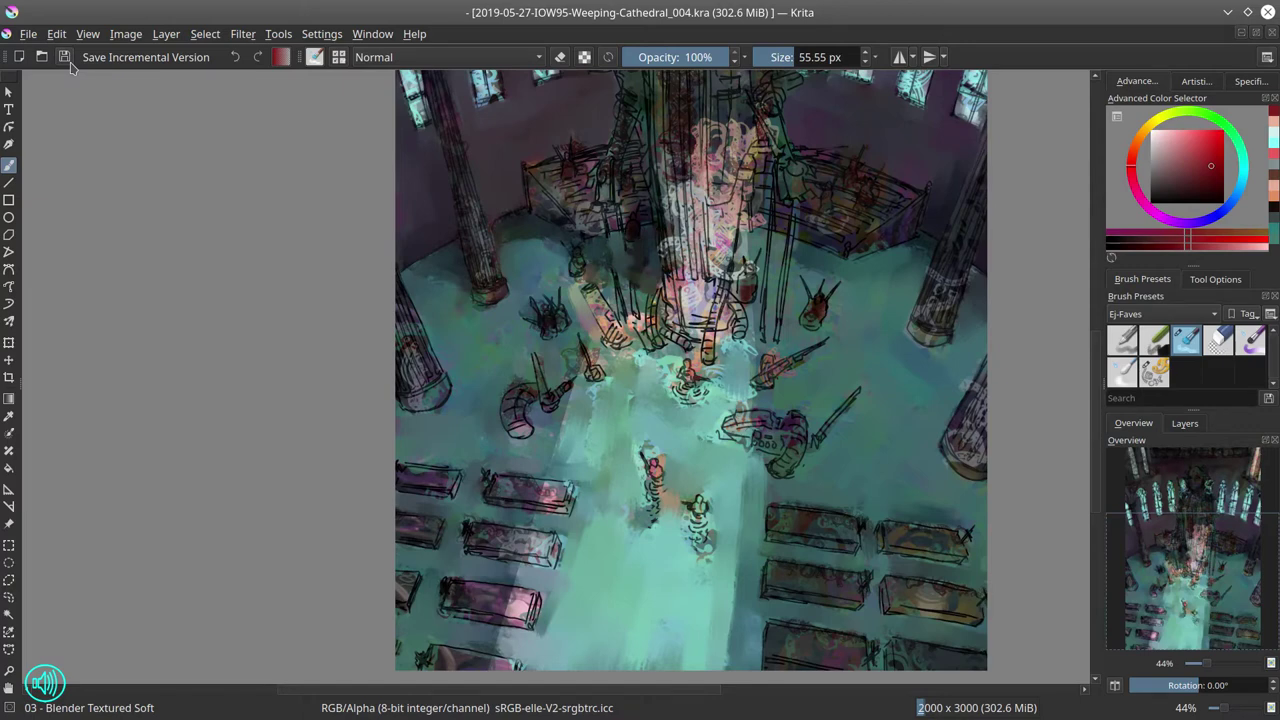
Step: Paint grey over both left stained-glass window panes with a smaller brush
scroll(529, 366, "up", 3)
key("bracketleft")
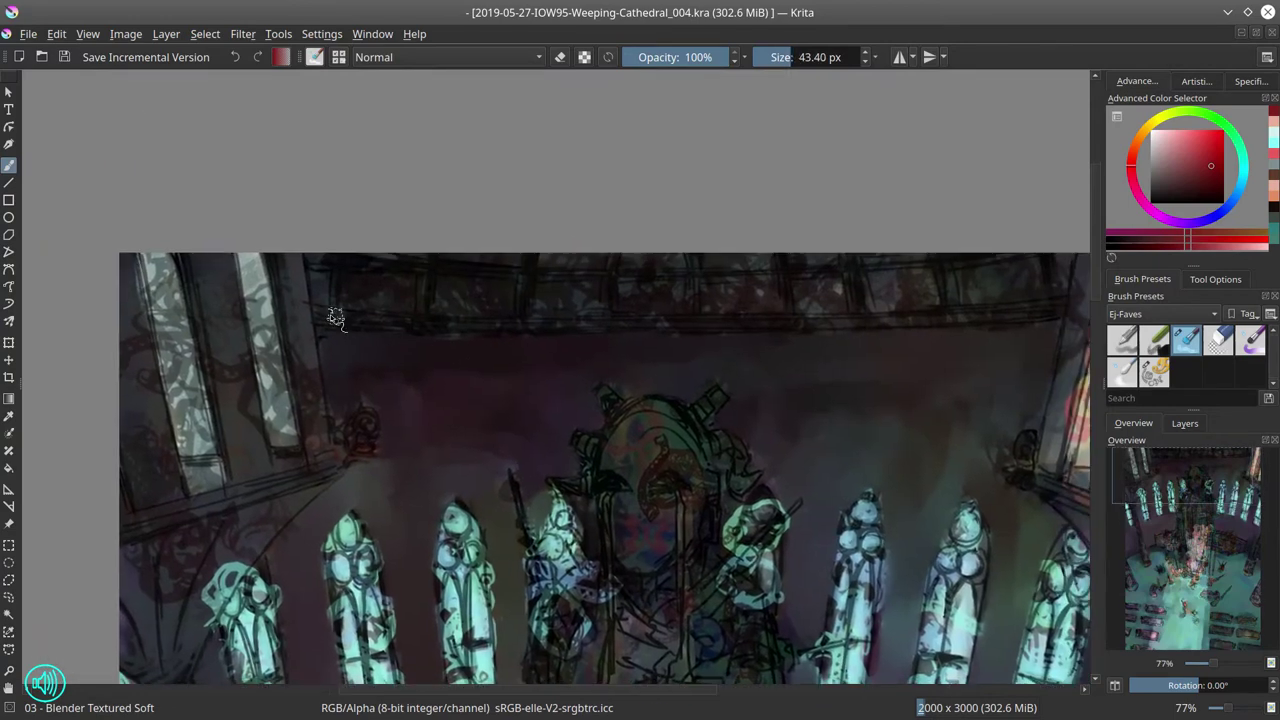
key("bracketleft")
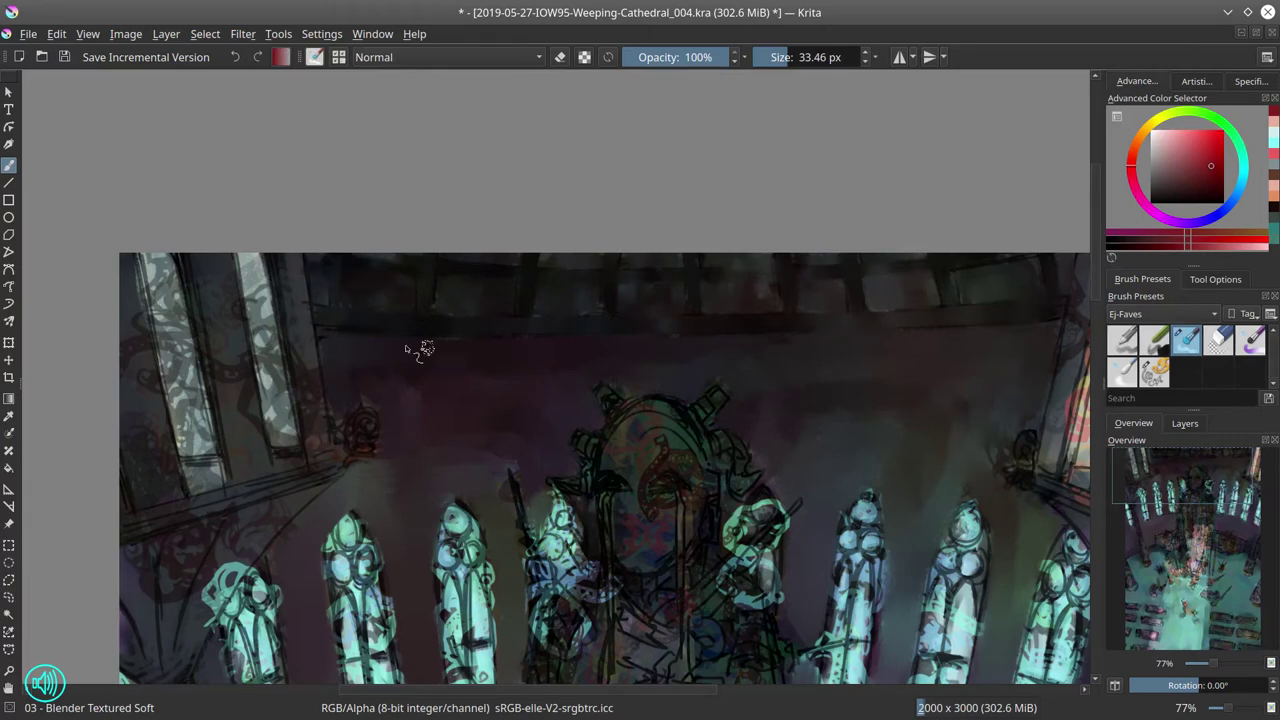
scroll(420, 350, "down", 1)
scroll(400, 410, "left", 1)
key("bracketleft")
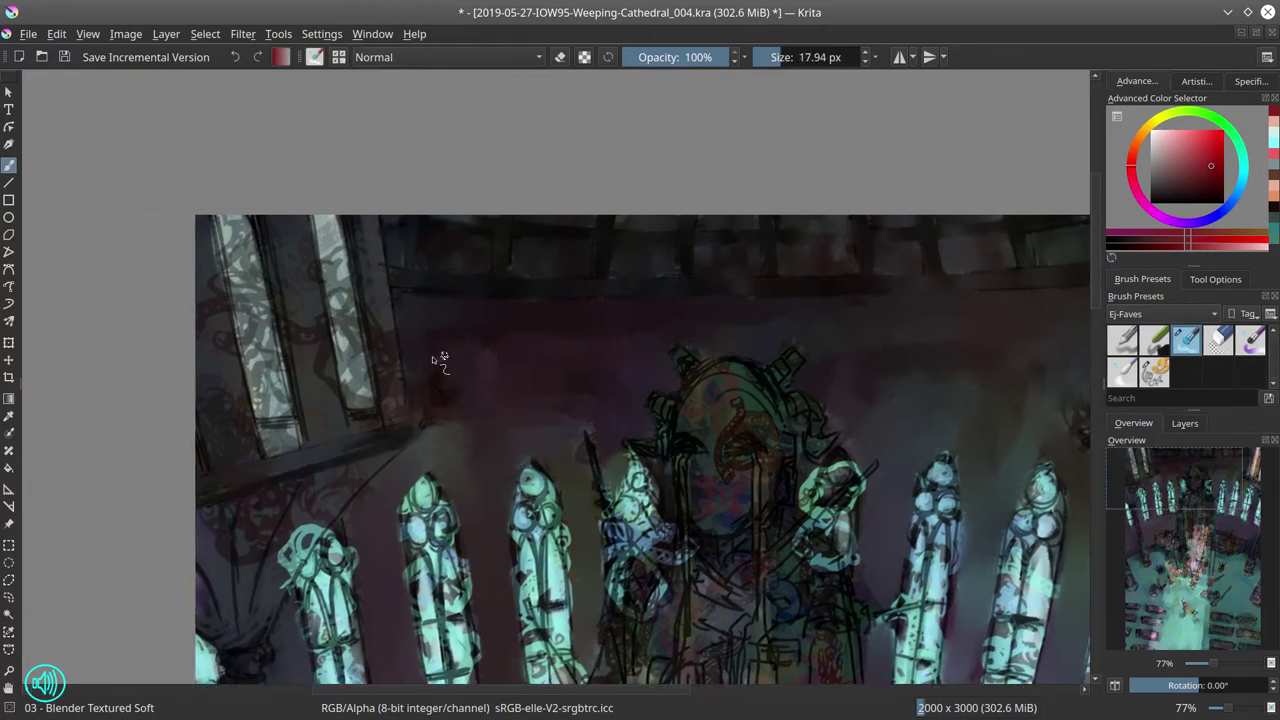
key("bracketright")
key("bracketright")
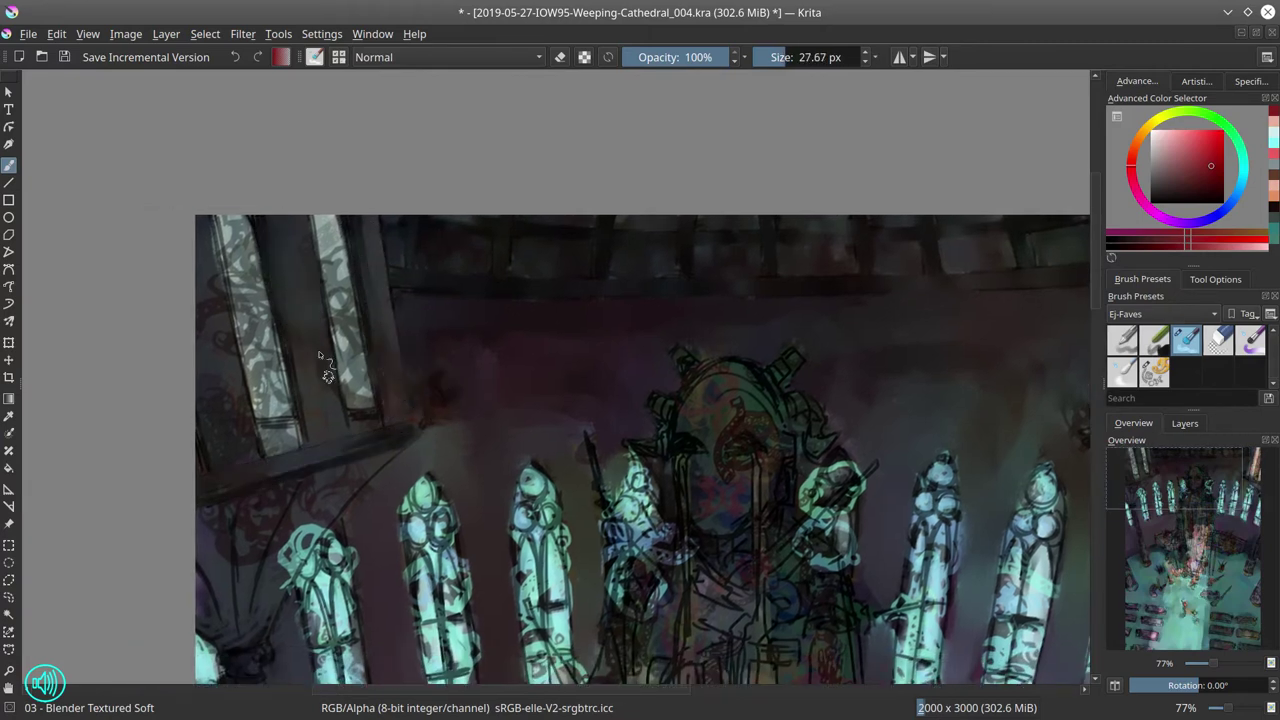
key("bracketleft")
key("bracketleft")
mouse_move(372, 418)
left_mouse_down()
mouse_move(292, 403)
mouse_move(328, 251)
mouse_move(360, 405)
left_mouse_up()
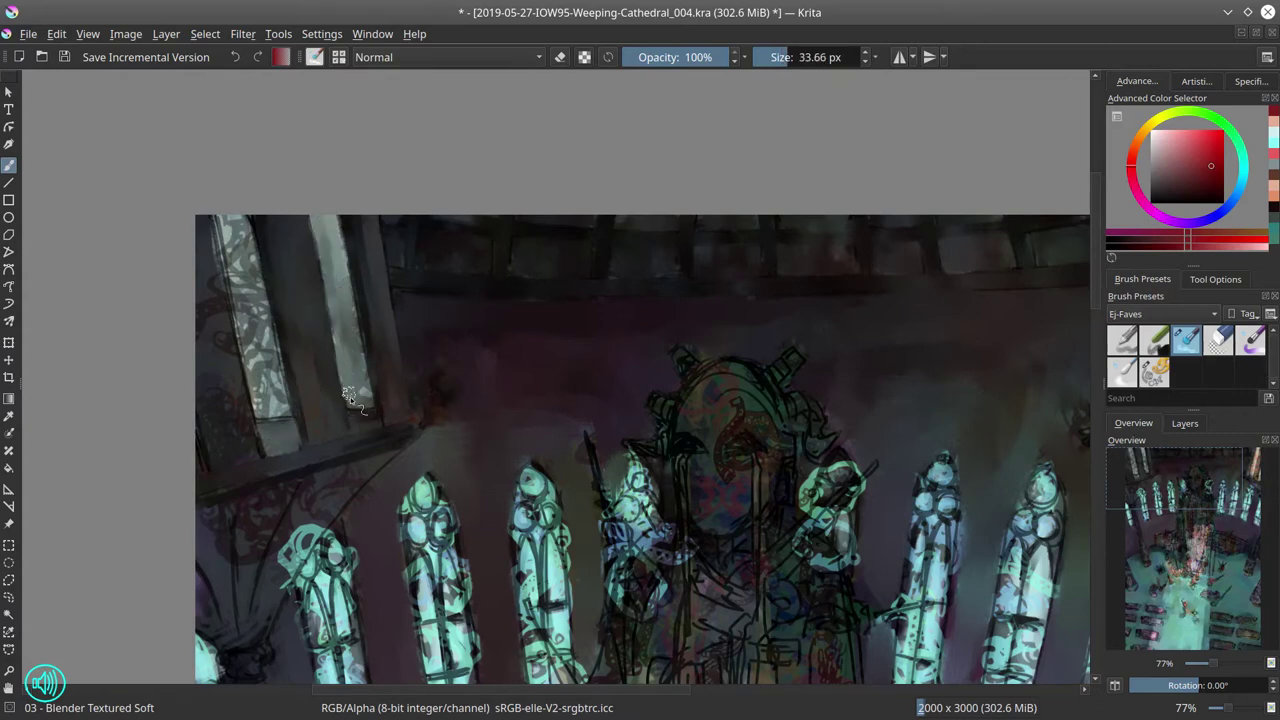
key("bracketright")
key("bracketright")
key("bracketright")
mouse_move(240, 225)
left_mouse_down()
mouse_move(265, 337)
mouse_move(260, 420)
mouse_move(214, 366)
mouse_move(243, 428)
left_mouse_up()
Step: Paint dark strokes along the right wall up to its upper edge
key("bracketleft")
key("bracketleft")
key("bracketleft")
key("bracketright")
left_click_drag(685, 368, 637, 340)
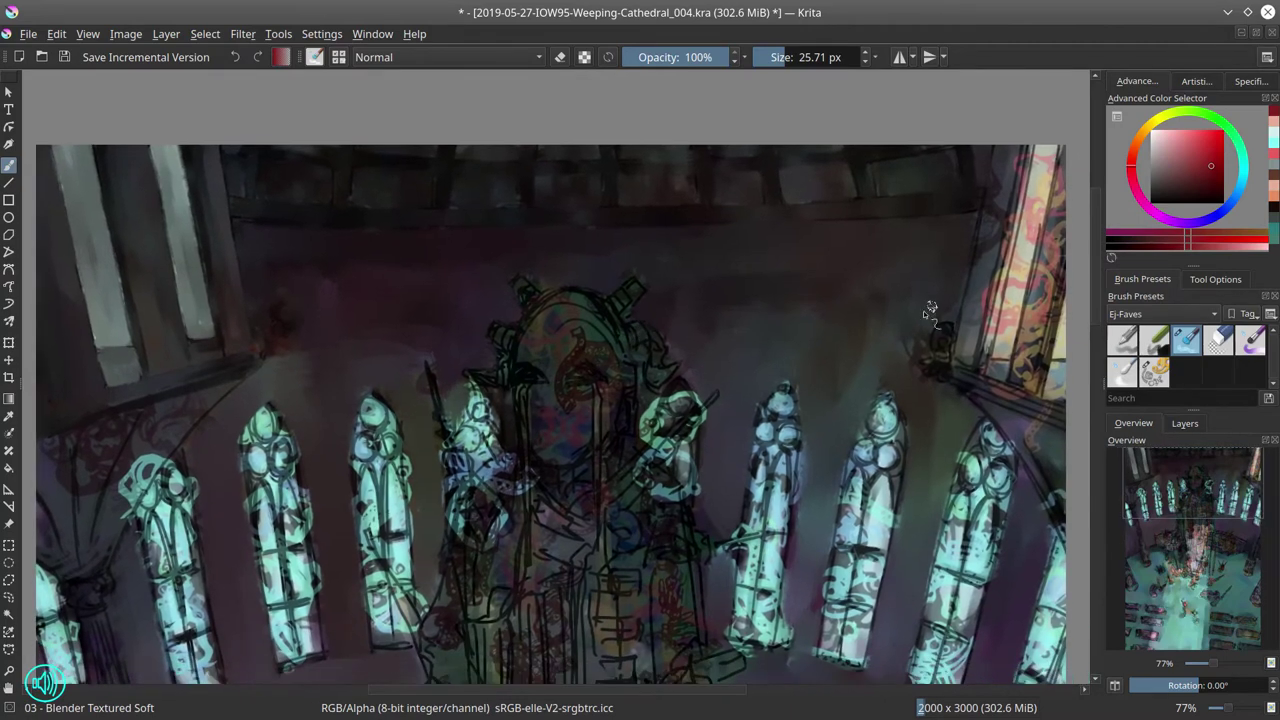
mouse_move(930, 330)
left_mouse_down()
mouse_move(923, 377)
mouse_move(968, 392)
mouse_move(1070, 550)
left_mouse_up()
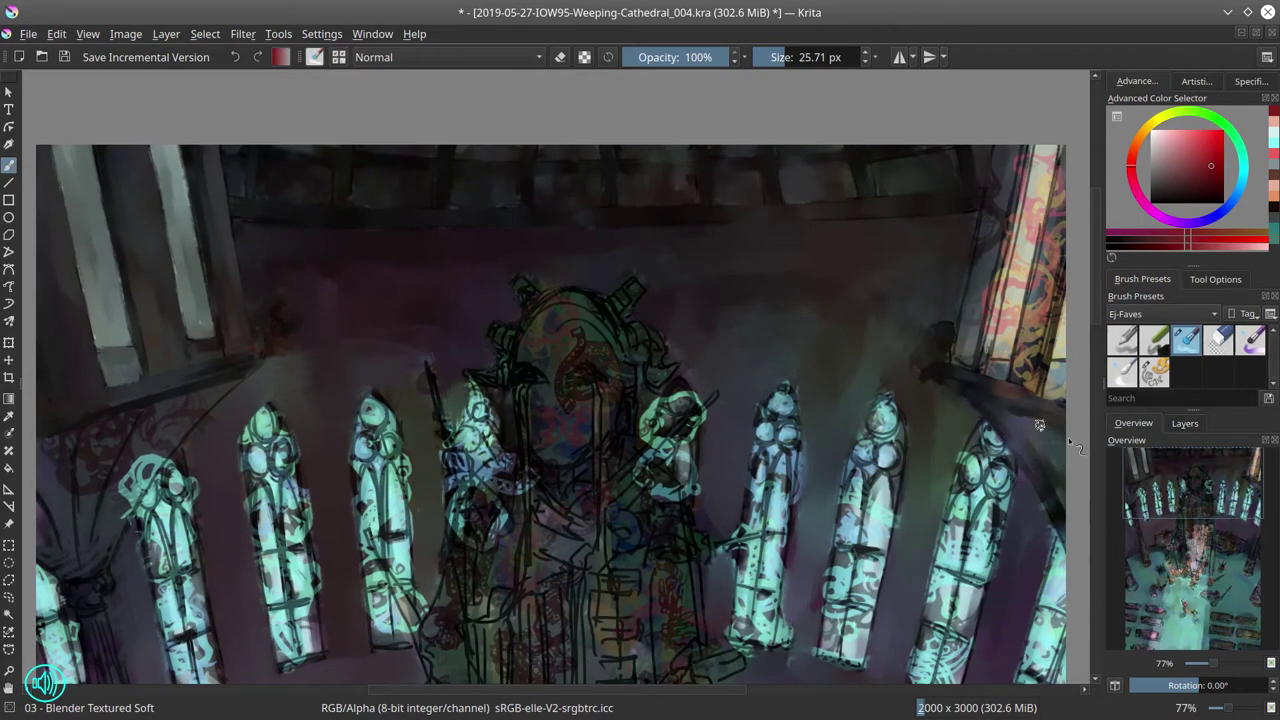
mouse_move(1010, 160)
left_mouse_down()
mouse_move(965, 325)
mouse_move(1013, 225)
mouse_move(1015, 147)
mouse_move(1031, 226)
mouse_move(990, 336)
mouse_move(1005, 363)
mouse_move(1026, 360)
mouse_move(1018, 341)
mouse_move(1043, 280)
mouse_move(1050, 304)
mouse_move(1054, 270)
mouse_move(1040, 390)
mouse_move(1070, 366)
left_mouse_up()
Step: Soften the left arch and pillar in grey, repaint the left-edge window lighter cyan, and save
scroll(955, 272, "down", 2)
scroll(956, 270, "down", 3)
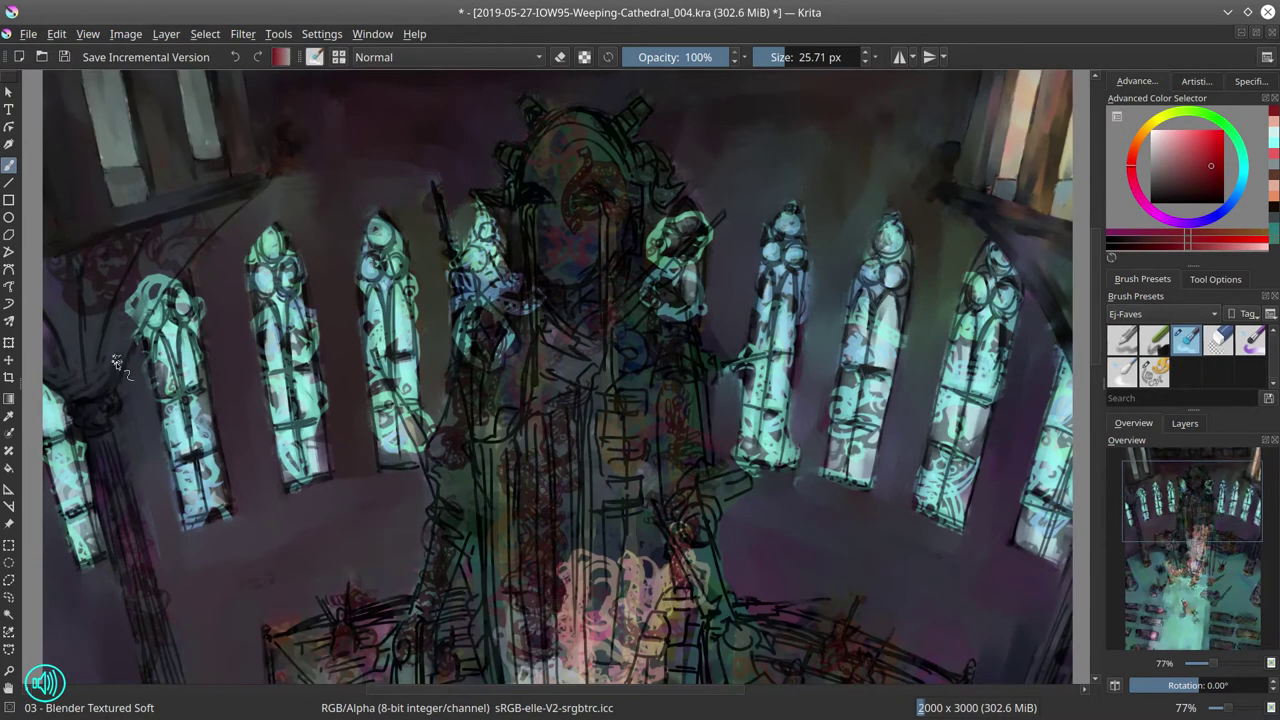
key("bracketright")
key("bracketright")
key("bracketright")
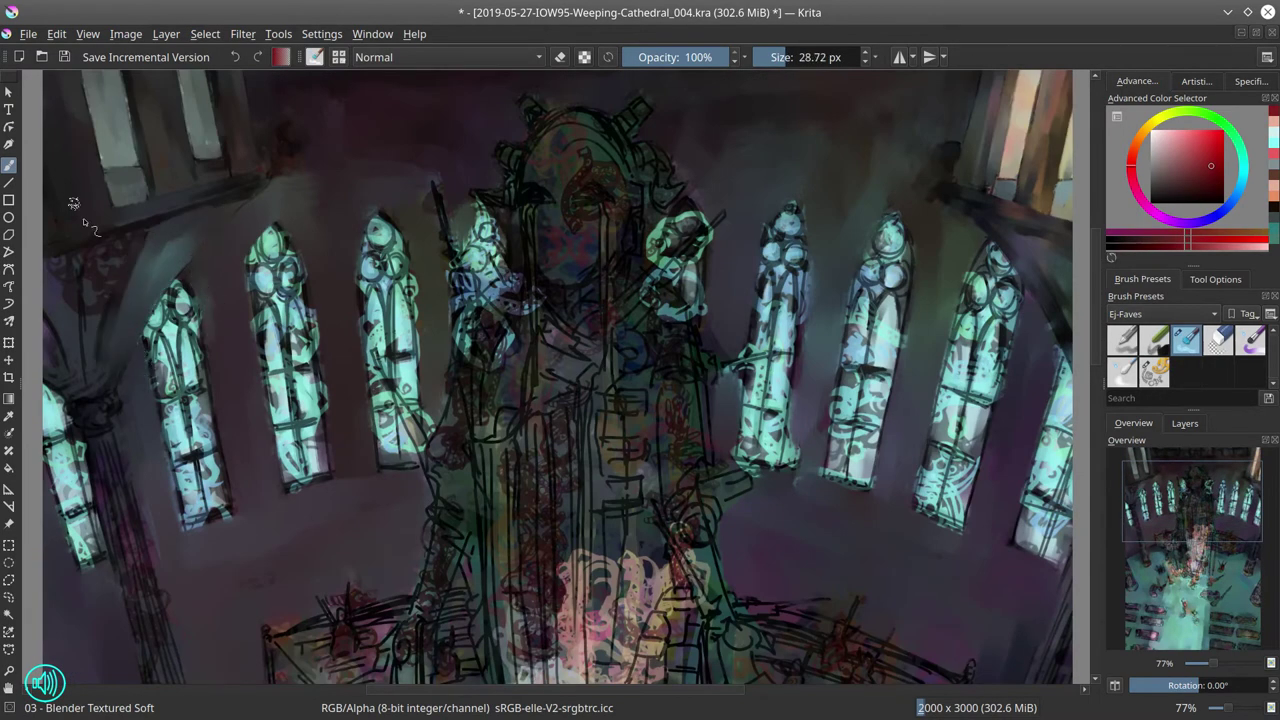
mouse_move(108, 325)
left_mouse_down()
mouse_move(58, 330)
mouse_move(92, 395)
mouse_move(72, 436)
left_mouse_up()
scroll(72, 440, "down", 1)
mouse_move(72, 507)
left_mouse_down()
mouse_move(42, 385)
mouse_move(80, 510)
left_mouse_up()
key("bracketleft")
left_click_drag(88, 398, 112, 412)
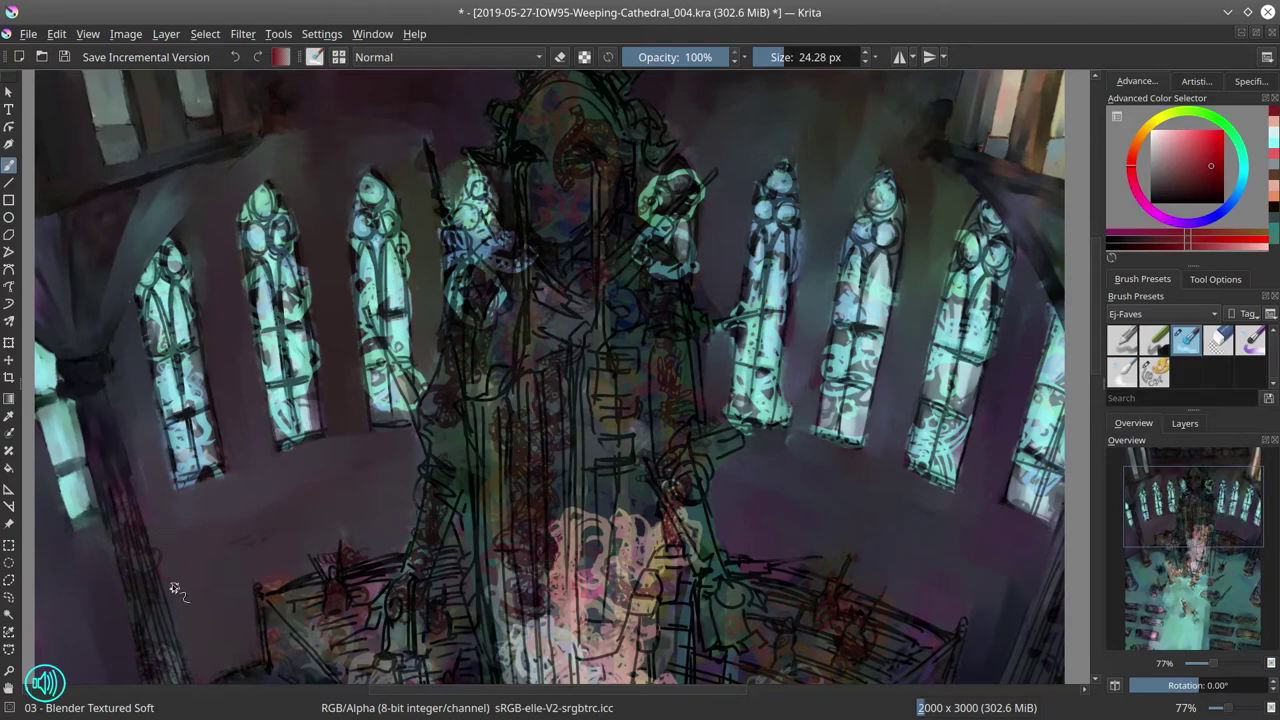
key("ctrl+s")
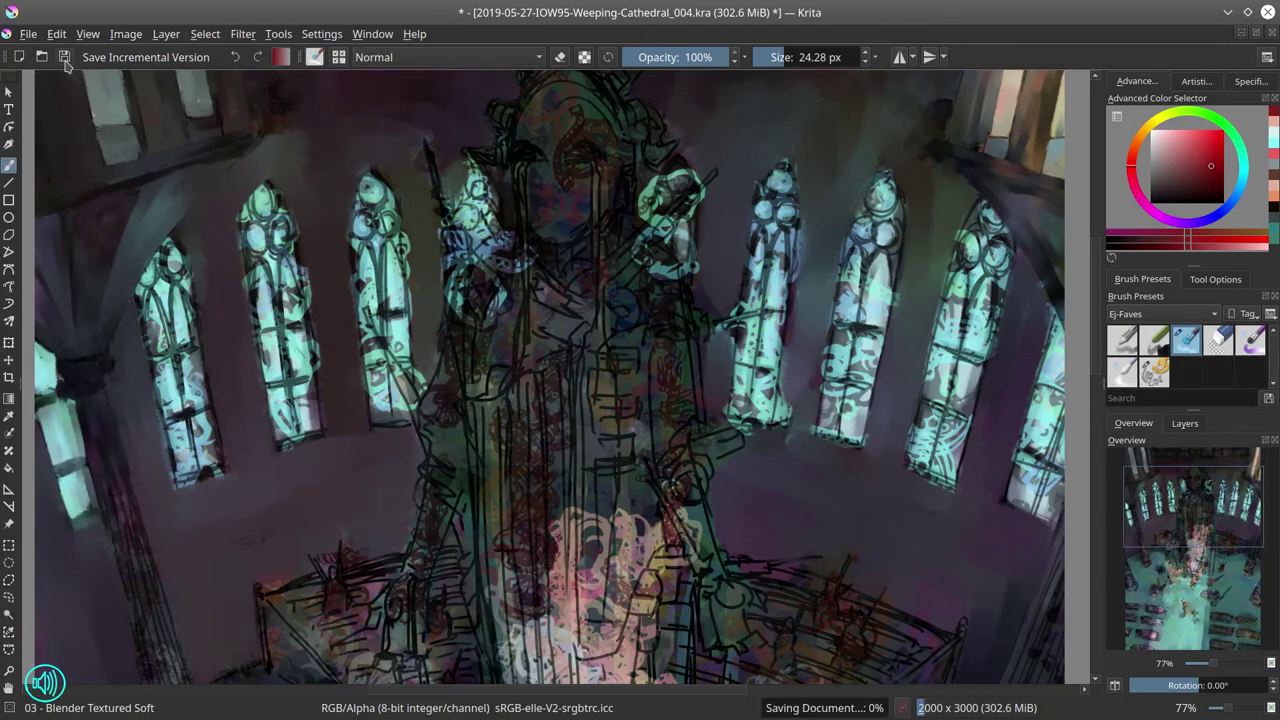
Step: Switch Krita's interface to a darker theme
left_click(242, 33)
mouse_move(321, 33)
mouse_move(383, 190)
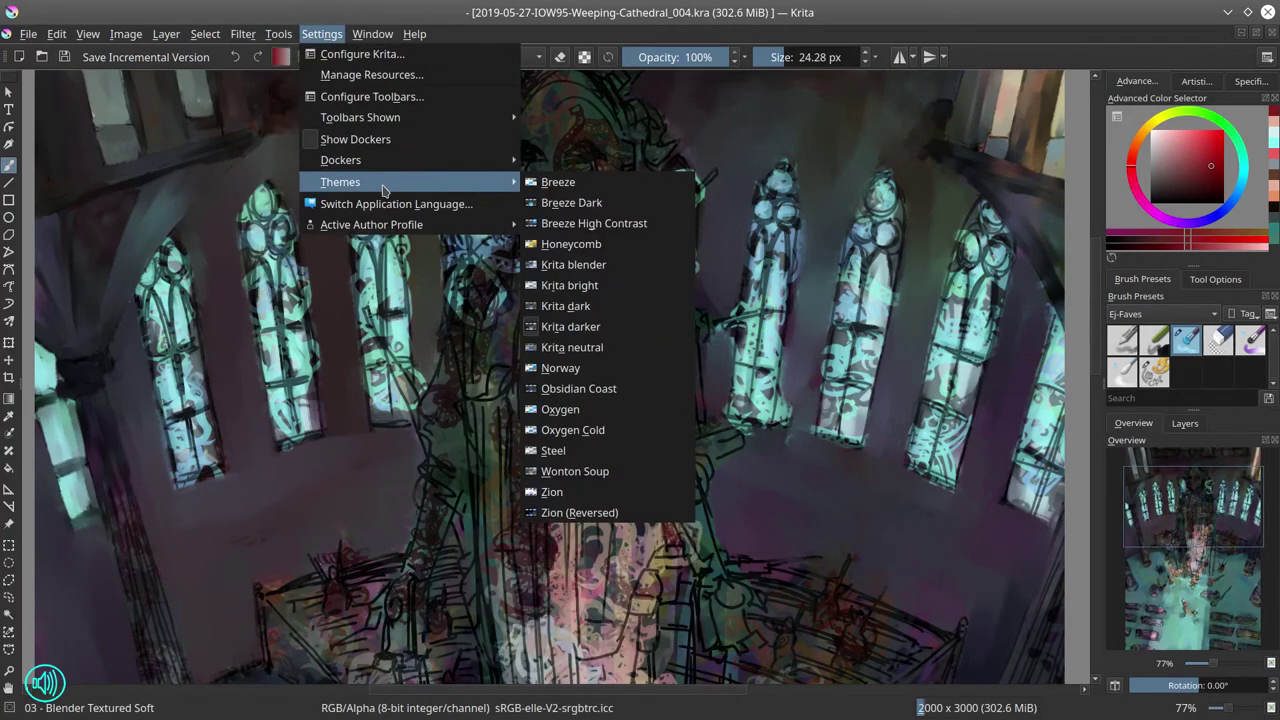
left_click(566, 184)
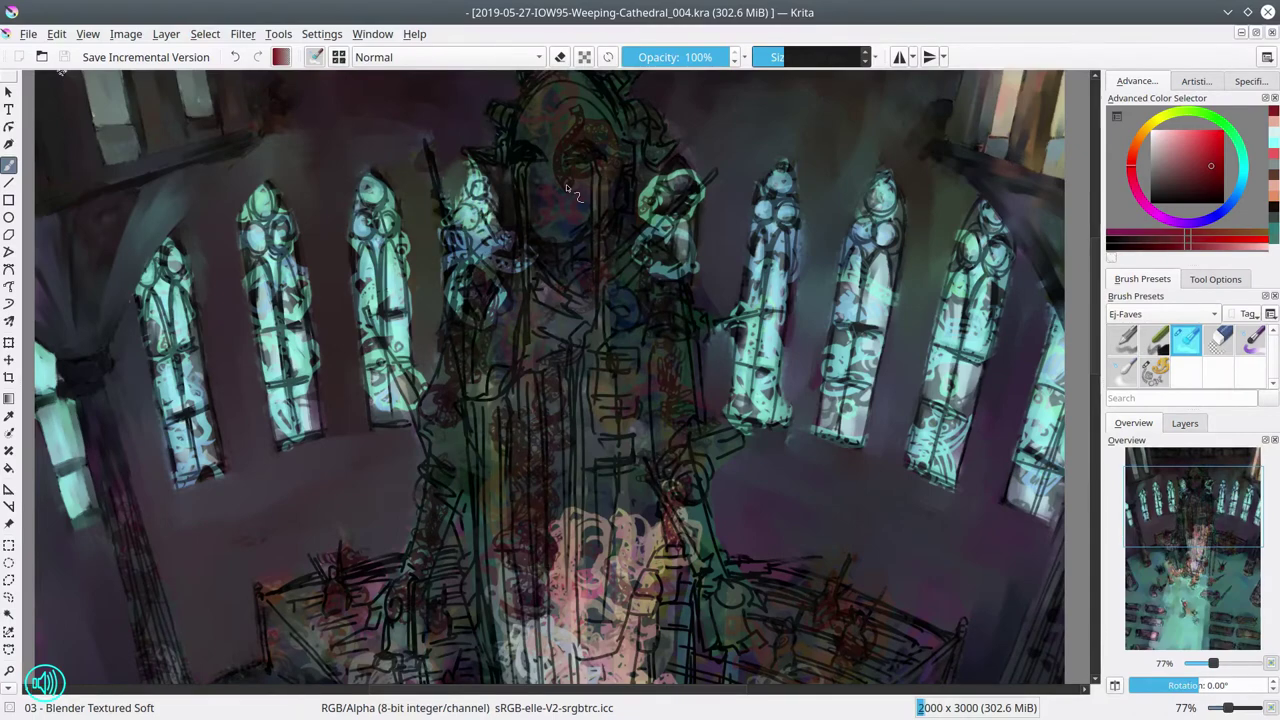
left_click(321, 33)
mouse_move(400, 186)
left_click(571, 323)
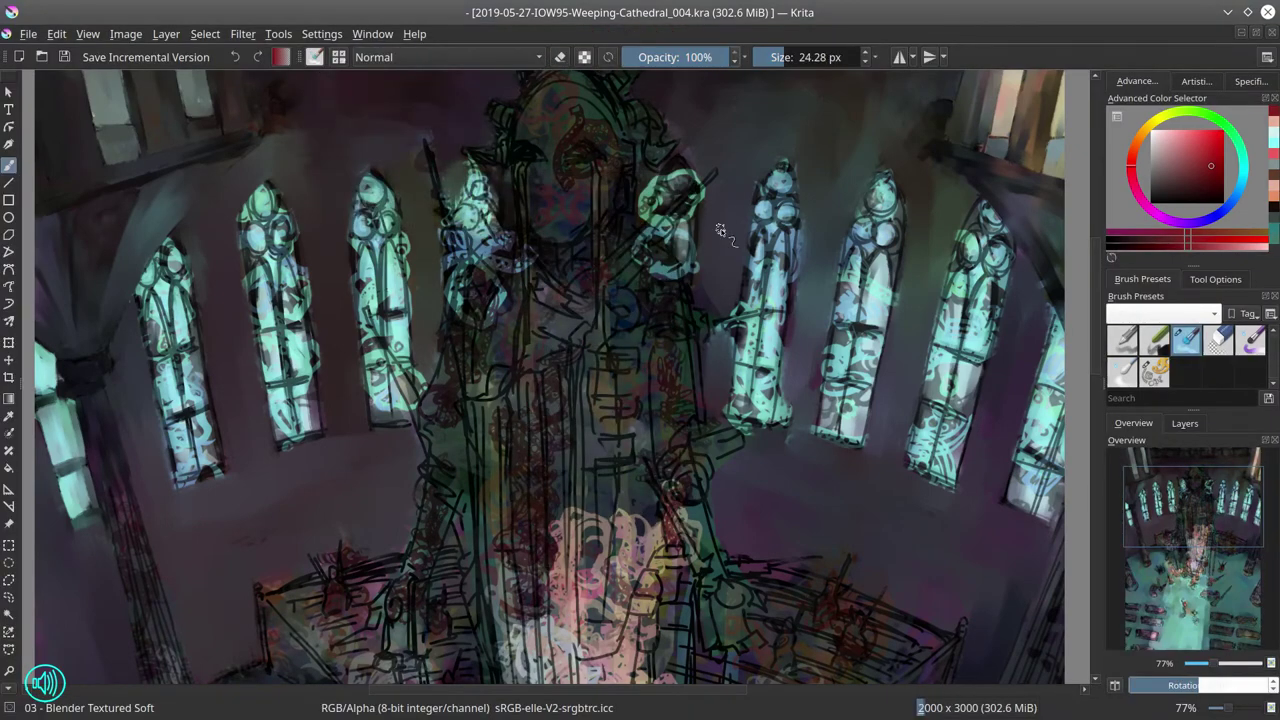
key("bracketright")
Step: Repaint the leftmost and second stained-glass windows with lighter, cleaner panes
mouse_move(172, 292)
left_mouse_down()
mouse_move(180, 340)
mouse_move(189, 239)
left_mouse_up()
key("bracketleft")
key("bracketleft")
left_click_drag(221, 470, 185, 405)
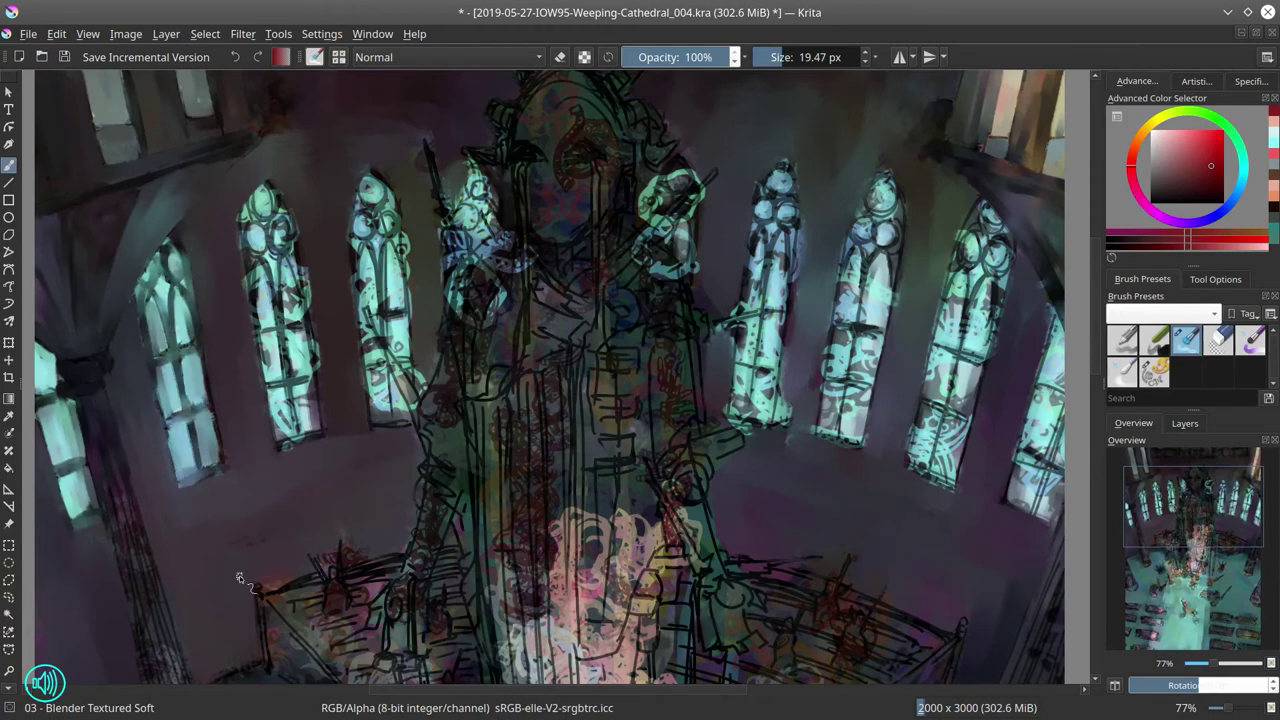
mouse_move(258, 235)
left_mouse_down()
mouse_move(302, 238)
mouse_move(256, 283)
mouse_move(301, 320)
mouse_move(250, 256)
mouse_move(241, 217)
mouse_move(274, 372)
mouse_move(312, 418)
mouse_move(310, 371)
mouse_move(329, 400)
left_mouse_up()
key("bracketright")
key("bracketright")
key("bracketright")
Step: Lighten the upper panes of the third and fourth windows, then save
key("bracketright")
key("bracketleft")
key("bracketleft")
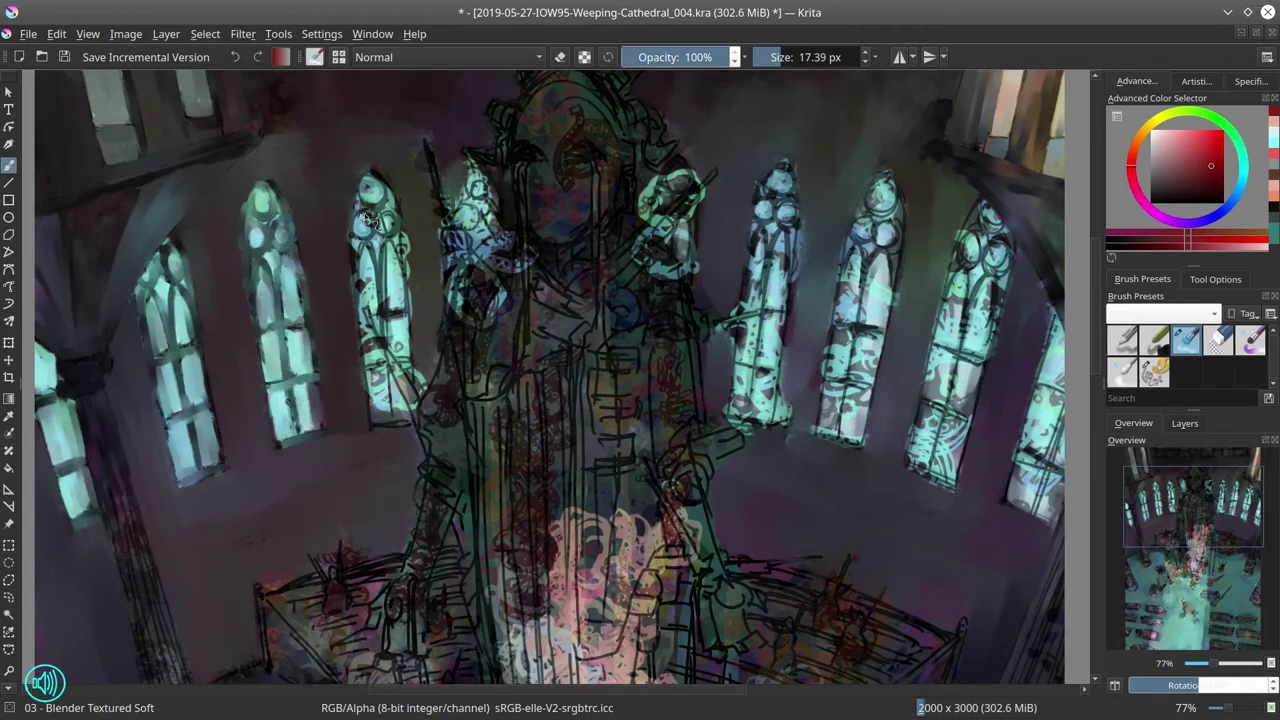
mouse_move(362, 178)
left_mouse_down()
mouse_move(360, 248)
mouse_move(420, 241)
mouse_move(379, 296)
mouse_move(379, 318)
mouse_move(371, 305)
mouse_move(376, 378)
mouse_move(395, 405)
mouse_move(425, 375)
left_mouse_up()
key("bracketleft")
key("bracketright")
key("bracketright")
key("bracketright")
key("bracketright")
key("bracketleft")
key("bracketleft")
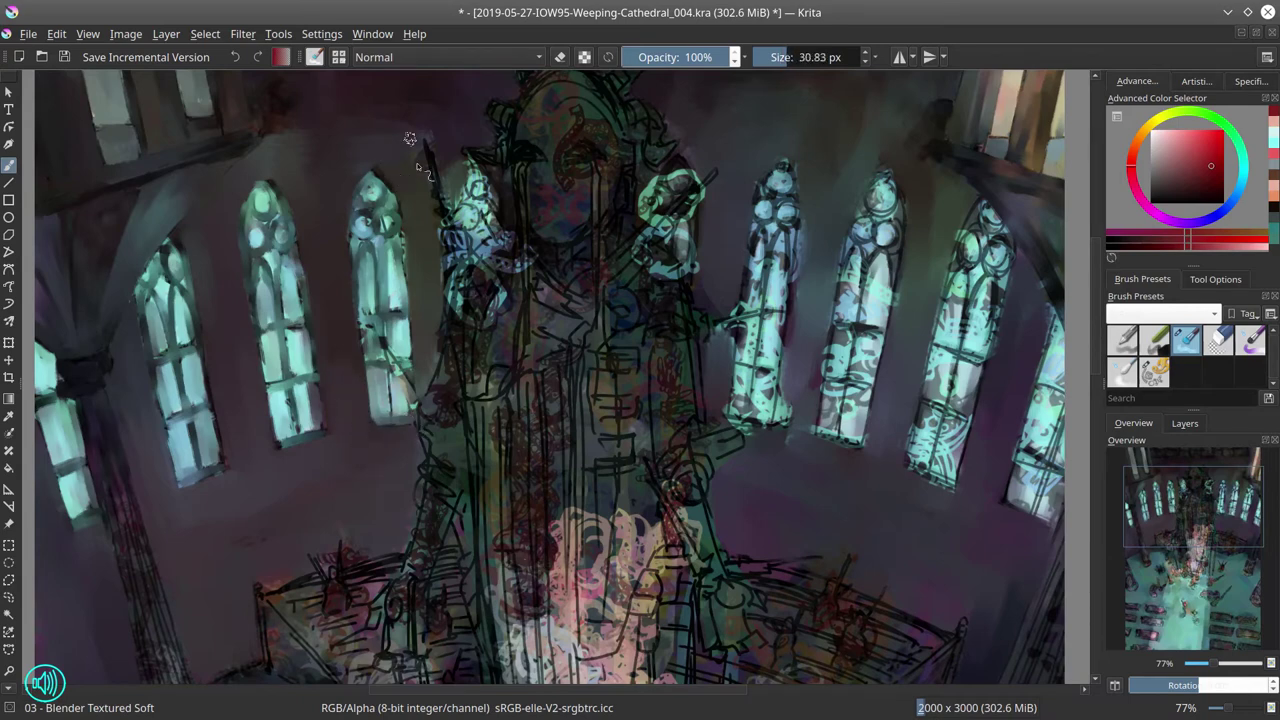
key("bracketleft")
key("bracketleft")
mouse_move(455, 170)
left_mouse_down()
mouse_move(474, 209)
mouse_move(509, 217)
left_mouse_up()
key("bracketright")
key("bracketright")
key("bracketright")
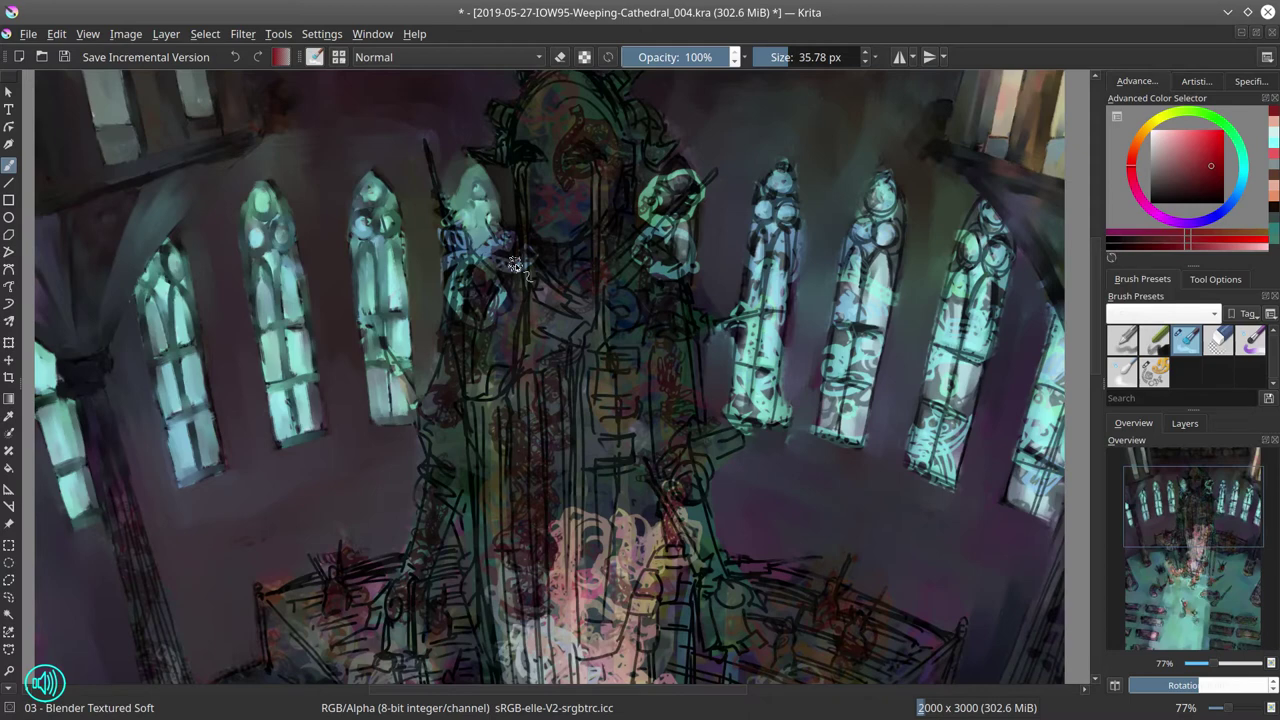
key("ctrl+s")
Step: Mute the fourth window's panes, brush the fifth window lighter, and zoom out to the whole cathedral
key("bracketleft")
key("bracketleft")
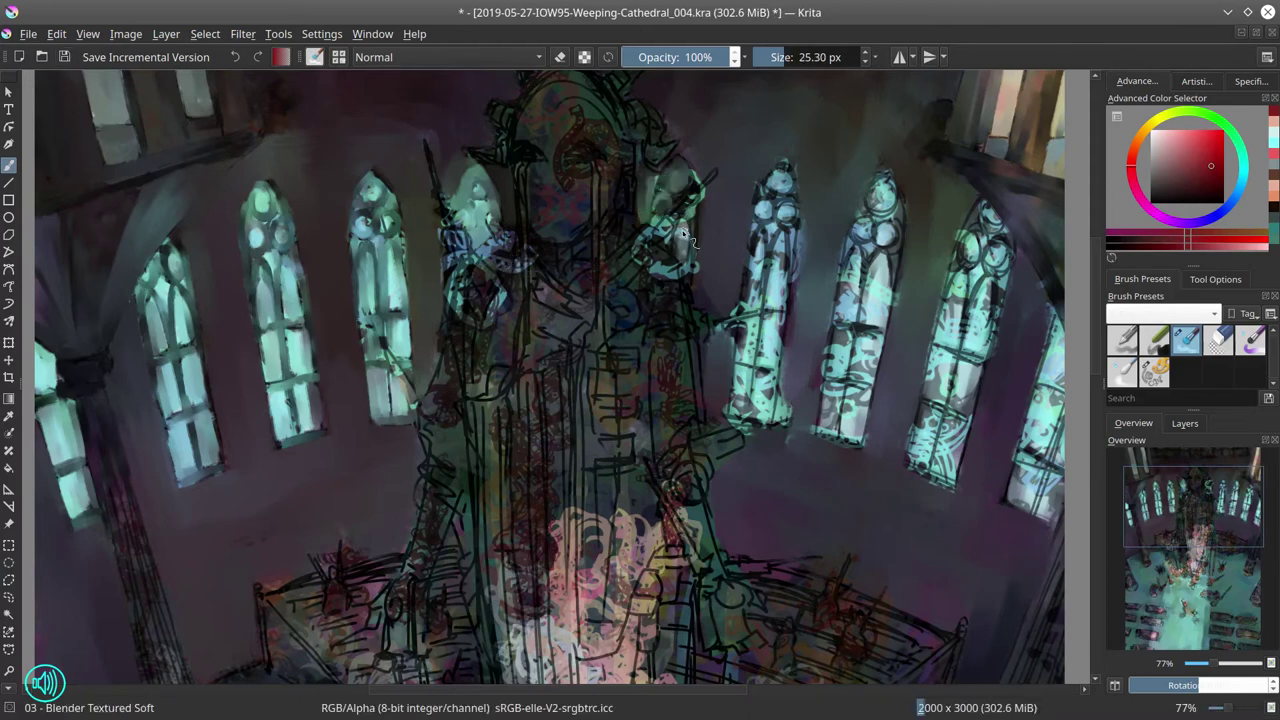
mouse_move(720, 183)
left_mouse_down()
mouse_move(684, 189)
mouse_move(745, 225)
mouse_move(730, 300)
mouse_move(735, 250)
mouse_move(740, 314)
mouse_move(731, 262)
mouse_move(725, 375)
mouse_move(686, 428)
left_mouse_up()
key("bracketleft")
mouse_move(830, 240)
left_mouse_down()
mouse_move(740, 280)
mouse_move(728, 405)
mouse_move(731, 272)
left_mouse_up()
key("bracketleft")
key("bracketleft")
key("bracketleft")
key("bracketleft")
key("bracketleft")
key("bracketleft")
mouse_move(835, 290)
left_mouse_down()
mouse_move(755, 278)
mouse_move(785, 250)
mouse_move(757, 305)
mouse_move(765, 368)
mouse_move(725, 470)
mouse_move(679, 464)
mouse_move(830, 385)
mouse_move(810, 445)
mouse_move(812, 508)
left_mouse_up()
left_click_drag(680, 514, 757, 292)
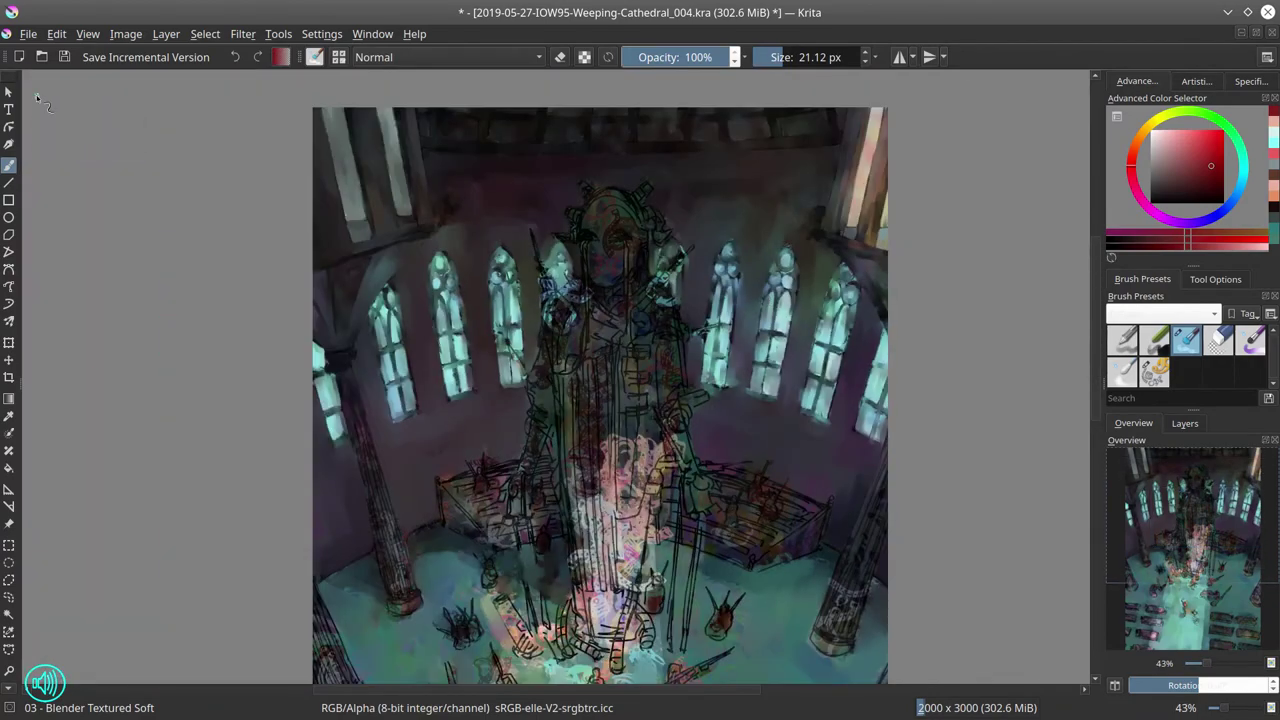
Step: Save the _004 painting, then brush light strokes over the lower-left pillar base and adjacent floor
key("ctrl+s")
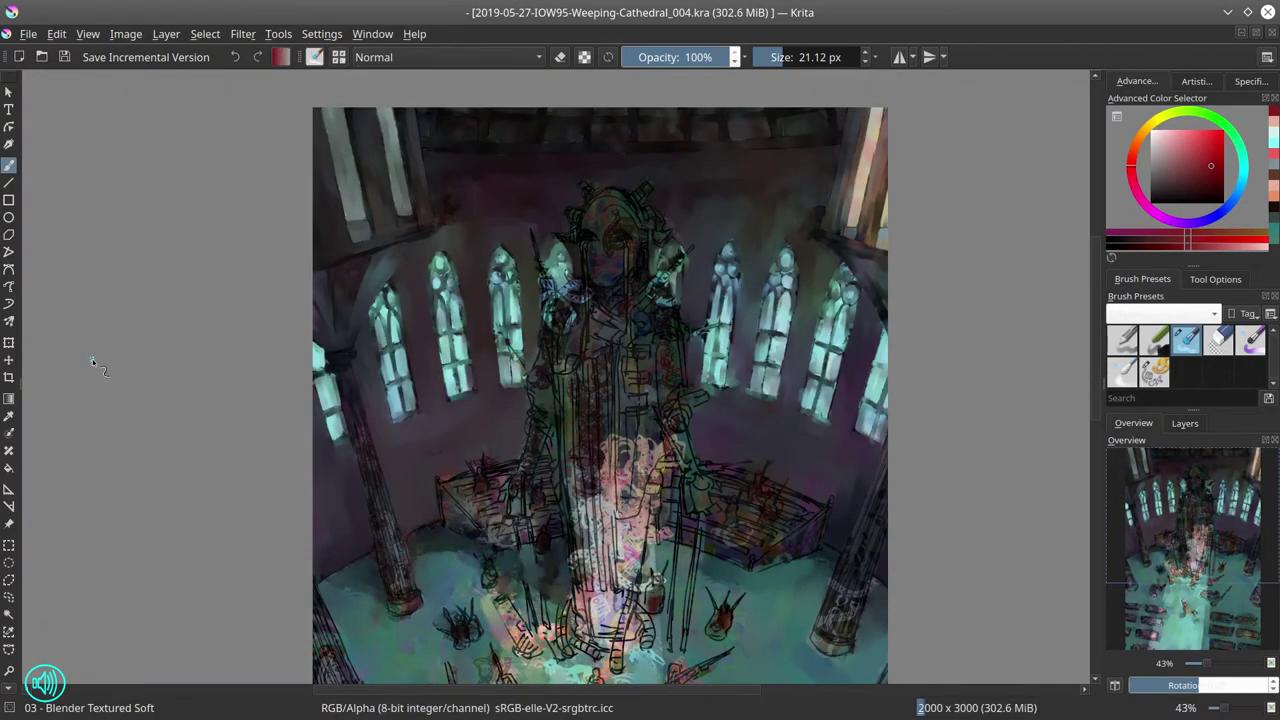
mouse_move(93, 365)
left_mouse_down()
mouse_move(576, 379)
mouse_move(572, 359)
mouse_move(150, 444)
mouse_move(112, 393)
mouse_move(134, 503)
mouse_move(172, 510)
mouse_move(168, 594)
mouse_move(200, 690)
left_mouse_up()
key("bracketleft")
mouse_move(210, 505)
left_mouse_down()
mouse_move(188, 530)
mouse_move(147, 642)
mouse_move(103, 563)
left_mouse_up()
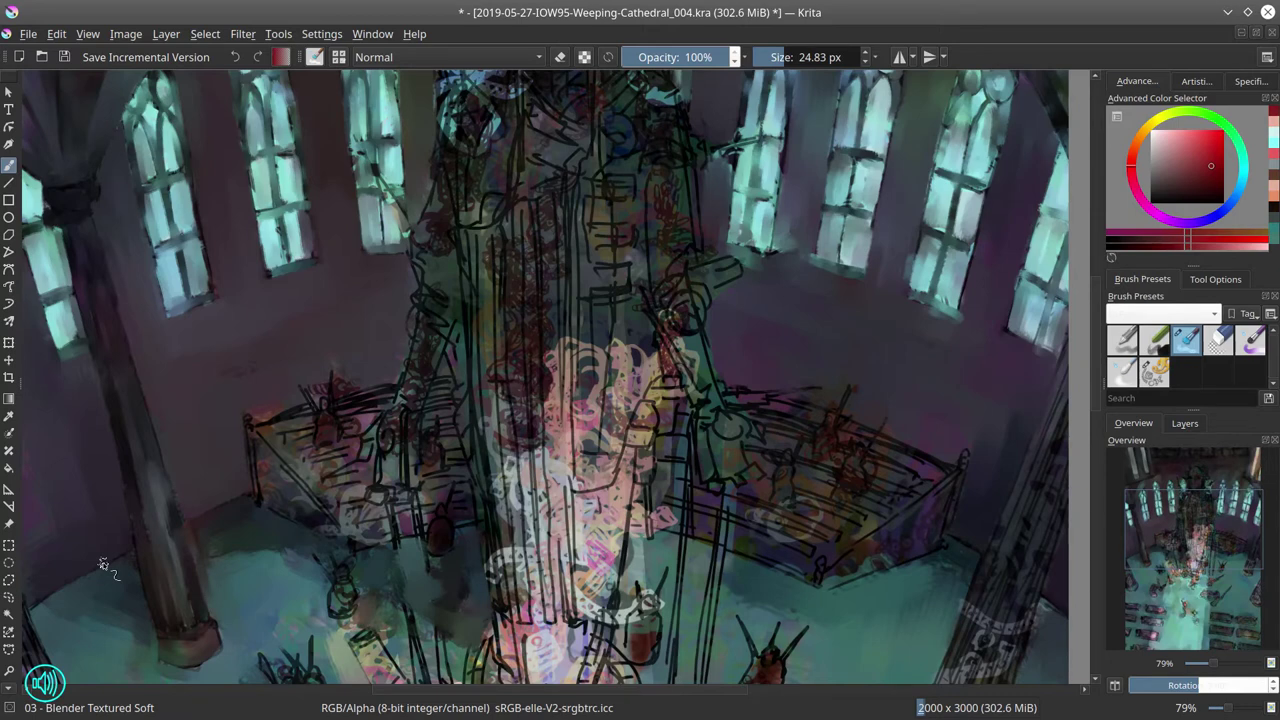
Step: Save, then darken the right pillar beside the fence and its pale base to dark grey
left_click(66, 58)
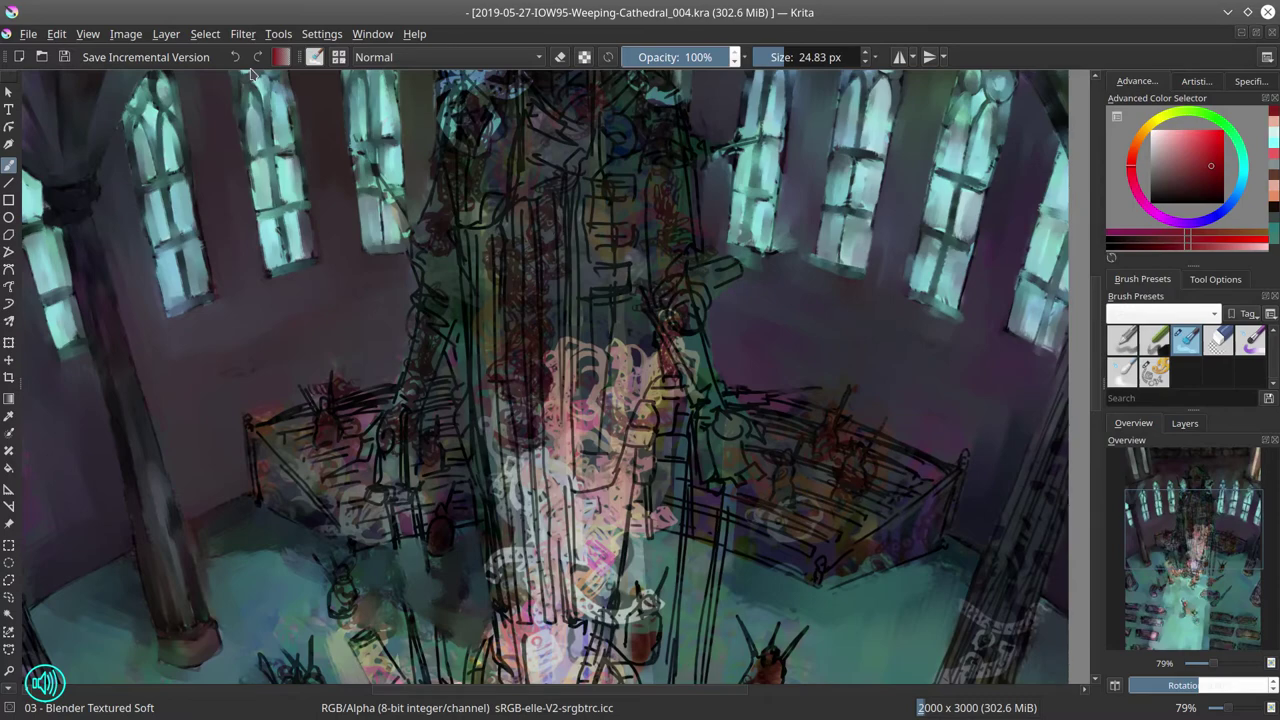
scroll(863, 395, "down", 3)
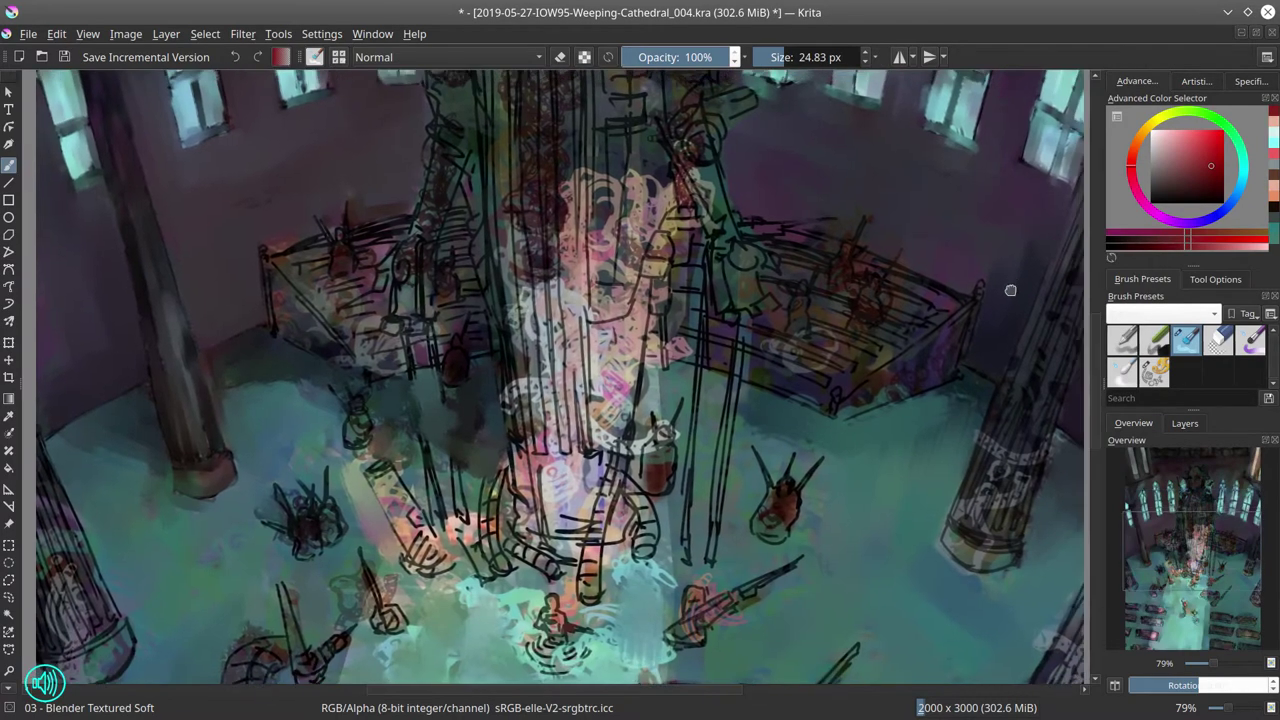
mouse_move(1076, 286)
left_mouse_down()
mouse_move(998, 442)
mouse_move(1061, 360)
mouse_move(1062, 405)
left_mouse_up()
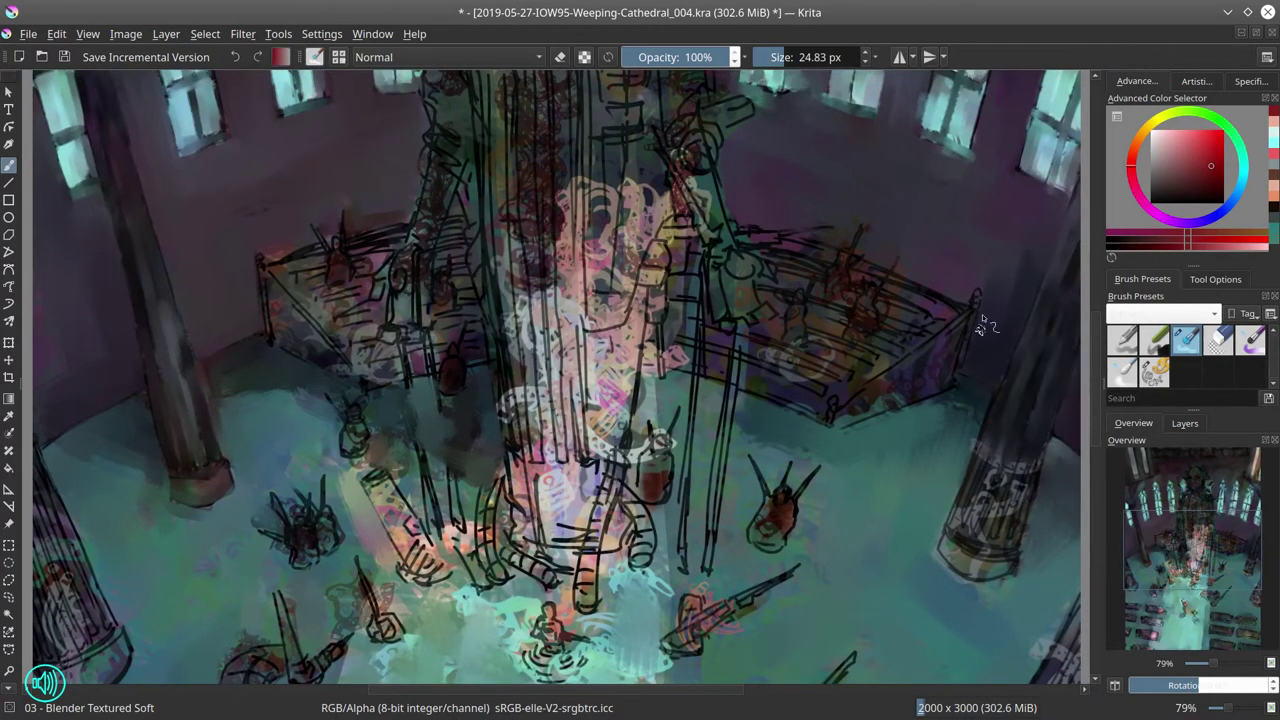
mouse_move(965, 470)
left_mouse_down()
mouse_move(970, 520)
mouse_move(985, 480)
mouse_move(1013, 552)
mouse_move(954, 560)
mouse_move(935, 548)
left_mouse_up()
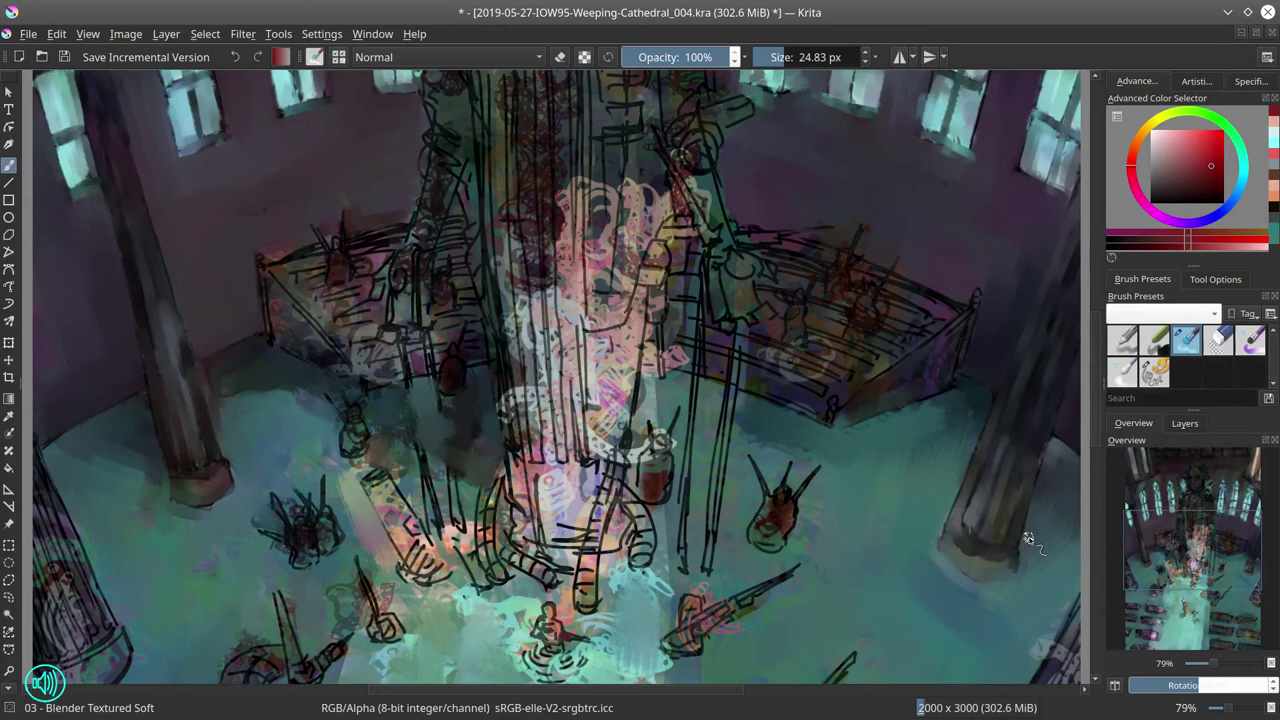
Step: Cover the pale line at the railed platform's left corner with a smaller dark brush
key("bracketleft")
key("bracketleft")
left_click_drag(300, 277, 262, 262)
key("bracketright")
key("bracketright")
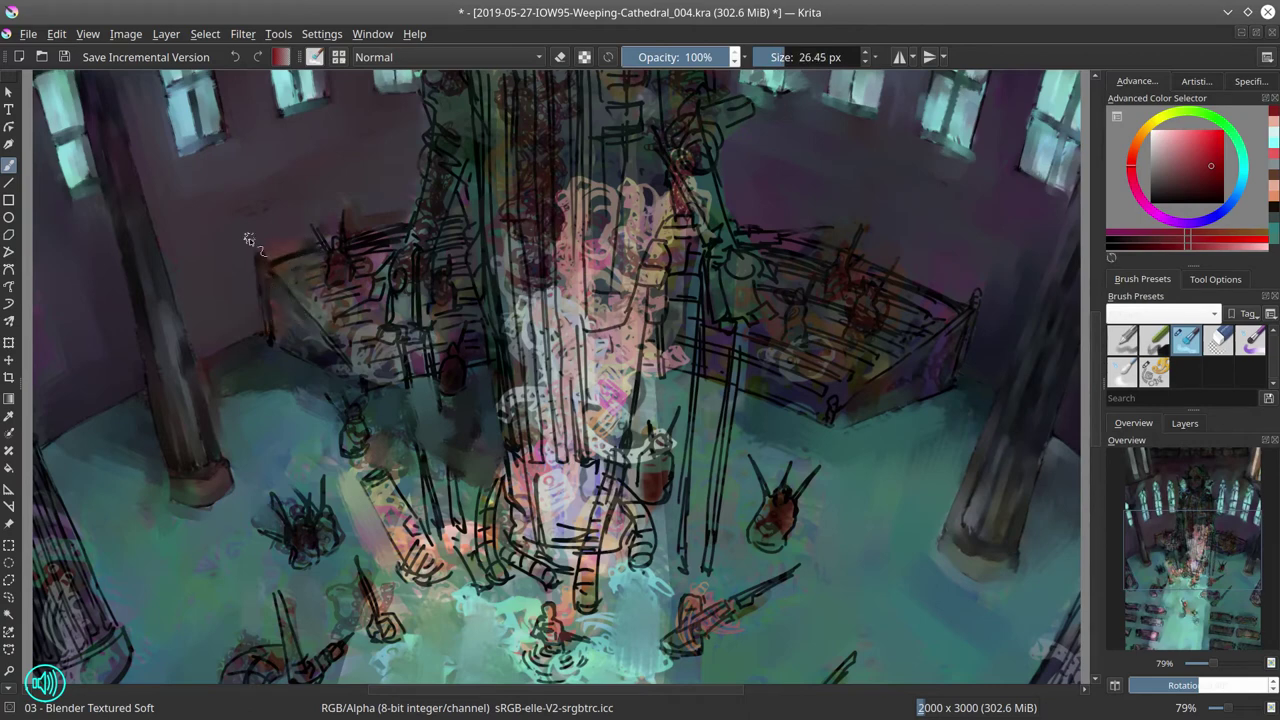
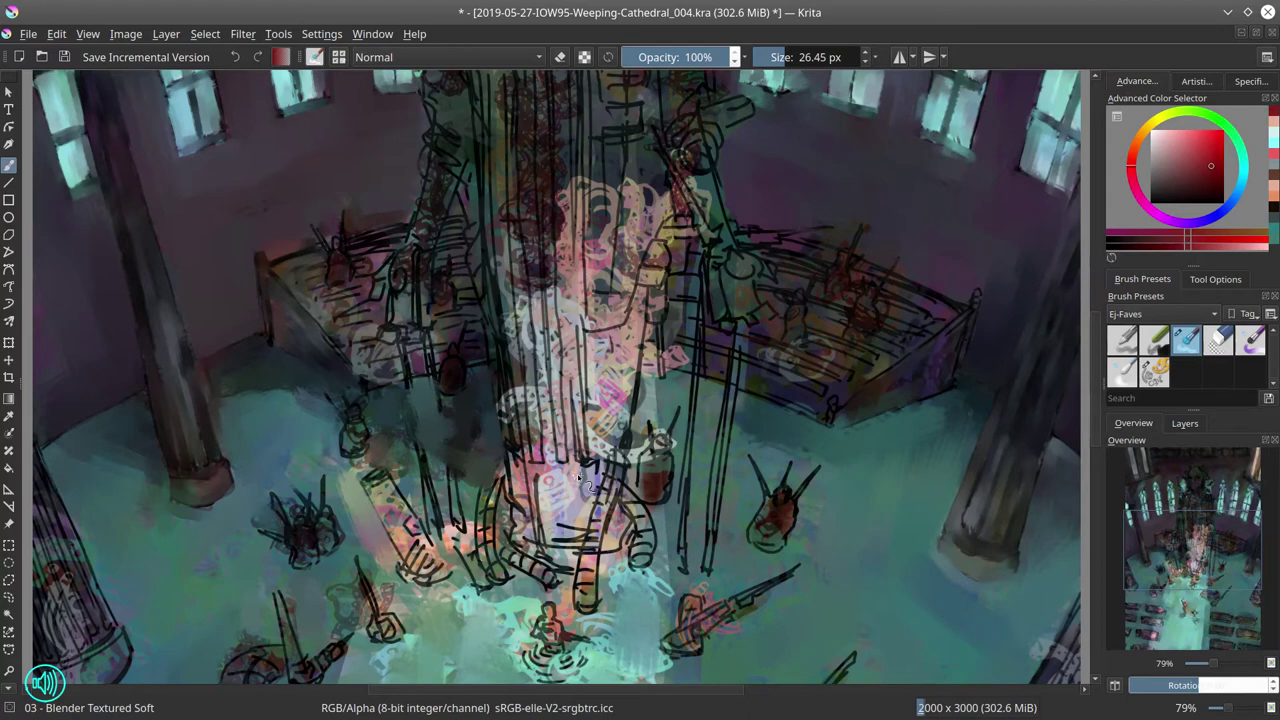
Step: Cover the statue's face, head and crown spikes with dark strokes, shrinking the brush, then save
mouse_move(340, 240)
left_mouse_down()
mouse_move(343, 270)
mouse_move(357, 218)
mouse_move(320, 275)
mouse_move(366, 268)
mouse_move(365, 323)
mouse_move(276, 268)
mouse_move(371, 366)
mouse_move(429, 343)
mouse_move(441, 302)
mouse_move(433, 338)
mouse_move(470, 373)
left_mouse_up()
key("[")
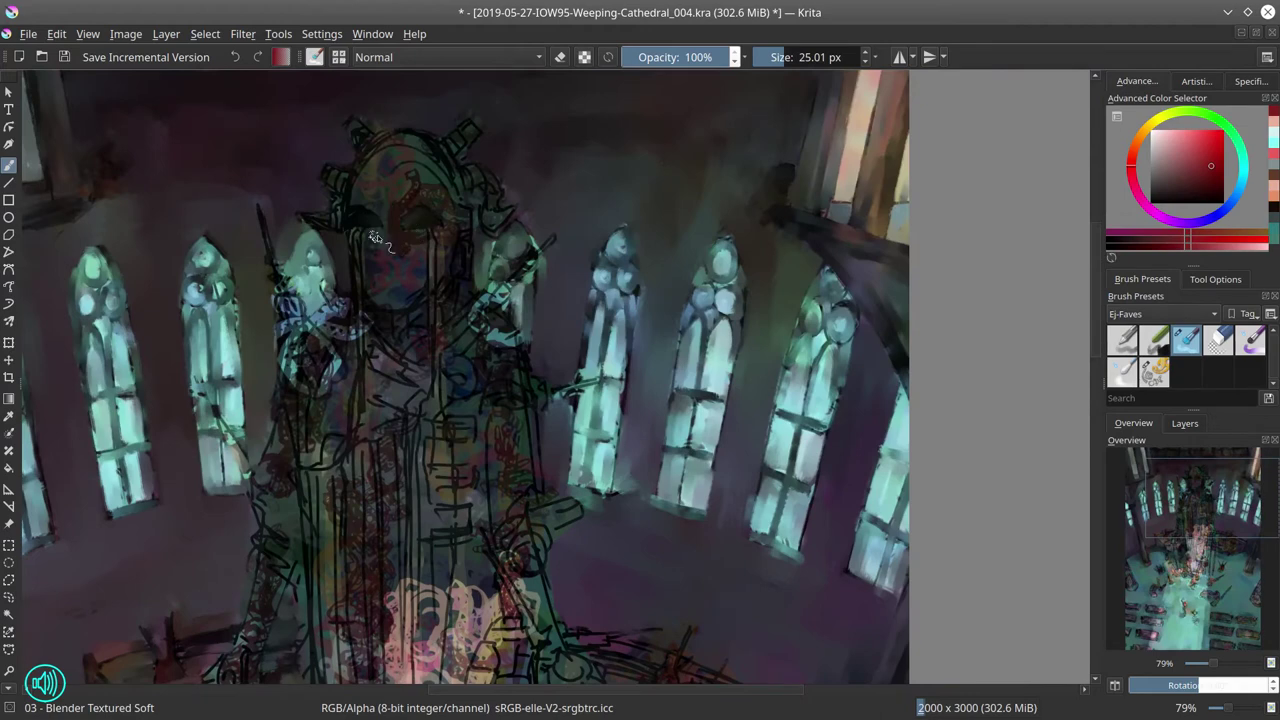
left_click_drag(372, 237, 362, 316)
left_click_drag(433, 230, 433, 340)
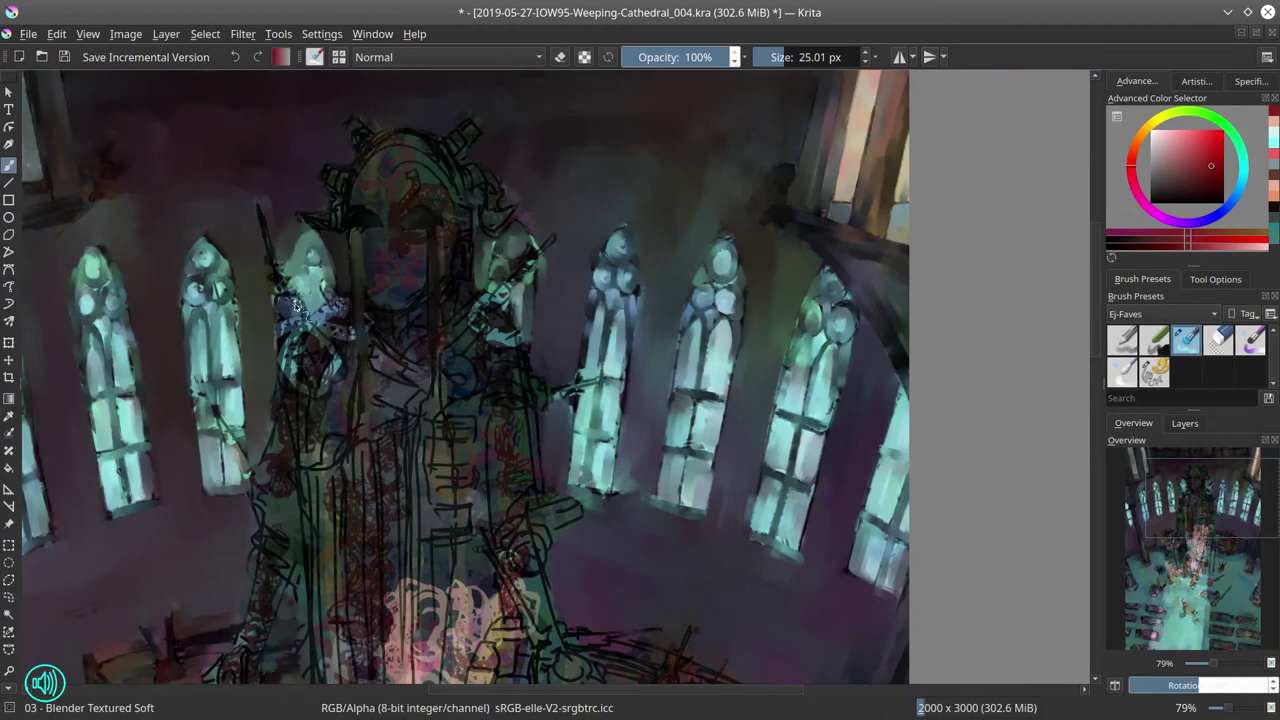
key("[")
left_click_drag(300, 310, 275, 240)
mouse_move(352, 220)
left_mouse_down()
mouse_move(382, 299)
mouse_move(406, 246)
mouse_move(387, 190)
mouse_move(385, 211)
mouse_move(358, 174)
mouse_move(389, 170)
left_mouse_up()
key("[")
mouse_move(405, 230)
left_mouse_down()
mouse_move(440, 245)
mouse_move(445, 275)
left_mouse_up()
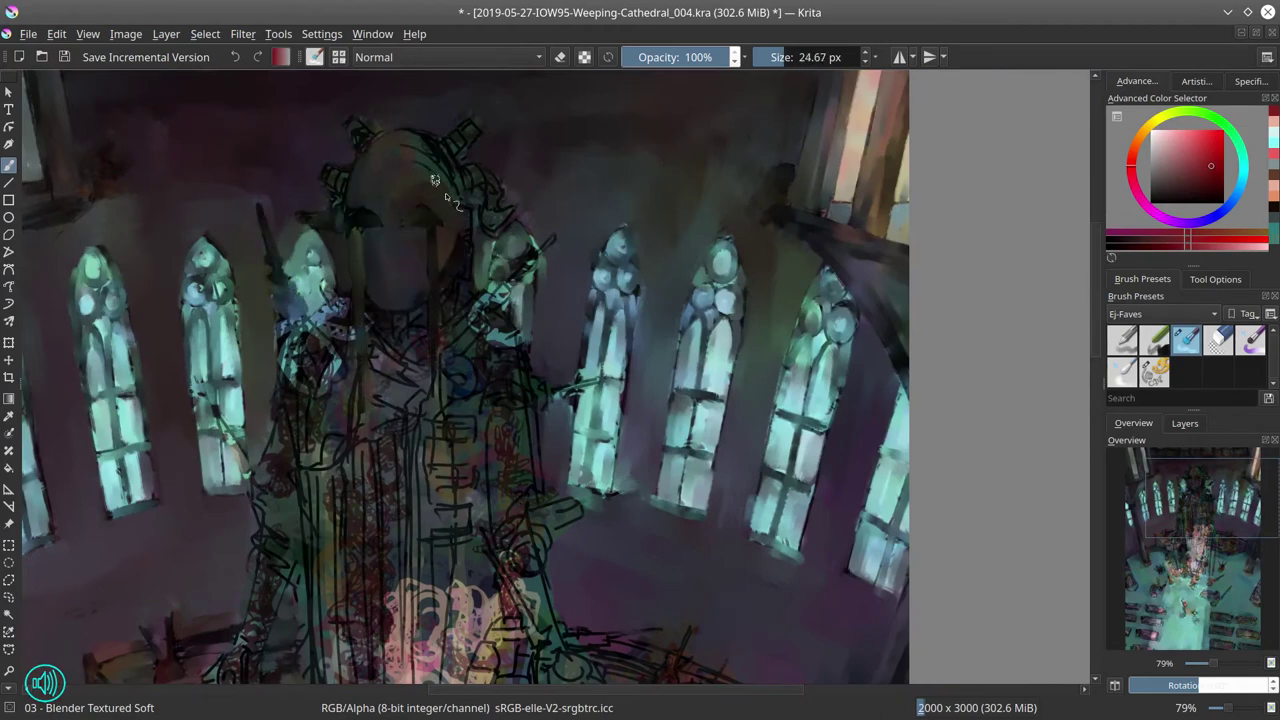
mouse_move(430, 205)
left_mouse_down()
mouse_move(461, 152)
mouse_move(480, 125)
left_mouse_up()
mouse_move(358, 140)
left_mouse_down()
mouse_move(335, 181)
mouse_move(472, 189)
mouse_move(424, 274)
mouse_move(512, 172)
mouse_move(385, 350)
mouse_move(270, 312)
mouse_move(335, 370)
mouse_move(295, 350)
mouse_move(410, 330)
mouse_move(433, 293)
mouse_move(490, 300)
mouse_move(540, 235)
mouse_move(490, 252)
mouse_move(477, 339)
mouse_move(578, 405)
mouse_move(585, 315)
left_mouse_up()
left_click(68, 58)
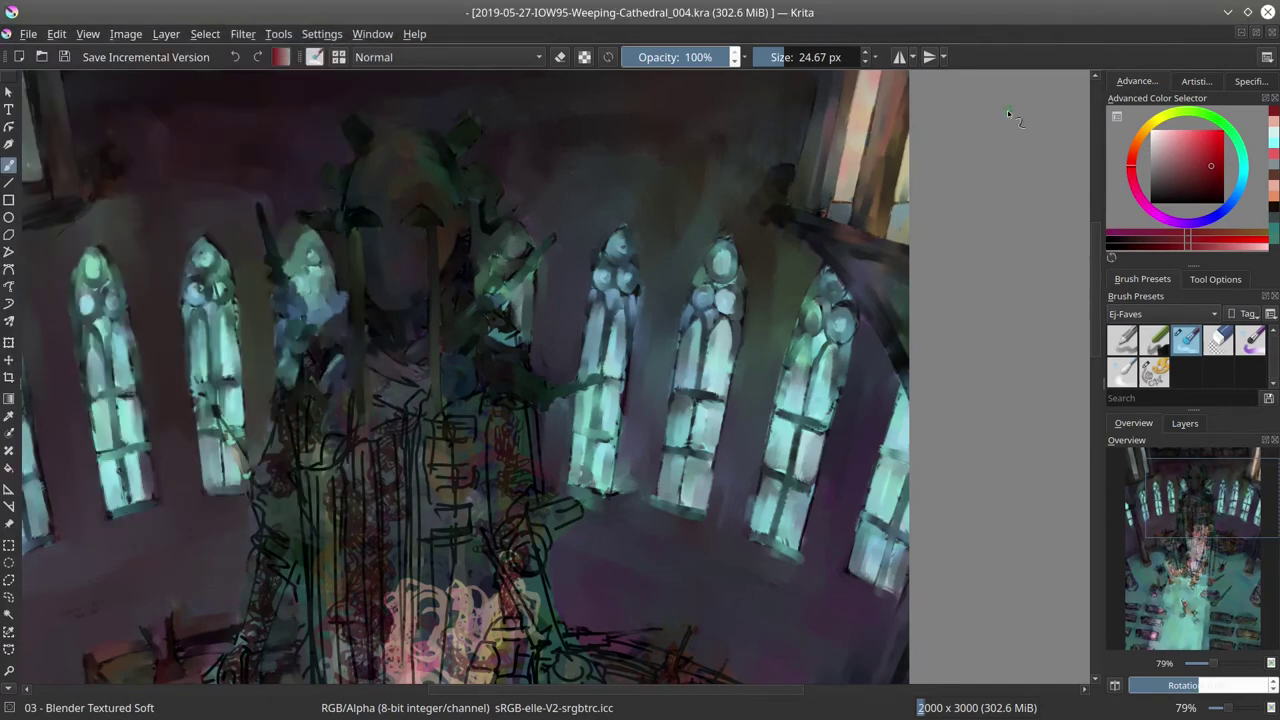
Step: Paint dark and light greenish strokes over the statue's body and column, brightening its base
left_click(386, 296)
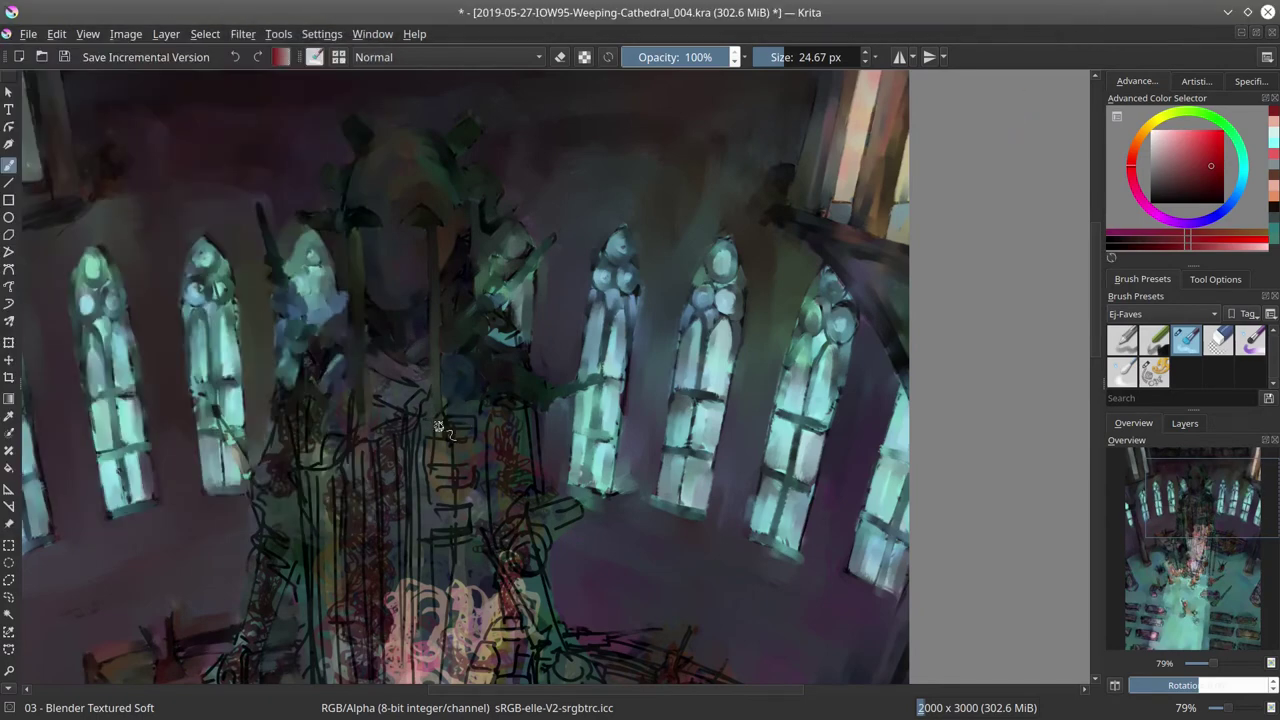
left_click_drag(480, 405, 486, 466)
left_click_drag(302, 460, 312, 398)
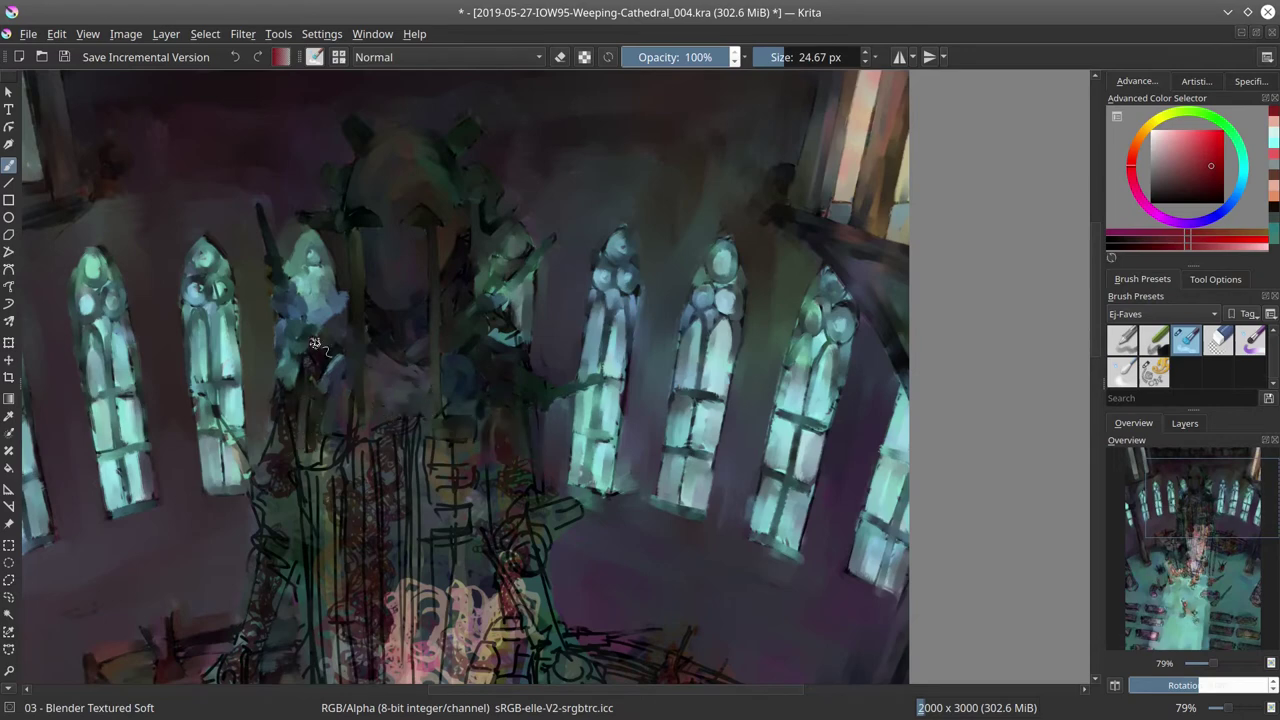
mouse_move(316, 515)
left_mouse_down()
mouse_move(328, 392)
mouse_move(355, 445)
mouse_move(276, 420)
mouse_move(289, 488)
left_mouse_up()
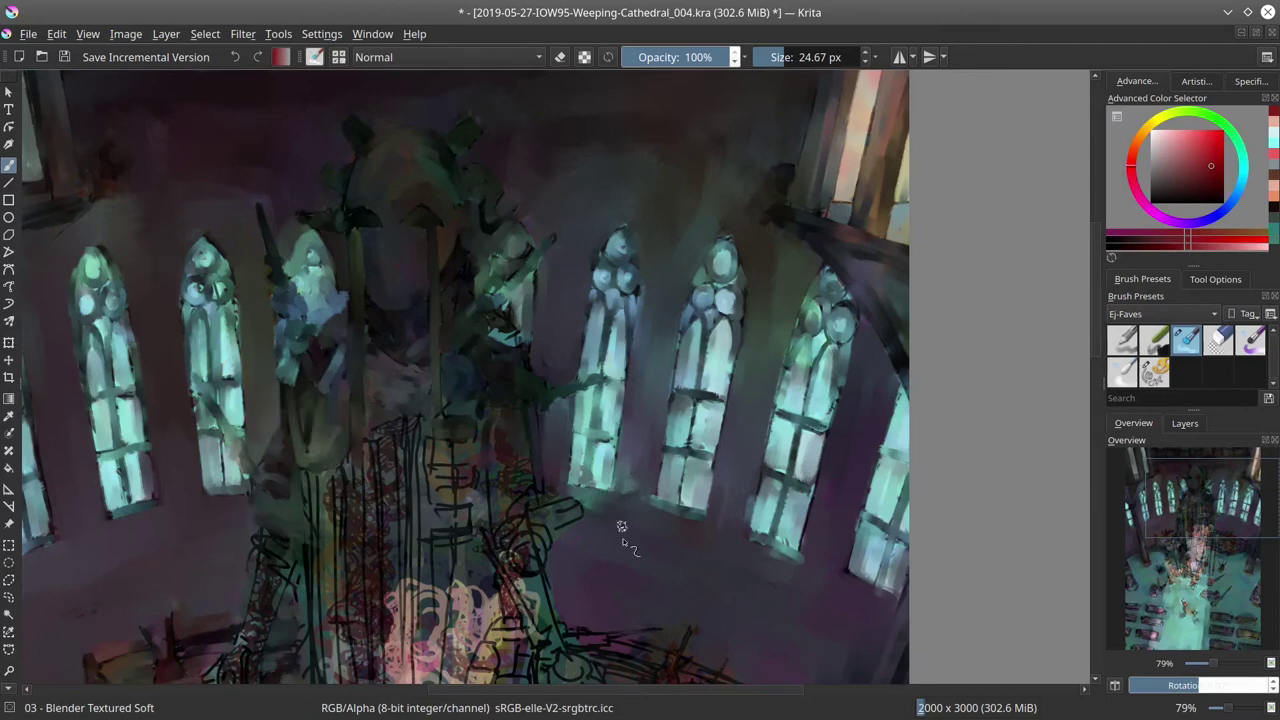
mouse_move(380, 512)
left_mouse_down()
mouse_move(405, 458)
mouse_move(428, 460)
left_mouse_up()
mouse_move(513, 481)
left_mouse_down()
mouse_move(530, 545)
mouse_move(460, 490)
mouse_move(415, 505)
mouse_move(390, 570)
mouse_move(482, 461)
mouse_move(425, 457)
left_mouse_up()
left_click_drag(518, 348, 555, 424)
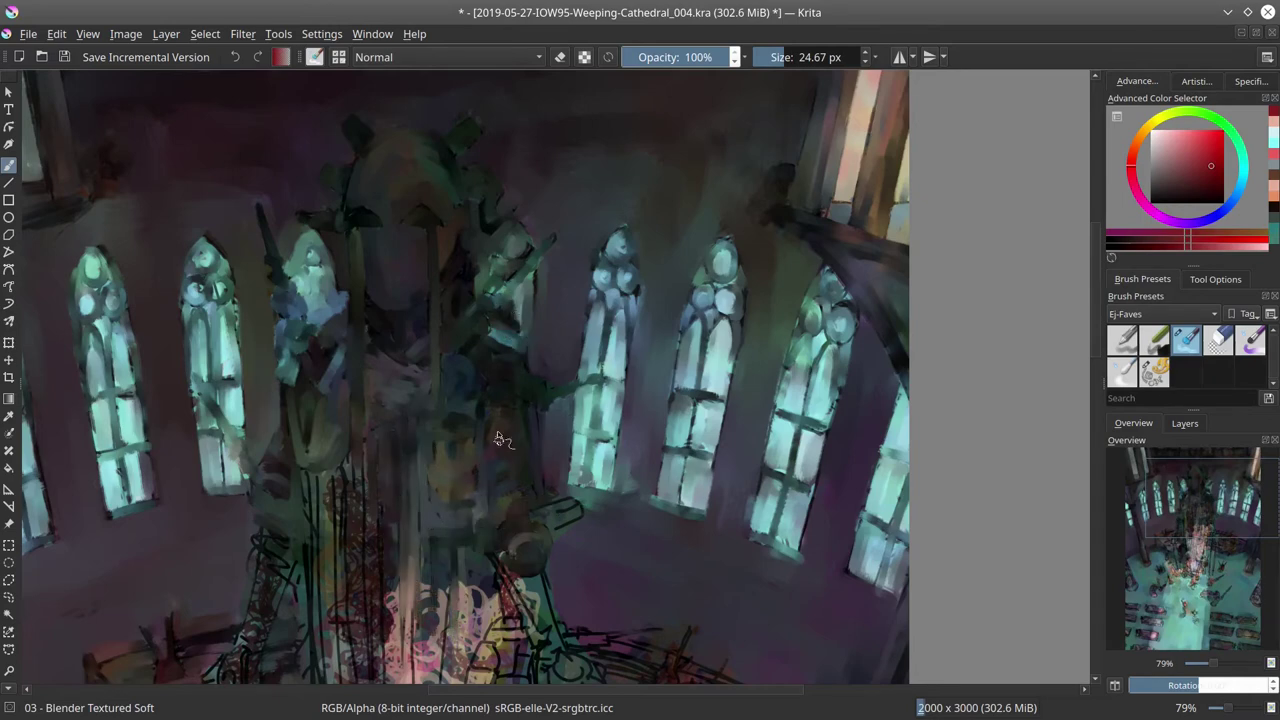
left_click_drag(515, 630, 543, 511)
Step: Repaint the left column and its base dark, covering the pink area and railing poles
scroll(368, 300, "down", 3)
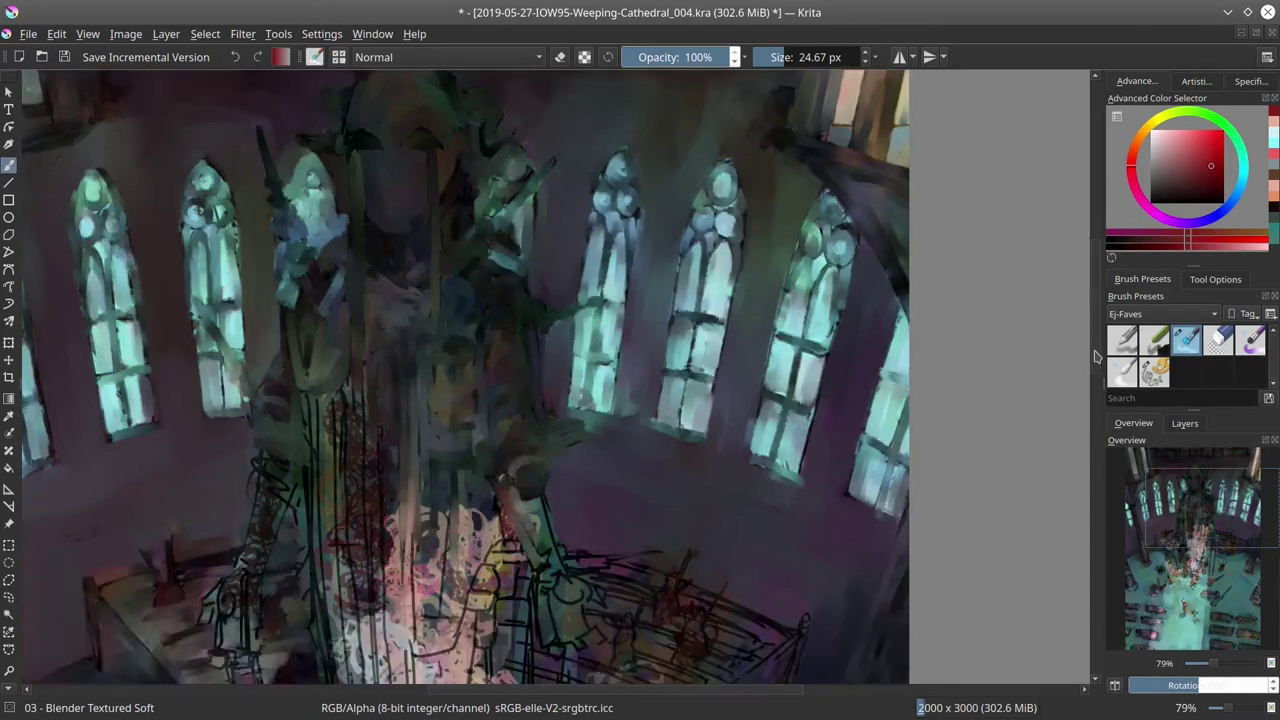
mouse_move(362, 305)
left_mouse_down()
mouse_move(315, 420)
mouse_move(300, 505)
left_mouse_up()
mouse_move(262, 406)
left_mouse_down()
mouse_move(273, 460)
mouse_move(257, 410)
mouse_move(267, 474)
mouse_move(237, 518)
left_mouse_up()
mouse_move(222, 594)
left_mouse_down()
mouse_move(236, 555)
mouse_move(201, 560)
left_mouse_up()
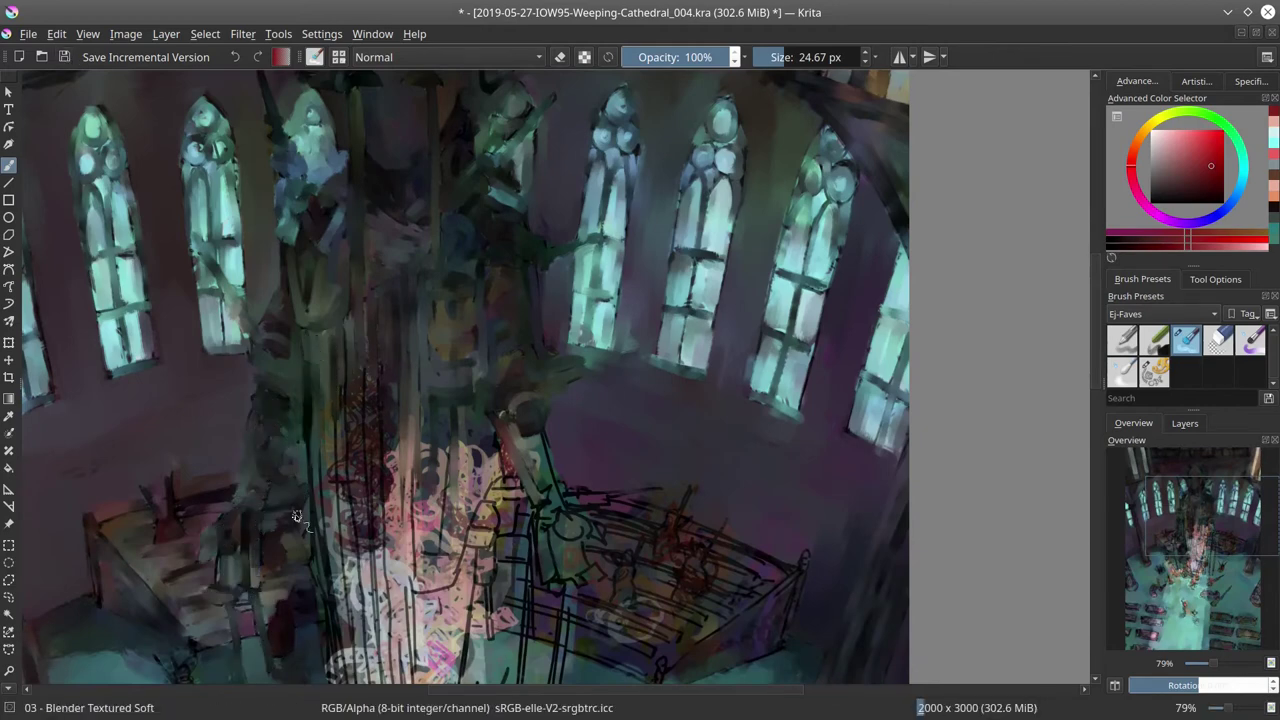
mouse_move(297, 517)
left_mouse_down()
mouse_move(312, 440)
mouse_move(327, 459)
mouse_move(370, 420)
mouse_move(393, 630)
mouse_move(380, 480)
left_mouse_up()
left_click_drag(420, 340, 505, 300)
mouse_move(290, 390)
left_mouse_down()
mouse_move(345, 470)
mouse_move(432, 285)
mouse_move(480, 460)
mouse_move(500, 305)
mouse_move(525, 660)
left_mouse_up()
mouse_move(240, 520)
left_mouse_down()
mouse_move(200, 575)
mouse_move(292, 515)
left_mouse_up()
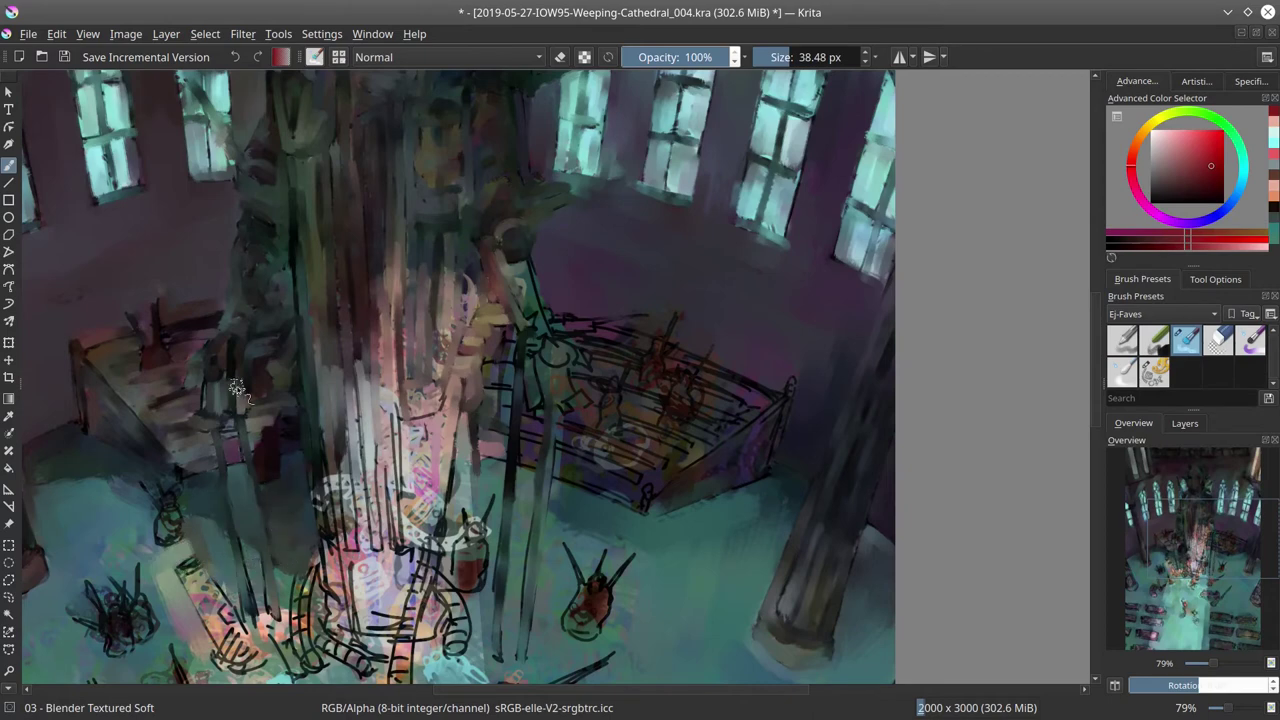
Step: With the view rotated, paint dark strokes around the central pillar and along the railing top
left_click_drag(48, 78, 600, 420)
left_click_drag(630, 260, 560, 470)
mouse_move(530, 360)
left_mouse_down()
mouse_move(560, 428)
mouse_move(565, 530)
mouse_move(605, 340)
mouse_move(652, 378)
left_mouse_up()
key("[")
key("[")
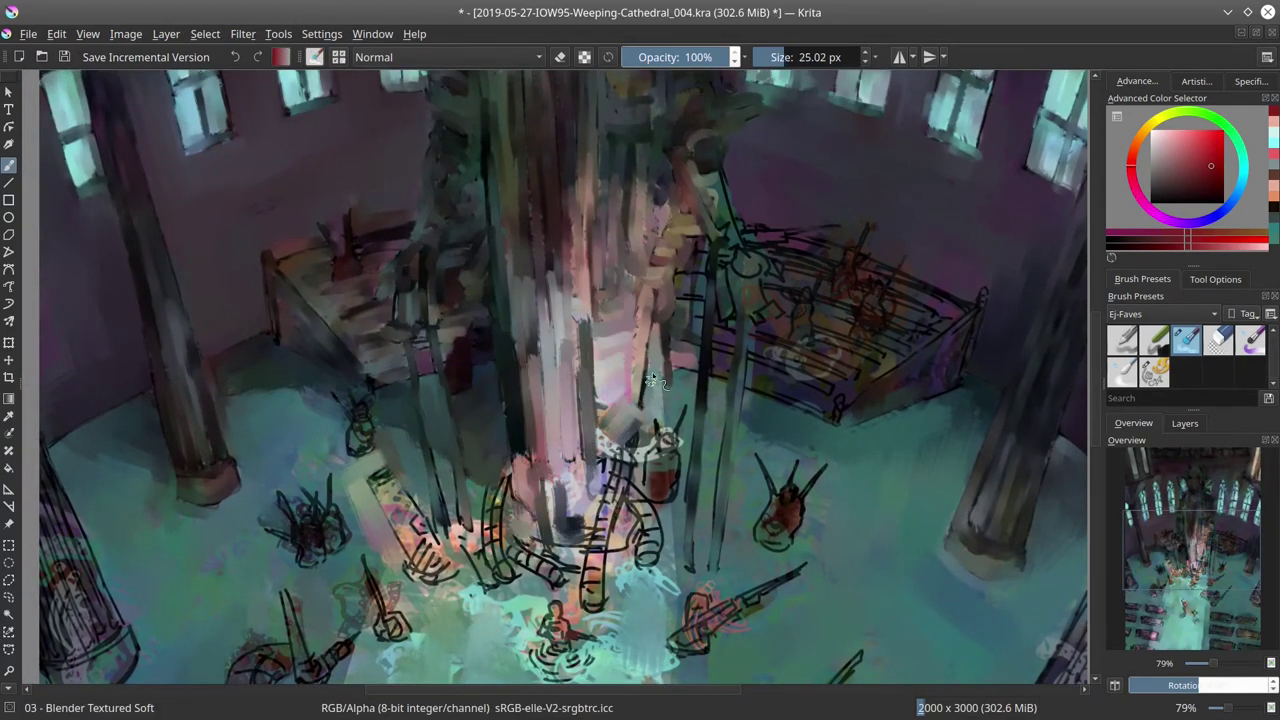
left_click_drag(684, 270, 690, 242)
left_click_drag(660, 285, 708, 180)
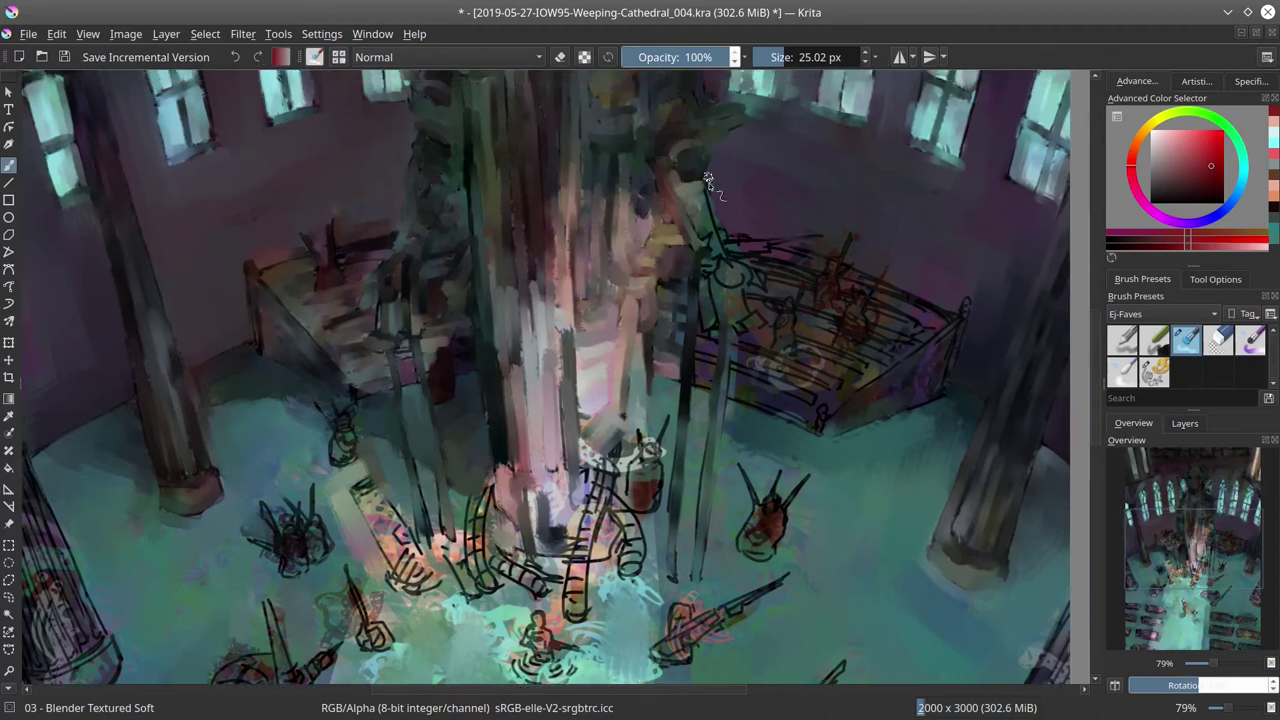
key("bracketleft")
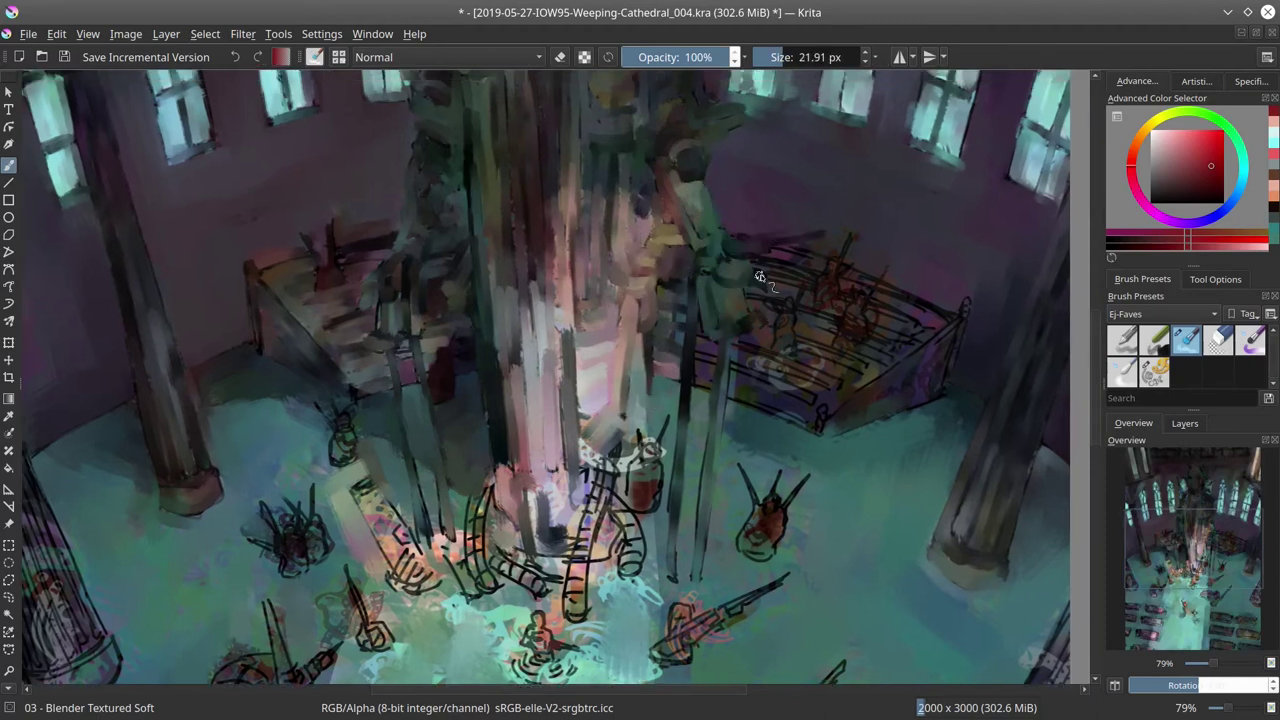
left_click_drag(760, 276, 828, 285)
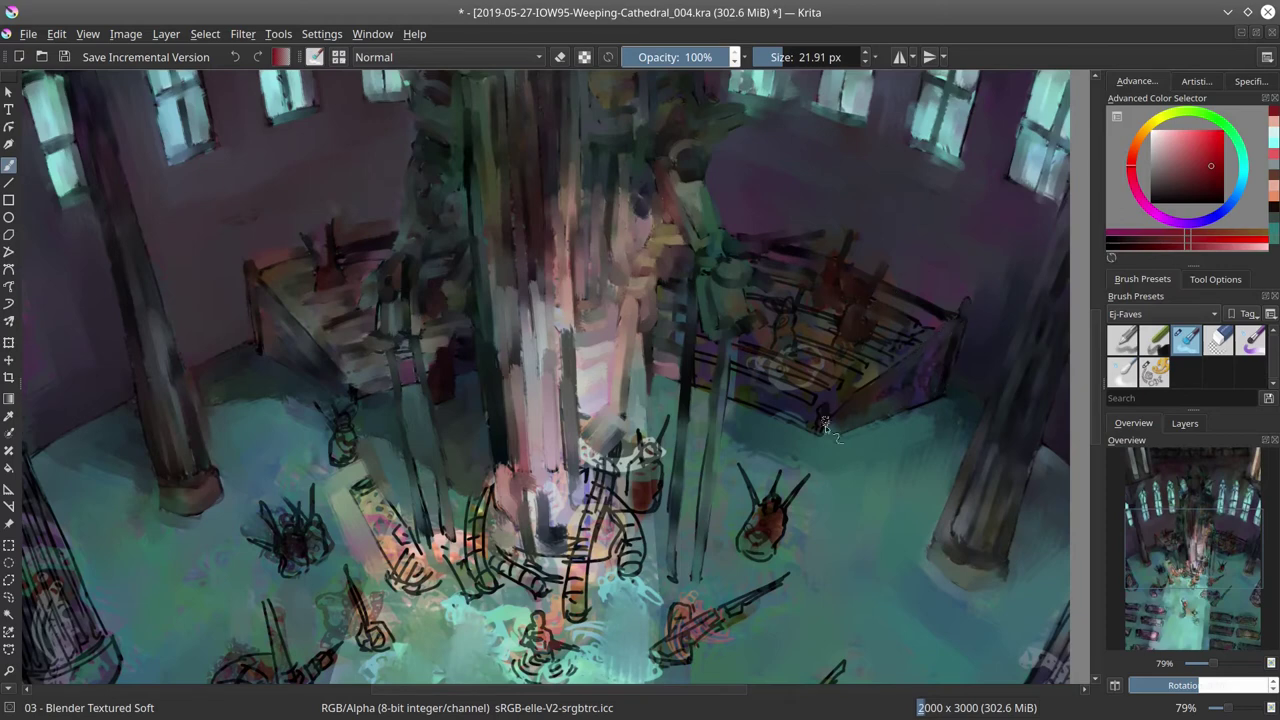
mouse_move(735, 372)
left_mouse_down()
mouse_move(778, 330)
mouse_move(857, 363)
mouse_move(800, 310)
left_mouse_up()
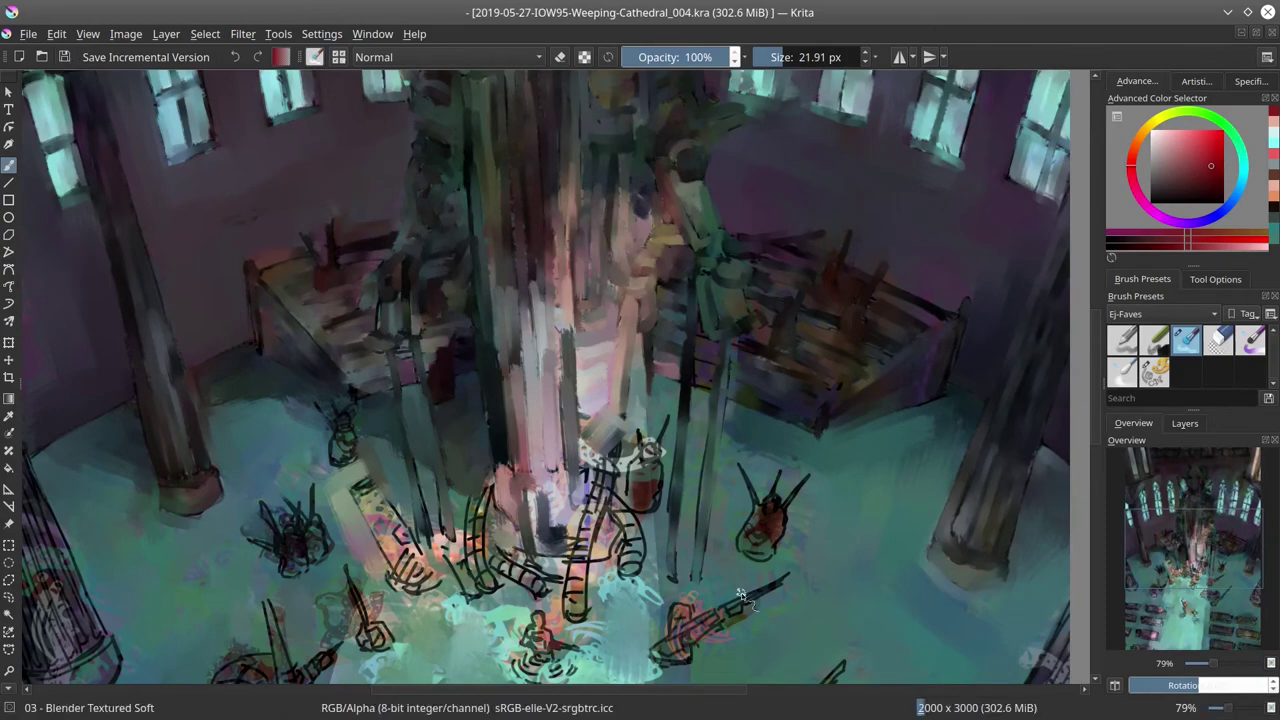
Step: Paint over the bench, the figures at the pillar base and the ladder figure's outlines
scroll(347, 336, "down", 3)
mouse_move(347, 336)
left_mouse_down()
mouse_move(406, 479)
mouse_move(293, 408)
mouse_move(294, 447)
mouse_move(234, 431)
mouse_move(407, 481)
mouse_move(474, 426)
mouse_move(470, 466)
mouse_move(425, 416)
mouse_move(382, 541)
mouse_move(374, 491)
mouse_move(344, 489)
mouse_move(325, 555)
left_mouse_up()
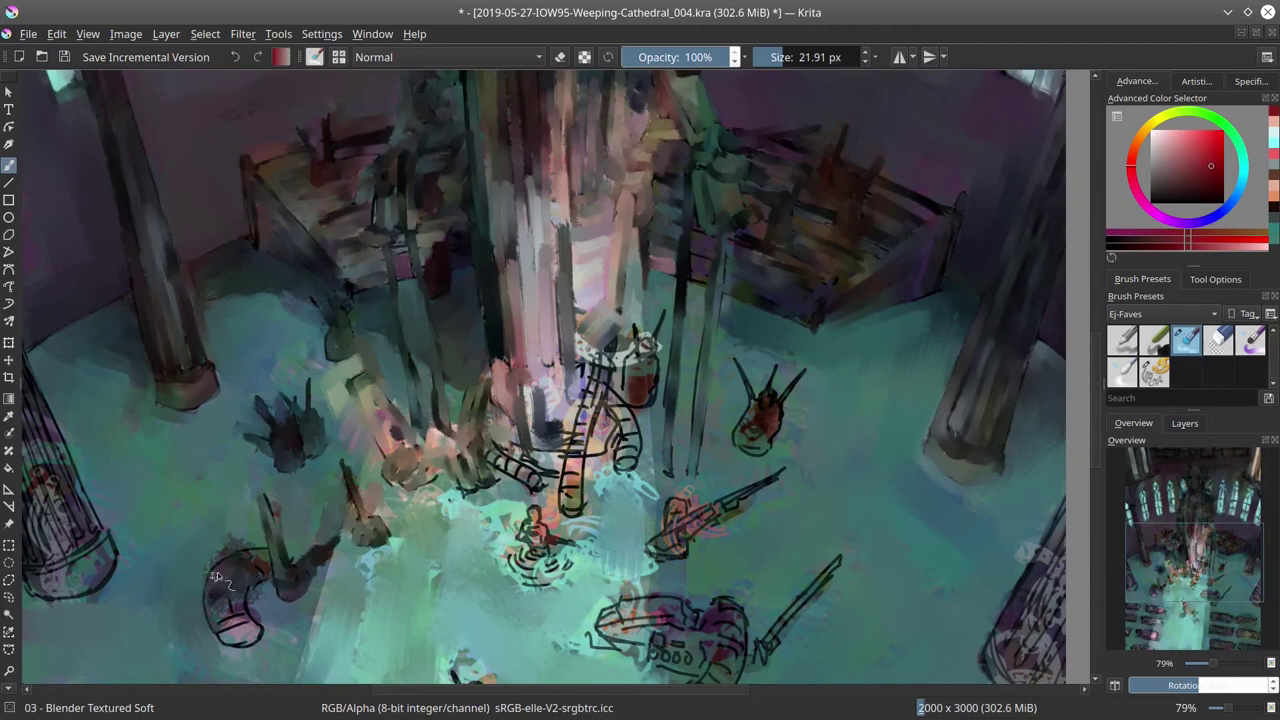
mouse_move(454, 463)
left_mouse_down()
mouse_move(430, 505)
mouse_move(478, 600)
left_mouse_up()
mouse_move(550, 400)
left_mouse_down()
mouse_move(625, 326)
mouse_move(654, 377)
mouse_move(644, 328)
mouse_move(648, 414)
mouse_move(624, 410)
mouse_move(620, 450)
mouse_move(598, 358)
mouse_move(550, 512)
mouse_move(640, 490)
left_mouse_up()
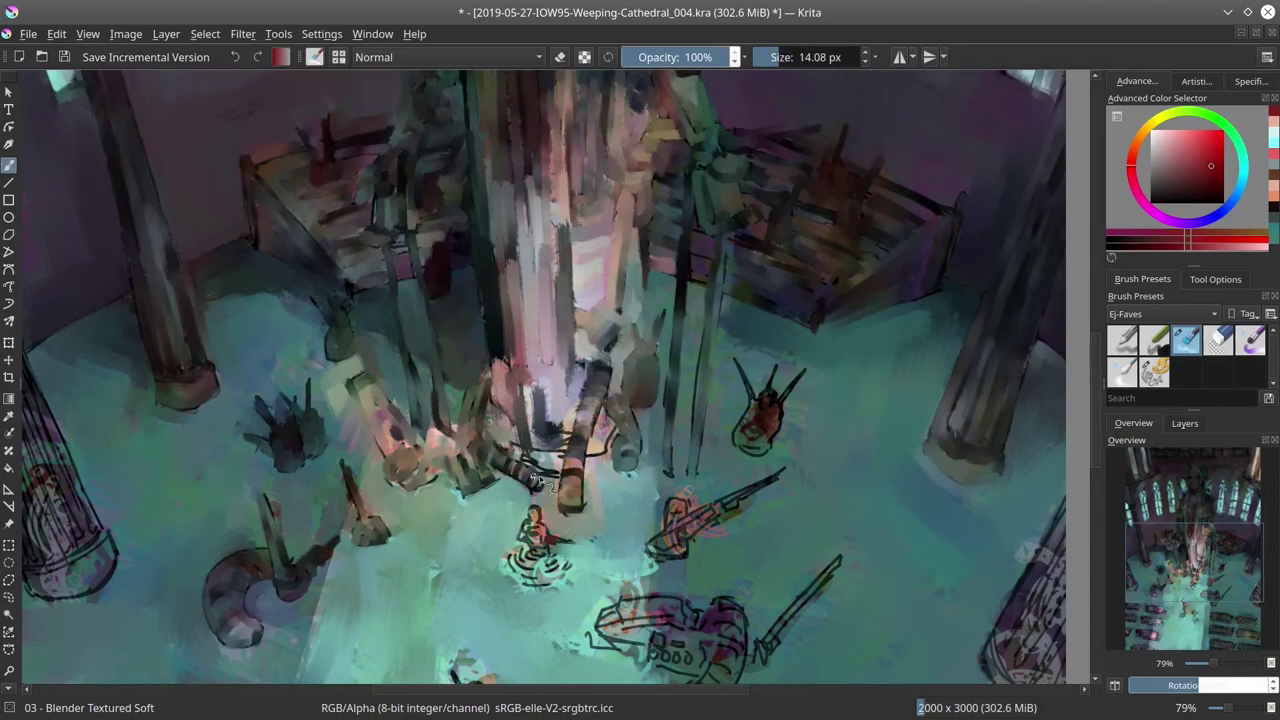
left_click_drag(540, 480, 560, 450)
left_click_drag(765, 410, 708, 216)
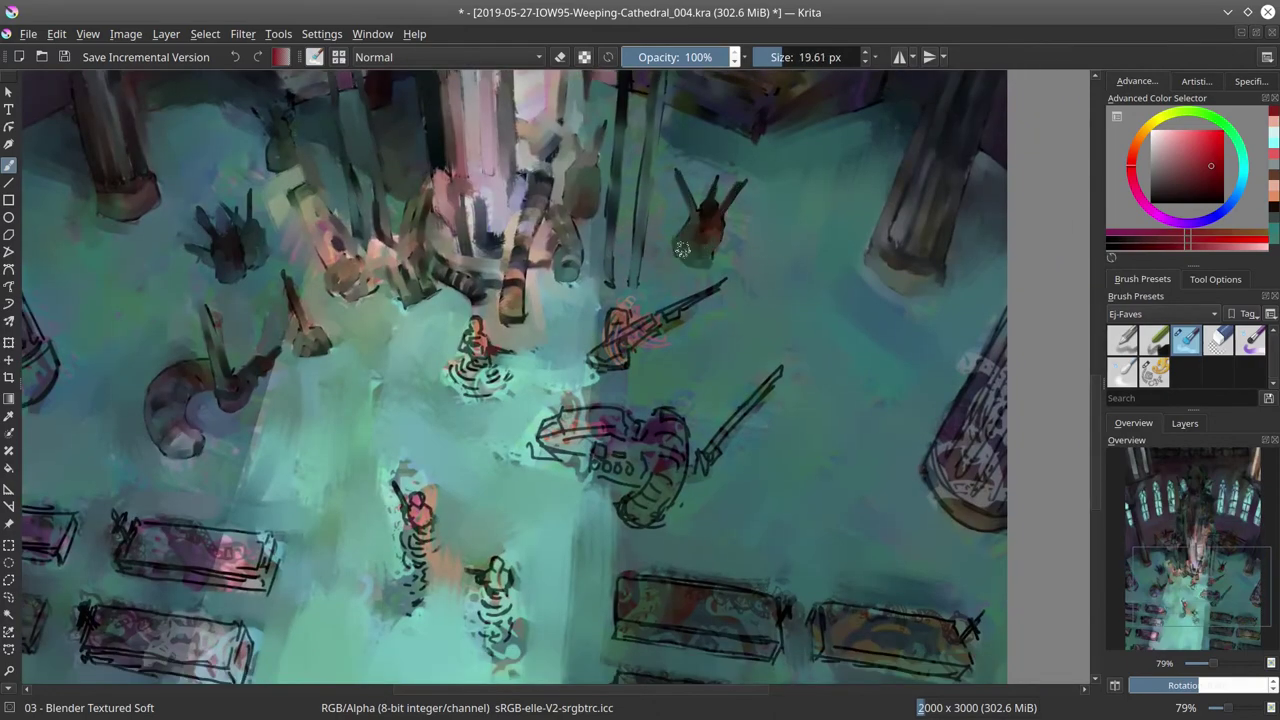
Step: Paint over the small aisle figures and the sword and shield outlines
left_click_drag(478, 352, 495, 372)
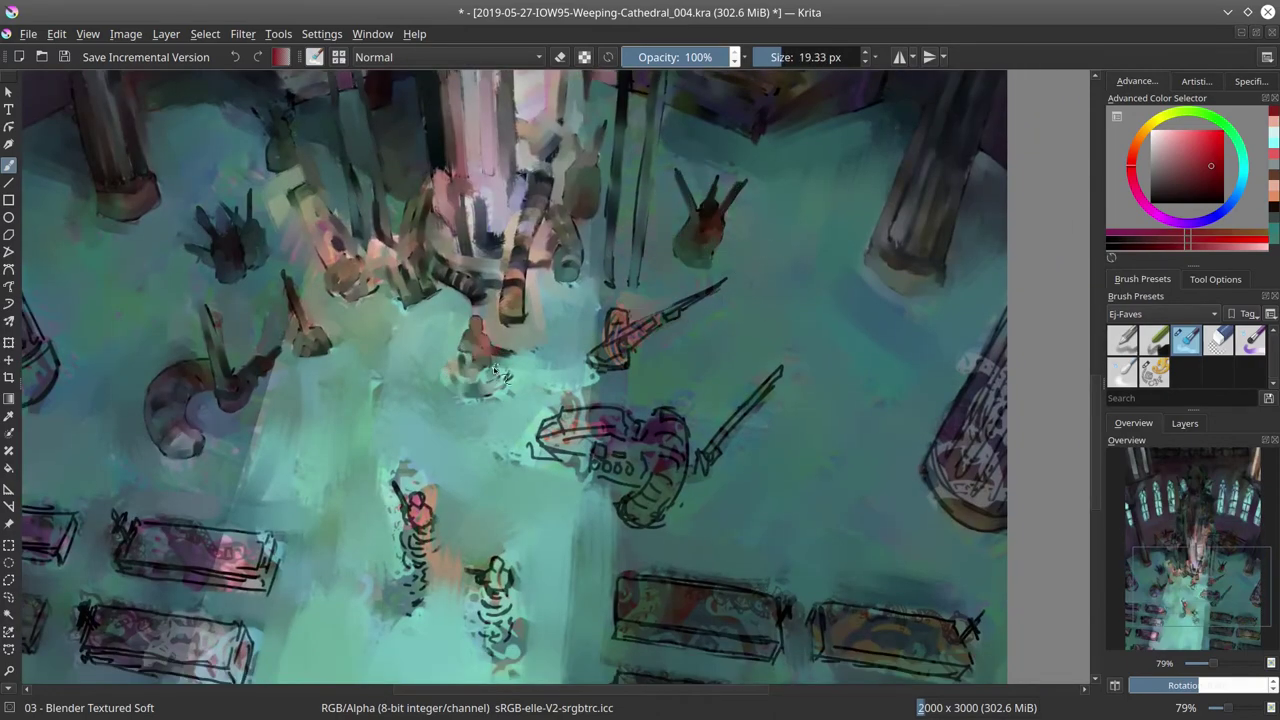
left_click_drag(598, 352, 705, 292)
mouse_move(618, 318)
left_mouse_down()
mouse_move(606, 370)
mouse_move(598, 252)
left_mouse_up()
mouse_move(508, 384)
left_mouse_down()
mouse_move(585, 398)
mouse_move(665, 352)
mouse_move(640, 452)
left_mouse_up()
left_click_drag(682, 410, 765, 312)
mouse_move(939, 384)
left_mouse_down()
mouse_move(950, 390)
mouse_move(786, 316)
mouse_move(518, 372)
mouse_move(590, 385)
mouse_move(565, 450)
mouse_move(595, 470)
left_mouse_up()
left_click_drag(490, 300, 485, 415)
mouse_move(455, 375)
left_mouse_down()
mouse_move(478, 430)
mouse_move(480, 370)
left_mouse_up()
Step: Brush over the lower, right and left pews to hide their black outlines, then save
key("ctrl+s")
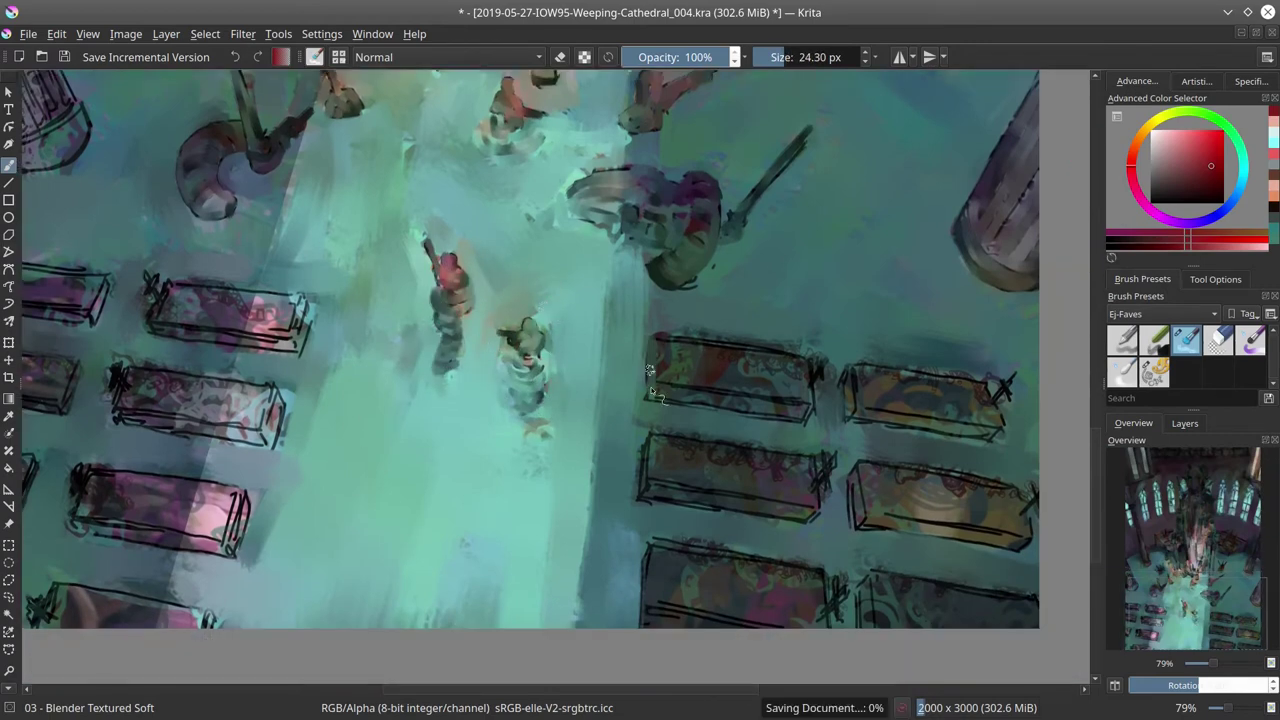
mouse_move(778, 368)
left_mouse_down()
mouse_move(777, 408)
mouse_move(850, 395)
mouse_move(896, 410)
mouse_move(820, 480)
mouse_move(674, 451)
mouse_move(760, 505)
left_mouse_up()
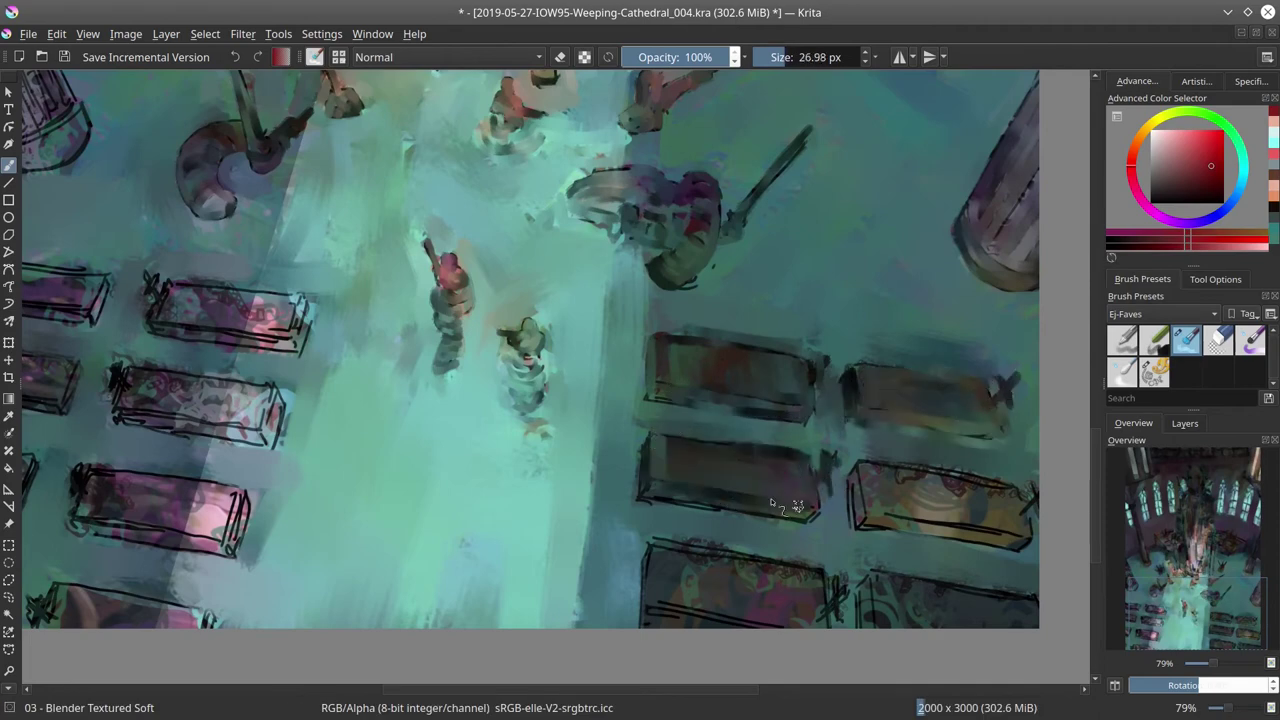
mouse_move(647, 630)
left_mouse_down()
mouse_move(609, 486)
mouse_move(651, 474)
mouse_move(834, 517)
mouse_move(960, 480)
left_mouse_up()
mouse_move(817, 362)
left_mouse_down()
mouse_move(953, 358)
mouse_move(848, 397)
mouse_move(930, 400)
left_mouse_up()
left_click_drag(700, 300, 1000, 320)
mouse_move(480, 300)
left_mouse_down()
mouse_move(520, 330)
mouse_move(512, 210)
mouse_move(530, 285)
mouse_move(470, 440)
mouse_move(466, 523)
mouse_move(462, 318)
mouse_move(396, 160)
left_mouse_up()
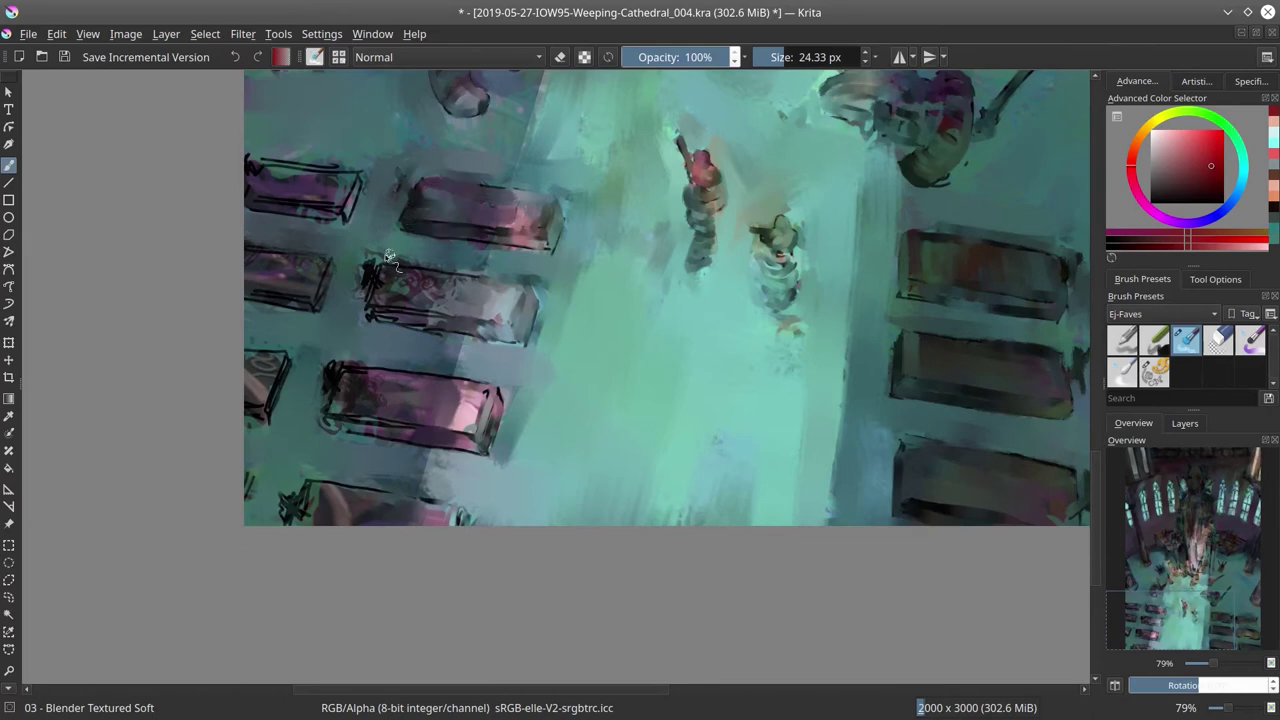
mouse_move(390, 258)
left_mouse_down()
mouse_move(436, 295)
mouse_move(339, 371)
mouse_move(360, 395)
mouse_move(413, 381)
mouse_move(405, 431)
mouse_move(304, 497)
mouse_move(255, 382)
mouse_move(254, 361)
mouse_move(316, 298)
mouse_move(330, 183)
mouse_move(299, 155)
left_mouse_up()
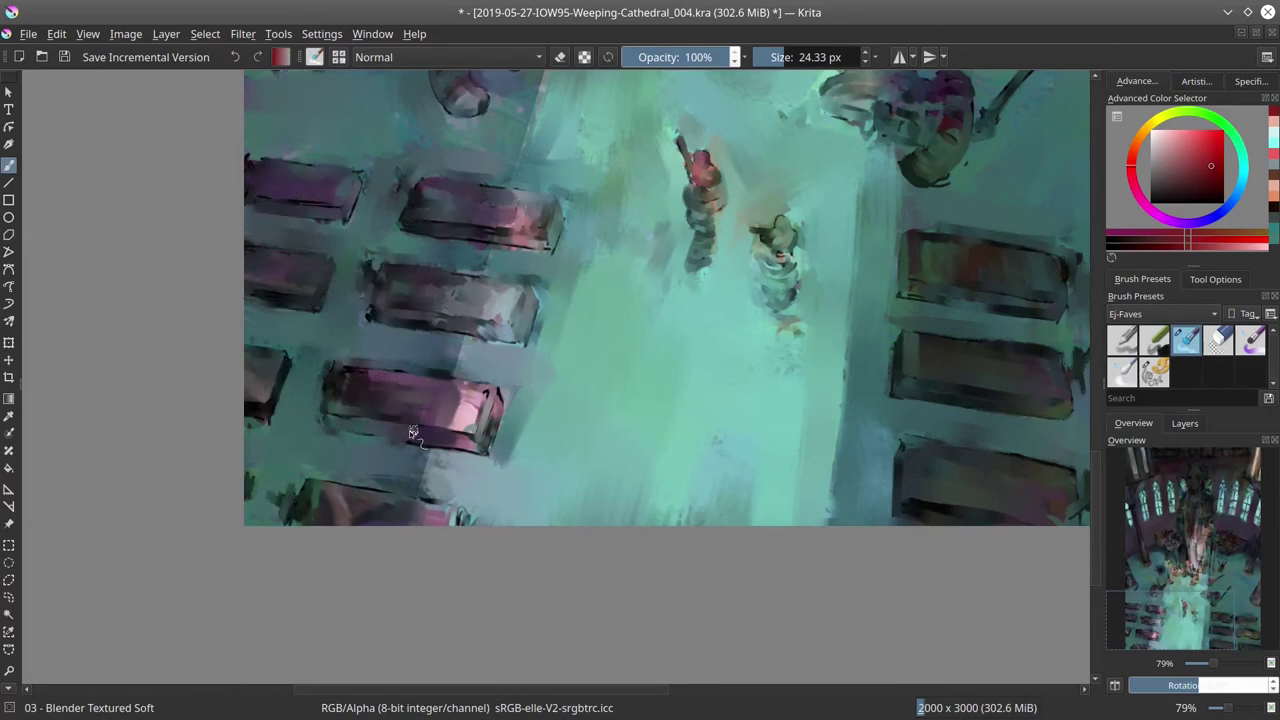
key("2")
key("ctrl+s")
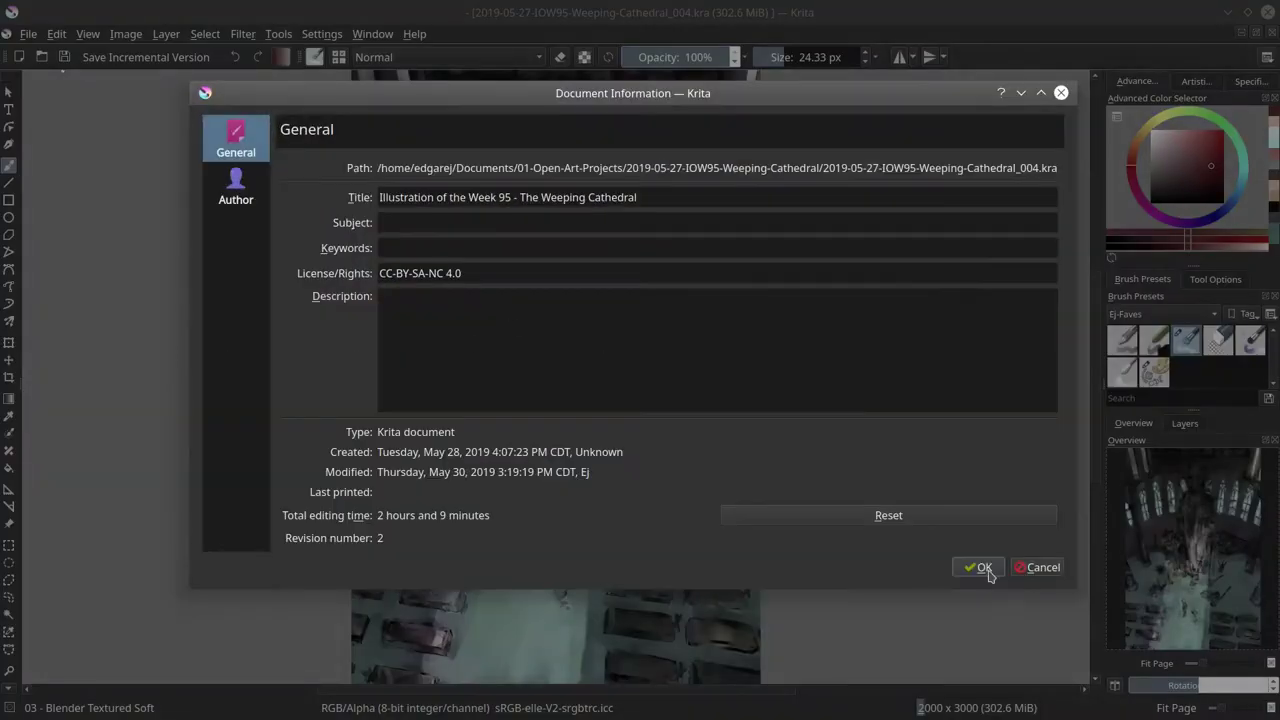
Step: Close Document Information, smooth the left column's striped base, and save
left_click(980, 567)
scroll(322, 385, "up", 4)
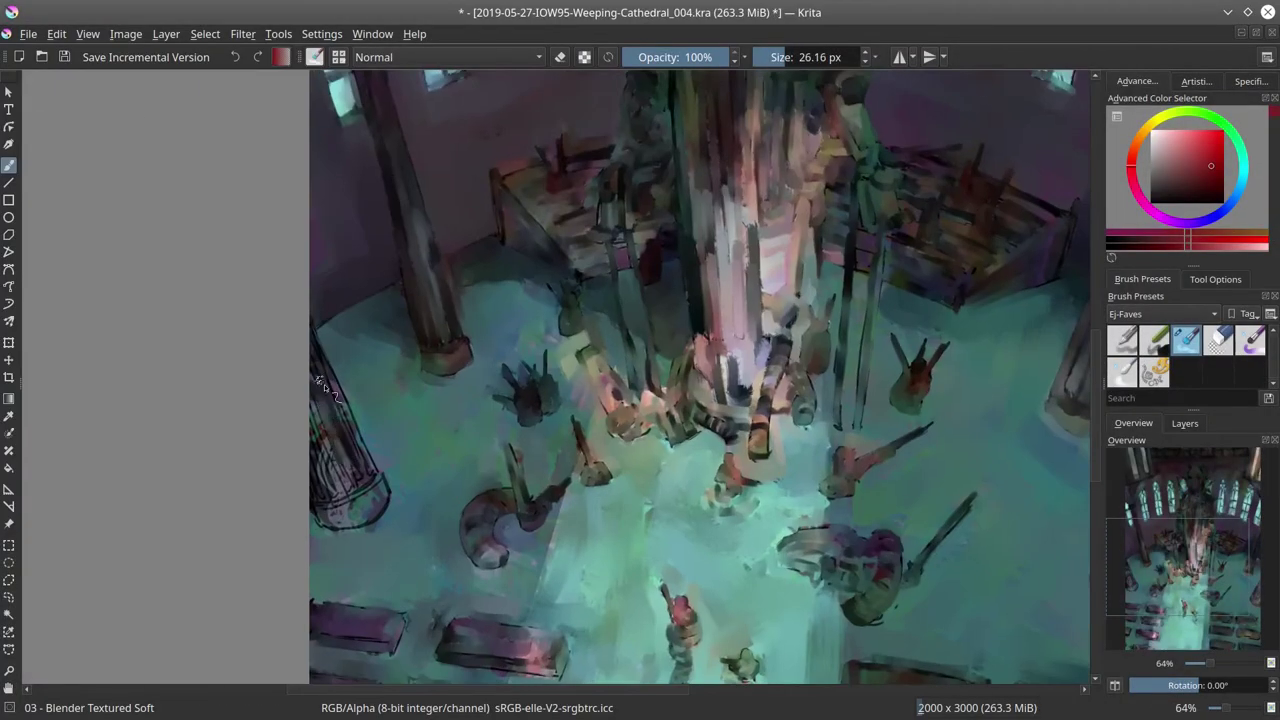
left_click_drag(340, 430, 331, 494)
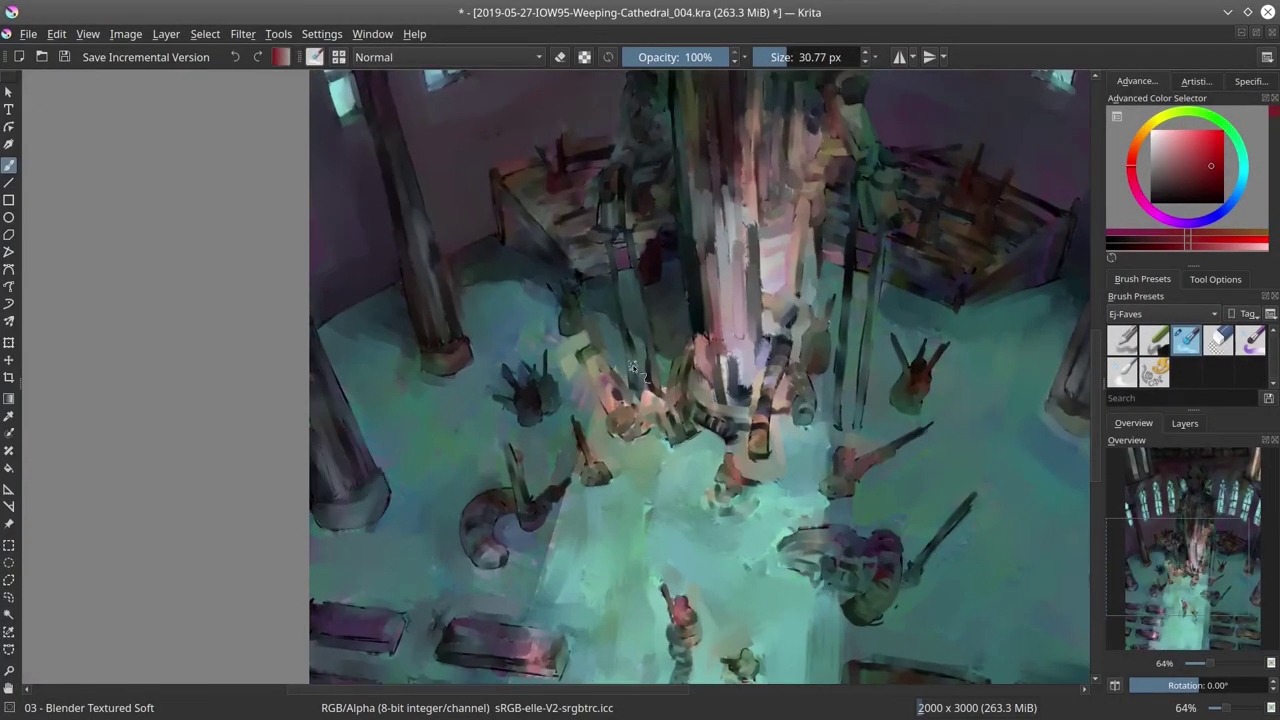
key("2")
key("ctrl+s")
Step: Export the painting as a JPEG into the WIPS folder, replacing the existing WIP image
key("ctrl+shift+e")
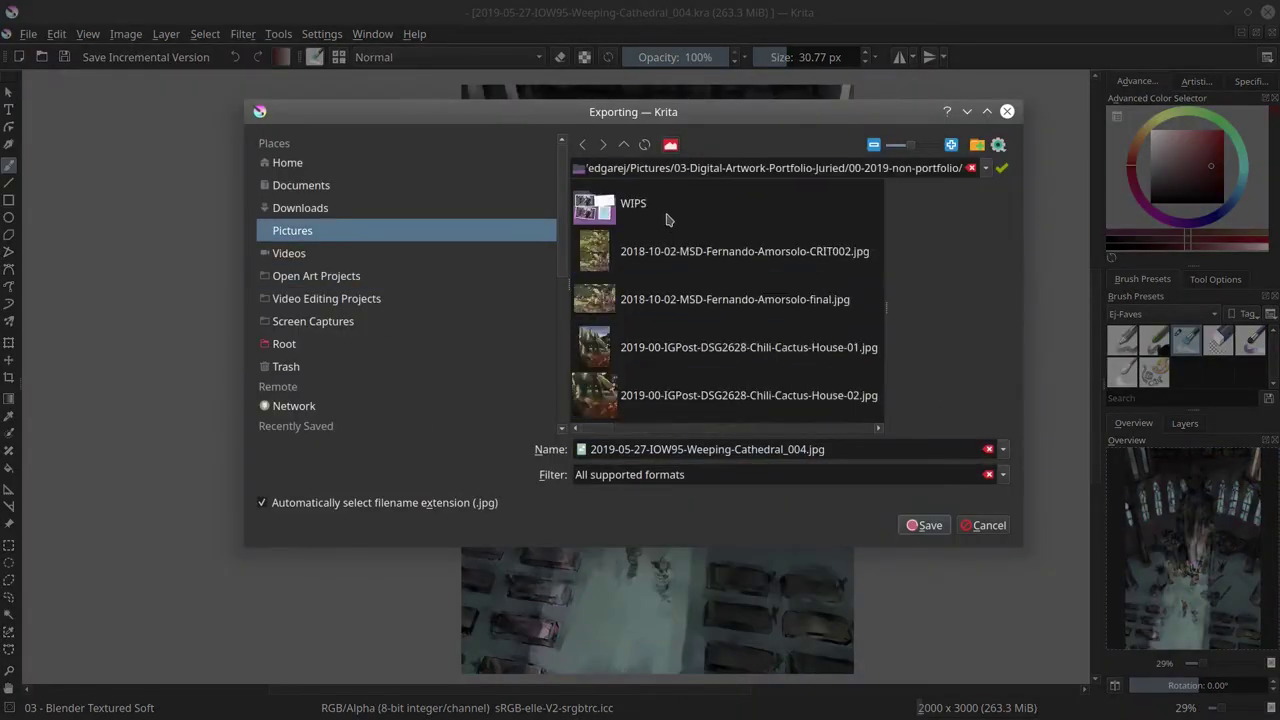
double_click(668, 210)
double_click(668, 210)
key("Return")
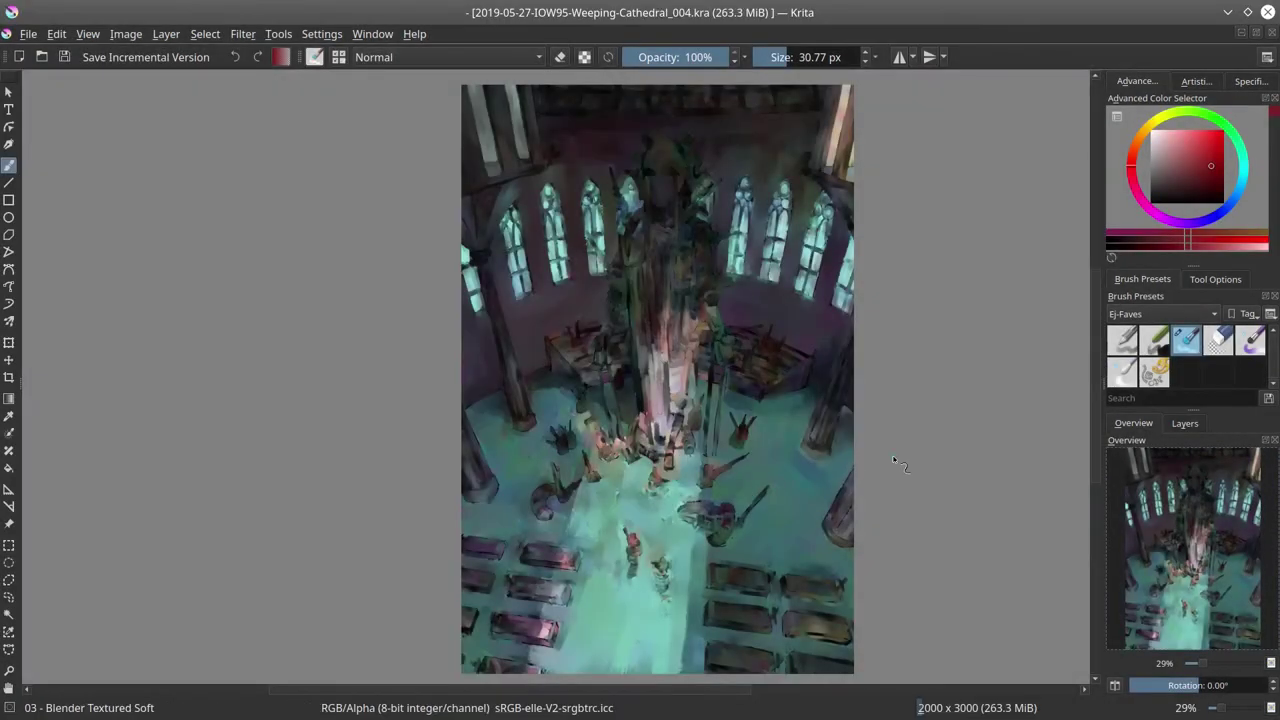
left_click(1184, 423)
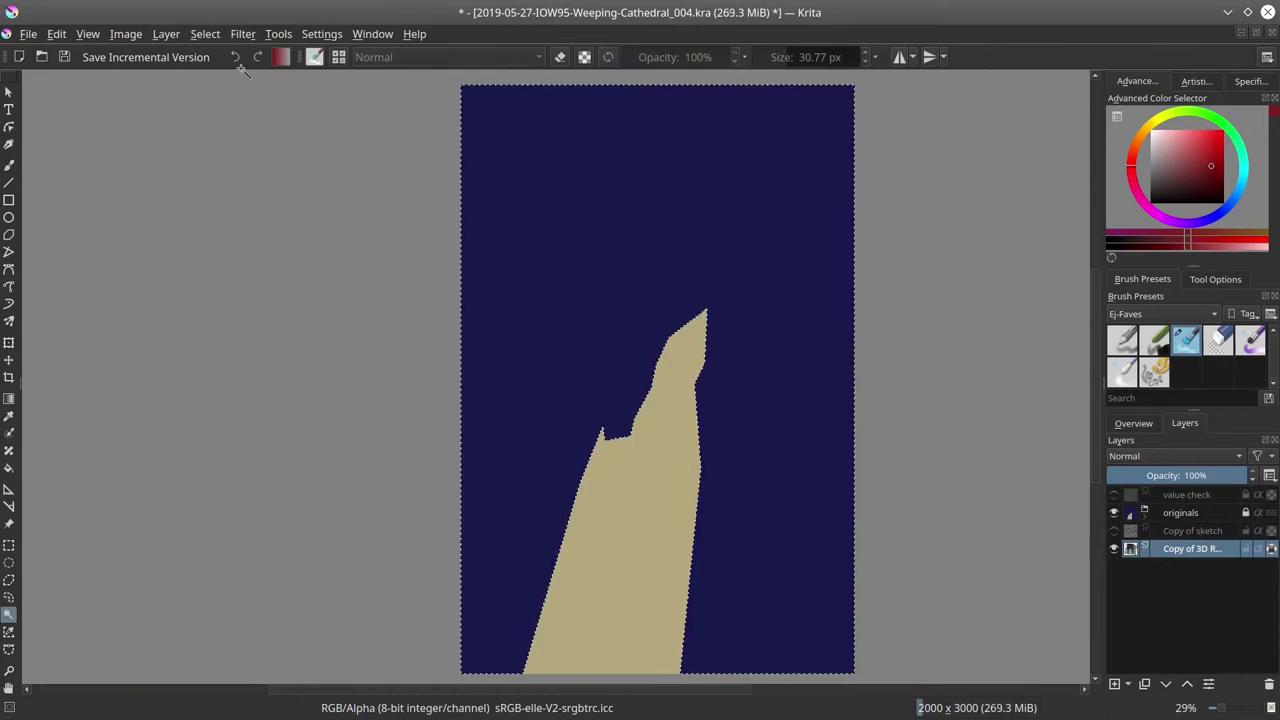
Step: Apply a Color Adjustment curve lifting the darkest tones, then check values on the greyscale layer
left_click(242, 34)
left_click(555, 125)
left_click_drag(886, 424, 885, 420)
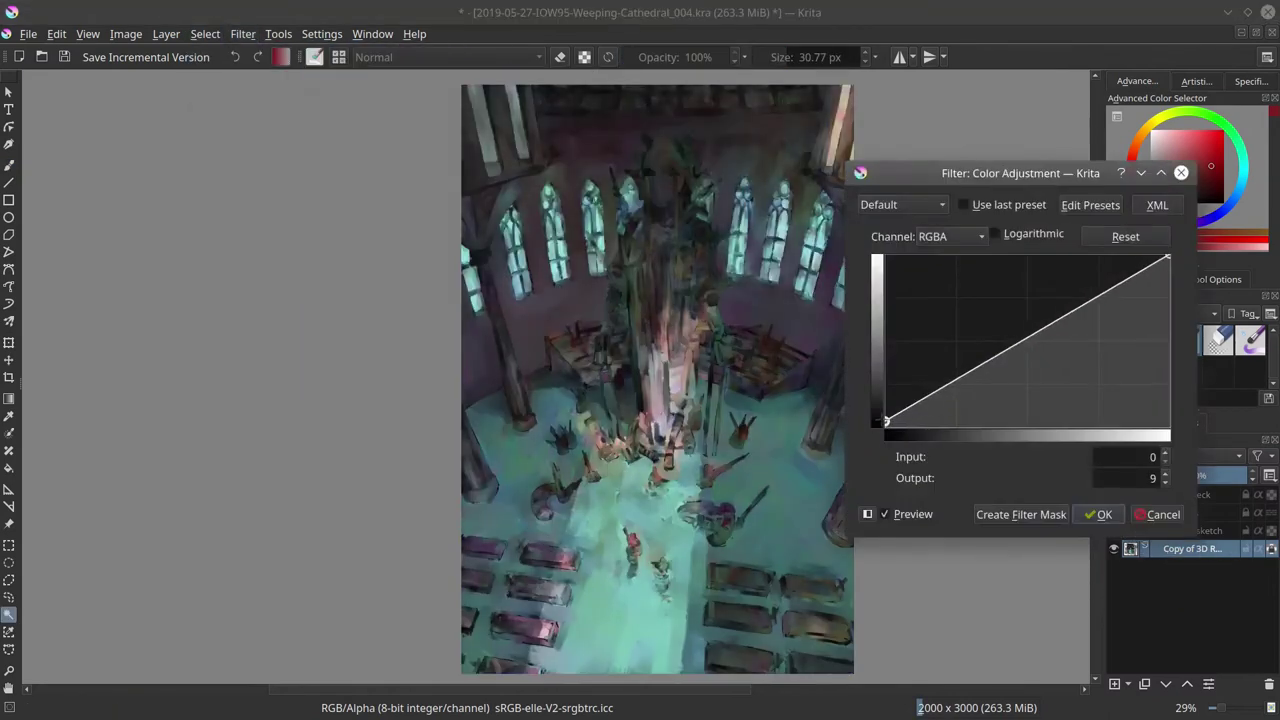
left_click(961, 378)
left_click(1060, 319)
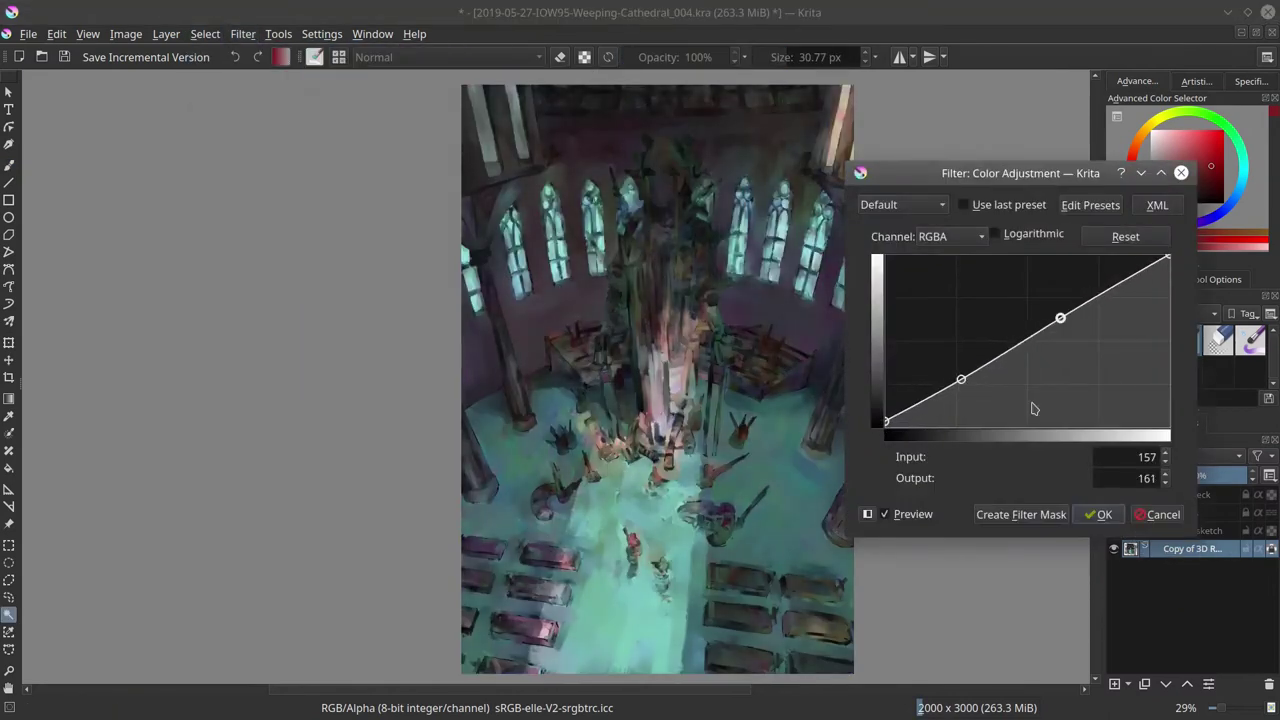
left_click(1104, 514)
left_click(1114, 494)
left_click(1187, 494)
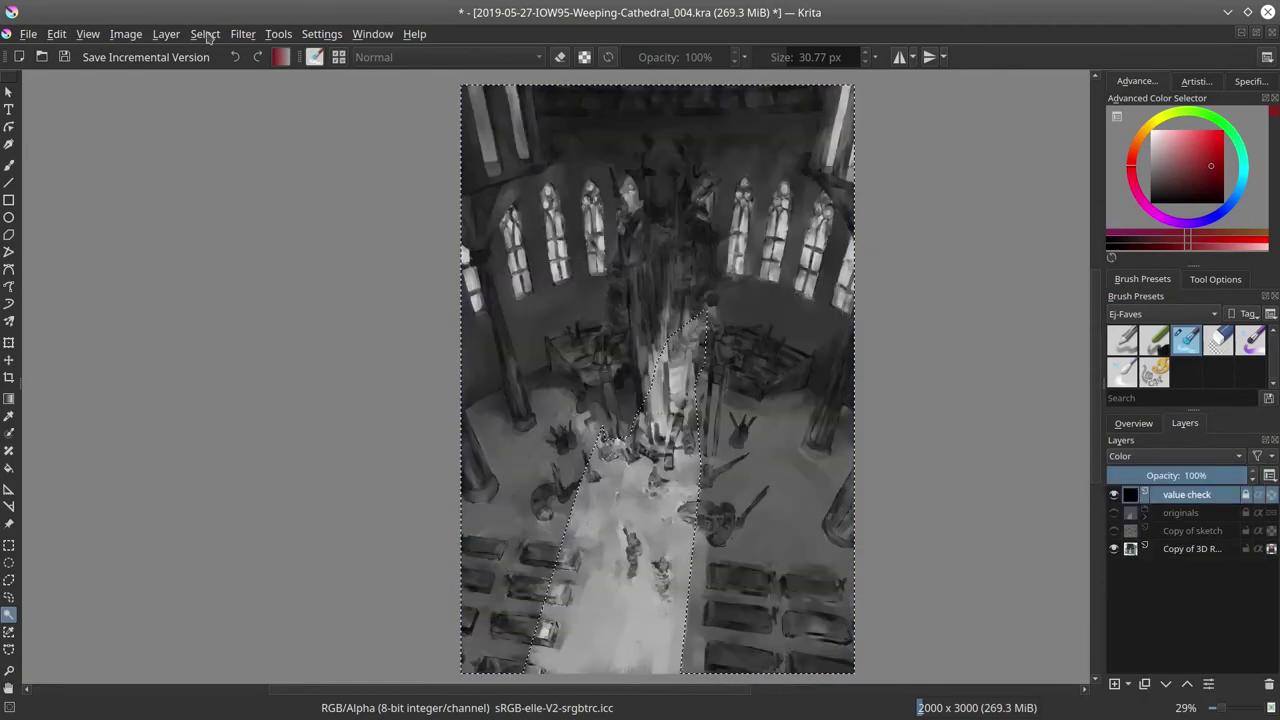
left_click(205, 34)
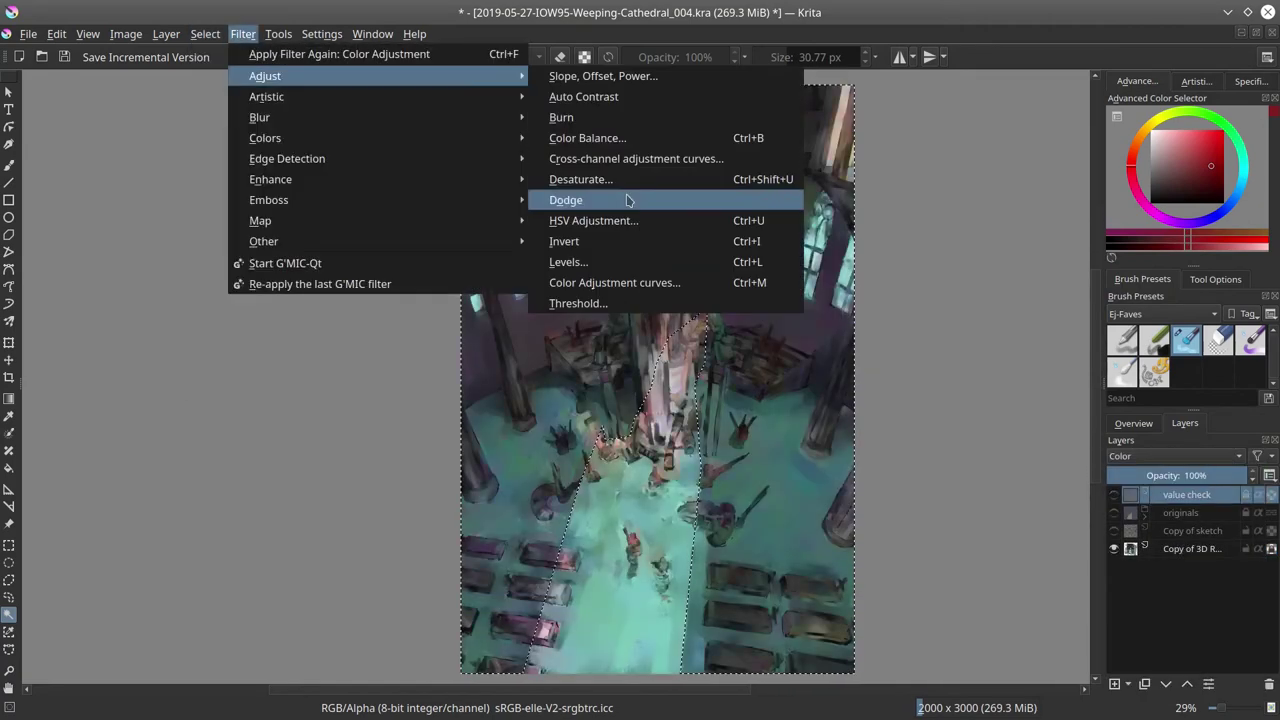
Step: Apply Color Balance to warm the aisle's shadows and midtones toward red
left_click(660, 152)
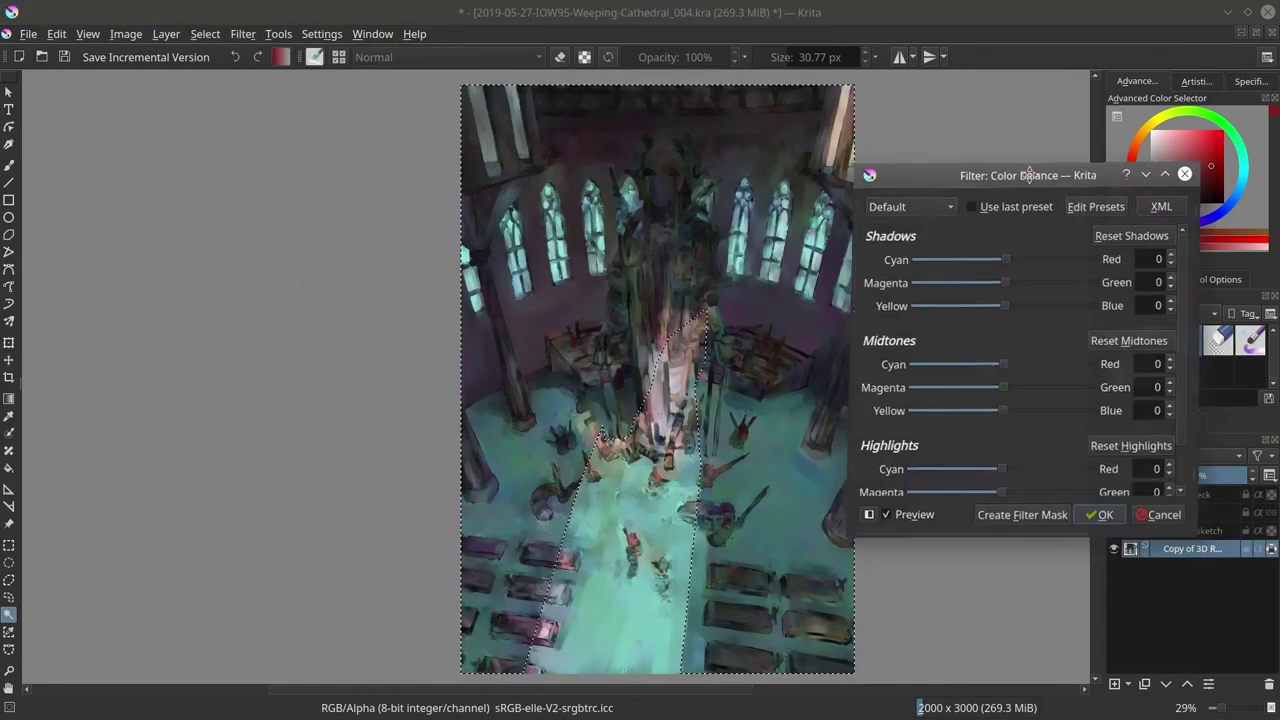
left_click_drag(1030, 174, 1049, 177)
scroll(1034, 311, "up", 4)
scroll(1023, 371, "down", 4)
scroll(1025, 474, "down", 5)
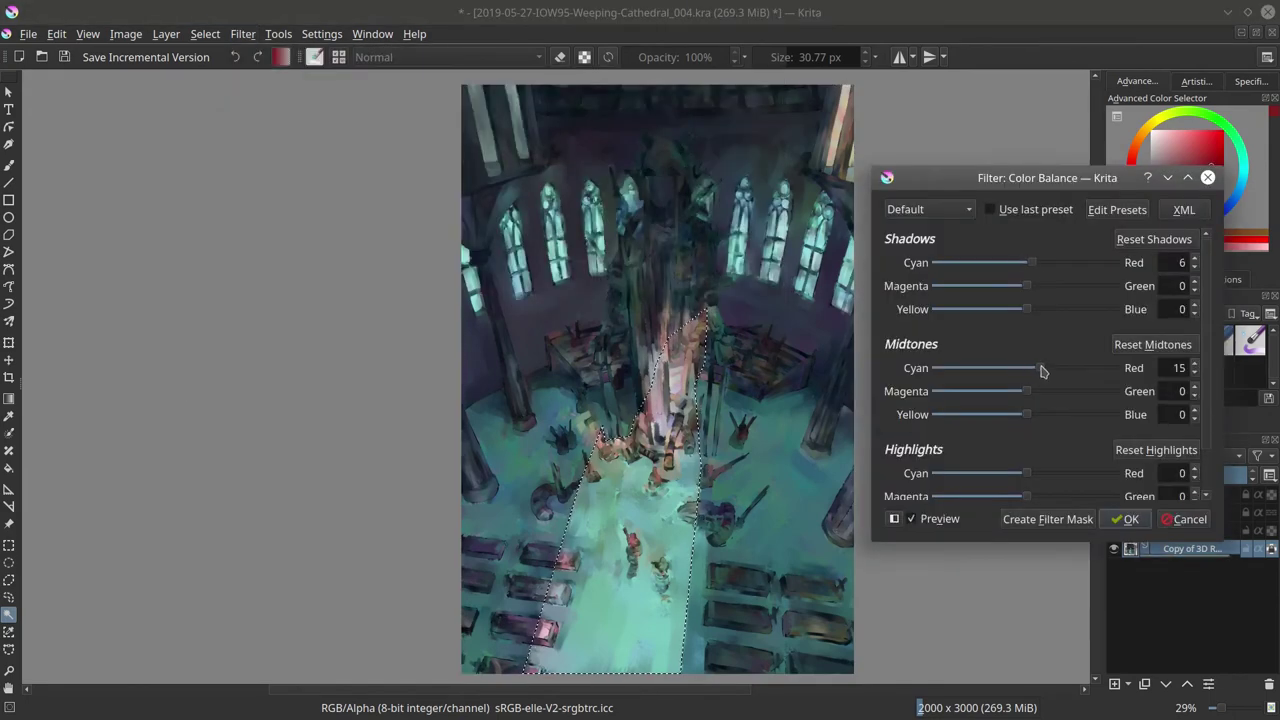
scroll(1040, 371, "down", 5)
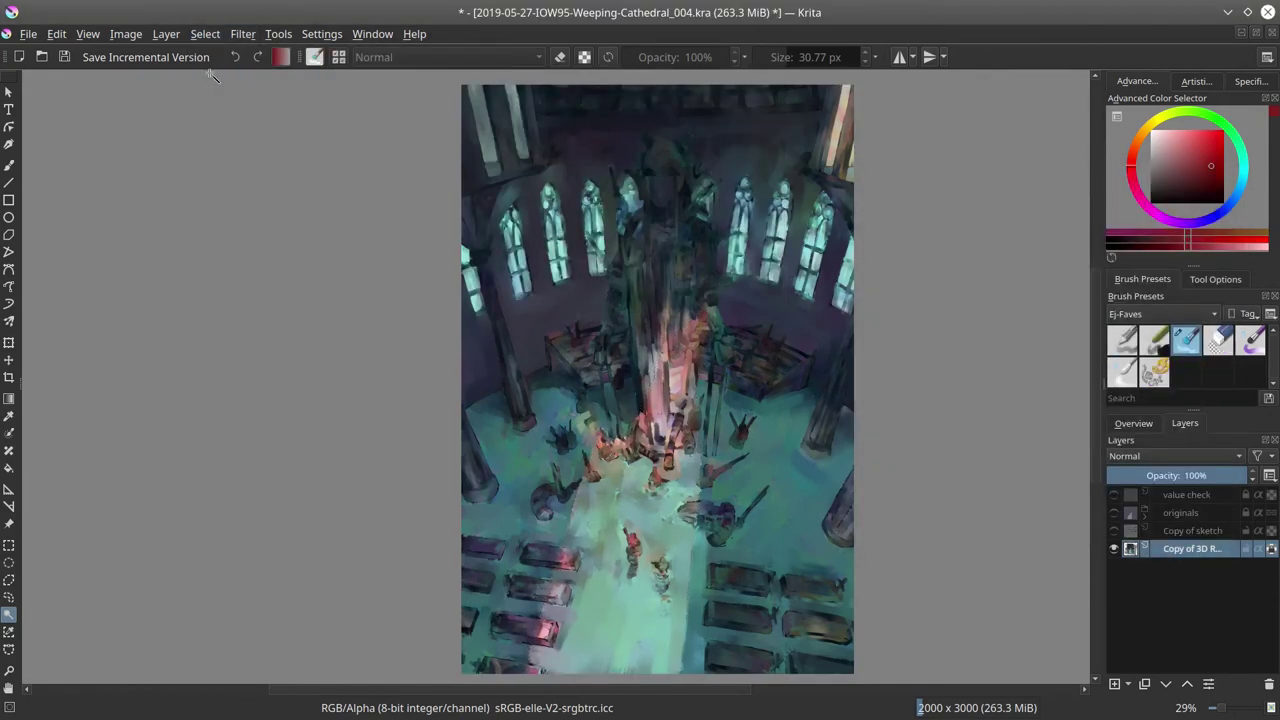
left_click(1133, 423)
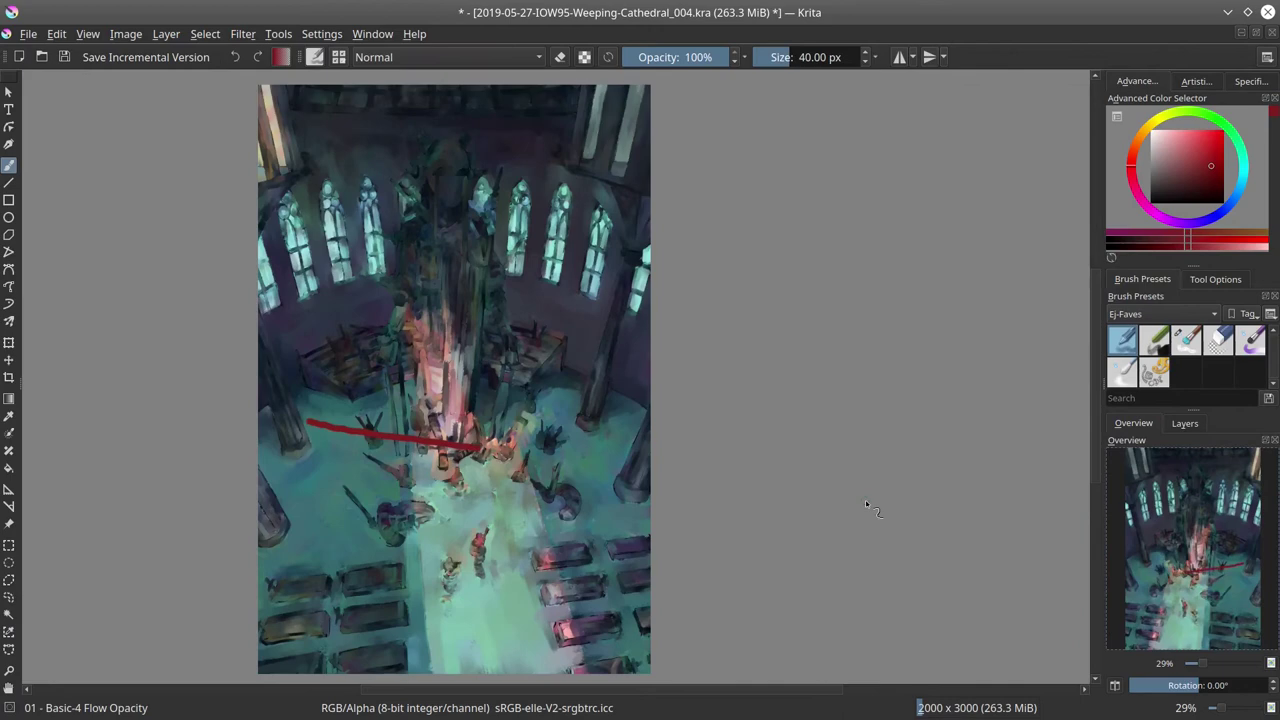
Step: Undo the stray red stroke, save, and unmirror the canvas view
key("ctrl+z")
key("ctrl+s")
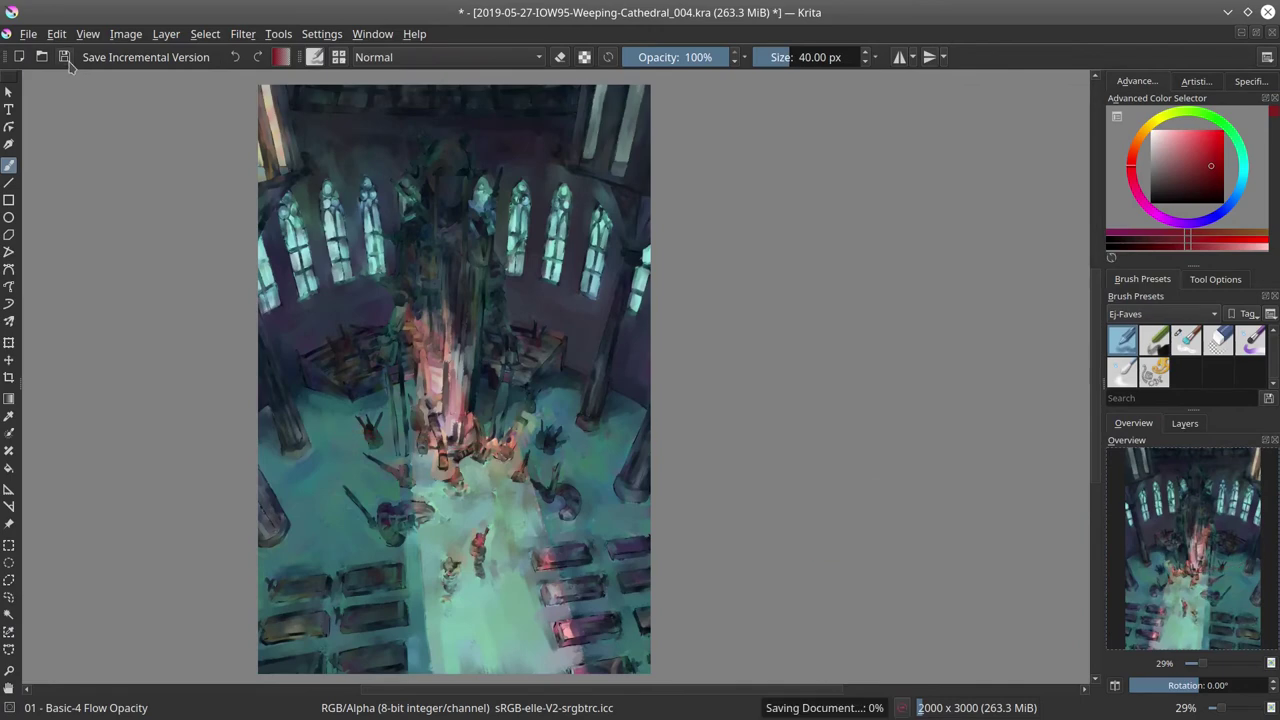
key("m")
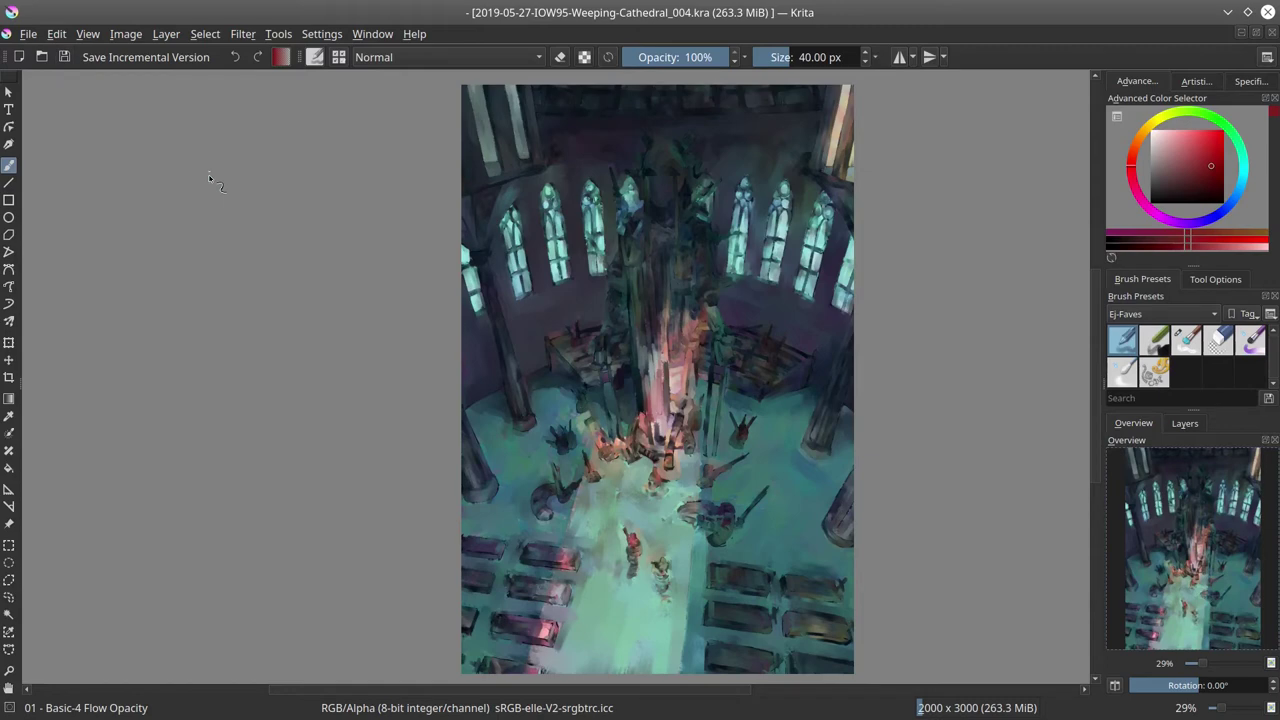
Step: Add light pink and teal strokes on the floor near the pews, then save
left_click(740, 586, "ctrl")
left_click(740, 586)
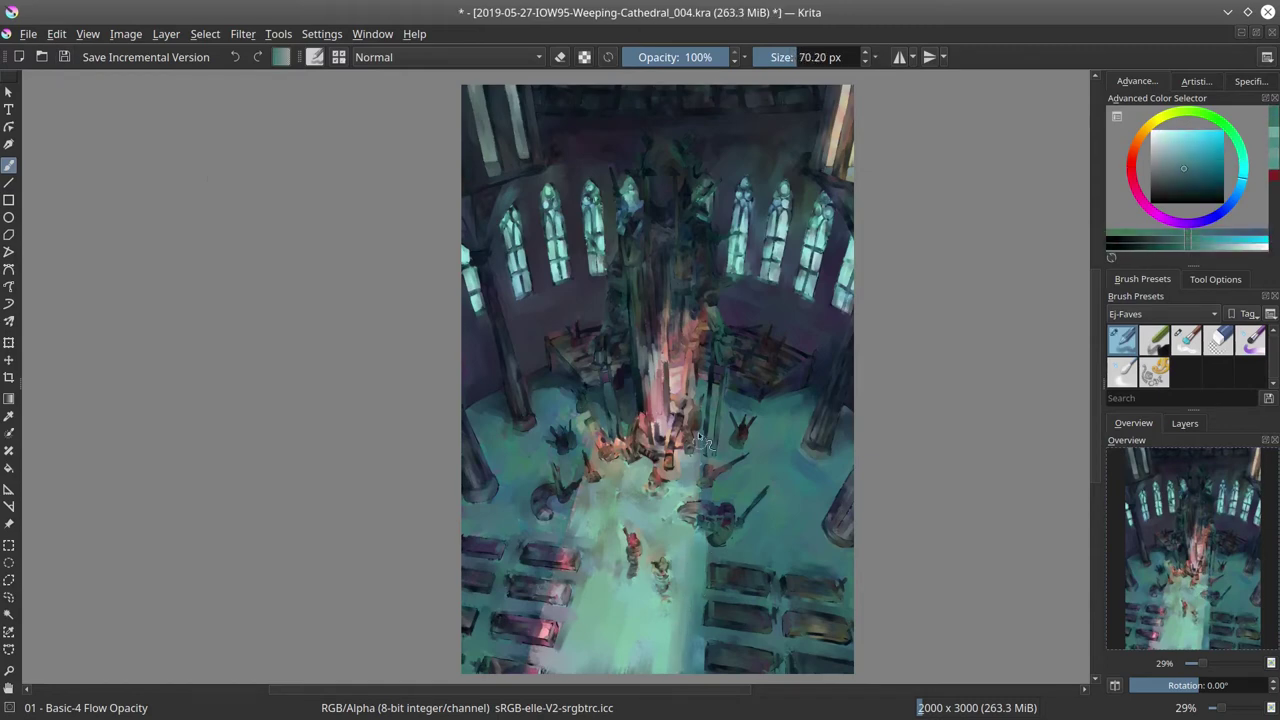
left_click(600, 558, "ctrl")
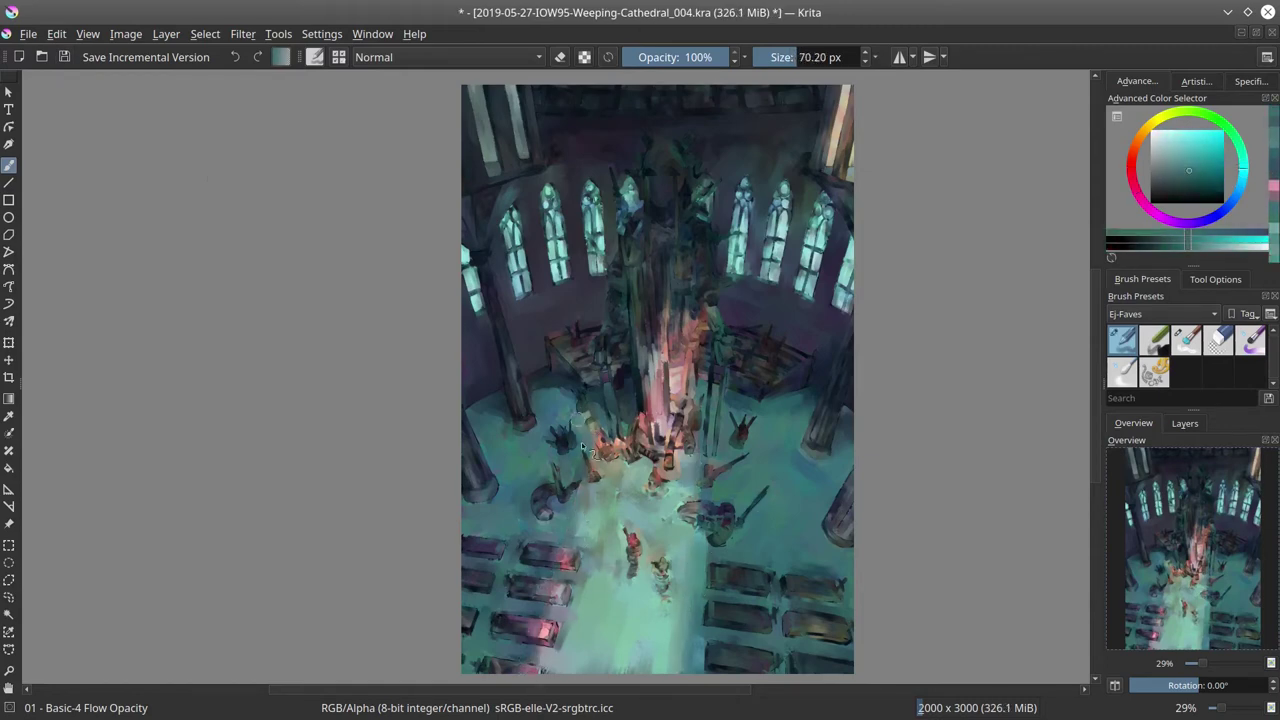
left_click_drag(590, 440, 577, 514)
left_click(594, 630, "ctrl")
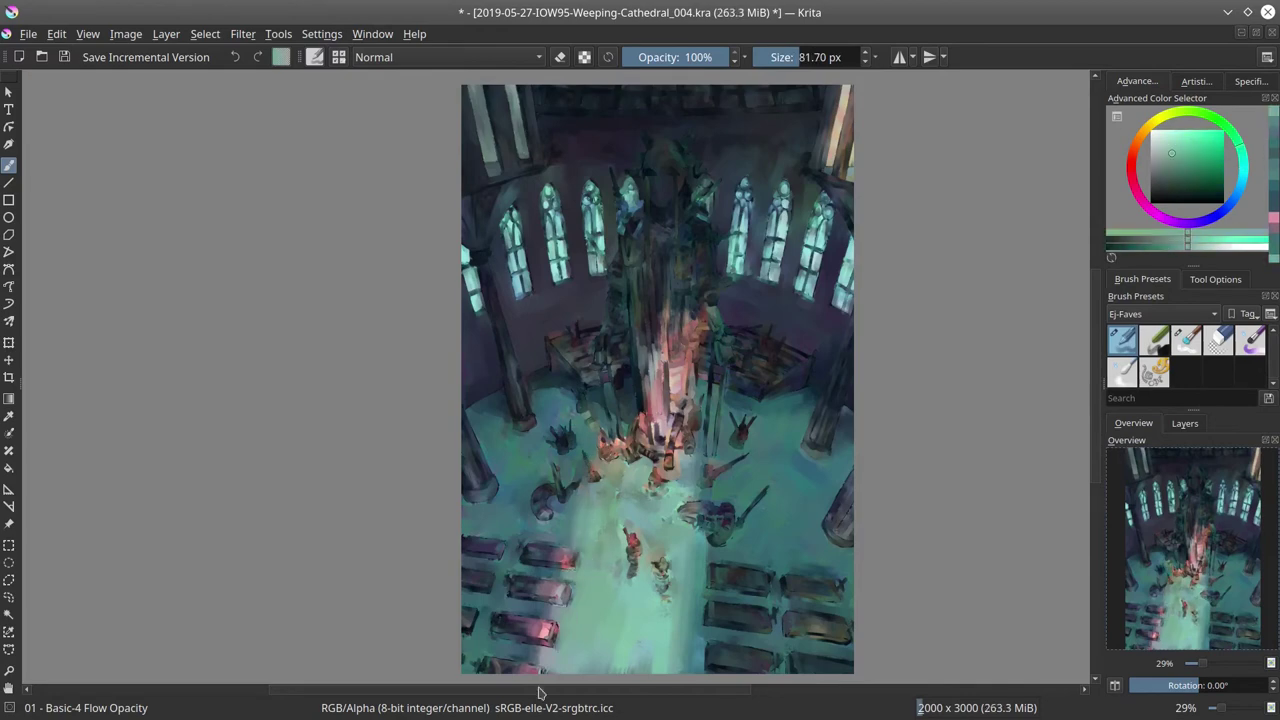
key("ctrl+s")
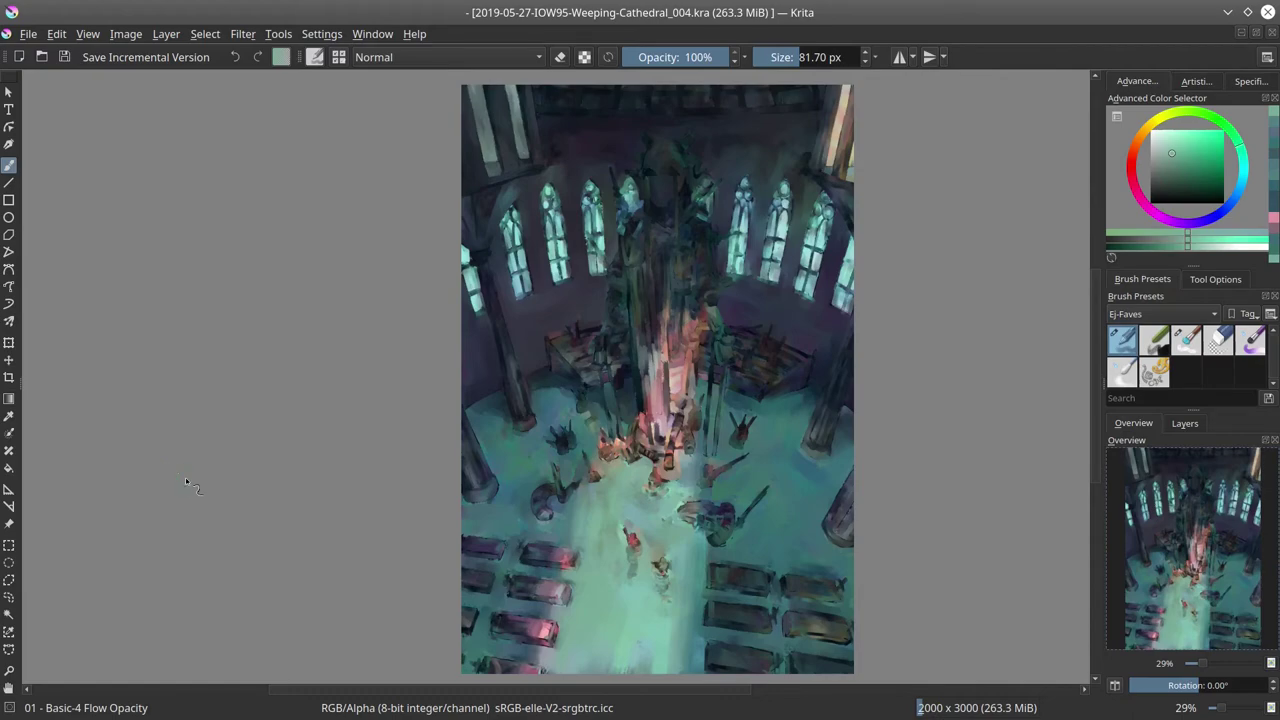
Step: Paint a straight dark-blue stroke along the left beam end, sampling darker tones from the painting
scroll(314, 349, "up", 5)
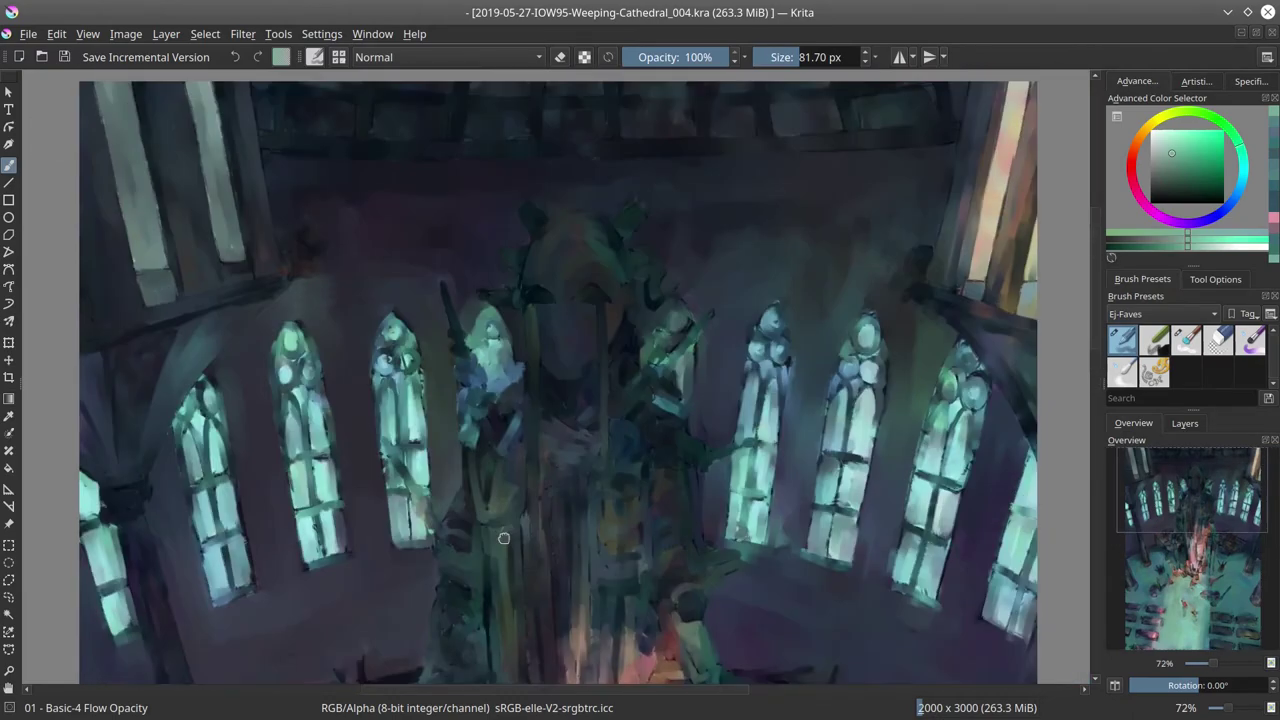
left_click(314, 349, "ctrl")
key("bracketleft")
key("bracketleft")
key("bracketleft")
left_click_drag(78, 381, 254, 322)
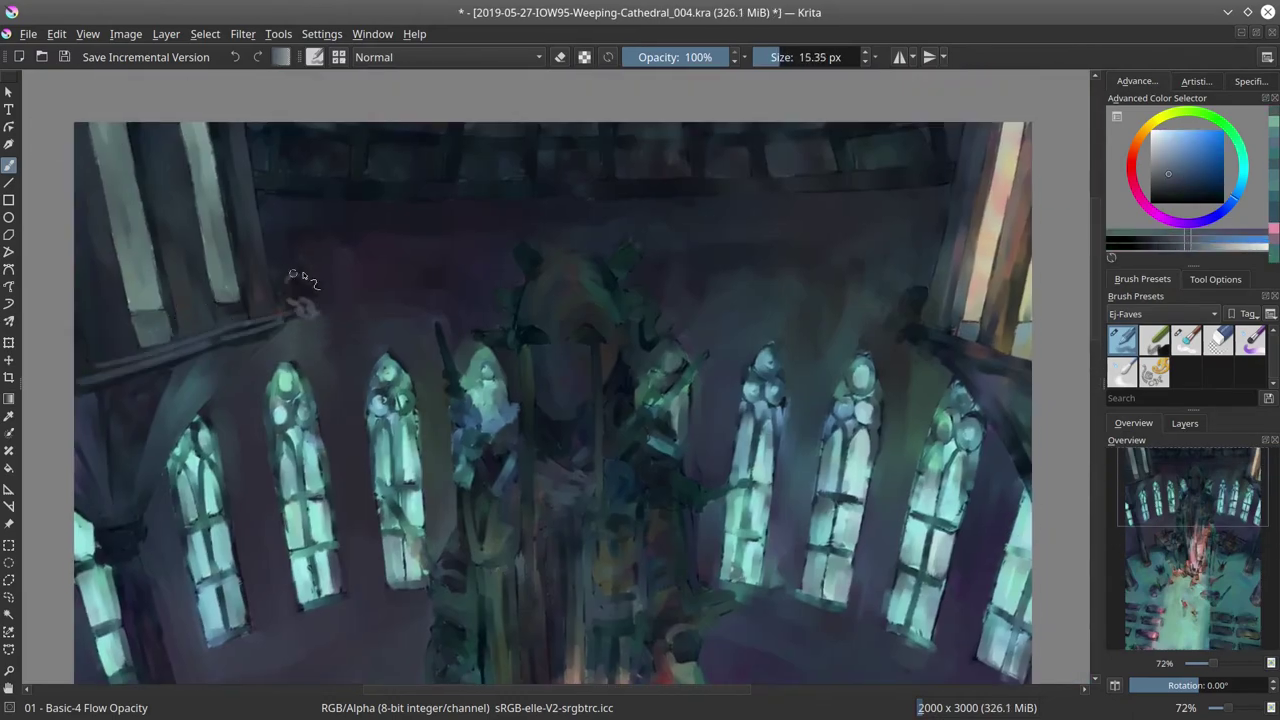
left_click(300, 277, "ctrl")
key("bracketright")
key("bracketleft")
key("bracketleft")
key("bracketleft")
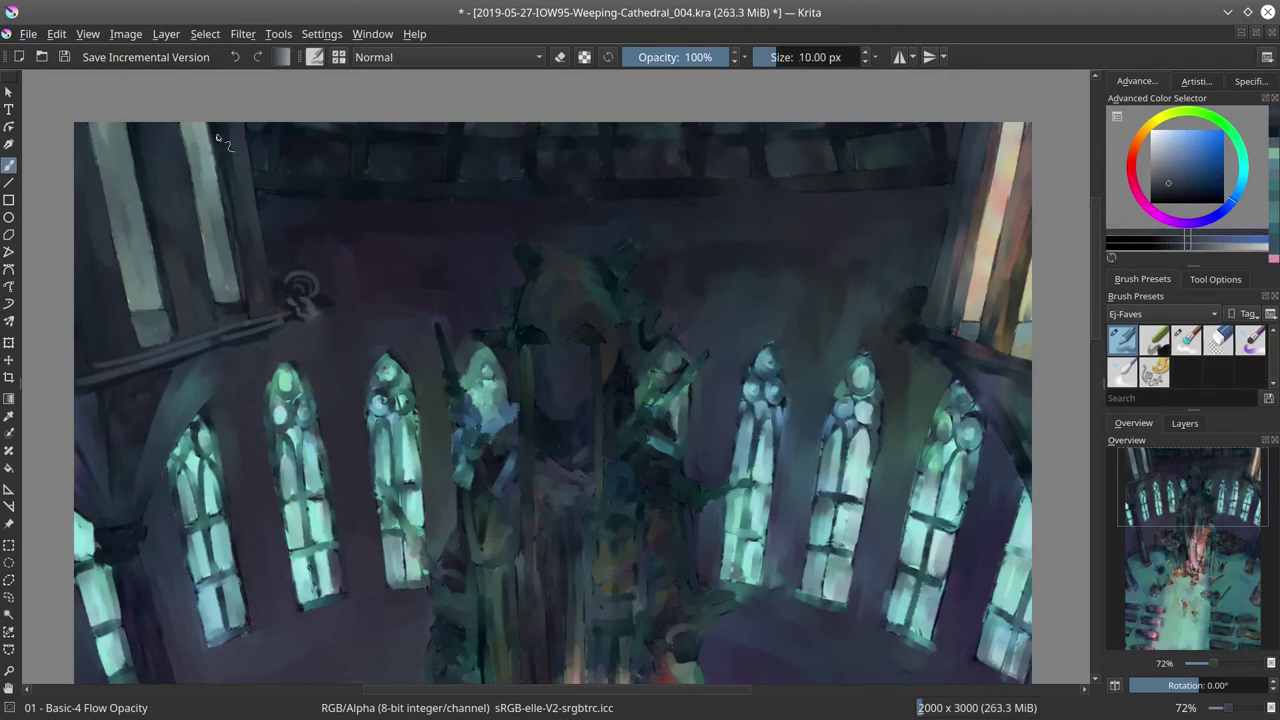
mouse_move(218, 138)
left_mouse_down()
mouse_move(207, 186)
mouse_move(222, 110)
left_mouse_up()
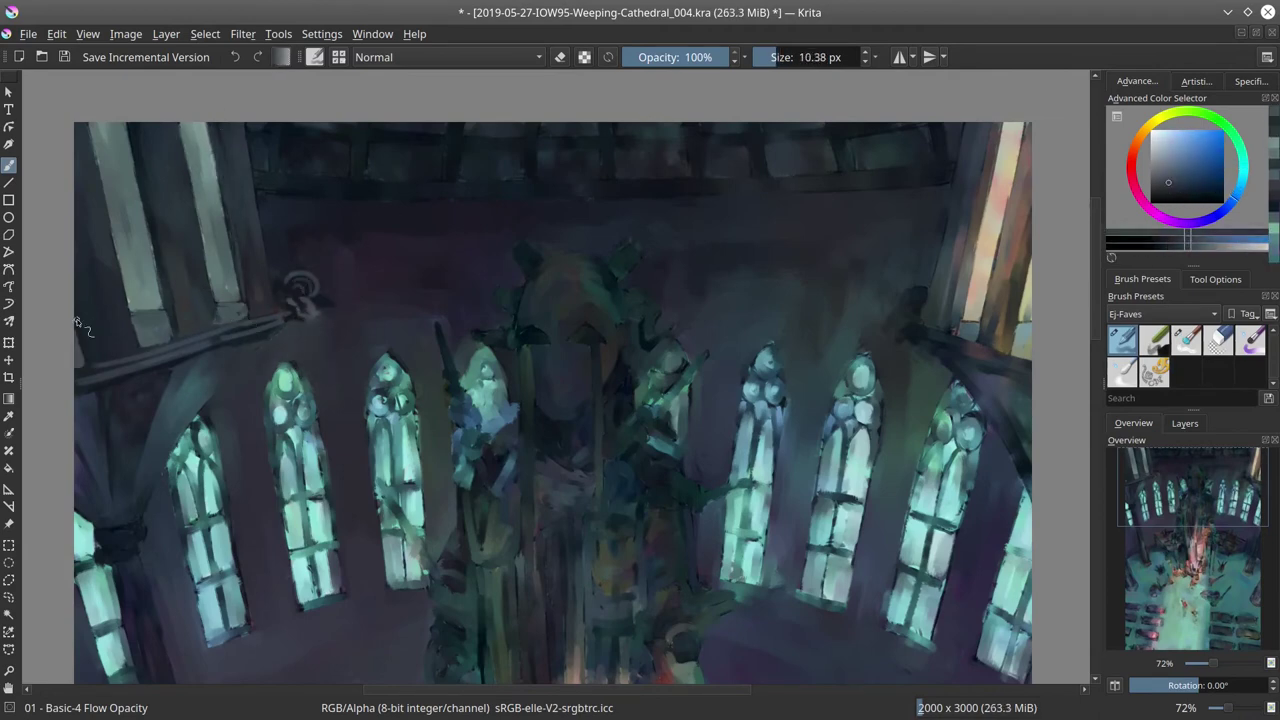
key("bracketleft")
left_click(260, 250, "ctrl")
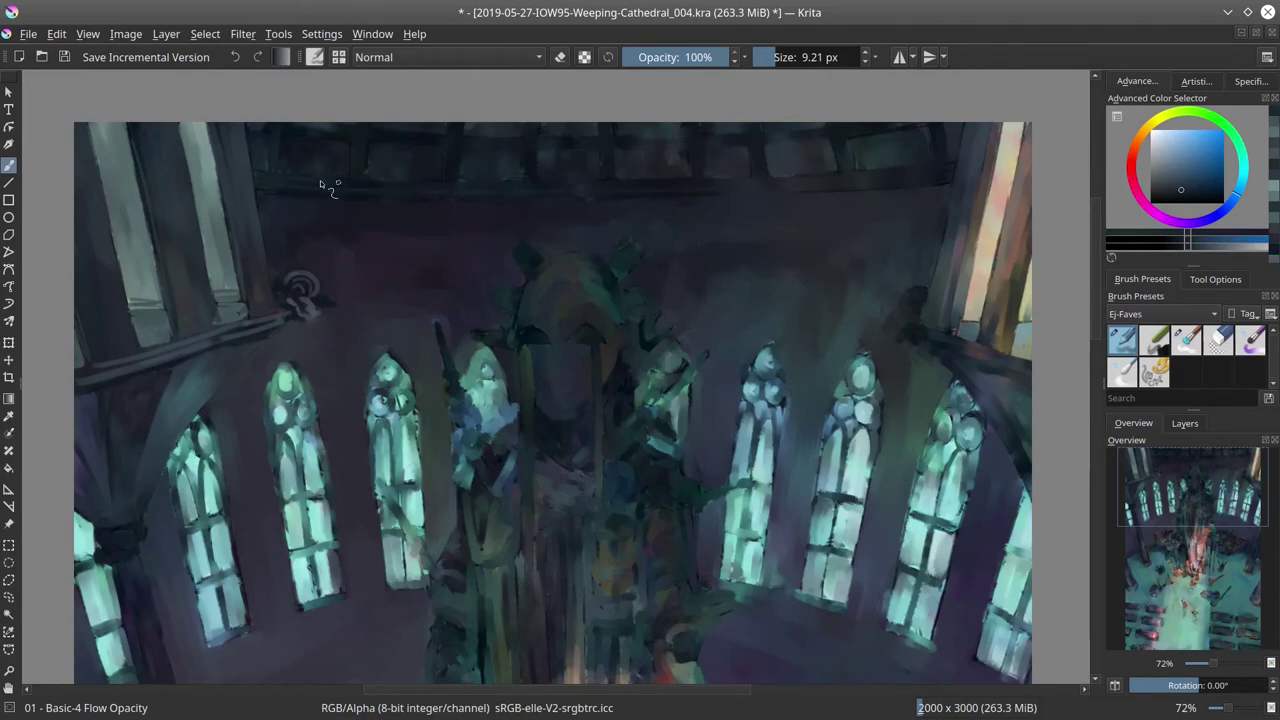
left_click(272, 230, "ctrl")
left_click_drag(272, 230, 285, 222)
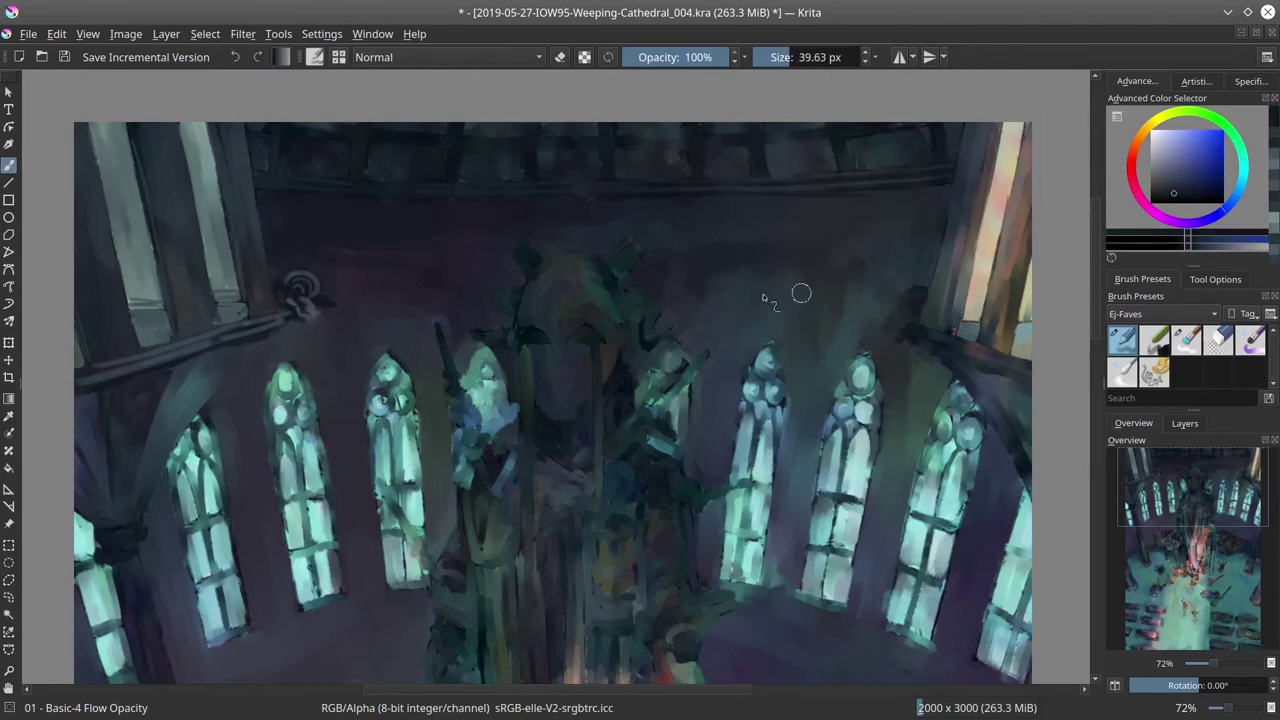
Step: Add cyan, peach-orange and pale-yellow touches to the right beam ends and darken the railing
left_click(785, 170, "ctrl")
left_click_drag(785, 170, 776, 142)
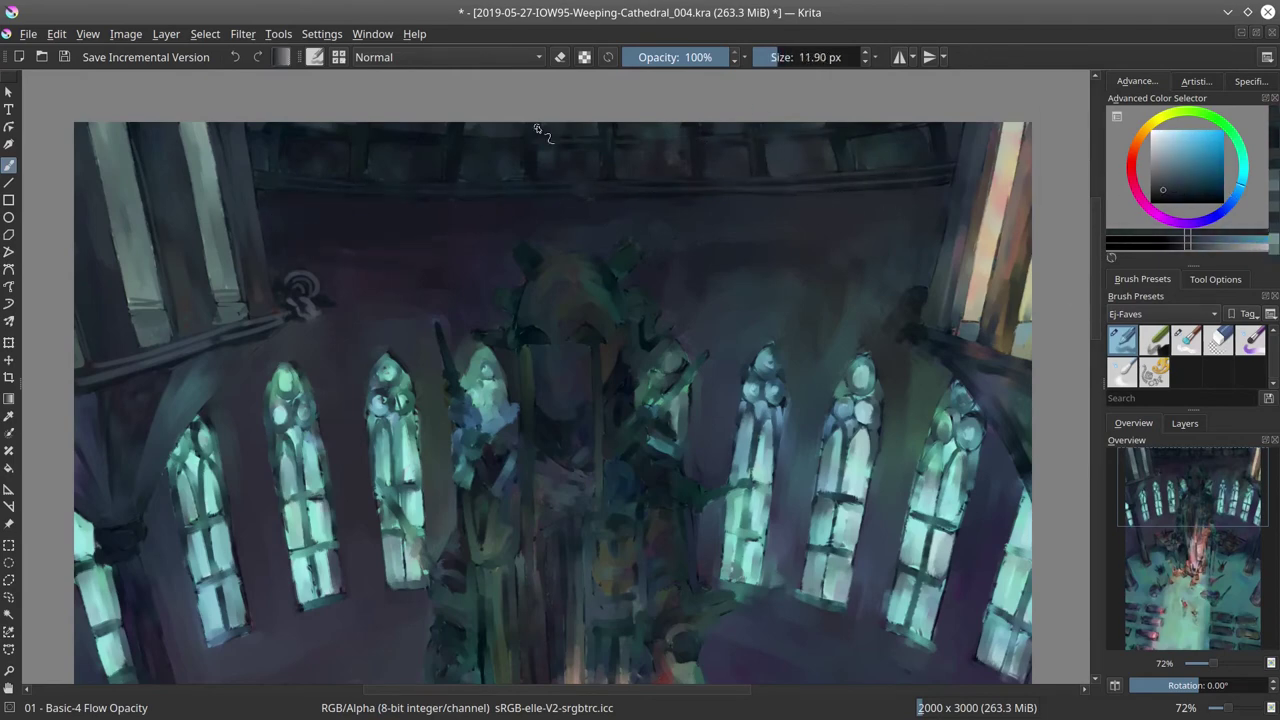
left_click(383, 145, "ctrl")
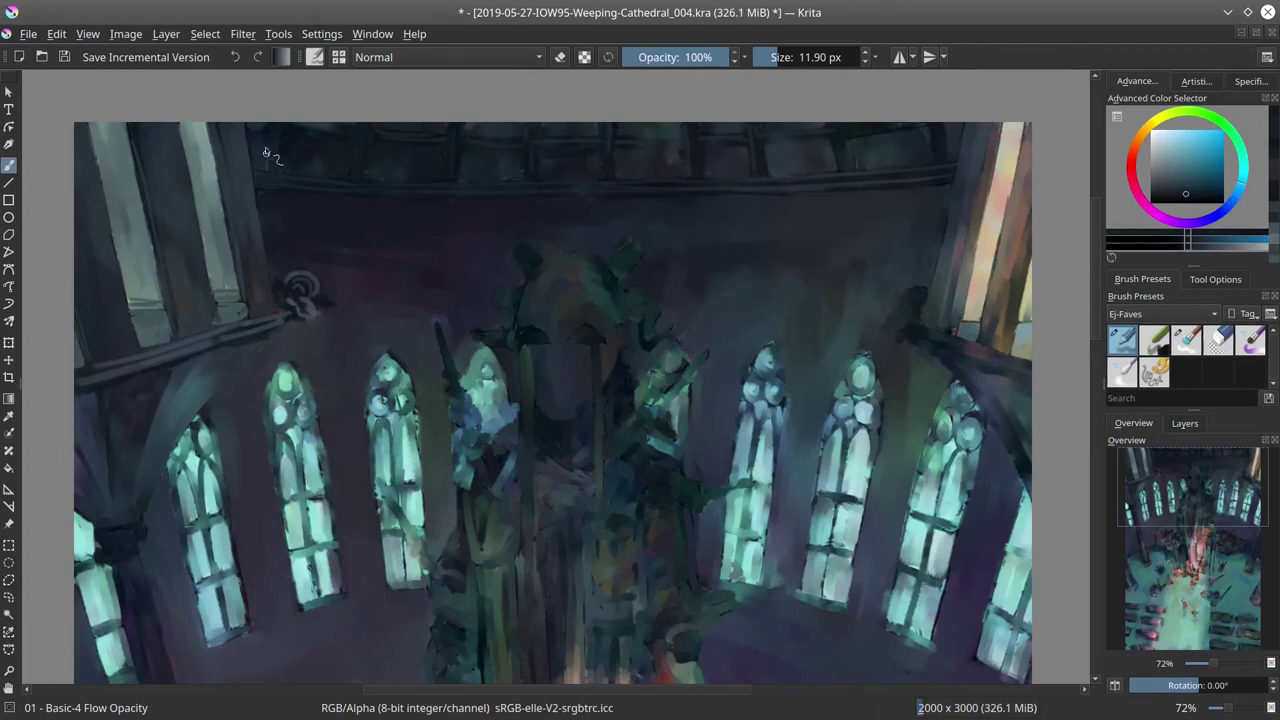
left_click(480, 170, "ctrl")
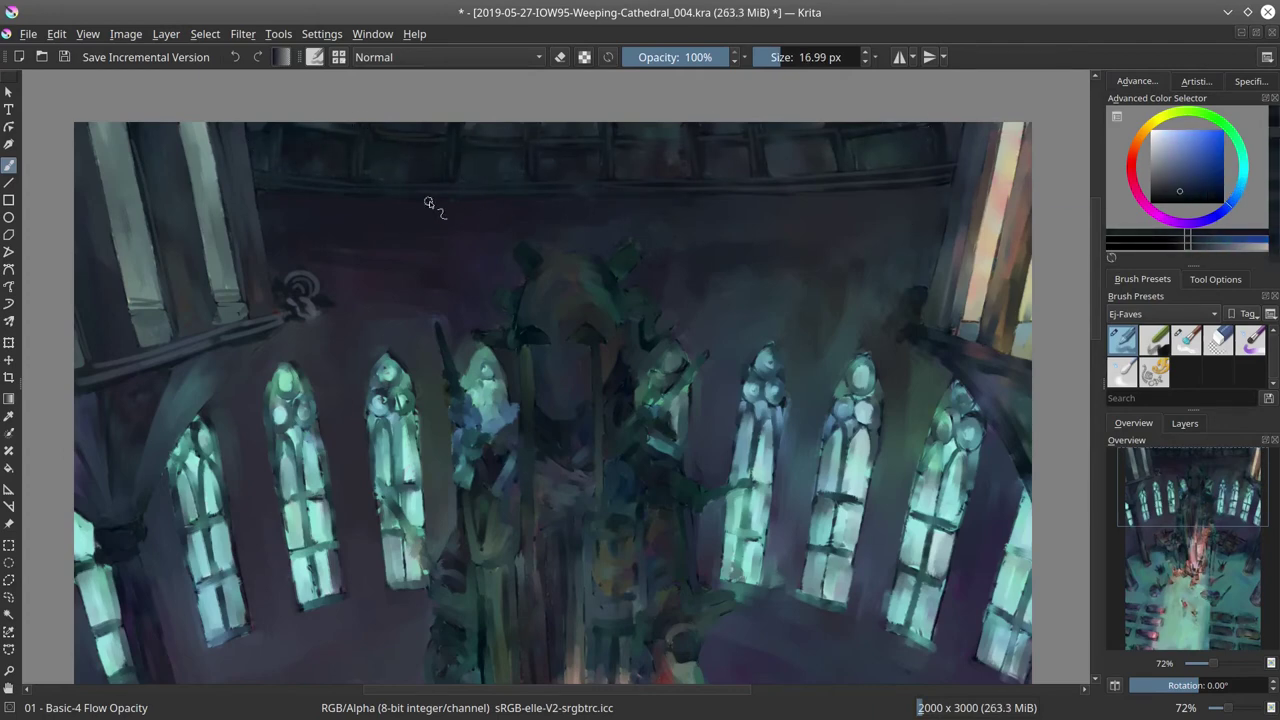
left_click_drag(430, 203, 362, 193)
left_click(866, 322, "ctrl")
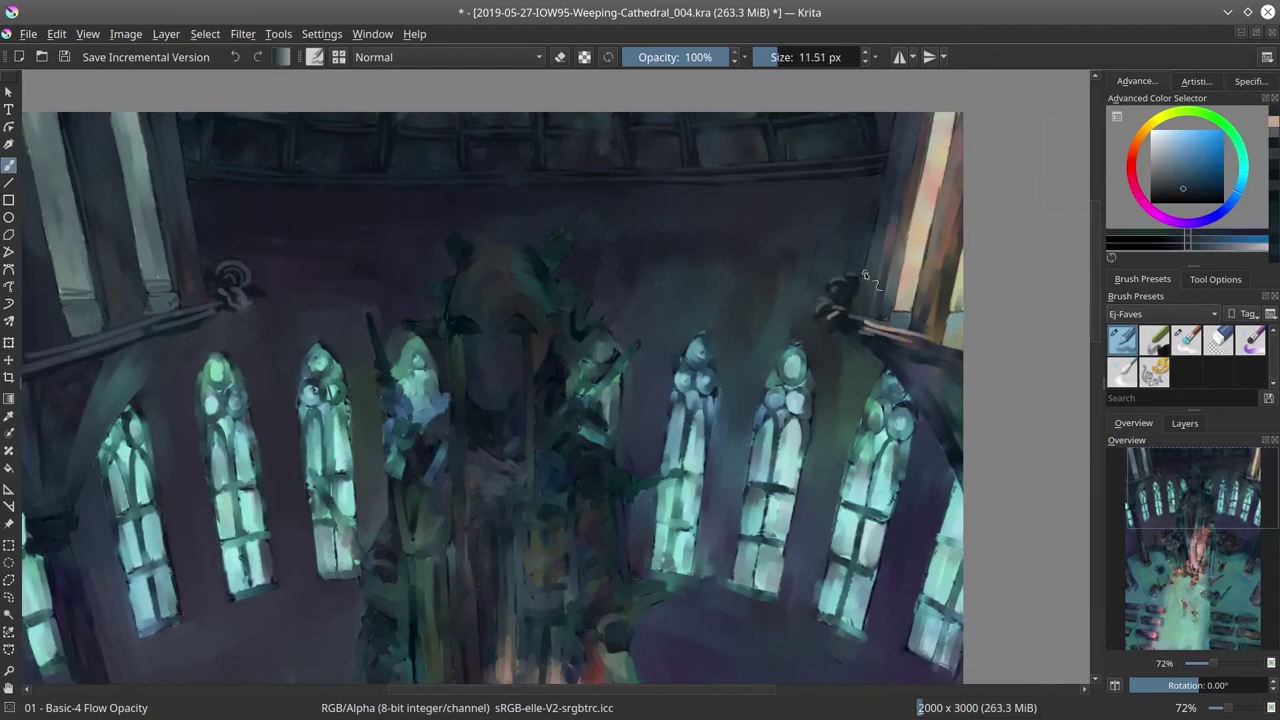
mouse_move(866, 322)
left_mouse_down()
mouse_move(862, 280)
mouse_move(880, 268)
left_mouse_up()
left_click(922, 145, "ctrl")
left_click_drag(922, 145, 905, 260)
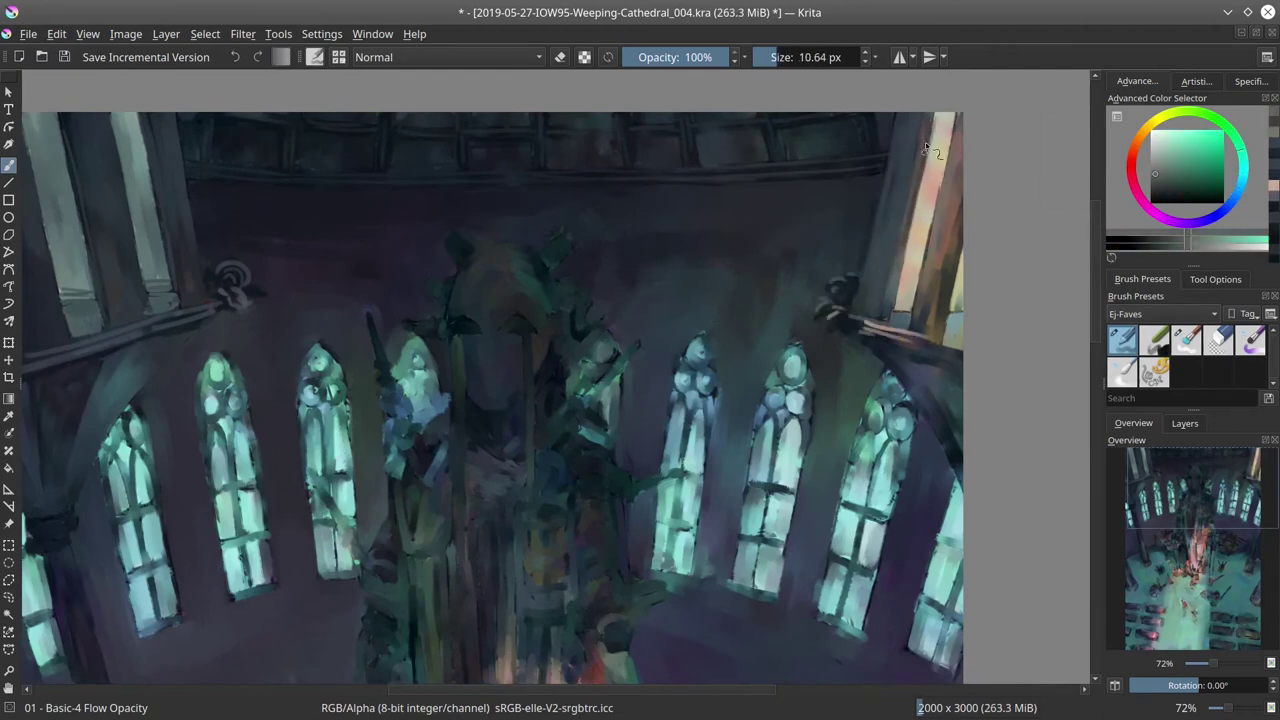
left_click(893, 311, "ctrl")
left_click_drag(900, 311, 930, 378)
left_click(930, 378, "ctrl")
Step: Paint darker blue and teal-green strokes along the gallery railing and walls
left_click(198, 341, "ctrl")
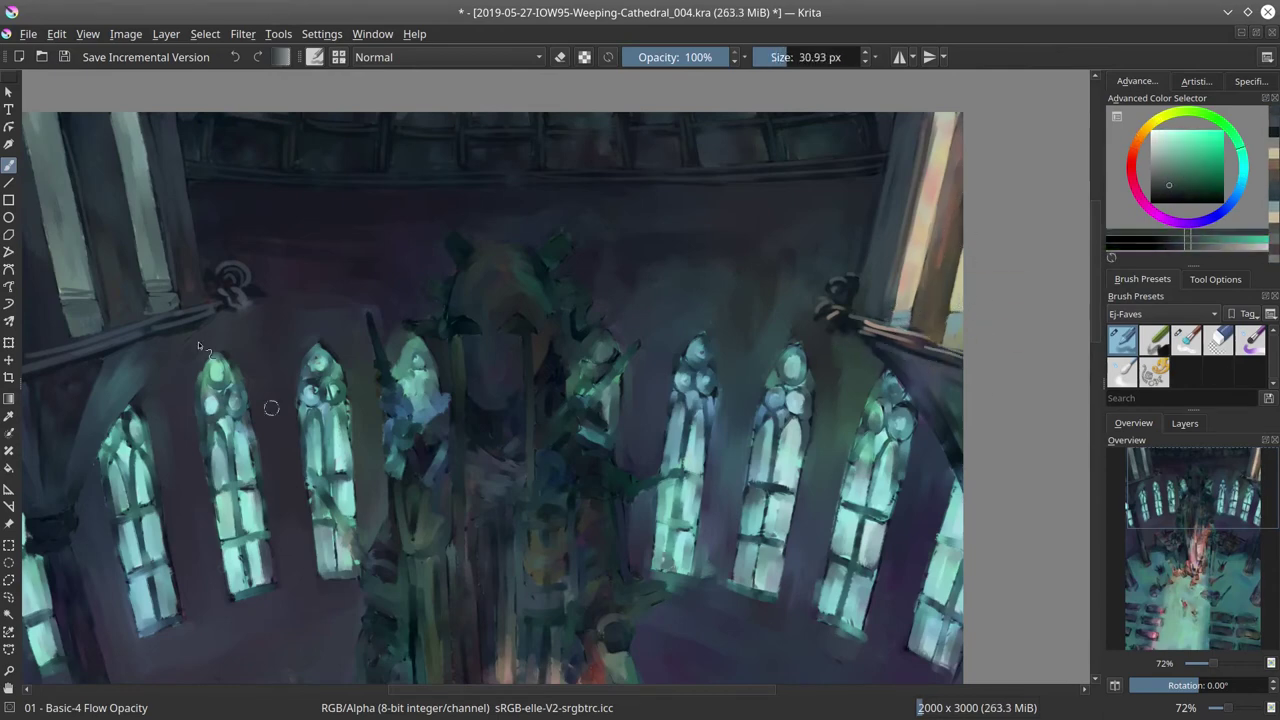
mouse_move(198, 341)
left_mouse_down()
mouse_move(237, 391)
mouse_move(85, 495)
left_mouse_up()
left_click(85, 495, "ctrl")
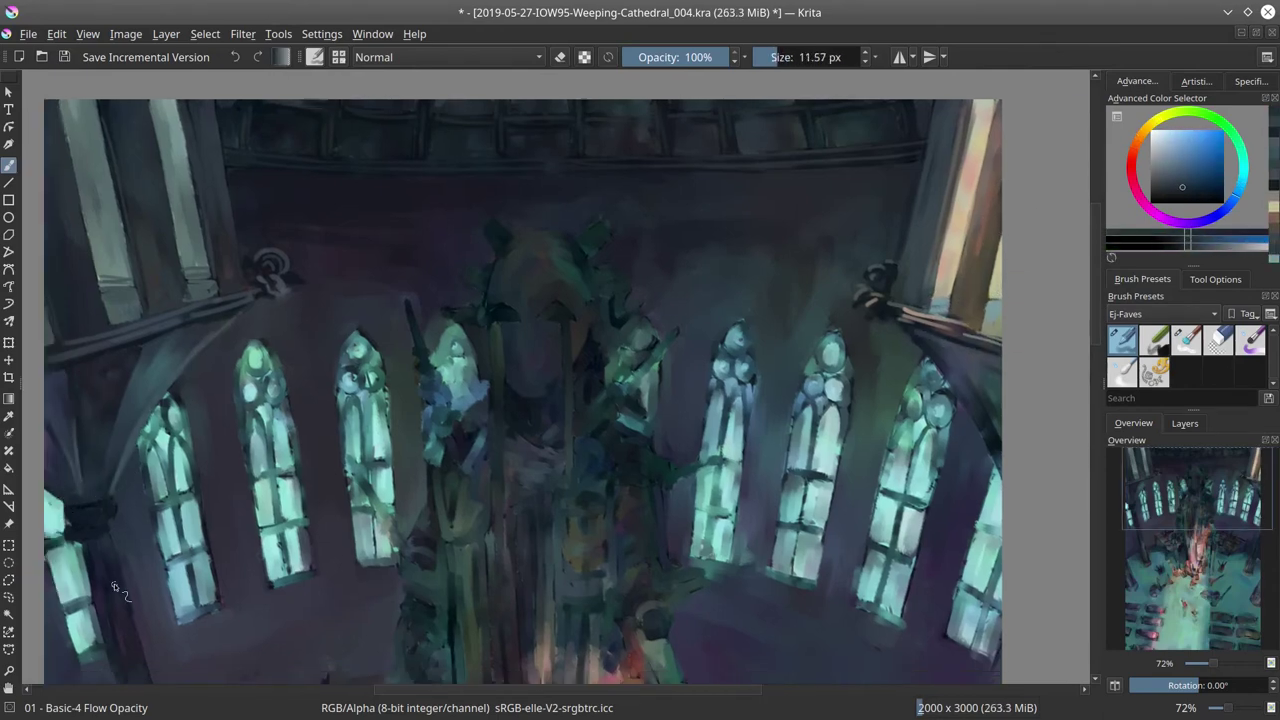
key("bracketright")
key("bracketright")
key("bracketright")
key("bracketright")
key("bracketright")
key("bracketright")
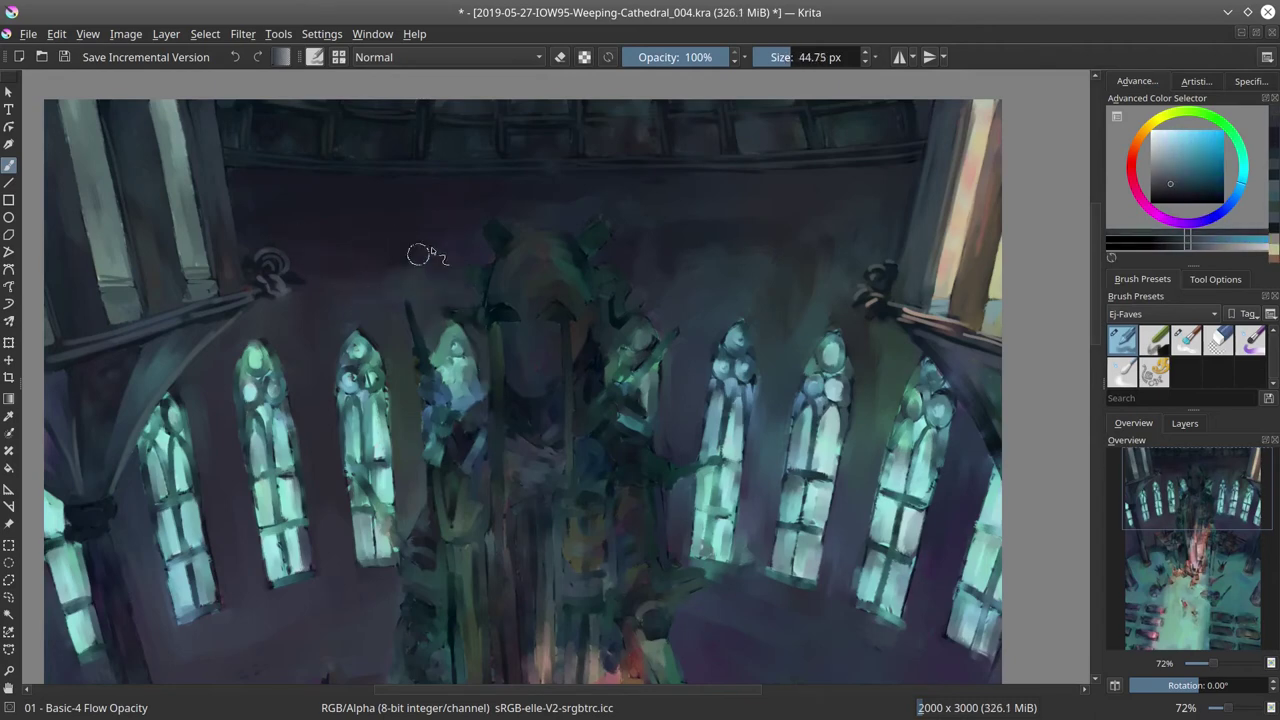
left_click(575, 190, "ctrl")
key("bracketleft")
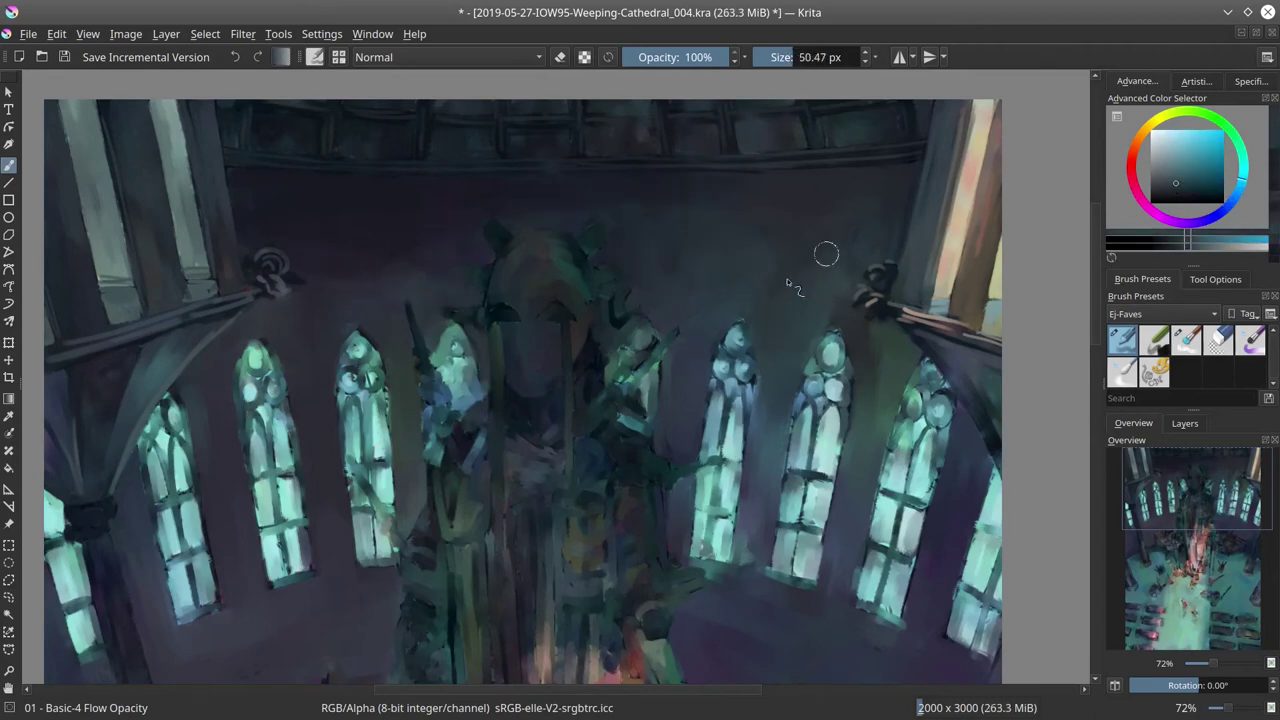
left_click(885, 372, "ctrl")
scroll(795, 450, "down", 2)
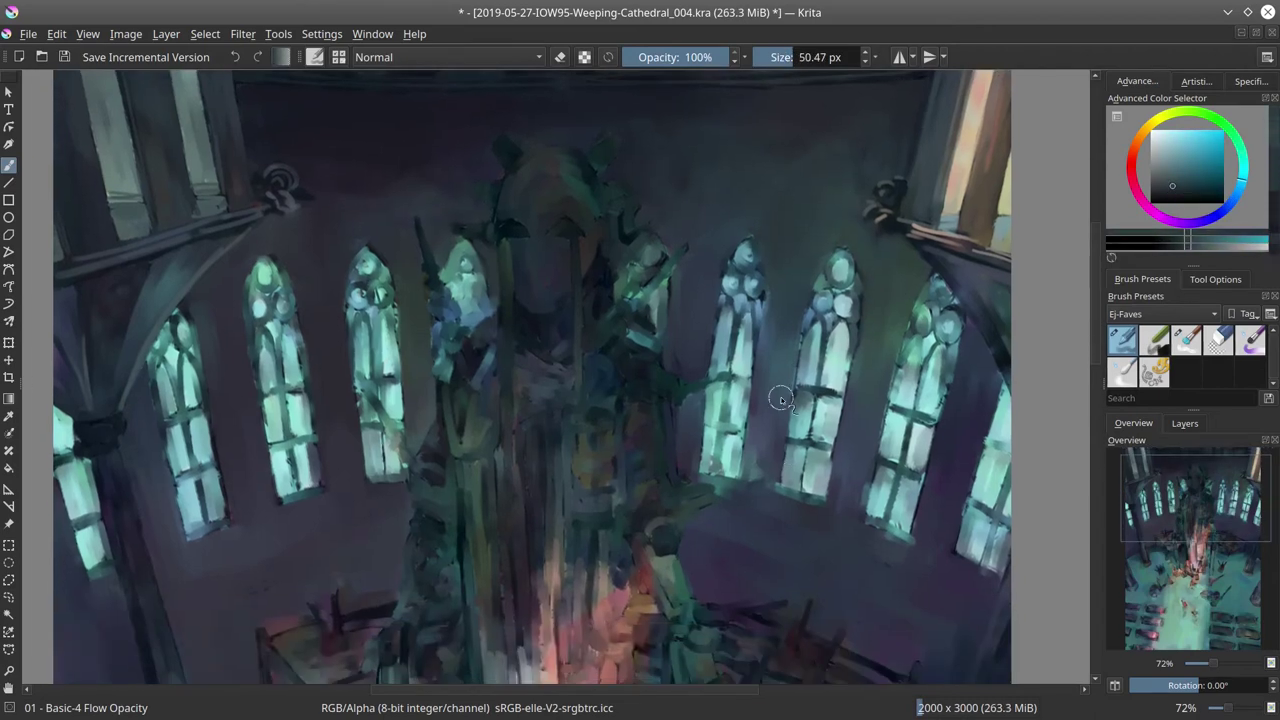
Step: Paint a bright teal stroke down the leftmost window with a roughly 23 px brush
key("ctrl+s")
key("bracketleft")
key("bracketleft")
key("bracketleft")
key("bracketleft")
key("bracketleft")
key("bracketleft")
key("bracketleft")
key("bracketleft")
left_click(68, 420, "ctrl")
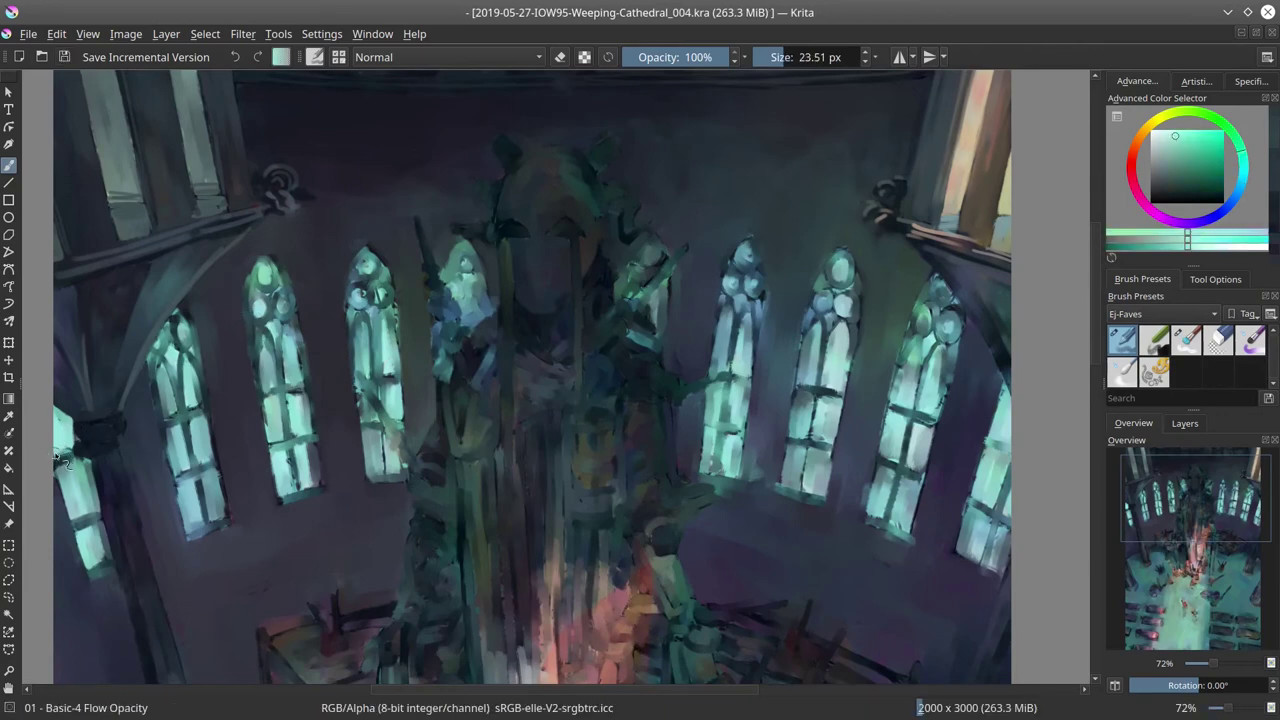
left_click_drag(70, 410, 85, 540)
Step: Sample purple, blue and light cyan glass colours at about 10 px, and save
key("bracketleft")
key("bracketleft")
key("bracketleft")
key("bracketleft")
key("bracketleft")
key("bracketleft")
key("bracketleft")
key("bracketleft")
key("bracketleft")
key("bracketleft")
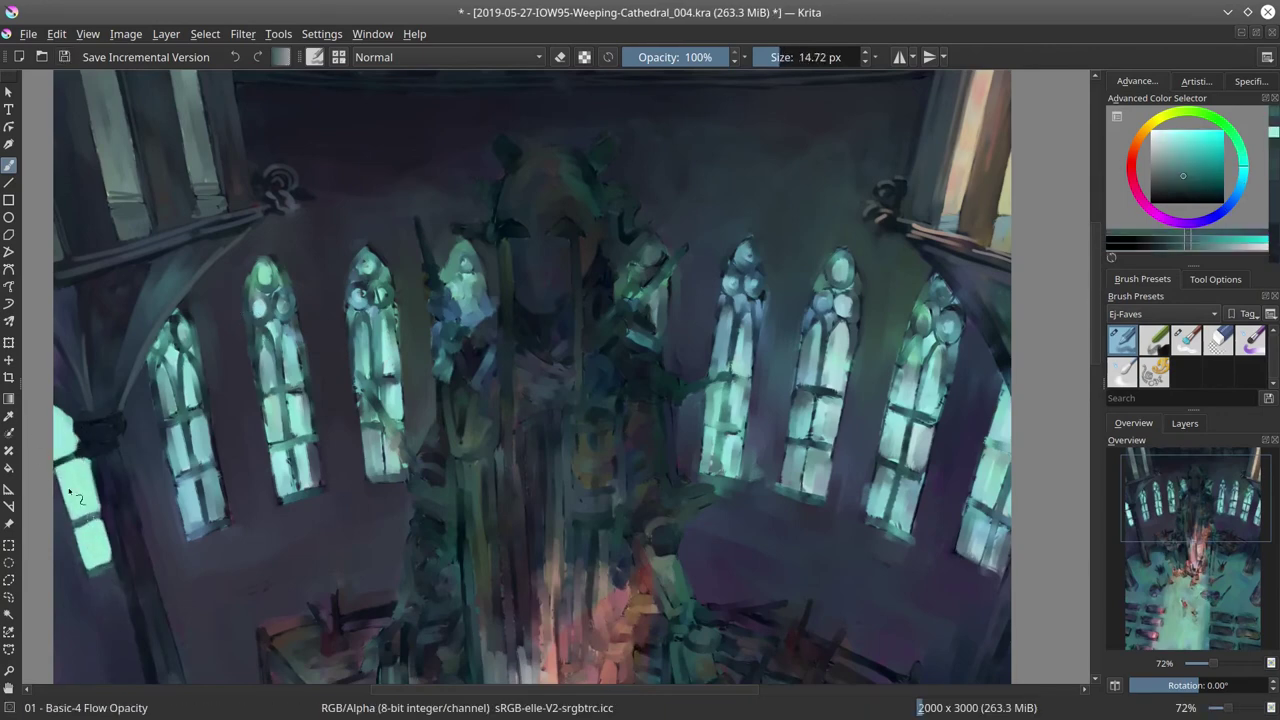
left_click(712, 320, "ctrl")
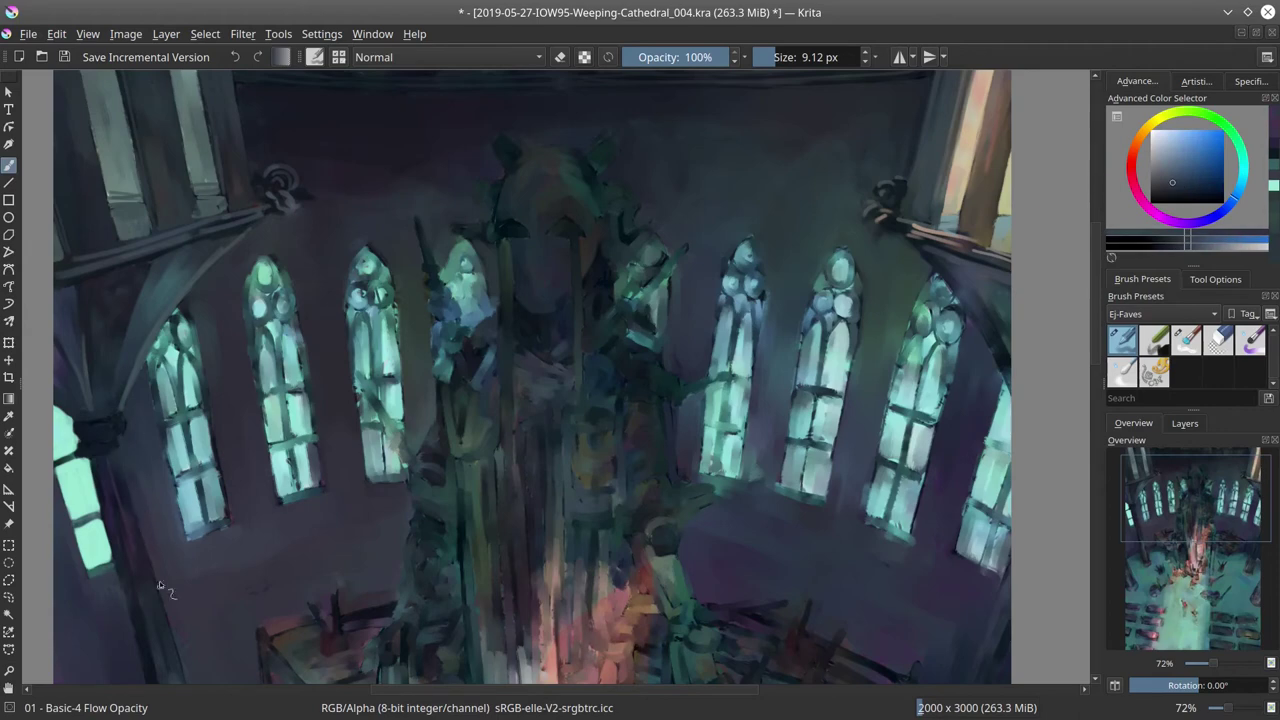
left_click_drag(80, 425, 110, 432)
left_click(110, 432, "ctrl")
left_click(960, 300, "ctrl")
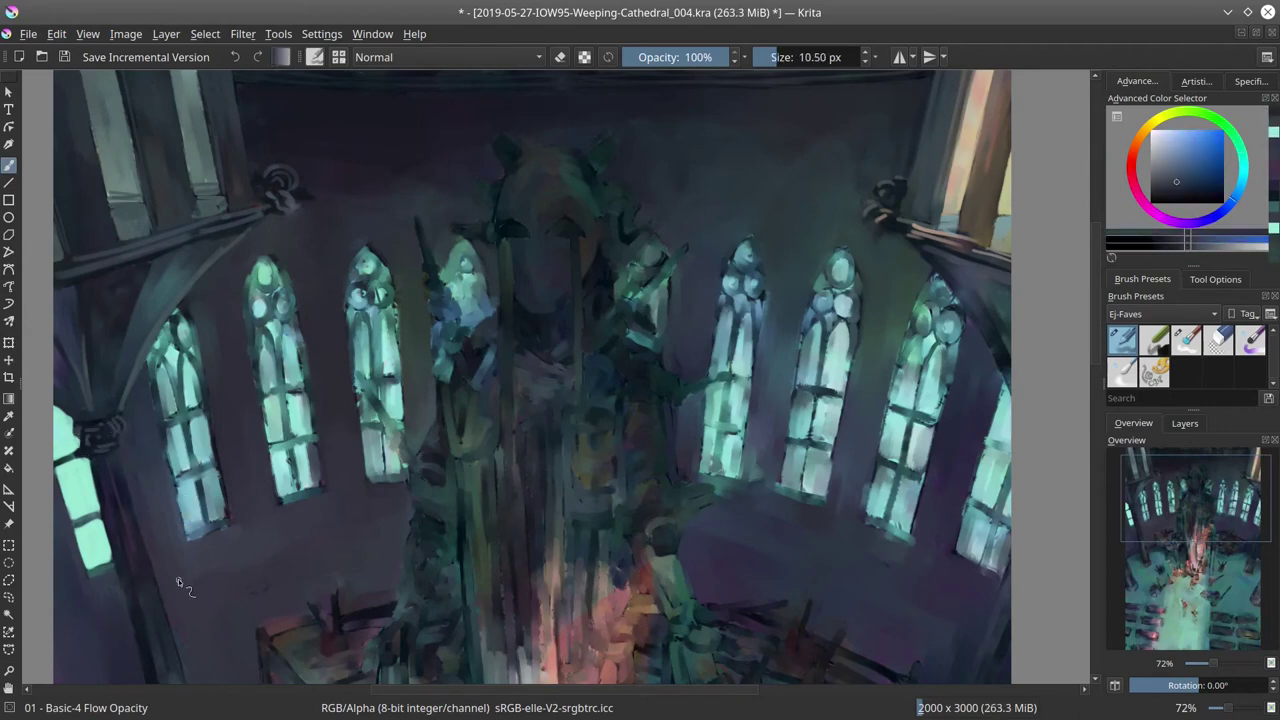
left_click_drag(968, 297, 1008, 353)
left_click(95, 555, "ctrl")
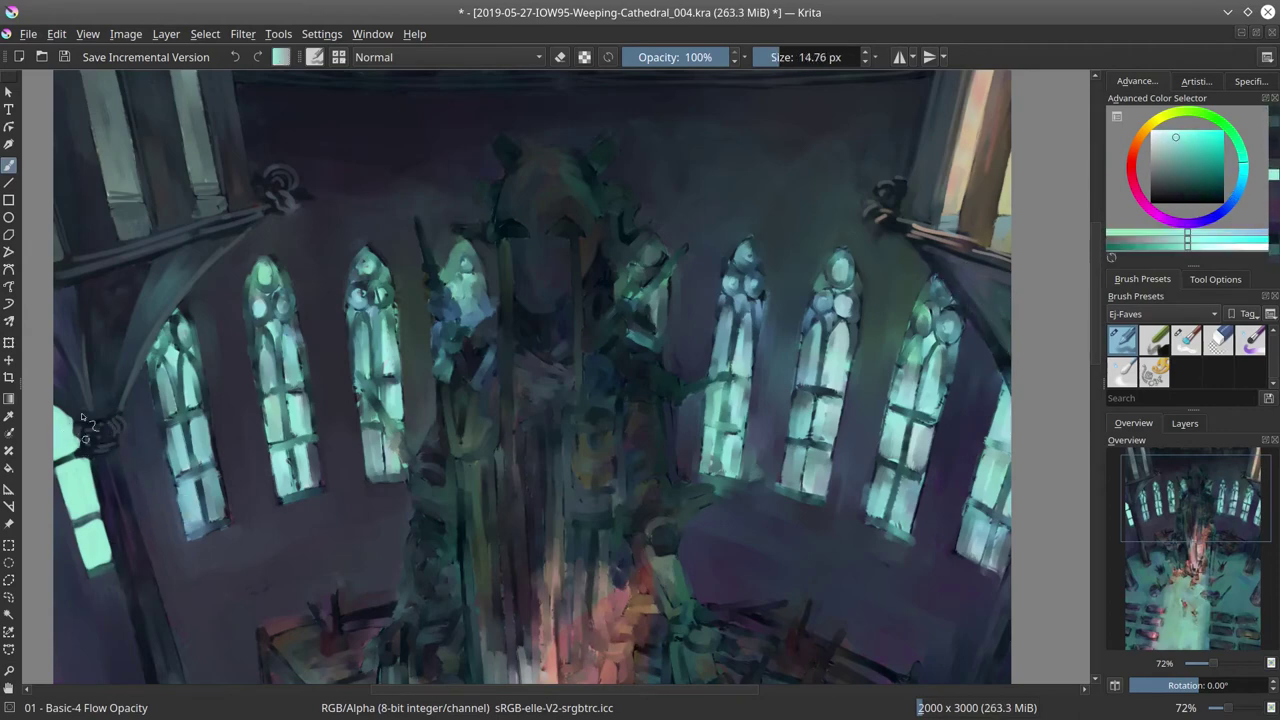
left_click(64, 57)
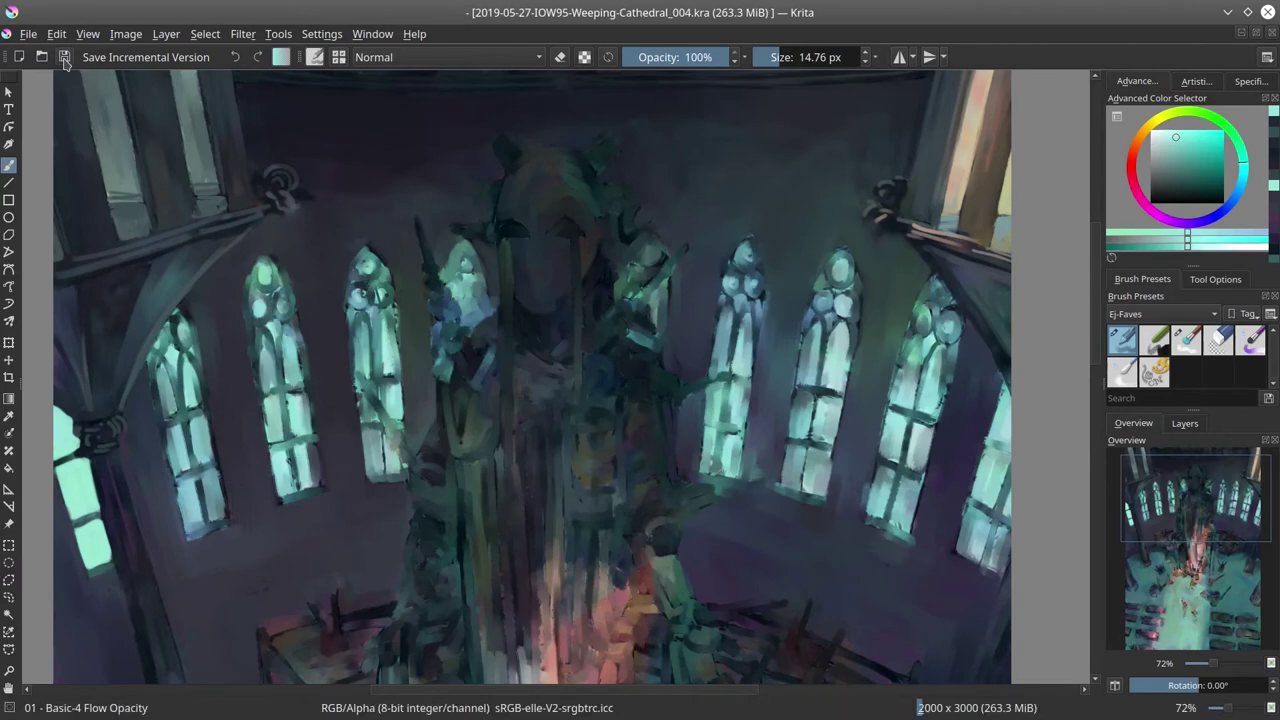
Step: Paint light cyan over the leftmost window's panes and the second window's top, then save
mouse_move(166, 428)
left_mouse_down()
mouse_move(178, 463)
mouse_move(175, 417)
mouse_move(206, 418)
mouse_move(178, 487)
mouse_move(222, 504)
mouse_move(176, 388)
mouse_move(159, 400)
mouse_move(153, 355)
mouse_move(174, 345)
mouse_move(187, 363)
mouse_move(162, 420)
left_mouse_up()
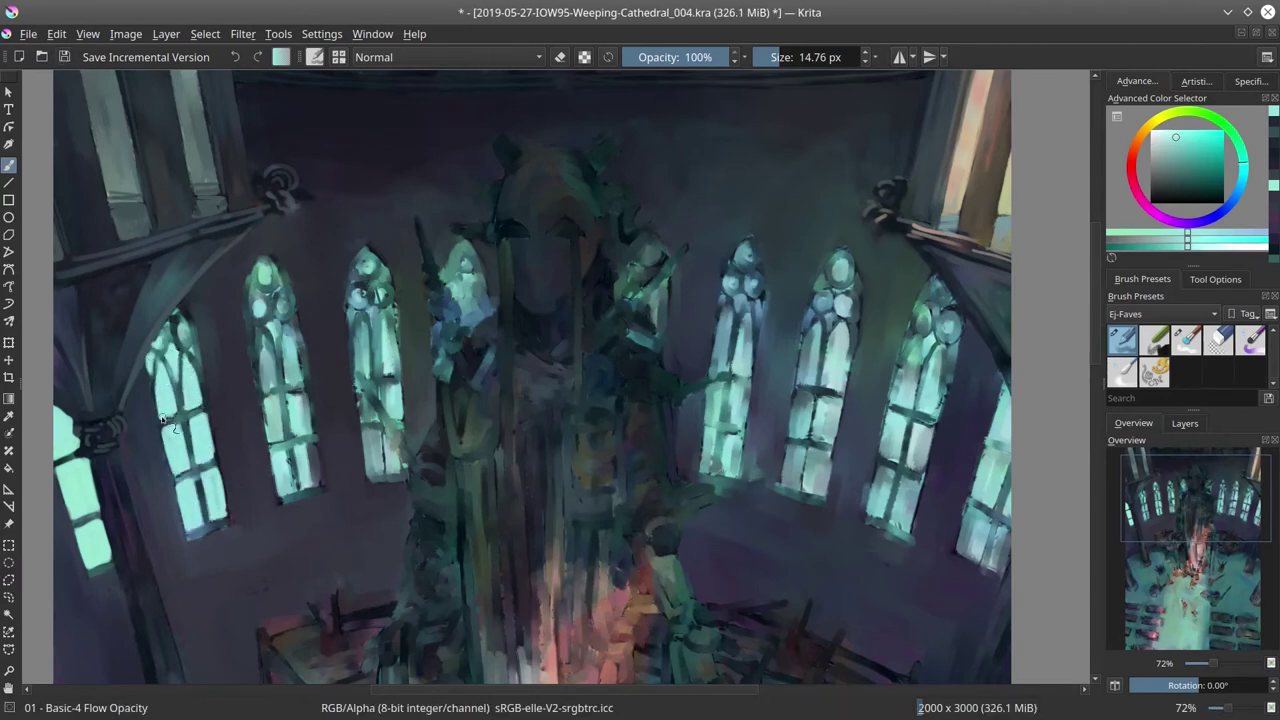
left_click_drag(183, 333, 226, 510)
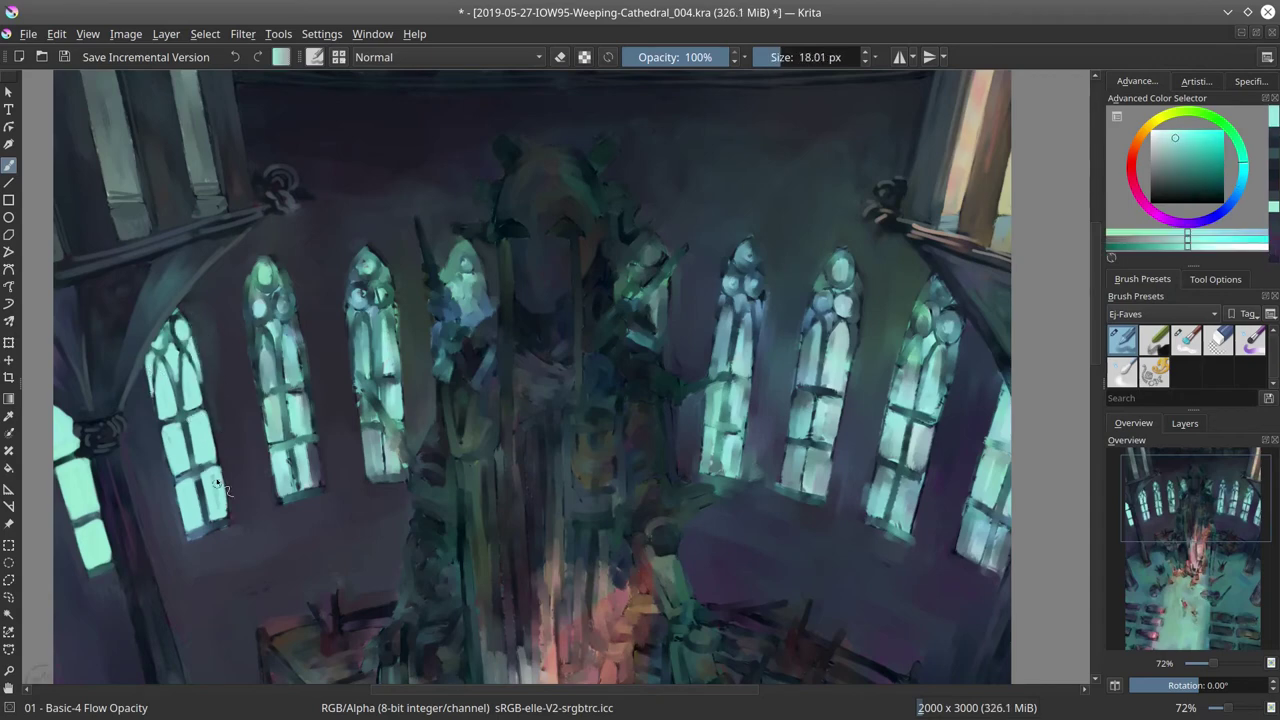
left_click_drag(214, 371, 262, 371)
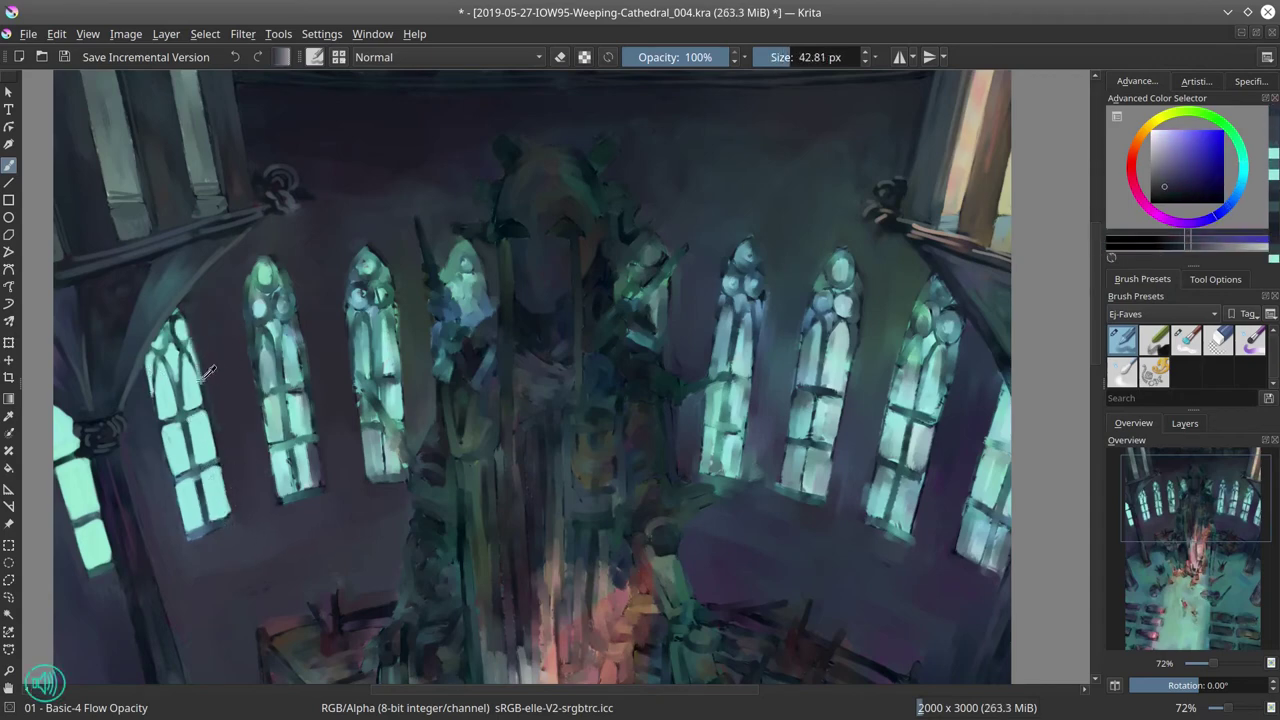
left_click_drag(176, 345, 150, 345)
left_click_drag(248, 296, 287, 287)
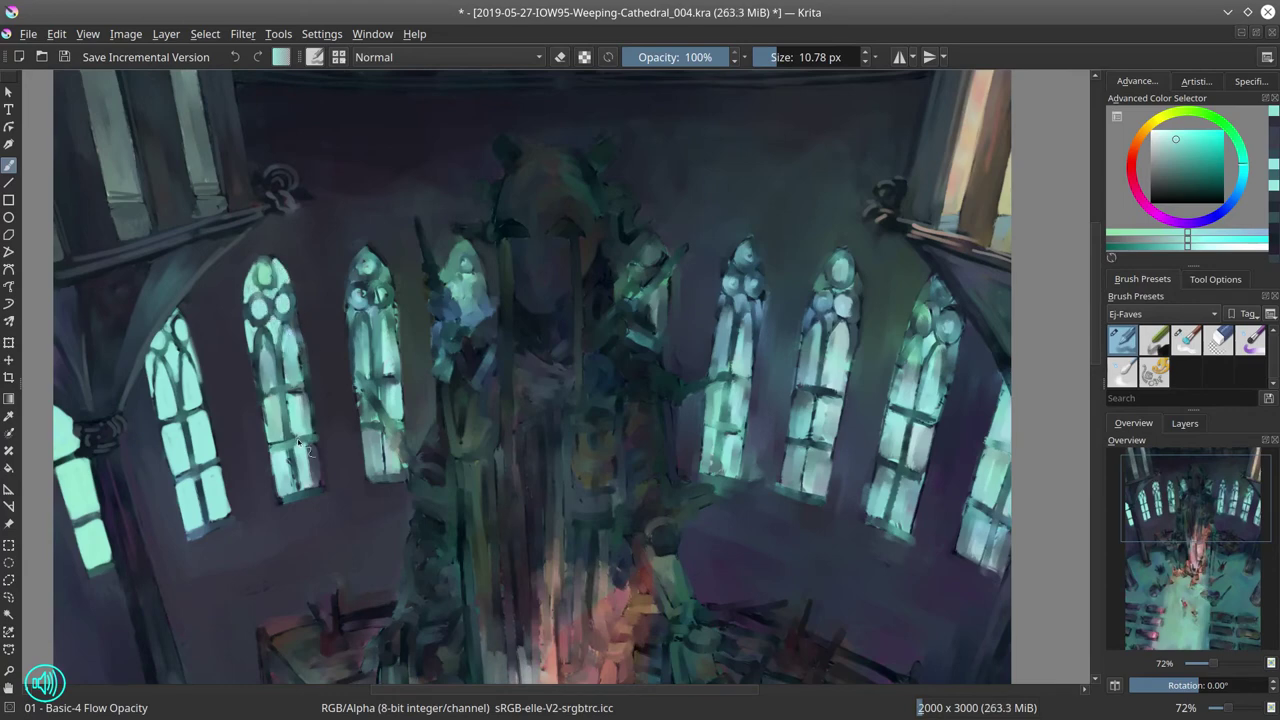
left_click_drag(259, 304, 286, 286)
left_click(230, 300, "ctrl")
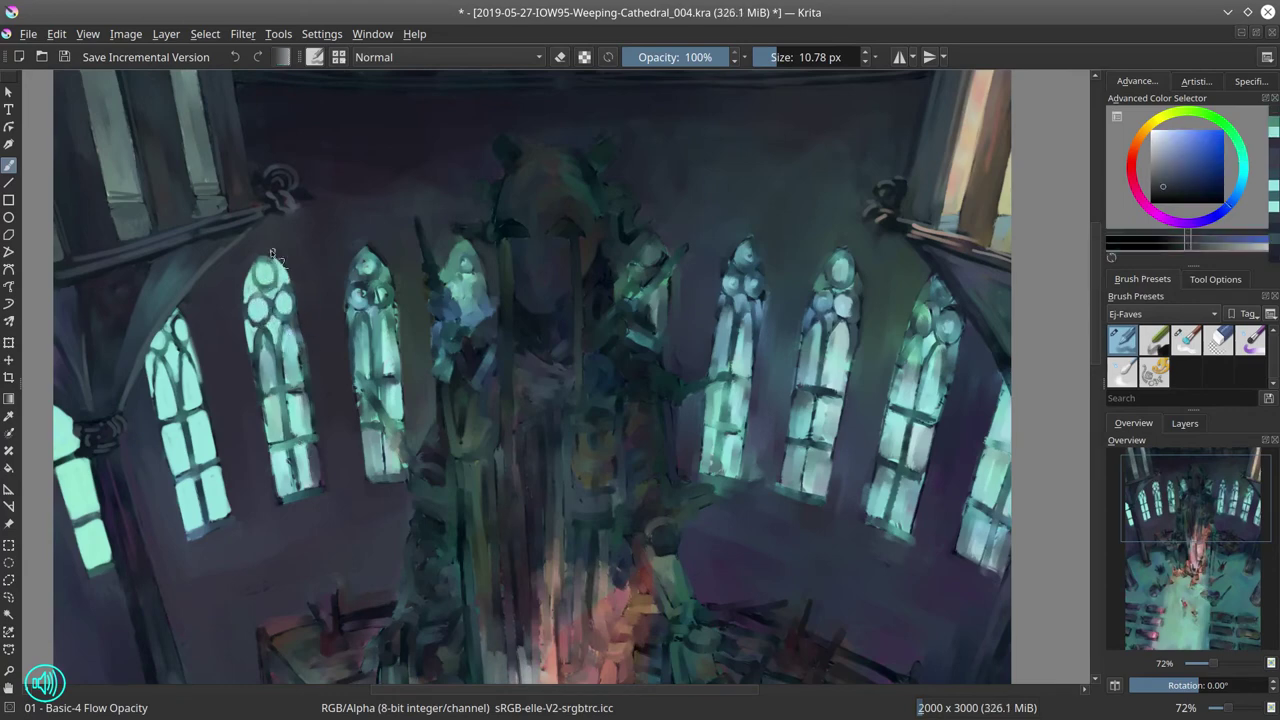
key("ctrl+s")
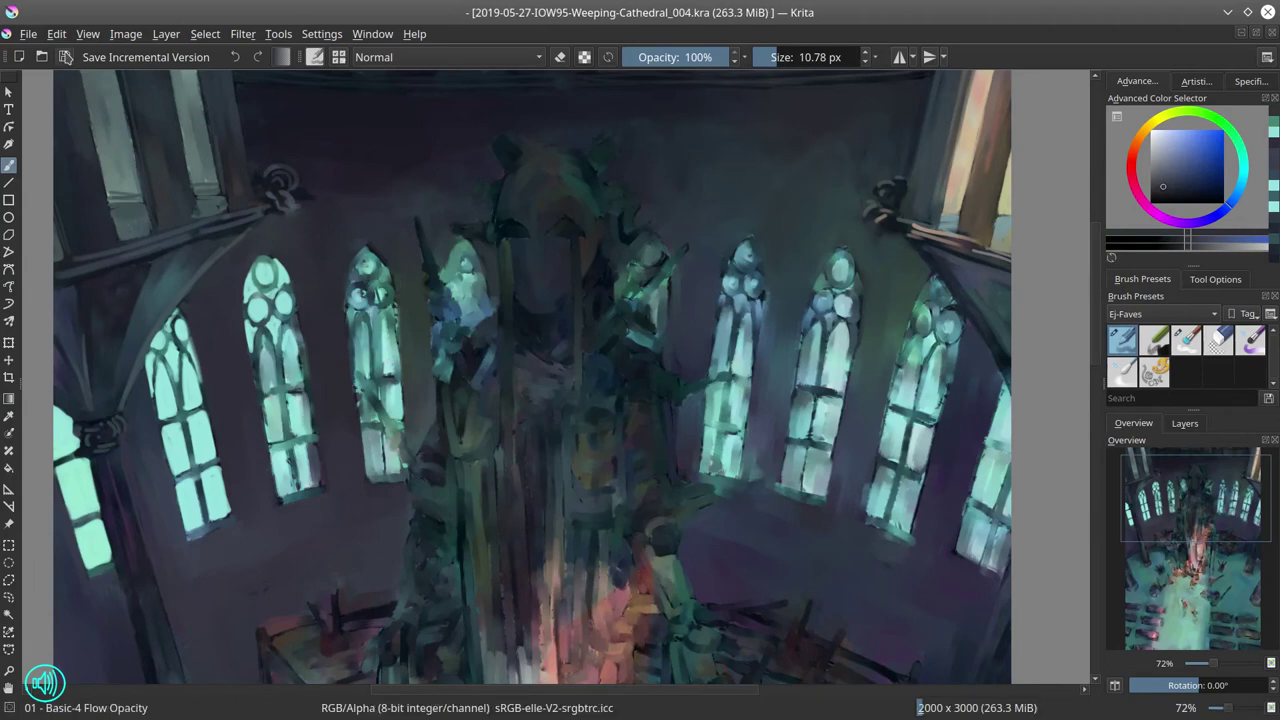
Step: Paint light cyan over the second window's lower panes and the third window's left edge
left_click(278, 375, "ctrl")
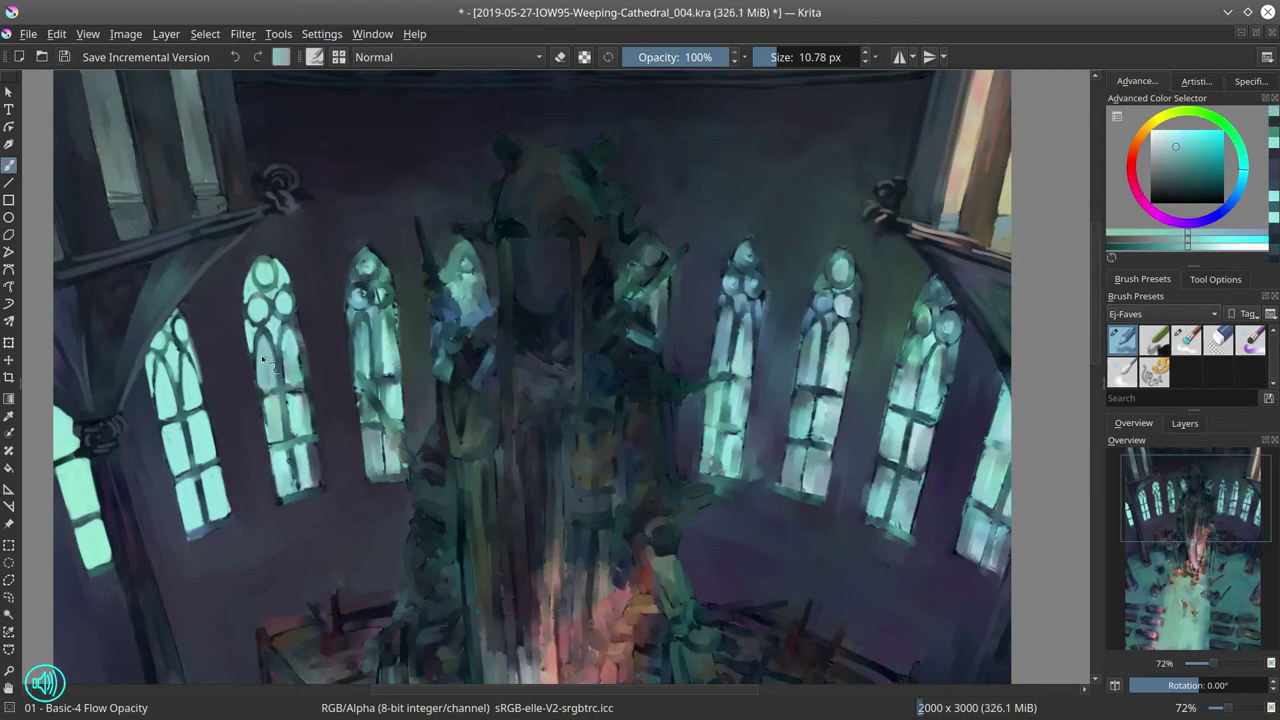
left_click(272, 380, "ctrl")
mouse_move(265, 385)
left_mouse_down()
mouse_move(298, 330)
mouse_move(313, 397)
left_mouse_up()
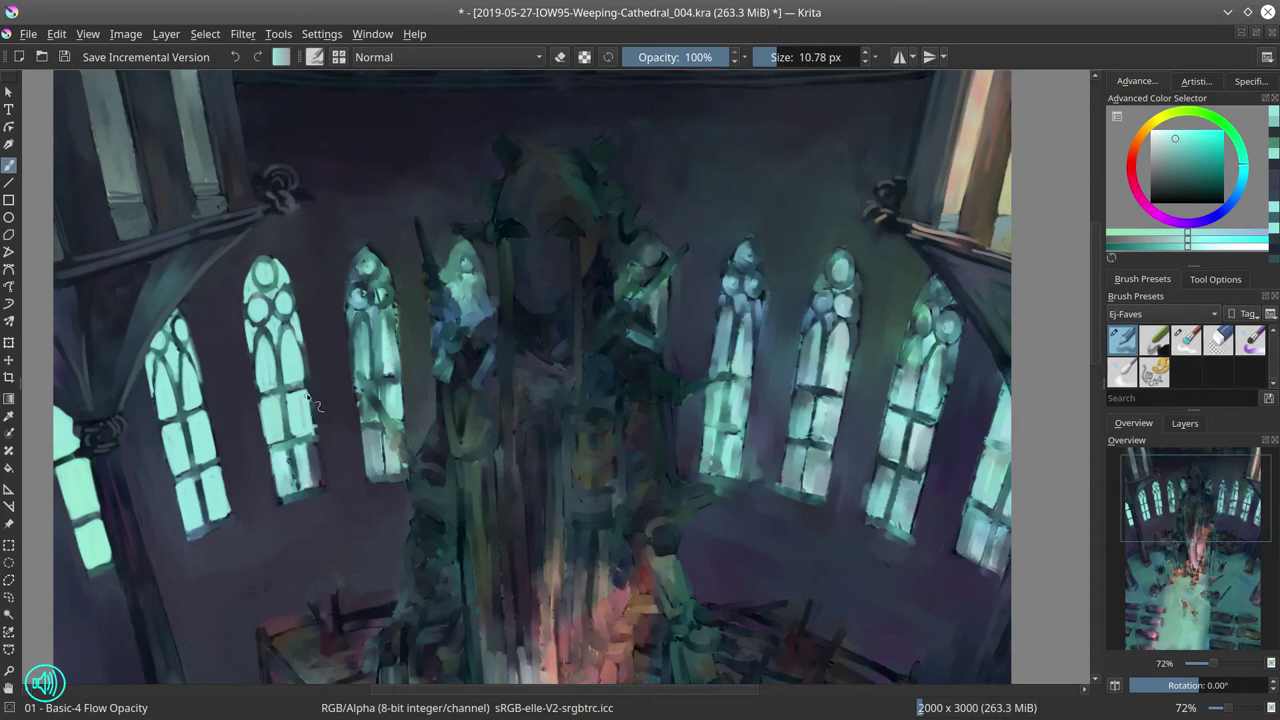
mouse_move(306, 487)
left_mouse_down()
mouse_move(272, 425)
mouse_move(255, 426)
mouse_move(329, 508)
mouse_move(272, 360)
left_mouse_up()
left_click(272, 425, "ctrl")
left_click(297, 418, "ctrl")
left_click(272, 360, "ctrl")
left_click_drag(190, 438, 200, 502)
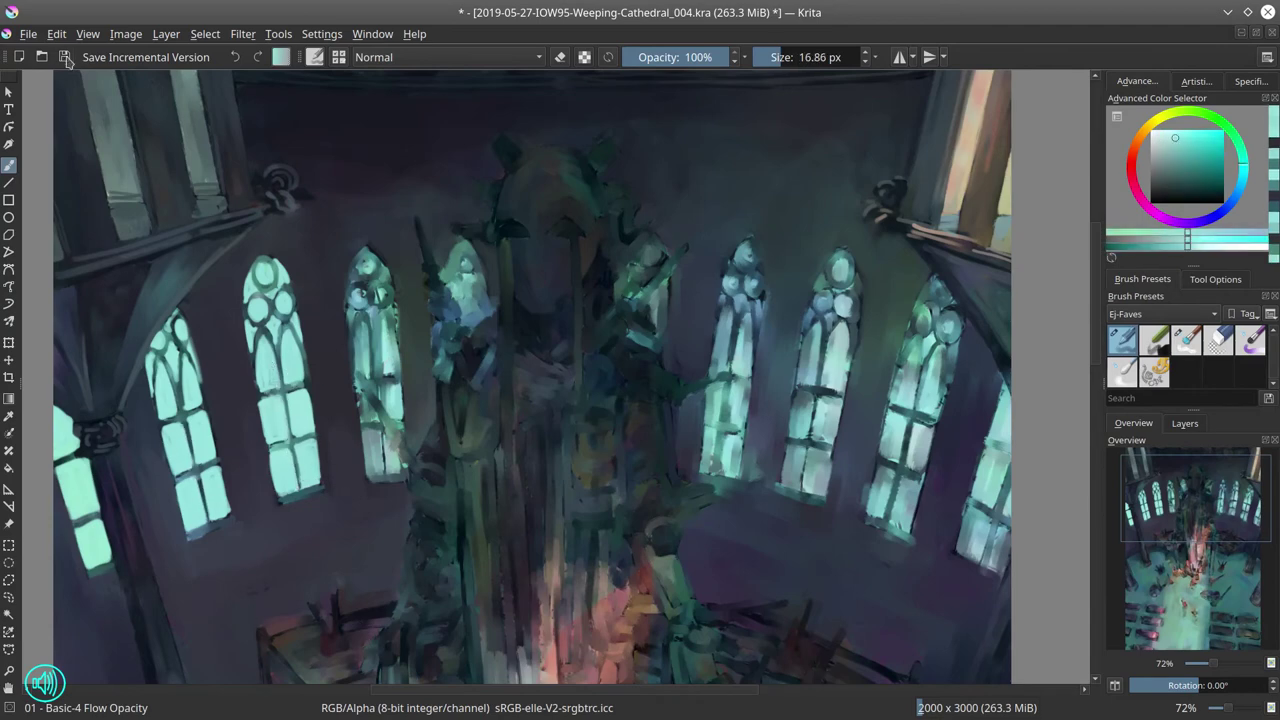
mouse_move(357, 280)
left_mouse_down()
mouse_move(330, 281)
mouse_move(369, 272)
left_mouse_up()
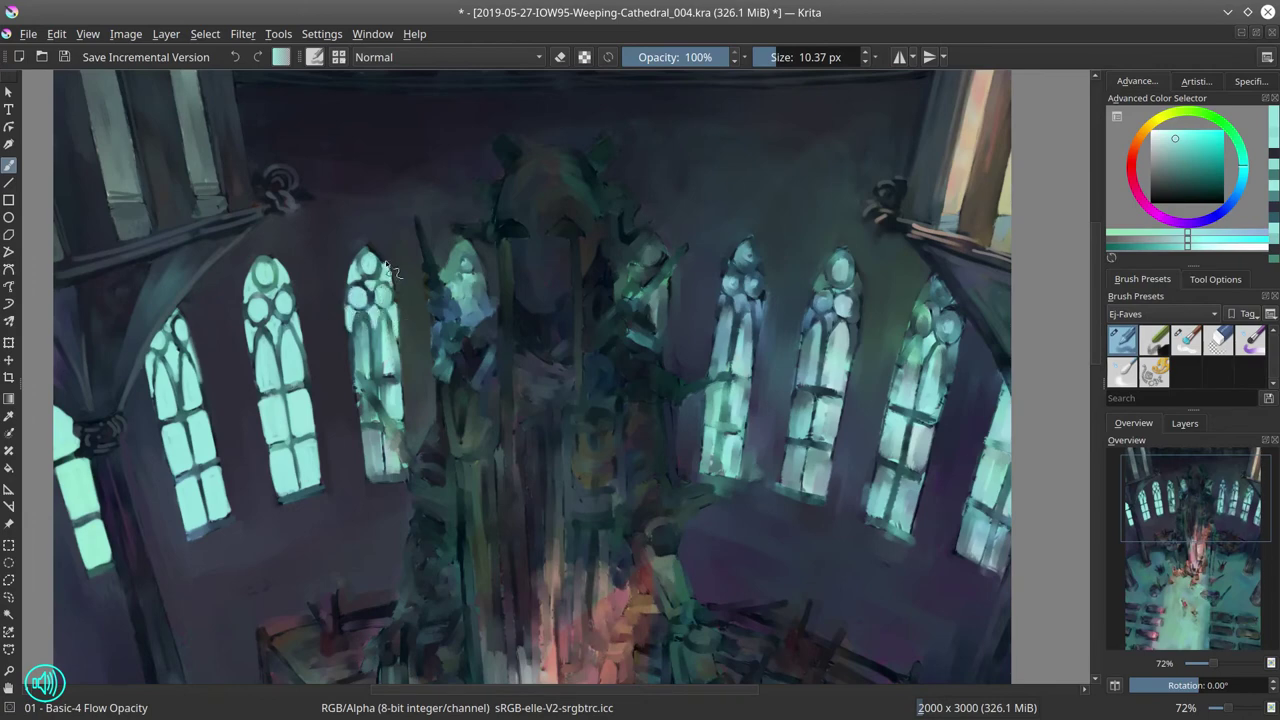
left_click_drag(357, 335, 360, 380)
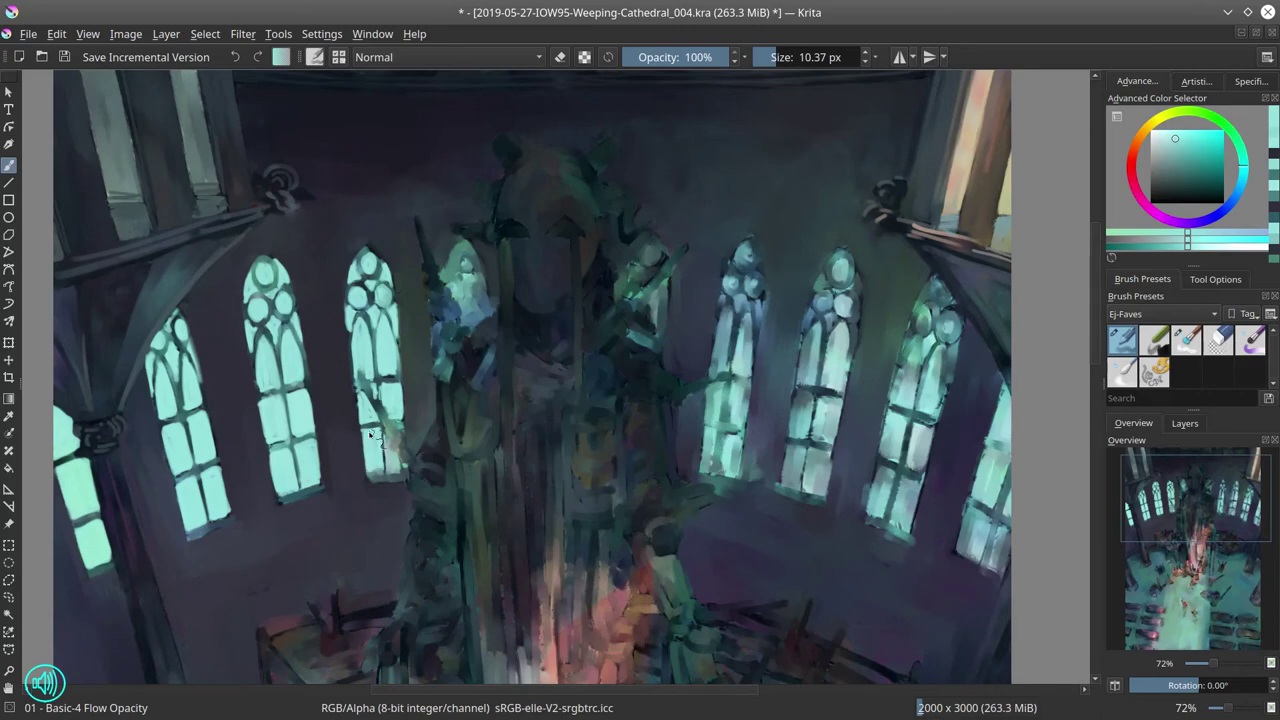
left_click(63, 57)
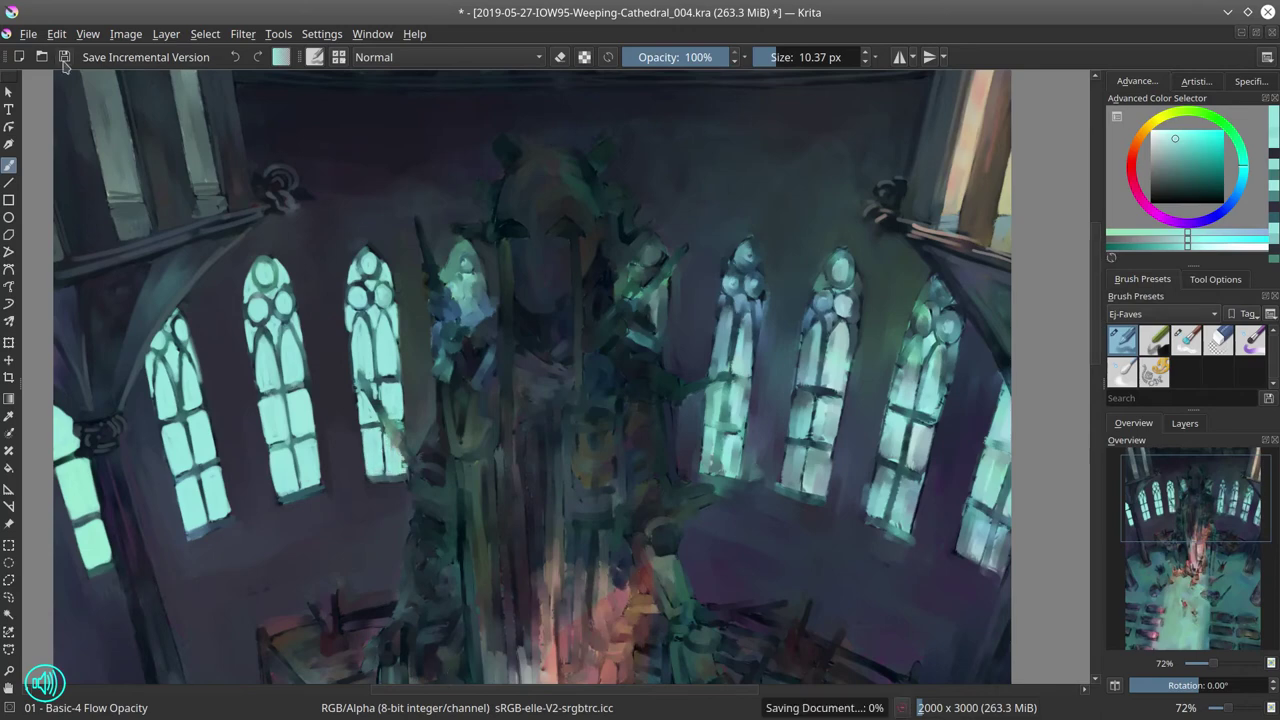
scroll(752, 360, "down", 3)
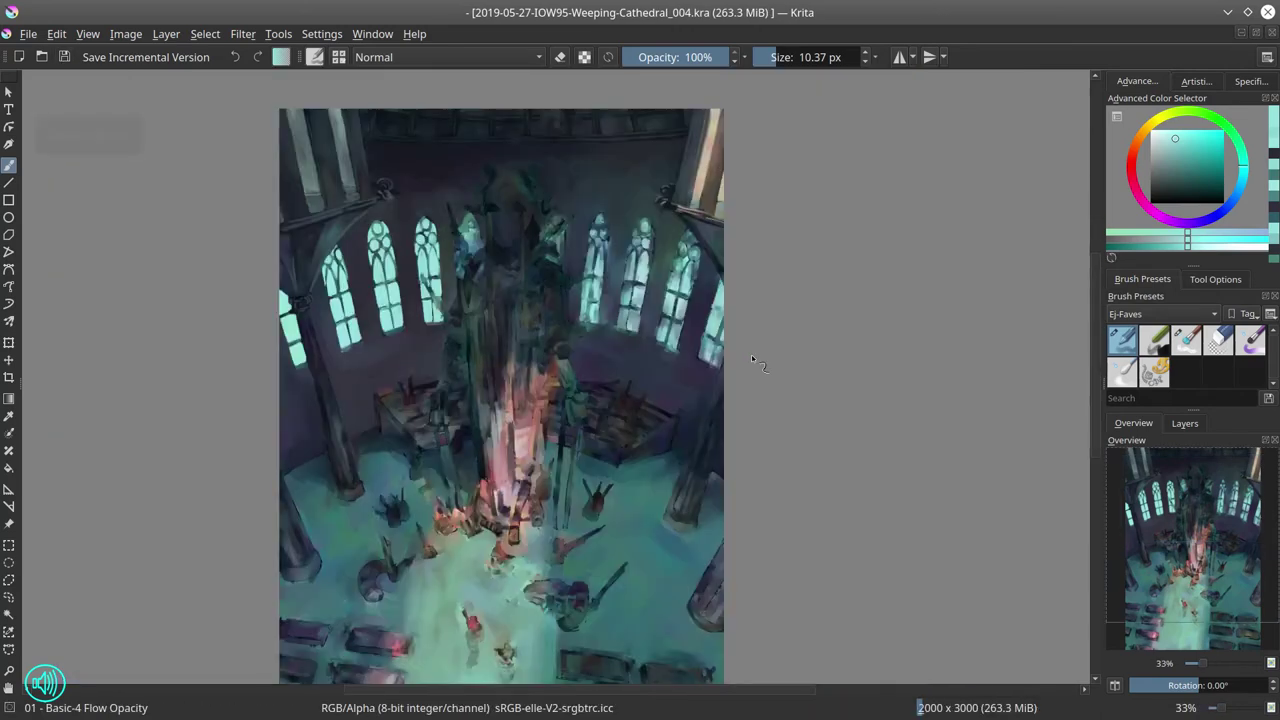
scroll(751, 354, "down", 2)
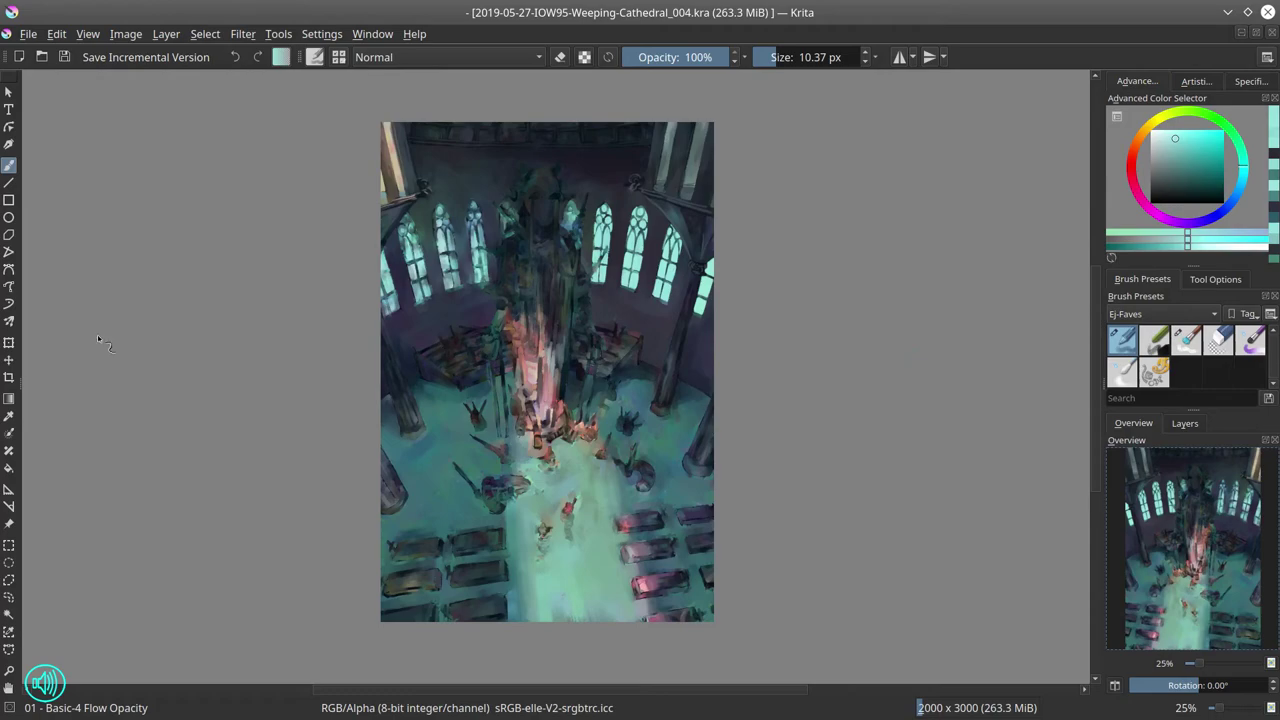
scroll(560, 355, "up", 5)
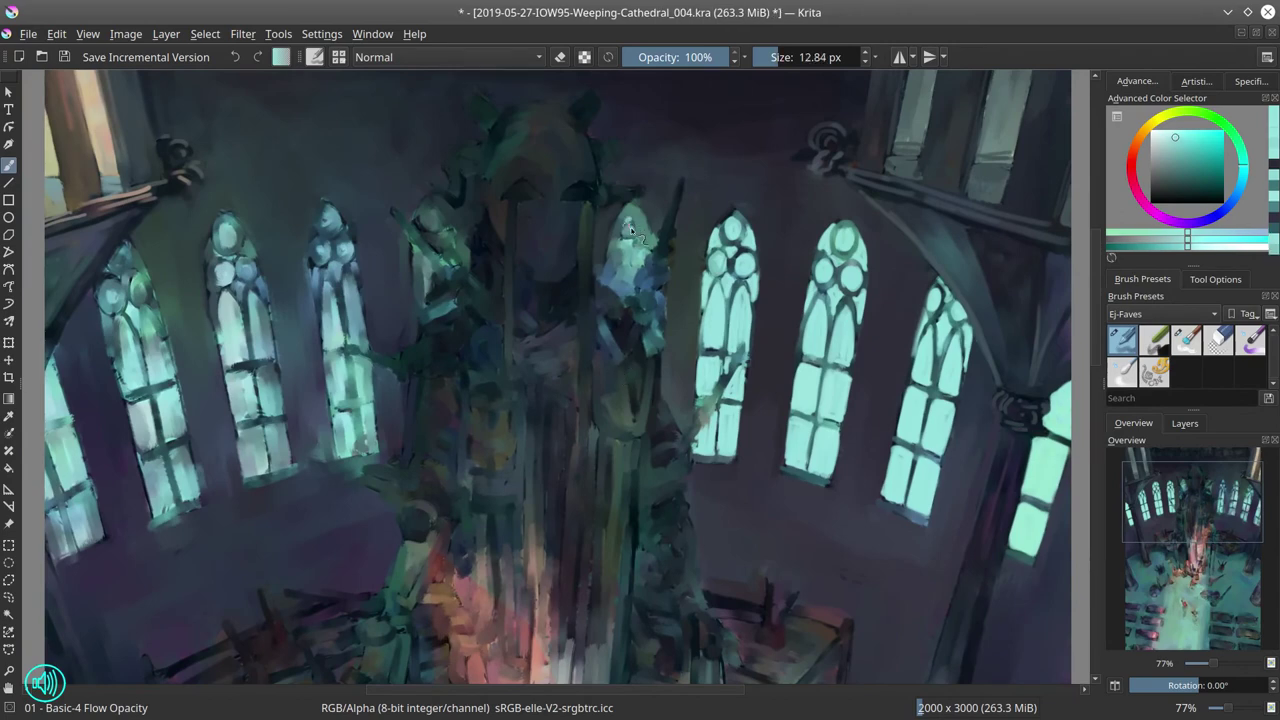
Step: Brighten the stained-glass window beside the statue with light teal, then save
mouse_move(625, 212)
left_mouse_down()
mouse_move(645, 242)
mouse_move(615, 235)
mouse_move(647, 232)
mouse_move(656, 262)
mouse_move(626, 282)
mouse_move(634, 292)
mouse_move(612, 290)
left_mouse_up()
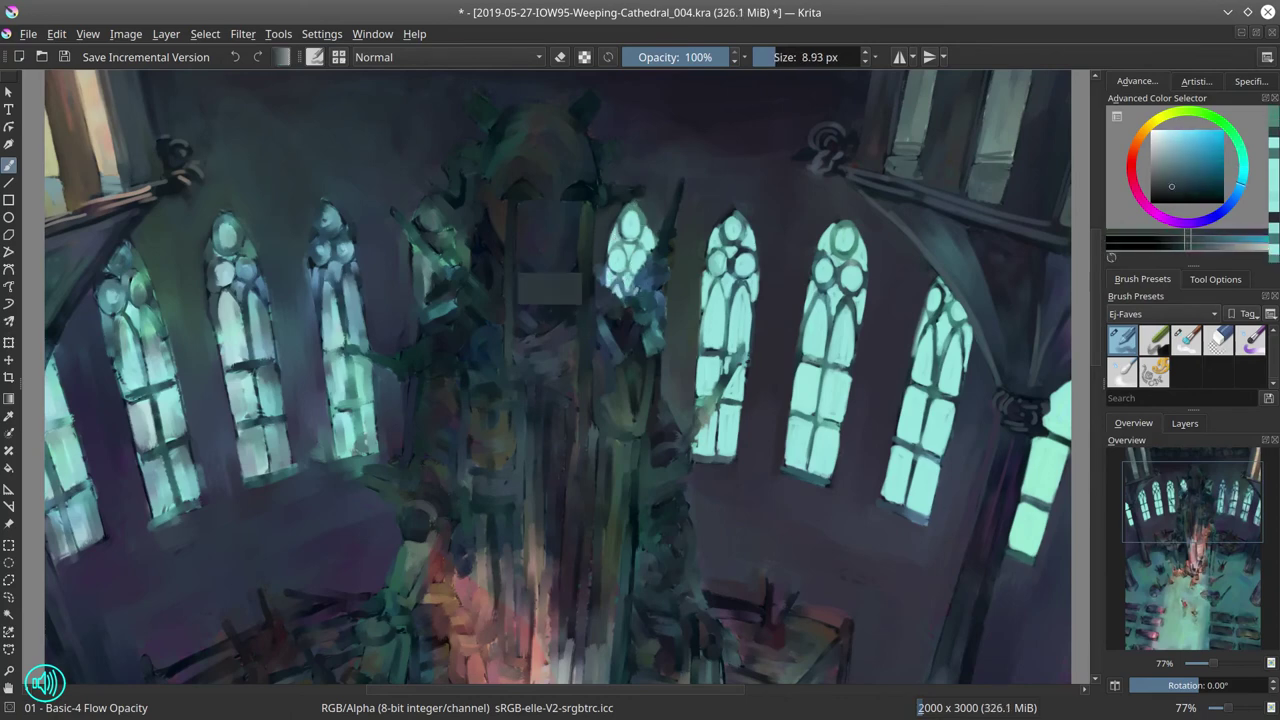
left_click_drag(606, 497, 937, 312)
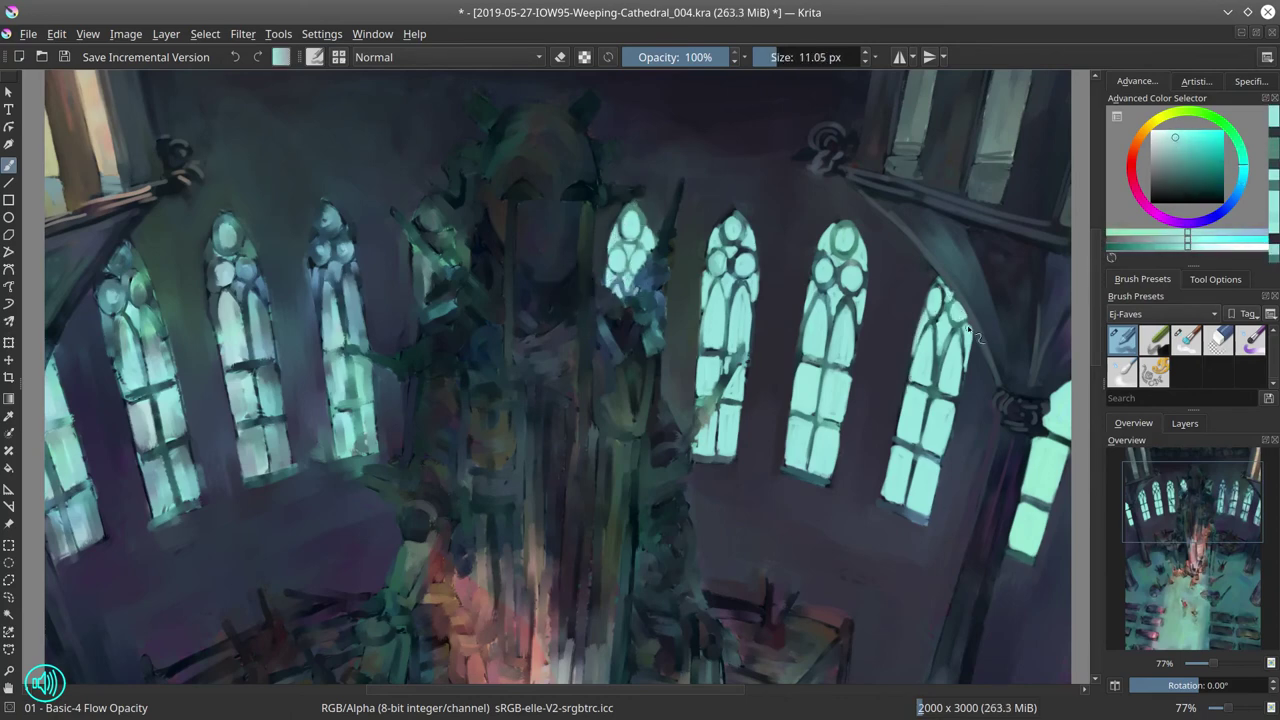
mouse_move(886, 514)
left_mouse_down()
mouse_move(435, 222)
mouse_move(450, 220)
mouse_move(450, 258)
mouse_move(418, 265)
left_mouse_up()
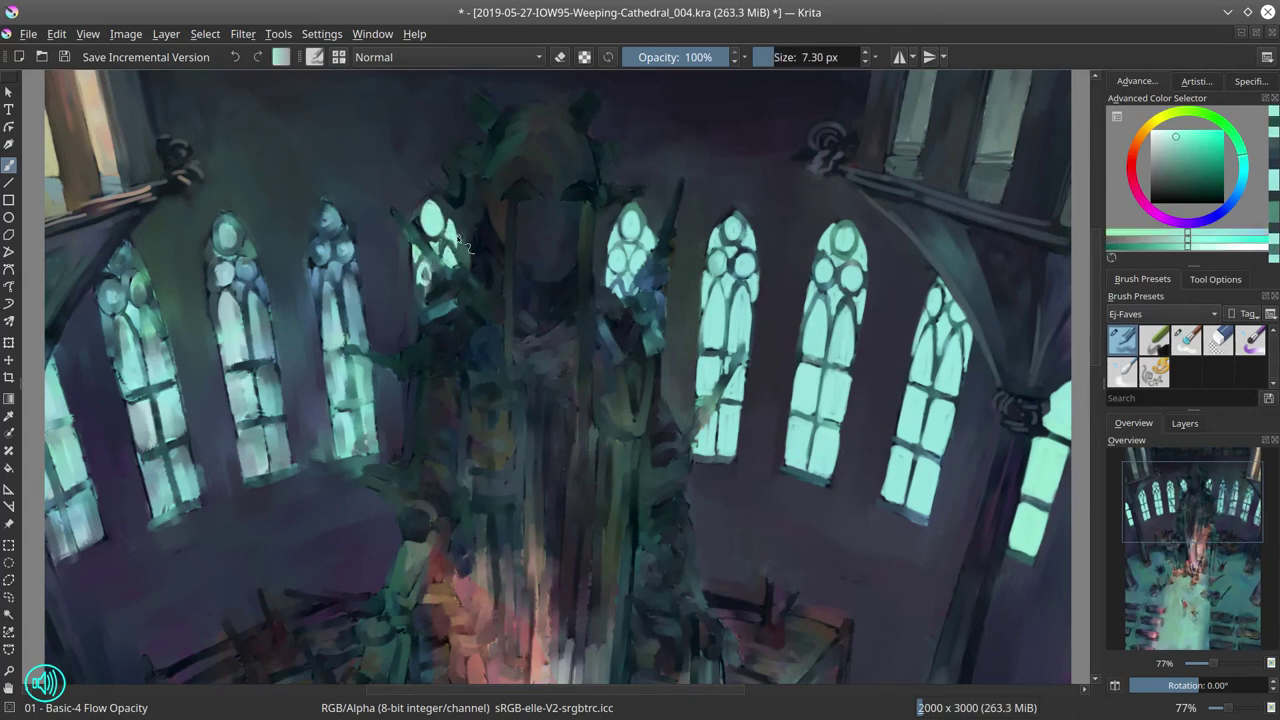
left_click(436, 231, "ctrl")
left_click(425, 272, "ctrl")
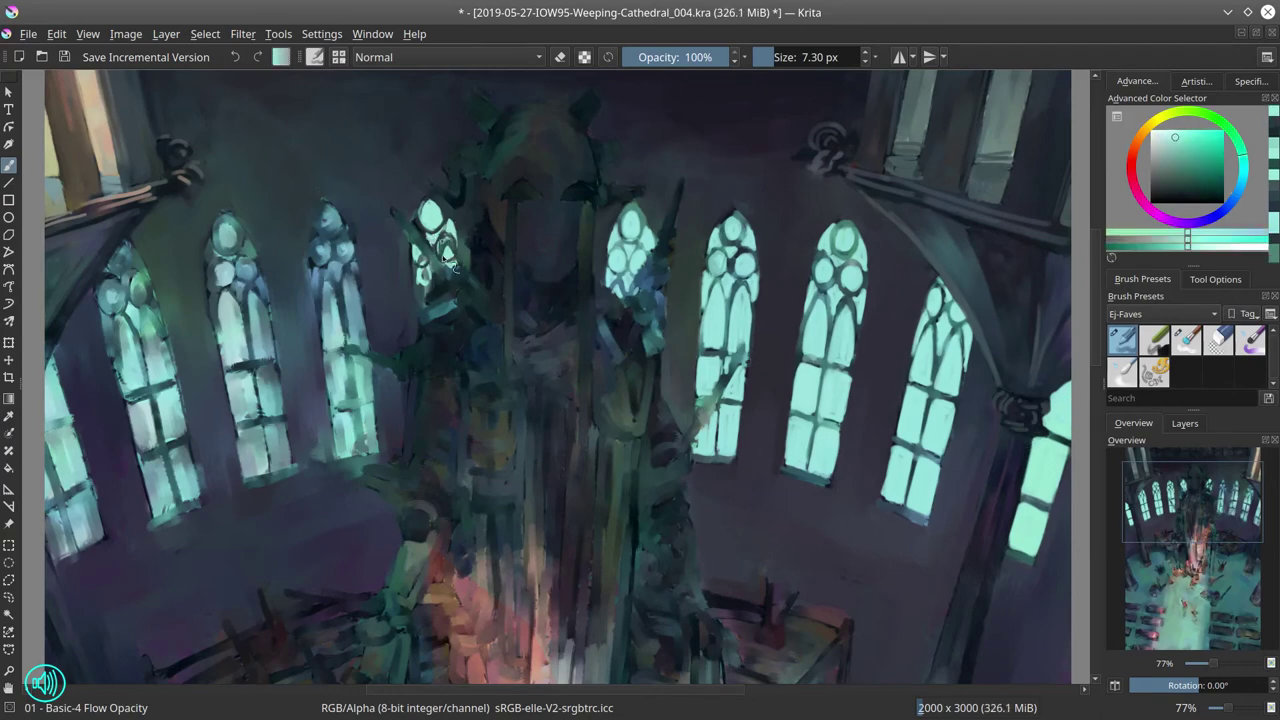
left_click(440, 250, "ctrl")
left_click(456, 284, "ctrl")
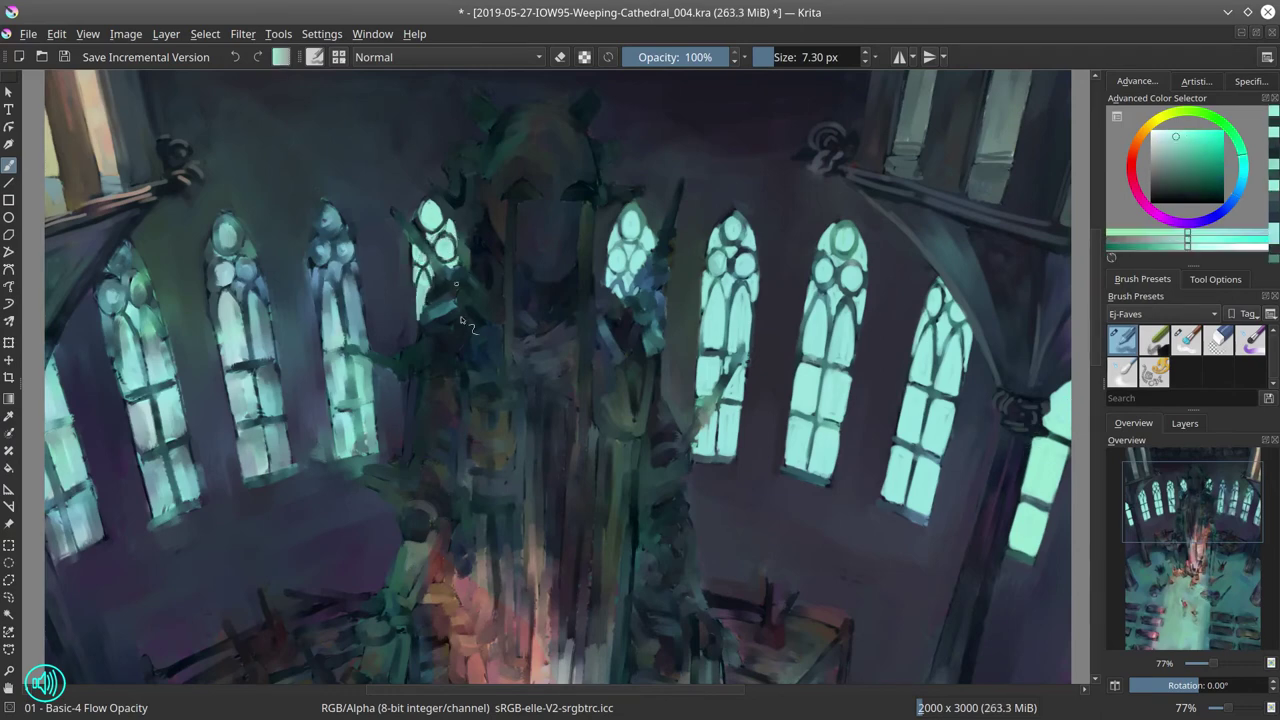
key("ctrl+alt+s")
Step: Dab cyan onto the upper window panes with a smaller brush and save again
key("bracketleft")
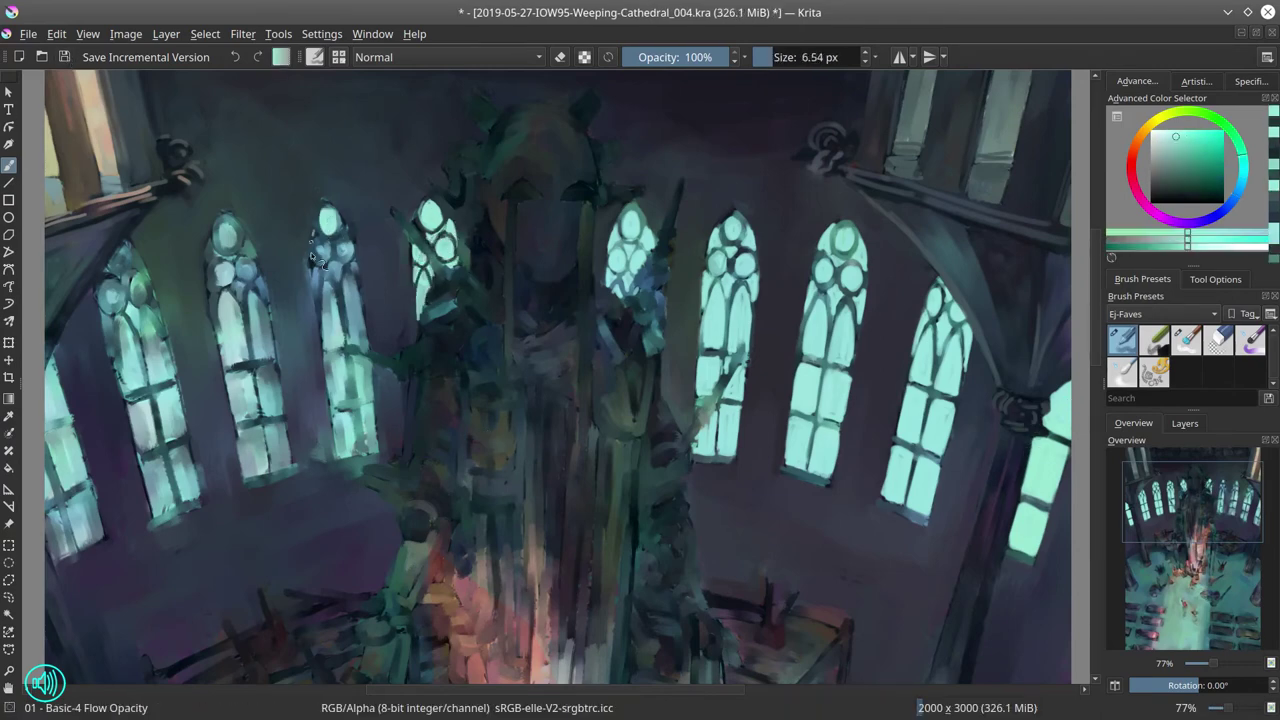
mouse_move(345, 240)
left_mouse_down()
mouse_move(372, 242)
mouse_move(352, 268)
mouse_move(330, 270)
mouse_move(335, 340)
mouse_move(368, 378)
mouse_move(348, 345)
mouse_move(340, 445)
mouse_move(372, 425)
mouse_move(312, 424)
mouse_move(296, 448)
left_mouse_up()
left_click(340, 255, "ctrl")
left_click(310, 424, "ctrl")
key("ctrl+s")
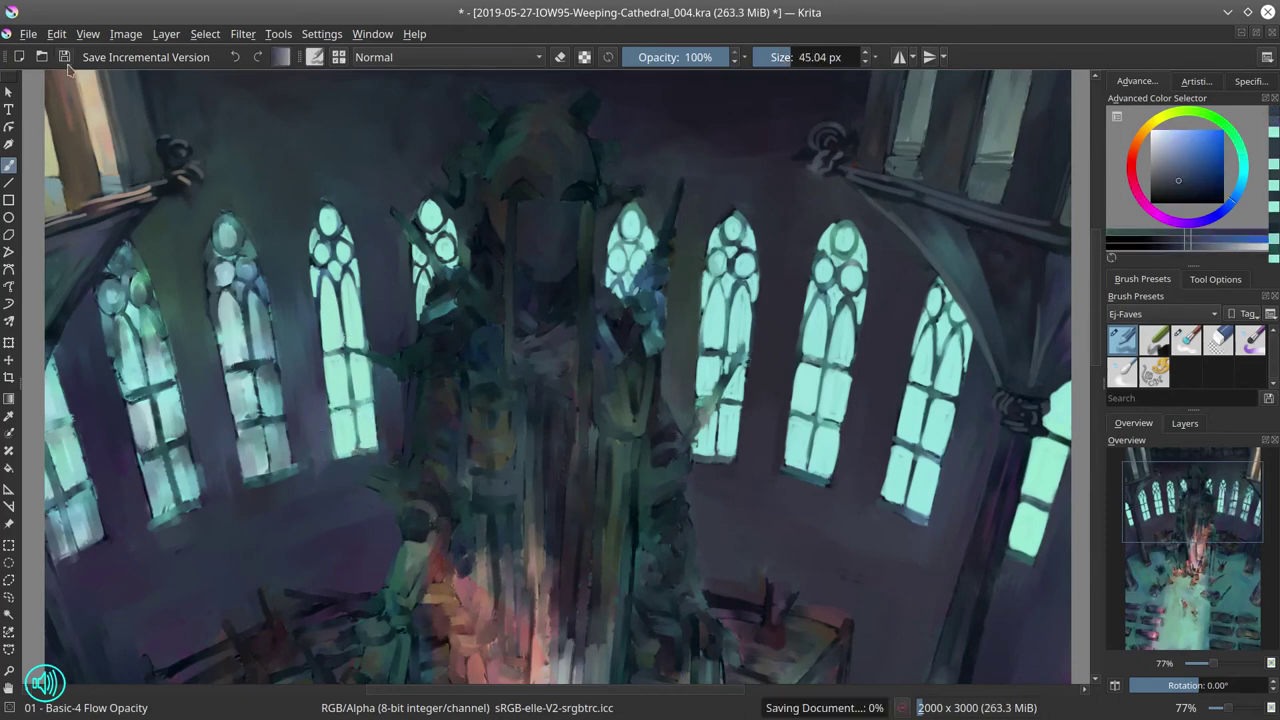
left_click_drag(465, 226, 477, 380)
left_click(1040, 380, "ctrl")
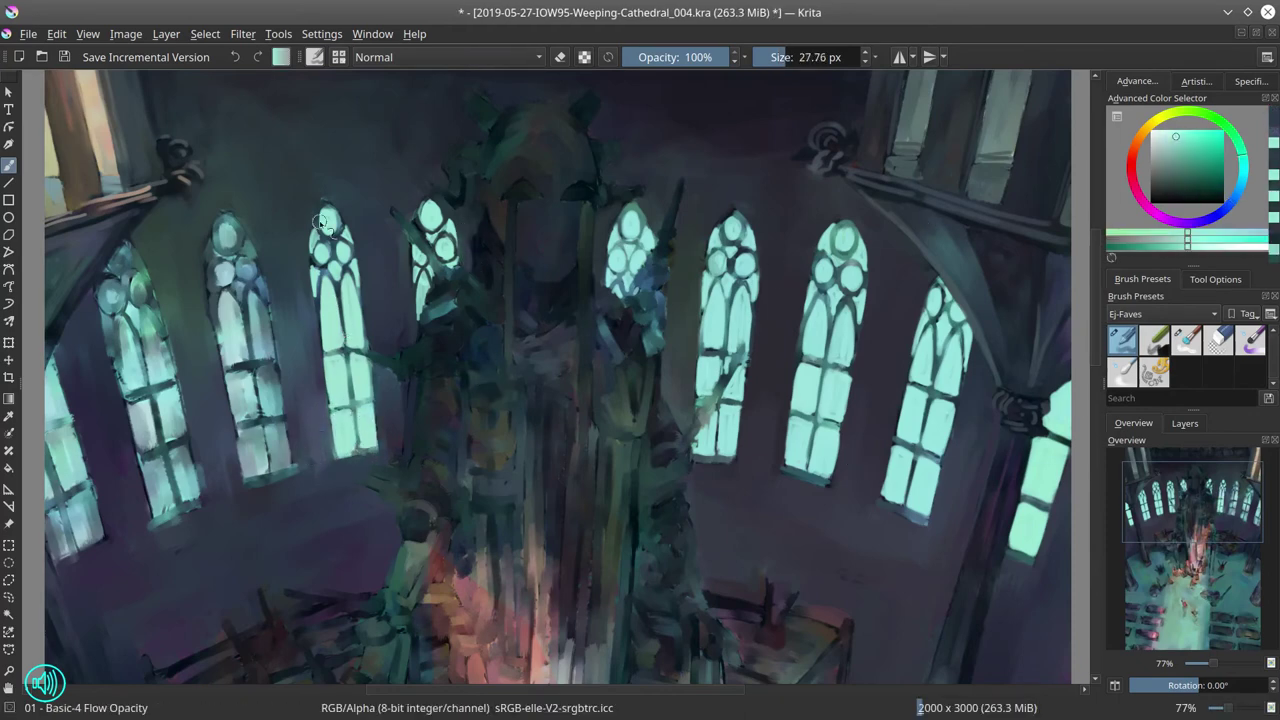
mouse_move(1040, 380)
left_mouse_down()
mouse_move(240, 393)
mouse_move(222, 300)
mouse_move(265, 320)
mouse_move(245, 384)
mouse_move(248, 468)
mouse_move(278, 412)
mouse_move(243, 430)
left_mouse_up()
key("]")
key("[")
Step: Paint bright cyan over the far-left window's tracery and top, middle and lower panes
mouse_move(260, 286)
left_mouse_down()
mouse_move(216, 254)
mouse_move(253, 253)
mouse_move(227, 229)
mouse_move(232, 413)
mouse_move(281, 374)
left_mouse_up()
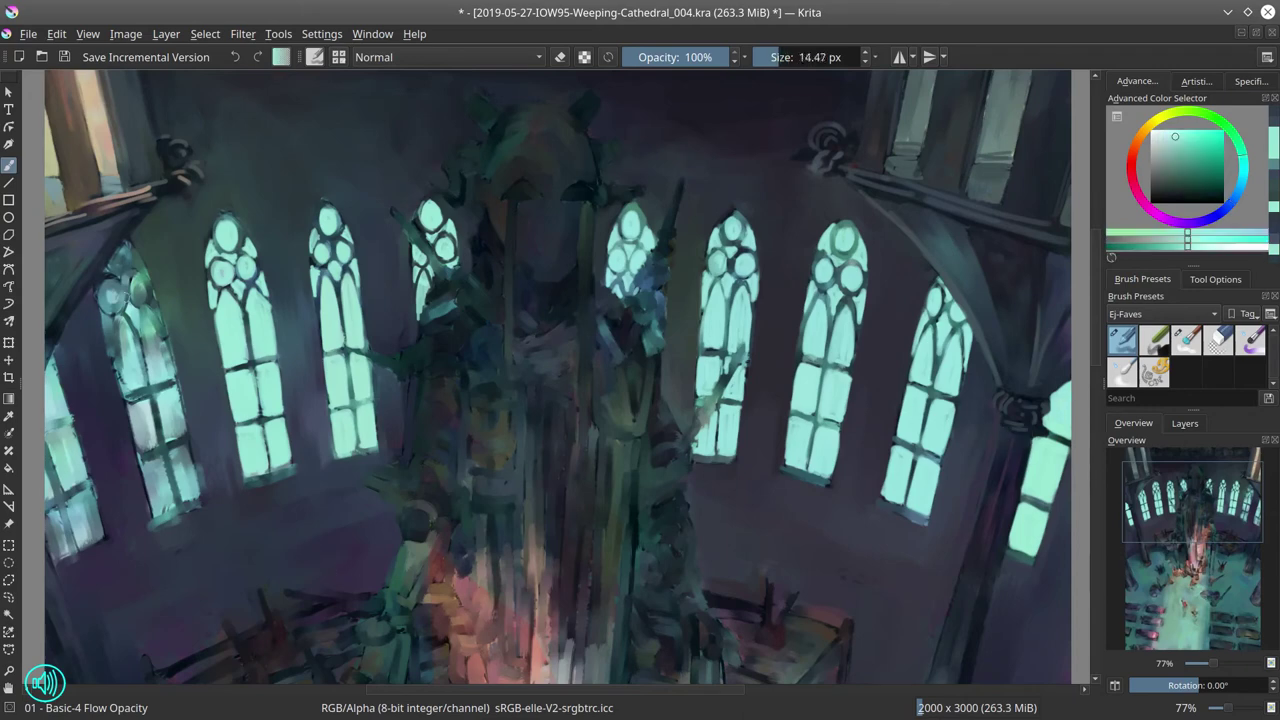
mouse_move(115, 300)
left_mouse_down()
mouse_move(122, 261)
mouse_move(118, 277)
mouse_move(143, 268)
mouse_move(118, 250)
left_mouse_up()
mouse_move(132, 440)
left_mouse_down()
mouse_move(140, 402)
mouse_move(160, 400)
mouse_move(185, 465)
mouse_move(158, 490)
left_mouse_up()
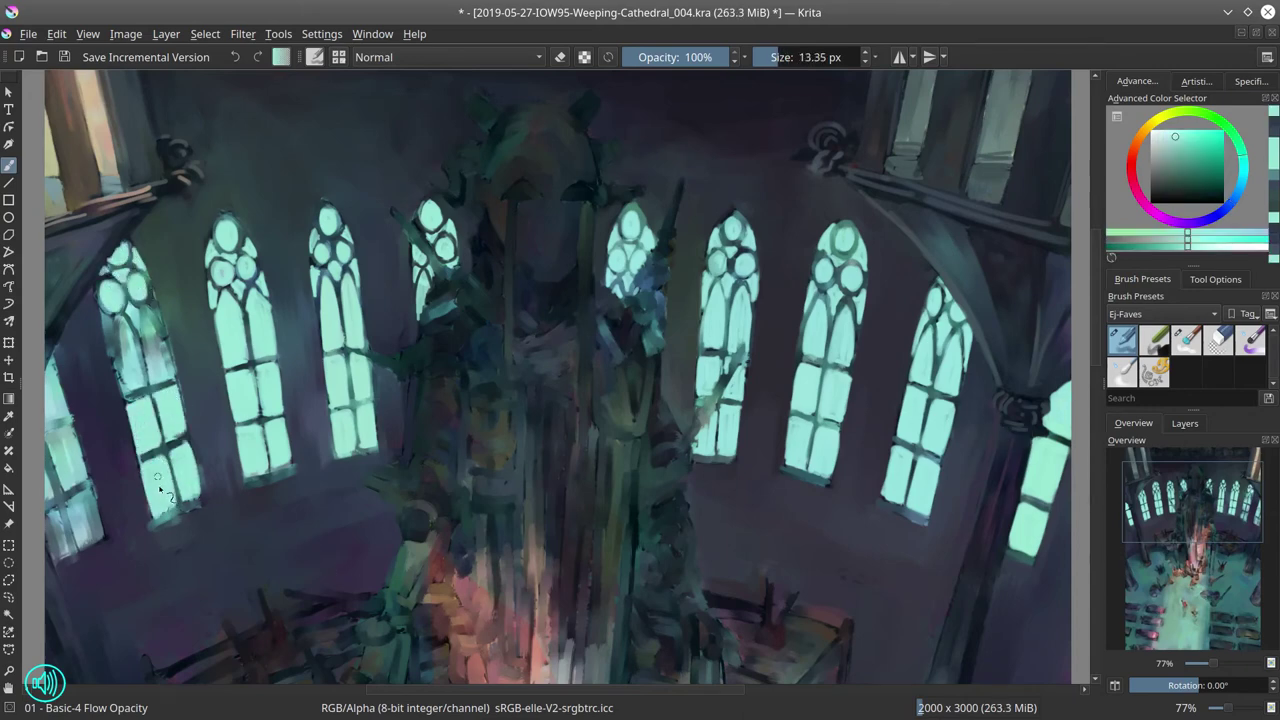
mouse_move(127, 388)
left_mouse_down()
mouse_move(132, 346)
mouse_move(155, 377)
mouse_move(122, 343)
mouse_move(162, 372)
mouse_move(152, 292)
left_mouse_up()
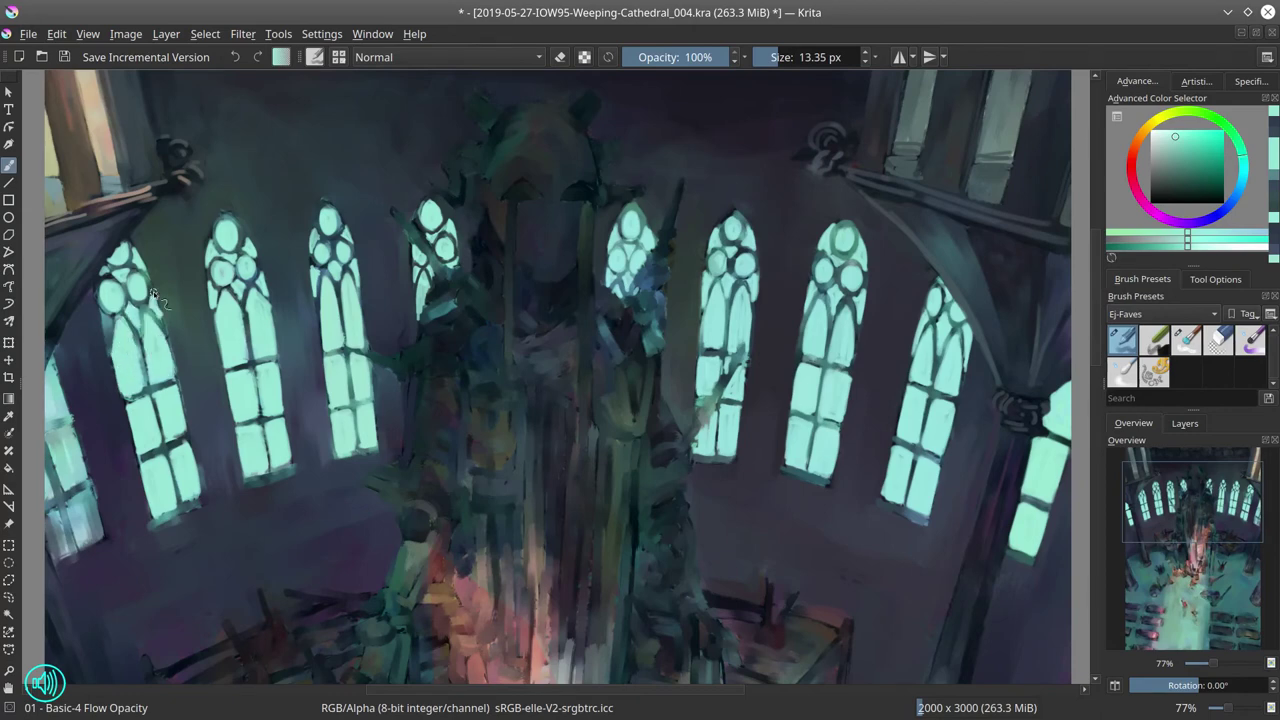
left_click_drag(174, 437, 200, 500)
mouse_move(55, 420)
left_mouse_down()
mouse_move(61, 458)
mouse_move(82, 458)
mouse_move(55, 490)
mouse_move(98, 538)
mouse_move(48, 548)
mouse_move(61, 532)
mouse_move(46, 518)
mouse_move(58, 462)
left_mouse_up()
left_click(52, 572, "ctrl")
left_click_drag(52, 572, 76, 561)
left_click(171, 557, "ctrl")
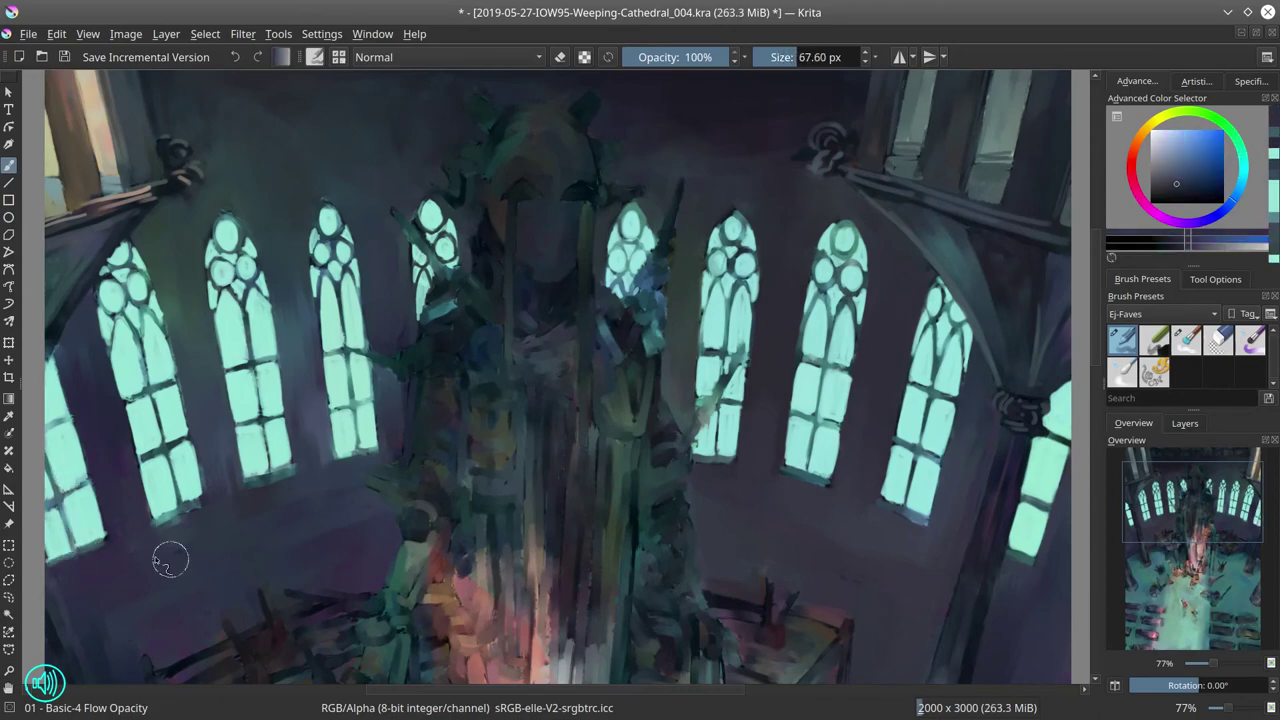
key("bracketleft")
key("bracketleft")
key("bracketleft")
left_click(190, 194, "ctrl")
Step: Save, zoom out to view the whole cathedral, then zoom back in on the central pillar
left_click(190, 194, "ctrl")
key("bracketleft")
scroll(210, 245, "down", 5)
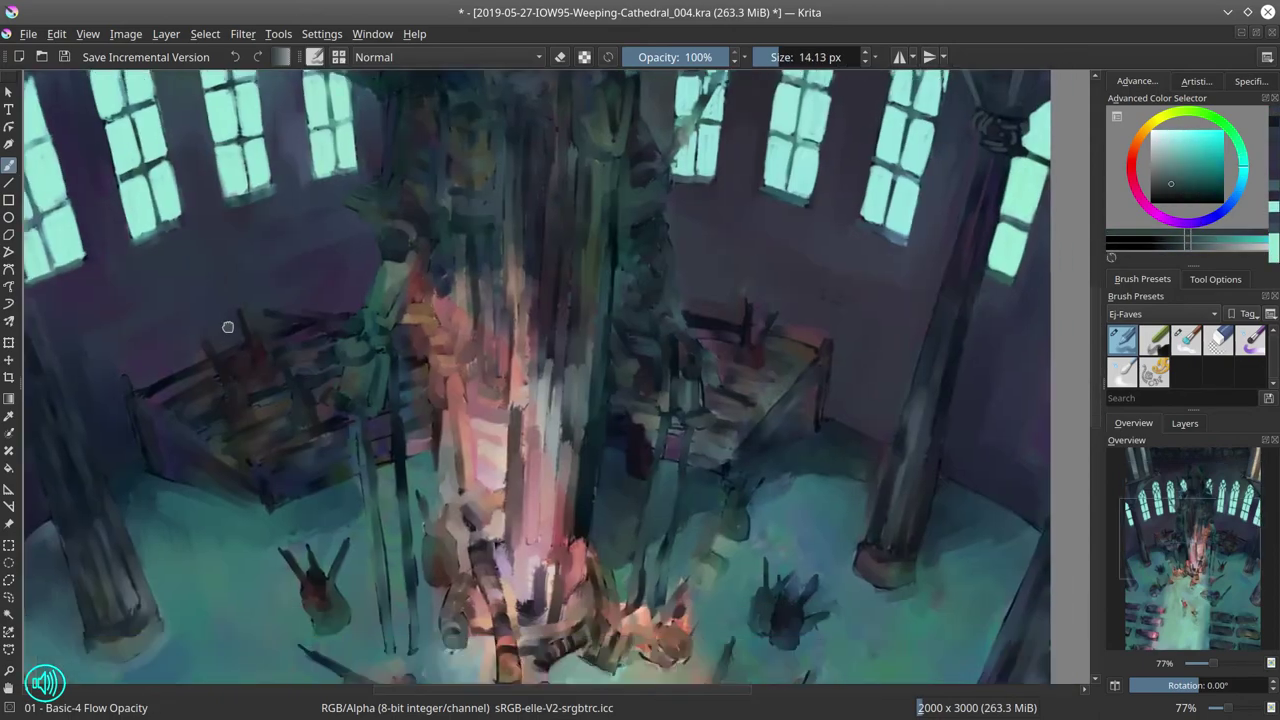
key("ctrl+s")
key("minus")
key("minus")
key("minus")
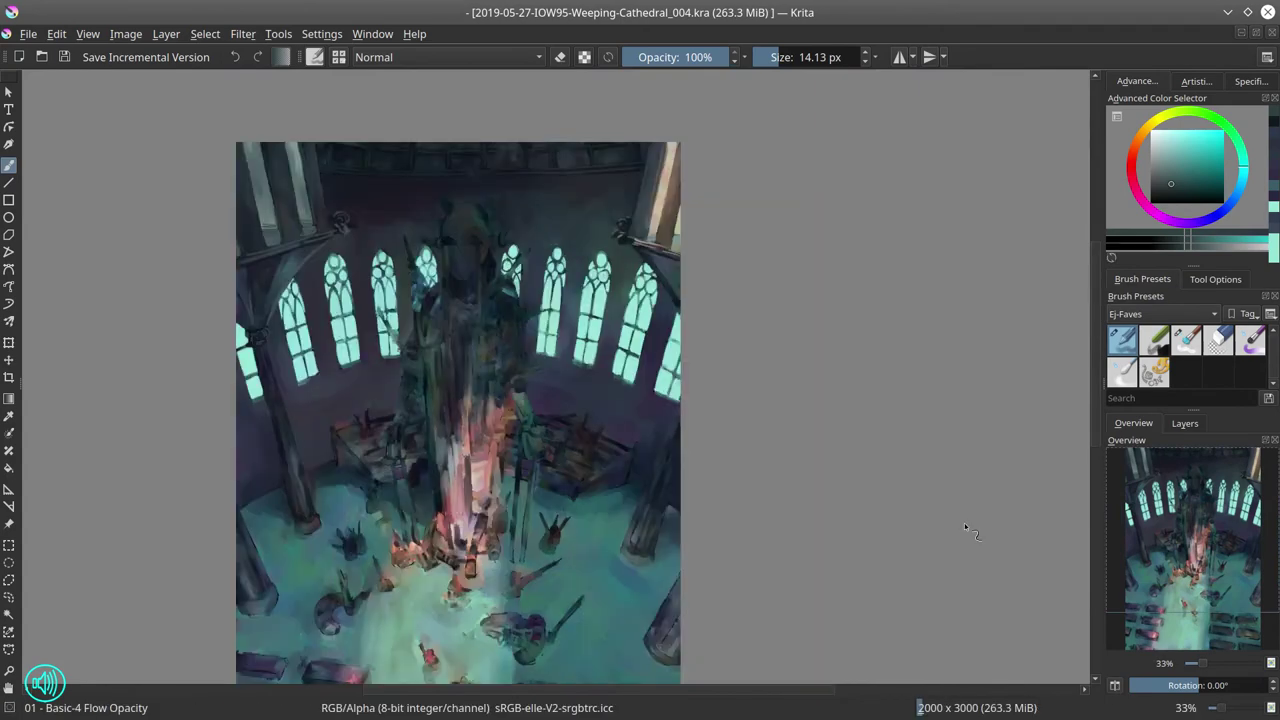
key("minus")
left_click_drag(964, 523, 952, 497)
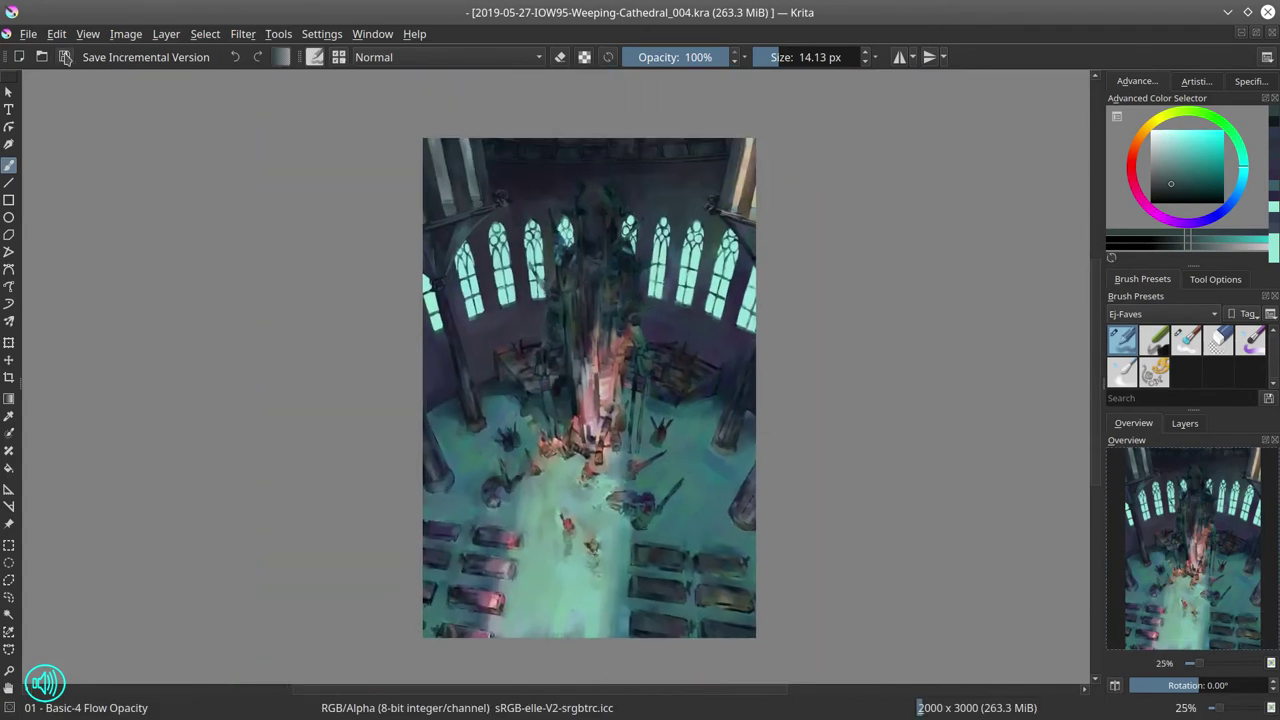
left_click(533, 17)
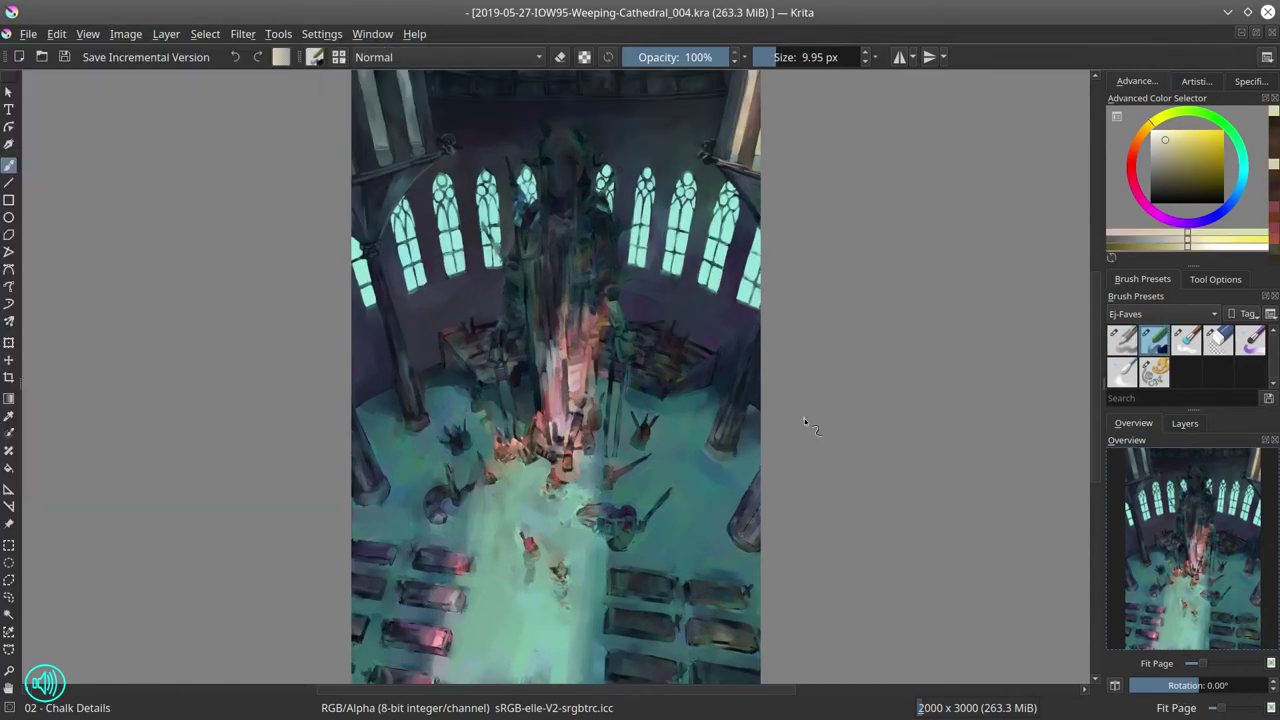
key("plus")
key("plus")
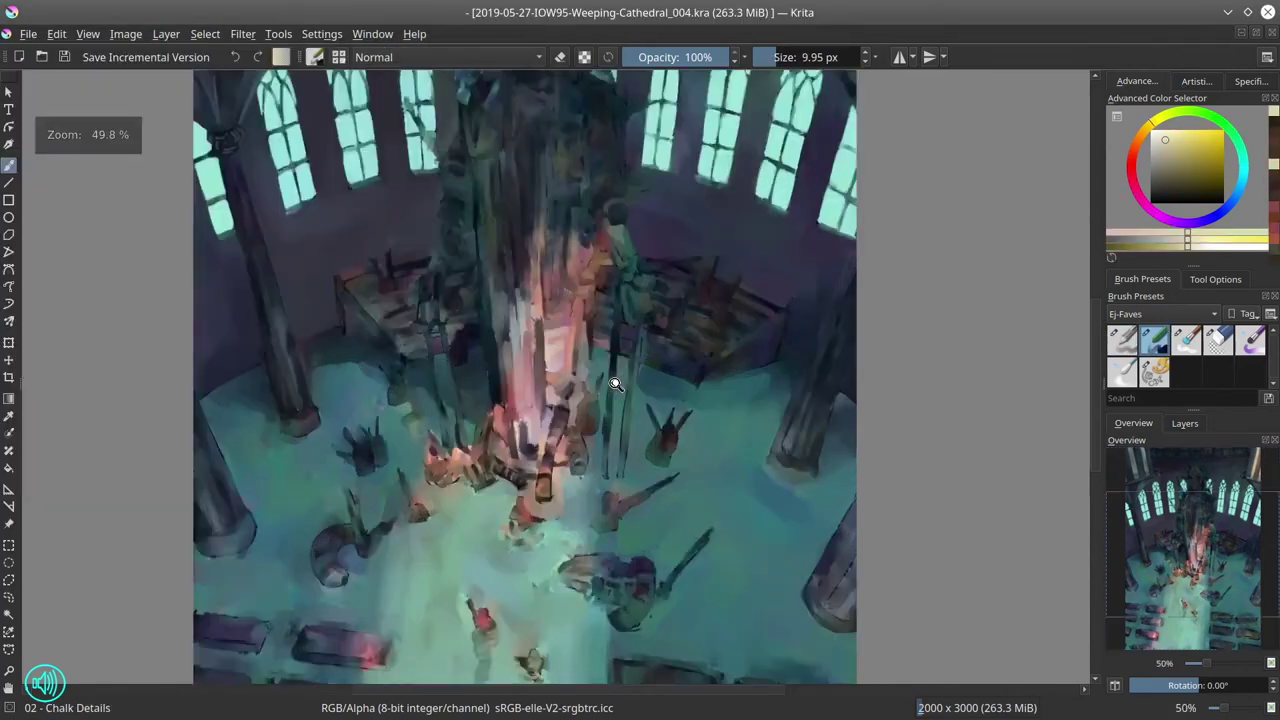
Step: Paint teal over the floor beside the left pillar and save
left_click(163, 457, "ctrl")
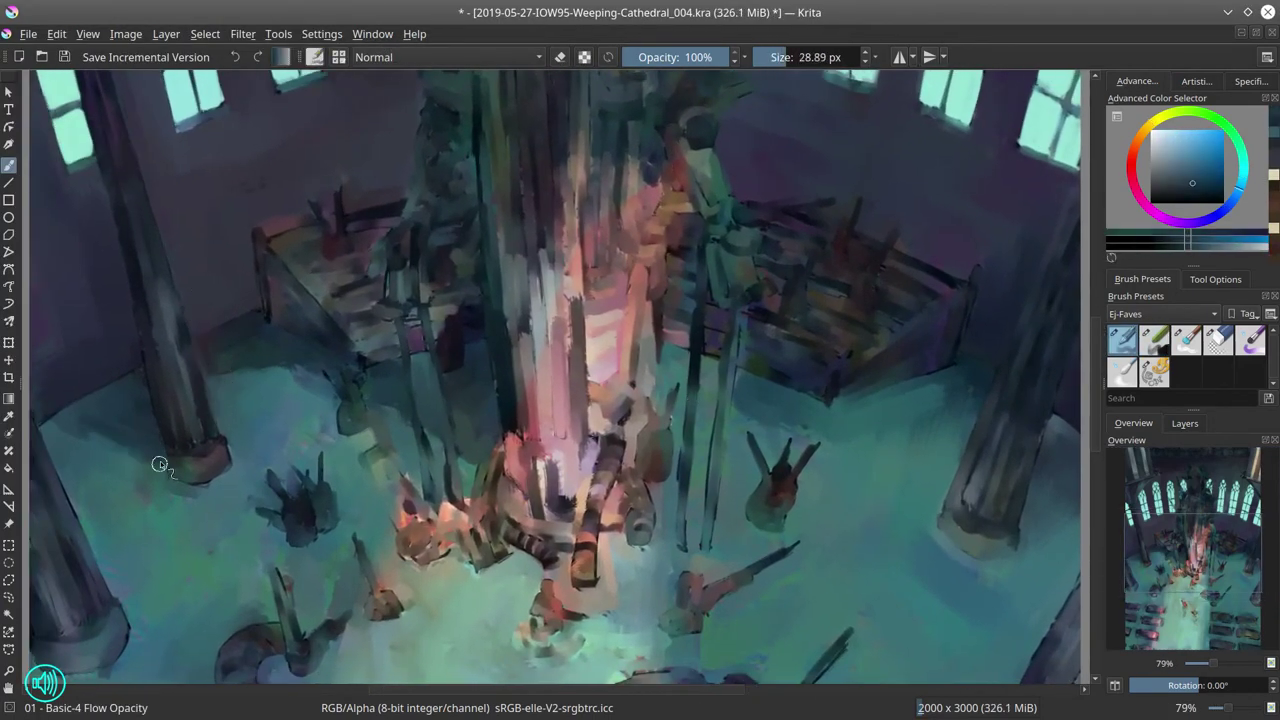
key("bracketleft")
key("bracketleft")
key("bracketleft")
key("bracketleft")
key("bracketleft")
left_click(155, 395, "ctrl")
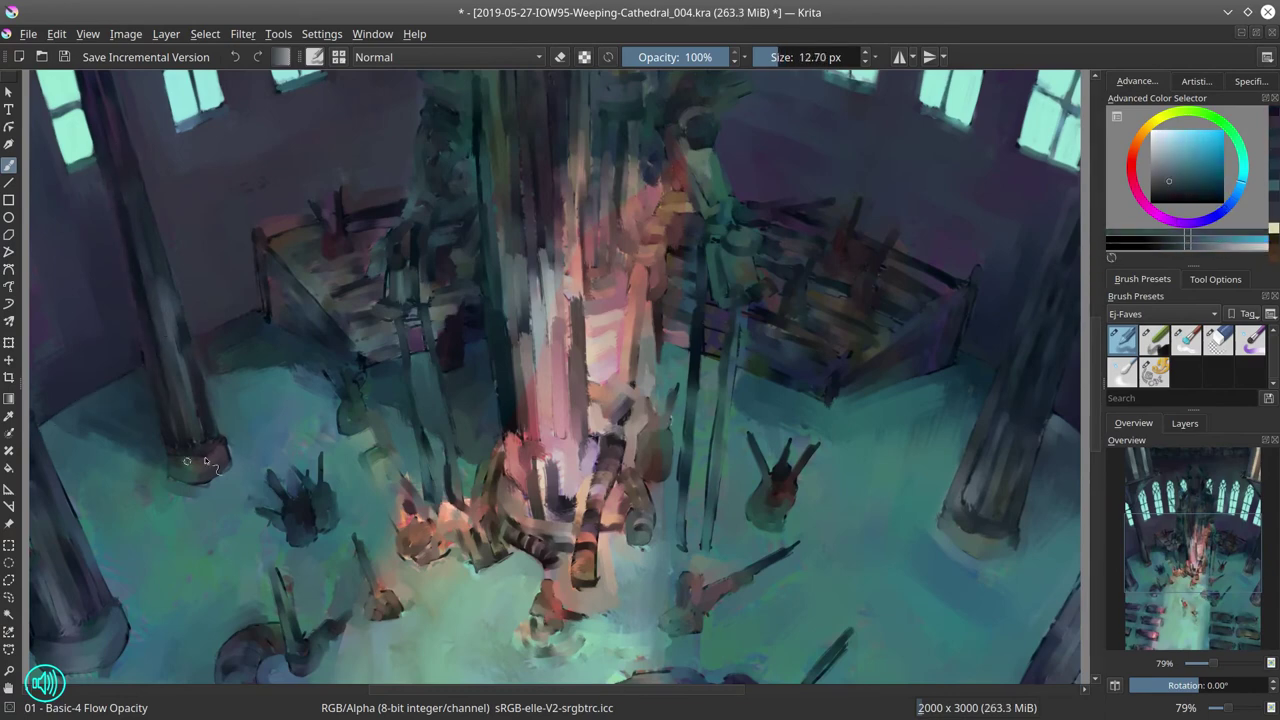
mouse_move(155, 395)
left_mouse_down()
mouse_move(238, 435)
mouse_move(166, 288)
mouse_move(211, 439)
left_mouse_up()
left_click_drag(134, 205, 162, 169)
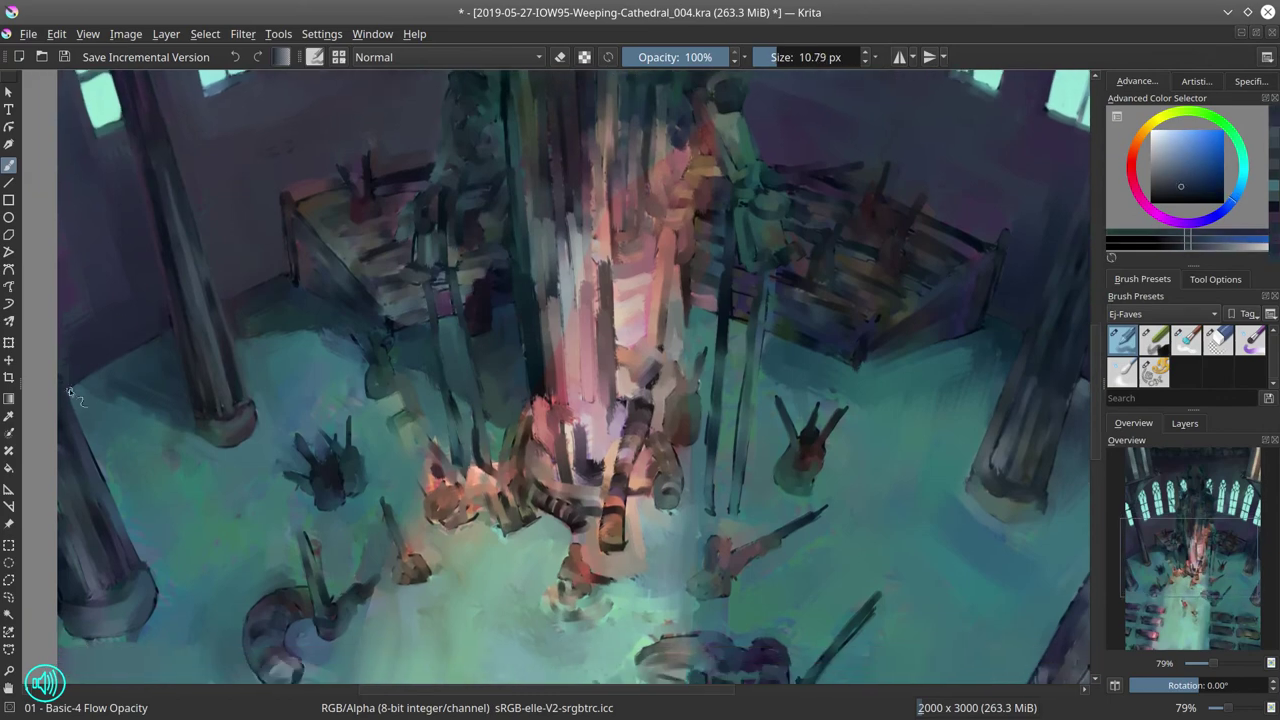
left_click(129, 463, "ctrl")
mouse_move(129, 463)
left_mouse_down()
mouse_move(131, 567)
mouse_move(122, 581)
mouse_move(81, 562)
mouse_move(74, 601)
mouse_move(143, 632)
left_mouse_up()
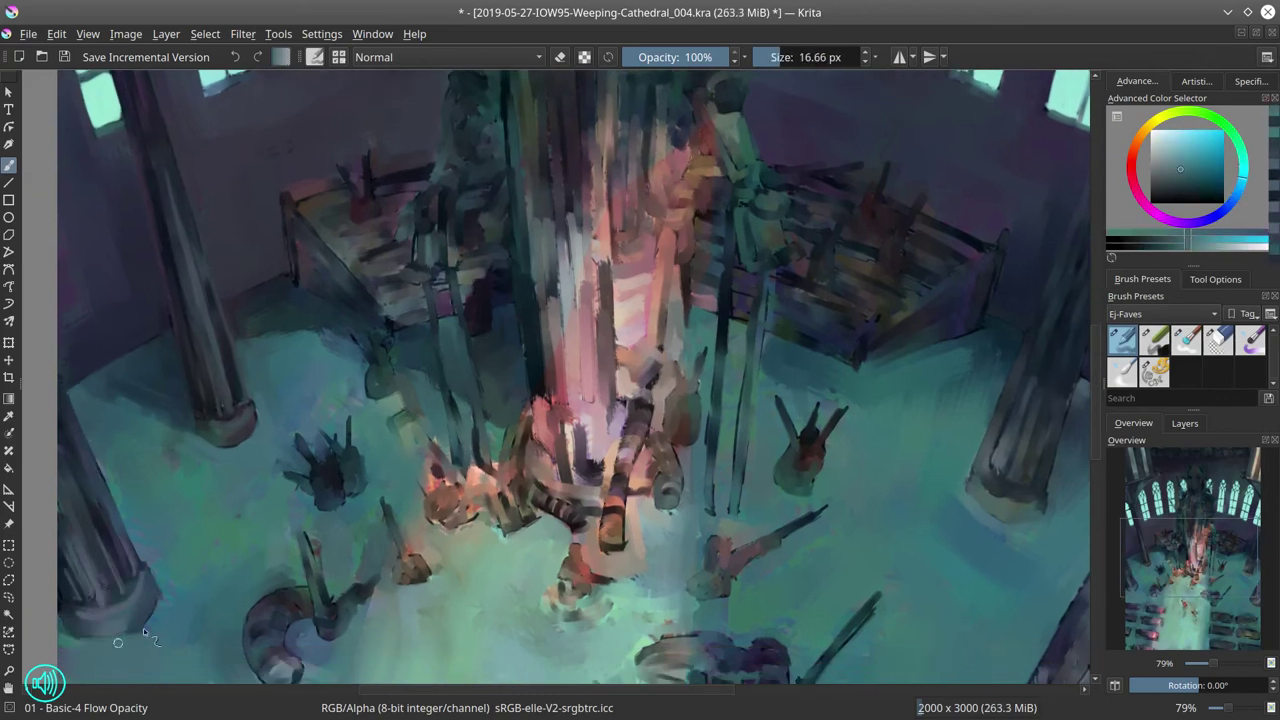
left_click(64, 57)
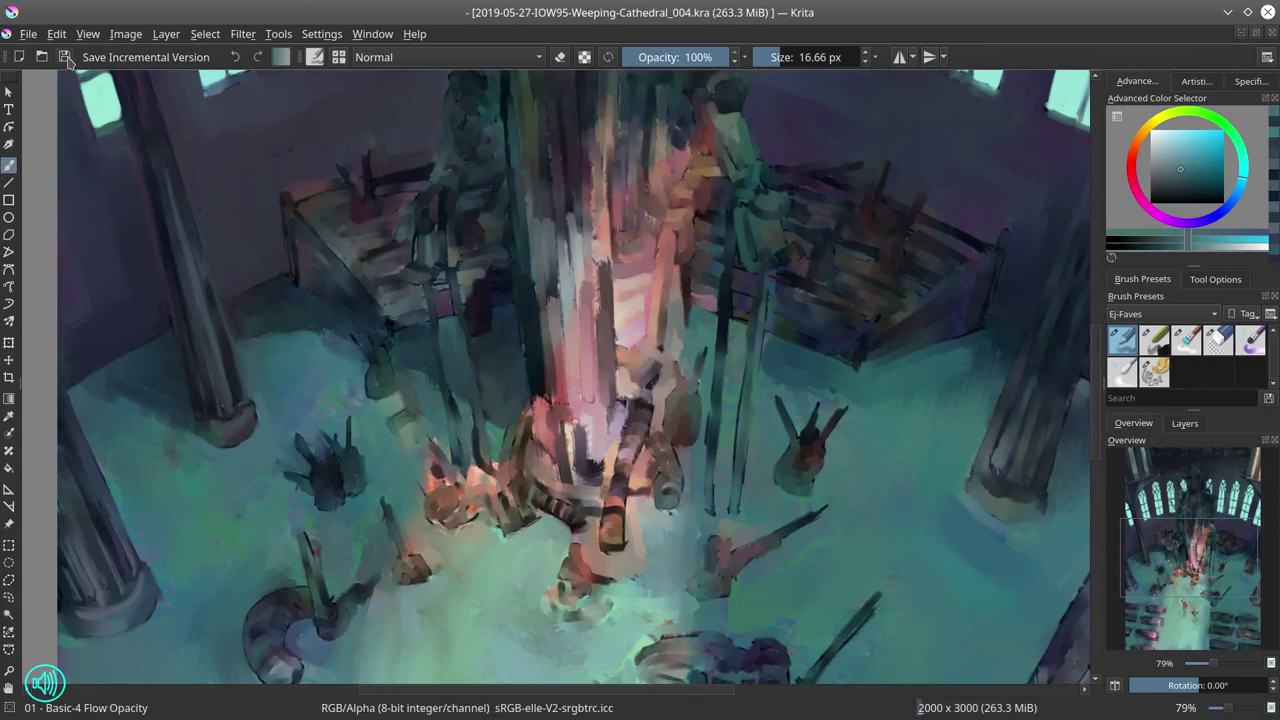
Step: Paint blue-grey strokes up the right pillar
left_click_drag(764, 289, 529, 269)
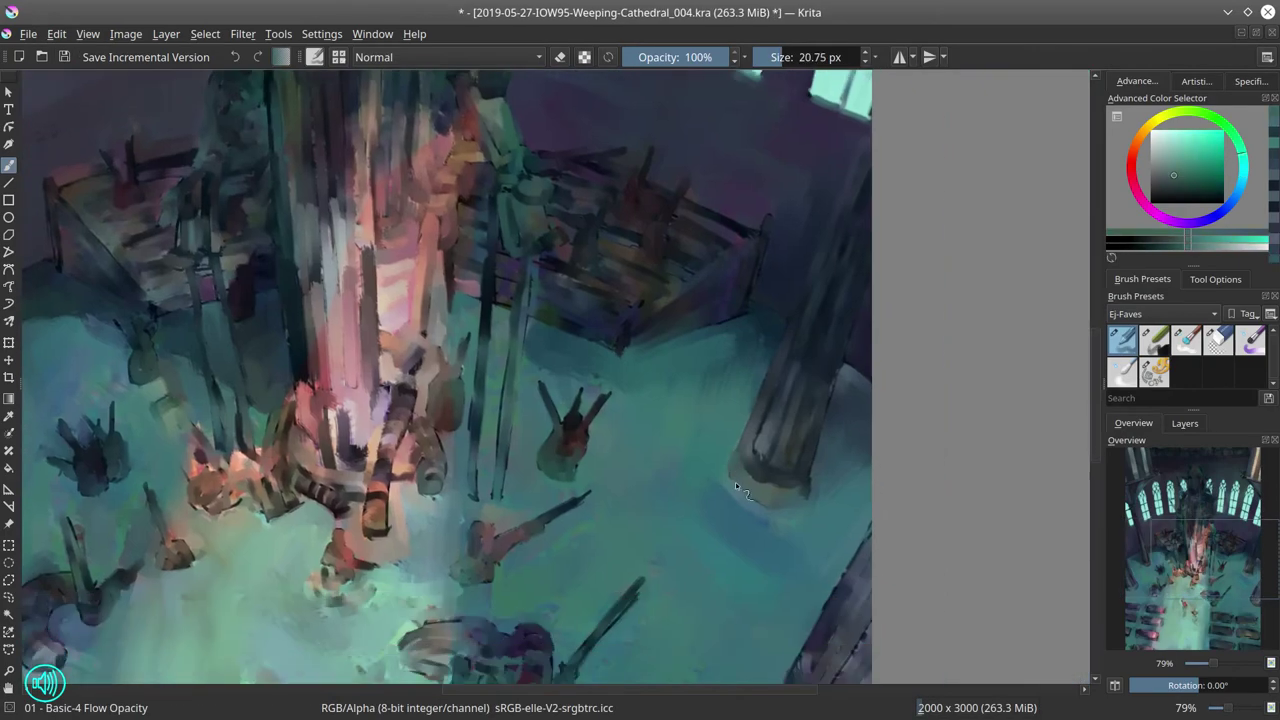
mouse_move(815, 505)
left_mouse_down()
mouse_move(756, 449)
mouse_move(797, 437)
mouse_move(835, 295)
mouse_move(769, 402)
left_mouse_up()
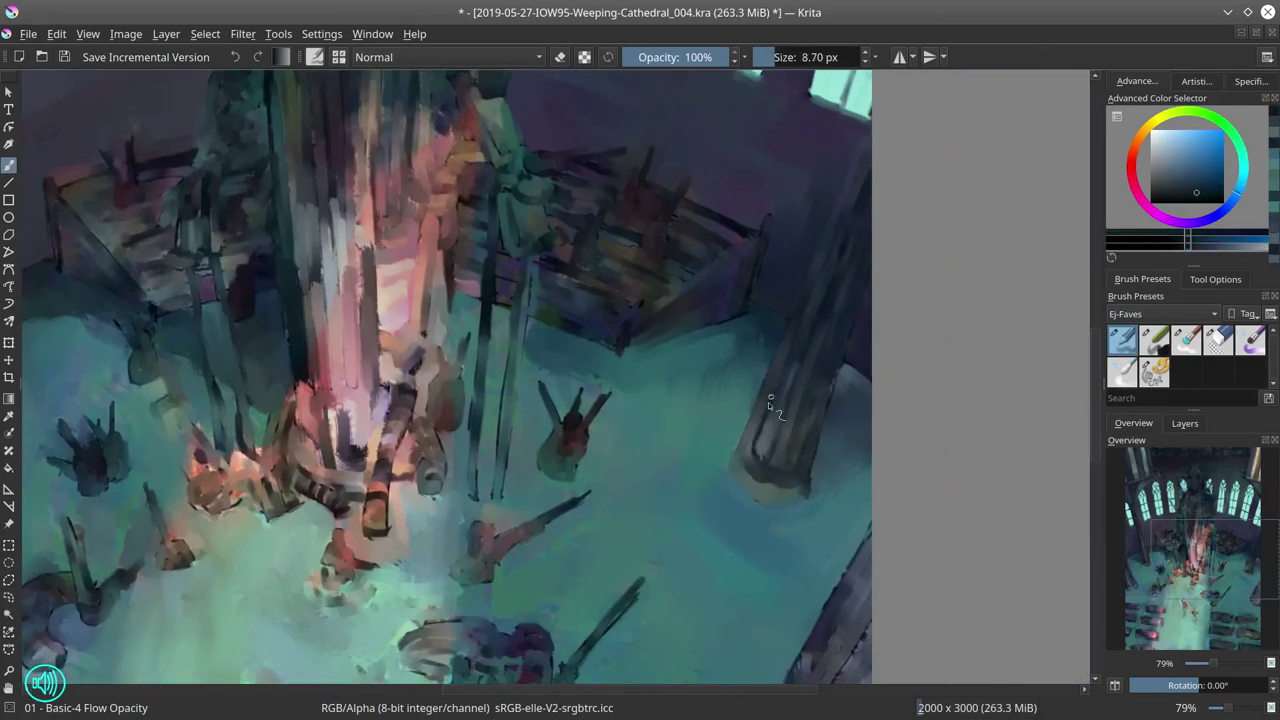
left_click(824, 355, "ctrl")
left_click(803, 484, "ctrl")
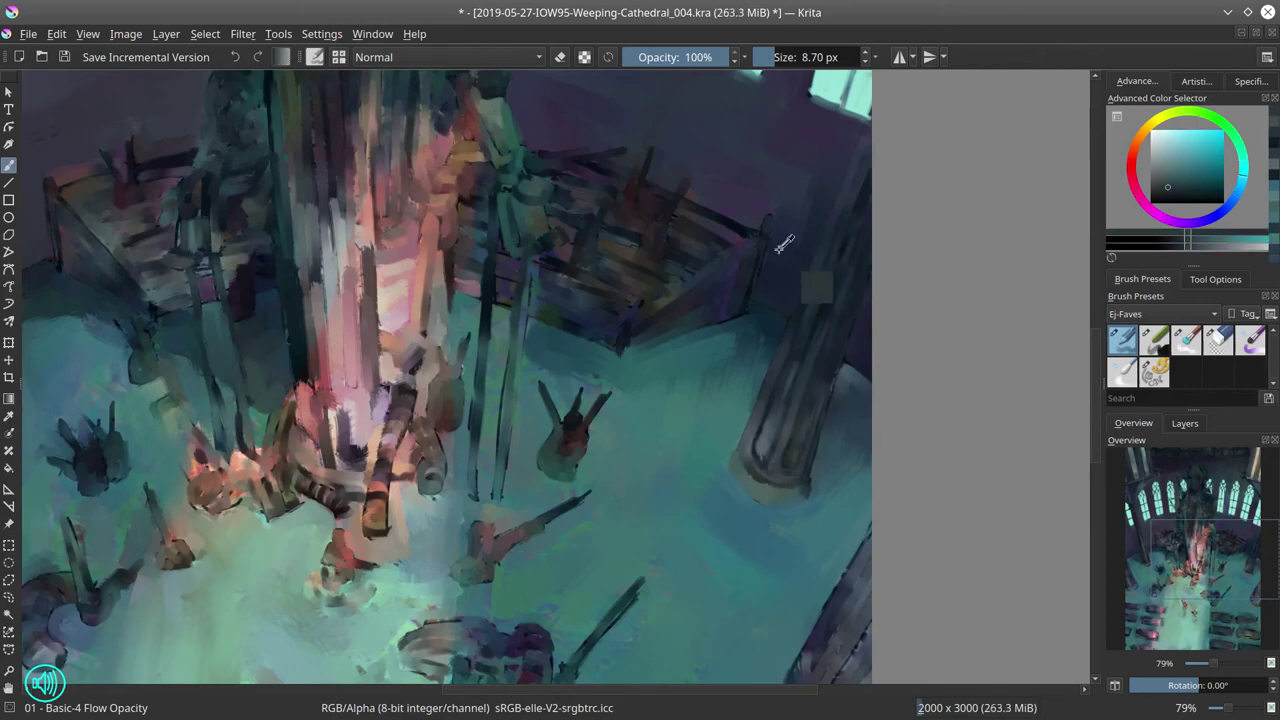
left_click(790, 343, "ctrl")
left_click(860, 159, "ctrl")
left_click_drag(860, 159, 856, 319)
Step: Paint grey-teal floor and darker blue shadow around the right pillar's base
left_click(812, 472, "ctrl")
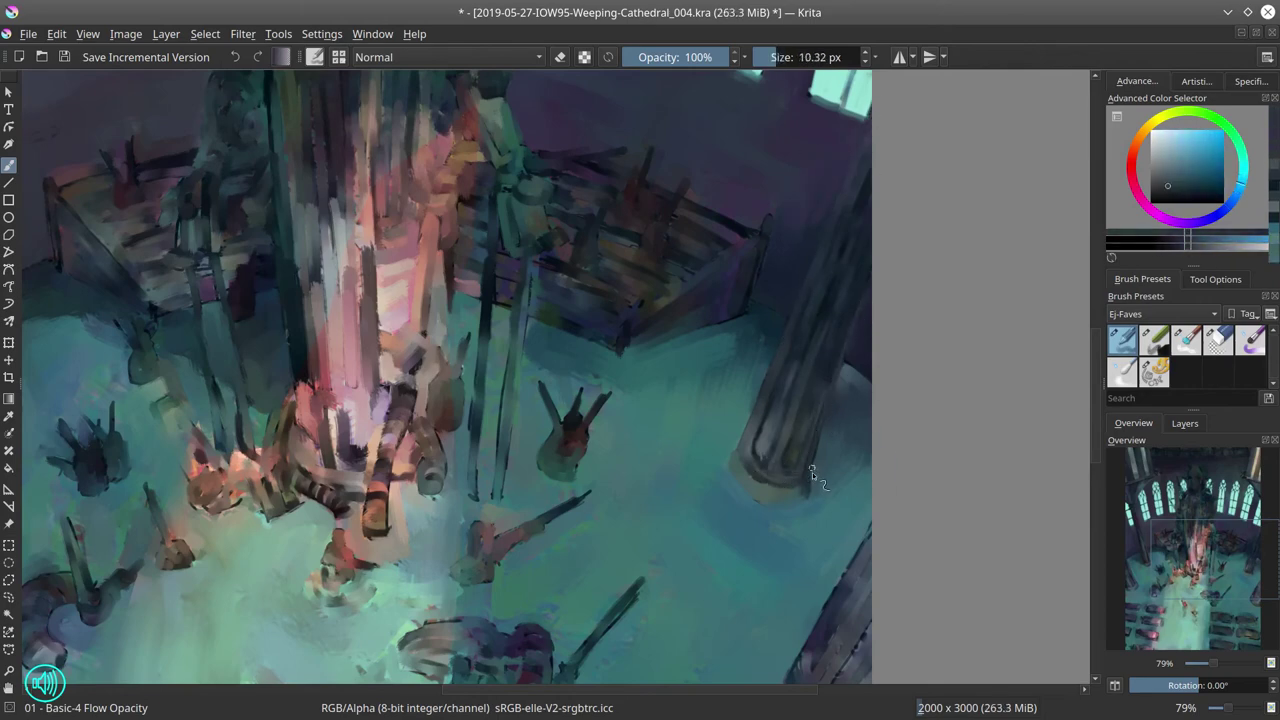
left_click(855, 370, "ctrl")
left_click(855, 465, "ctrl")
mouse_move(838, 518)
left_mouse_down()
mouse_move(737, 344)
mouse_move(815, 370)
left_mouse_up()
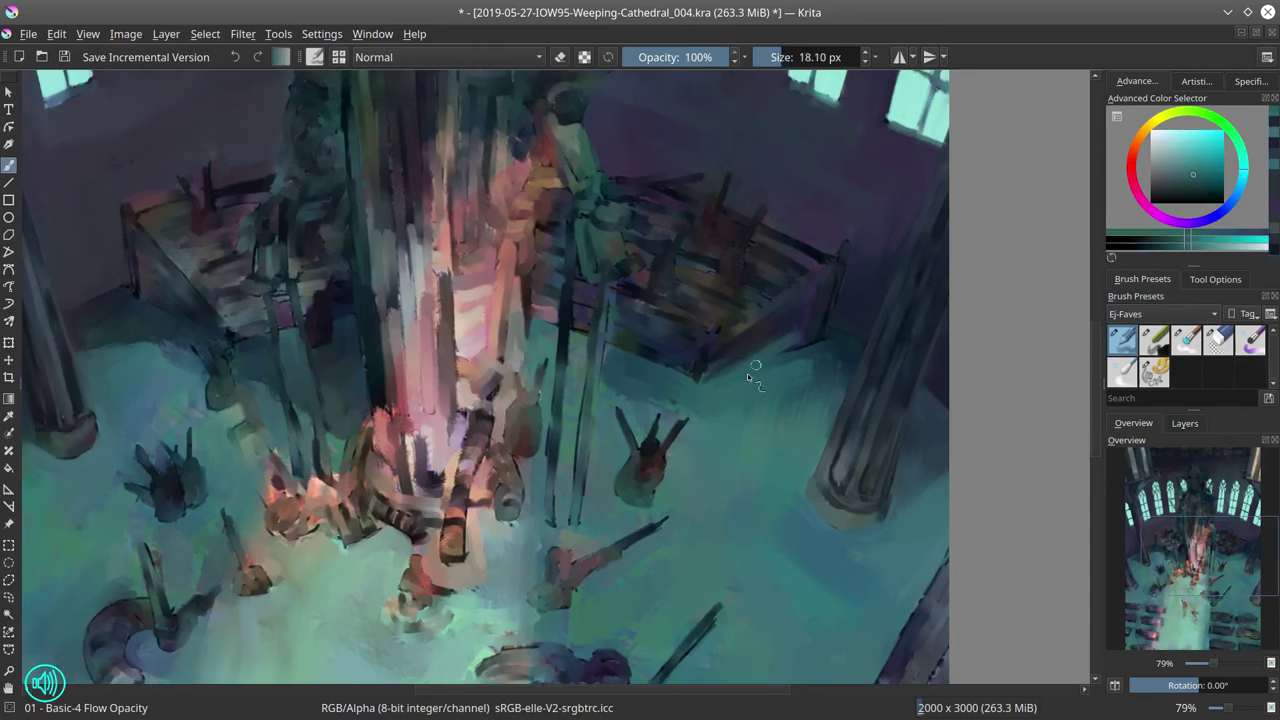
left_click(747, 373, "ctrl")
left_click(813, 343, "ctrl")
left_click(821, 289, "ctrl")
Step: Paint muted green and blue-grey strokes along the enclosure railing and chair area
left_click(830, 270, "ctrl")
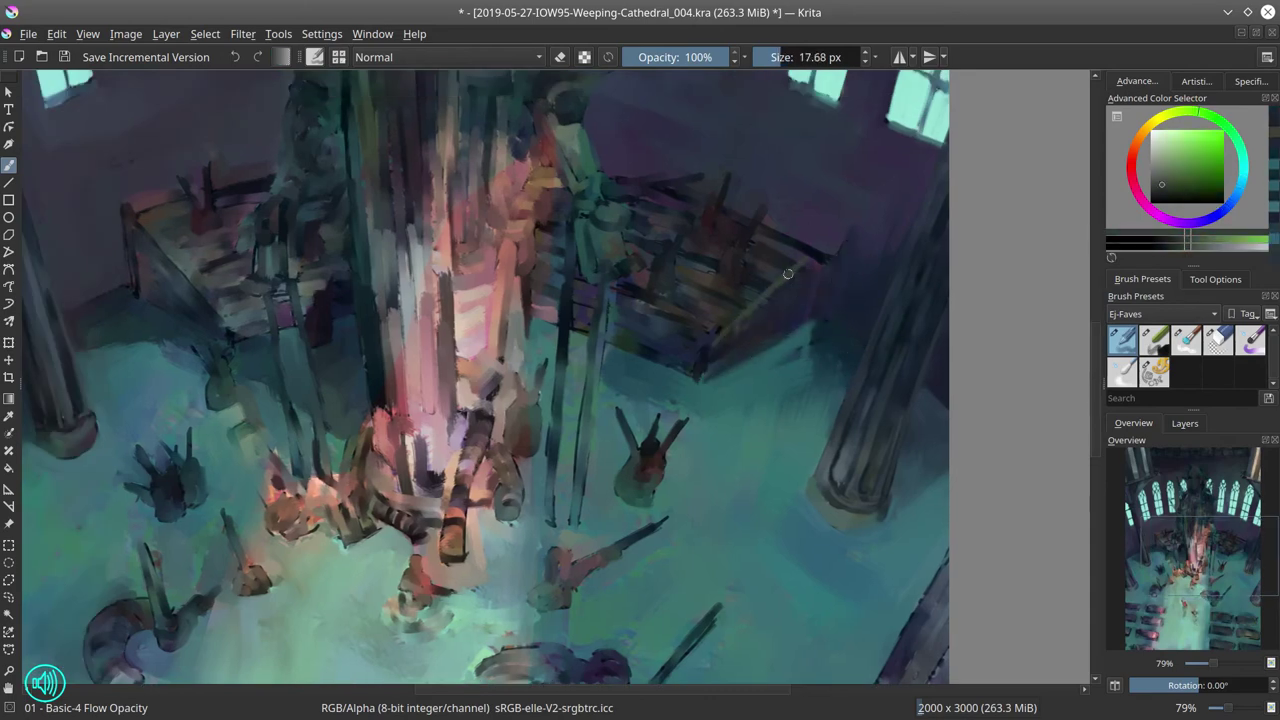
left_click_drag(880, 245, 848, 221)
left_click(700, 385, "ctrl")
mouse_move(698, 380)
left_mouse_down()
mouse_move(708, 412)
mouse_move(660, 362)
mouse_move(708, 325)
mouse_move(674, 288)
left_mouse_up()
left_click(700, 320, "ctrl")
left_click(706, 184, "ctrl")
left_click(697, 225, "ctrl")
left_click(710, 330, "ctrl")
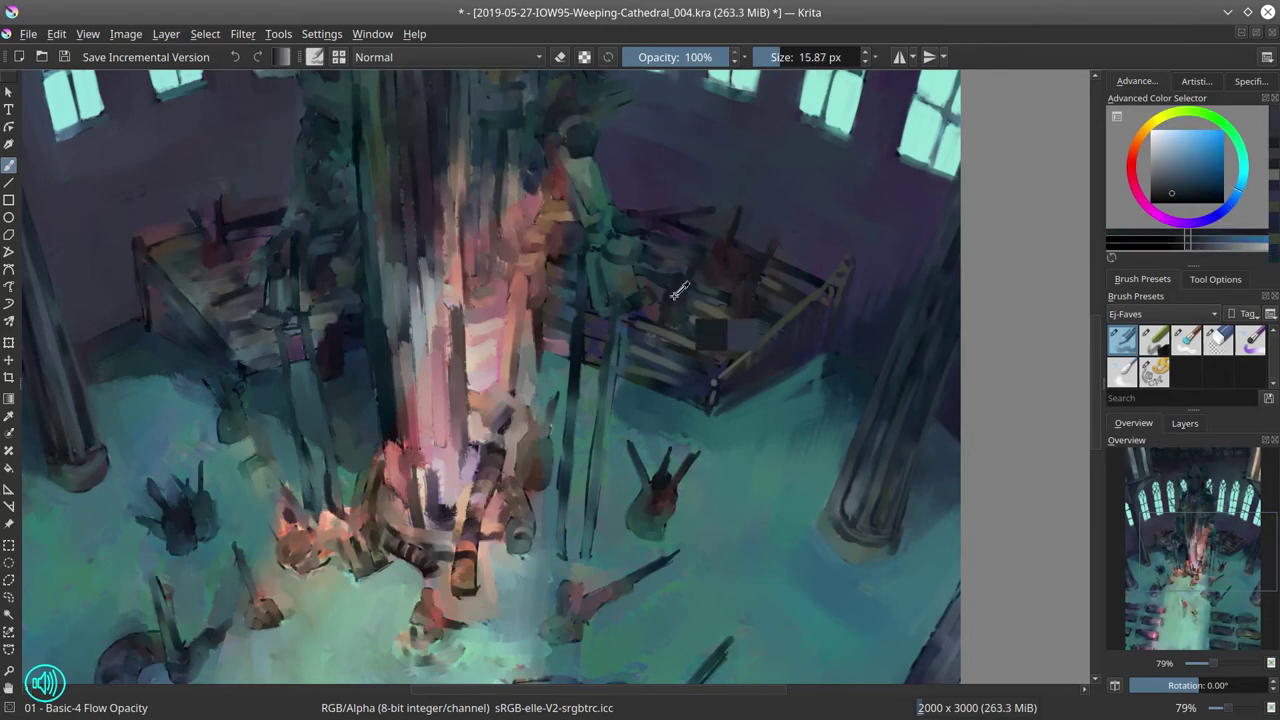
left_click_drag(710, 335, 685, 315)
left_click(665, 328, "ctrl")
Step: Touch up the chairs with reddish, magenta and pink tones, including the left chair
left_click(716, 268, "ctrl")
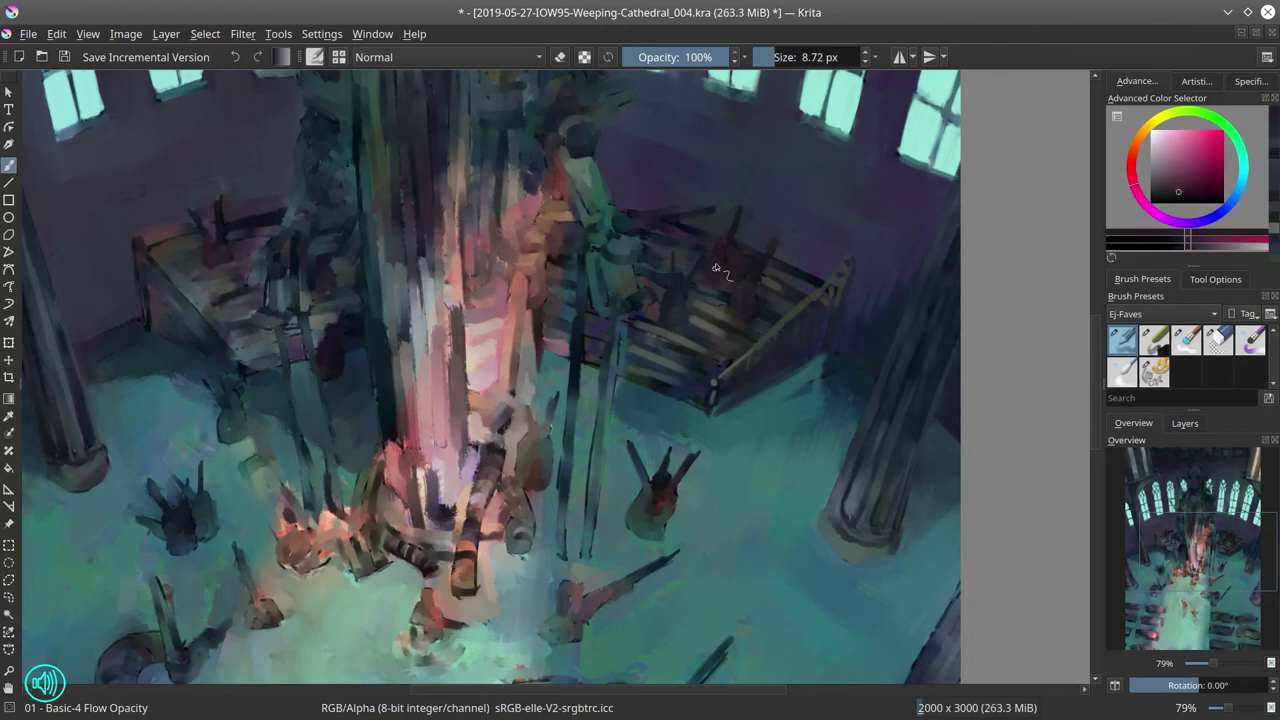
left_click(722, 289, "ctrl")
left_click(728, 300, "ctrl")
left_click_drag(750, 290, 735, 313)
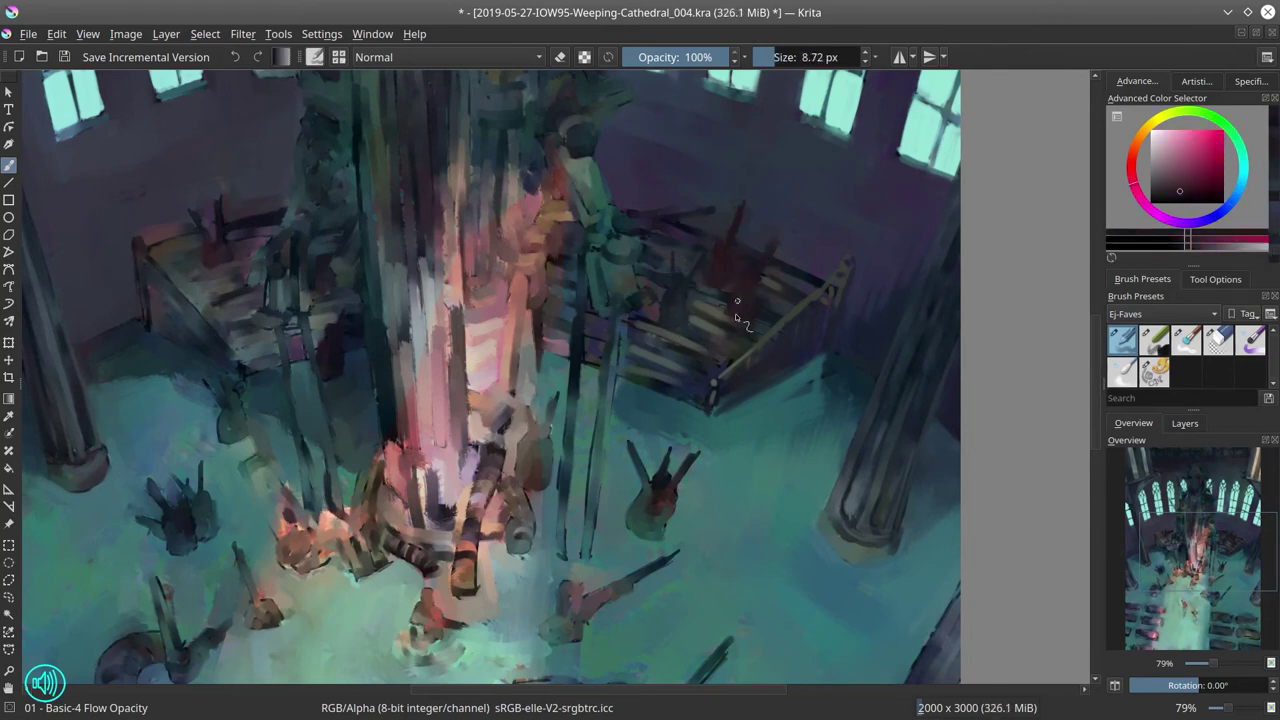
left_click(738, 284, "ctrl")
left_click(740, 288, "ctrl")
left_click_drag(549, 281, 641, 295)
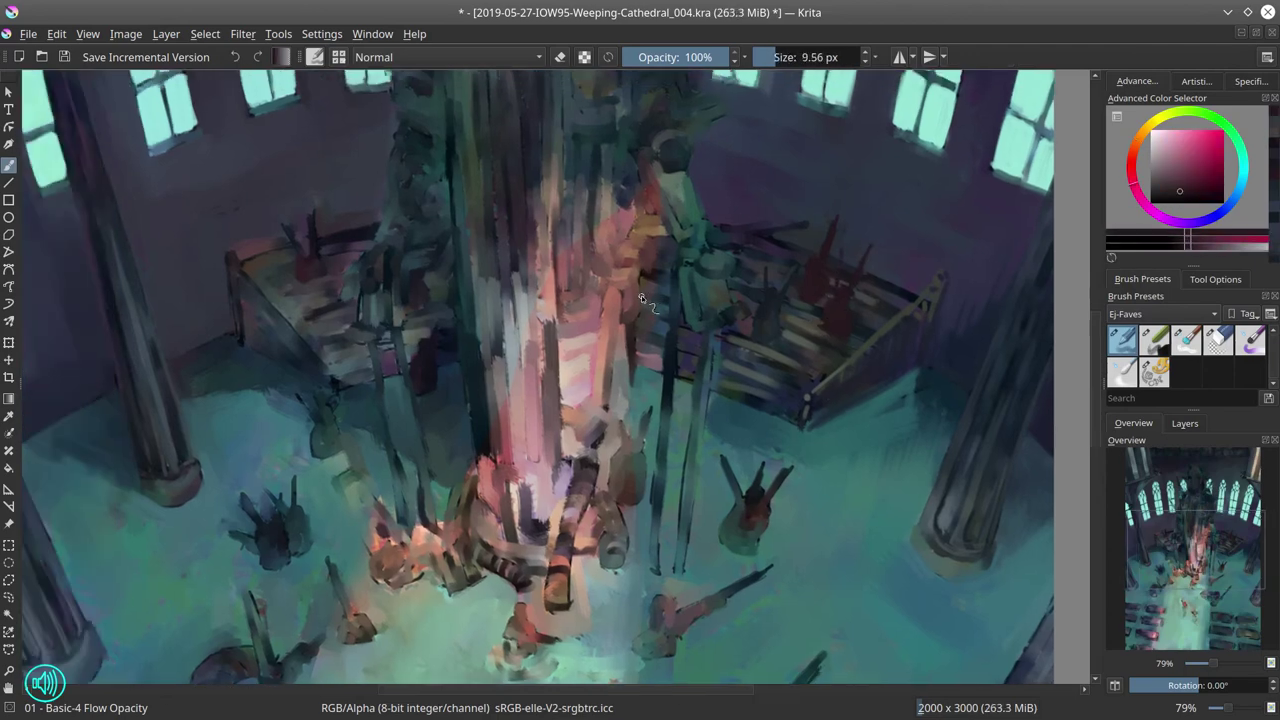
left_click_drag(295, 257, 305, 330)
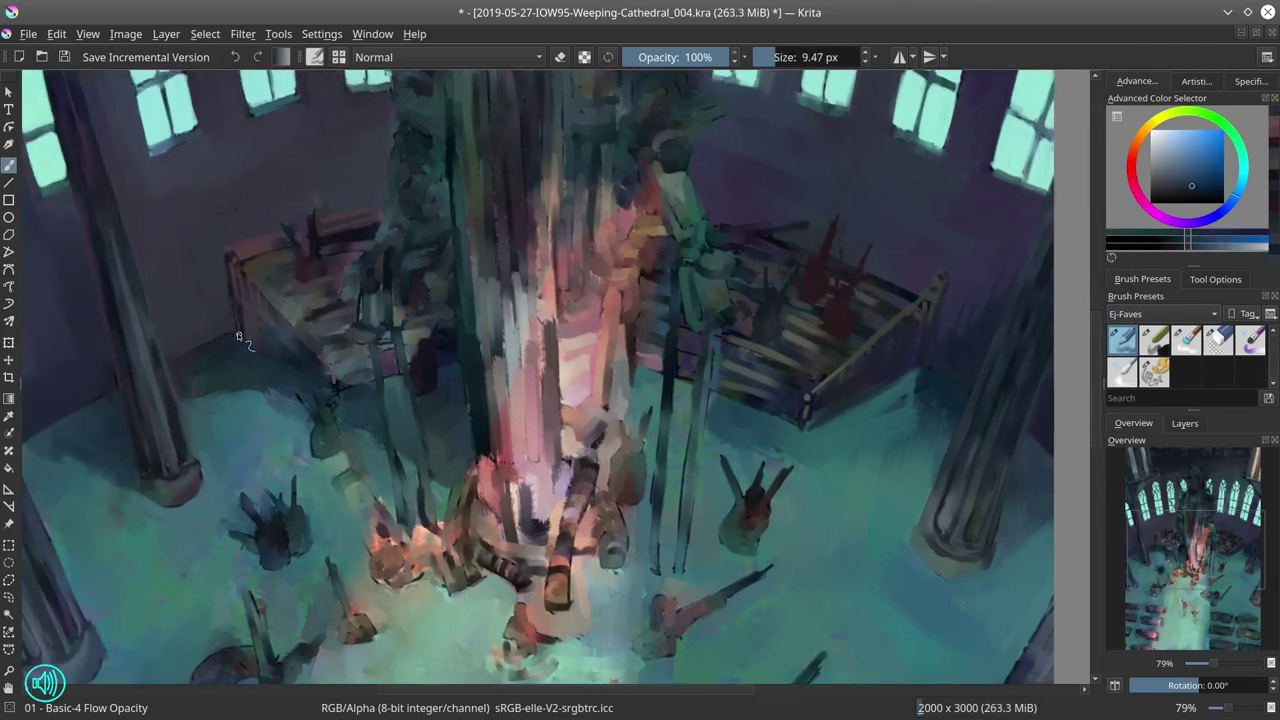
Step: Sample floor and chair colours, briefly try the soft textured brush, and save the painting
left_click(400, 400, "ctrl")
key("slash")
left_click_drag(425, 407, 380, 440, "shift")
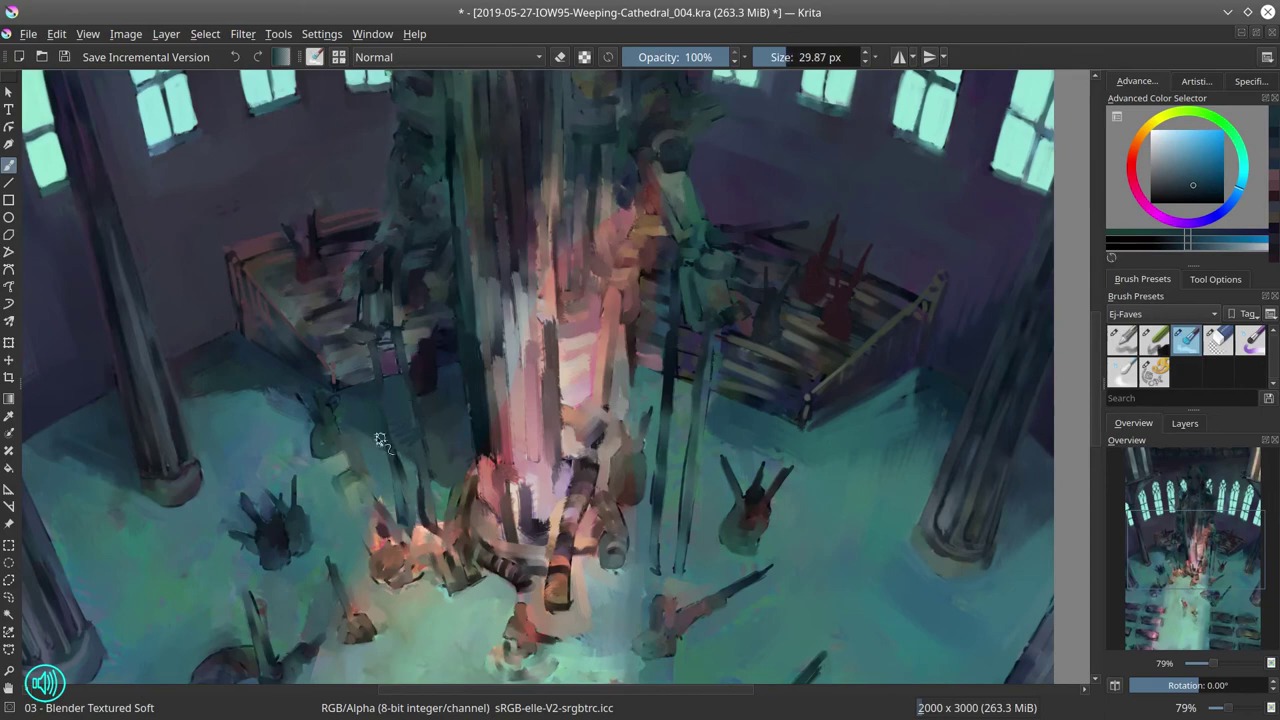
key("slash")
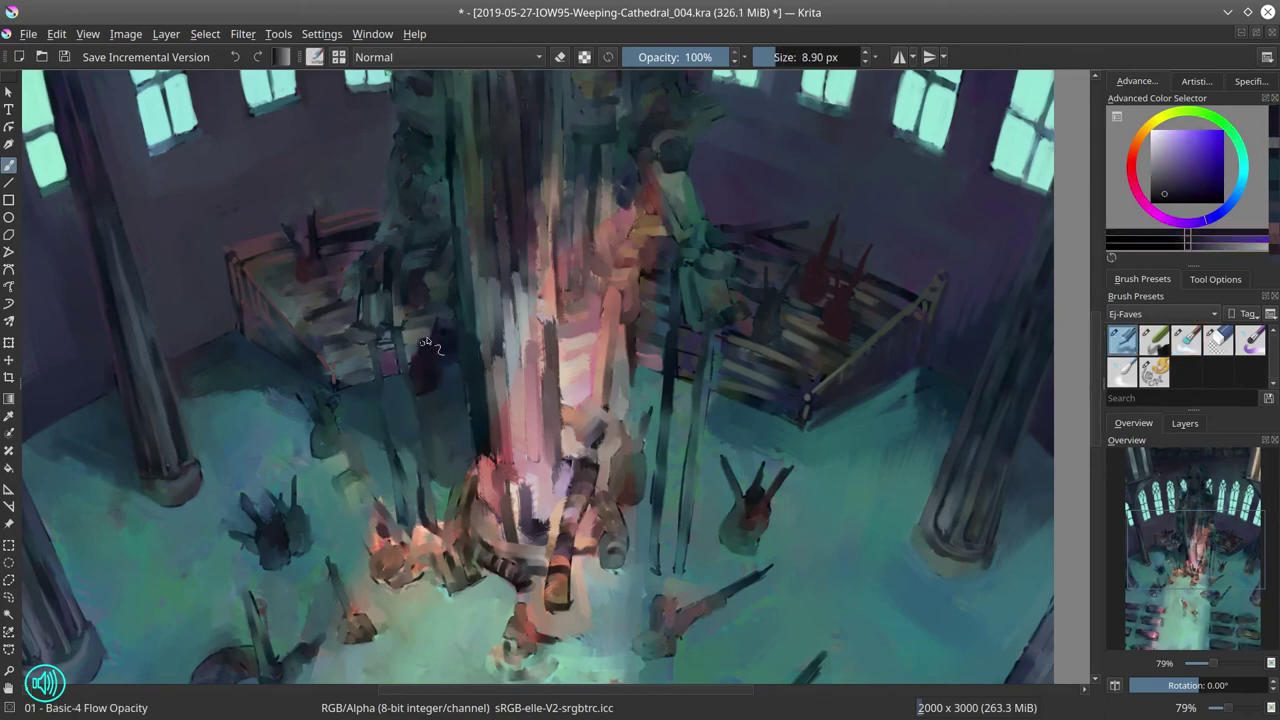
left_click(326, 268, "ctrl")
left_click_drag(326, 268, 345, 268, "shift")
left_click(426, 440, "ctrl")
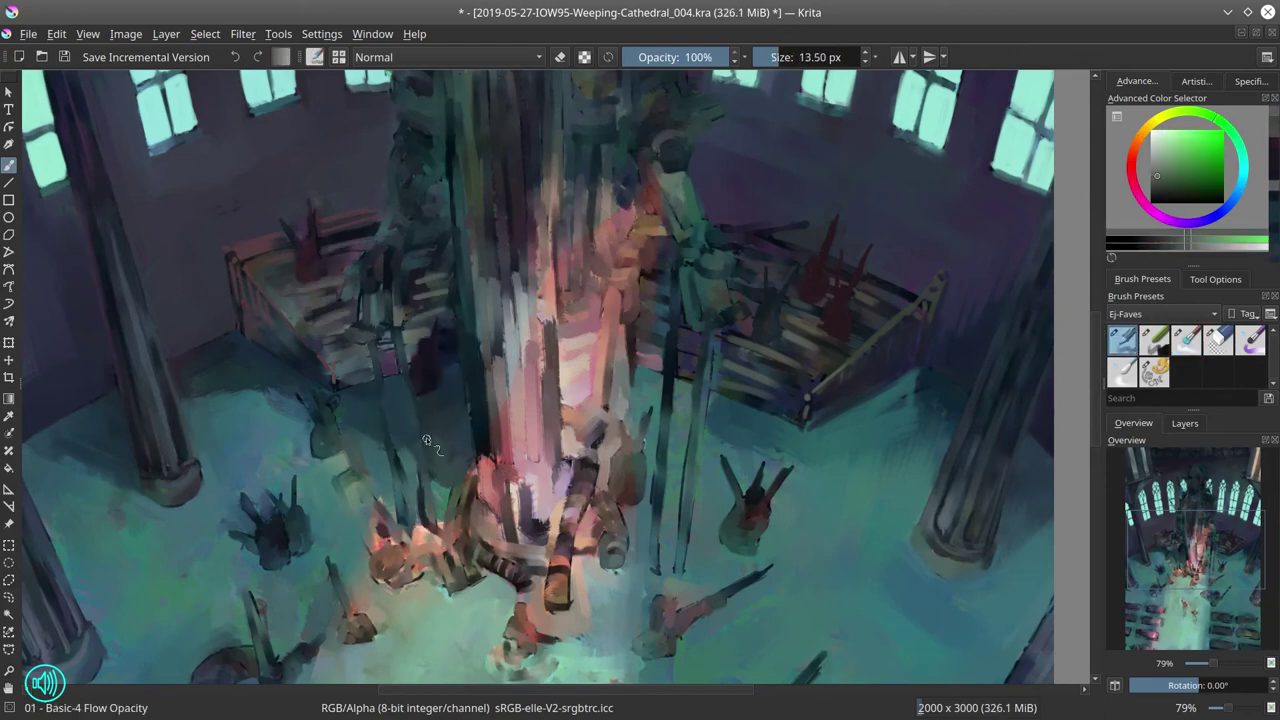
key("ctrl+s")
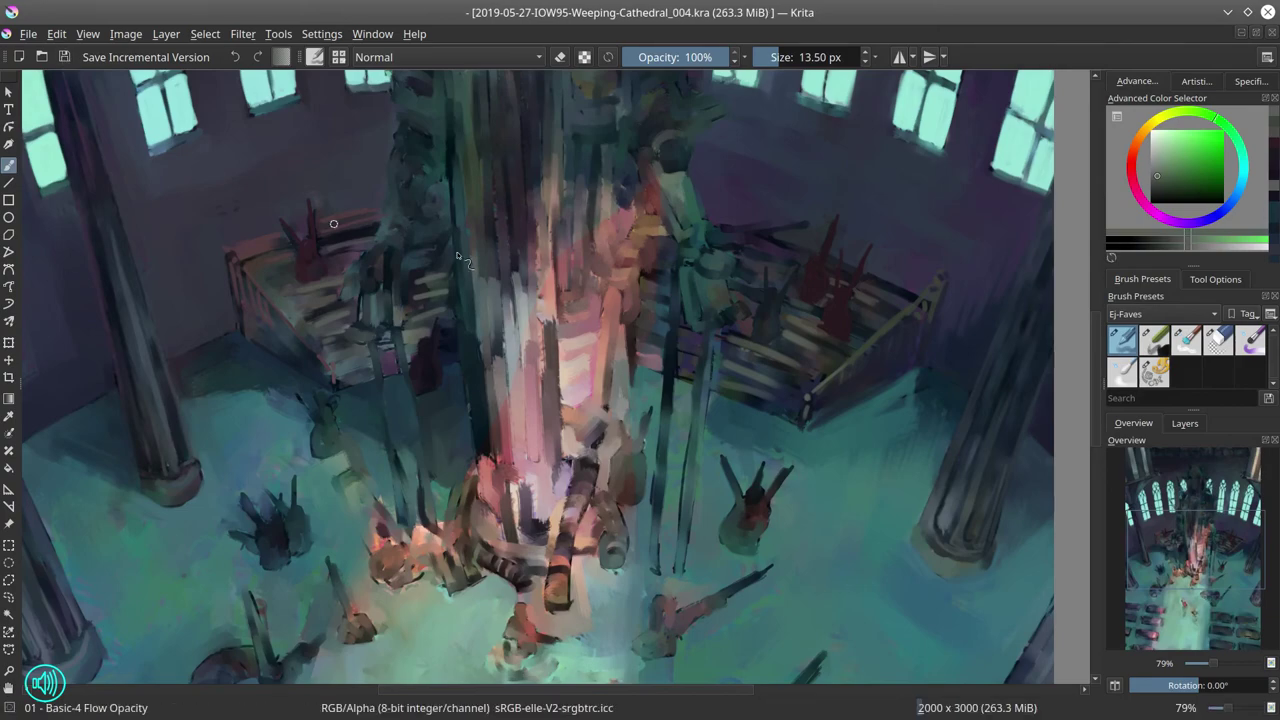
key("2")
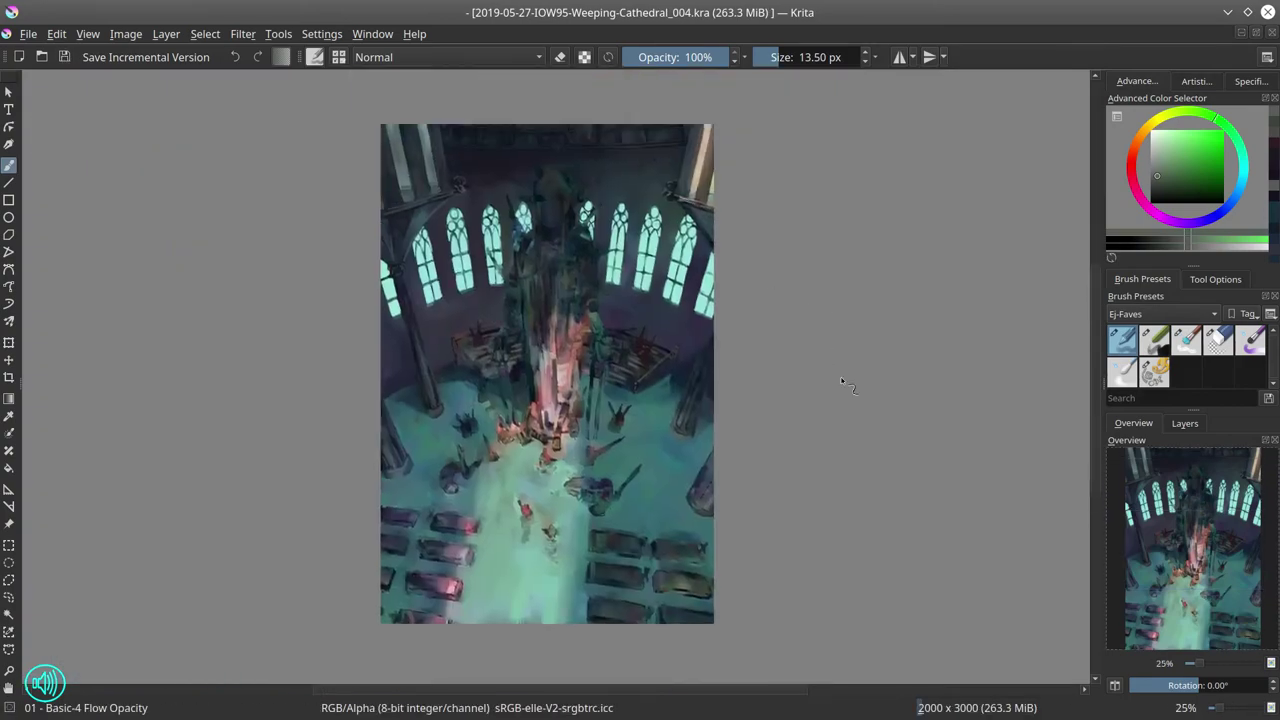
Step: Paint darker marks on Layer 9 along the painting's right side
scroll(842, 381, "up", 4)
mouse_move(908, 397)
left_mouse_down("shift")
mouse_move(880, 397)
mouse_move(900, 397)
left_mouse_up("shift")
key("2")
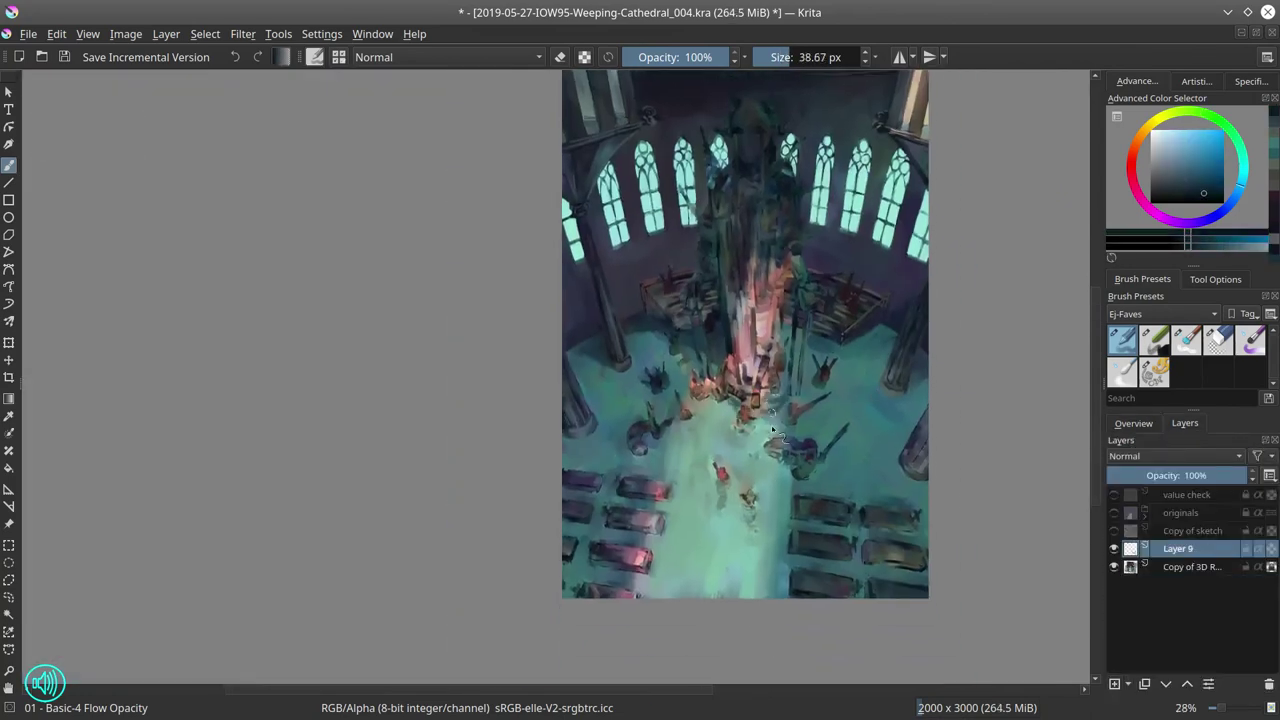
left_click_drag(620, 402, 636, 378)
left_click_drag(878, 395, 912, 498)
left_click_drag(815, 352, 860, 343)
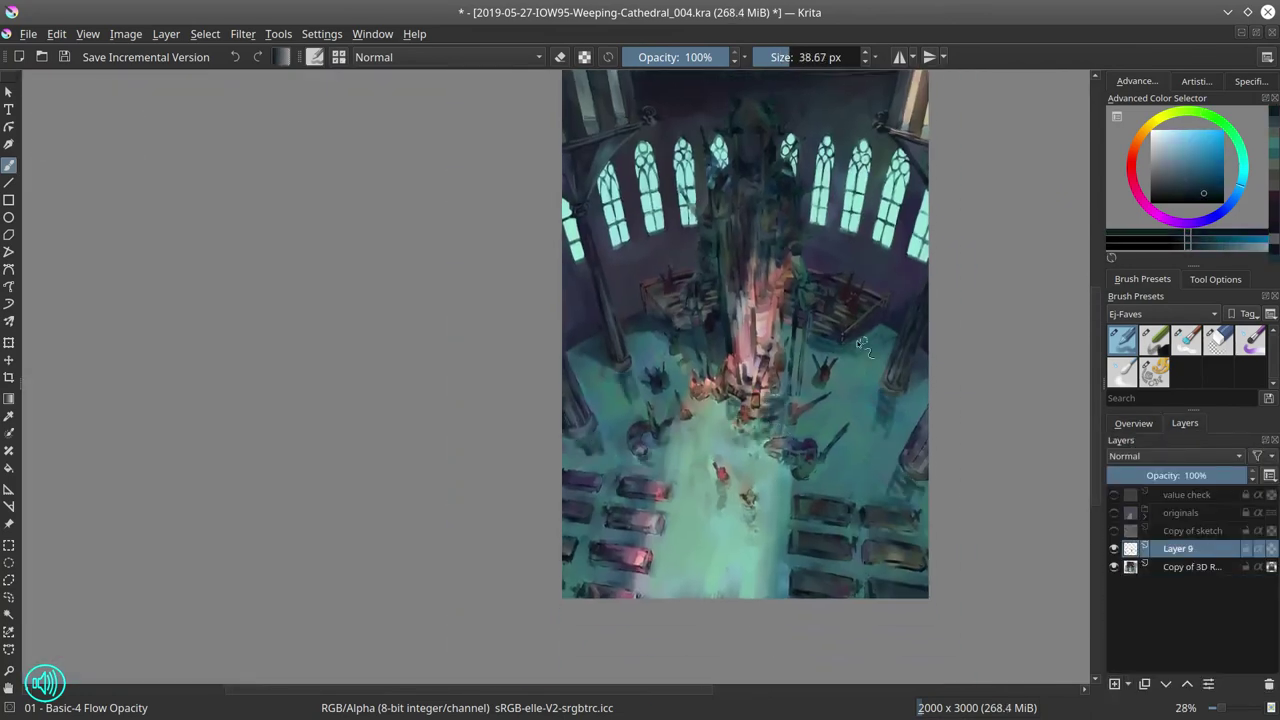
Step: Lower Layer 9's opacity to 46%
left_click_drag(1185, 475, 1171, 475)
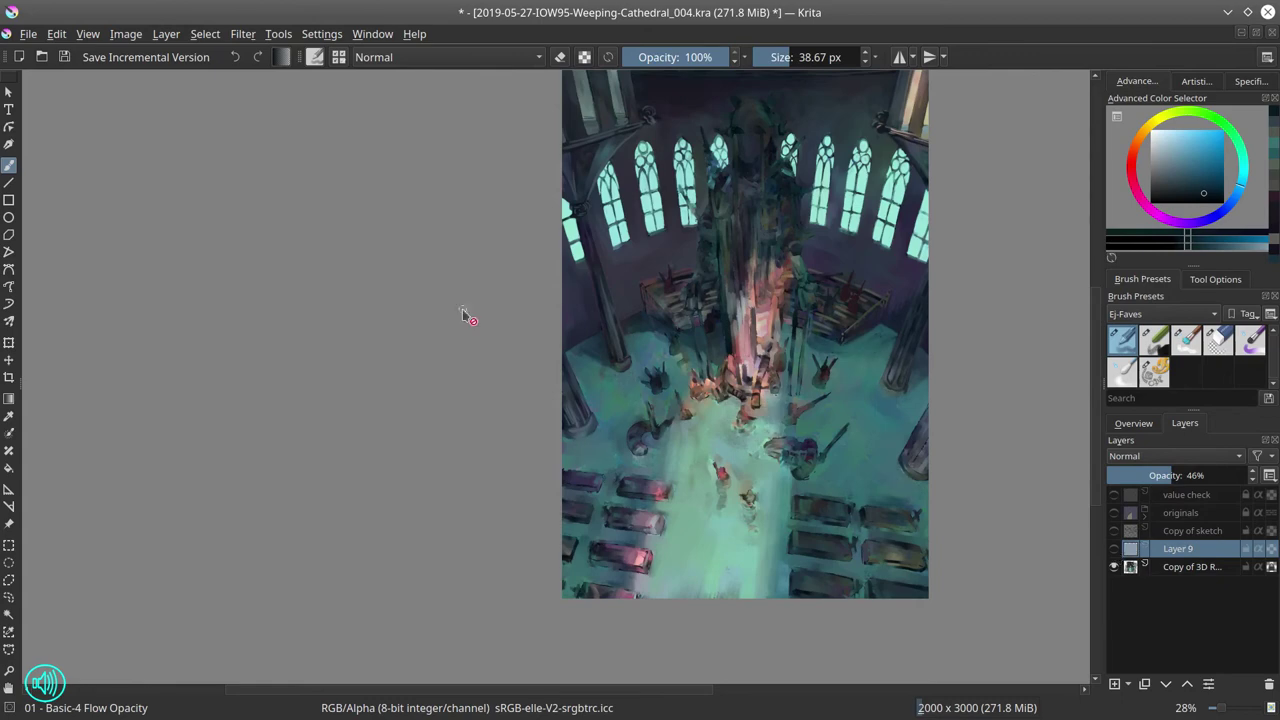
mouse_move(515, 17)
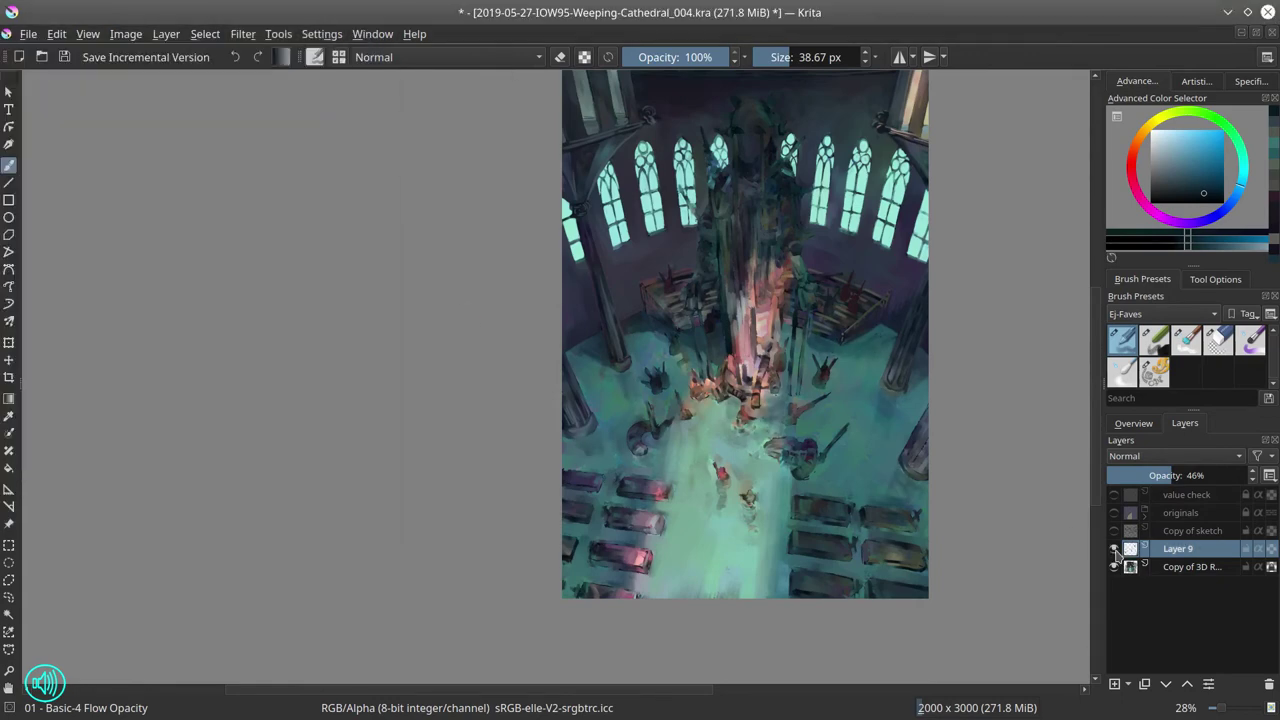
scroll(548, 331, "up", 5)
Step: Sample dark blue-teal tones, shrink the brush to about 11 px, and paint a dark stroke beside the figure
scroll(387, 421, "down", 3)
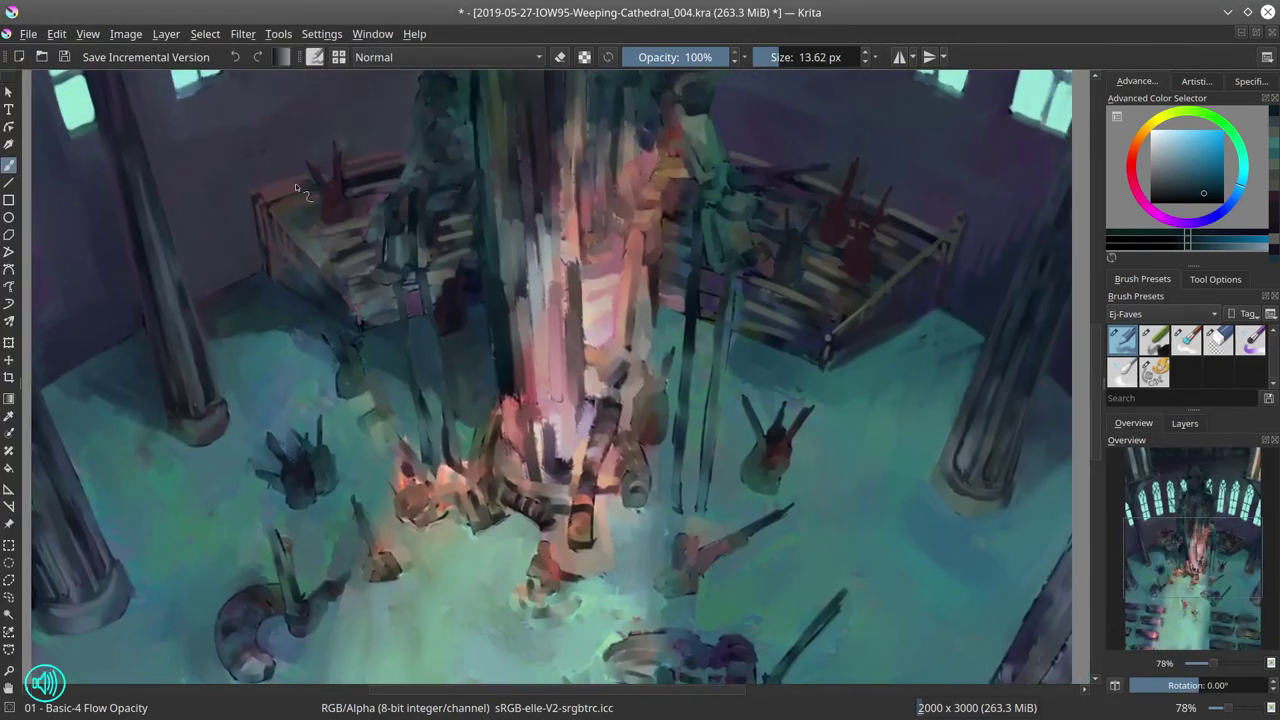
left_click(387, 421, "ctrl")
left_click_drag(387, 421, 273, 433)
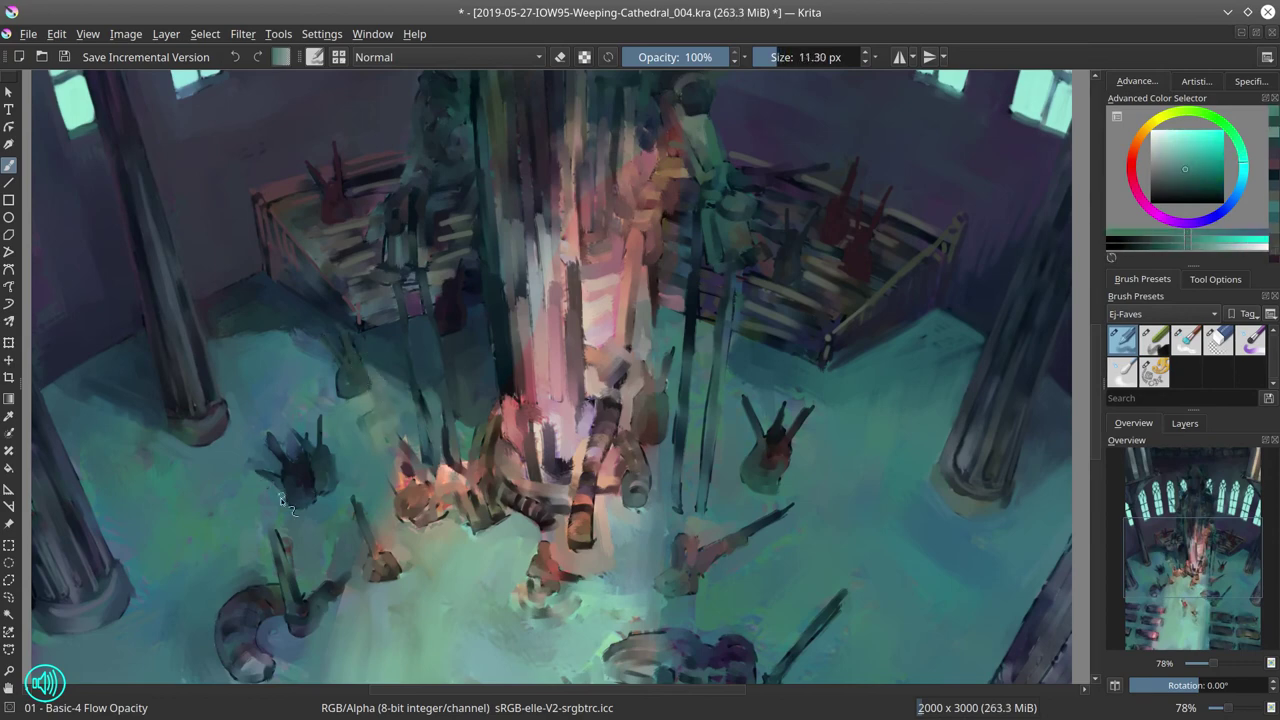
left_click(273, 433, "ctrl")
key("k")
key("k")
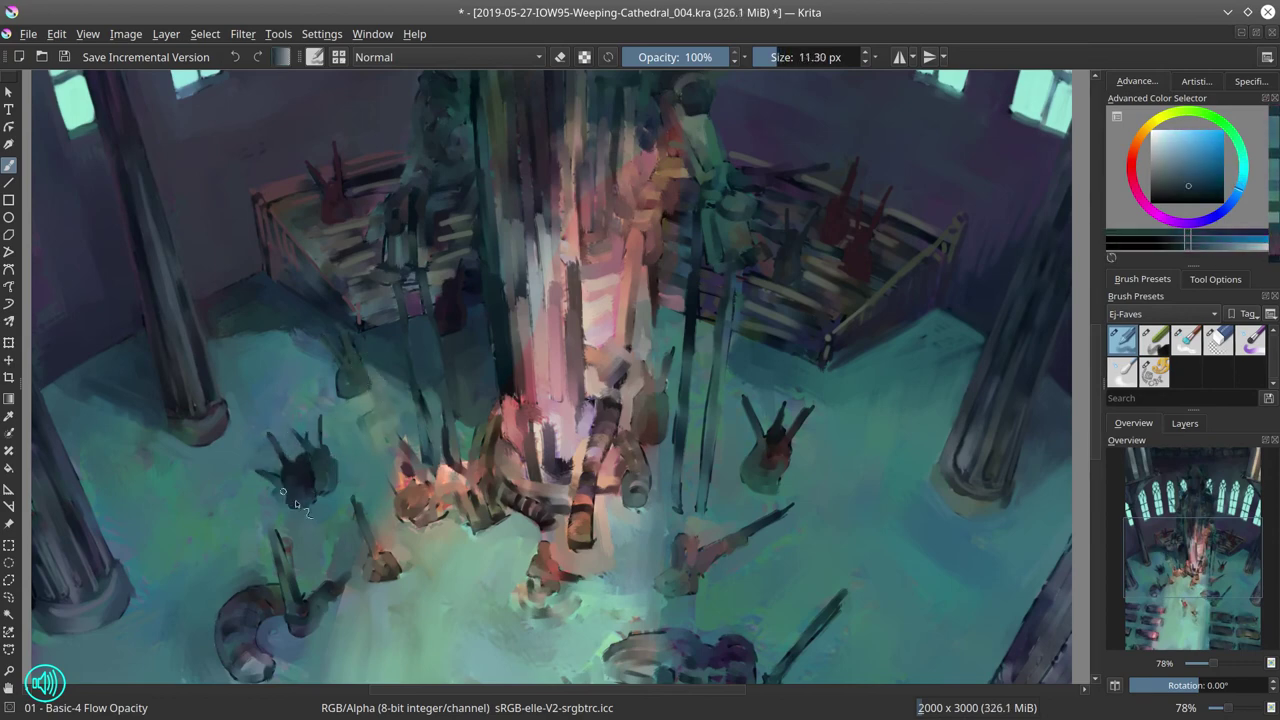
left_click_drag(281, 472, 307, 500)
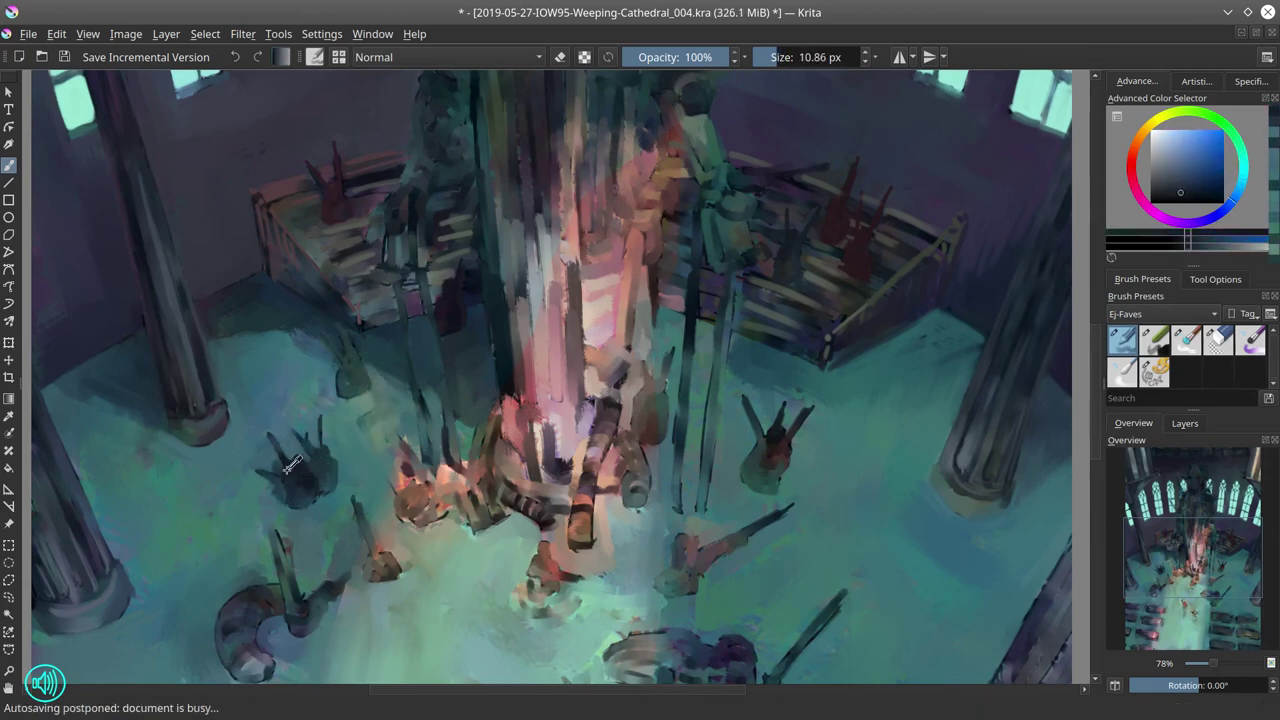
left_click(803, 392, "ctrl")
left_click_drag(795, 462, 845, 440)
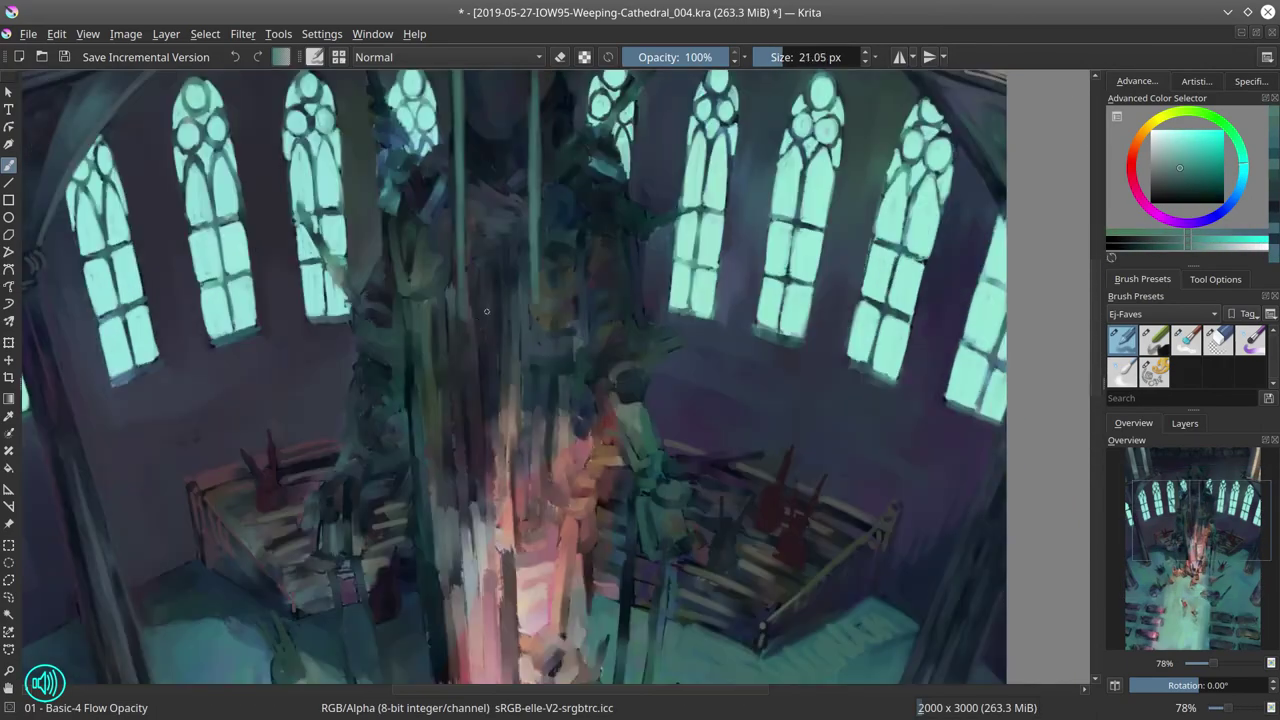
Step: Zoom in on the pillar base and paint light vertical streaks down the pillar with a larger brush
left_click_drag(450, 315, 475, 505)
left_click_drag(525, 300, 553, 485)
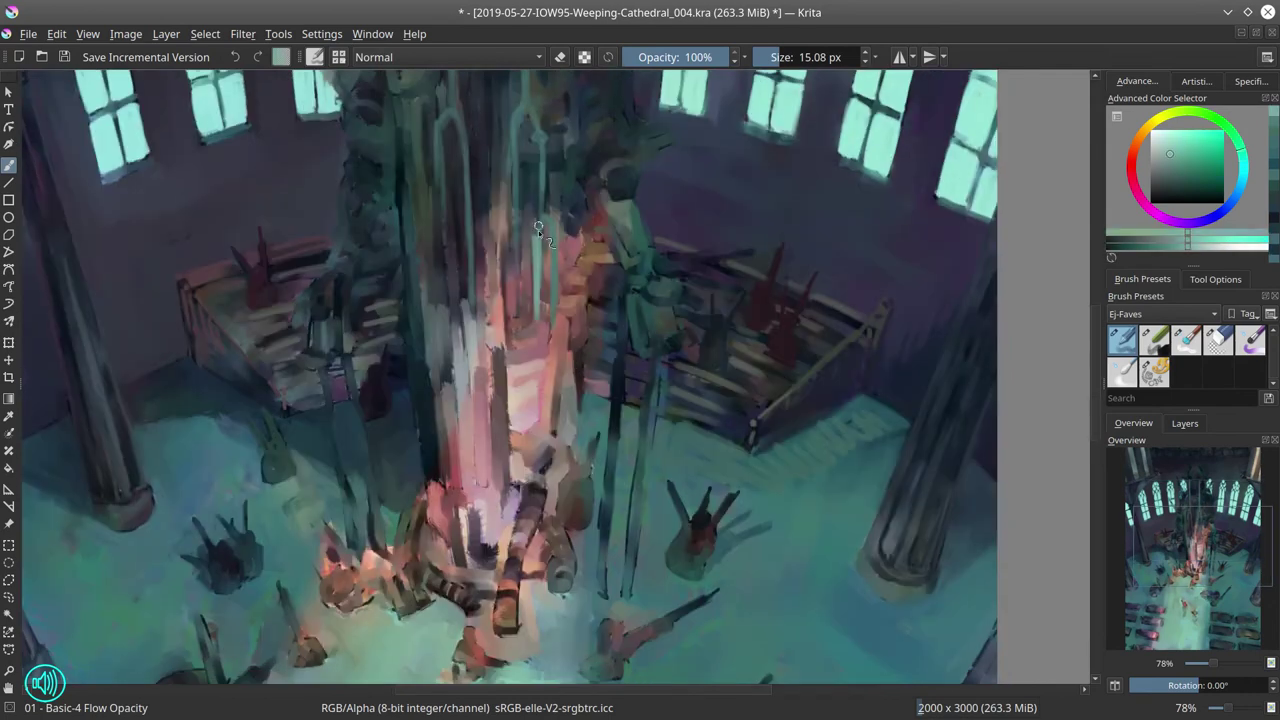
key("bracketright")
key("bracketright")
left_click_drag(538, 230, 525, 360)
left_click_drag(540, 310, 544, 388)
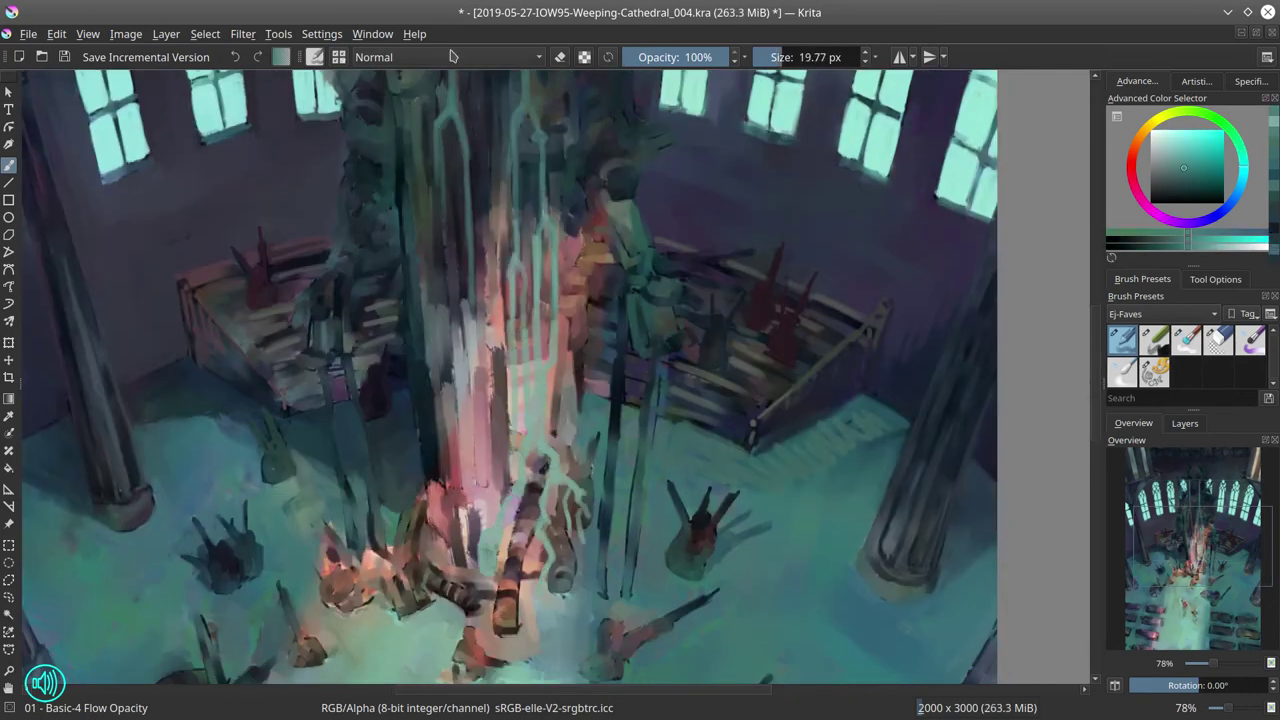
left_click_drag(440, 125, 448, 380)
Step: Extend long light streaks down both the left and right sides of the pillar
key("bracketright")
key("bracketright")
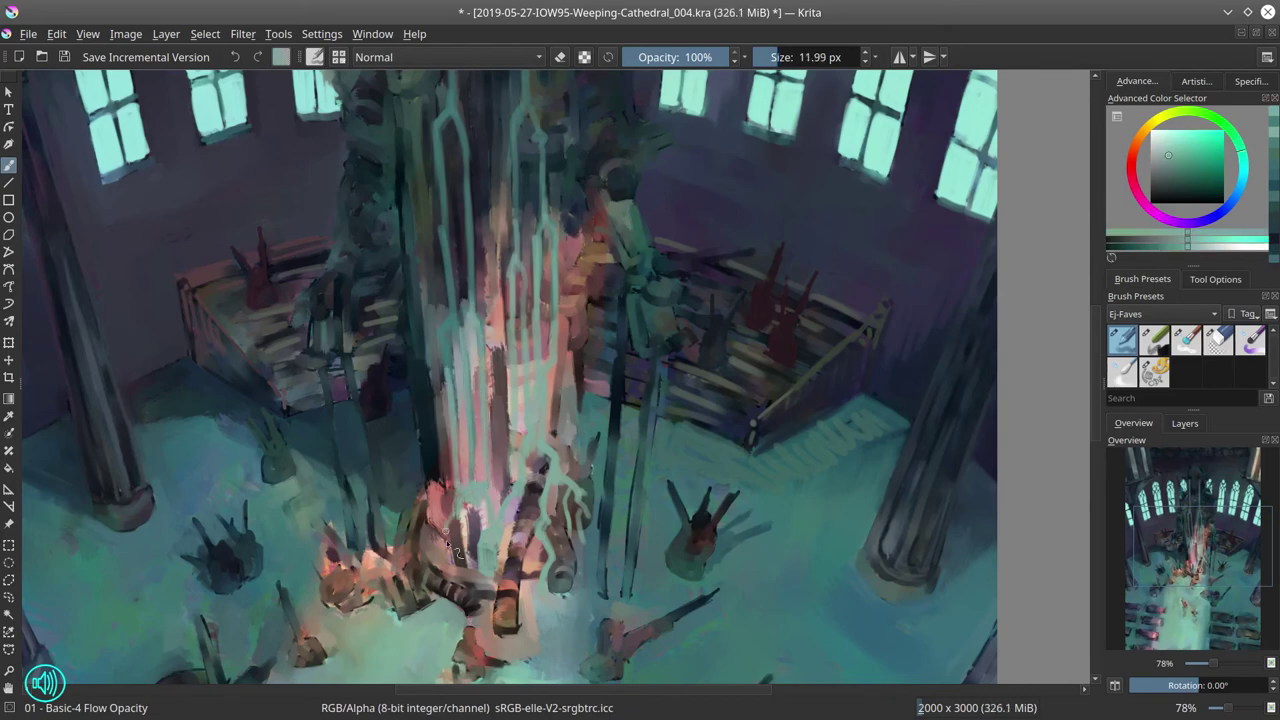
key("k")
key("bracketright")
mouse_move(326, 312)
left_mouse_down()
mouse_move(340, 500)
mouse_move(360, 560)
left_mouse_up()
key("bracketright")
left_click_drag(620, 276, 604, 590)
left_click_drag(652, 360, 630, 594)
key("l")
left_click_drag(624, 282, 606, 598)
left_click_drag(654, 360, 630, 600)
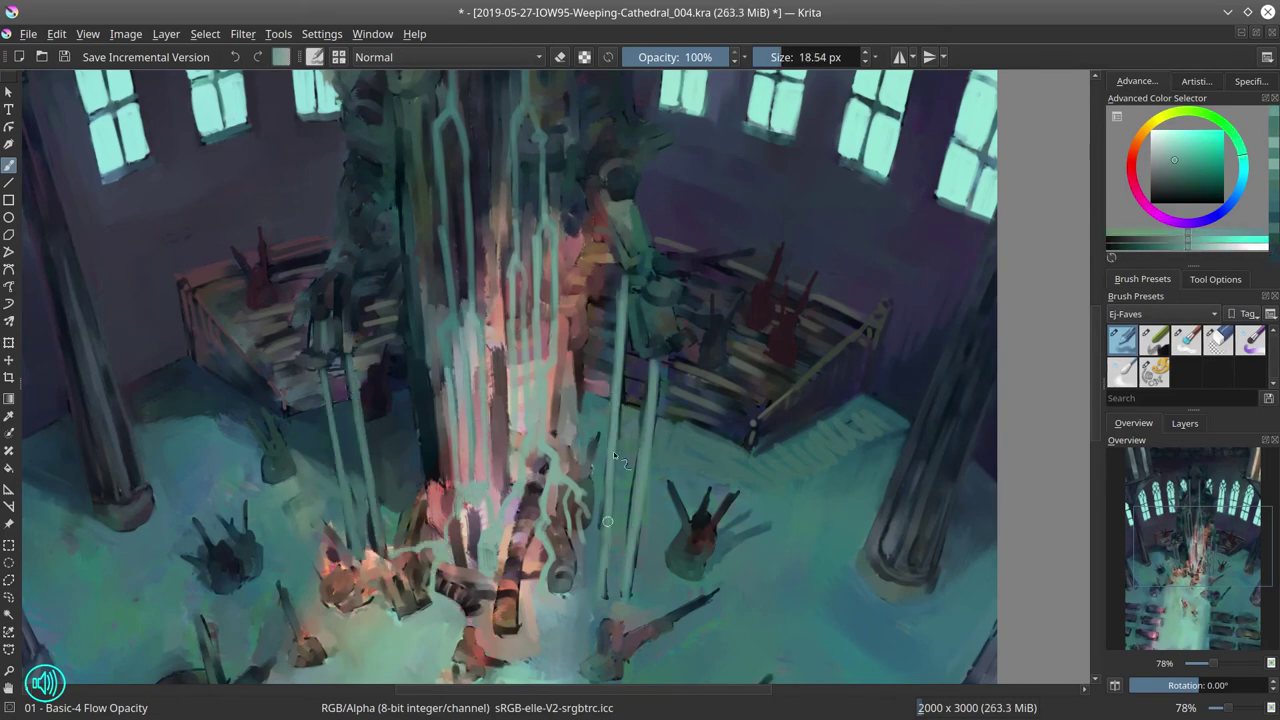
Step: Check the whole glowing pillar and save the painting with Ctrl+S
scroll(321, 297, "down", 3)
scroll(600, 470, "up", 2)
key("bracketleft")
key("k")
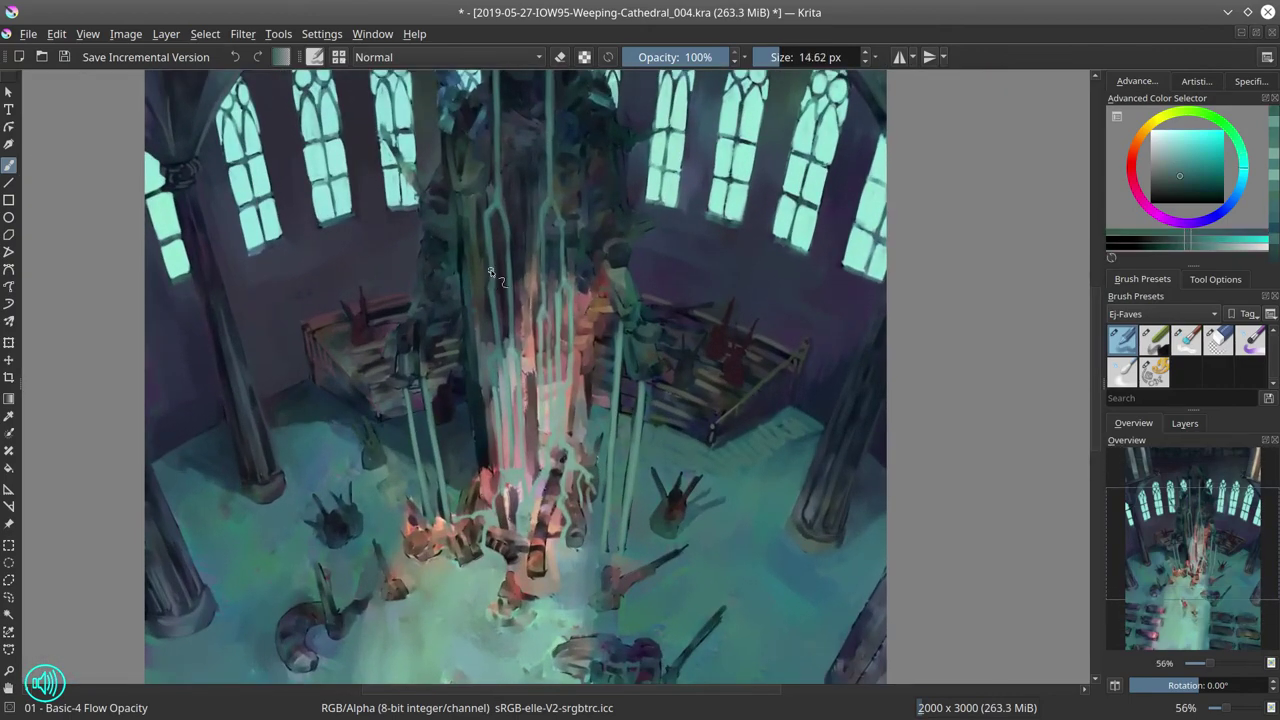
key("ctrl+s")
Step: Sample pink from the bench top and spread it further across the bench with a smaller brush
scroll(850, 415, "down", 3)
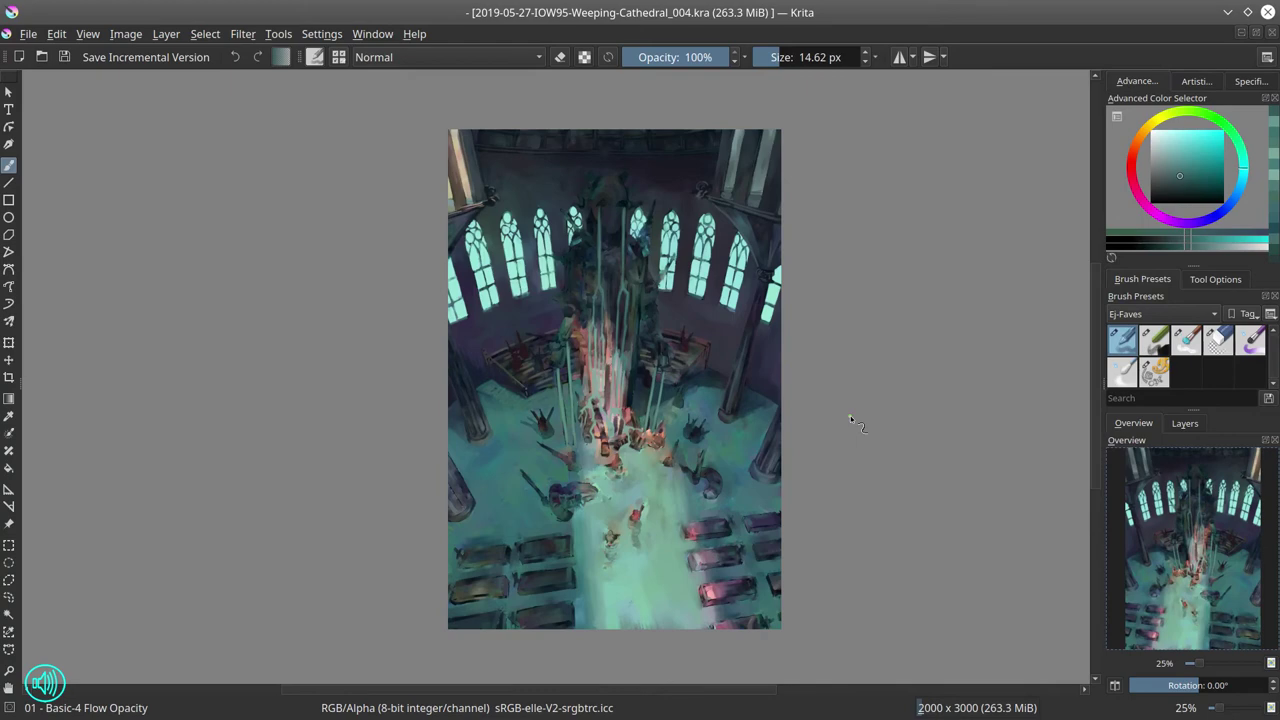
scroll(760, 385, "up", 5)
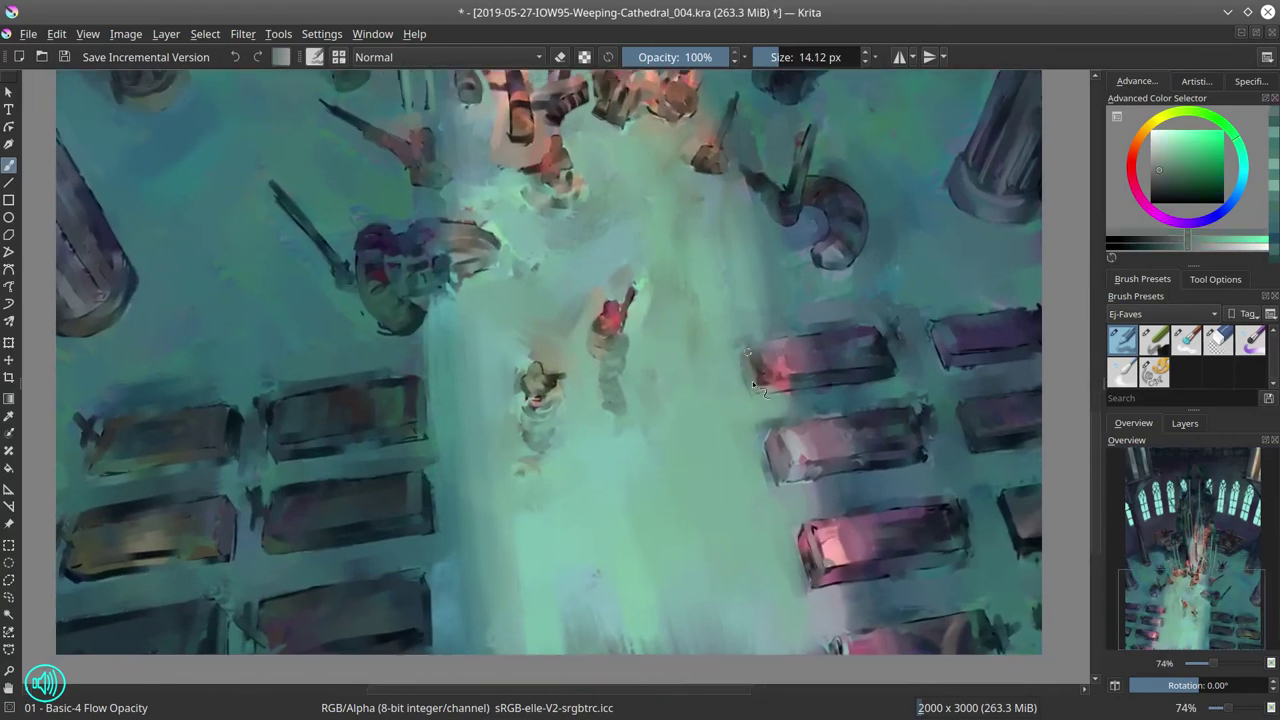
left_click(781, 377, "ctrl")
key("bracketleft")
key("bracketleft")
key("bracketleft")
mouse_move(781, 377)
left_mouse_down()
mouse_move(791, 342)
mouse_move(868, 315)
left_mouse_up()
key("bracketleft")
key("bracketleft")
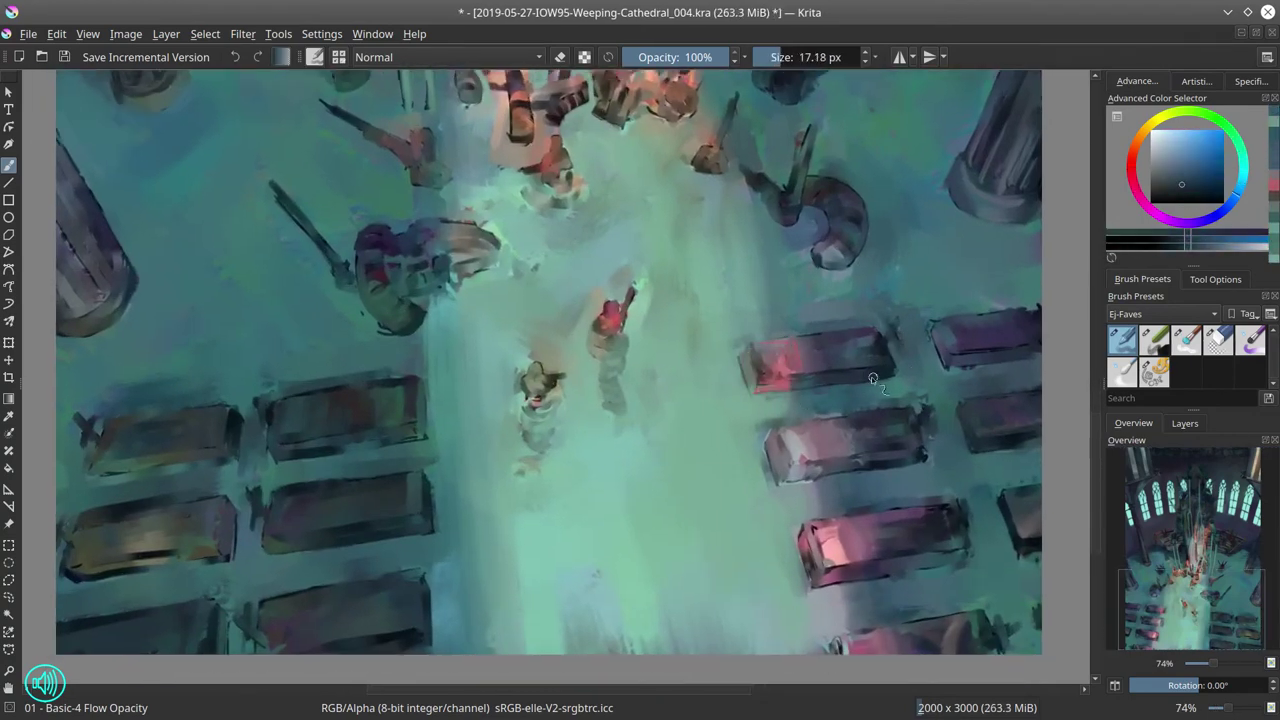
Step: Sample blue-grey and light teal floor colours with a roughly 18 px brush, then save
left_click(873, 337, "ctrl")
key("bracketright")
key("bracketright")
key("bracketright")
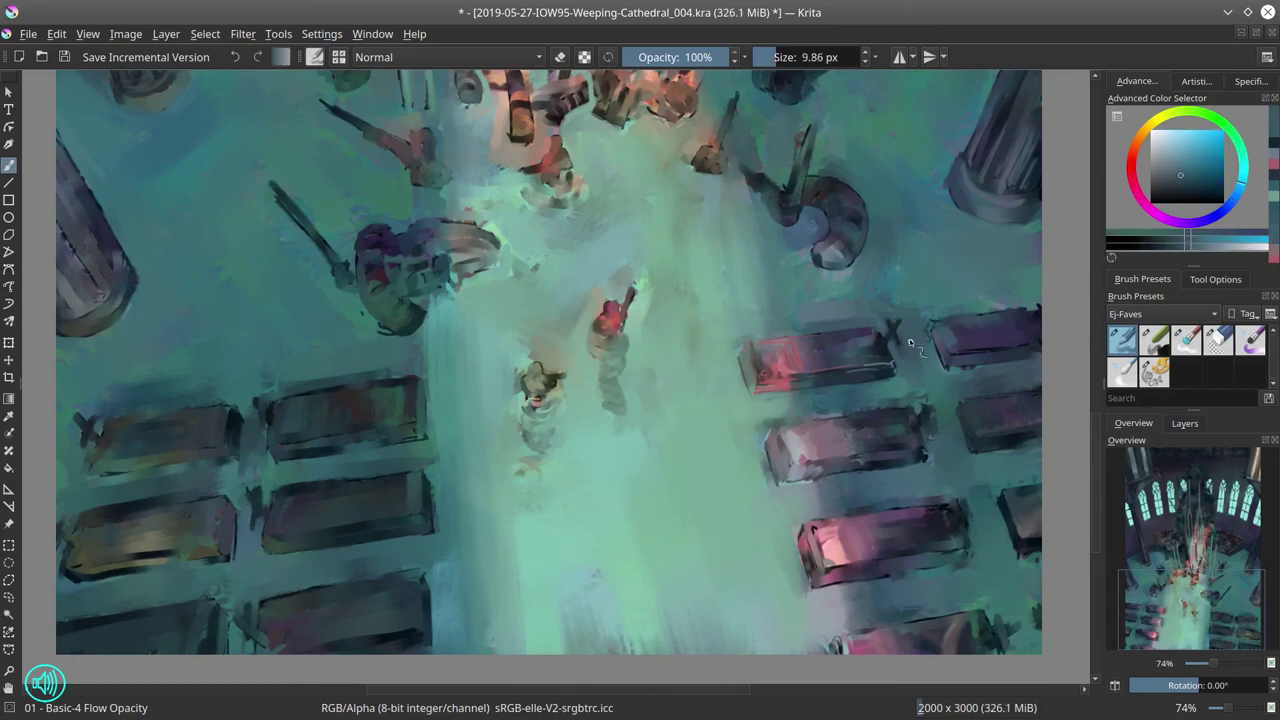
scroll(885, 333, "right", 1)
left_click(884, 331, "ctrl")
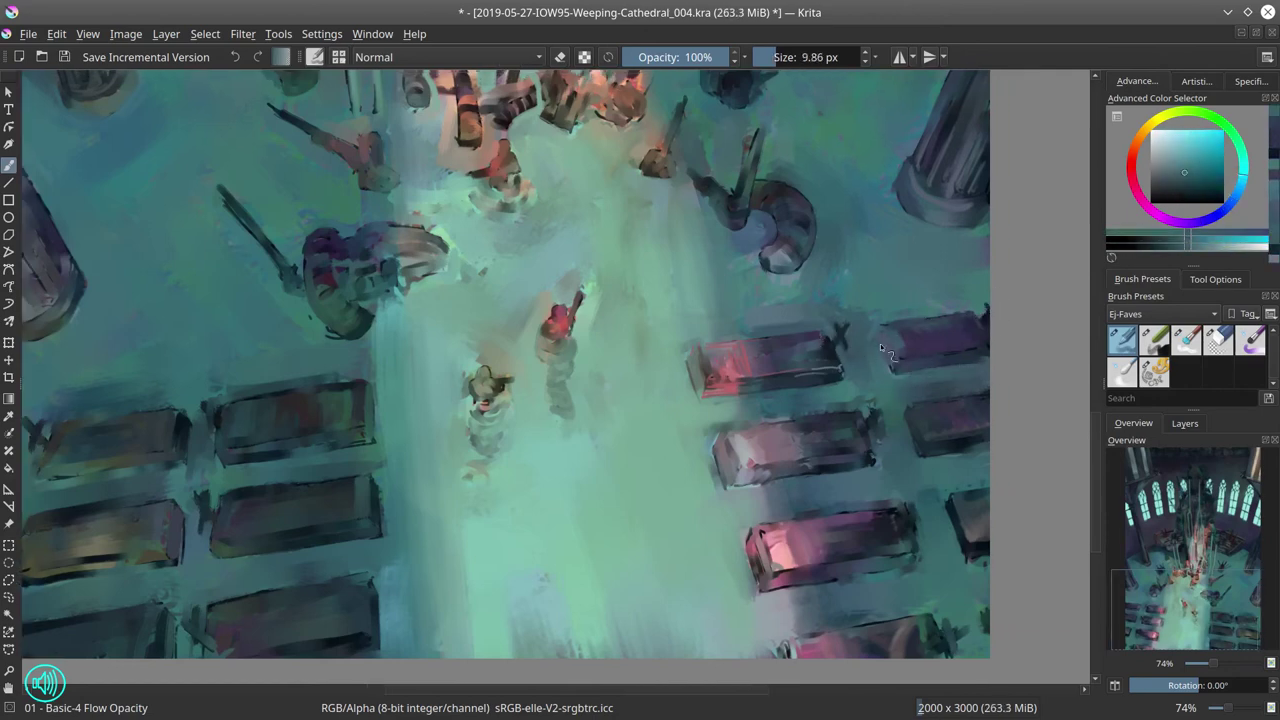
scroll(883, 328, "down", 1)
key("bracketright")
key("bracketright")
key("bracketright")
left_click(697, 305, "ctrl")
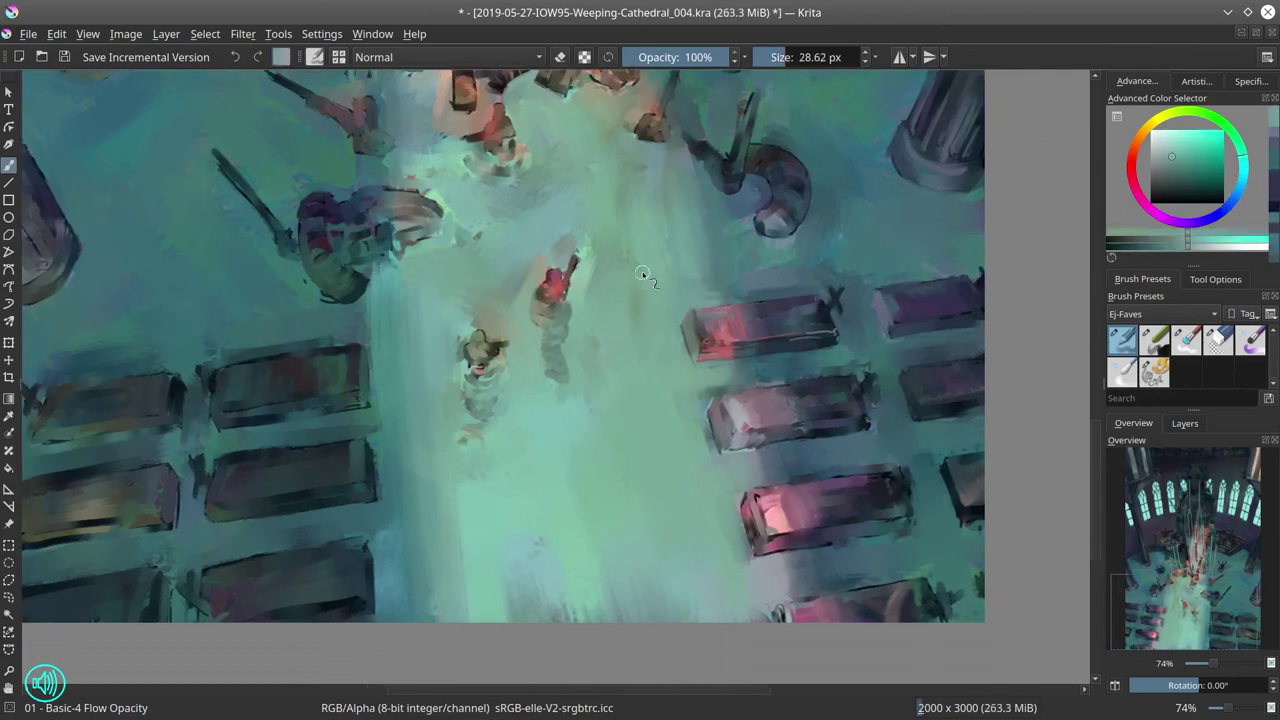
left_click(64, 57)
Step: Paint a pink highlight along the pew top with a 13 px brush
key("bracketleft")
key("bracketleft")
key("bracketleft")
left_click(736, 345, "ctrl")
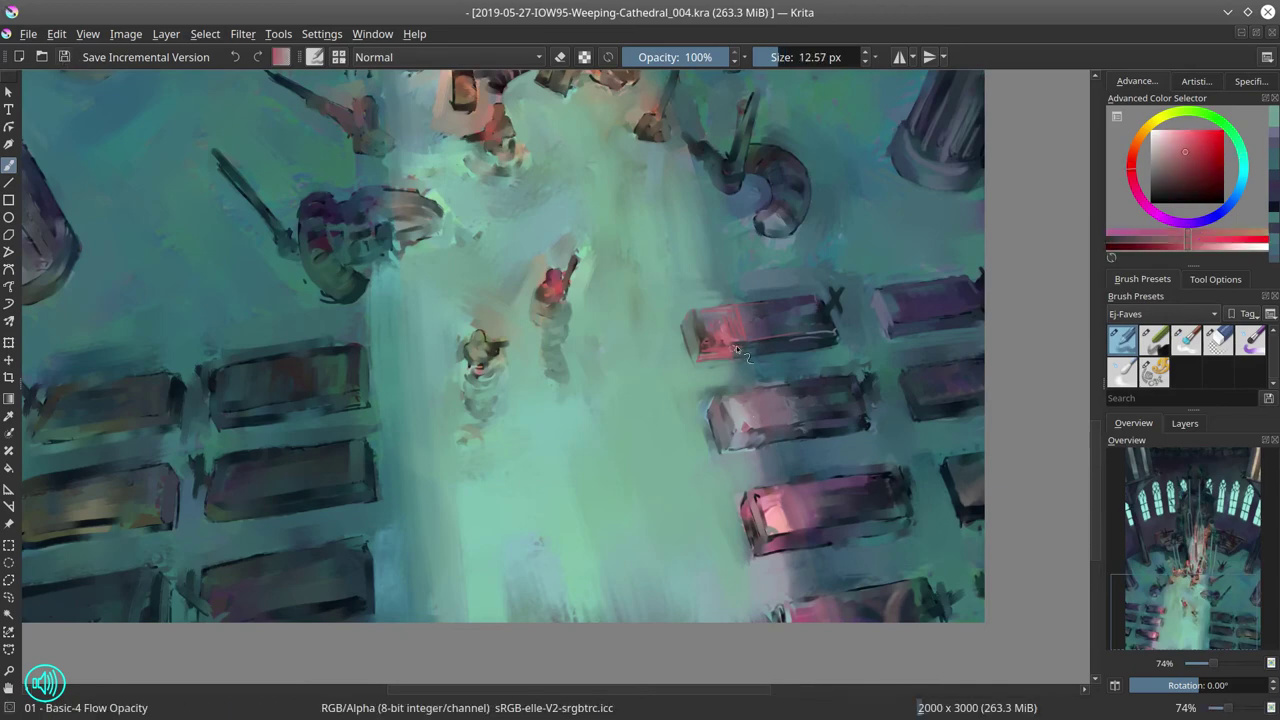
left_click_drag(725, 405, 778, 420)
key("bracketright")
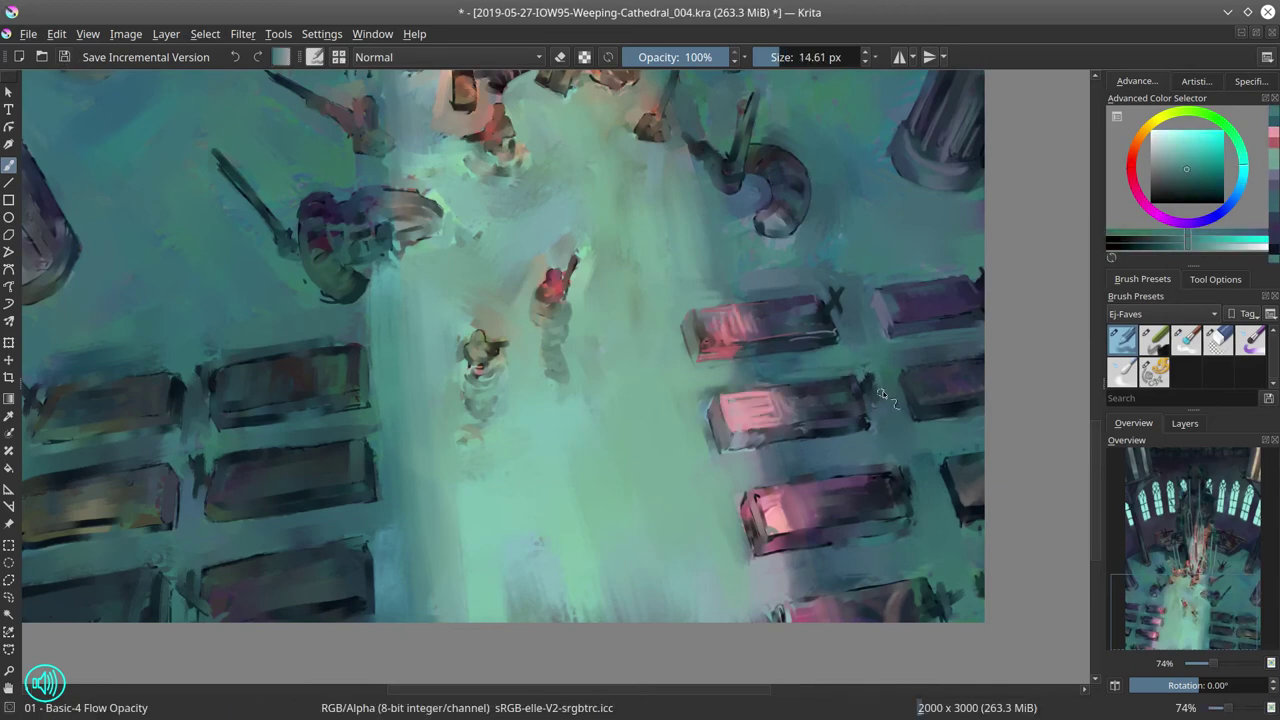
Step: Paint a small dark X mark at the pew's end
left_click(863, 438, "ctrl")
key("bracketleft")
left_click(880, 376, "ctrl")
left_click_drag(866, 374, 882, 392)
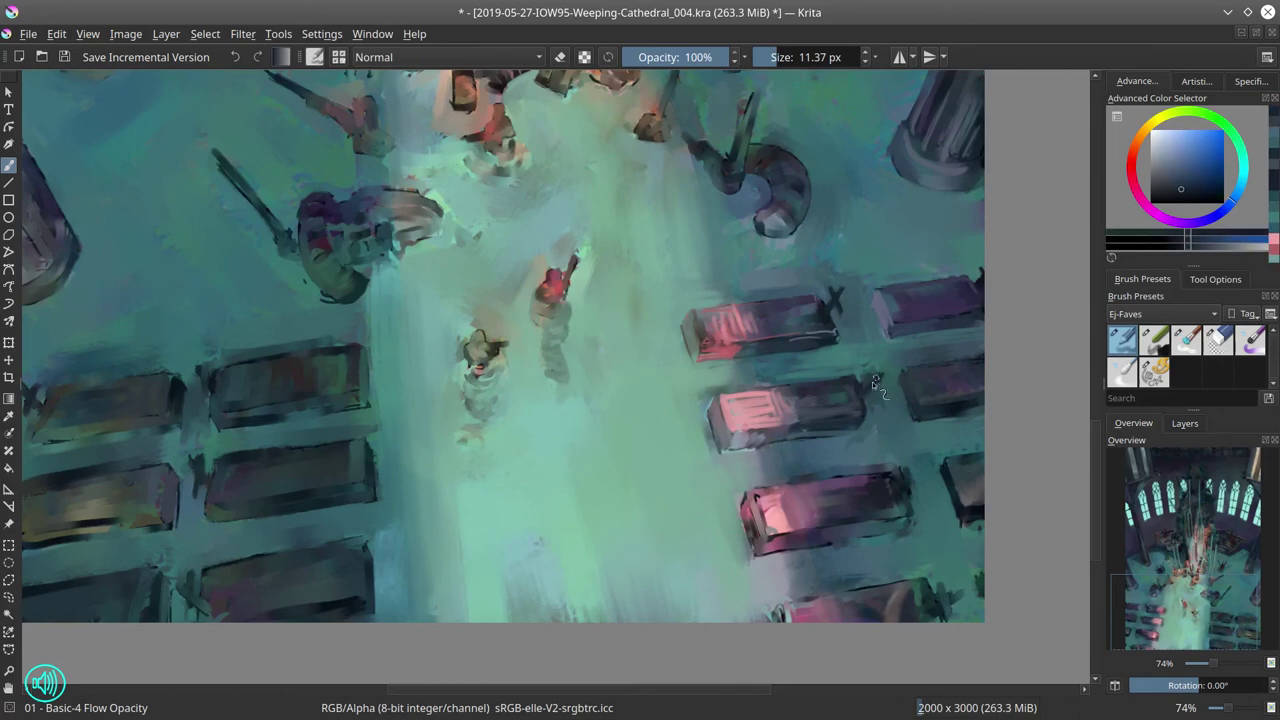
left_click(915, 411, "ctrl")
key("bracketright")
key("bracketright")
key("bracketright")
Step: Sample cyan-teal, blue-purple and pale blue tones around the lower pew at about 12 px, and save
left_click(955, 375, "ctrl")
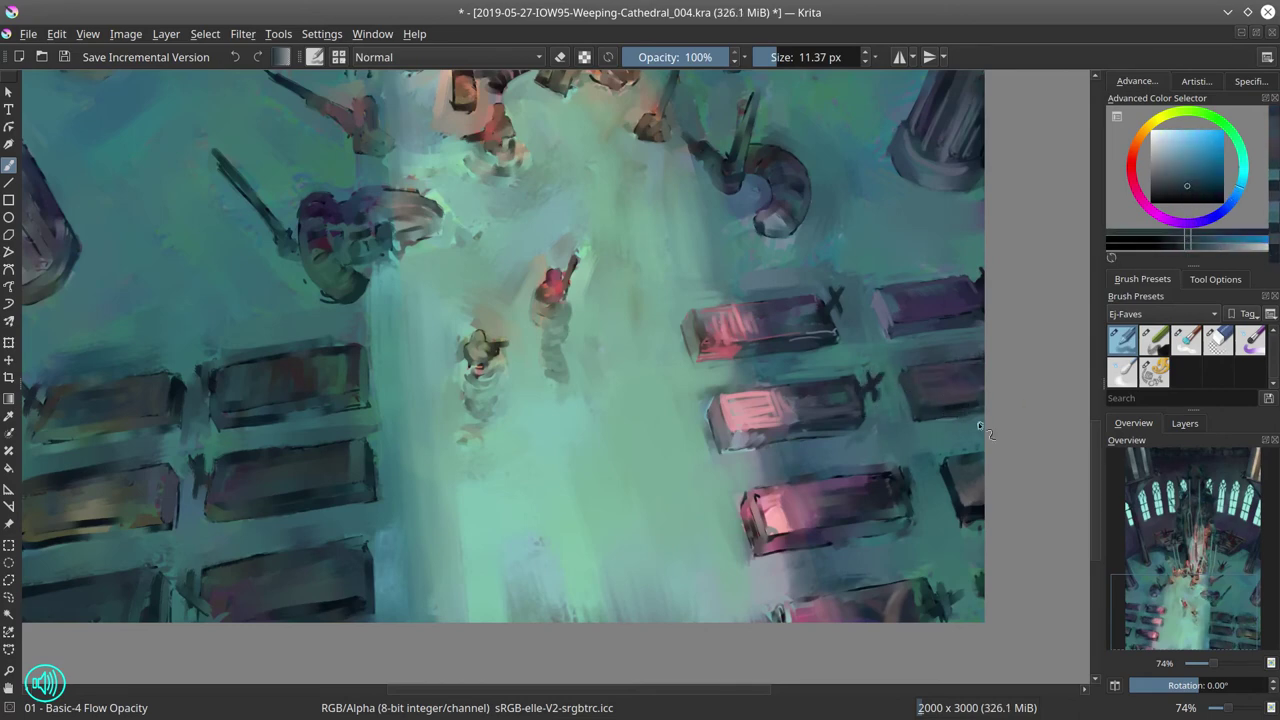
key("ctrl+s")
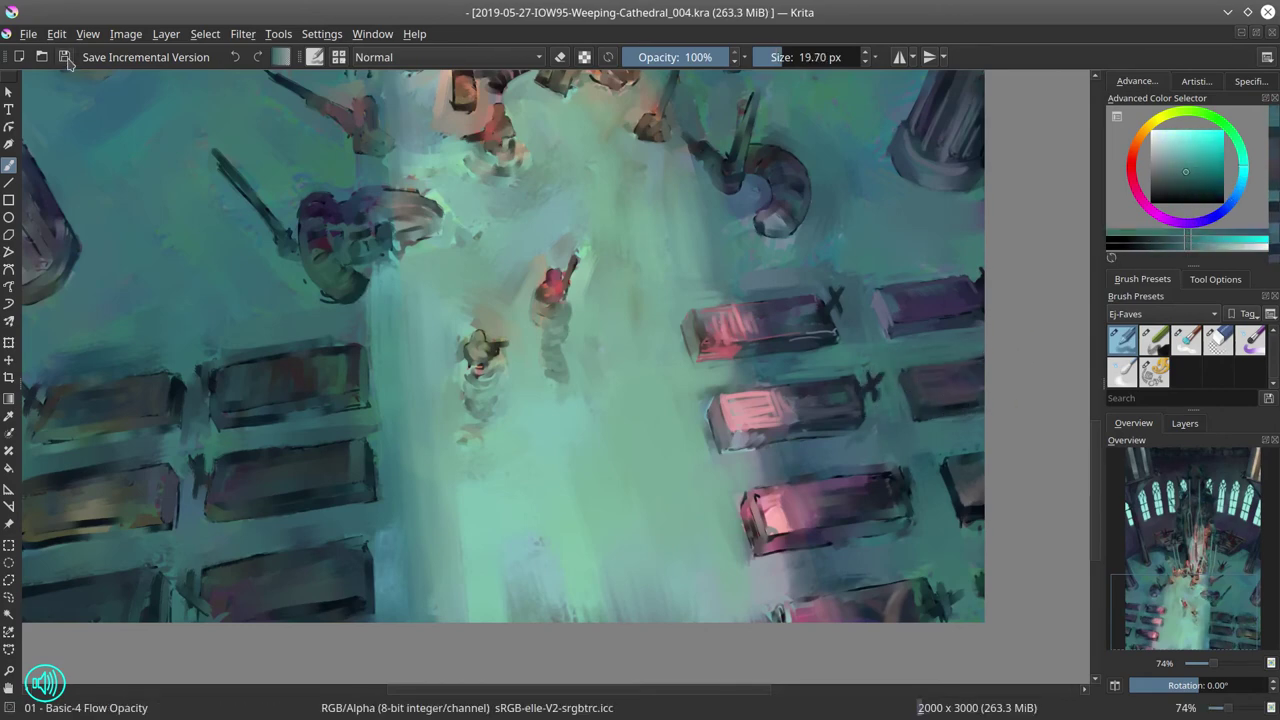
left_click(790, 515, "ctrl")
key("bracketleft")
key("bracketleft")
key("bracketleft")
key("bracketright")
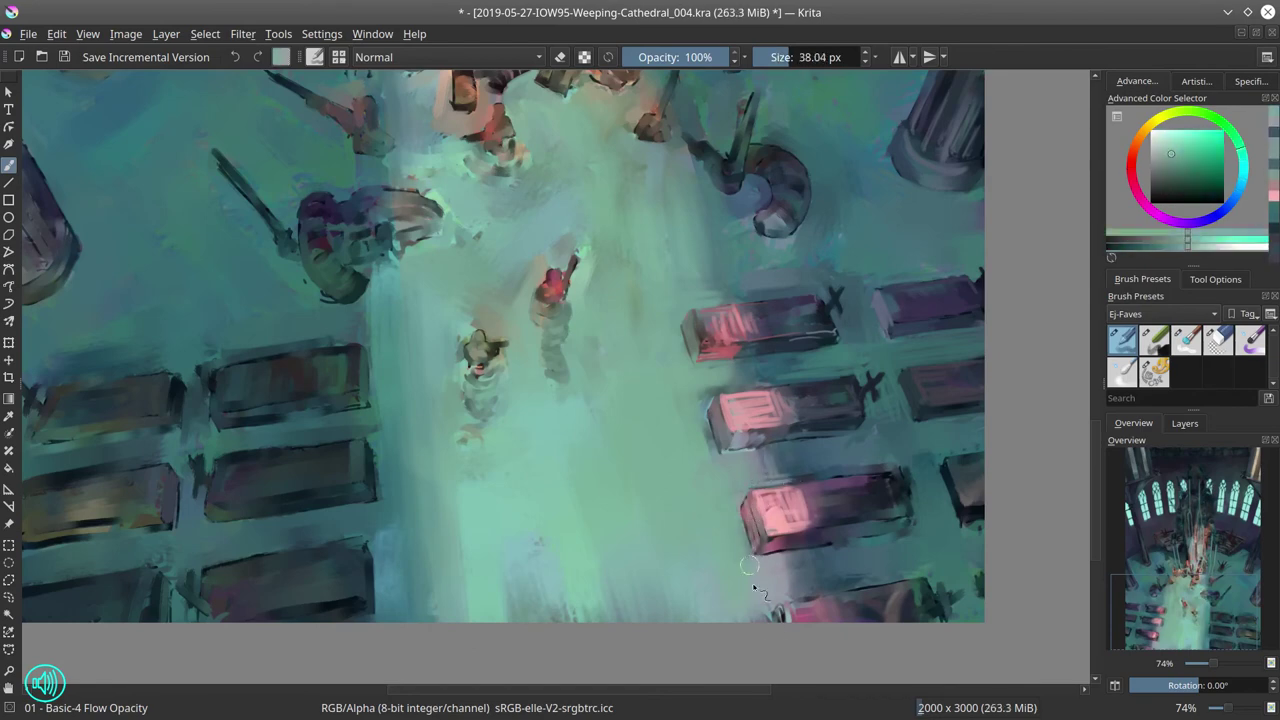
left_click(908, 517, "ctrl")
key("bracketright")
key("bracketright")
key("bracketright")
left_click(905, 500, "ctrl")
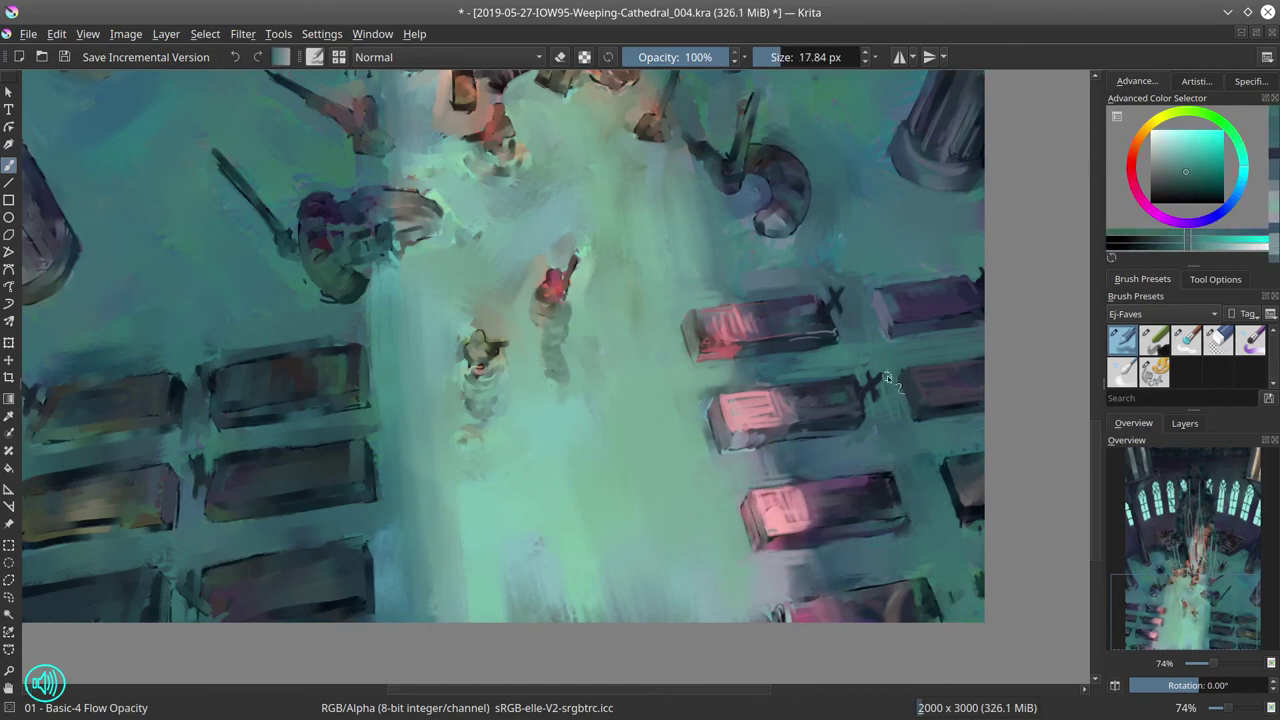
key("bracketleft")
key("bracketleft")
key("bracketleft")
key("bracketleft")
left_click(902, 485, "ctrl")
left_click(962, 520, "ctrl")
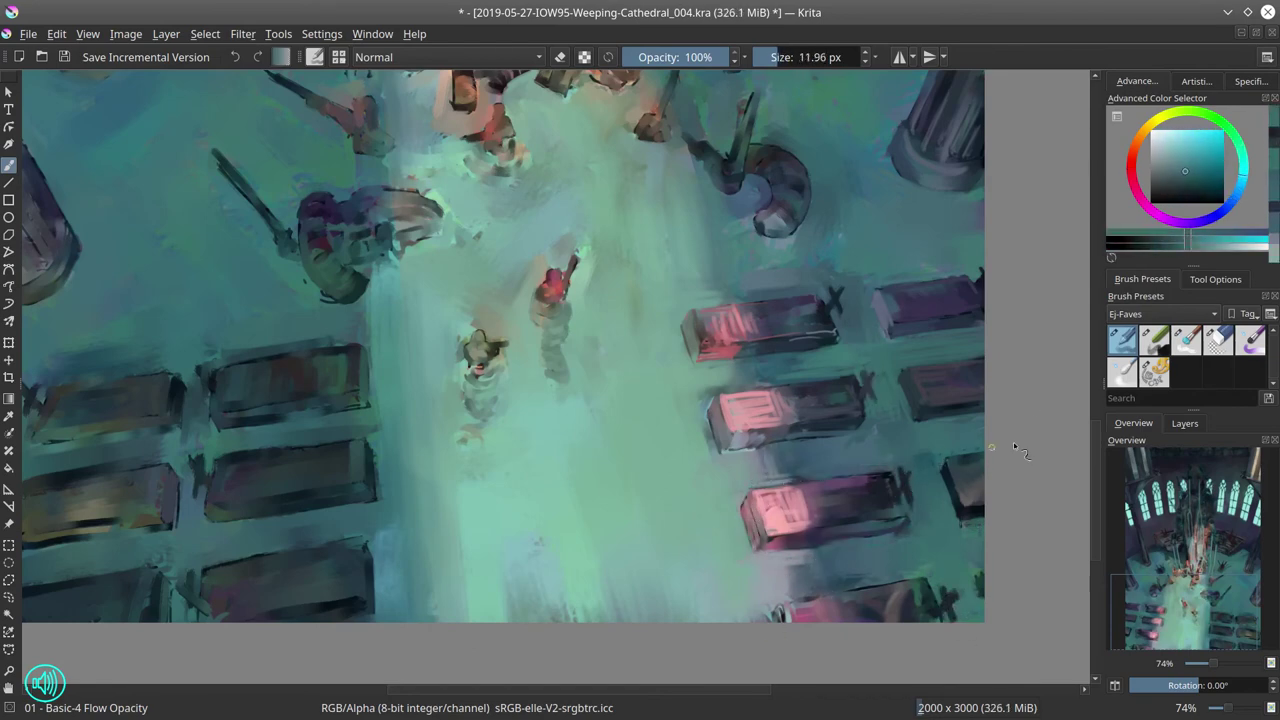
key("ctrl+s")
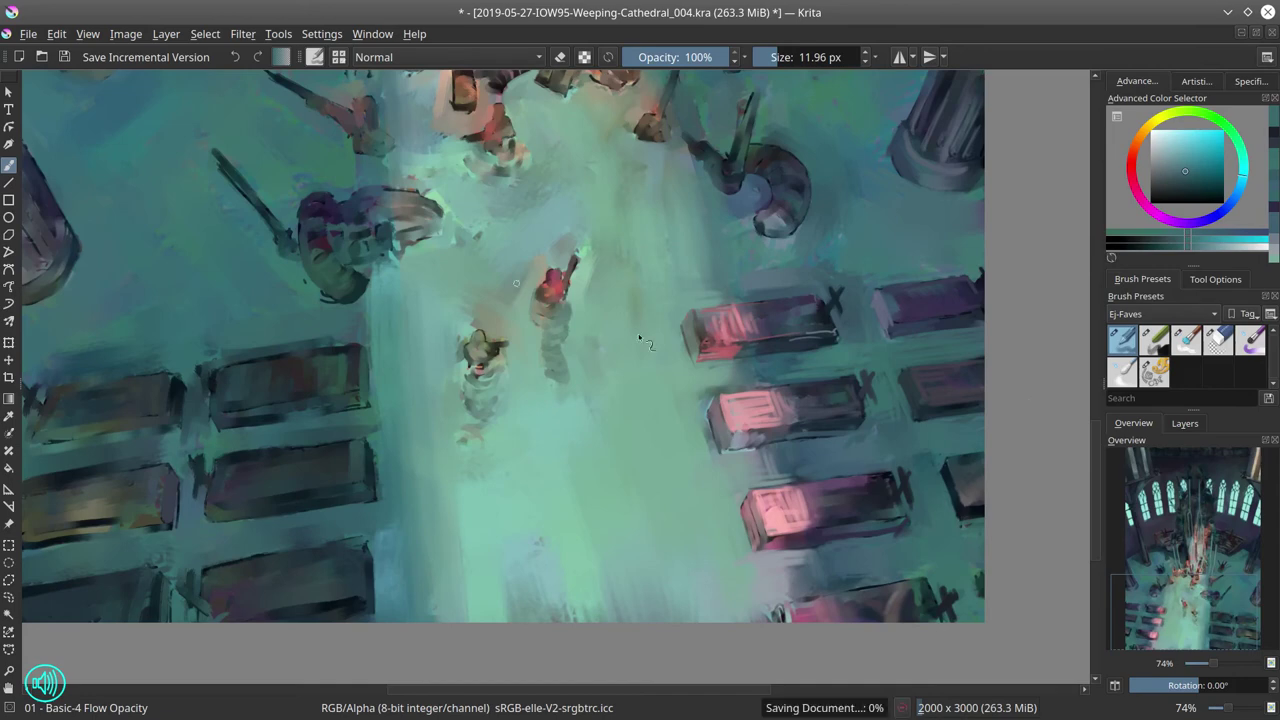
Step: Mirror the canvas view to check the composition
scroll(763, 483, "down", 4)
key("m")
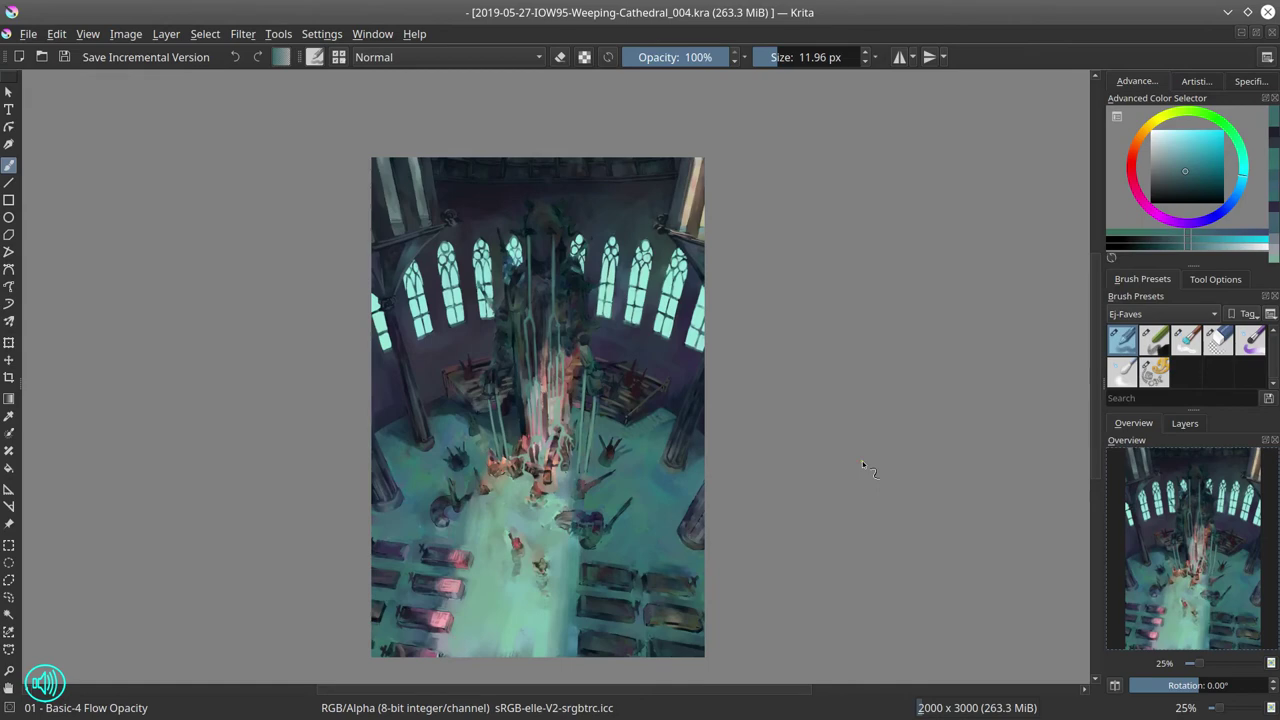
scroll(611, 546, "up", 5)
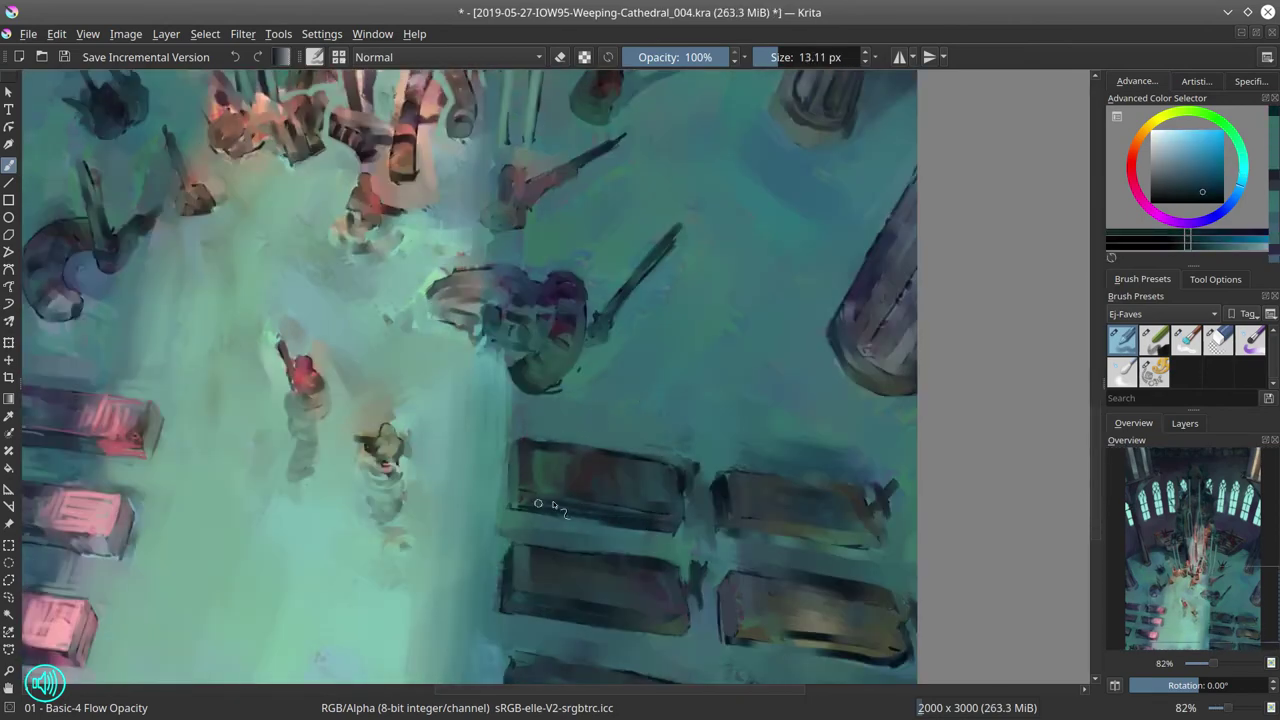
Step: Redefine the right pew's edges, darkening the left edge and brightening the top and right edge
left_click(505, 483, "ctrl")
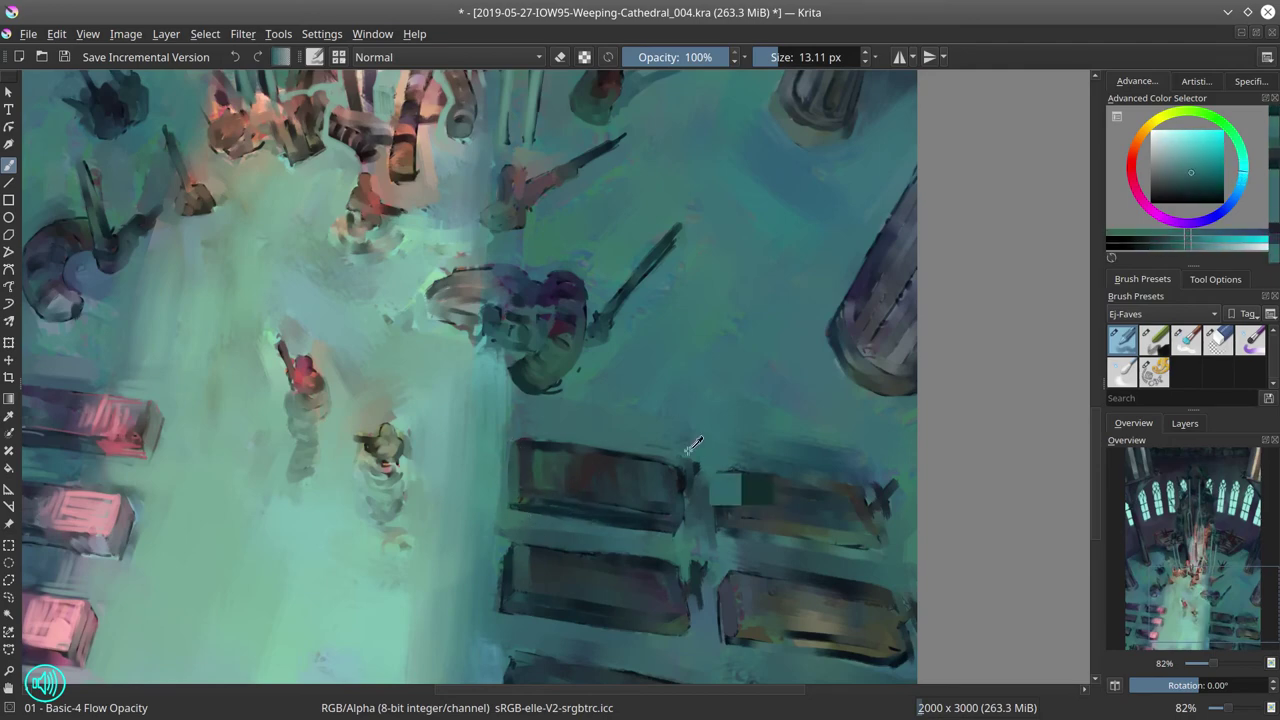
left_click_drag(692, 460, 698, 620)
mouse_move(716, 478)
left_mouse_down()
mouse_move(723, 535)
mouse_move(843, 451)
mouse_move(892, 477)
left_mouse_up()
left_click(794, 531, "ctrl")
left_click_drag(908, 549, 891, 586)
Step: Paint a dark line between the pews and dark accents at the pew's right end
left_click(692, 470, "ctrl")
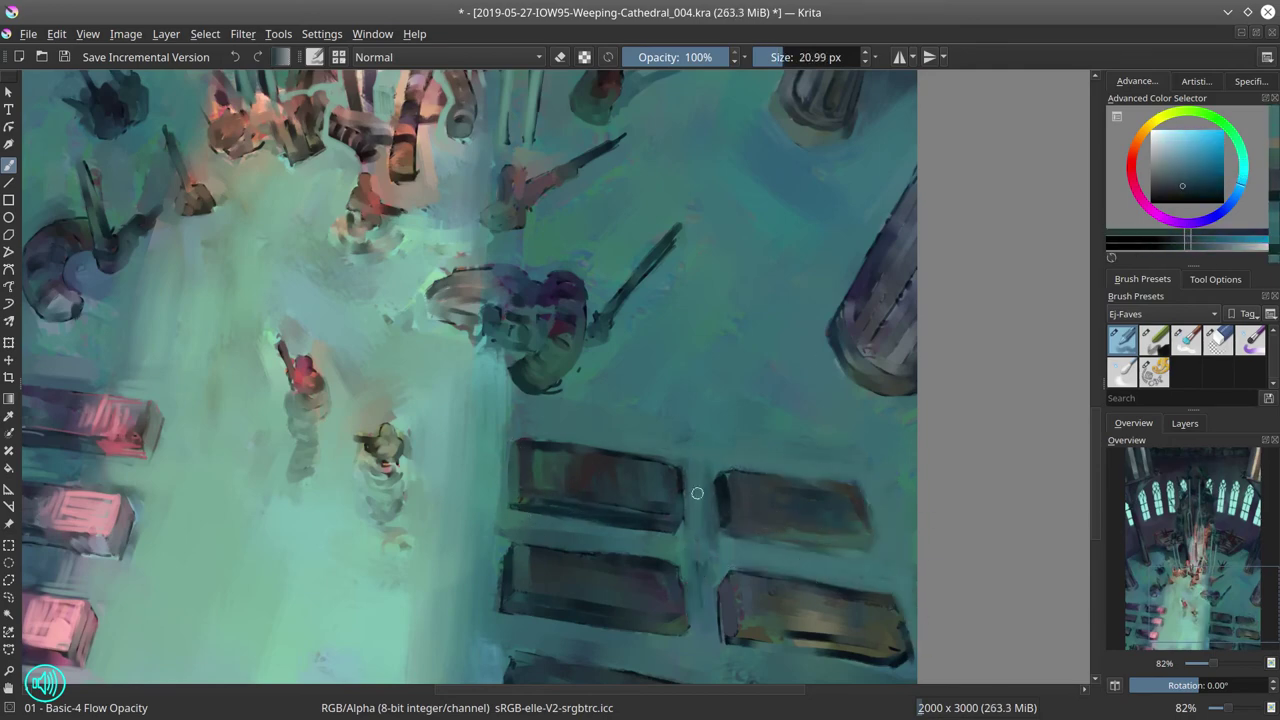
left_click_drag(692, 455, 695, 512)
left_click(678, 418, "ctrl")
left_click(874, 478, "ctrl")
left_click_drag(874, 478, 878, 520)
left_click(879, 532, "ctrl")
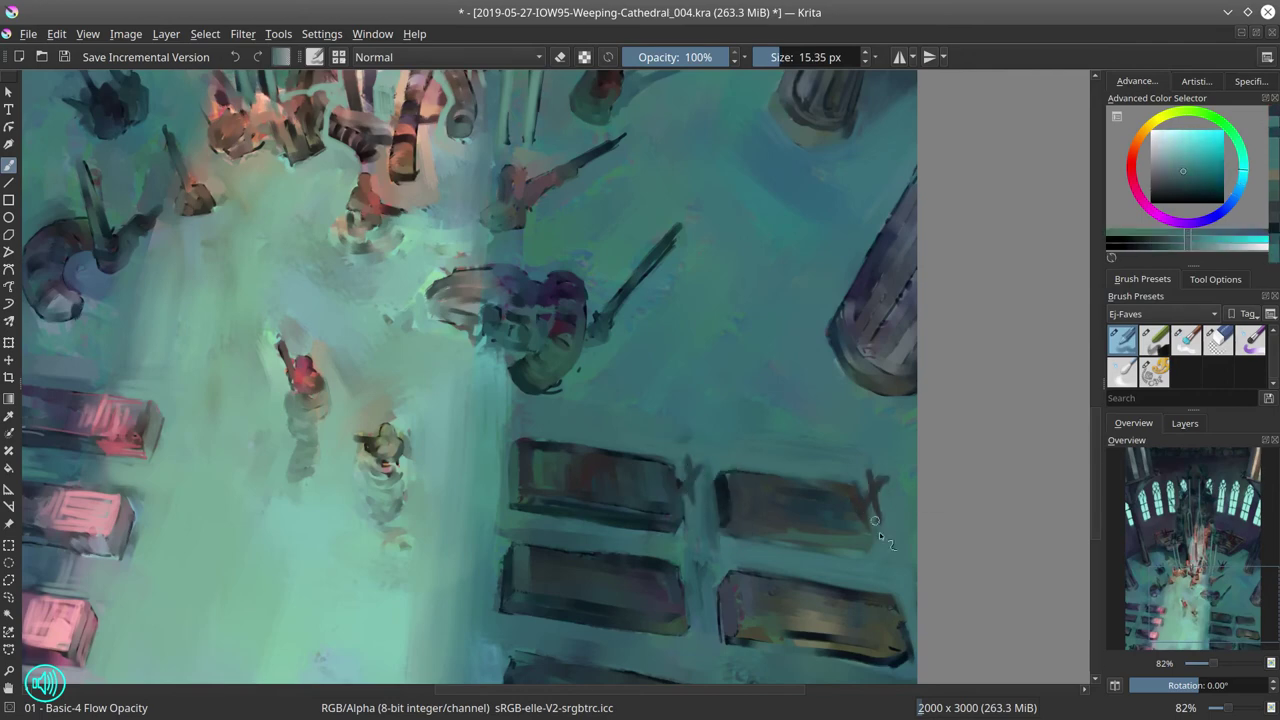
left_click(689, 563, "ctrl")
Step: On the lower pews, brighten the right pew's lower edge and paint a dark line between them
left_click_drag(968, 530, 976, 300)
left_click(738, 464, "ctrl")
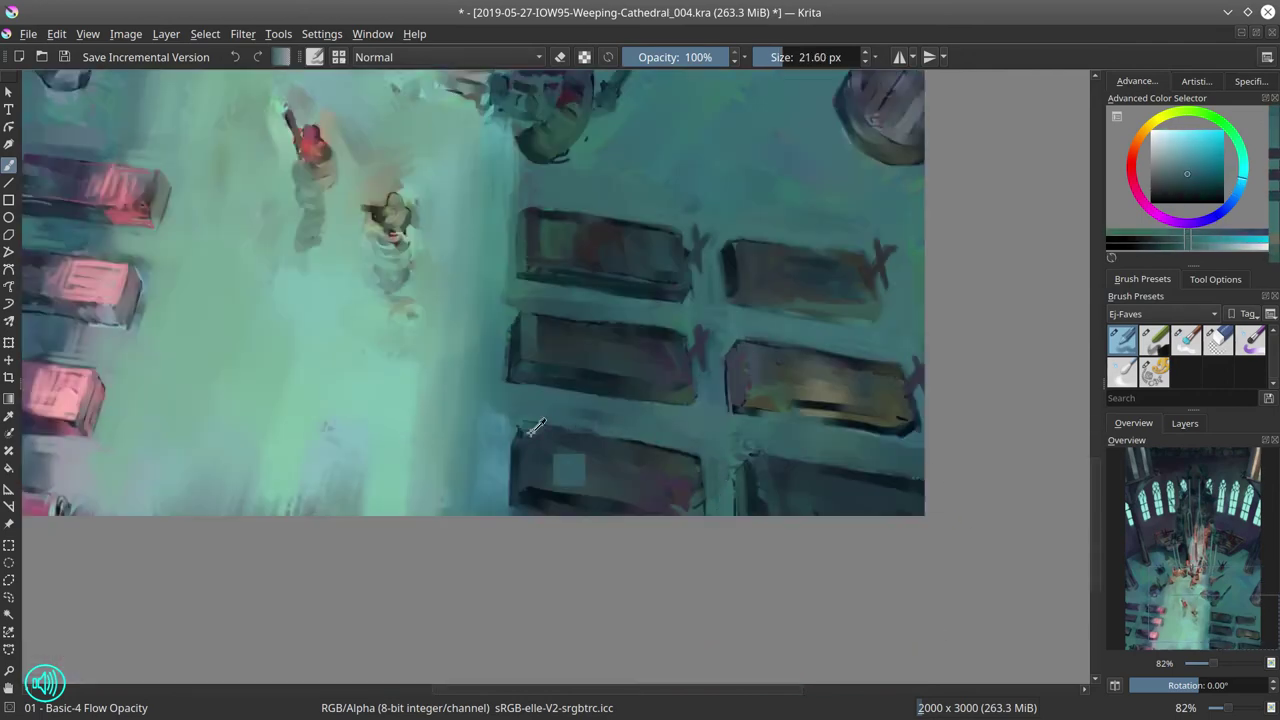
left_click(738, 464, "ctrl")
left_click_drag(826, 432, 914, 424)
left_click(712, 462, "ctrl")
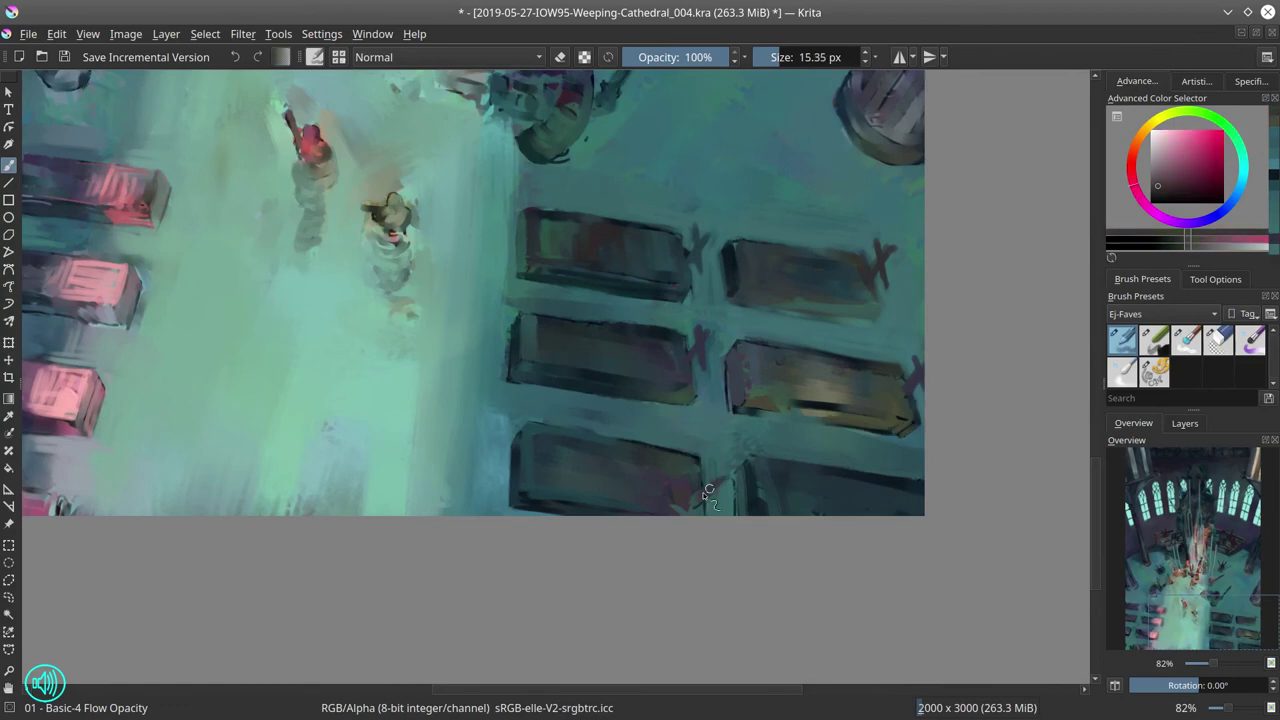
left_click_drag(712, 462, 718, 516)
left_click(846, 245, "ctrl")
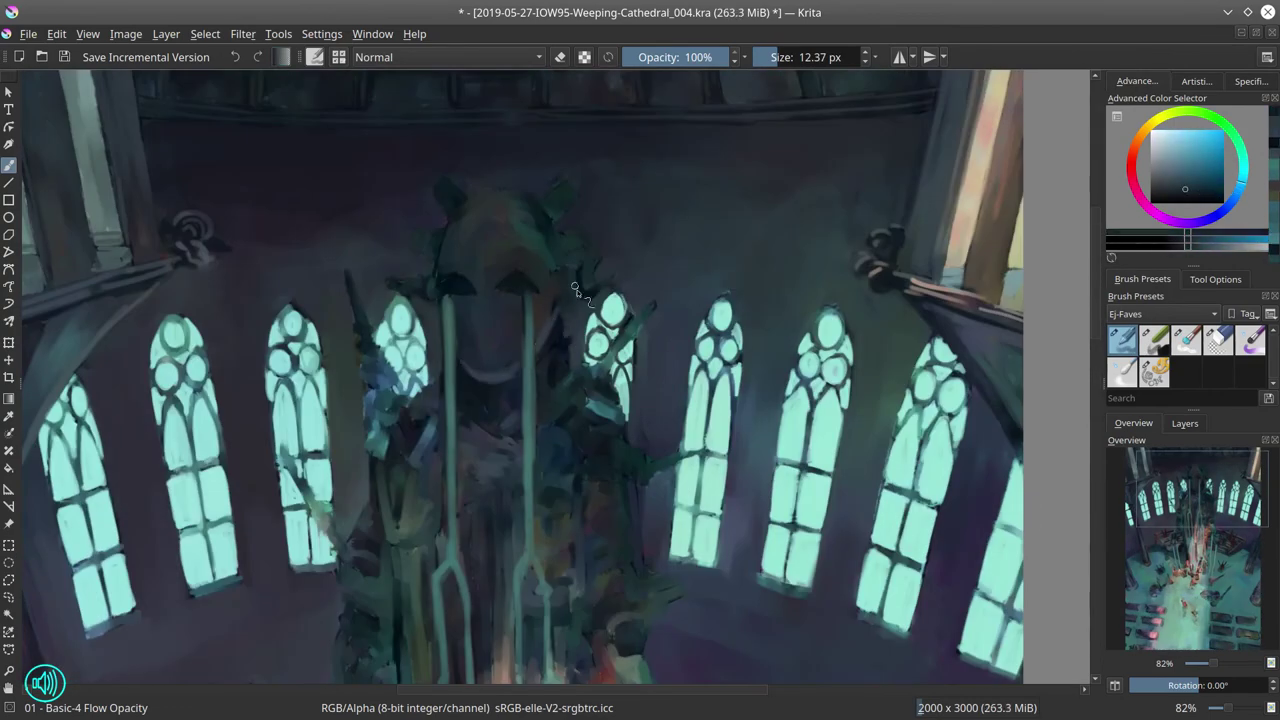
Step: Sample dark blue, teal and dark teal-green tones from the statue area, adjusting brush size
left_click(453, 180, "ctrl")
left_click(575, 185, "ctrl")
left_click_drag(551, 219, 566, 258)
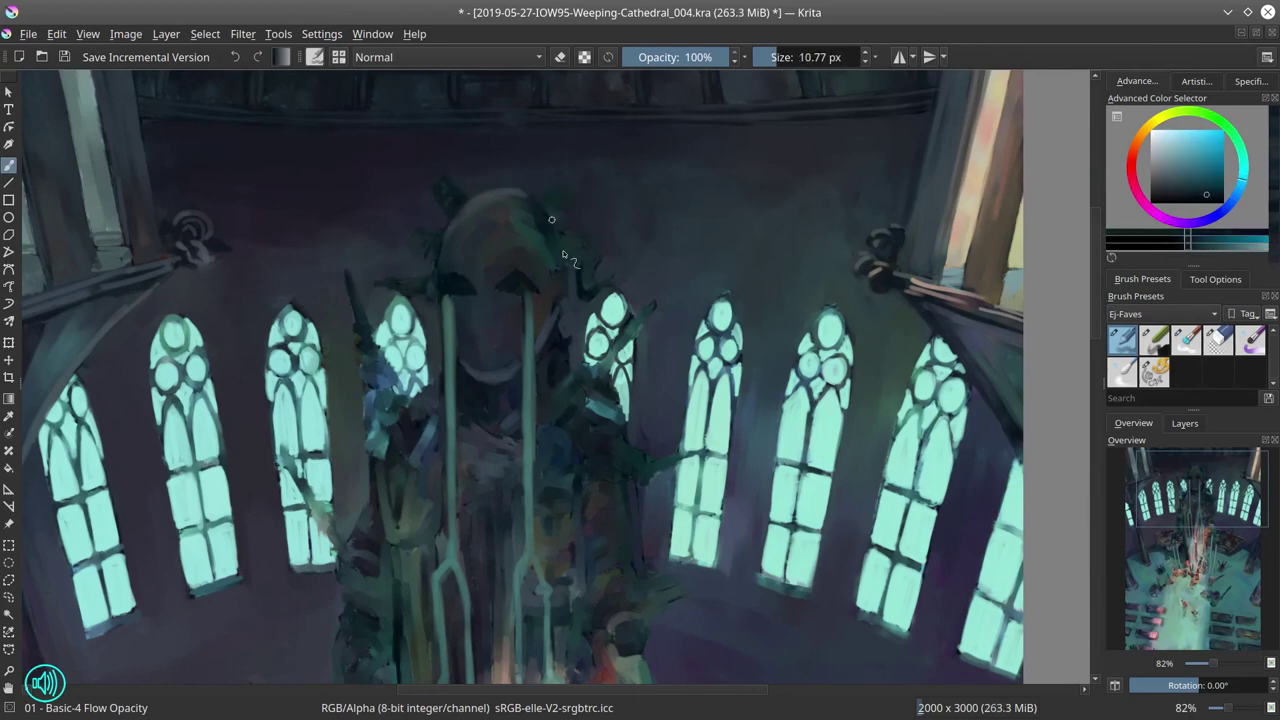
left_click(592, 174, "ctrl")
left_click_drag(575, 185, 563, 197)
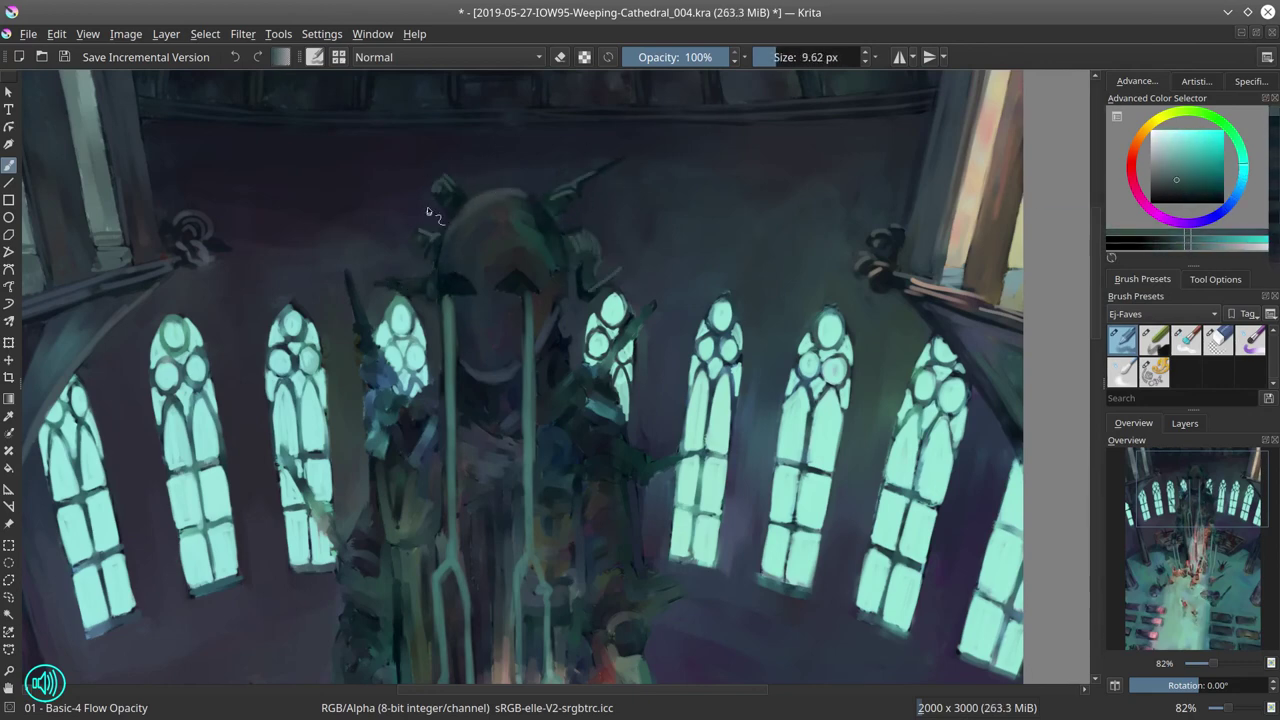
left_click(437, 295, "ctrl")
left_click(490, 420, "ctrl")
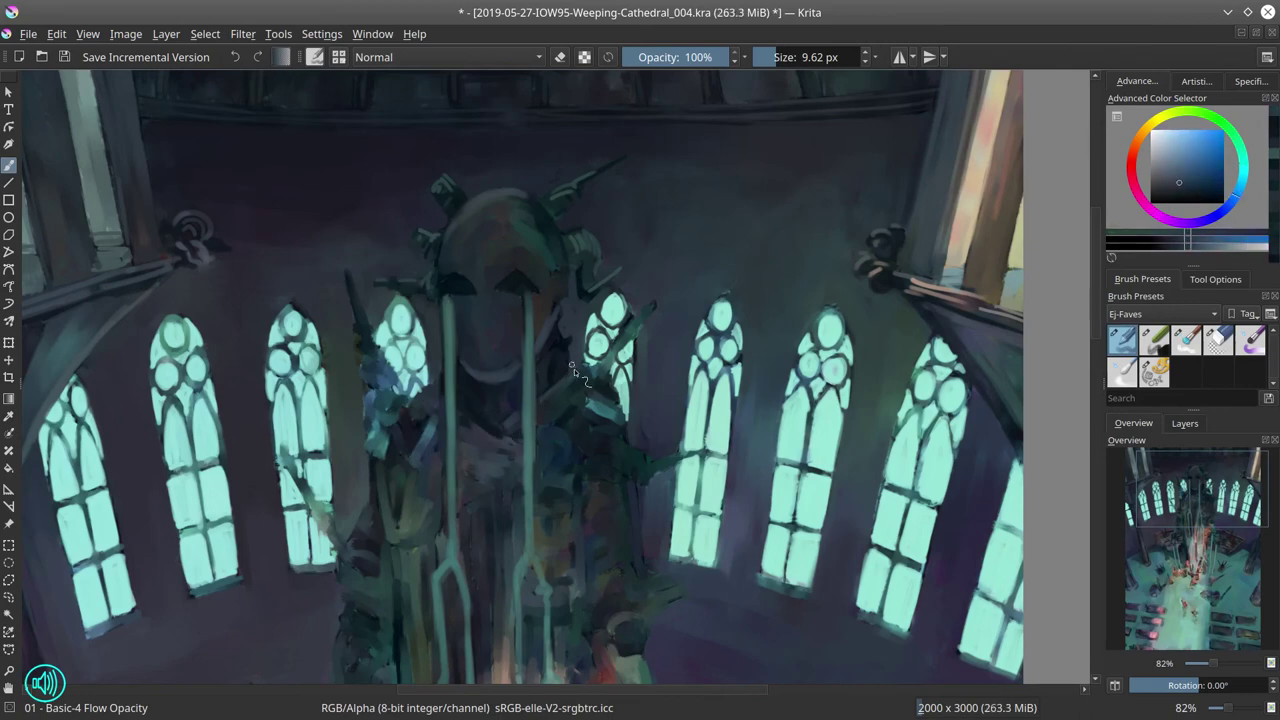
left_click_drag(432, 424, 426, 425)
left_click(405, 479, "ctrl")
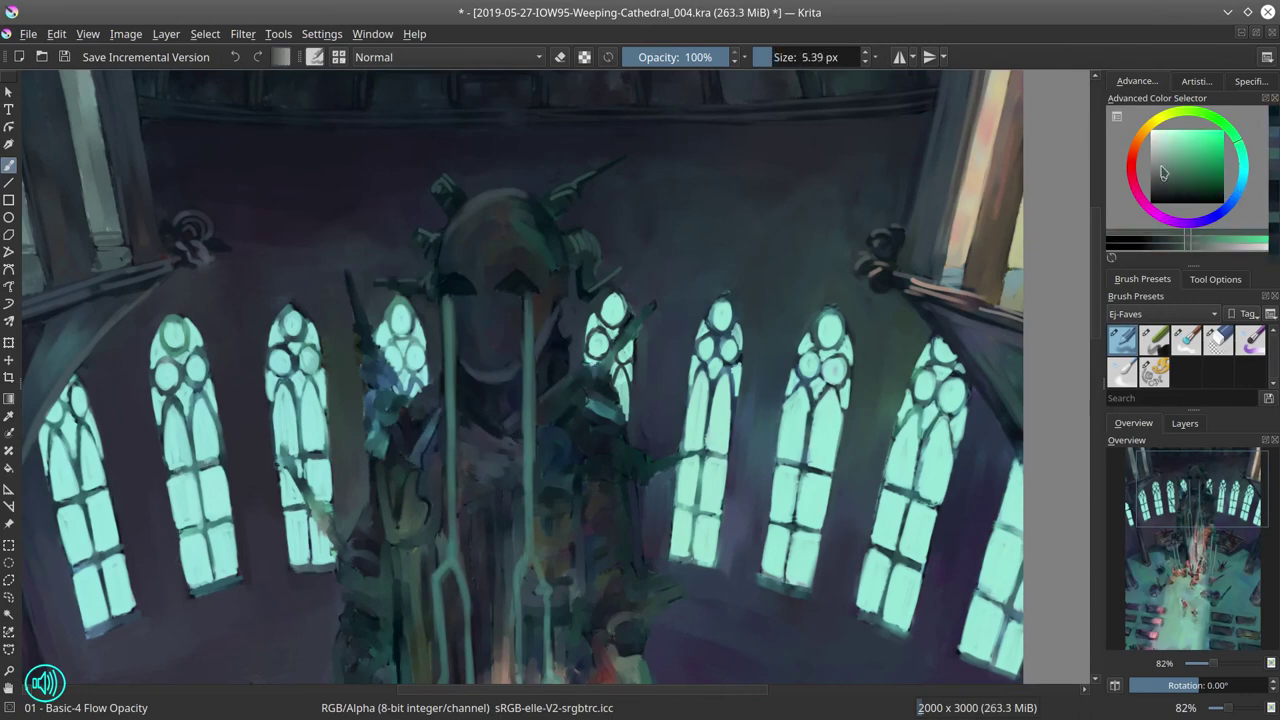
left_click_drag(400, 476, 388, 470)
Step: Paint blue-teal details on the statue's shoulders and save the painting
left_click(465, 450, "ctrl")
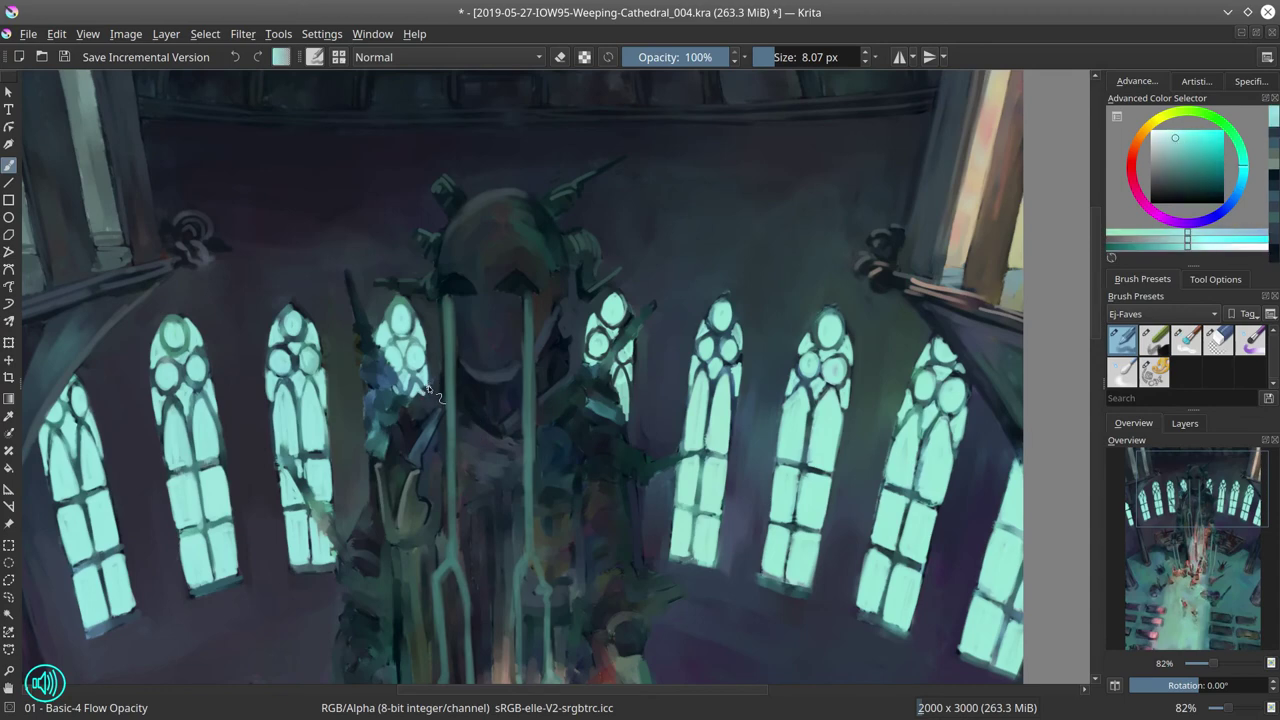
left_click(400, 422, "ctrl")
left_click(396, 416, "ctrl")
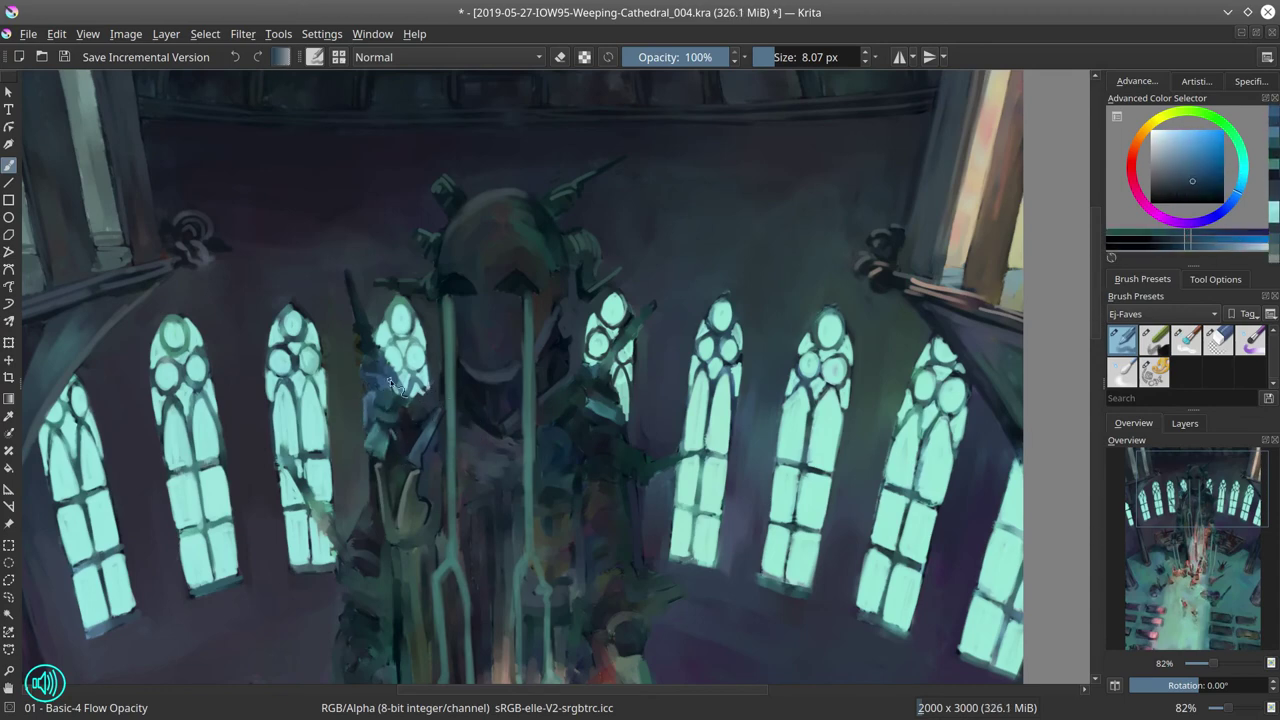
left_click(386, 402, "ctrl")
left_click(372, 388, "ctrl")
left_click(353, 372, "ctrl")
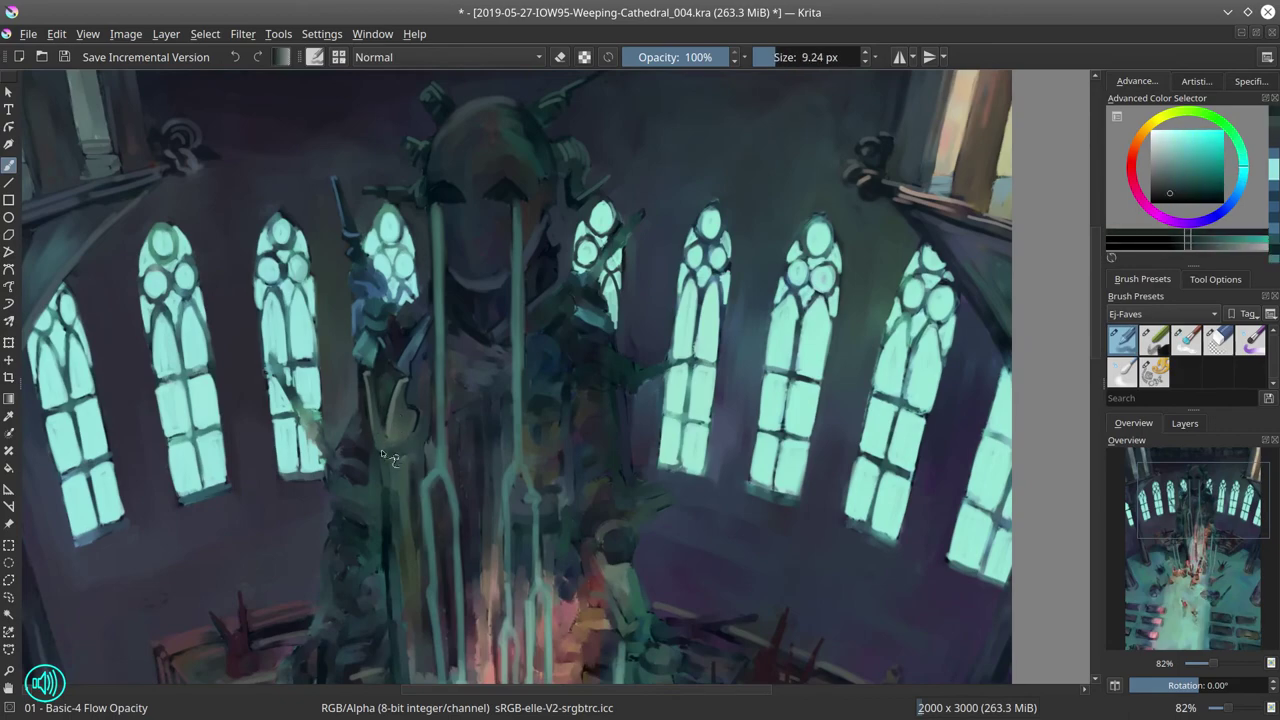
left_click(396, 425, "ctrl")
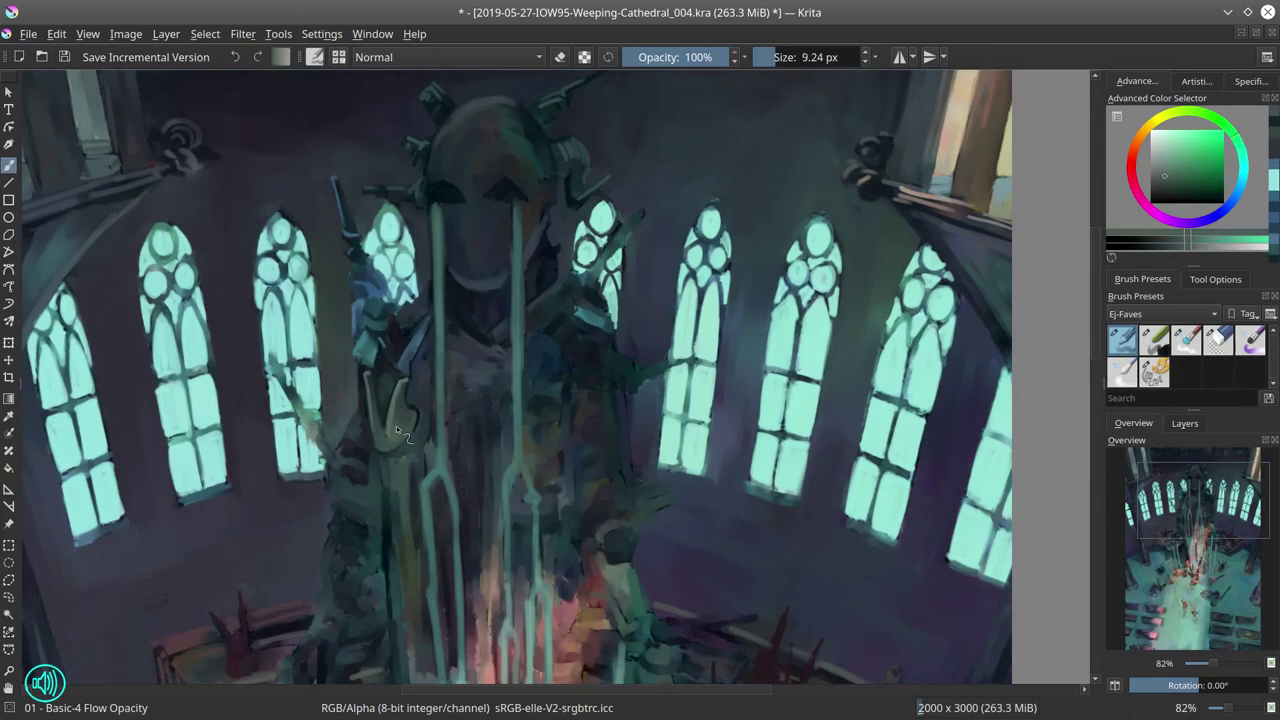
left_click(348, 431, "ctrl")
scroll(366, 573, "down", 4)
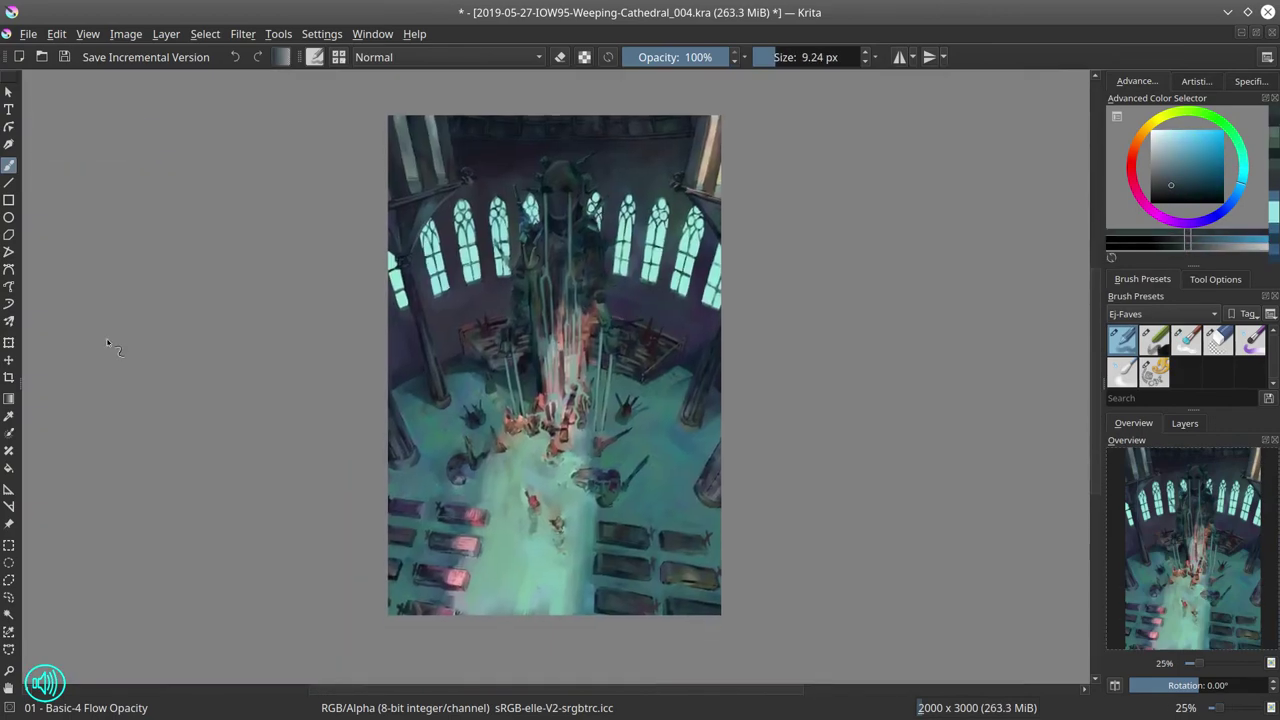
key("ctrl+s")
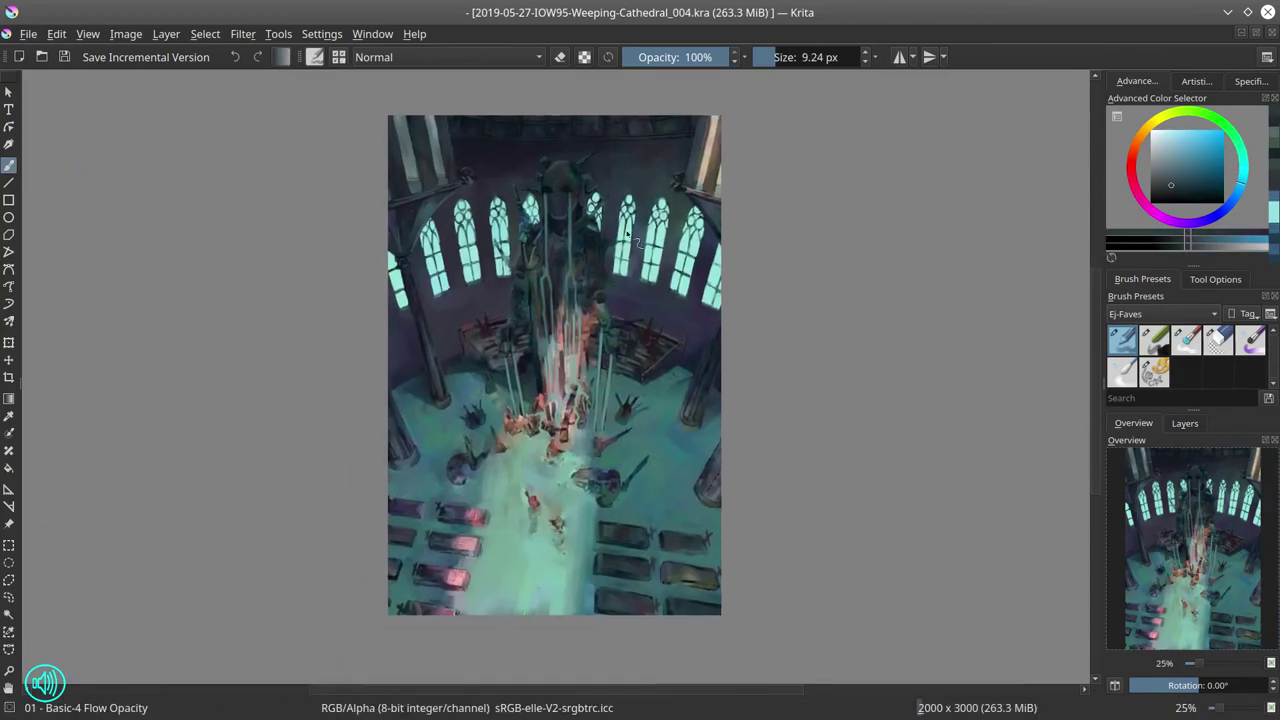
Step: Sample teal from a lit window and darker teal from the wall
scroll(575, 260, "up", 4)
scroll(575, 260, "down", 1)
left_click(560, 400, "ctrl")
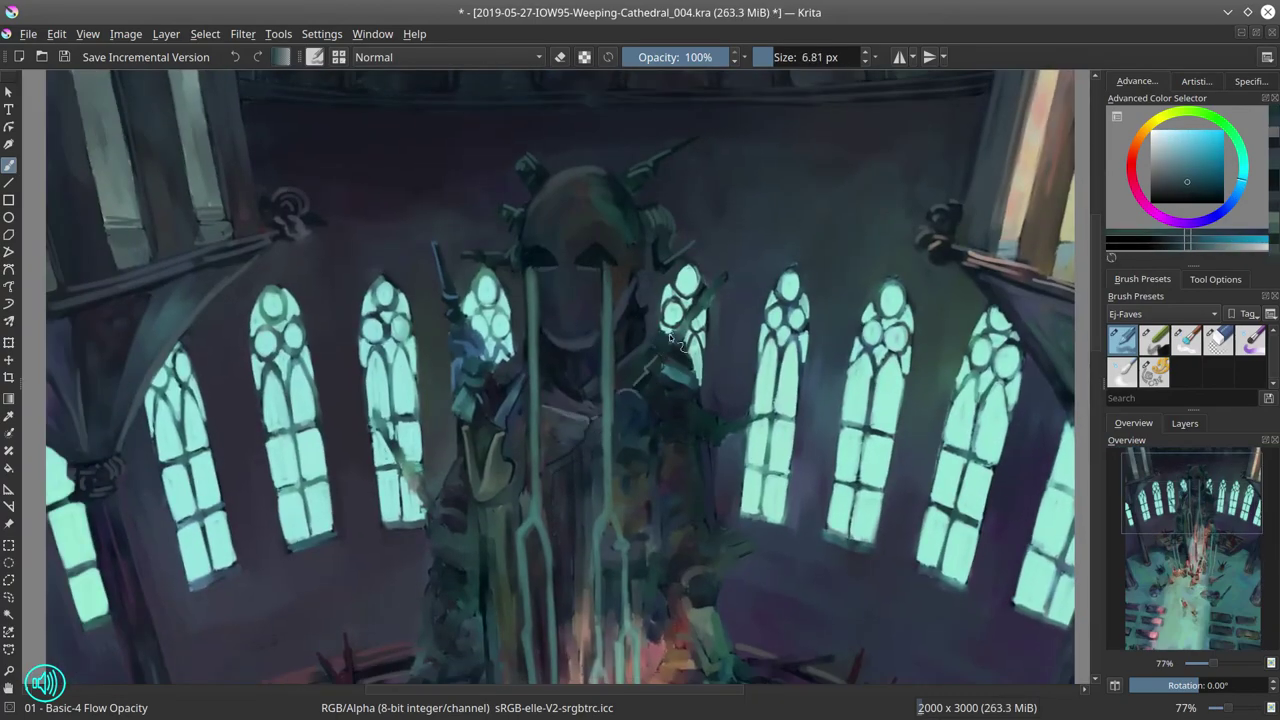
left_click(695, 298, "ctrl")
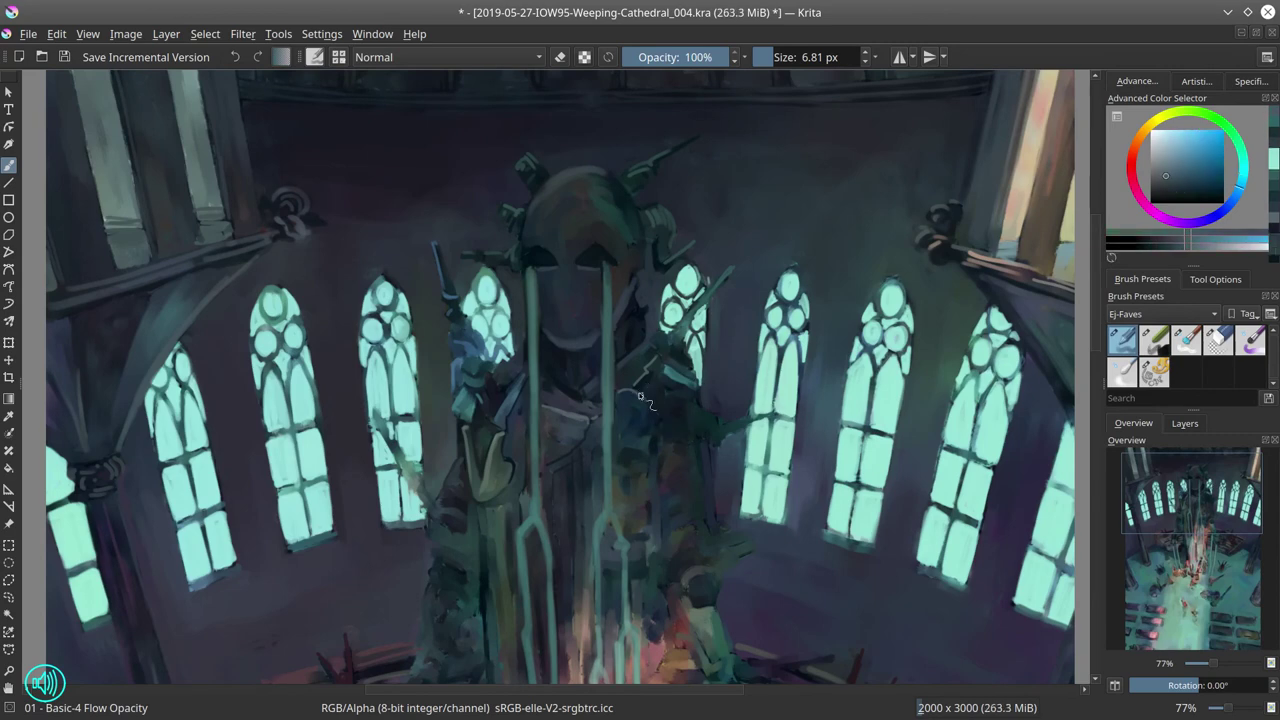
left_click(743, 420, "ctrl")
scroll(747, 400, "down", 2)
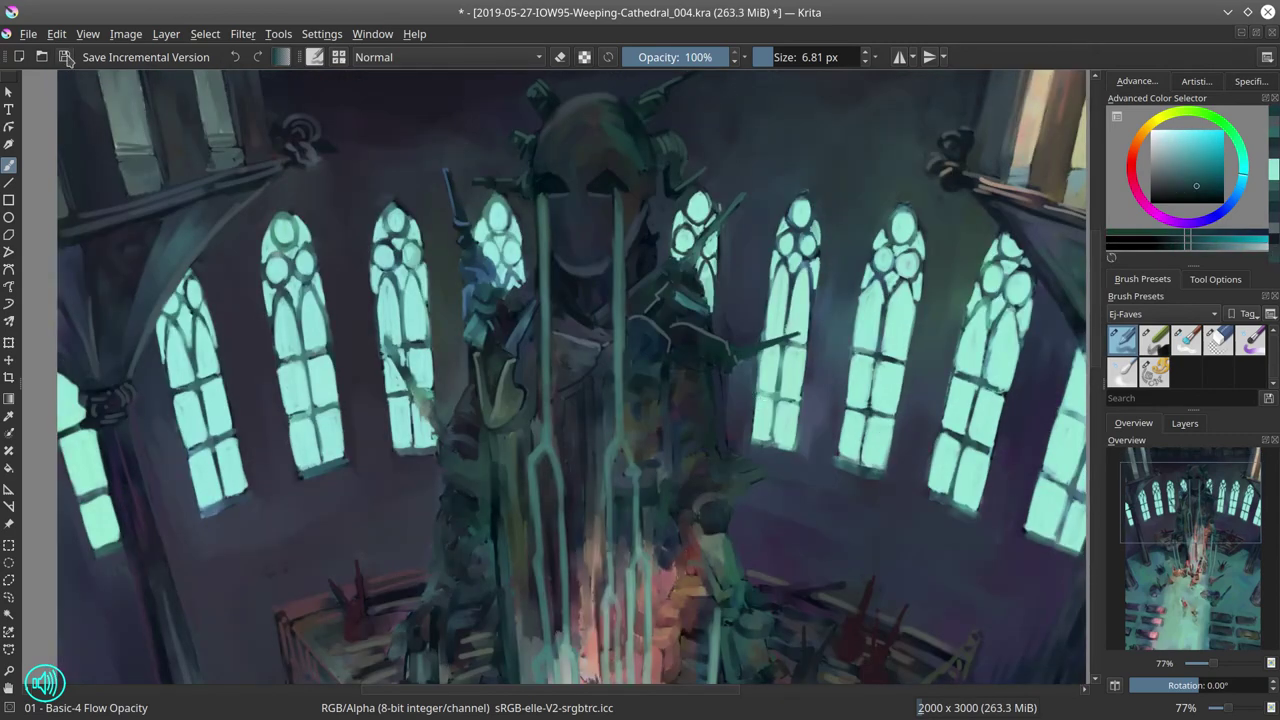
scroll(700, 370, "down", 3)
Step: Work grey-teal on the central pillar and dark green and light teal on the nearby pews
left_click(440, 322, "ctrl")
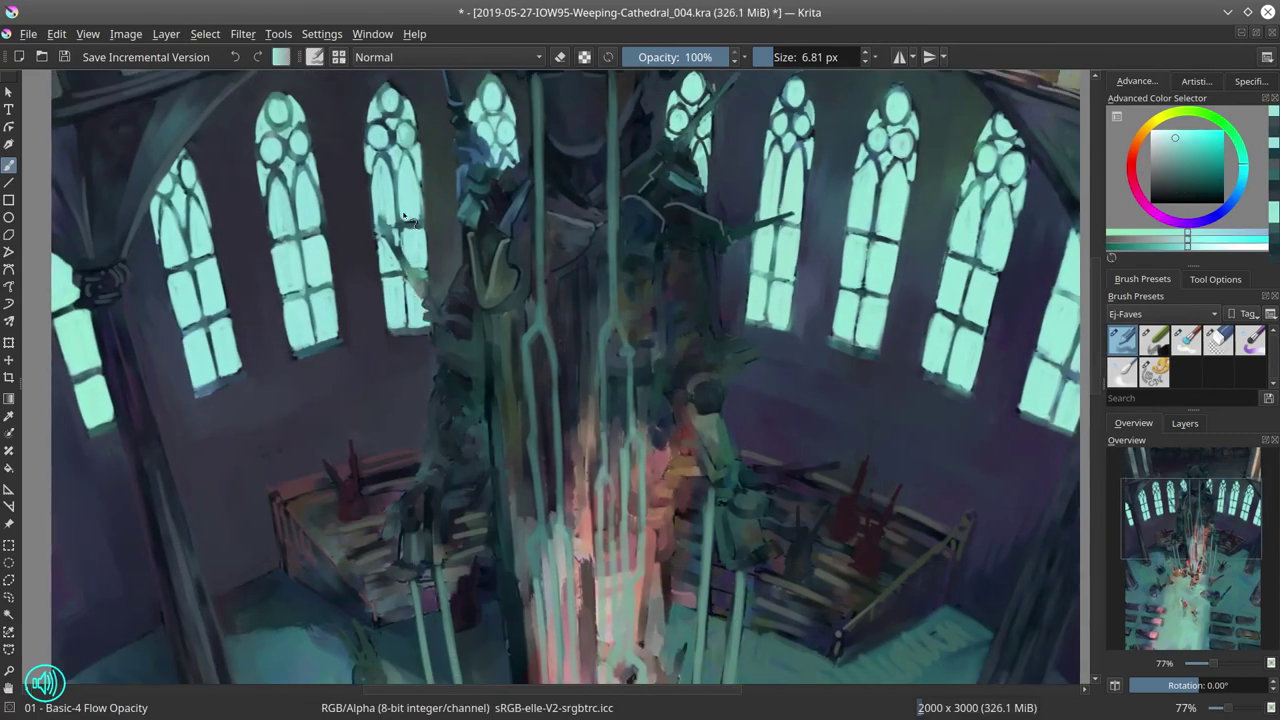
left_click(449, 303, "ctrl")
left_click(460, 360, "ctrl")
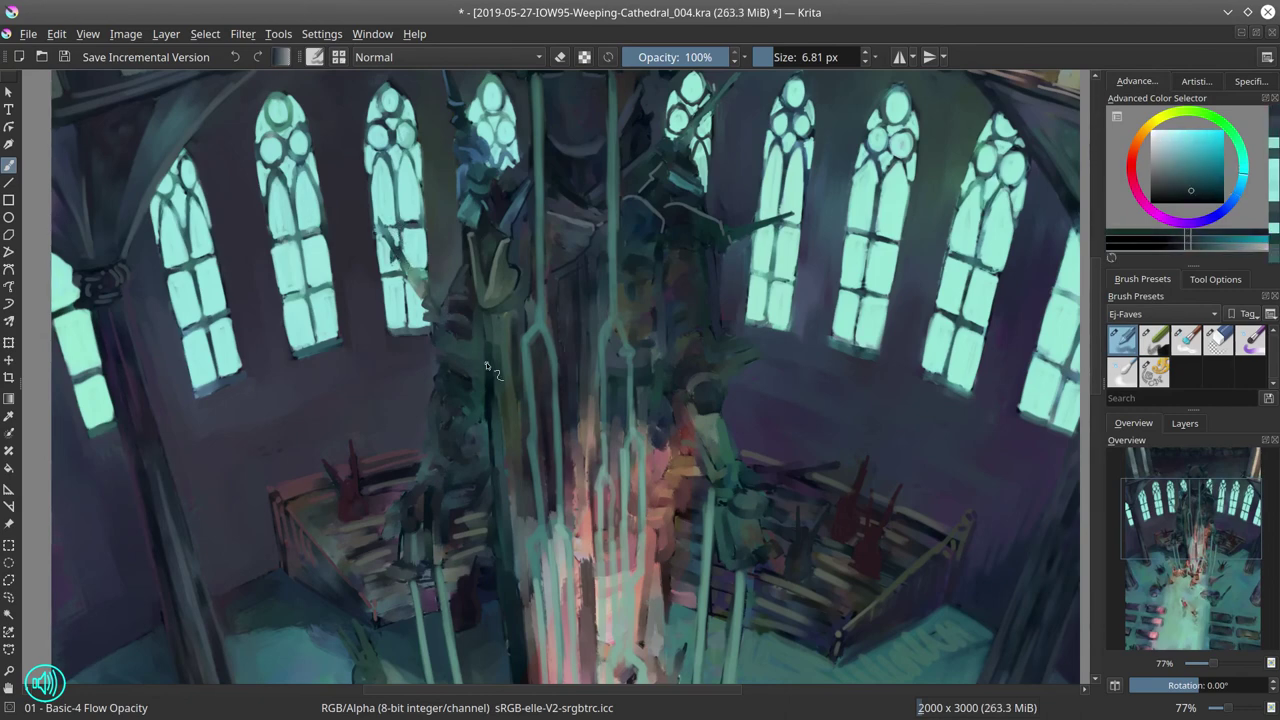
left_click(476, 403, "ctrl")
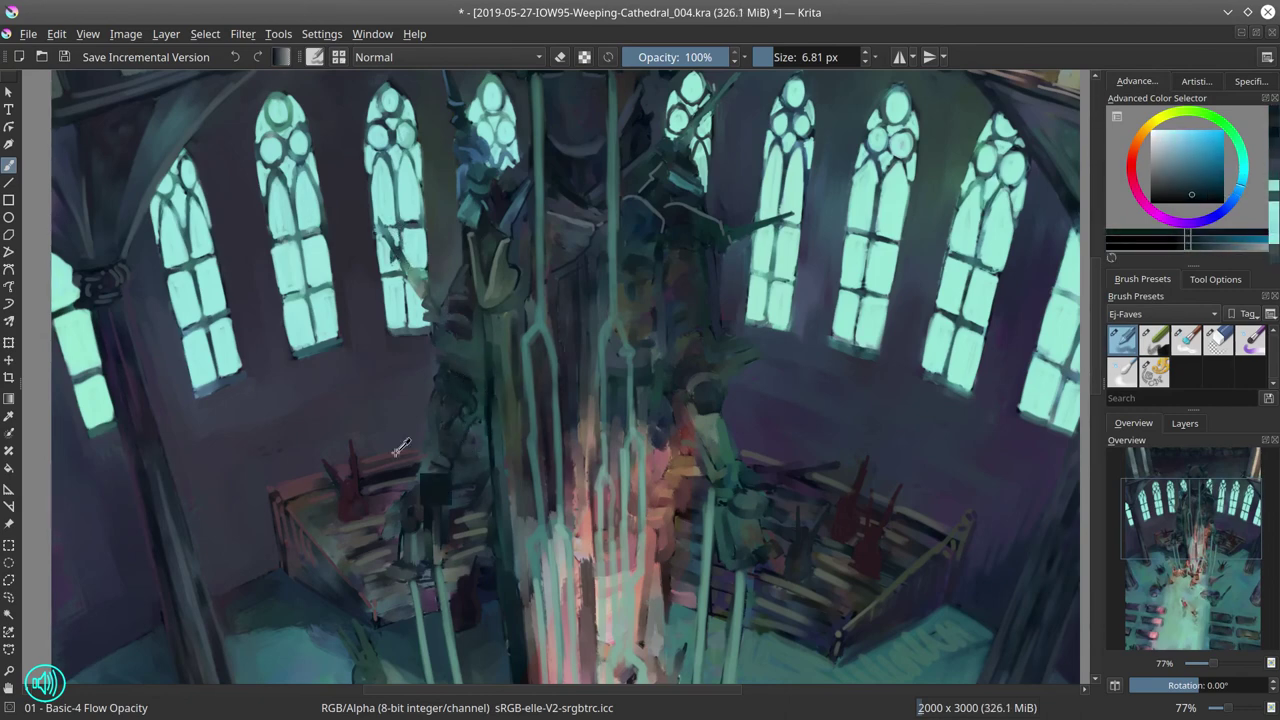
left_click(400, 447, "ctrl")
left_click(435, 382, "ctrl")
left_click(437, 455, "ctrl")
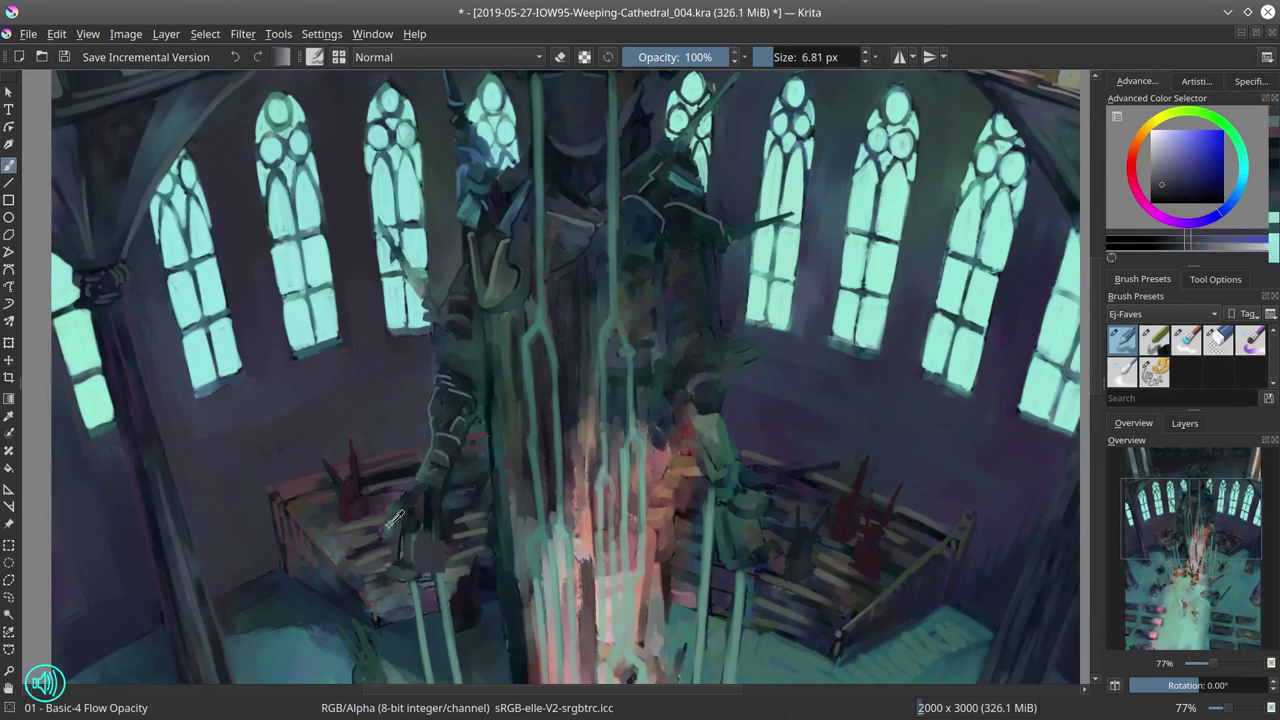
left_click(434, 551, "ctrl")
left_click(434, 551, "ctrl")
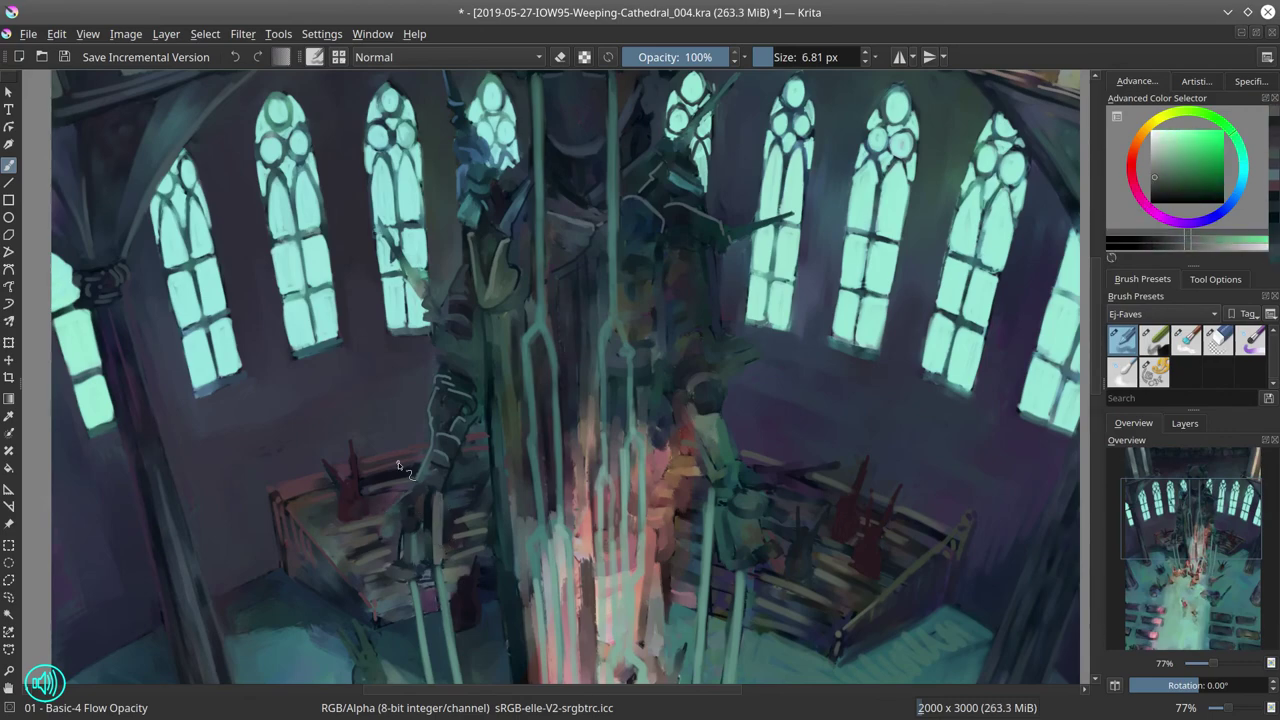
left_click(398, 466, "ctrl")
left_click(434, 568, "ctrl")
Step: Pan to the lower left pews and refine them with sampled darker blue-teal
left_click_drag(424, 490, 418, 345)
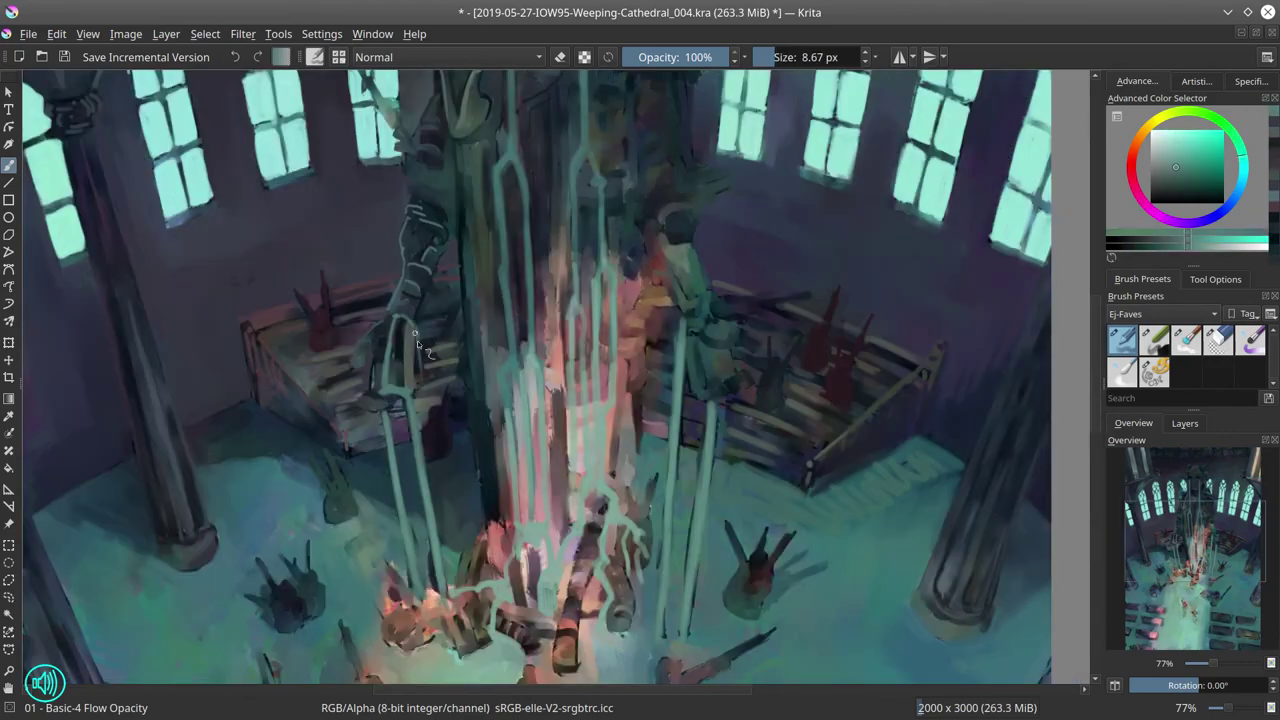
left_click(447, 538, "ctrl")
left_click(444, 381, "ctrl")
left_click(369, 346, "ctrl")
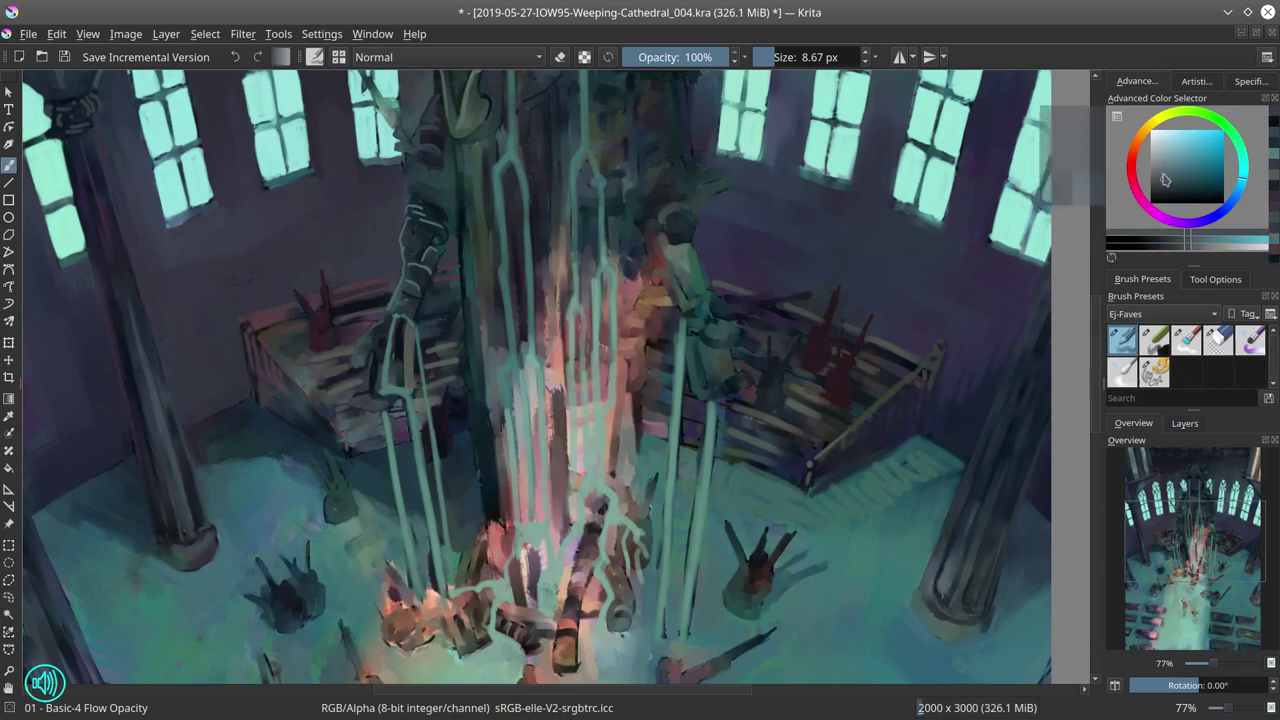
left_click(369, 346, "ctrl")
left_click(360, 385, "ctrl")
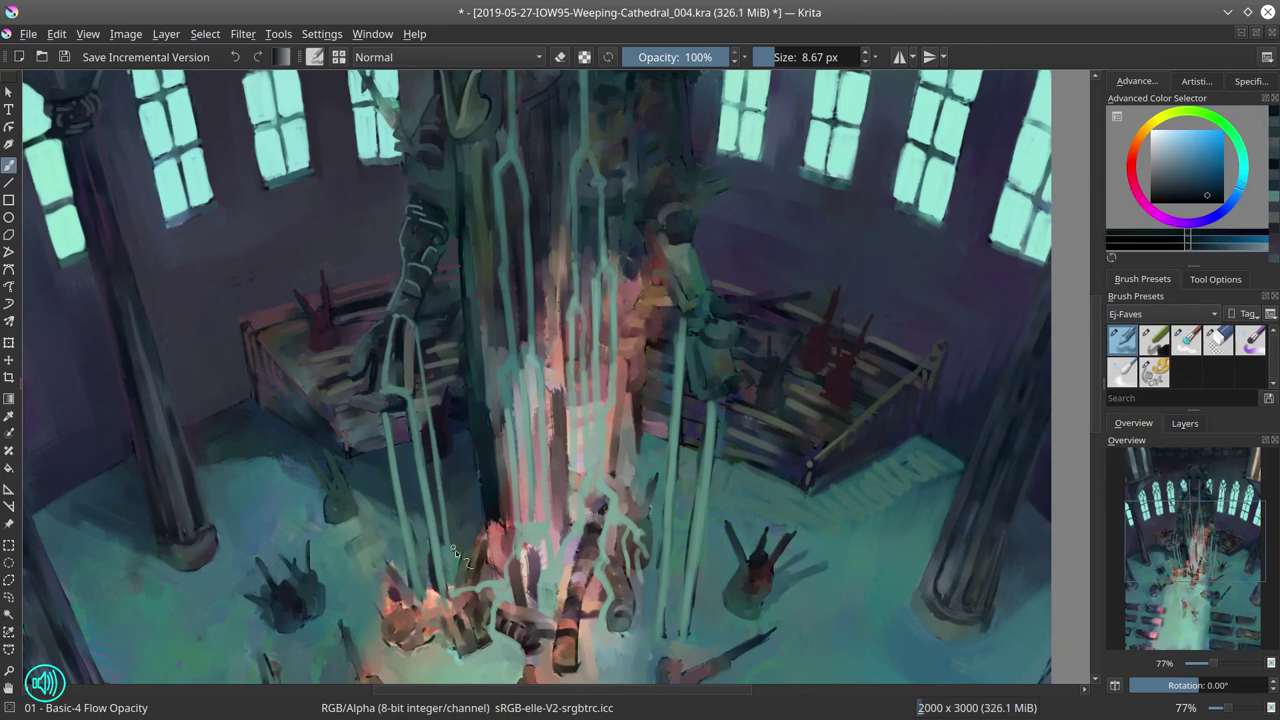
Step: Outline the statue's left arm, touch it with bright teal, and save with Ctrl+S
left_click_drag(455, 550, 425, 640)
left_click(375, 278, "ctrl")
left_click(375, 278, "ctrl")
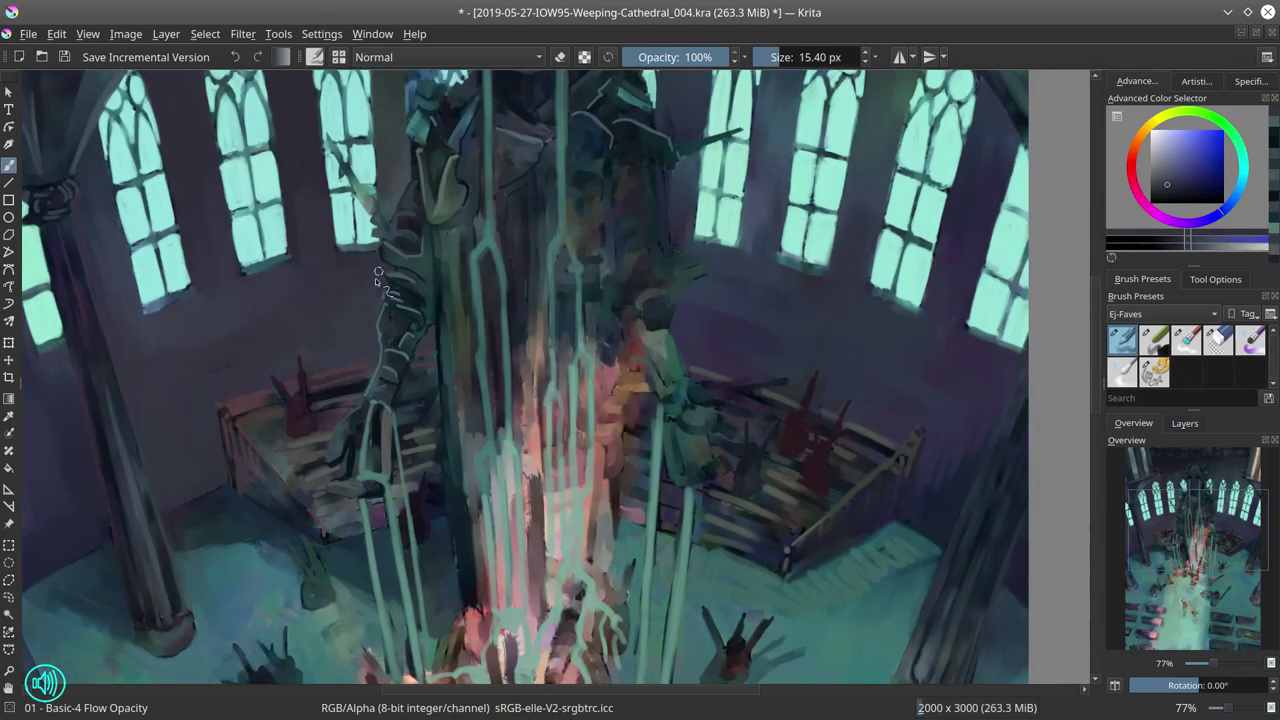
scroll(380, 448, "up", 3)
key("bracketleft")
key("bracketleft")
left_click(352, 306, "ctrl")
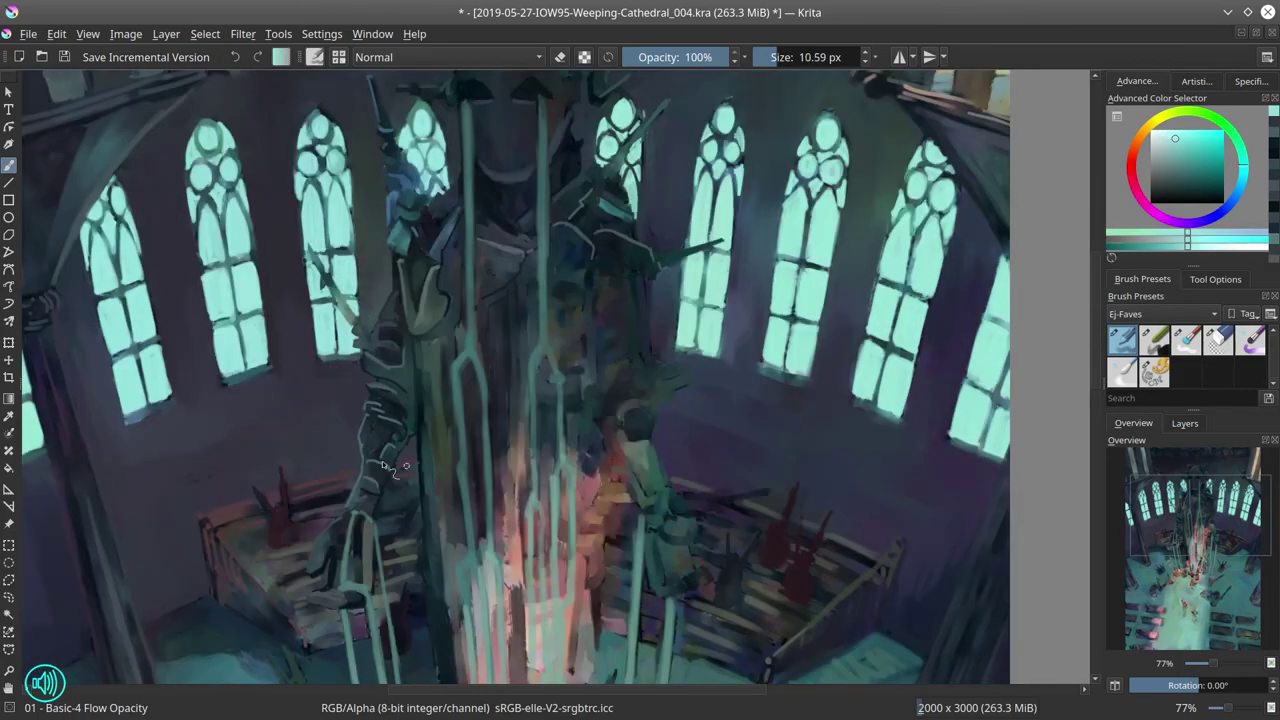
key("ctrl+s")
Step: Zoom in on the statue and pillar and sample dark teals and statue colours, resizing the brush
key("2")
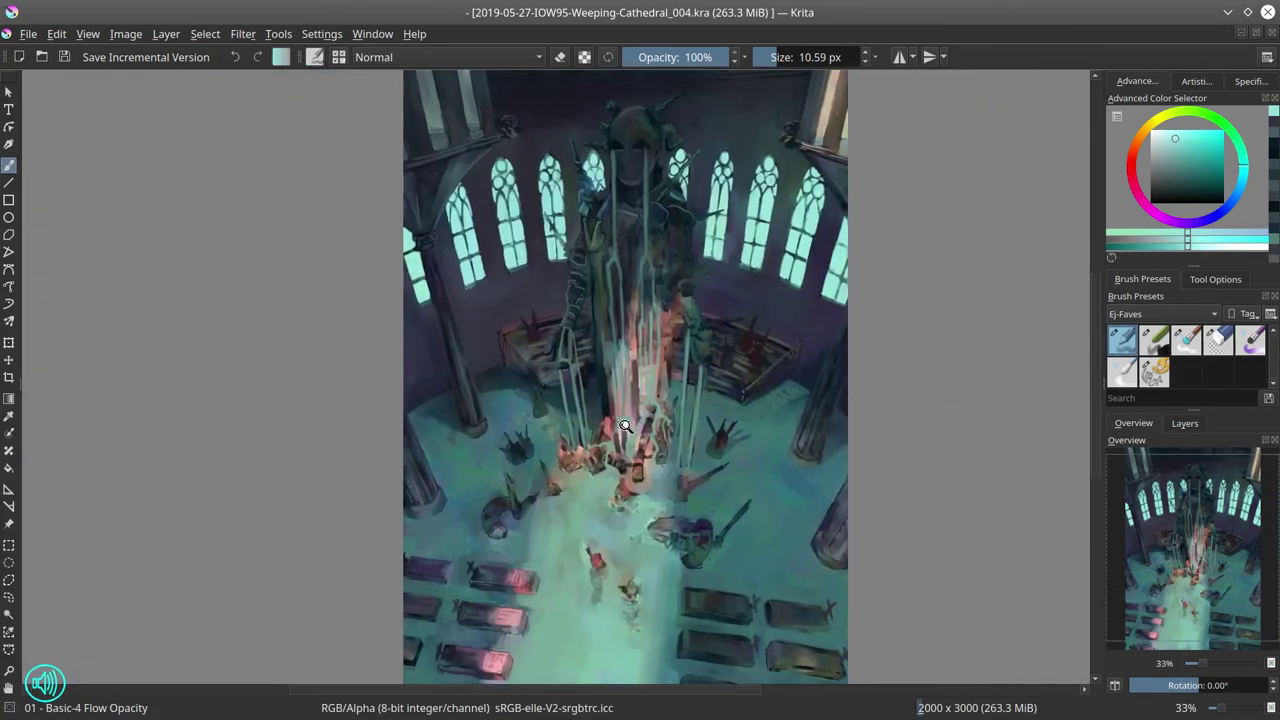
left_click_drag(625, 425, 618, 290)
left_click(458, 419, "ctrl")
scroll(510, 311, "up", 3)
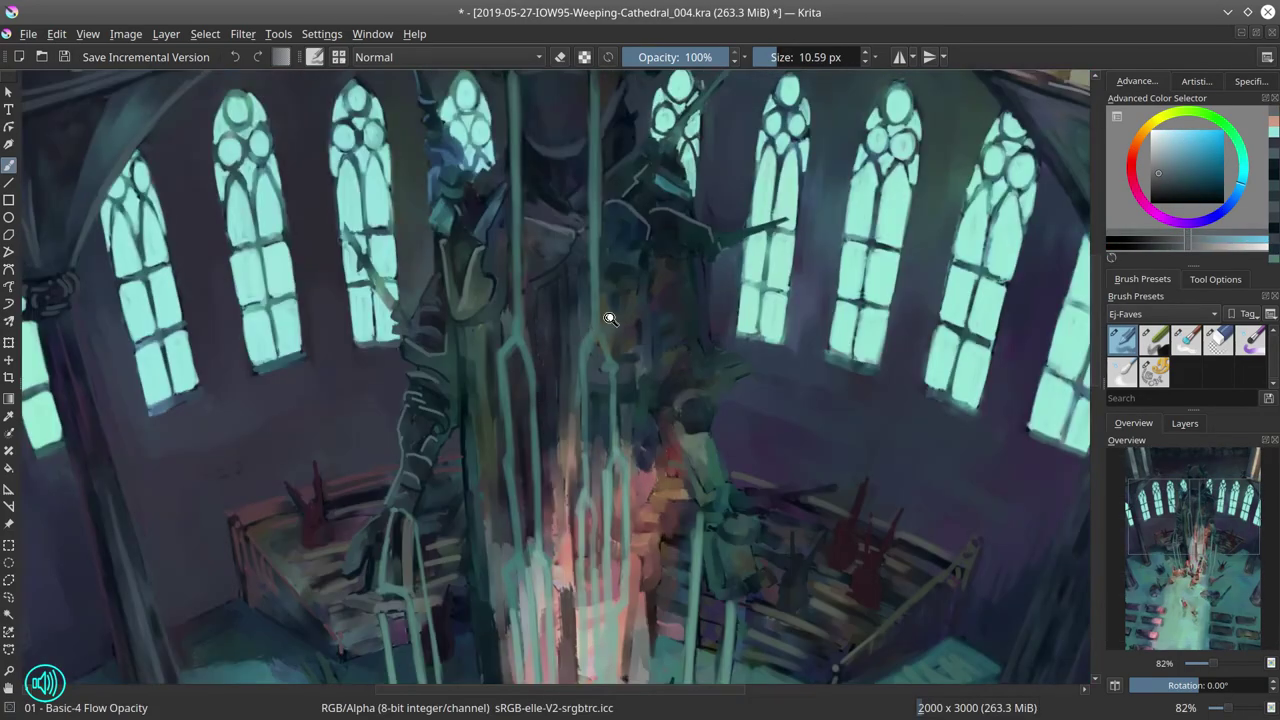
key("bracketleft")
left_click(538, 303, "ctrl")
left_click(531, 311, "ctrl")
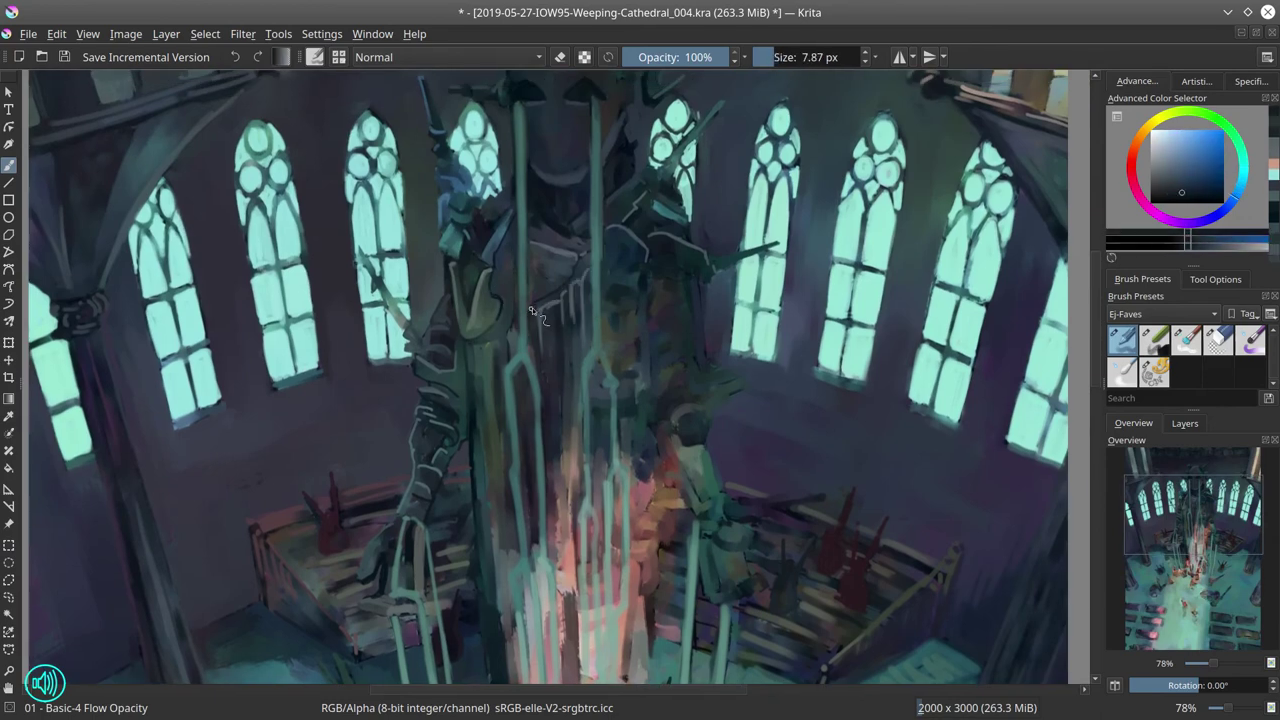
left_click(645, 280, "ctrl")
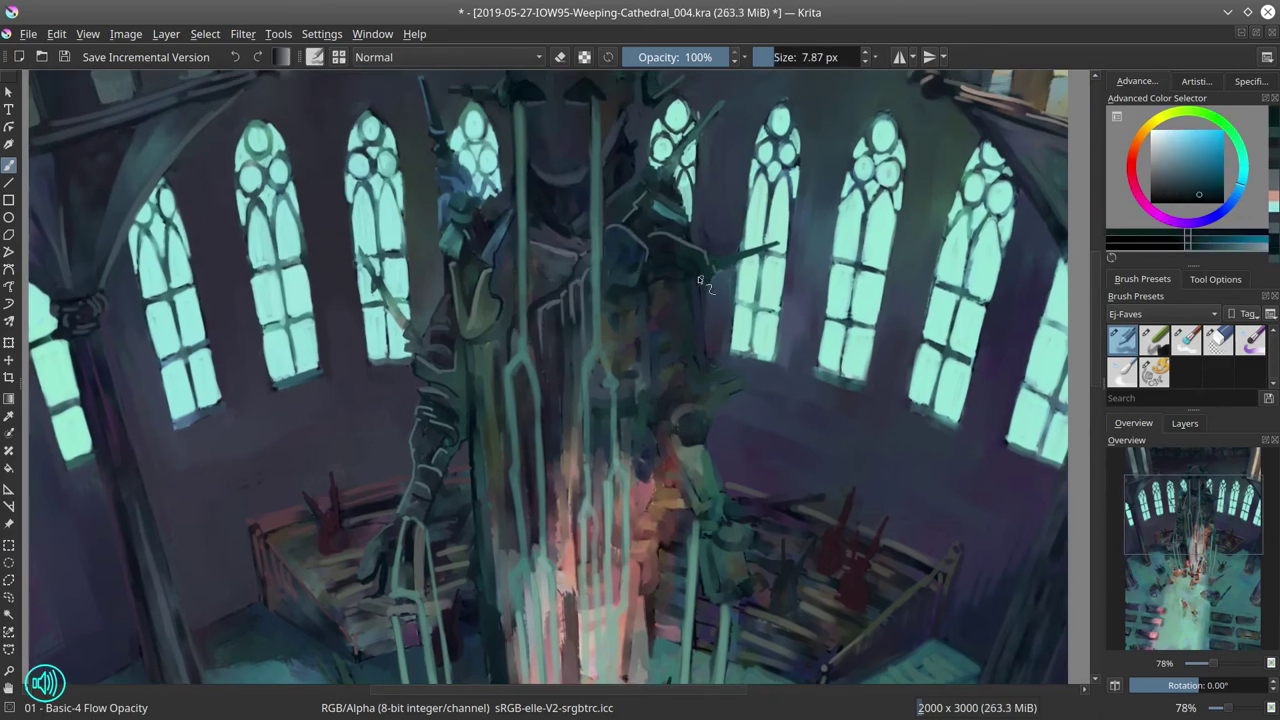
left_click(698, 276, "ctrl")
key("bracketright")
key("bracketright")
left_click(695, 432, "ctrl")
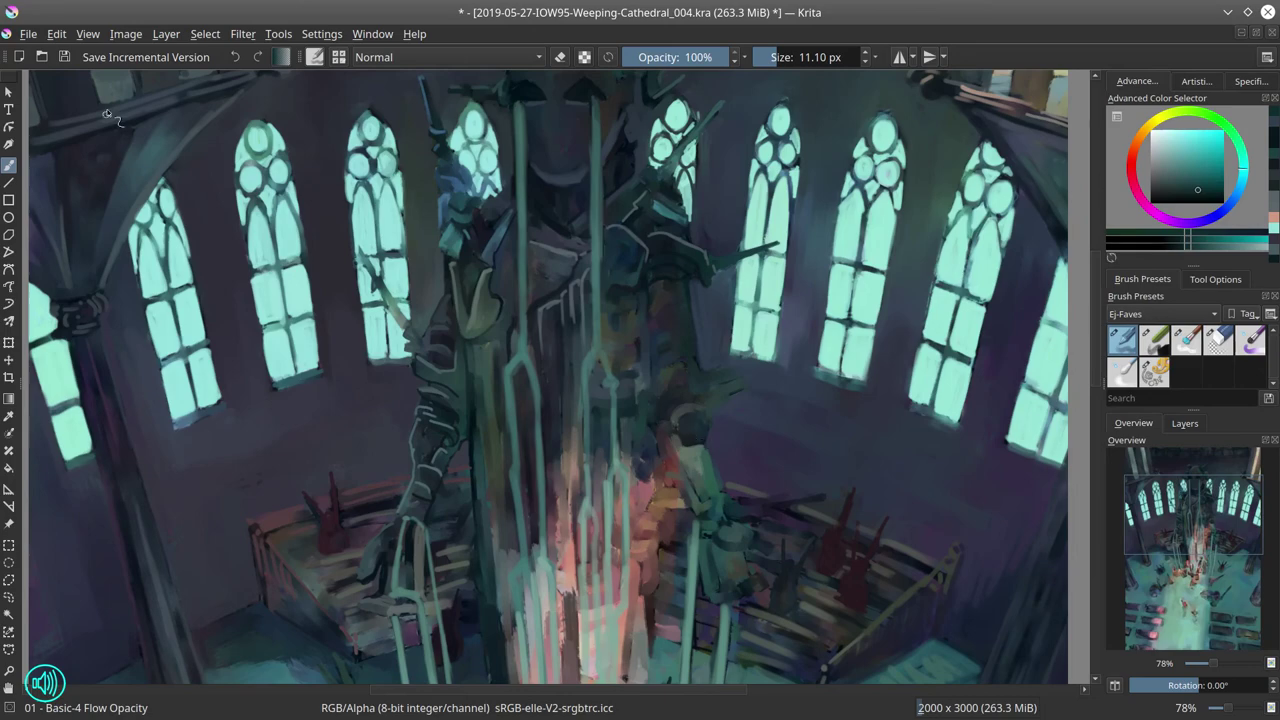
Step: Save the painting, then zoom out to view it whole and back in
key("ctrl+s")
key("minus")
key("minus")
key("minus")
key("minus")
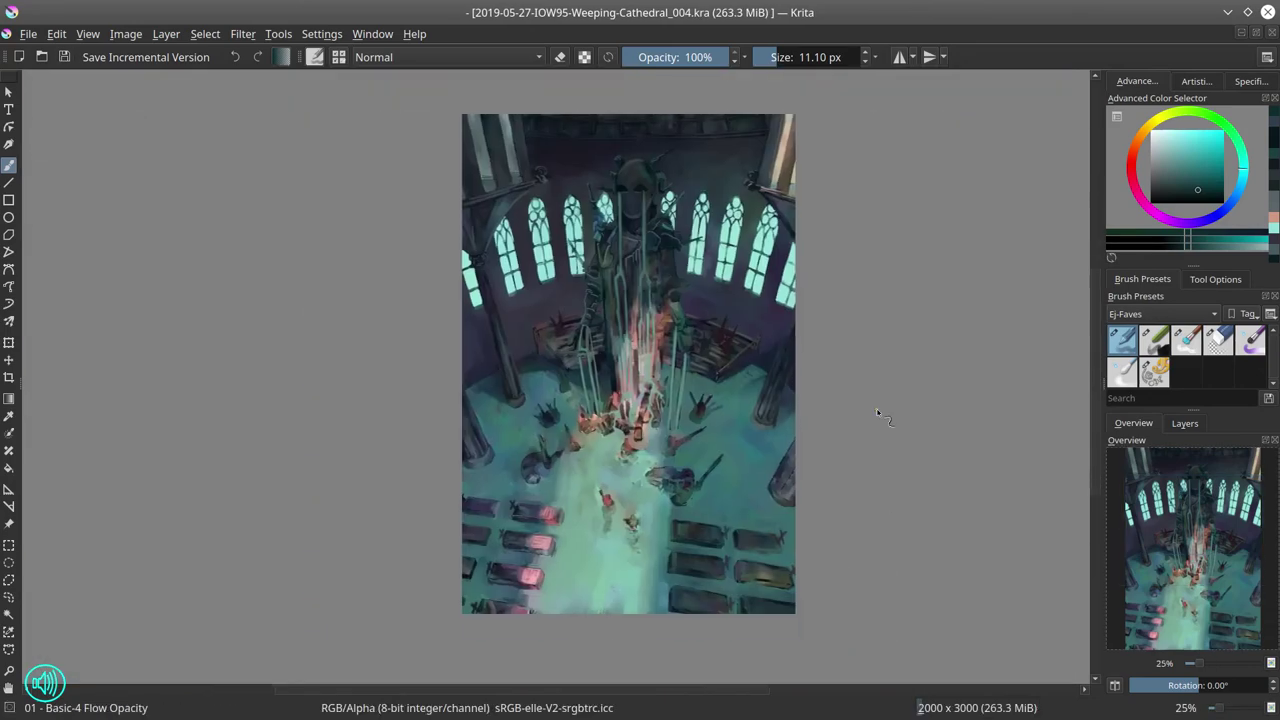
key("equal")
key("equal")
key("equal")
key("equal")
Step: Frame the cathedral windows and sample statue colours and a dark blue-purple from the wall
left_click_drag(850, 474, 825, 545)
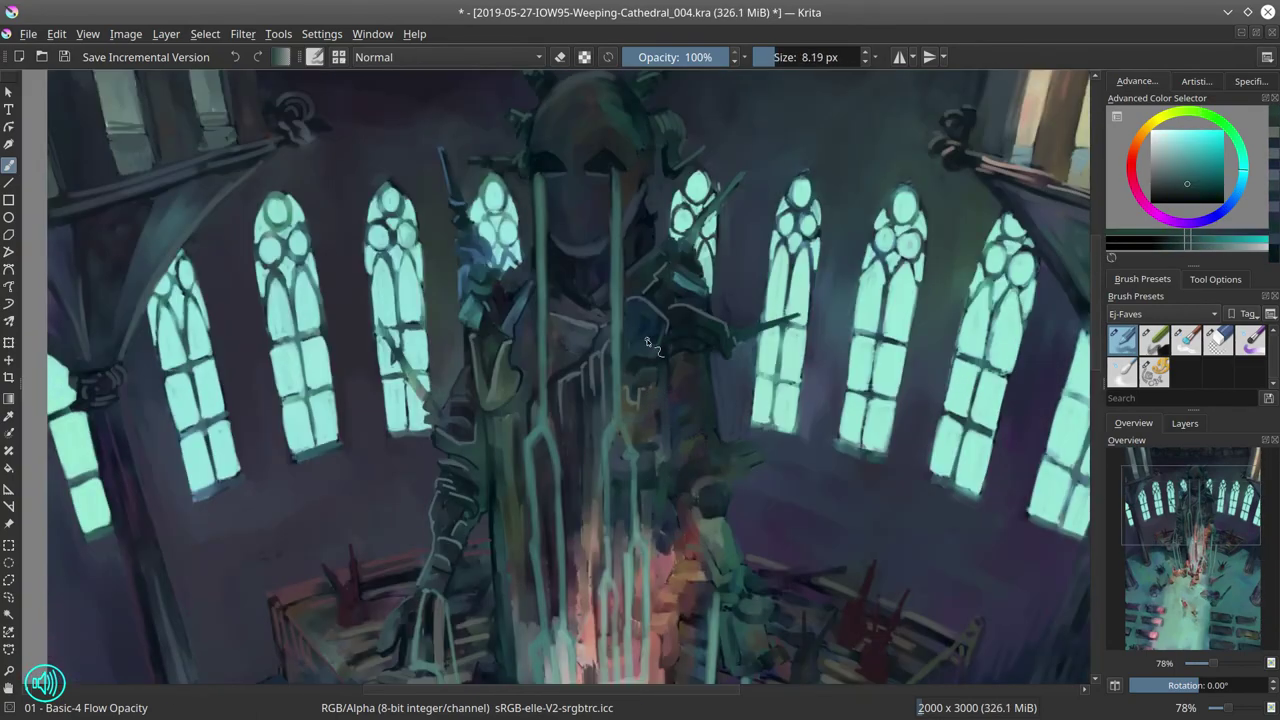
left_click(712, 316, "ctrl")
left_click_drag(712, 316, 720, 288)
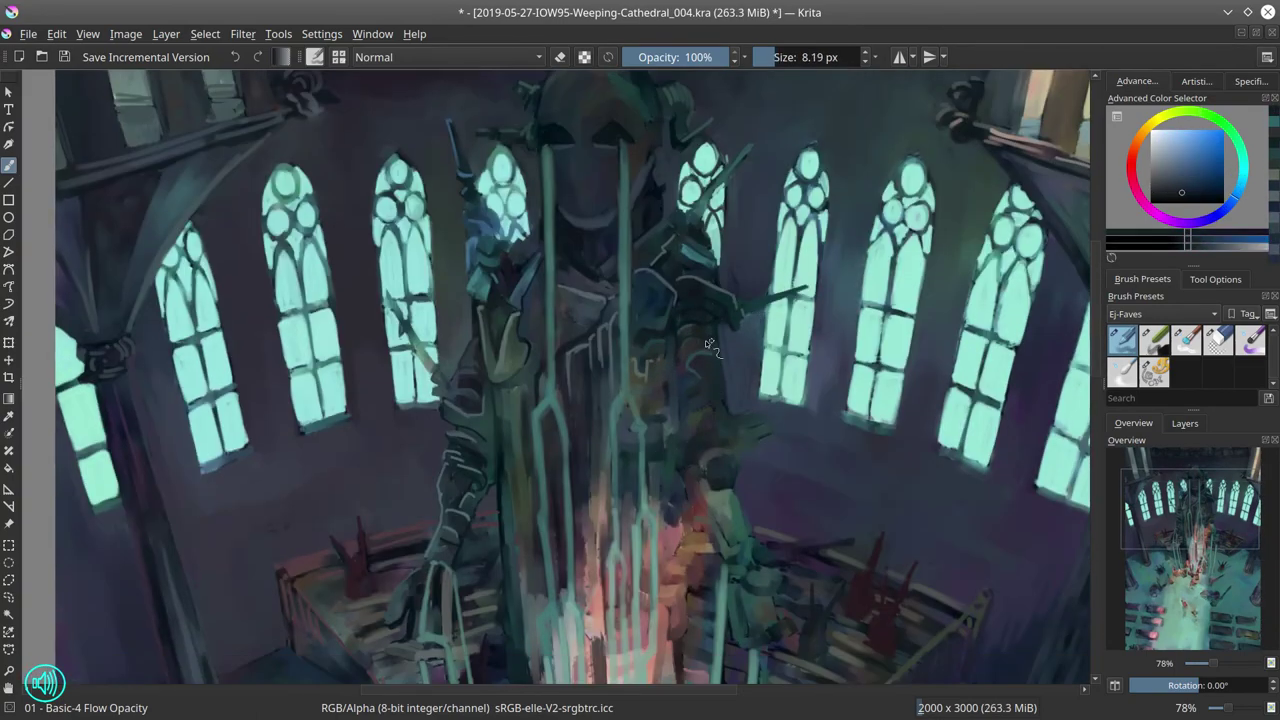
left_click(492, 388, "ctrl")
scroll(673, 341, "down", 3)
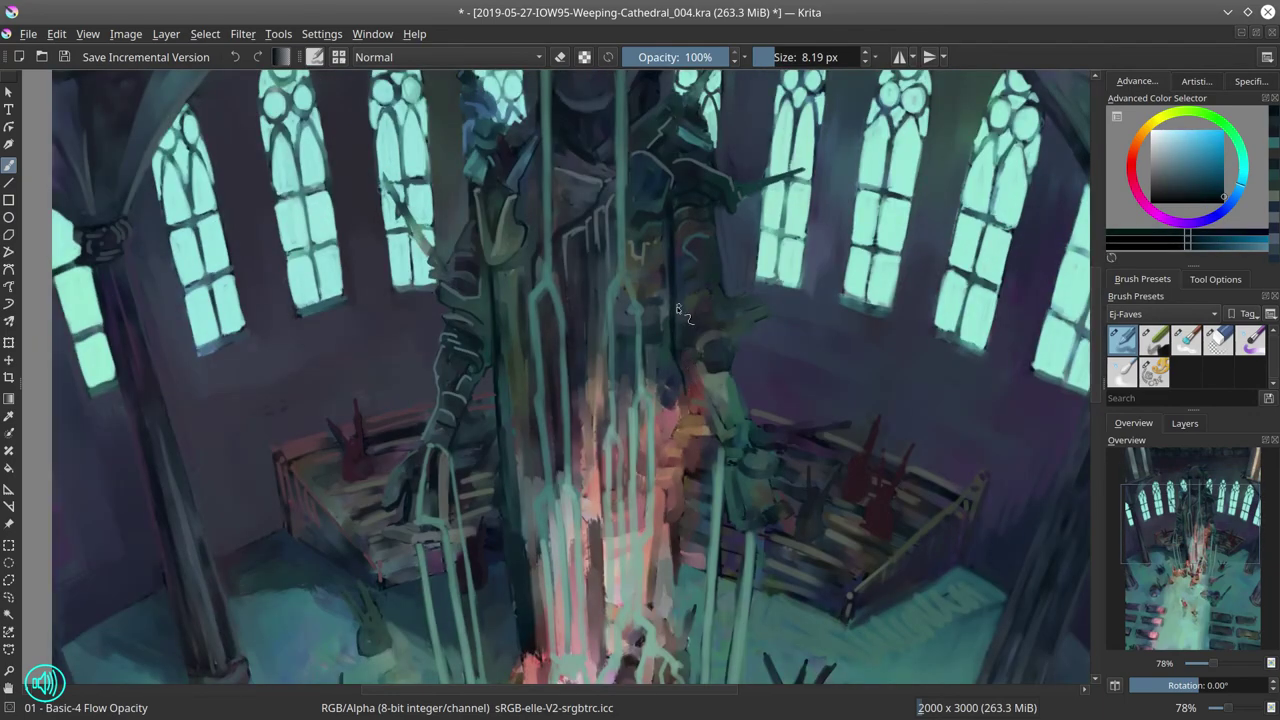
left_click(715, 288, "ctrl")
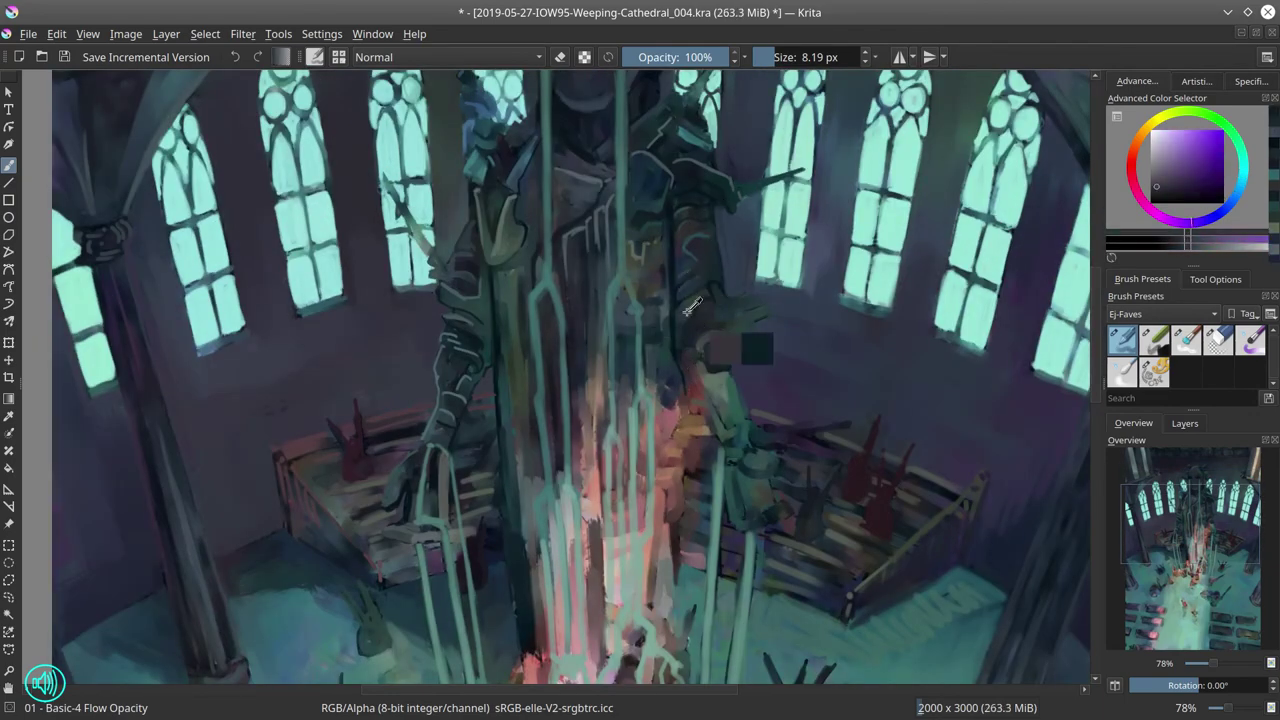
left_click(790, 302, "ctrl")
Step: Sample teal-blue from the figure's shoulder and dark red further up the figure, then zoom out
left_click(790, 302, "ctrl")
left_click(698, 345, "ctrl")
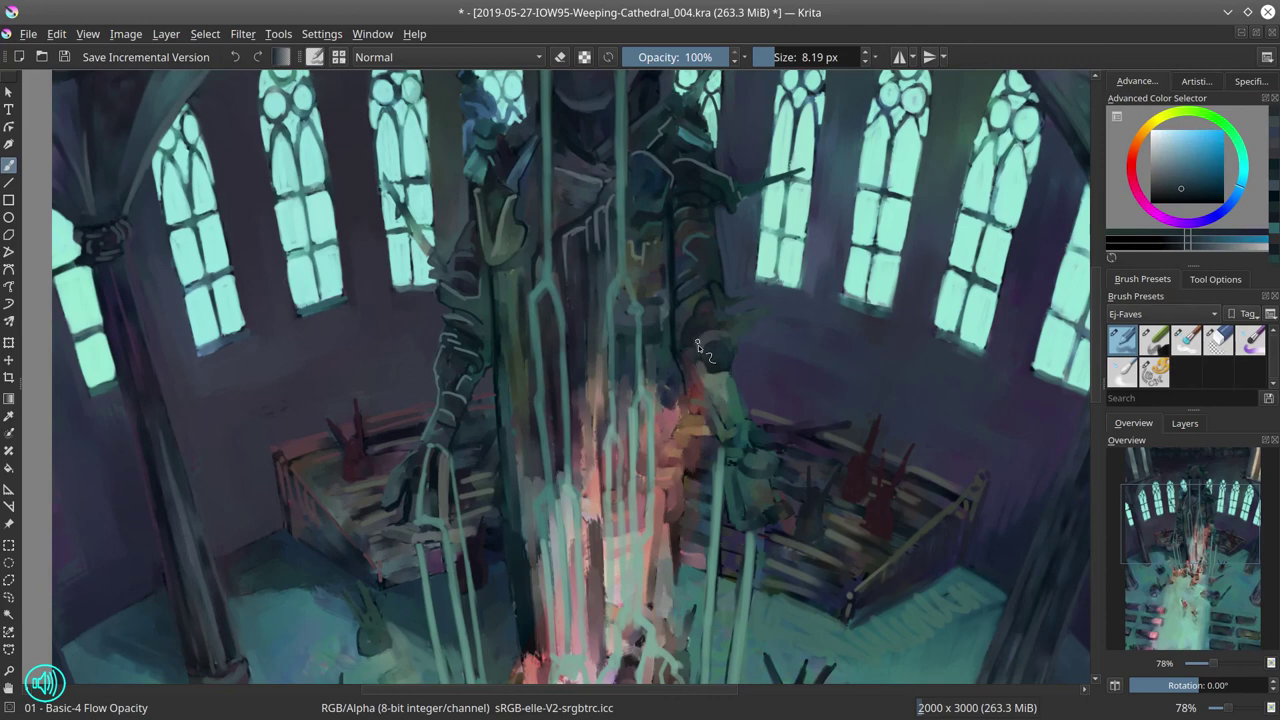
left_click(752, 313, "ctrl")
left_click(679, 530, "ctrl")
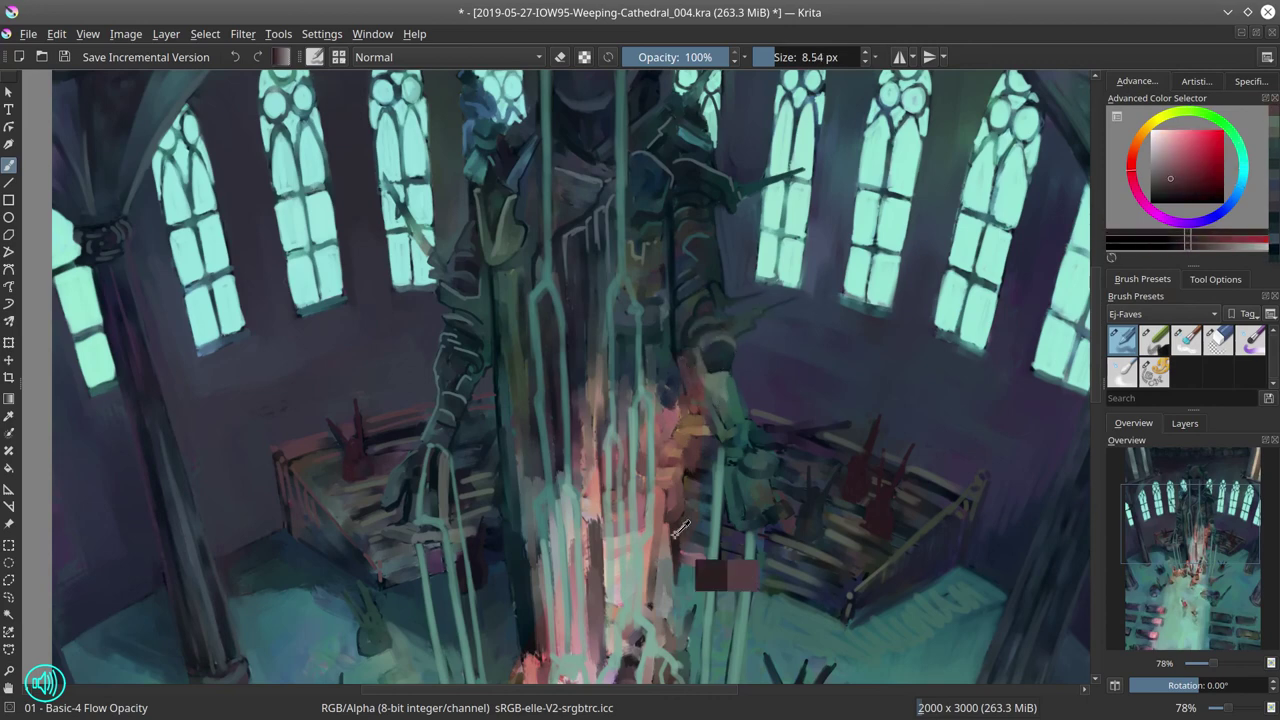
left_click(686, 453, "ctrl")
left_click(688, 432, "ctrl")
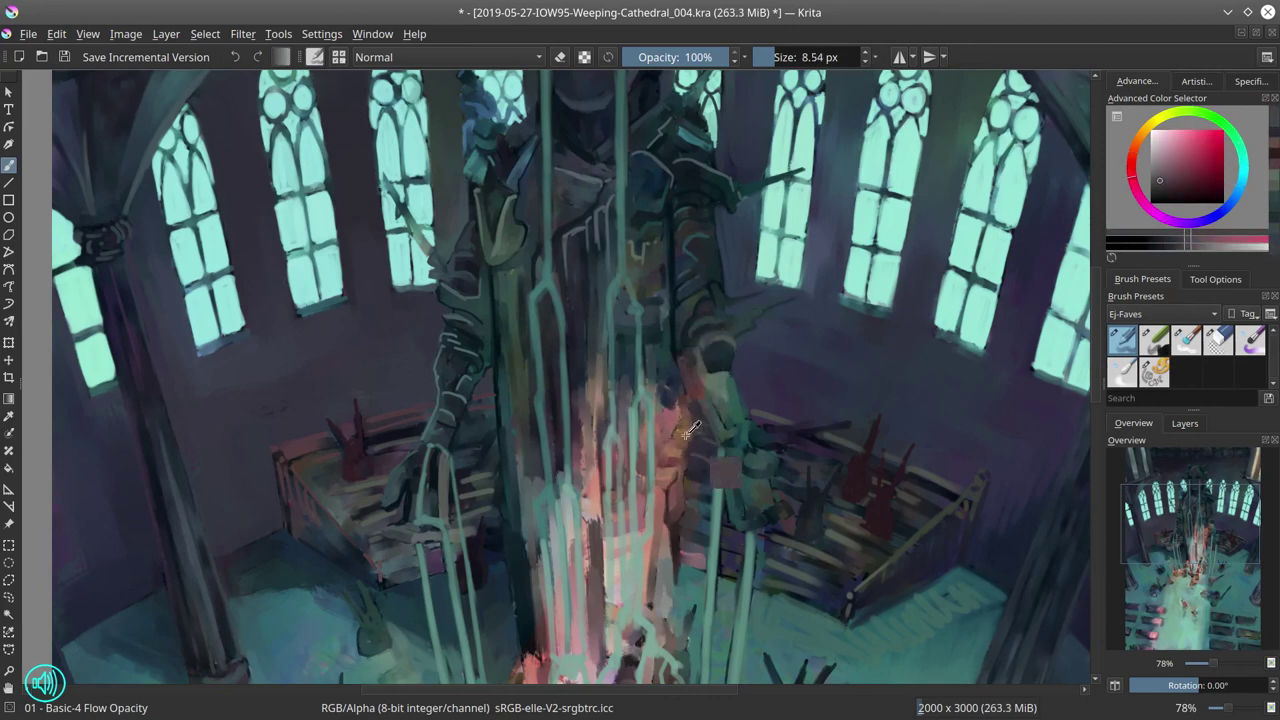
scroll(708, 371, "down", 3)
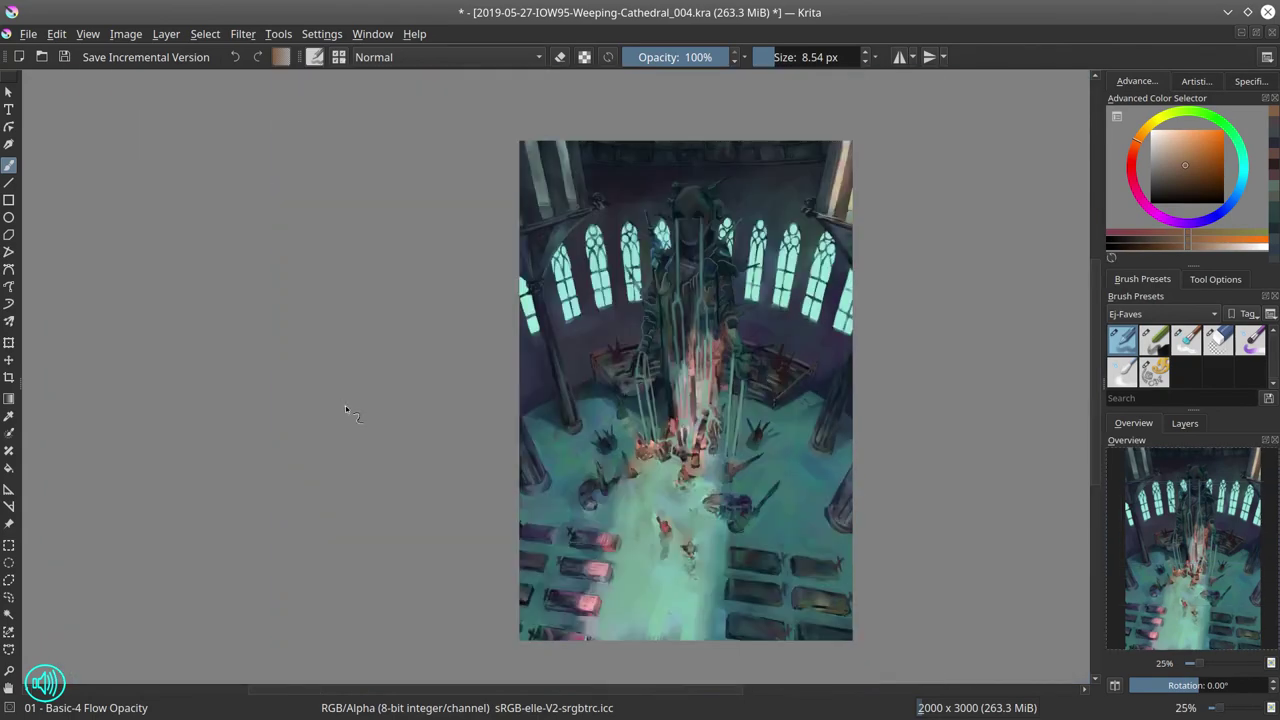
Step: Save the cathedral painting with the toolbar Save icon
left_click(64, 57)
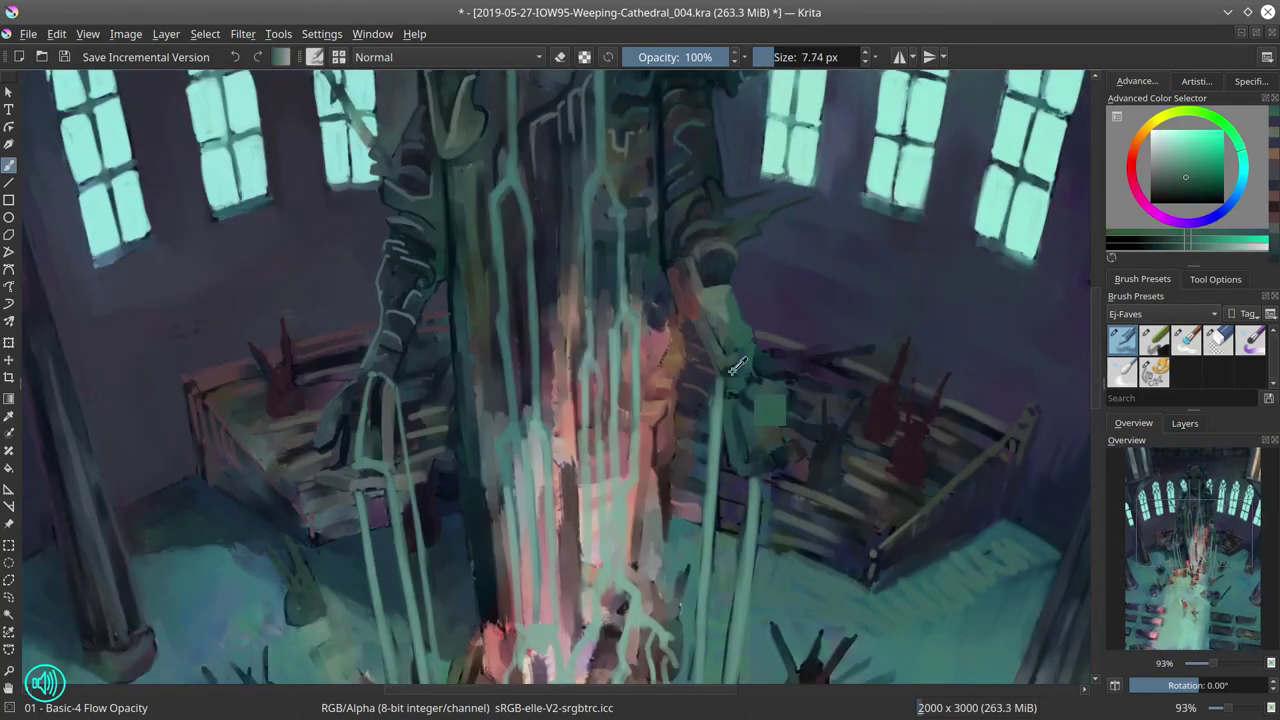
Step: Paint over the figure's arm, then dab and stroke pink onto the right figure
key("]")
key("]")
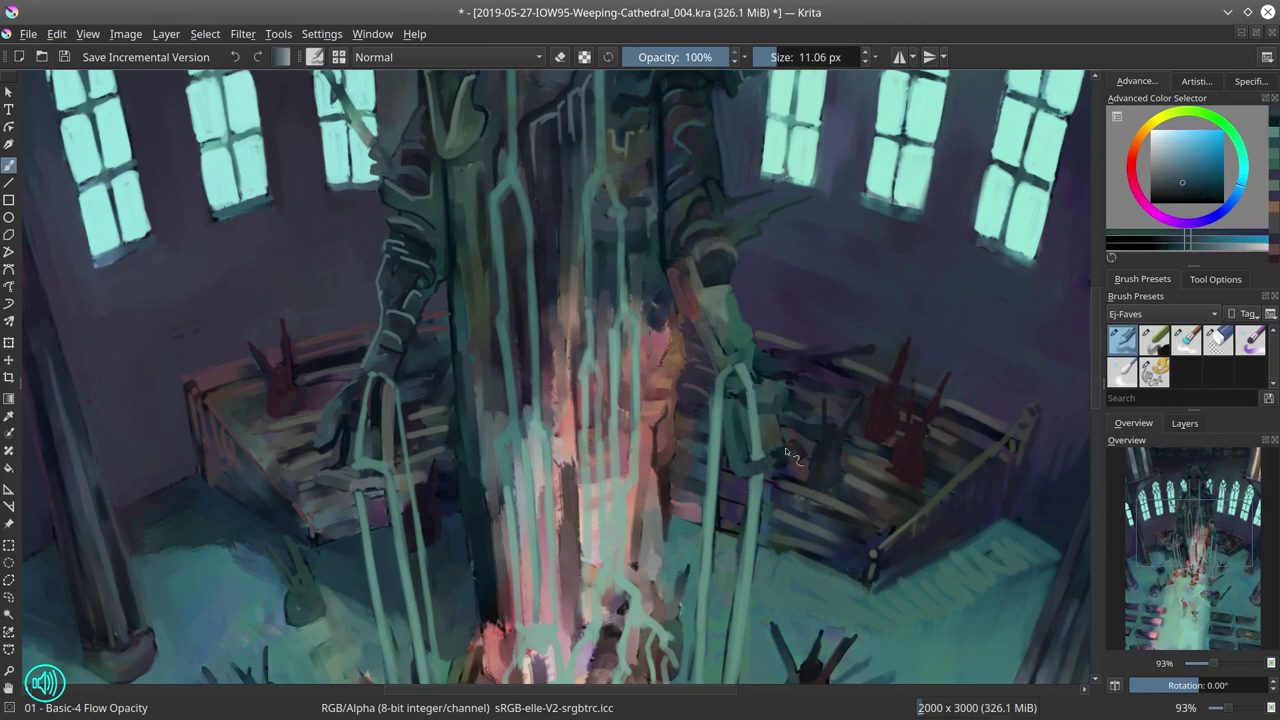
left_click(785, 447, "ctrl")
key("[")
key("[")
key("[")
key("[")
key("[")
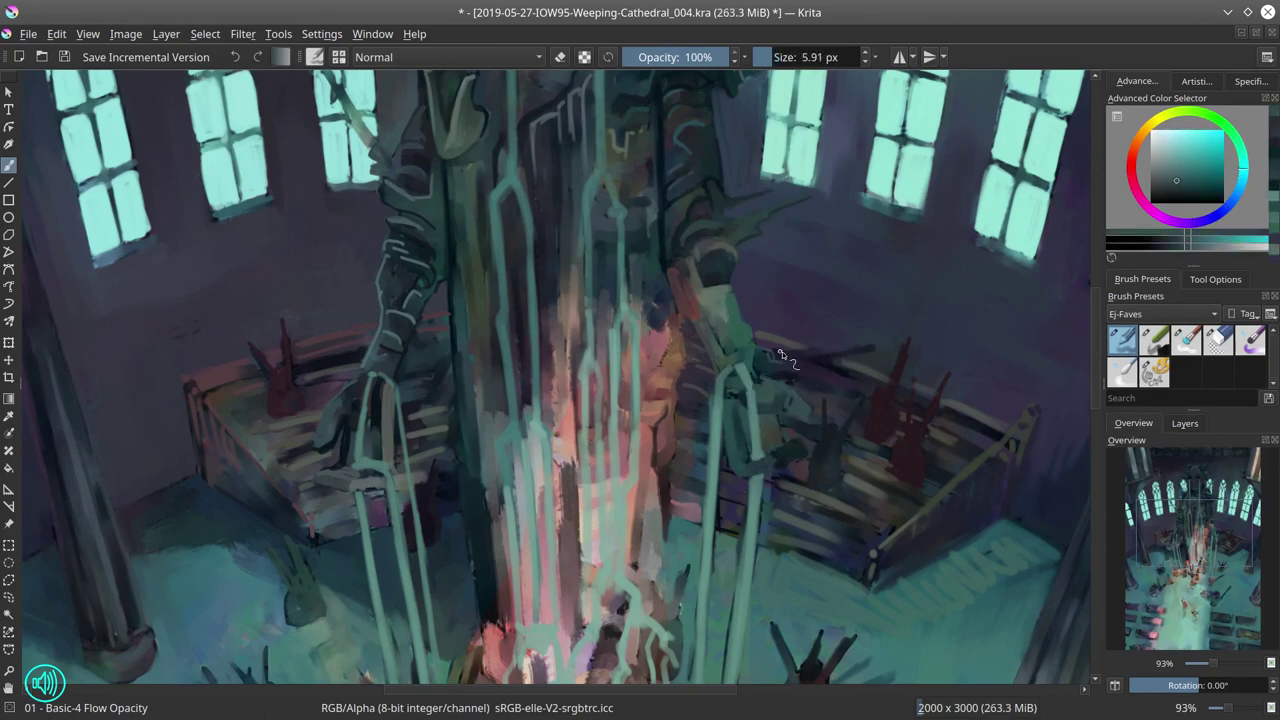
left_click(812, 373, "ctrl")
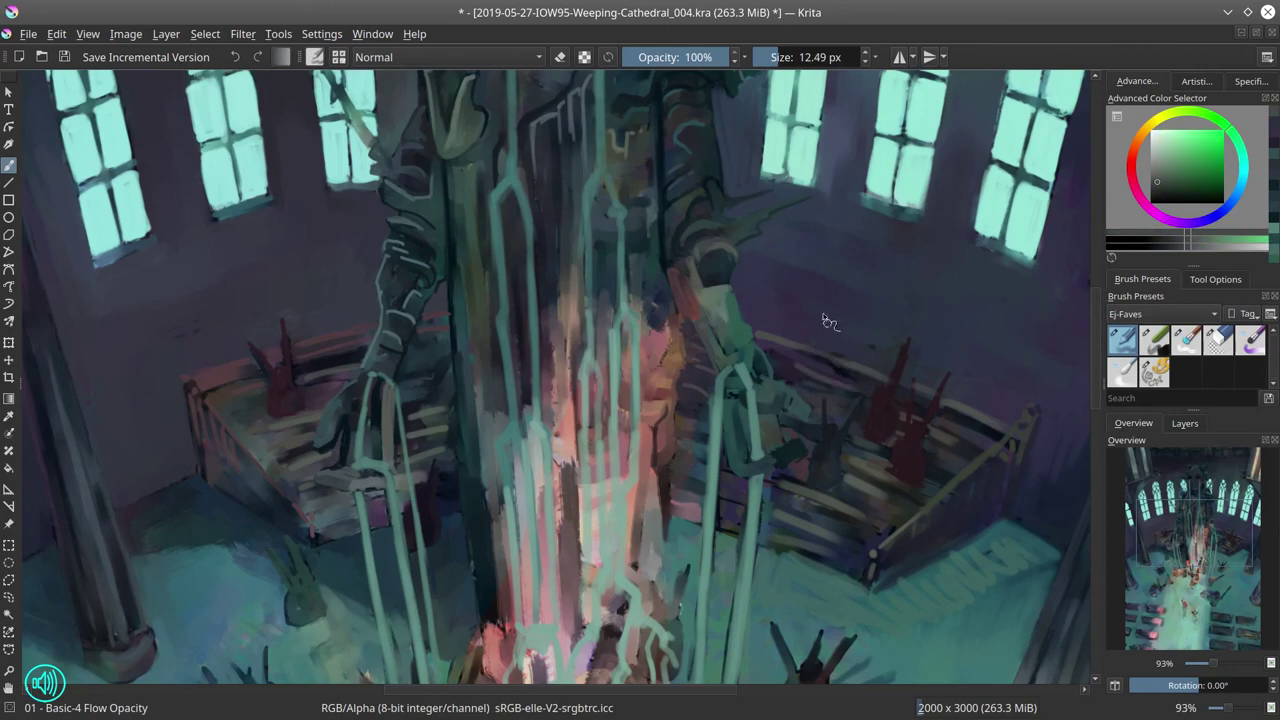
key("[")
key("[")
key("[")
left_click(663, 471, "ctrl")
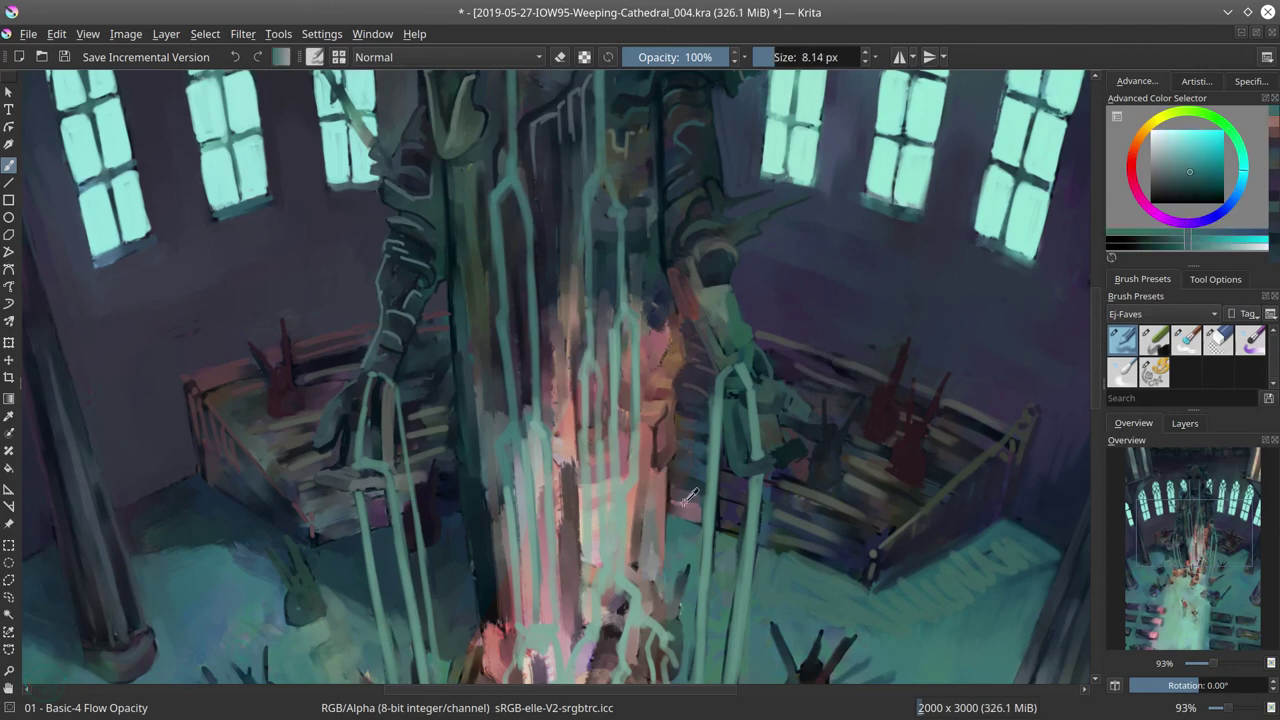
left_click_drag(662, 458, 672, 400)
Step: Paint light pink strokes and thin light lines on the pillar's base and column
left_click_drag(674, 343, 678, 287)
key("bracketright")
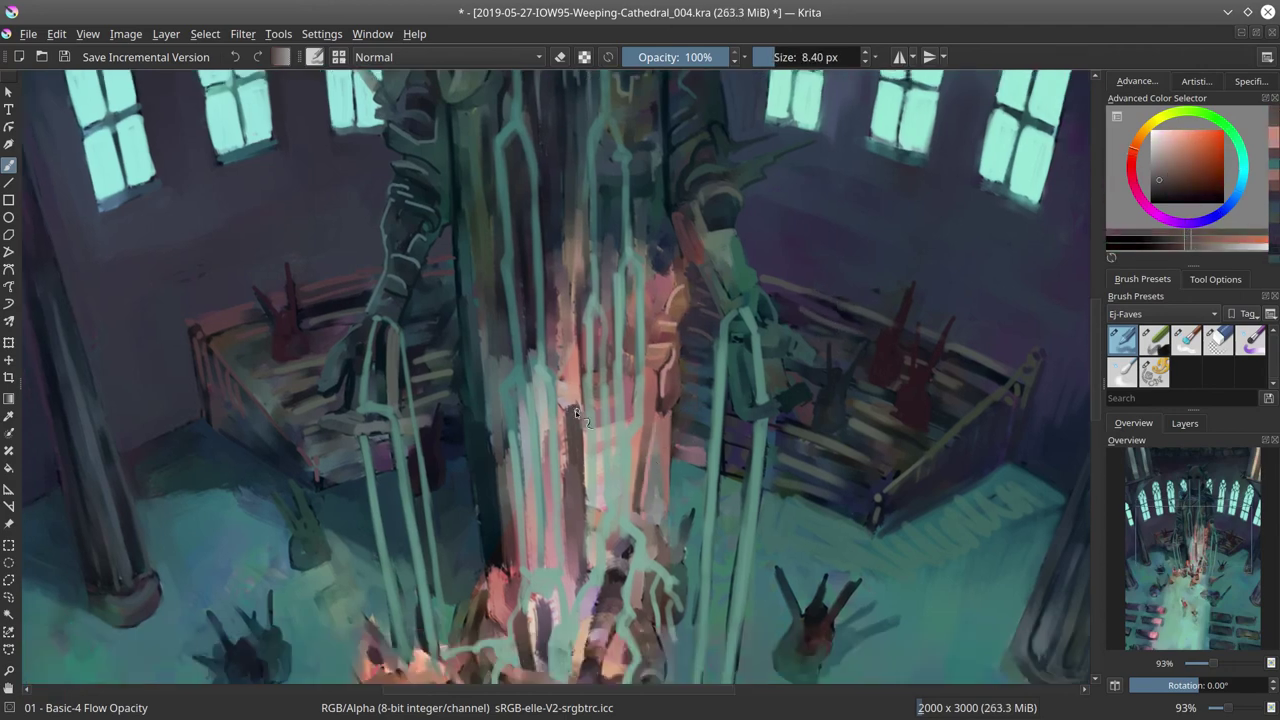
left_click_drag(598, 470, 596, 428)
left_click_drag(570, 510, 568, 418)
left_click(894, 224, "ctrl")
key("bracketleft")
key("bracketleft")
key("bracketleft")
key("bracketleft")
key("bracketleft")
key("bracketleft")
key("bracketleft")
key("bracketleft")
mouse_move(552, 345)
left_mouse_down()
mouse_move(575, 382)
mouse_move(622, 392)
left_mouse_up()
Step: Sample dark purple, blue-grey, floor teal-green and light peach from the lit pillar, resizing the brush
left_click(573, 306, "ctrl")
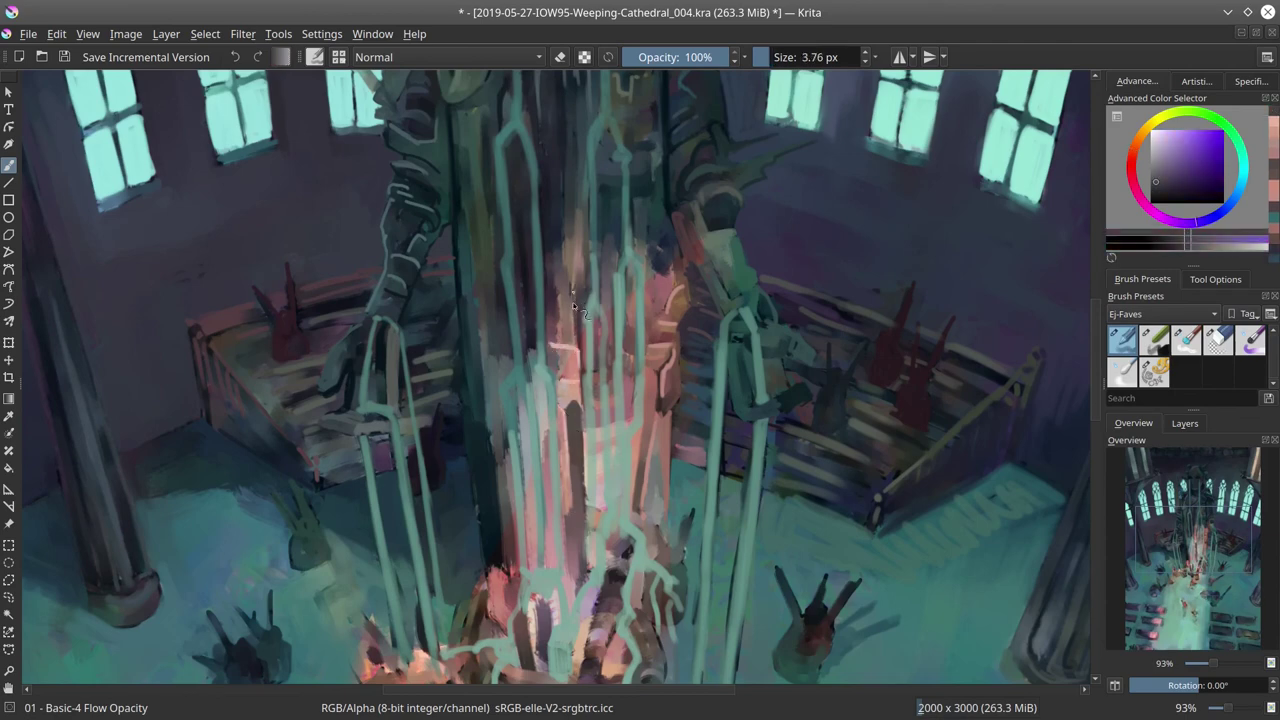
left_click(577, 287, "ctrl")
key("bracketright")
key("bracketright")
key("bracketright")
key("bracketright")
key("bracketright")
key("bracketright")
key("bracketright")
key("bracketright")
left_click(455, 440, "ctrl")
key("bracketleft")
key("bracketleft")
key("bracketleft")
key("bracketleft")
key("bracketleft")
key("bracketleft")
left_click(420, 420, "ctrl")
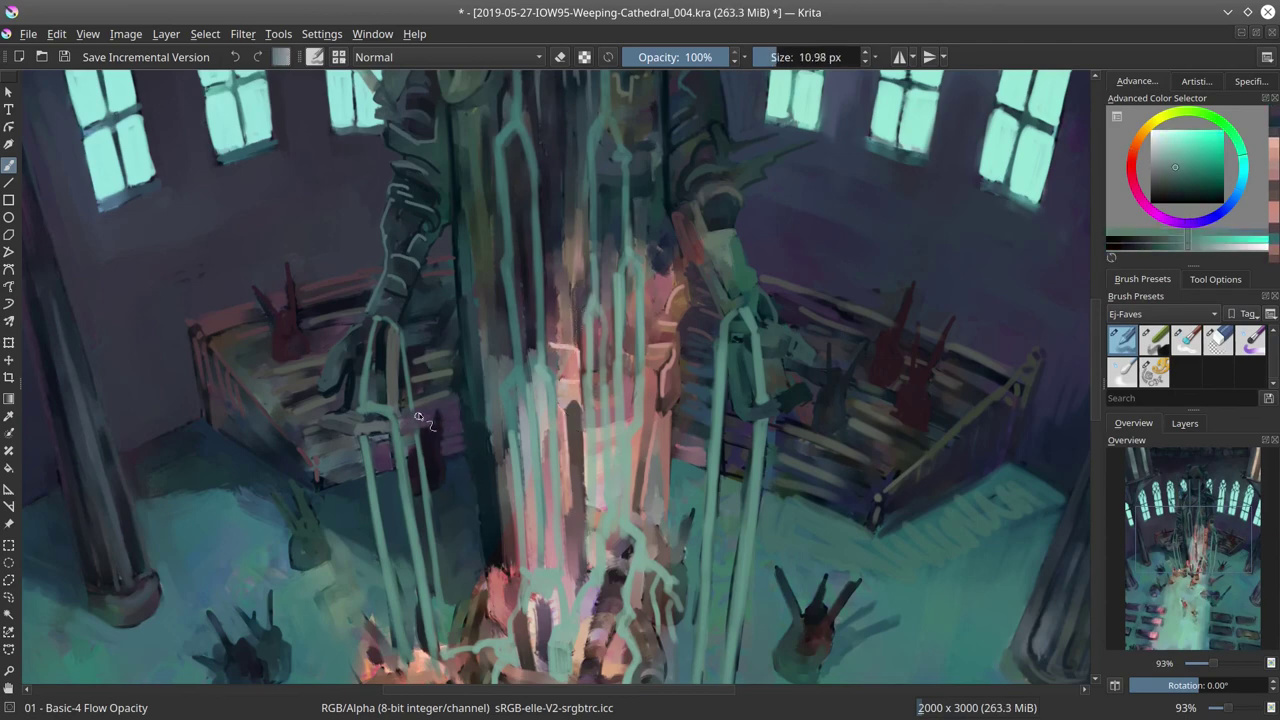
left_click(459, 340, "ctrl")
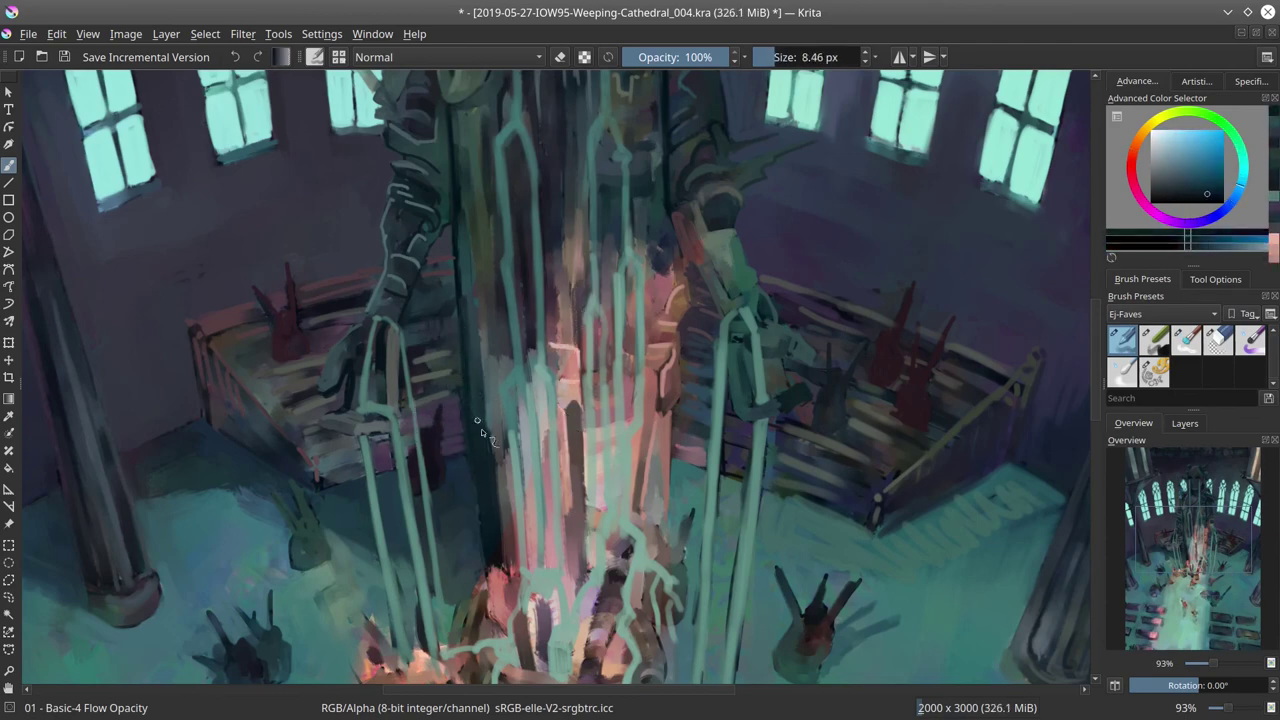
scroll(480, 430, "up", 3)
left_click(520, 390, "ctrl")
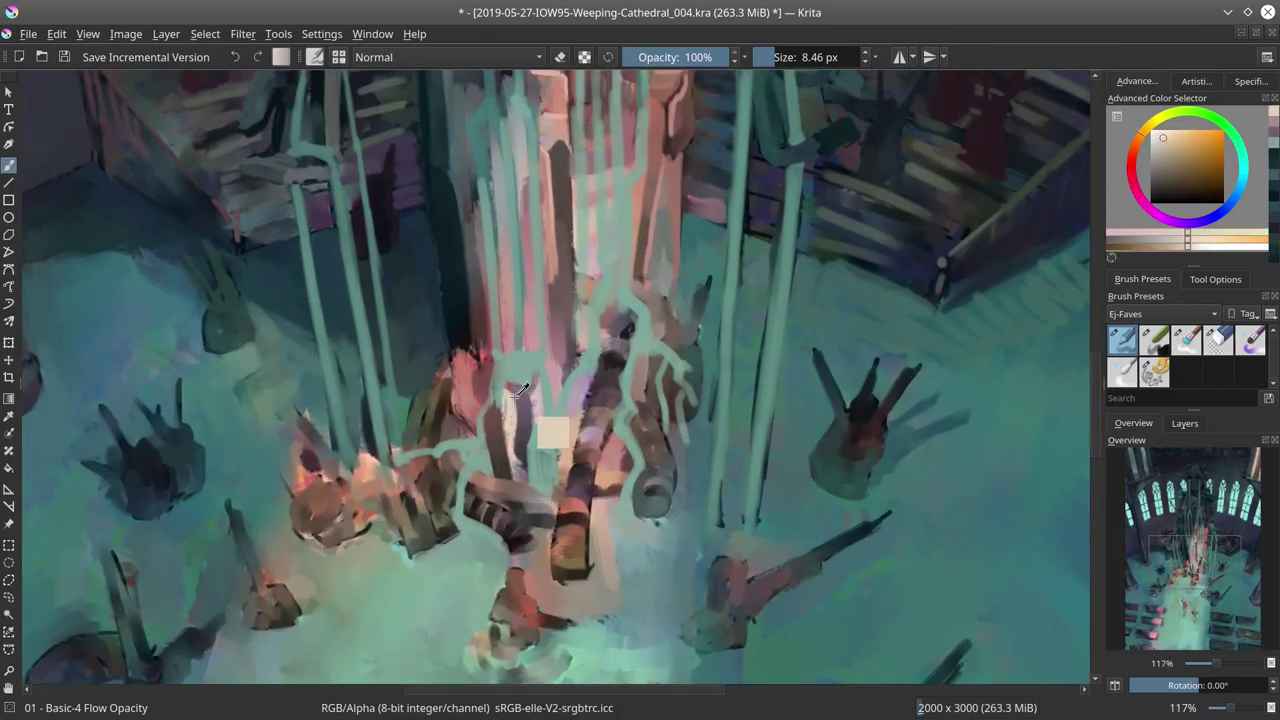
Step: Sample dark magenta, switch to Screen blending and paint a purple glow over the figure
left_click(520, 392, "ctrl")
key("bracketright")
left_click(548, 366, "ctrl")
left_click(572, 474, "ctrl")
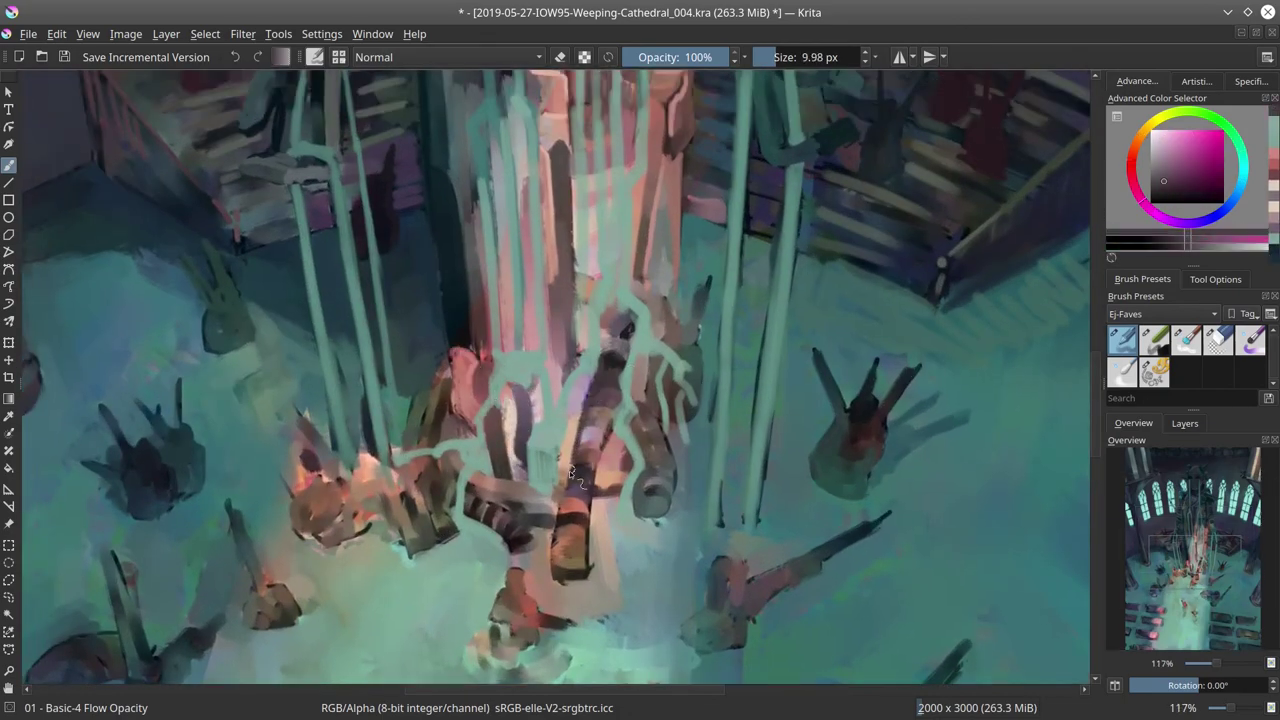
key("alt+shift+s")
key("bracketright")
left_click_drag(575, 480, 605, 387)
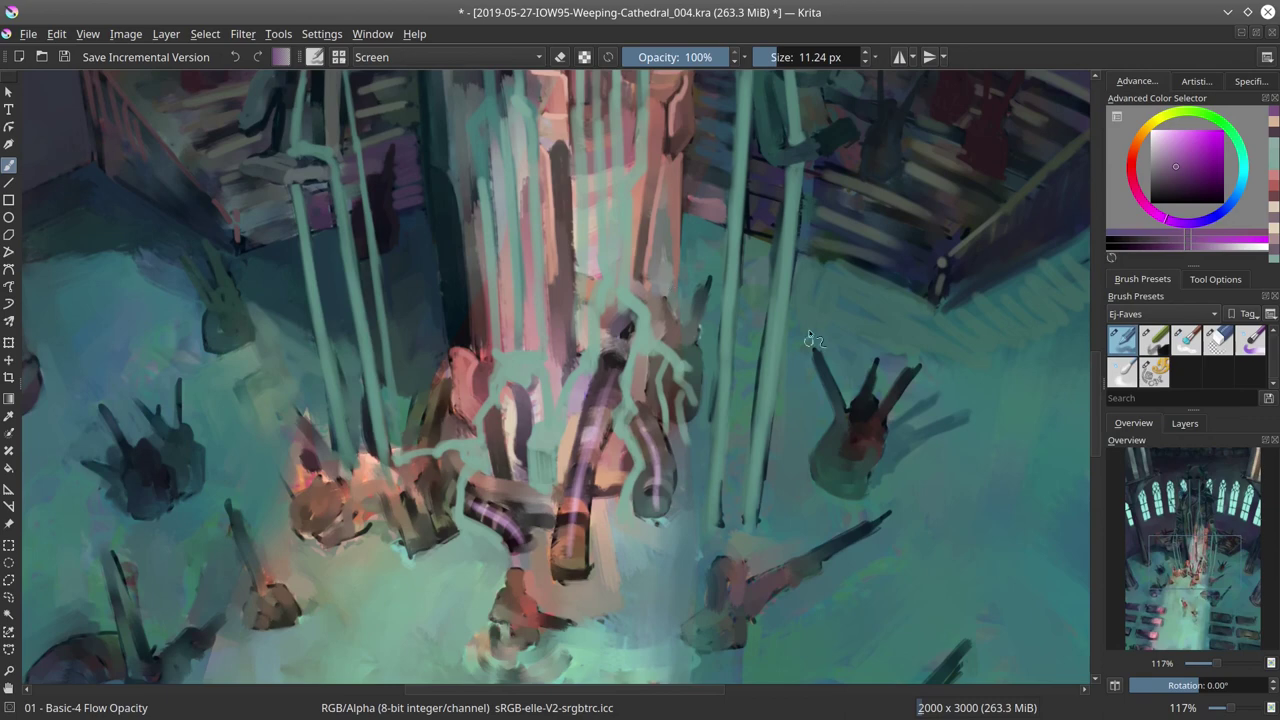
mouse_move(543, 403)
left_mouse_down()
mouse_move(520, 500)
mouse_move(557, 580)
mouse_move(676, 441)
left_mouse_up()
Step: Touch up the fallen figures near the pillar base with small teal, orange and pink-red strokes
left_click(540, 540, "ctrl")
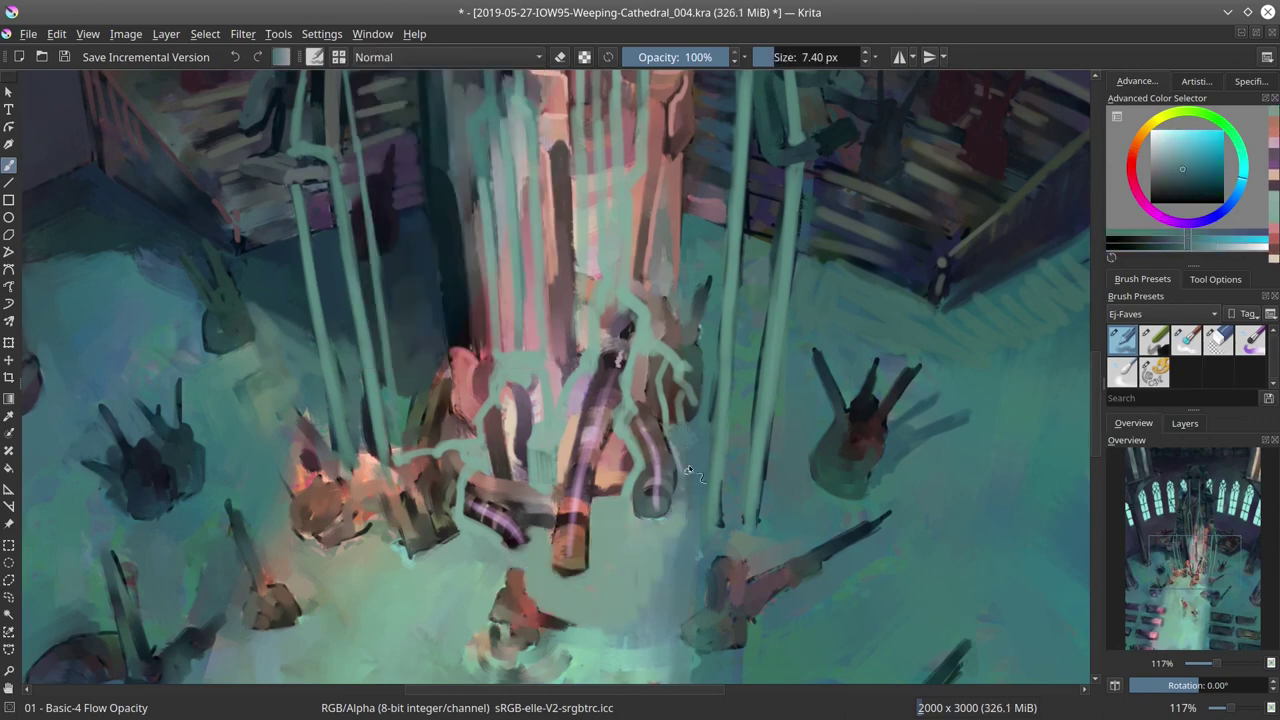
left_click(672, 316, "ctrl")
left_click(420, 400, "ctrl")
left_click_drag(410, 420, 440, 420)
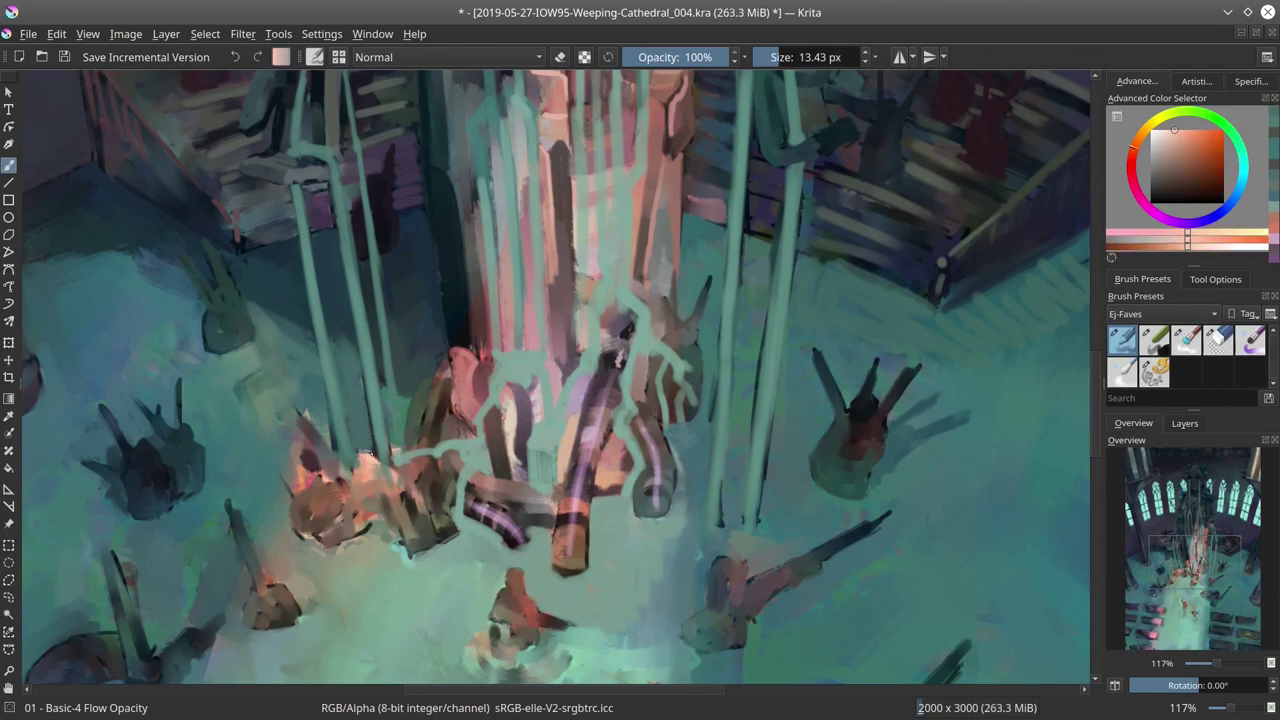
left_click(407, 478, "ctrl")
left_click(420, 515, "ctrl")
mouse_move(407, 478)
left_mouse_down()
mouse_move(440, 540)
mouse_move(385, 500)
mouse_move(410, 510)
left_mouse_up()
left_click(390, 480, "ctrl")
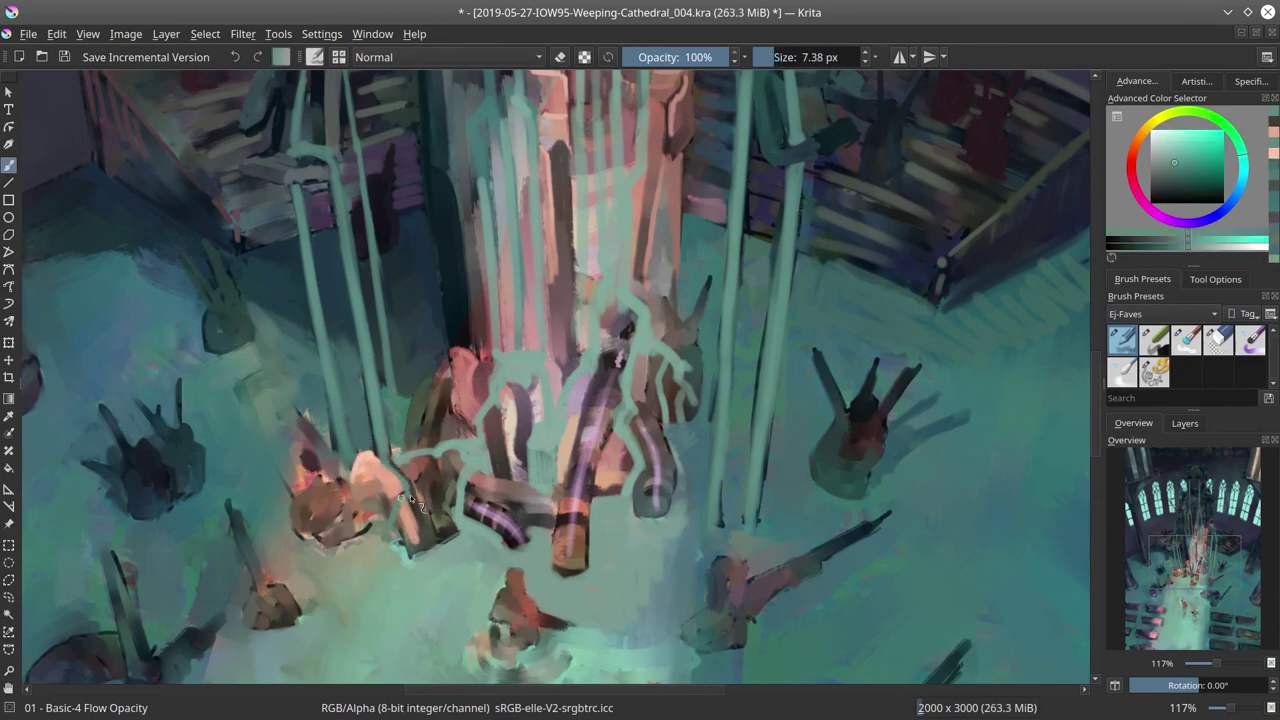
left_click_drag(350, 440, 340, 468)
Step: Paint hatched strokes on the left figure and green strokes around the figures' base
left_click(333, 460, "ctrl")
left_click(333, 460, "ctrl")
mouse_move(300, 430)
left_mouse_down()
mouse_move(320, 495)
mouse_move(340, 480)
mouse_move(335, 510)
left_mouse_up()
left_click(330, 450, "ctrl")
left_click(365, 505, "ctrl")
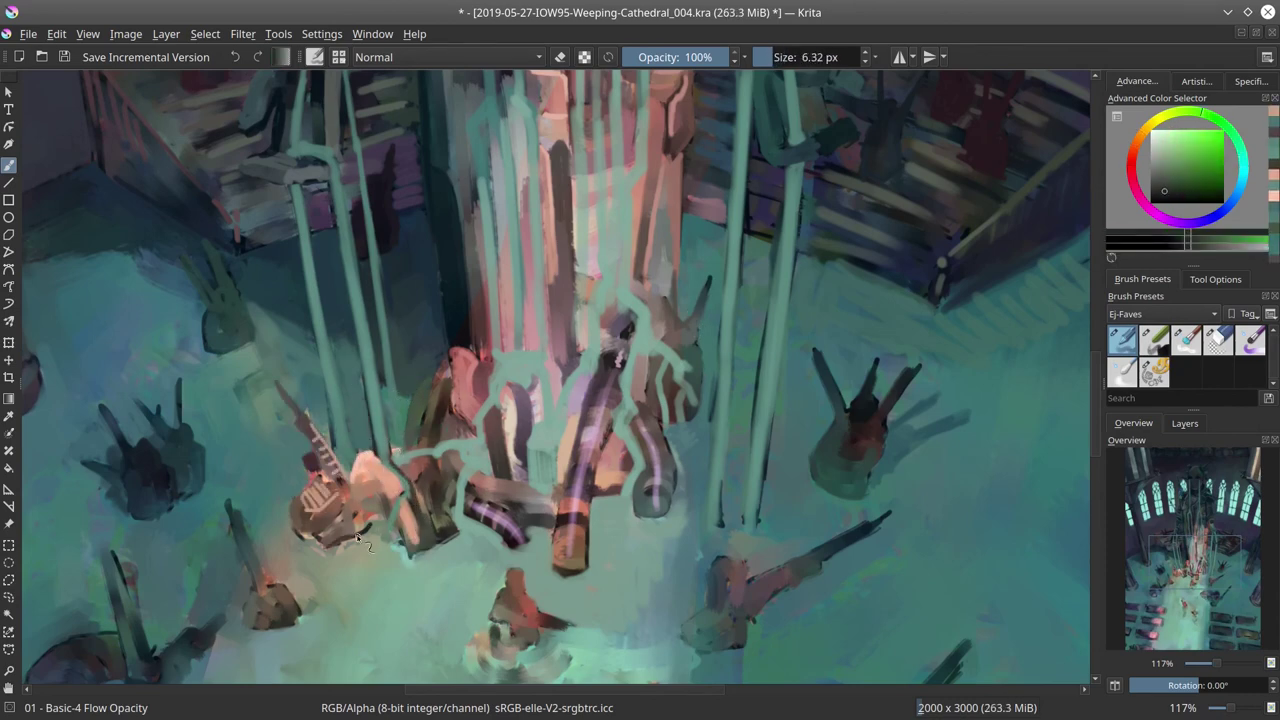
left_click_drag(434, 507, 405, 560)
left_click_drag(470, 535, 495, 565)
Step: Sample teal, dark purple, orange and dark teal colours, then save the painting
left_click(462, 463, "ctrl")
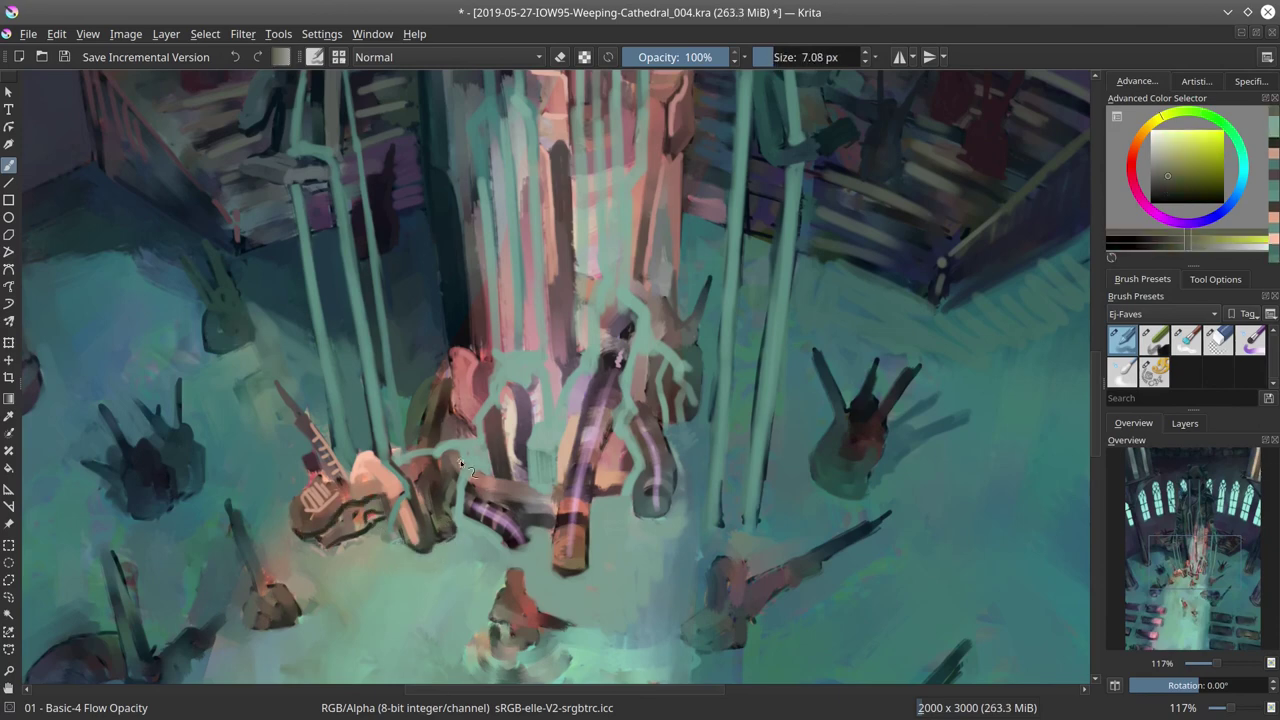
left_click(330, 430, "ctrl")
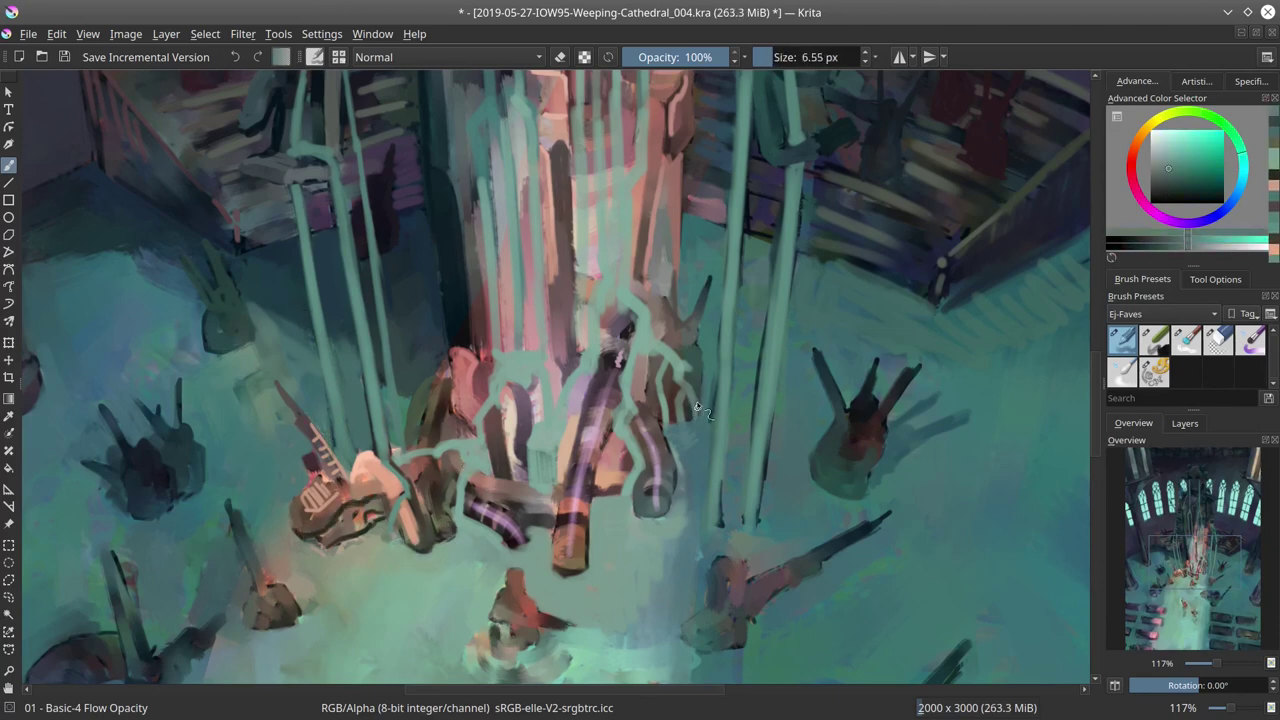
left_click(612, 338, "ctrl")
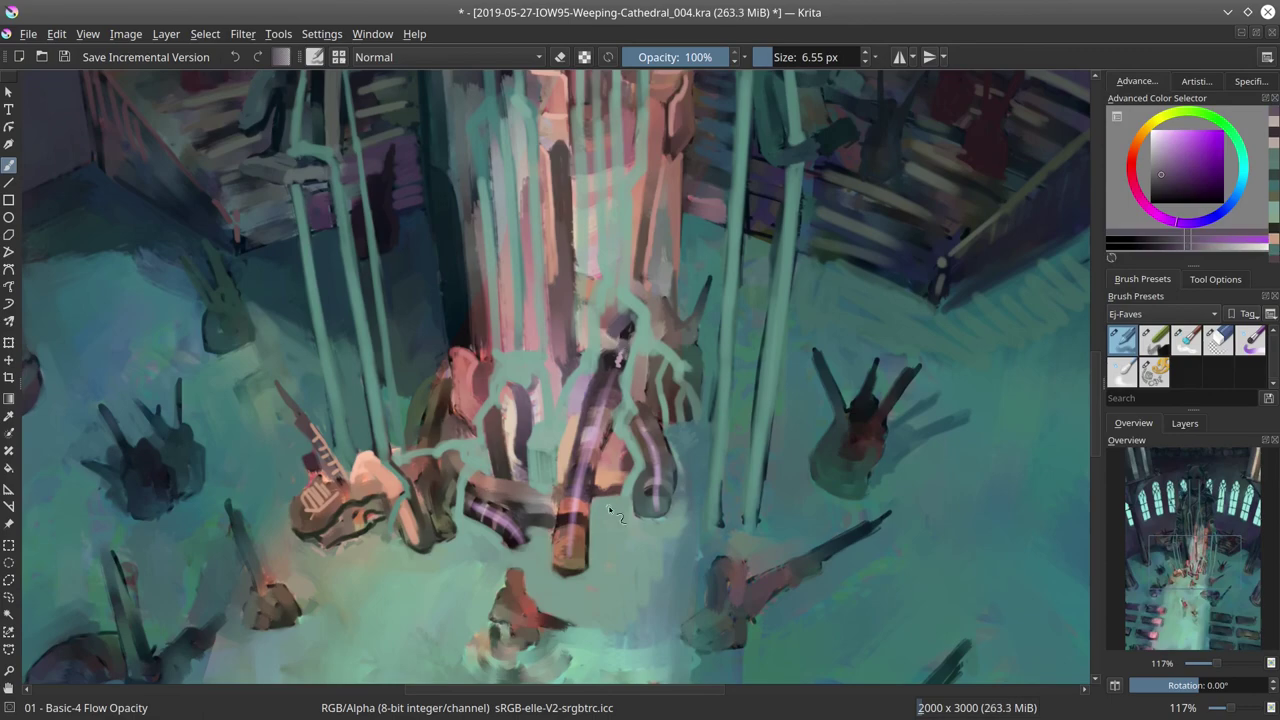
left_click(566, 568, "ctrl")
left_click(690, 460, "ctrl")
scroll(690, 460, "down", 8)
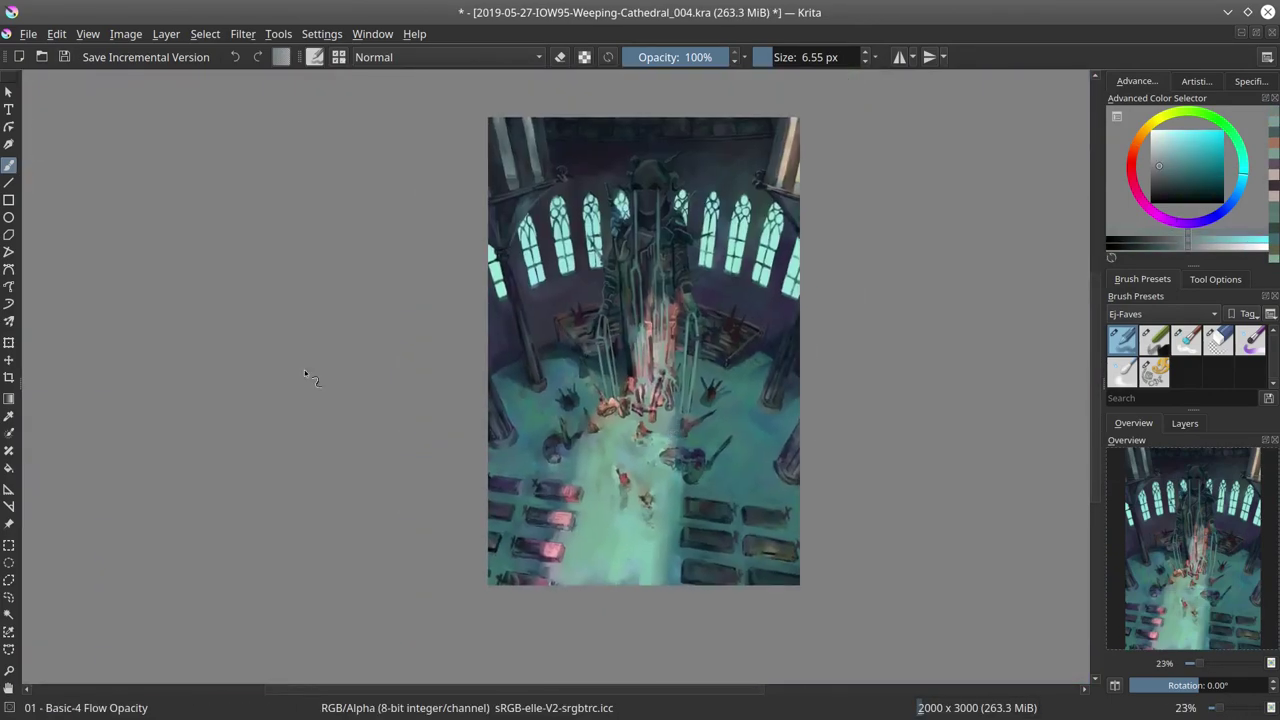
left_click(63, 57)
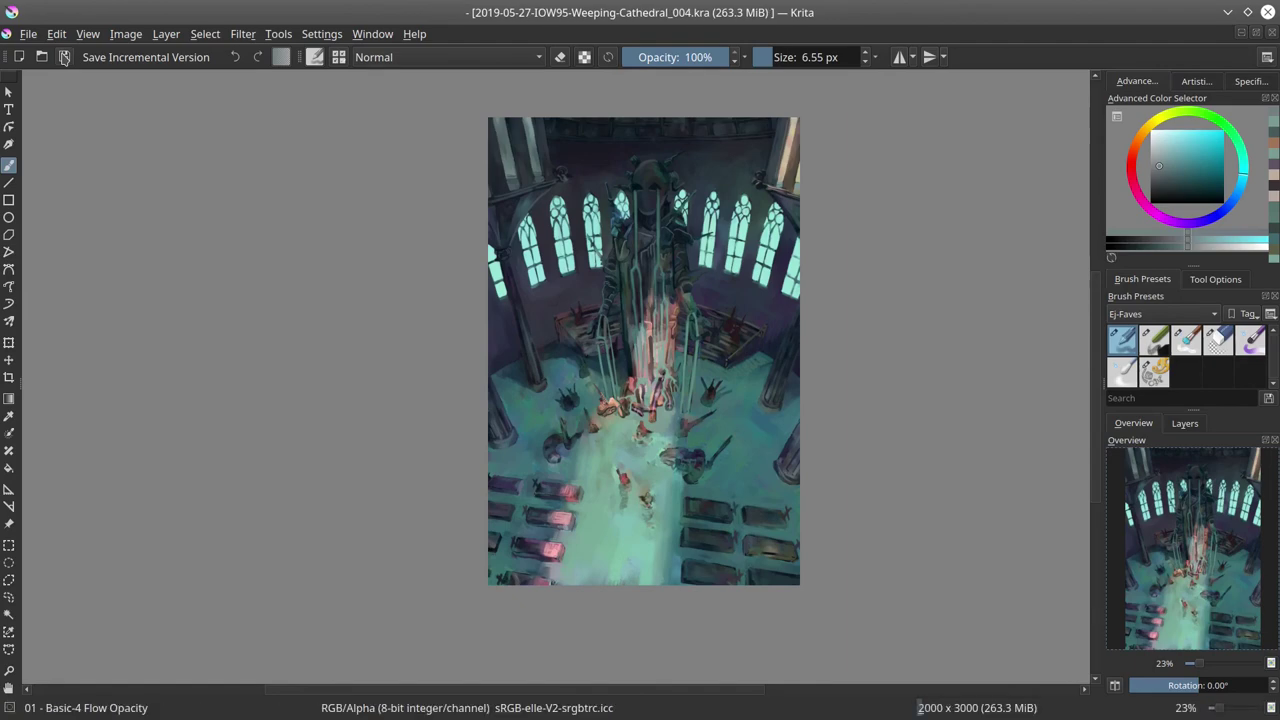
Step: Try Color Dodge, return to Normal blending and add light pink strokes to the right figure
scroll(653, 455, "up", 8)
left_click(450, 57)
left_click(400, 89)
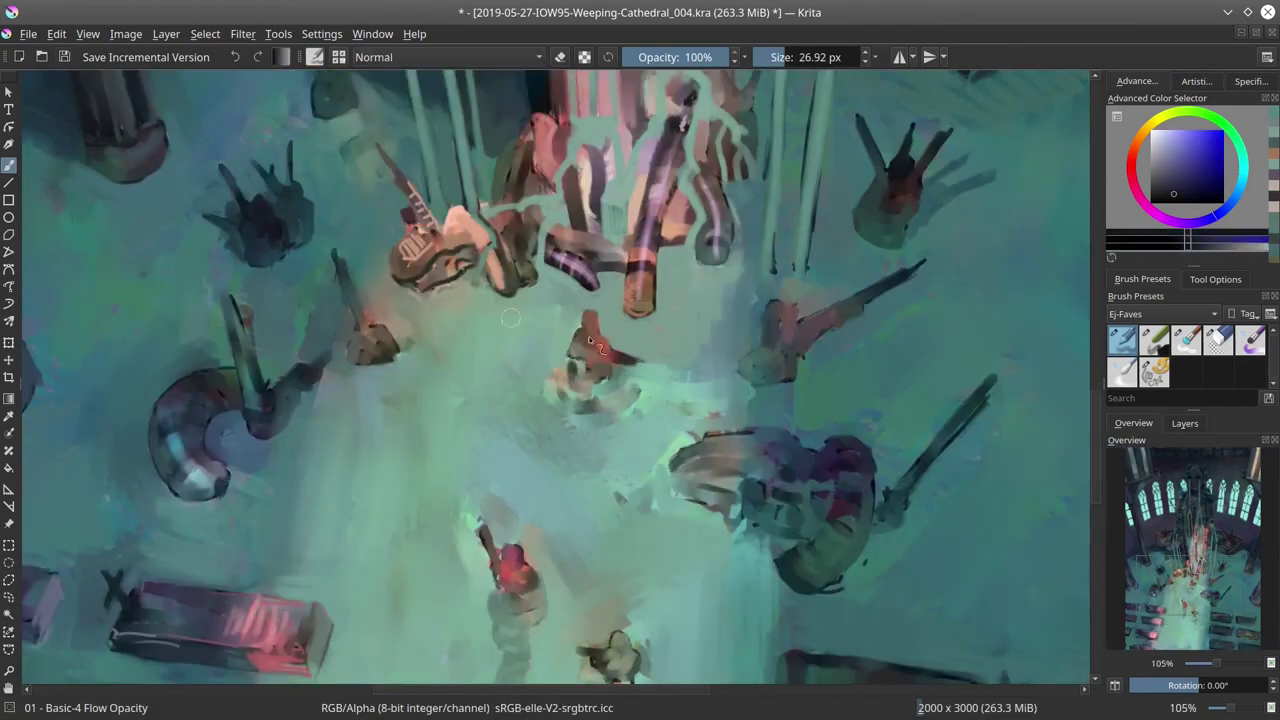
key("bracketleft")
key("bracketleft")
key("bracketleft")
key("bracketleft")
left_click(1168, 165)
left_click_drag(770, 305, 738, 375)
left_click(1168, 165)
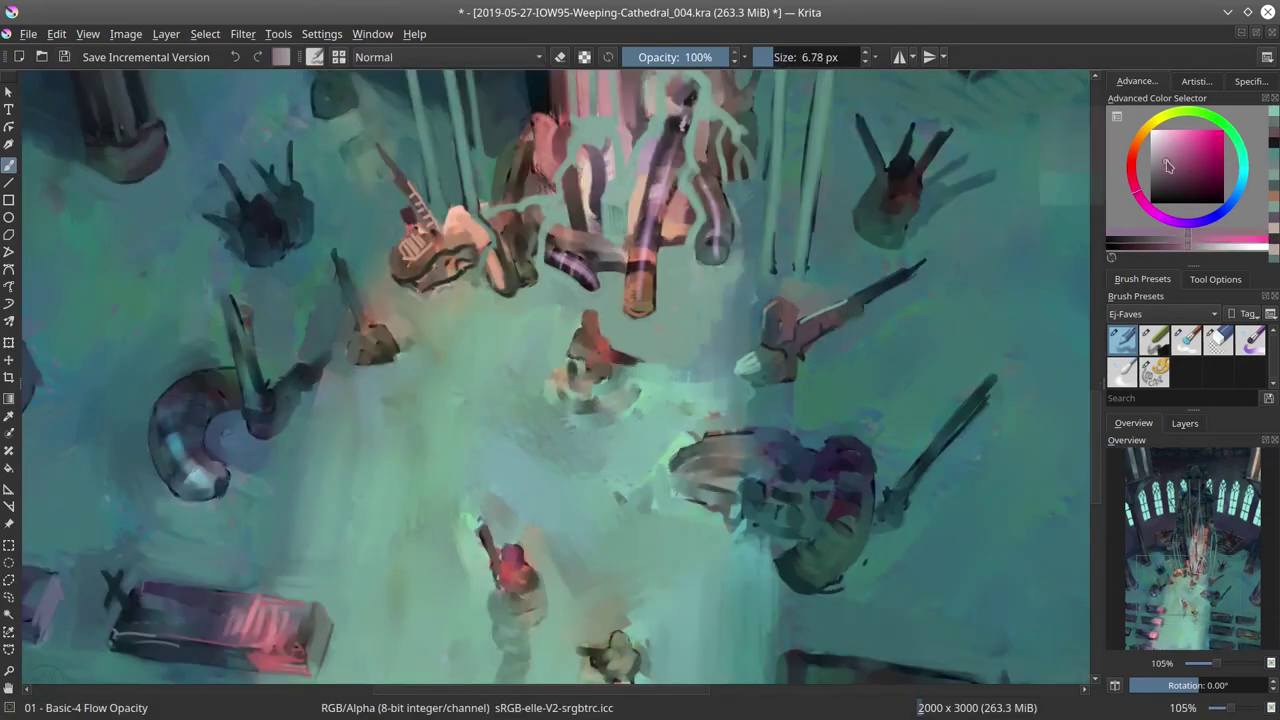
left_click(812, 247, "ctrl")
key("bracketright")
key("bracketright")
key("bracketright")
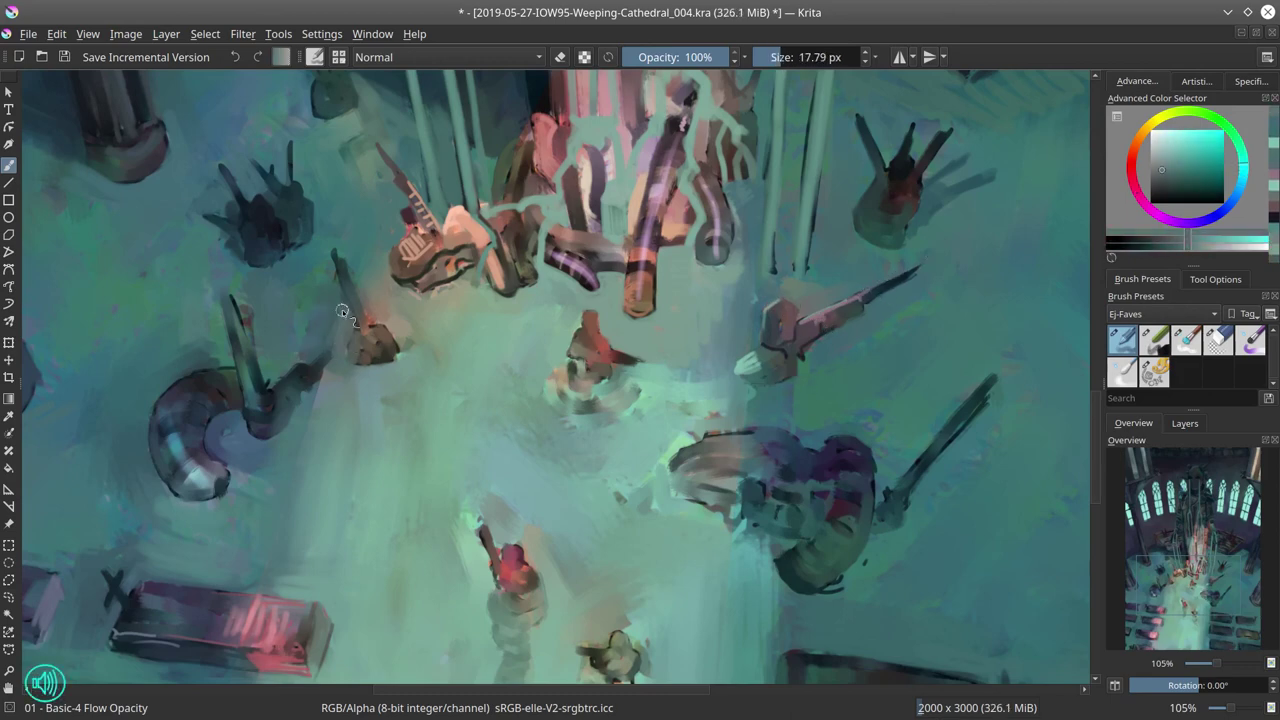
key("bracketleft")
key("bracketleft")
key("bracketleft")
key("bracketleft")
Step: Shrink the brush to about 6 px, save, and paint a dark teal stroke by the curled horn
left_click(367, 325, "ctrl")
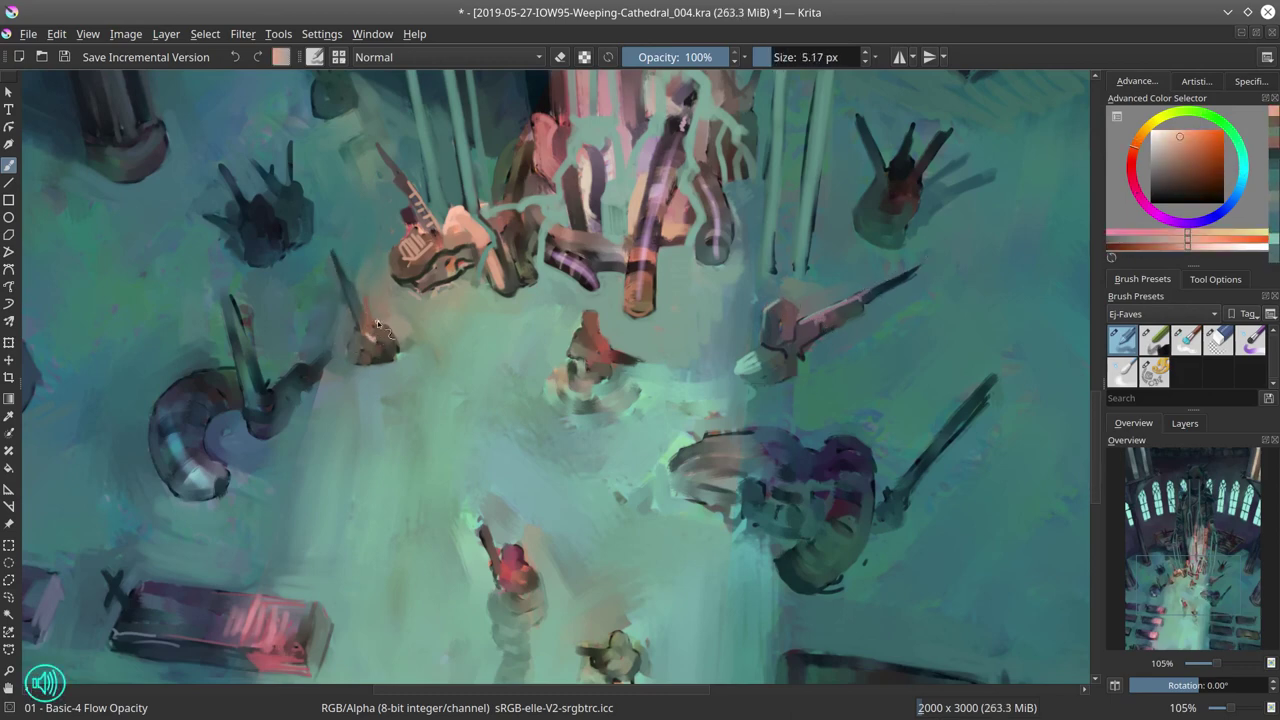
left_click(372, 400, "ctrl")
key("bracketright")
key("bracketright")
key("bracketright")
key("bracketleft")
key("bracketleft")
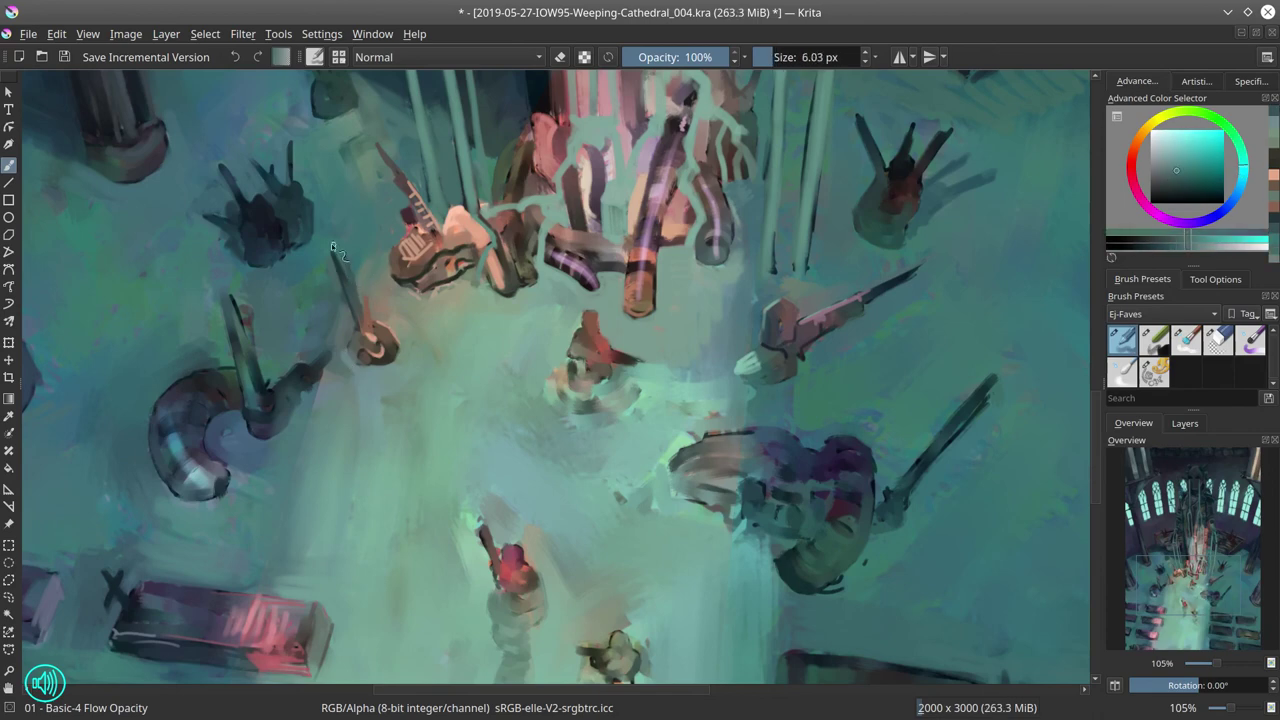
key("bracketleft")
left_click(296, 346, "ctrl")
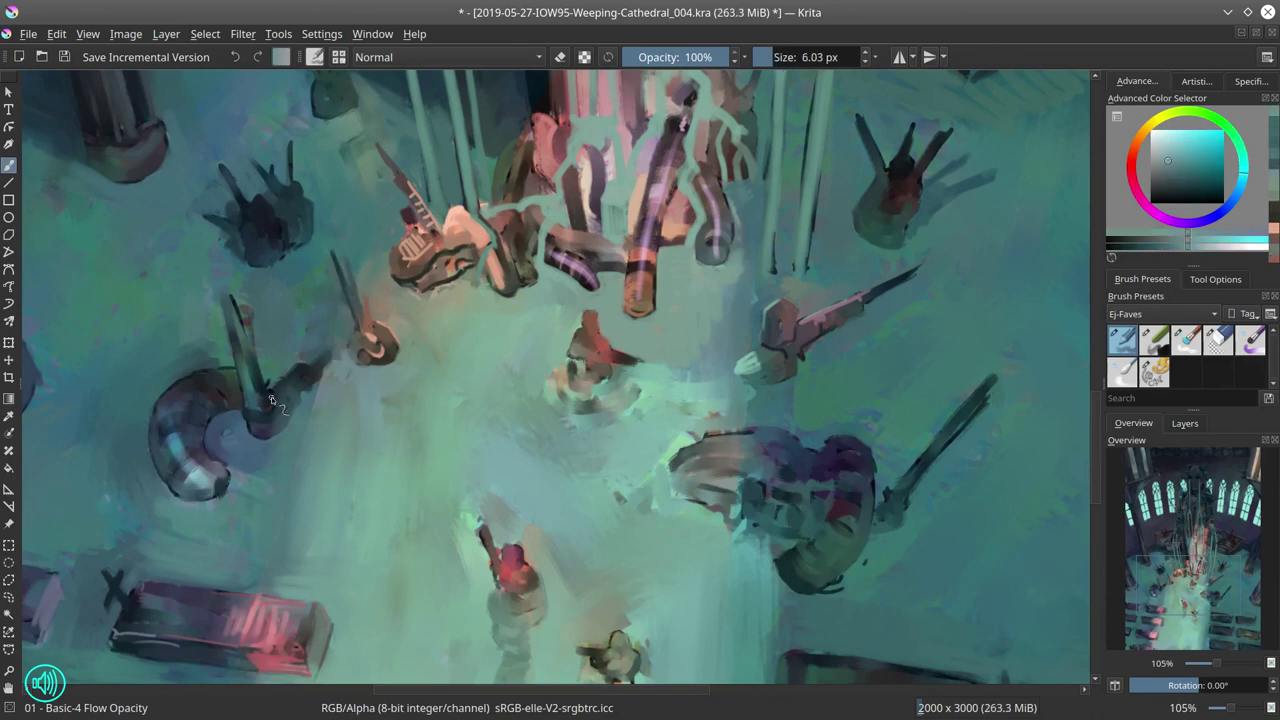
left_click(63, 57)
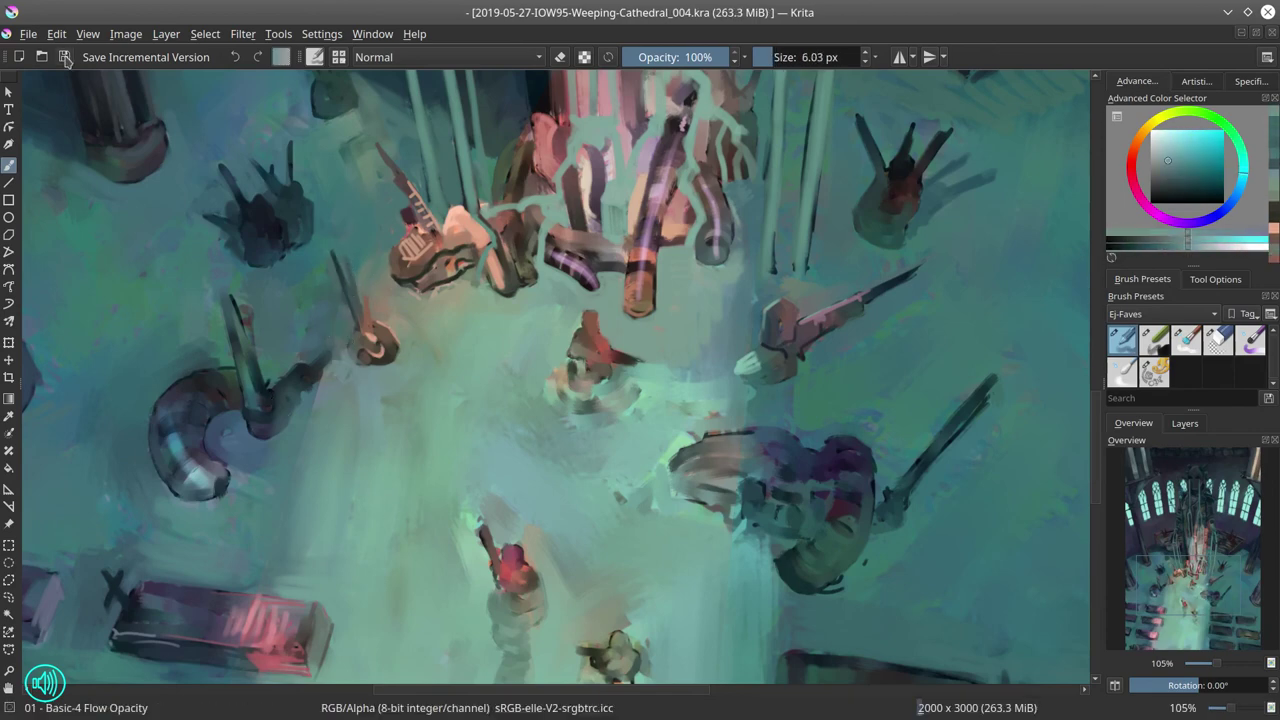
mouse_move(137, 388)
left_mouse_down()
mouse_move(145, 441)
mouse_move(204, 493)
left_mouse_up()
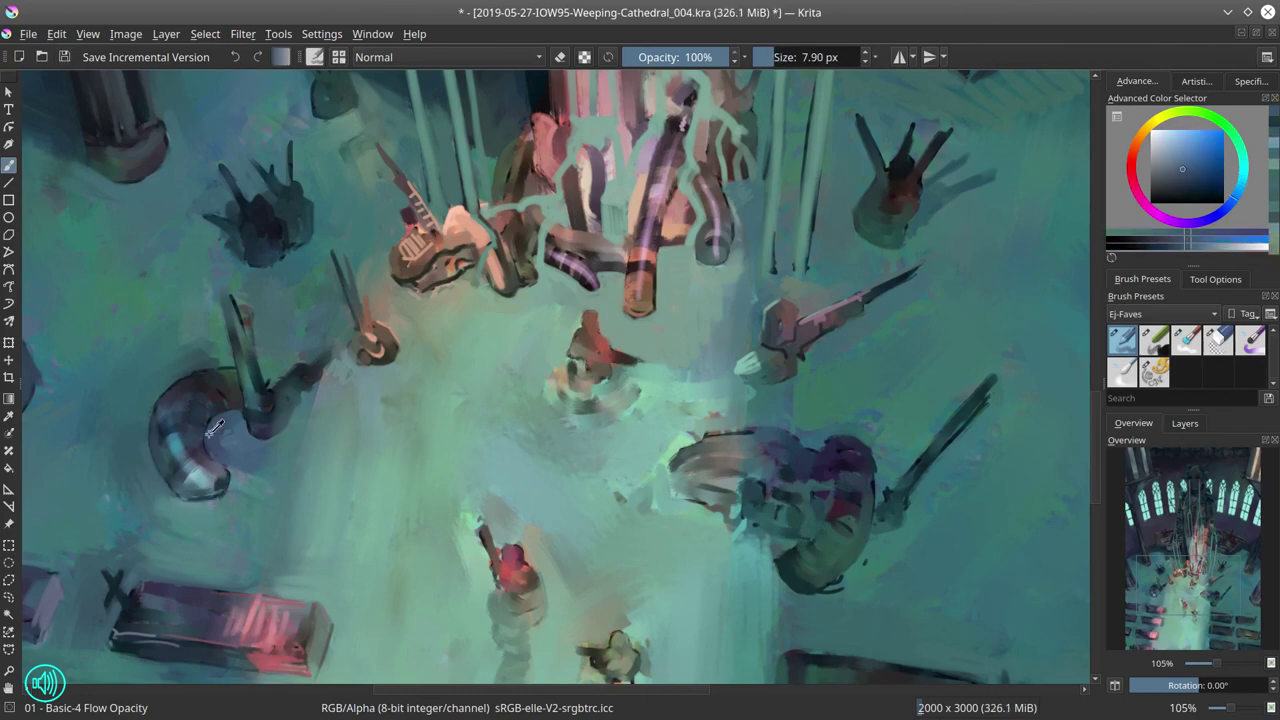
Step: Paint light yellowish tan highlights on the dark debris
left_click(303, 400, "ctrl")
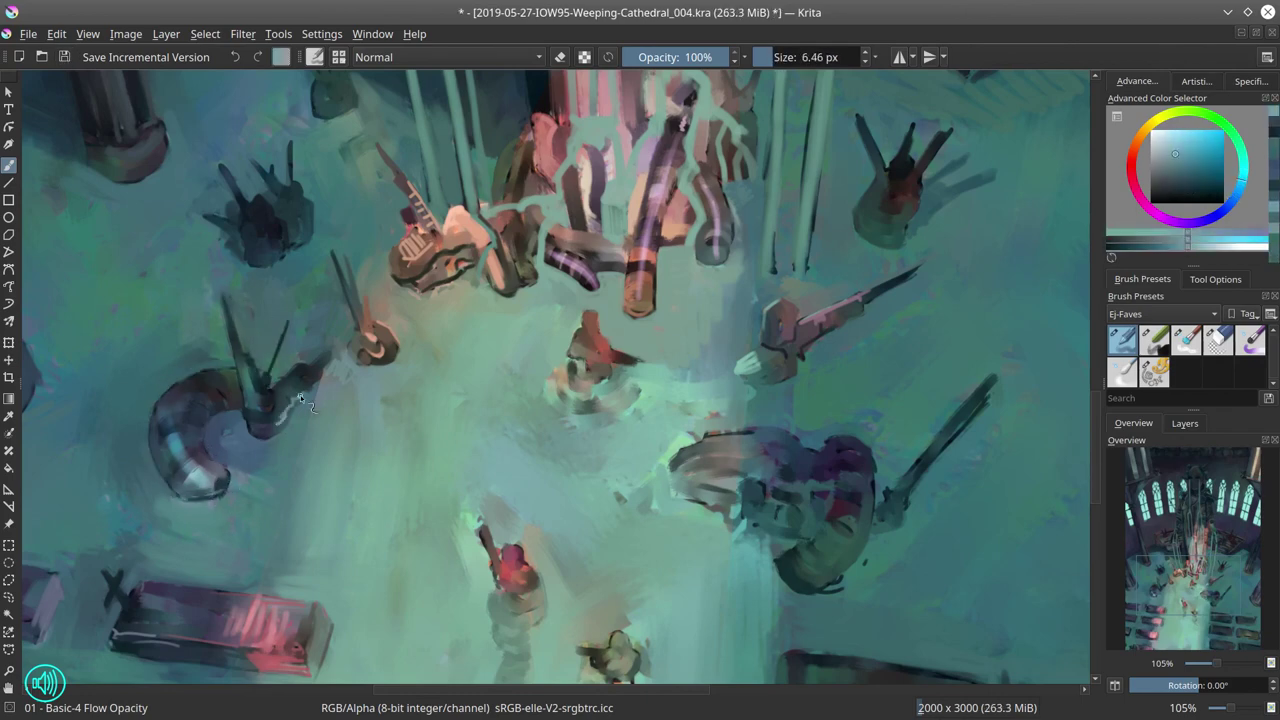
left_click(700, 455, "ctrl")
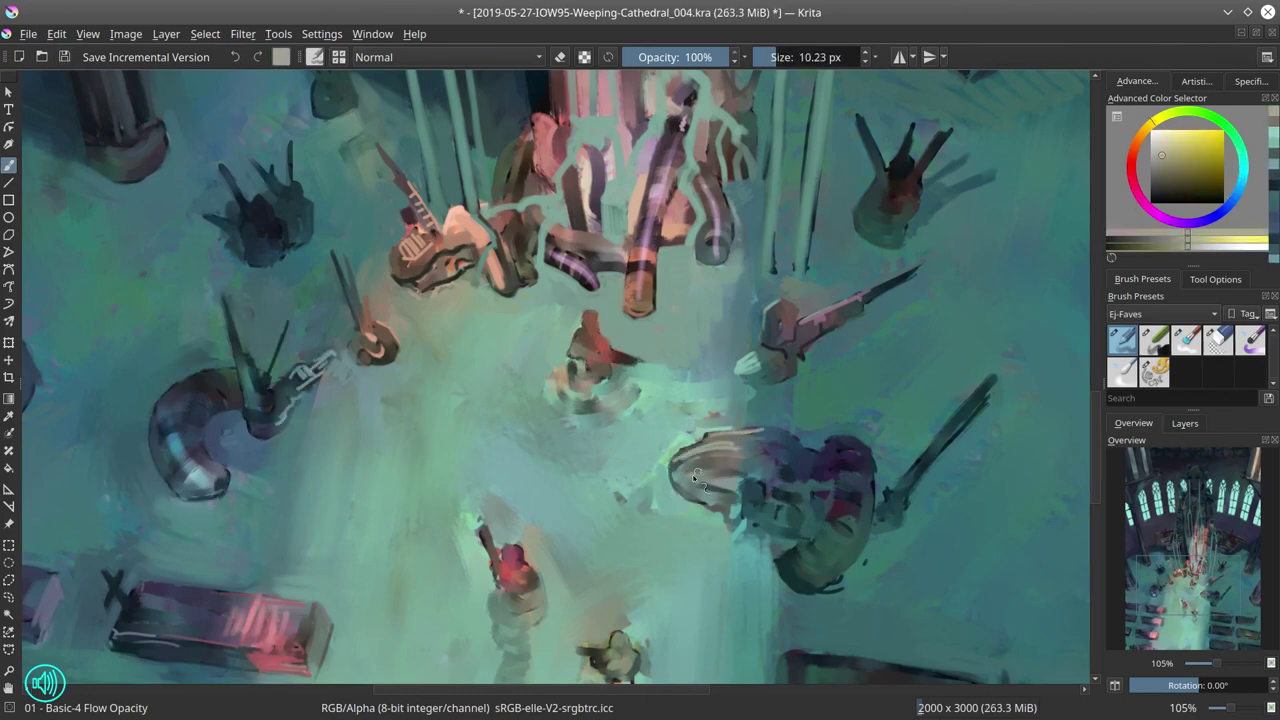
left_click_drag(684, 472, 750, 487)
Step: Set the brush to Color Dodge and paint dark patches and teal curves on the large debris
left_click(850, 480, "ctrl")
left_click(470, 57)
left_click(491, 89)
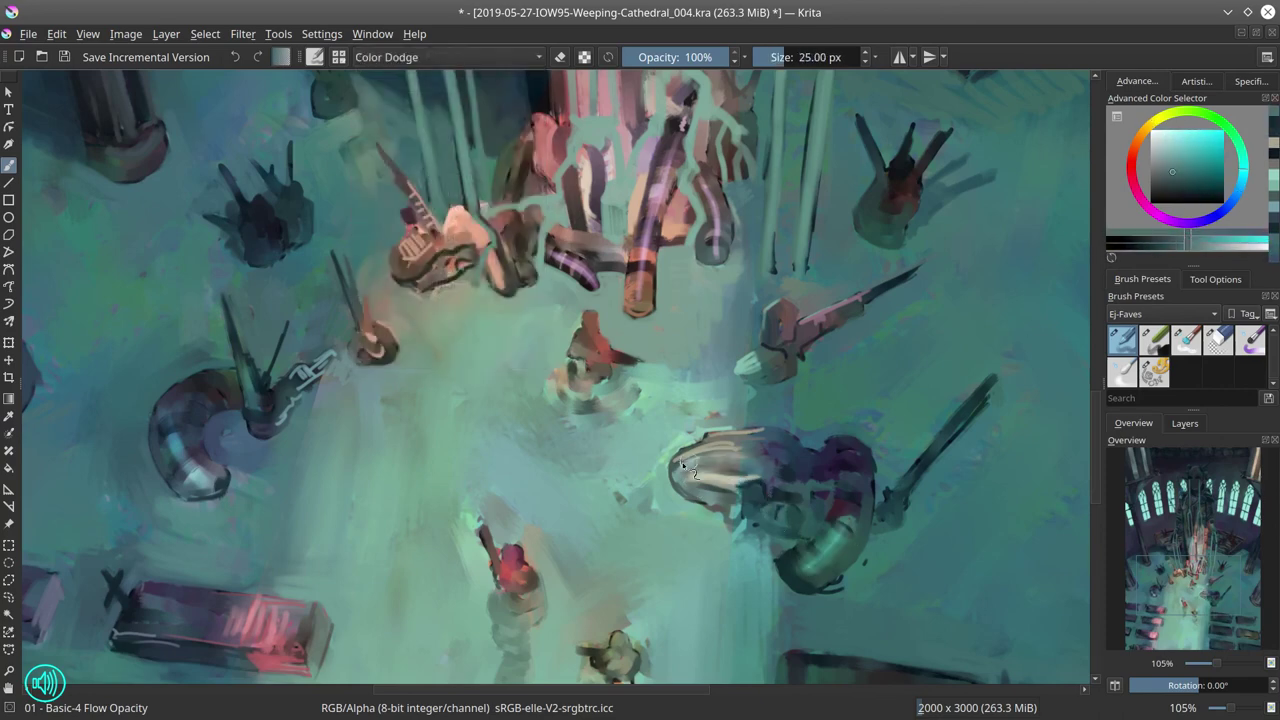
left_click(797, 430, "ctrl")
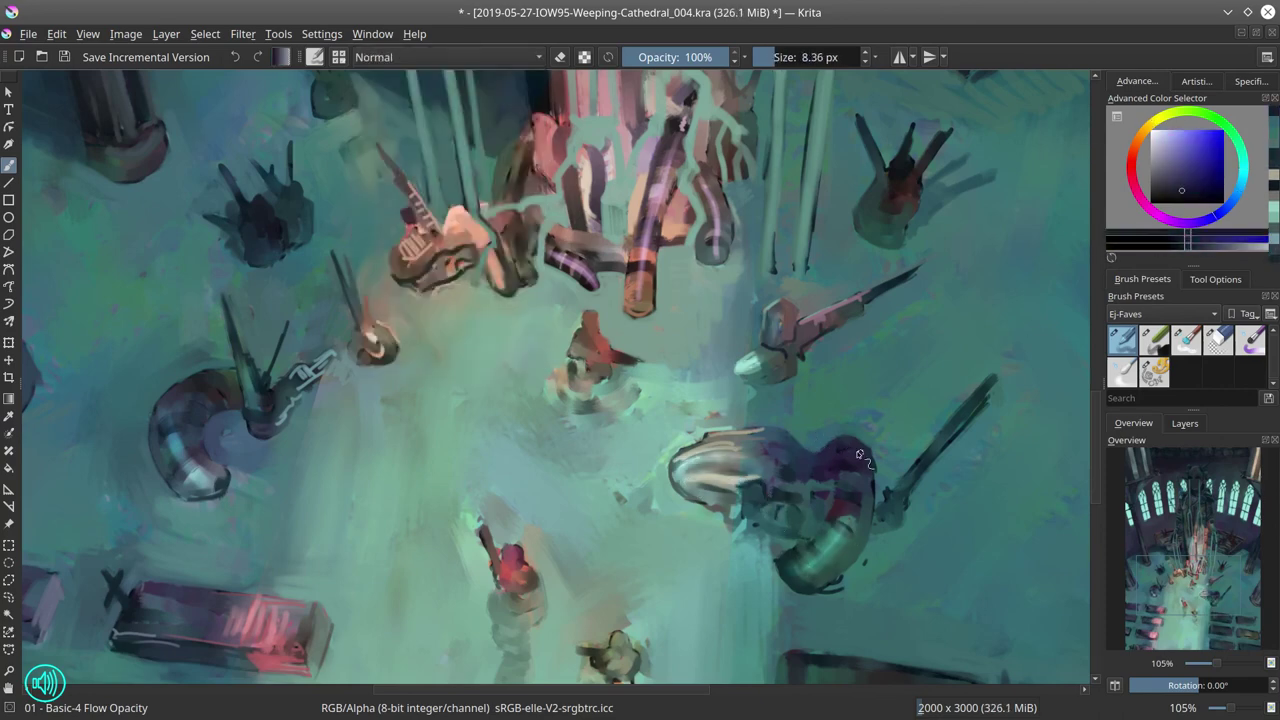
mouse_move(840, 515)
left_mouse_down()
mouse_move(790, 482)
mouse_move(800, 560)
left_mouse_up()
left_click(790, 482, "ctrl")
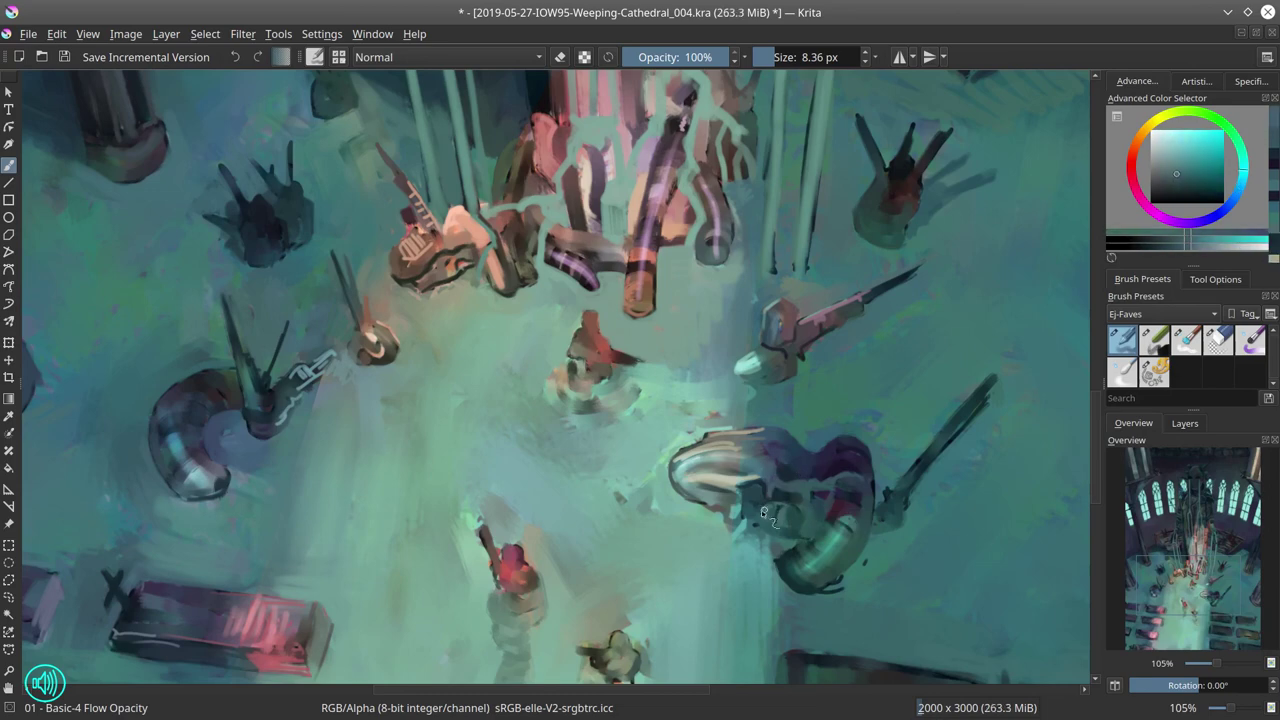
left_click(795, 533, "ctrl")
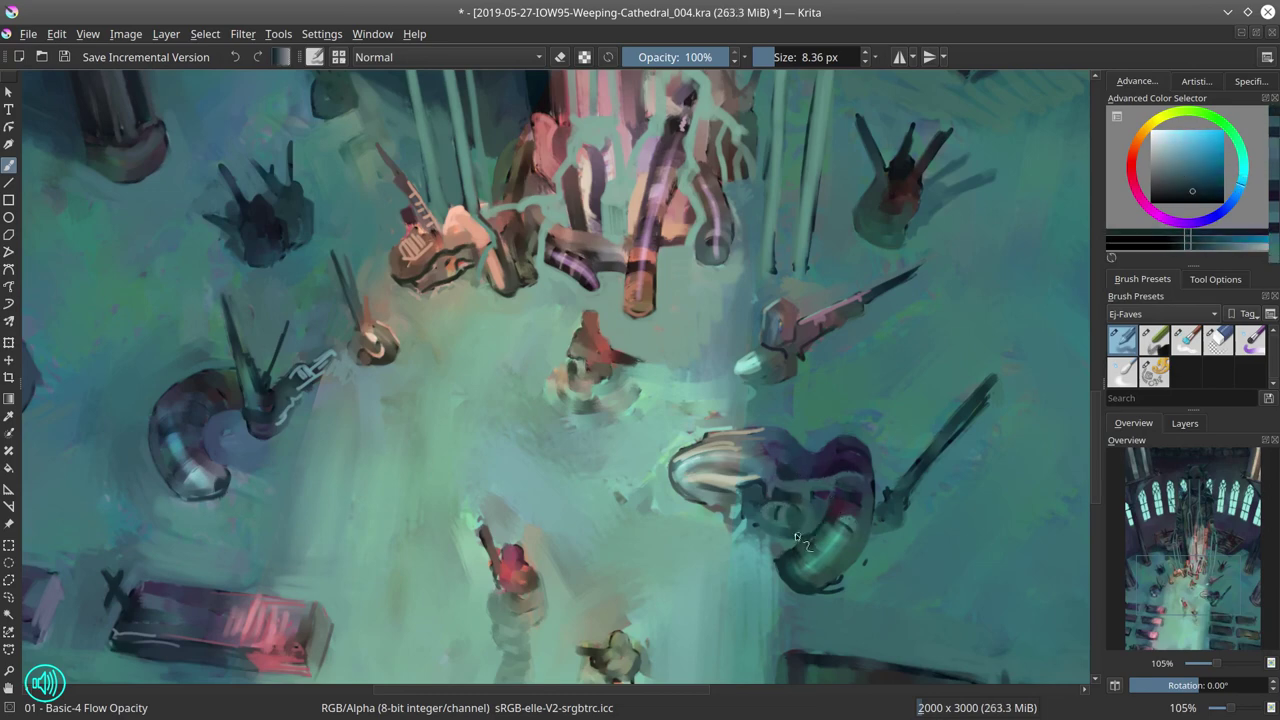
Step: Thin the diagonal dark stroke, paint a light teal floor patch, then save and zoom out
left_click(902, 418, "ctrl")
left_click(926, 429, "ctrl")
left_click_drag(990, 382, 908, 476)
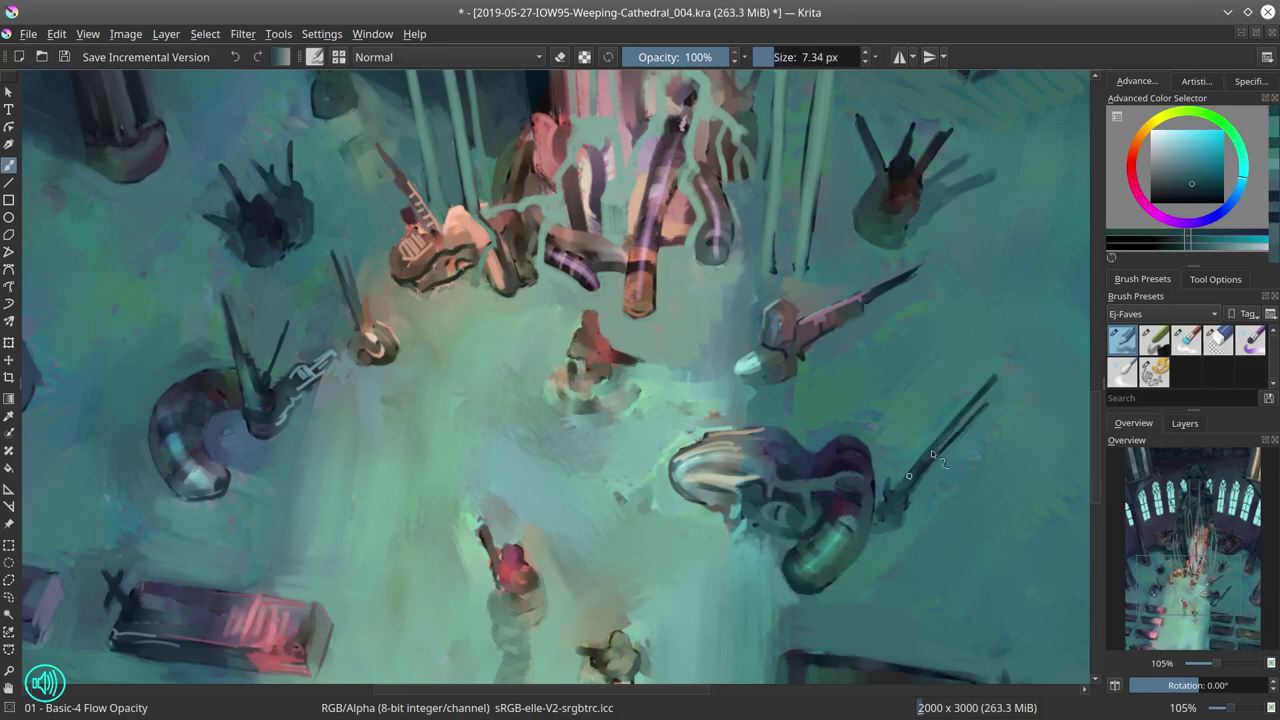
left_click(683, 457, "ctrl")
left_click_drag(645, 500, 625, 535)
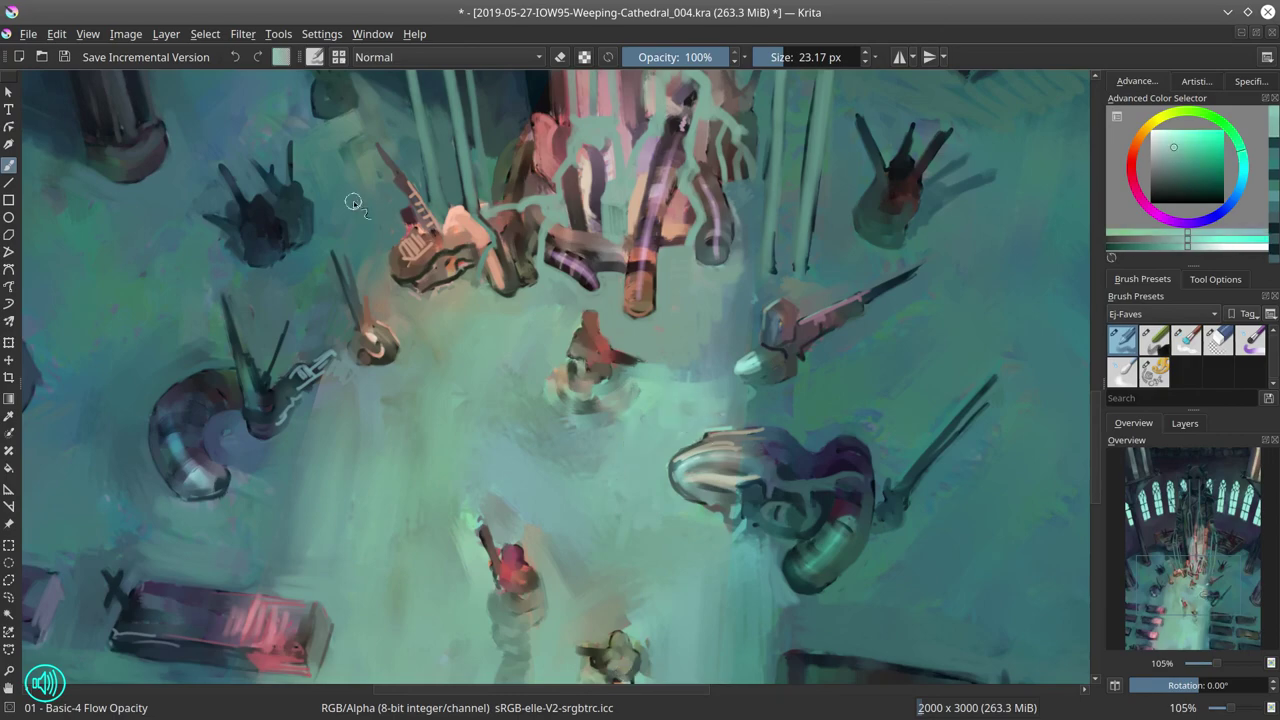
key("ctrl+s")
scroll(655, 520, "down", 5)
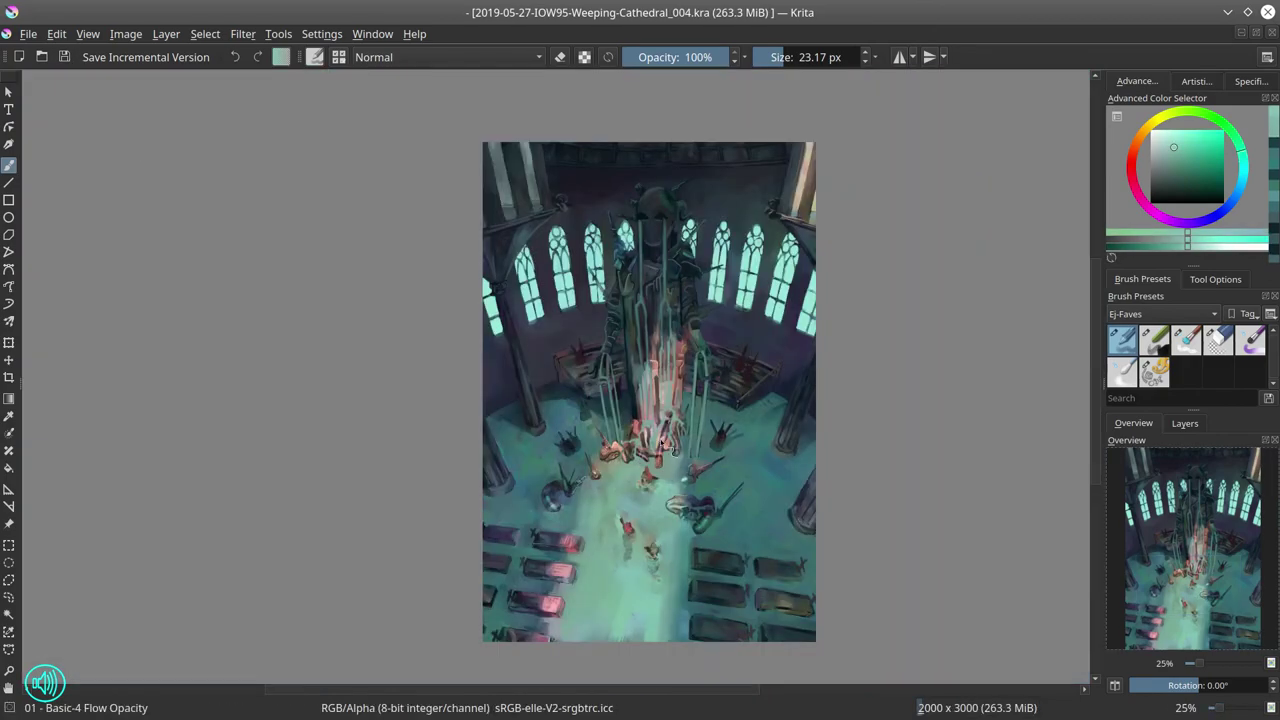
scroll(660, 442, "up", 5)
left_click(660, 442, "ctrl")
scroll(210, 155, "down", 5)
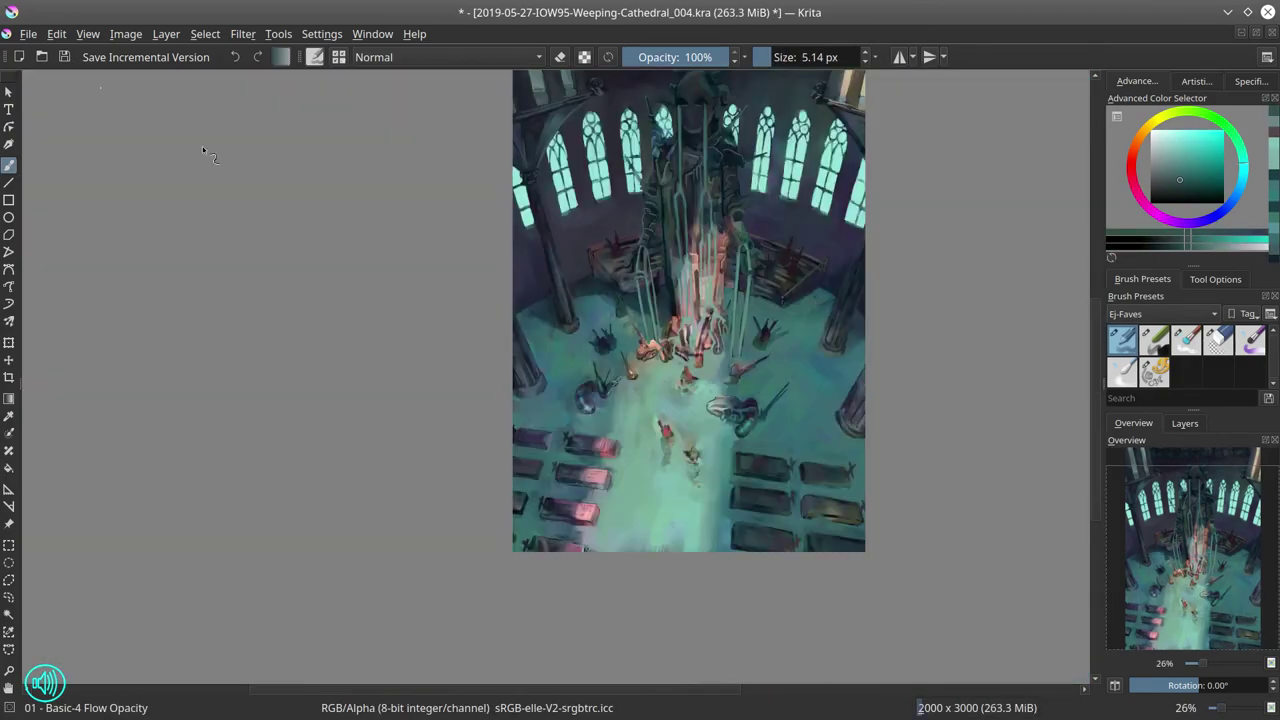
key("ctrl+s")
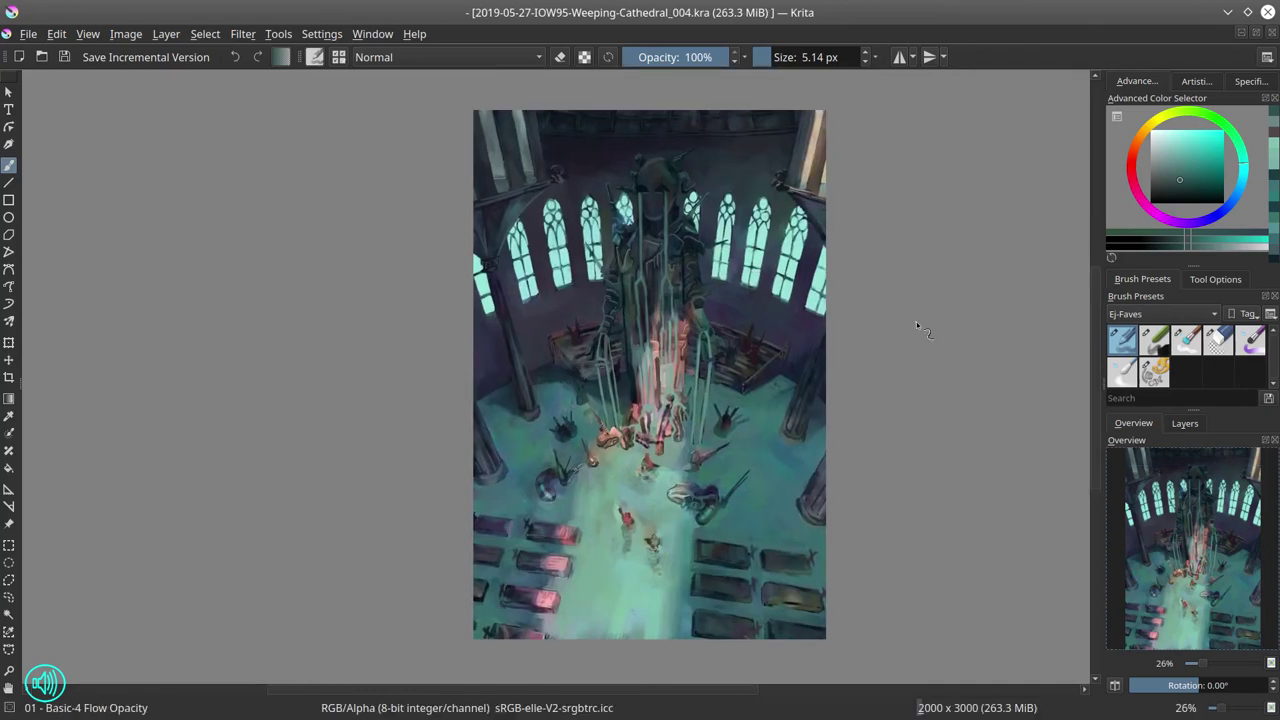
left_click(125, 33)
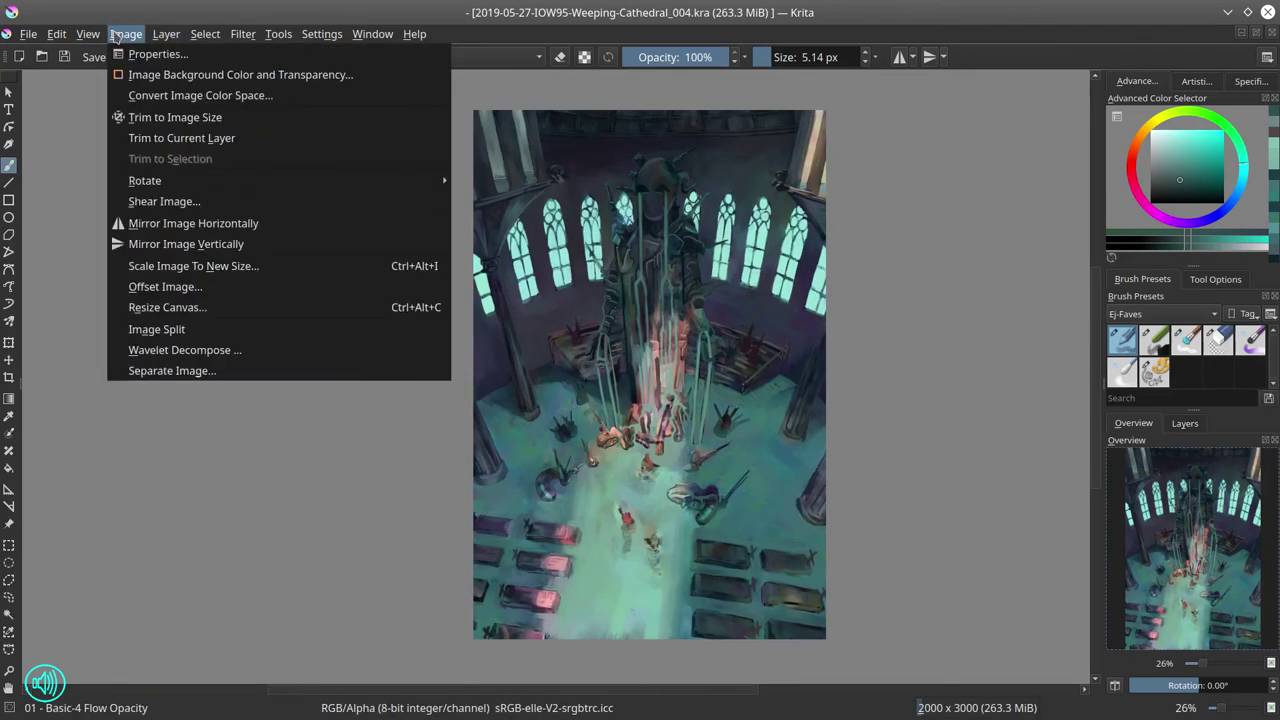
left_click(150, 114)
left_click(64, 57)
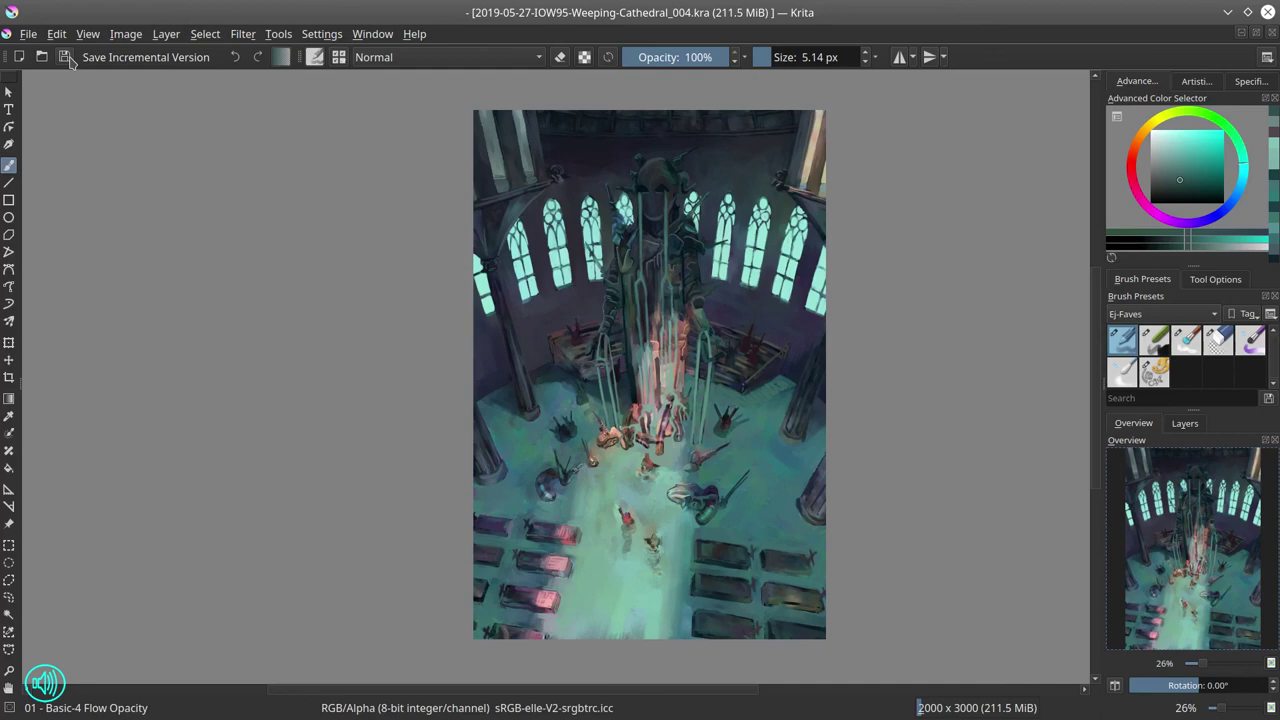
left_click(1184, 423)
left_click(1133, 423)
scroll(977, 413, "down", 3)
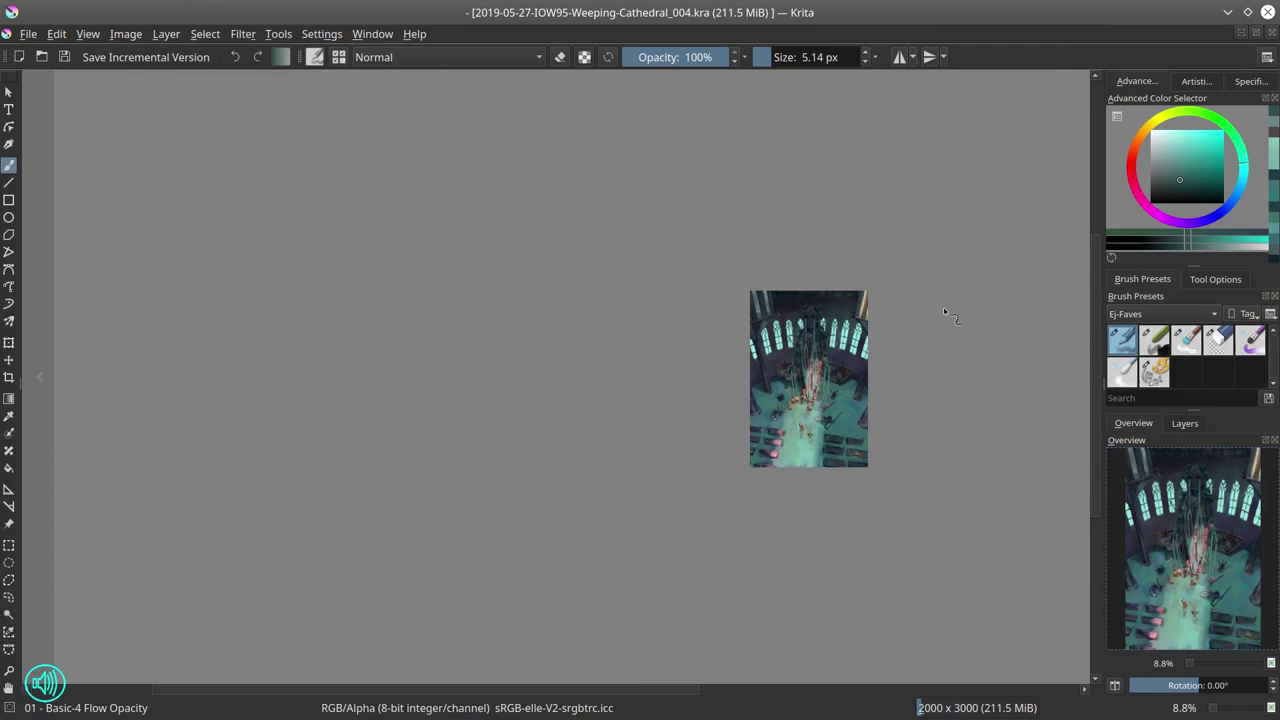
Step: Extend the red figure's cape to the right with a brighter sampled red
scroll(943, 307, "up", 9)
left_click(663, 269, "ctrl")
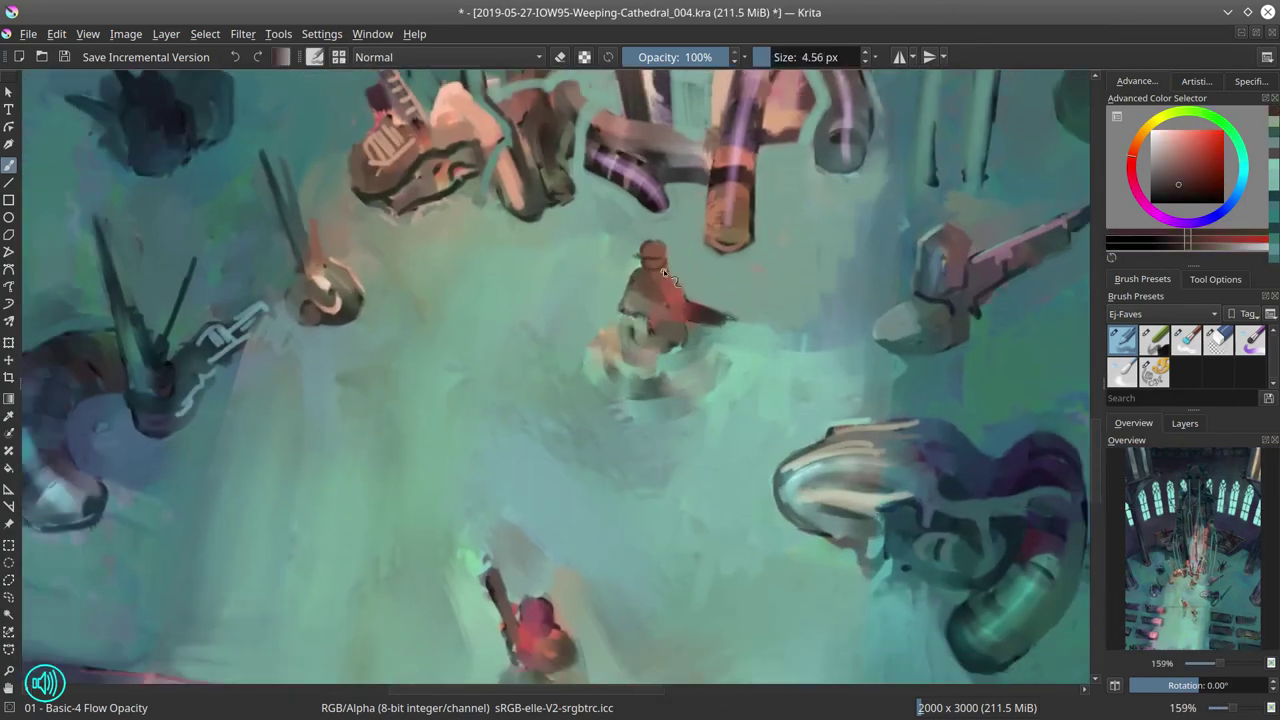
mouse_move(663, 269)
left_mouse_down()
mouse_move(684, 300)
mouse_move(735, 318)
mouse_move(645, 312)
left_mouse_up()
left_click(717, 331, "ctrl")
left_click(641, 310, "ctrl")
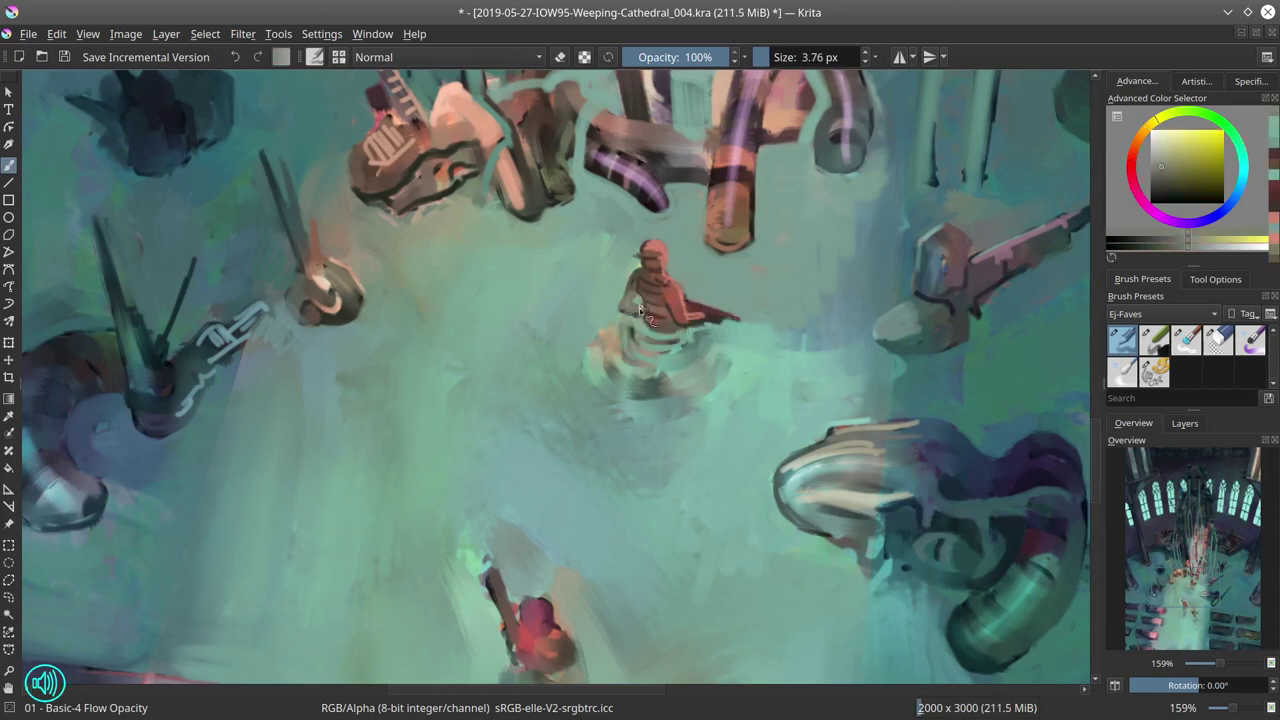
left_click(641, 310, "ctrl")
Step: Switch the brush to Color Dodge and paint light green strokes on the red figure's head
scroll(641, 310, "down", 10)
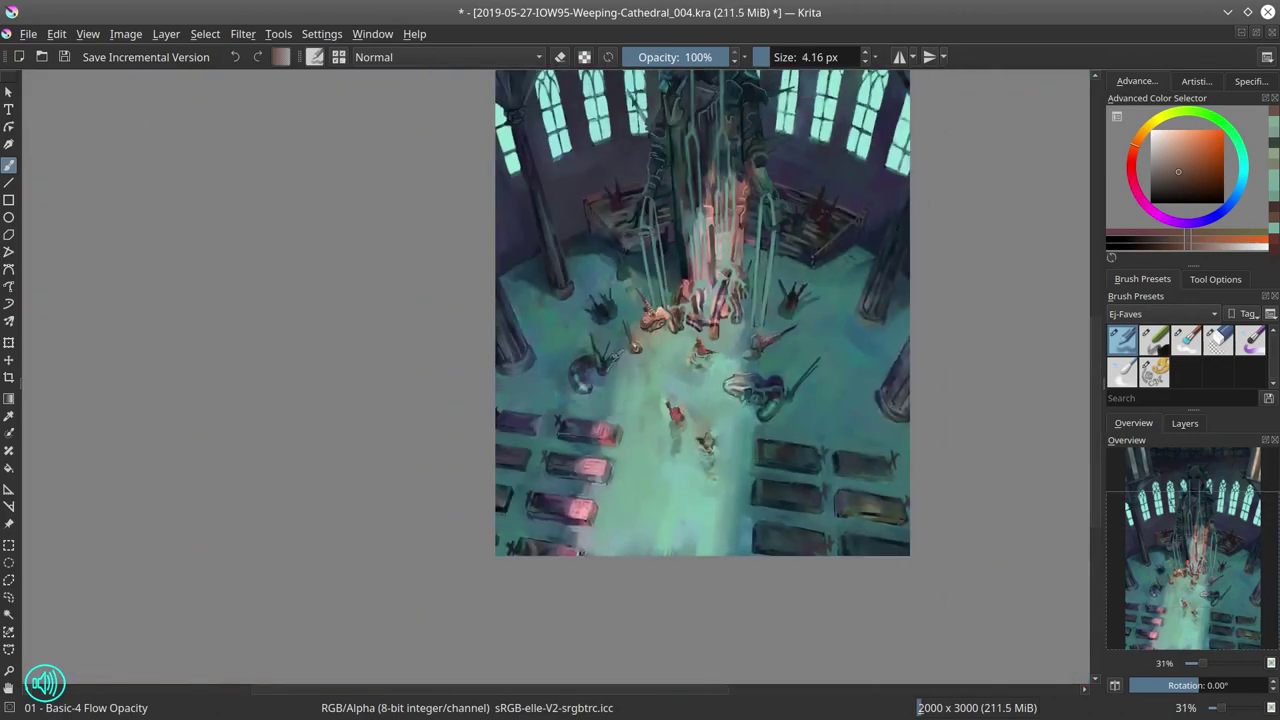
key("alt+shift+d")
scroll(686, 371, "up", 10)
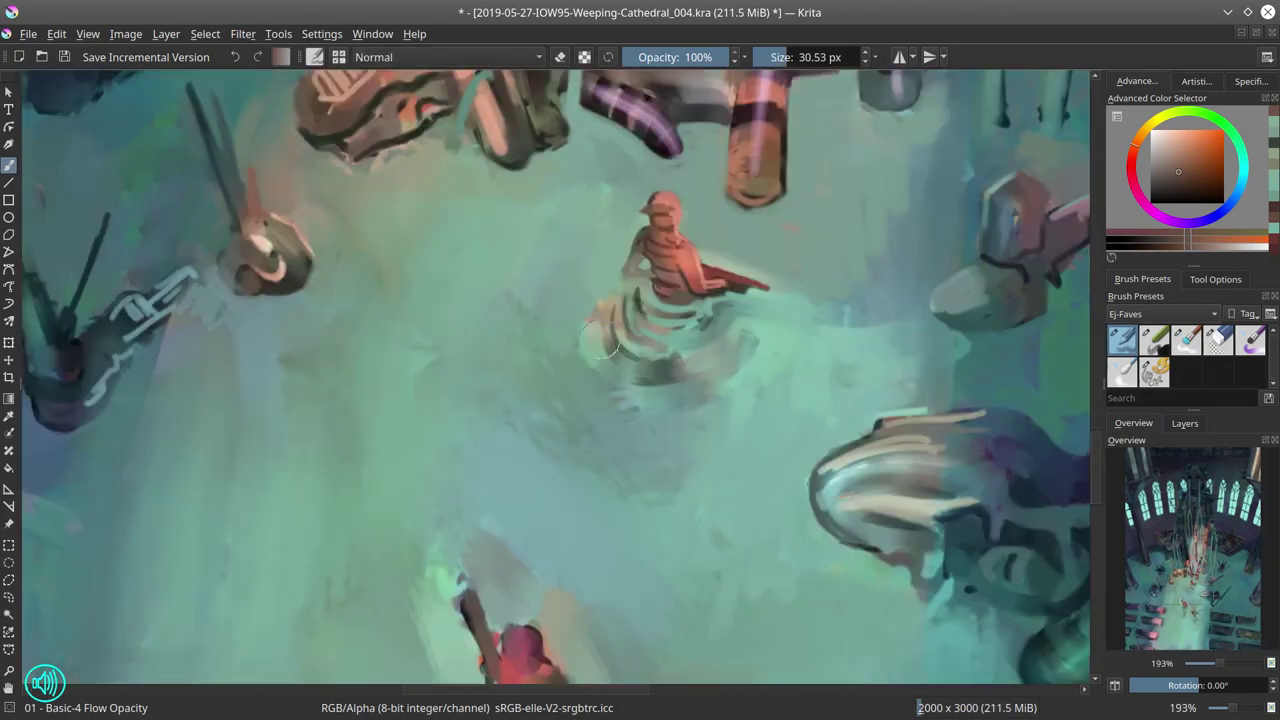
left_click(686, 371, "ctrl")
scroll(686, 371, "down", 1)
left_click(513, 388, "ctrl")
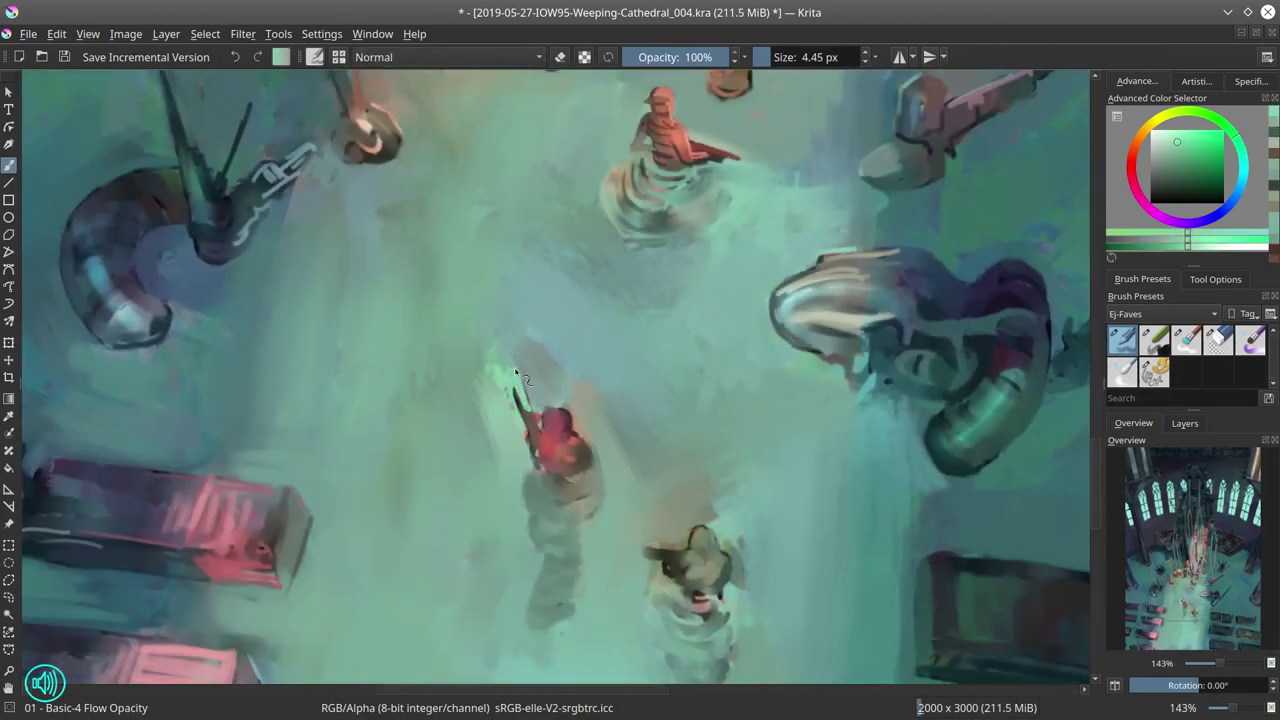
left_click(551, 414, "ctrl")
left_click_drag(551, 414, 585, 432)
Step: Touch up the red figure's head in dark orange and paint light cyan rings beneath it
left_click(560, 425, "ctrl")
left_click(540, 445, "ctrl")
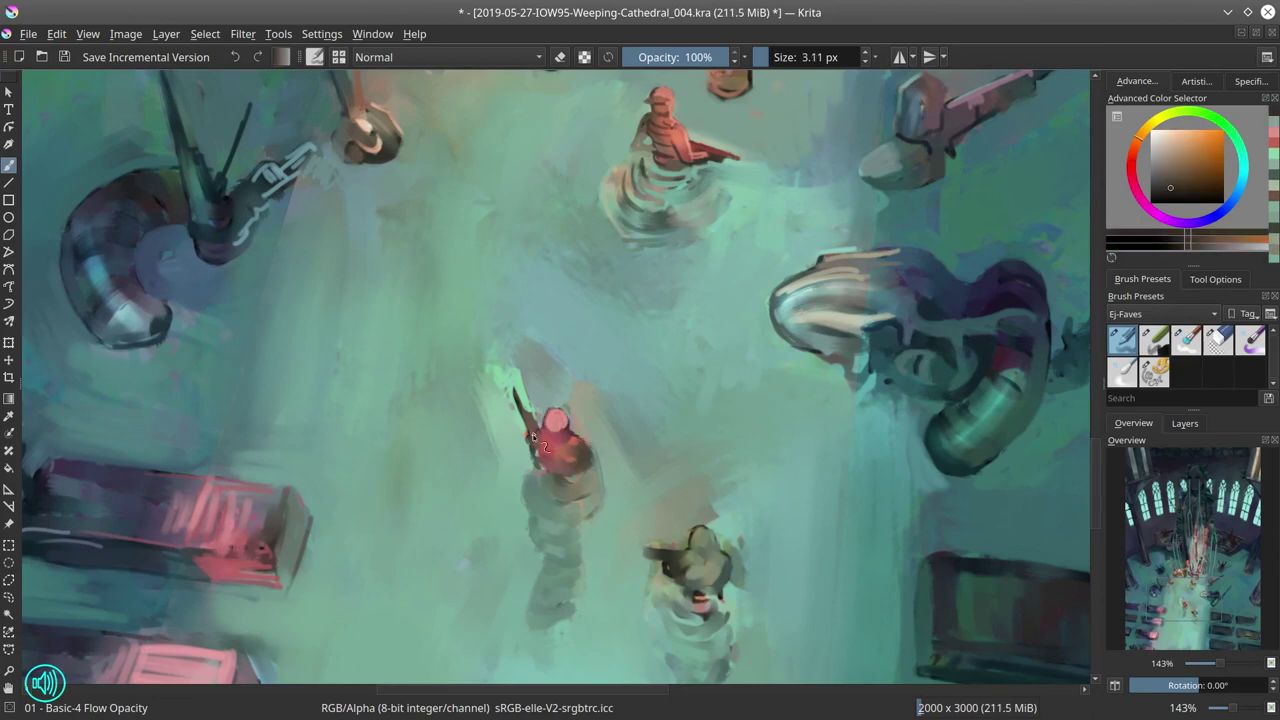
left_click(536, 431, "ctrl")
left_click(593, 453, "ctrl")
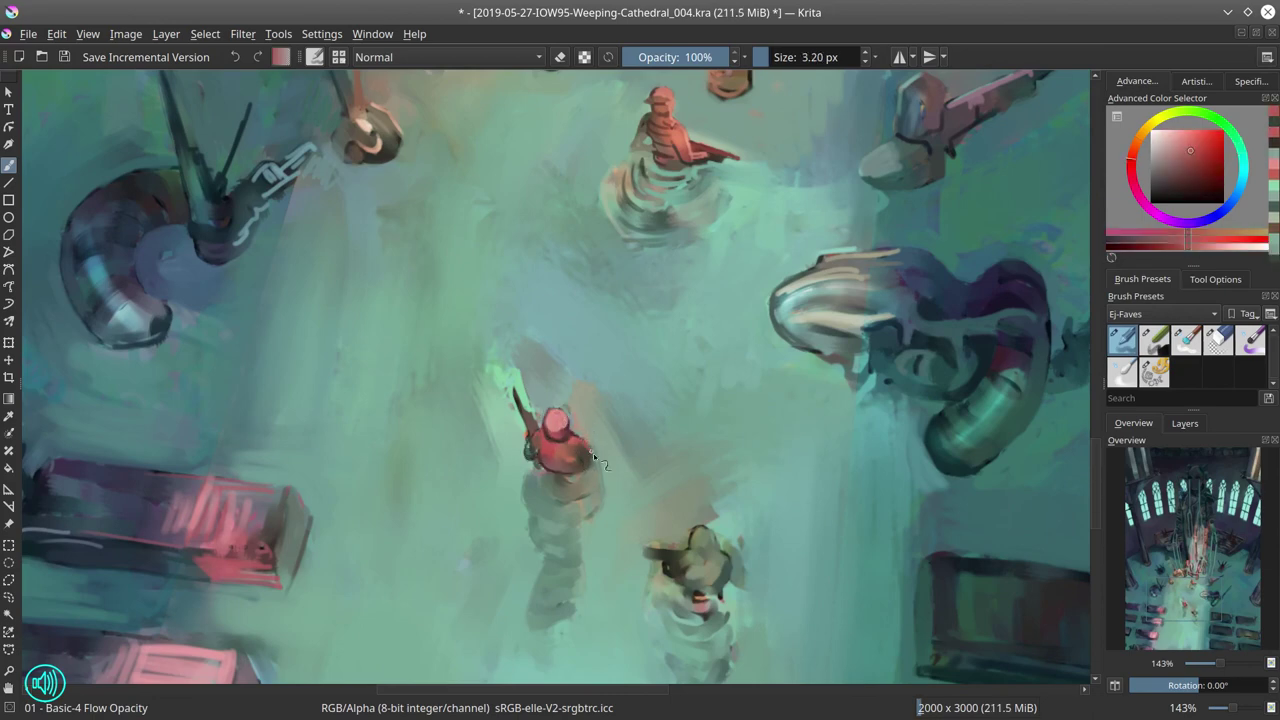
key("bracketright")
key("bracketright")
key("bracketright")
left_click(589, 445, "ctrl")
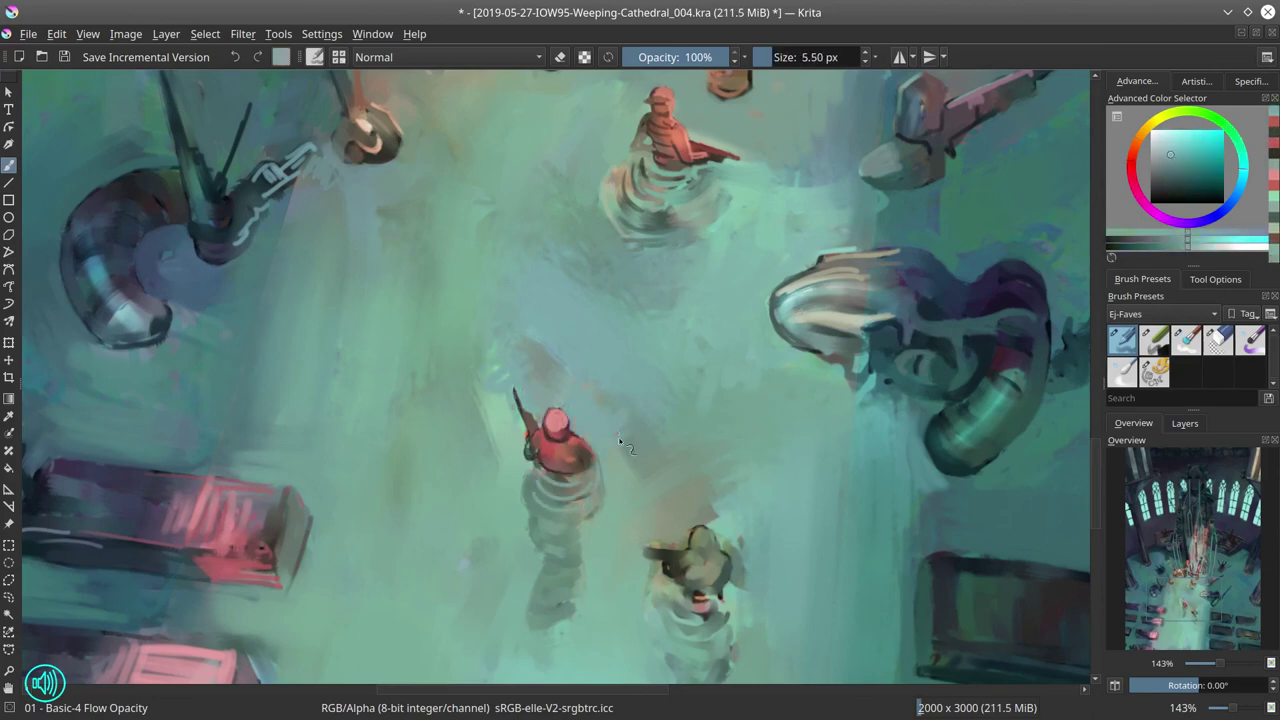
key("bracketright")
key("bracketright")
left_click_drag(560, 545, 558, 625)
Step: Add a green highlight to the lower figure's head and paint a dark olive rifle
mouse_move(695, 535)
left_mouse_down()
mouse_move(605, 445)
mouse_move(614, 452)
mouse_move(540, 461)
left_mouse_up()
left_click(605, 445, "ctrl")
key("bracketleft")
key("bracketleft")
left_click(605, 442, "ctrl")
left_click(603, 470, "ctrl")
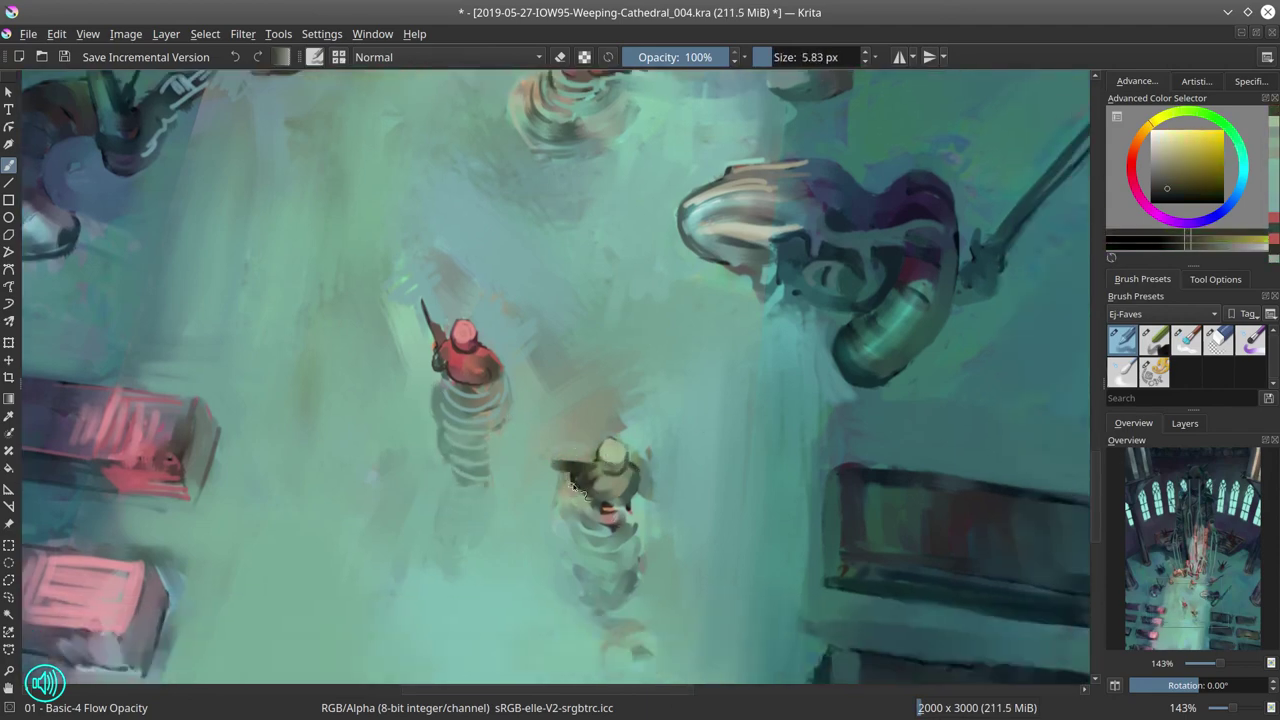
left_click(648, 507, "ctrl")
Step: Add cyan-green touches on the lower figure's right and brighten its bottom rings
left_click(648, 507, "ctrl")
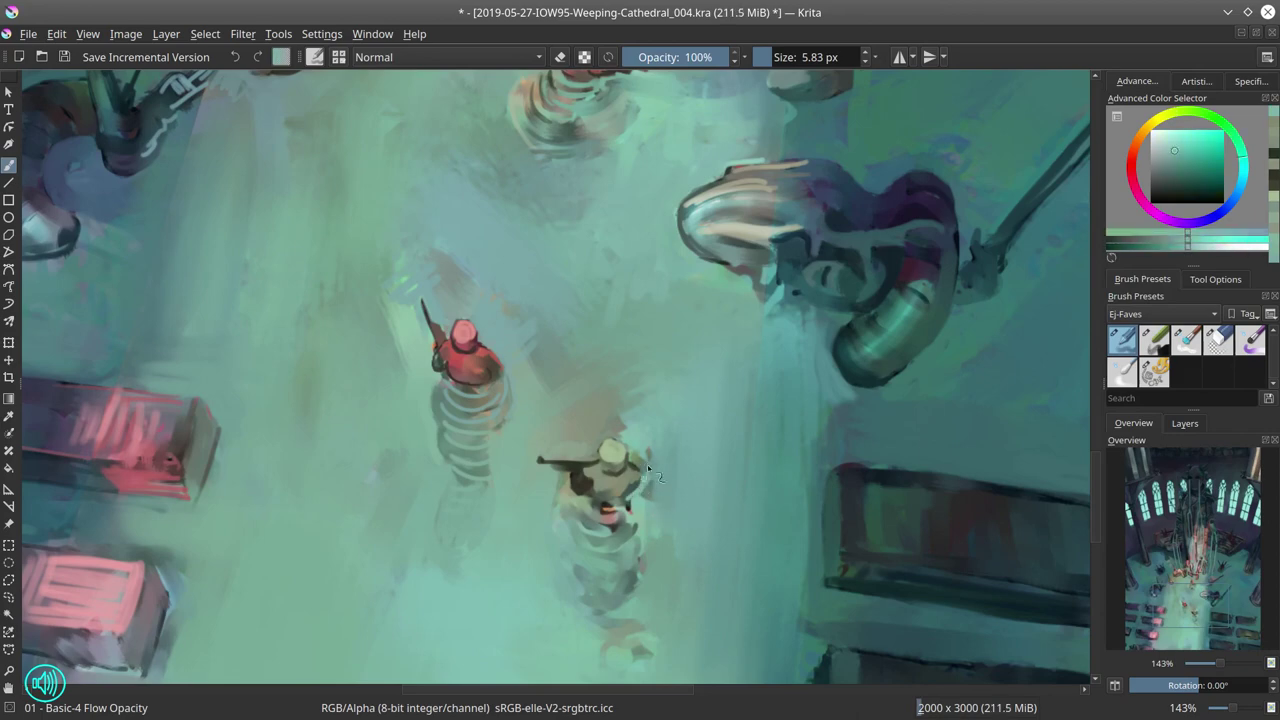
left_click_drag(648, 500, 636, 462)
left_click(585, 528, "ctrl")
left_click_drag(585, 528, 633, 630, "shift")
Step: Brighten the heads of both figures with salmon pink in Color Dodge mode
left_click(465, 350, "ctrl")
left_click(447, 57)
left_click(420, 250)
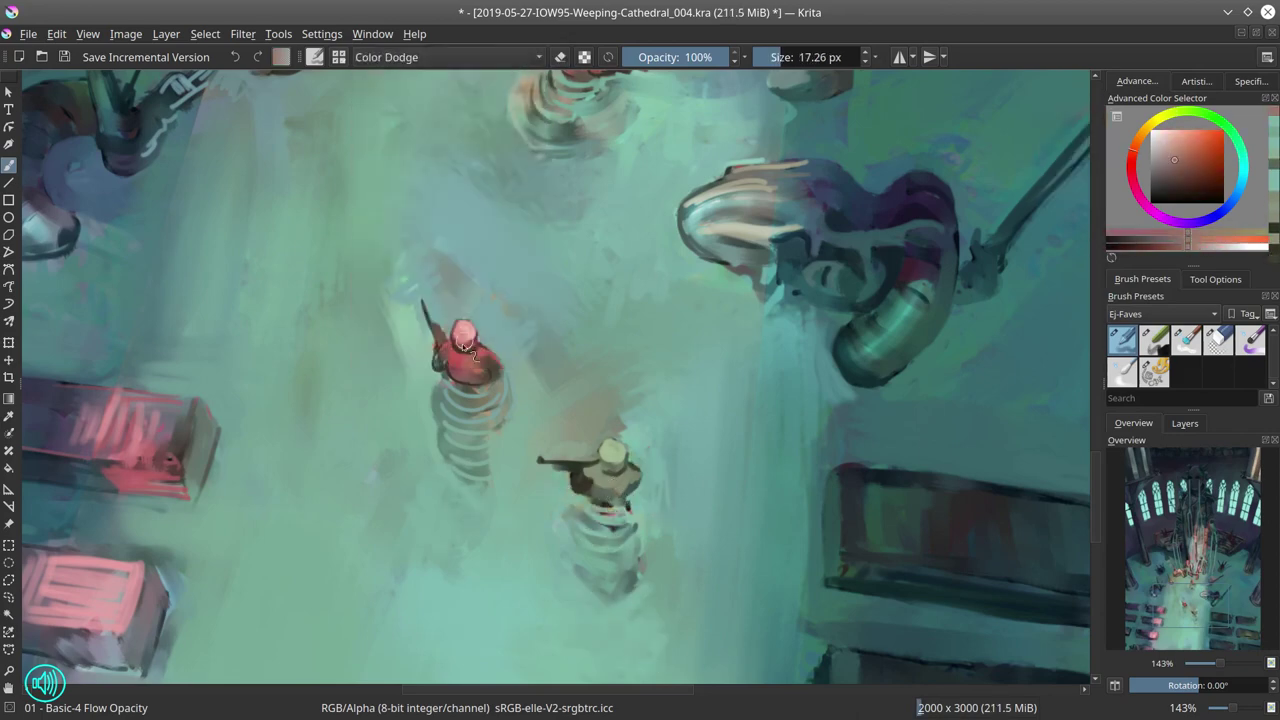
left_click_drag(458, 328, 472, 340)
left_click_drag(602, 450, 631, 473)
Step: Return the brush to Normal blending and darken the red figure's side in dark blue-grey
key("alt+shift+n")
left_click(430, 85, "ctrl")
left_click_drag(440, 322, 403, 322, "shift")
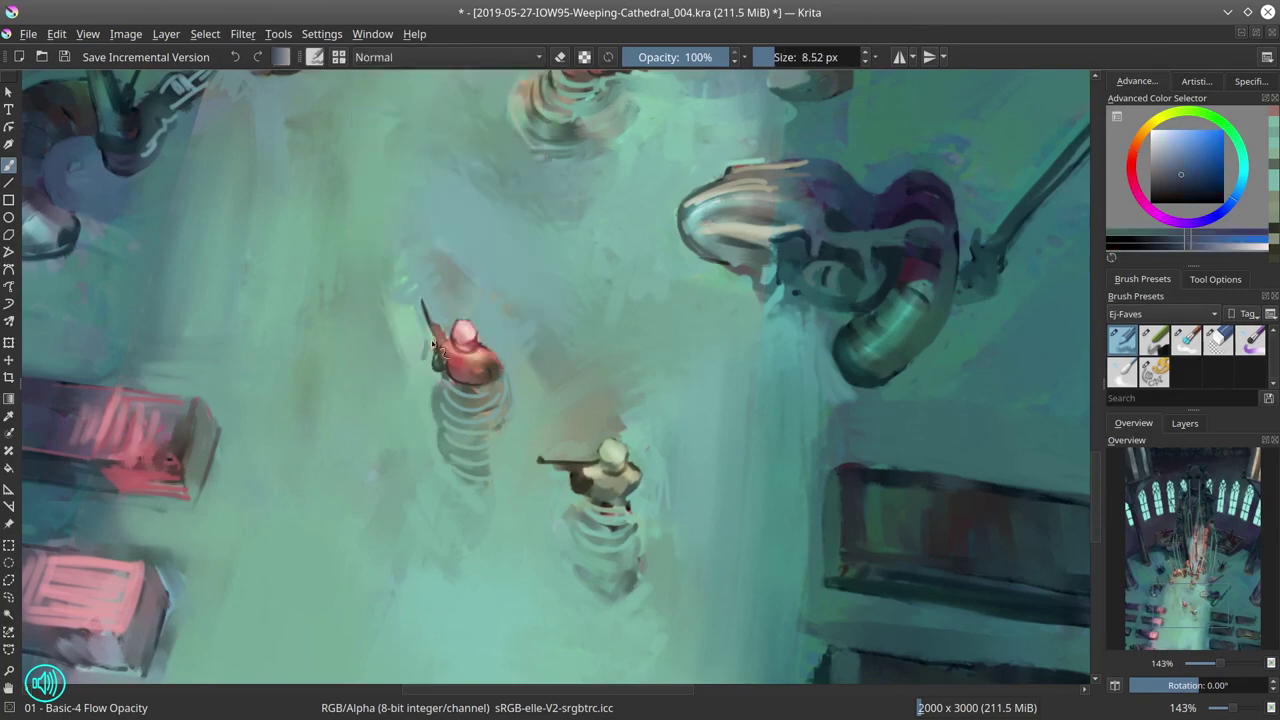
left_click(565, 457, "ctrl")
scroll(515, 237, "up", 4)
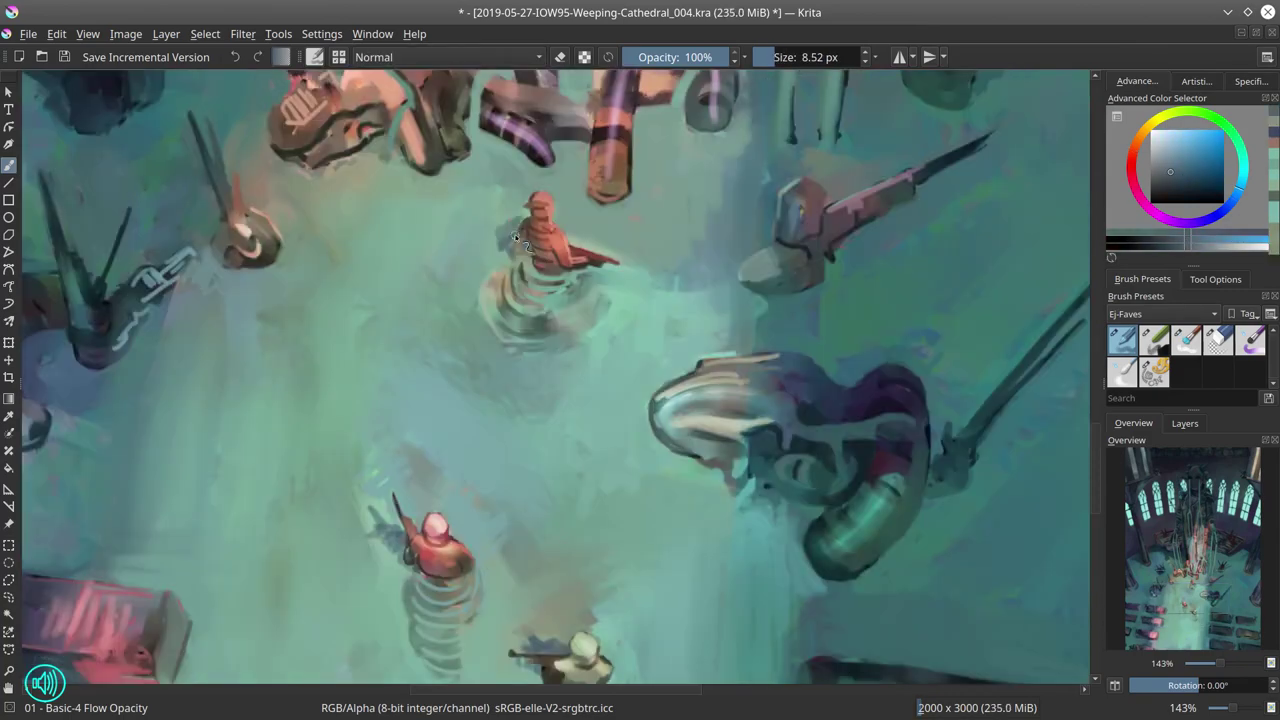